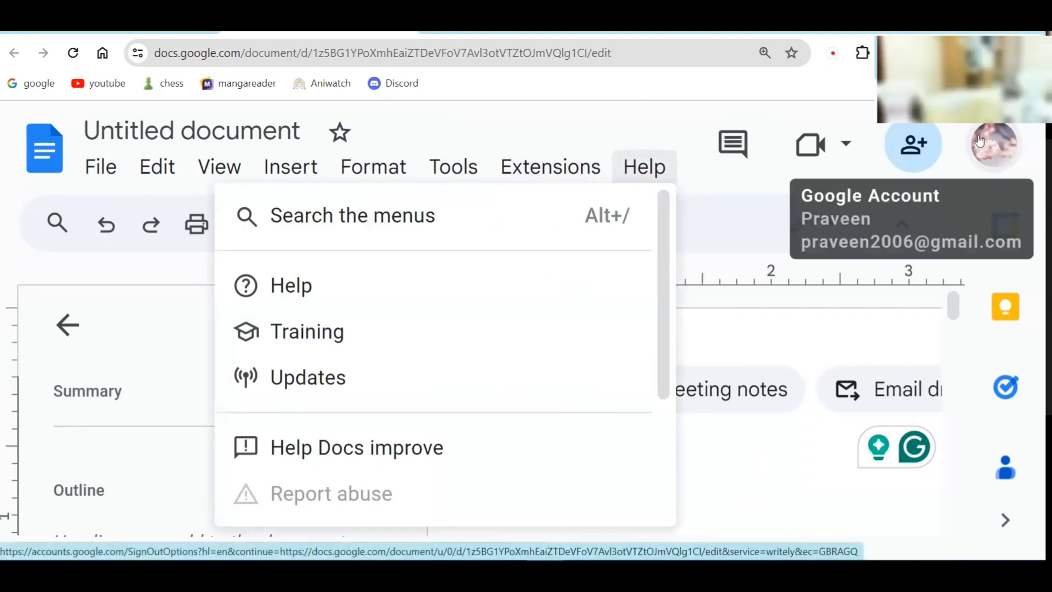
# Step: Dismiss the Help list and reset Chrome's page zoom from 175% to 100%
pyautogui.click(718, 425)
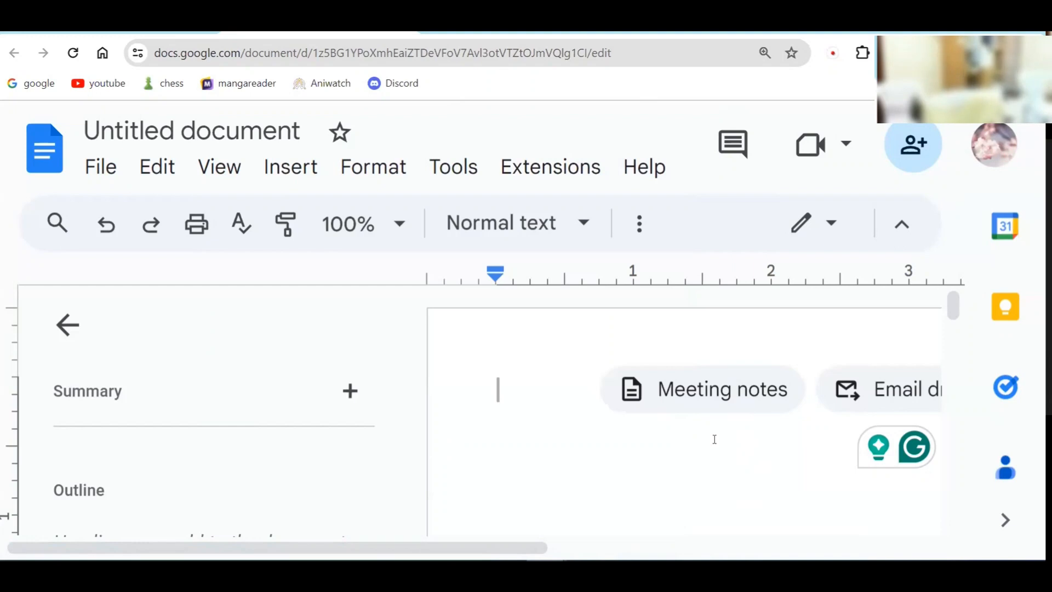
pyautogui.click(1037, 53)
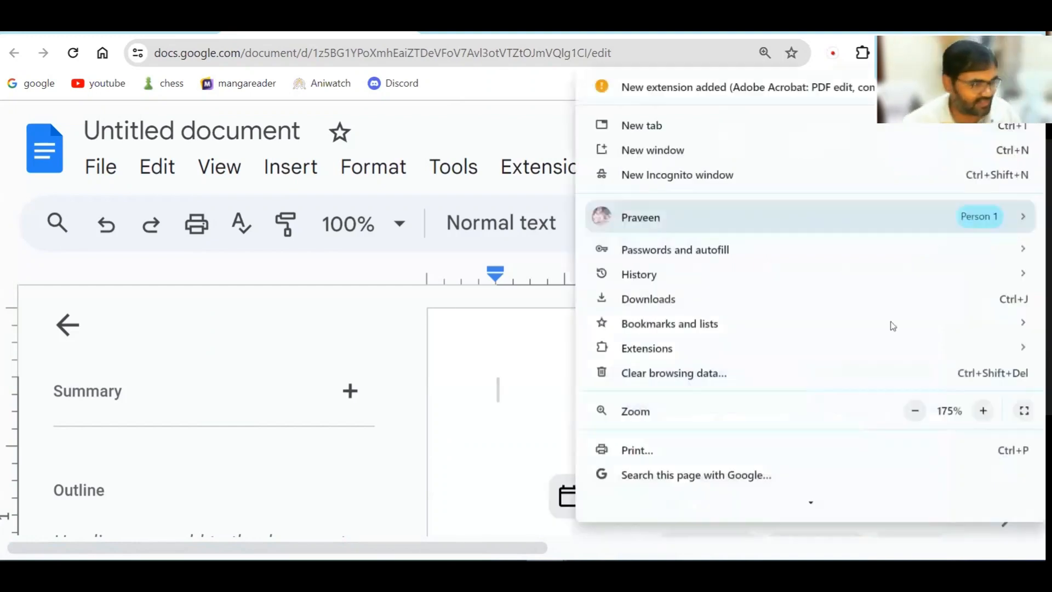
pyautogui.click(915, 411)
pyautogui.click(915, 410)
pyautogui.click(915, 410)
pyautogui.click(915, 411)
pyautogui.click(455, 408)
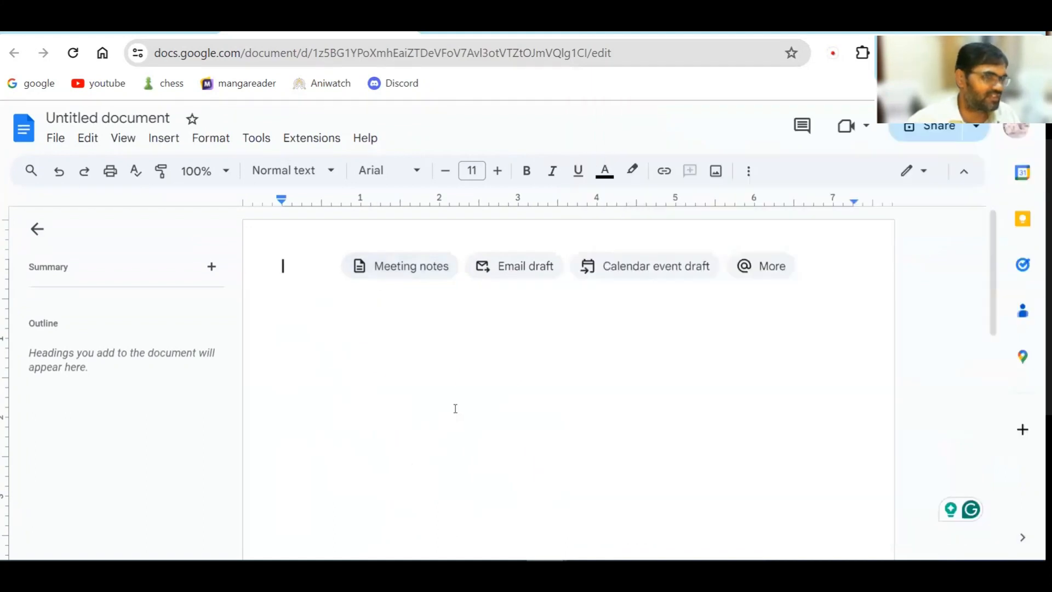
pyautogui.click(261, 141)
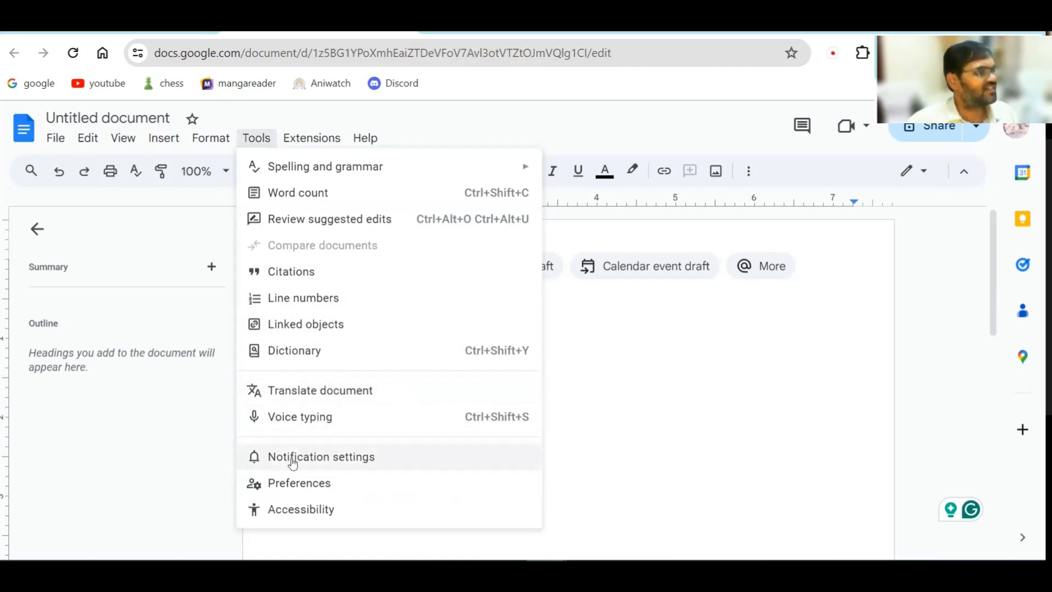
pyautogui.click(323, 463)
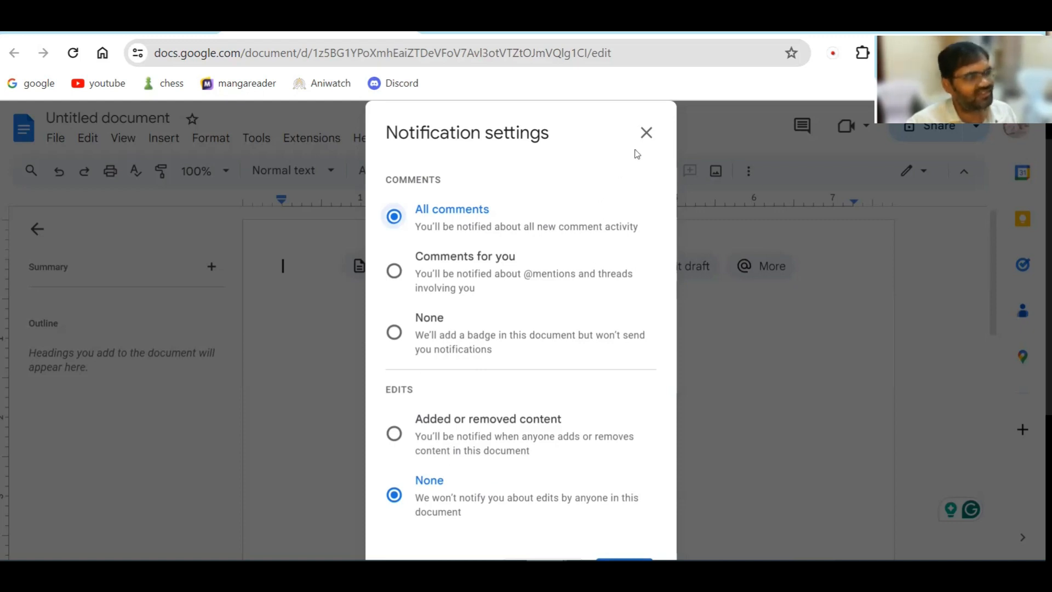
pyautogui.click(647, 133)
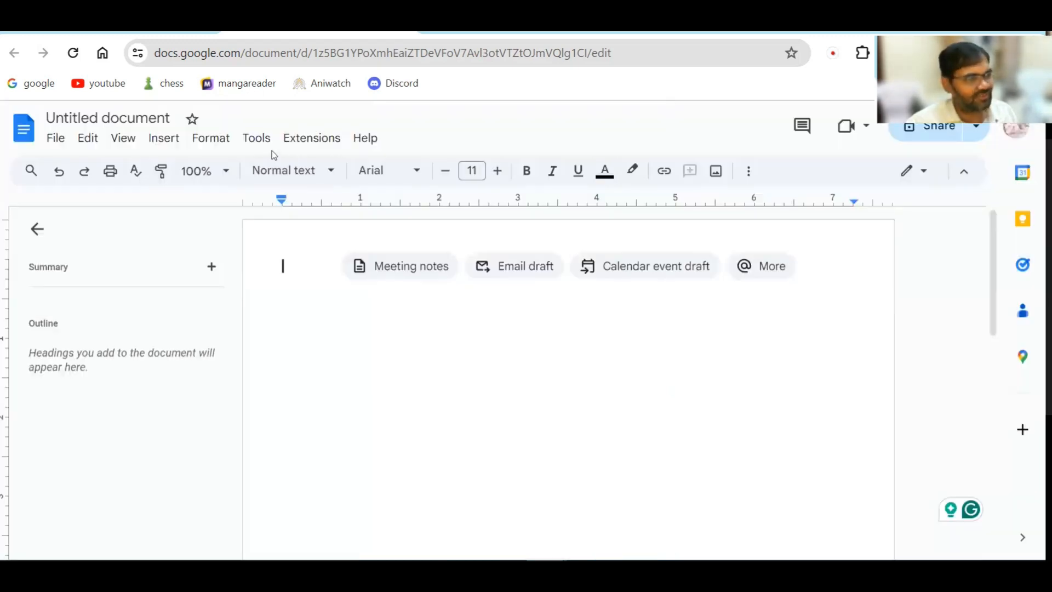
# Step: Open Preferences from the Tools menu and switch to the Substitutions list
pyautogui.click(256, 140)
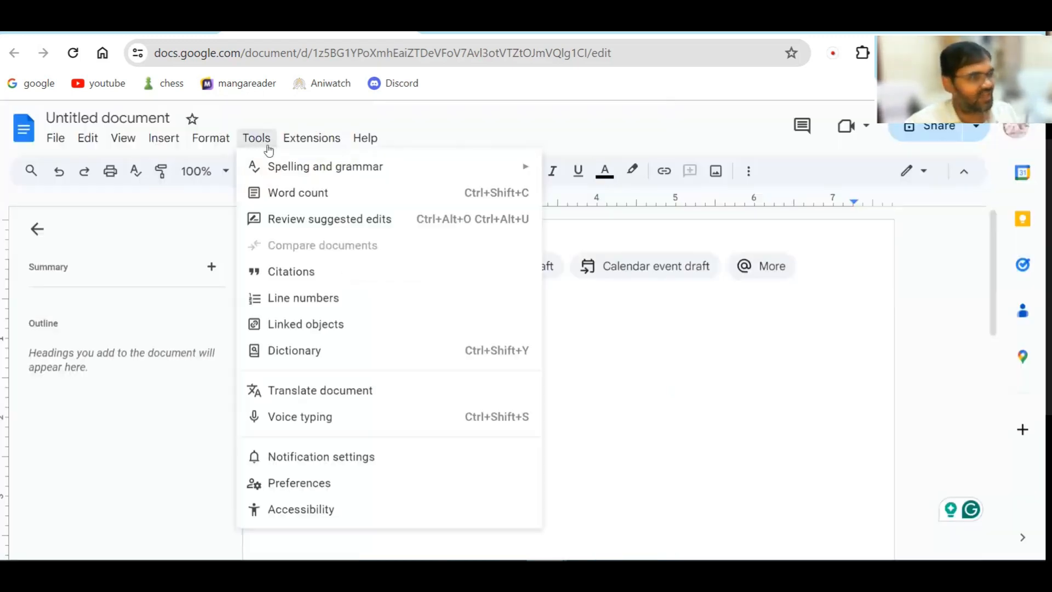
pyautogui.click(295, 485)
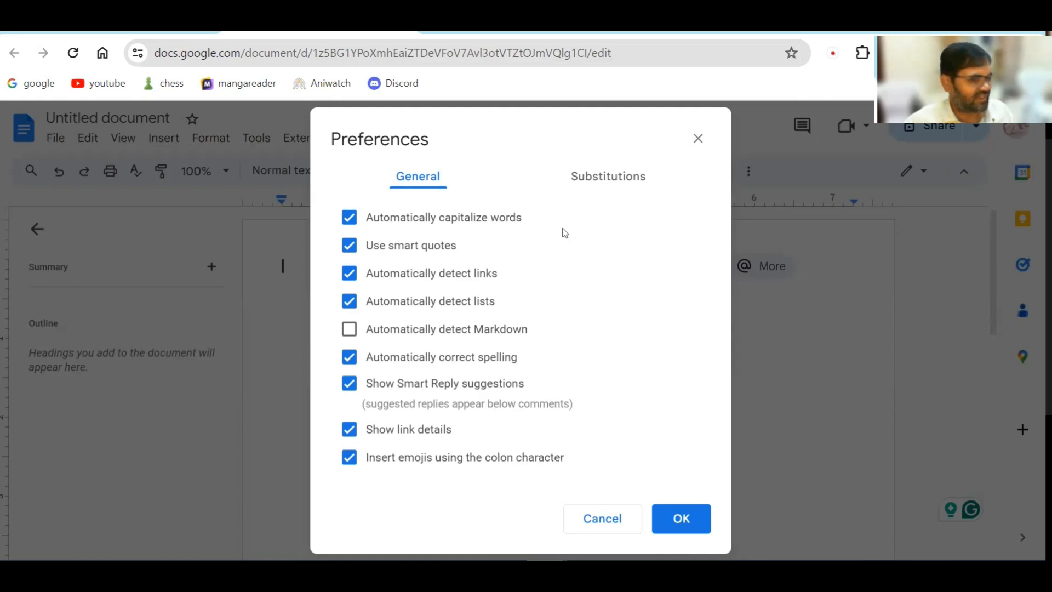
pyautogui.click(608, 181)
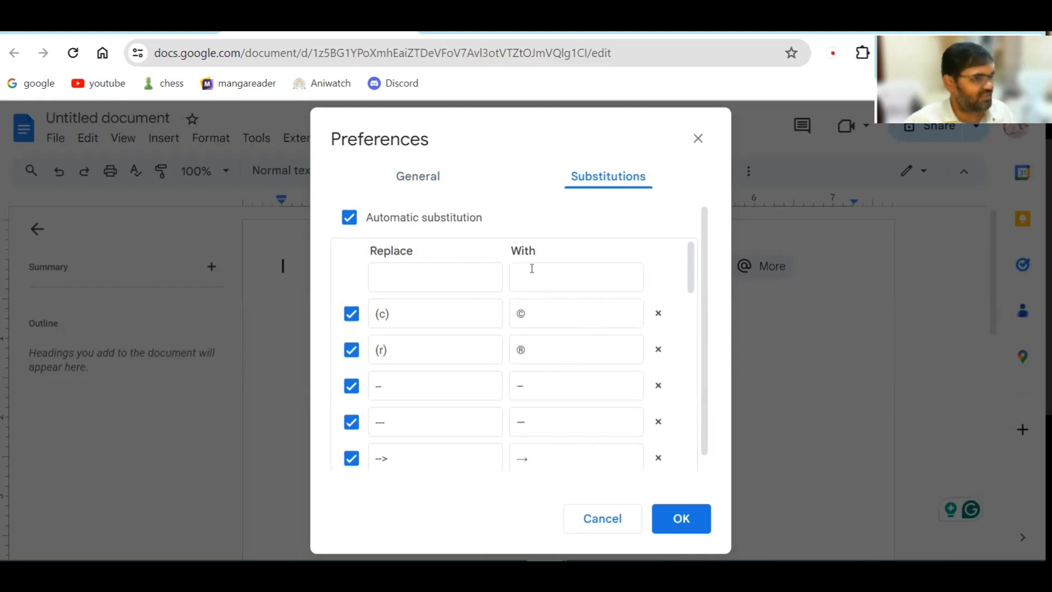
# Step: Scroll the substitution rules and retype the em dash replacement as a hyphen
pyautogui.scroll(-6, 593, 334)
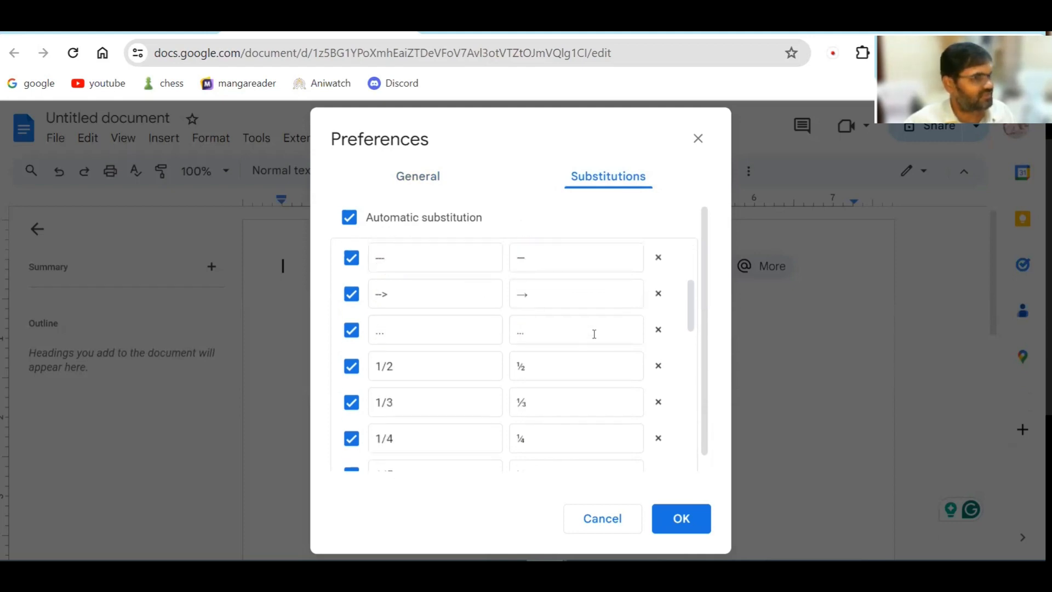
pyautogui.scroll(3, 594, 334)
pyautogui.scroll(3, 593, 334)
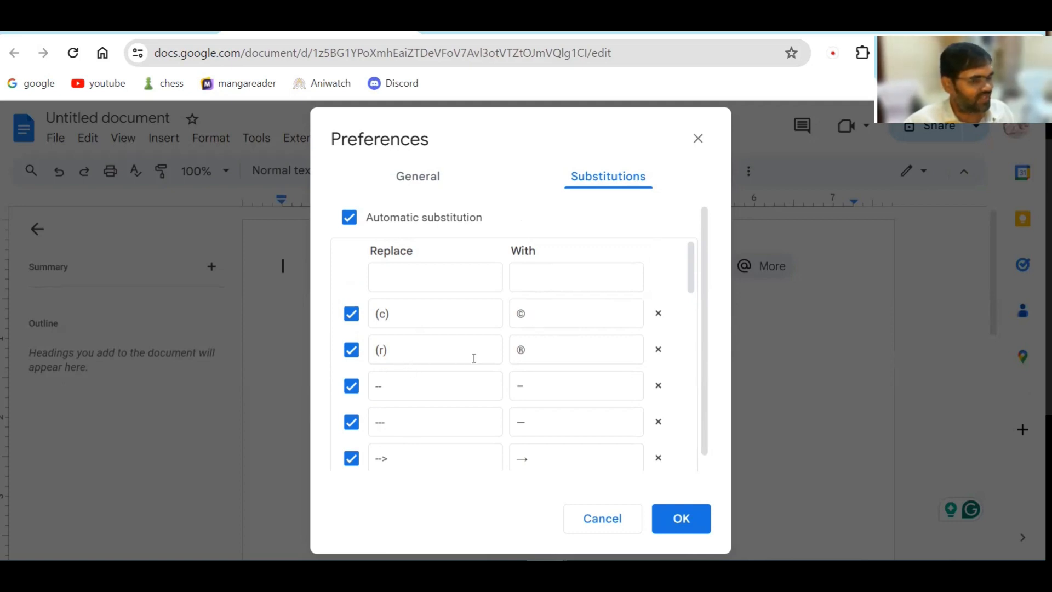
pyautogui.scroll(-2, 457, 369)
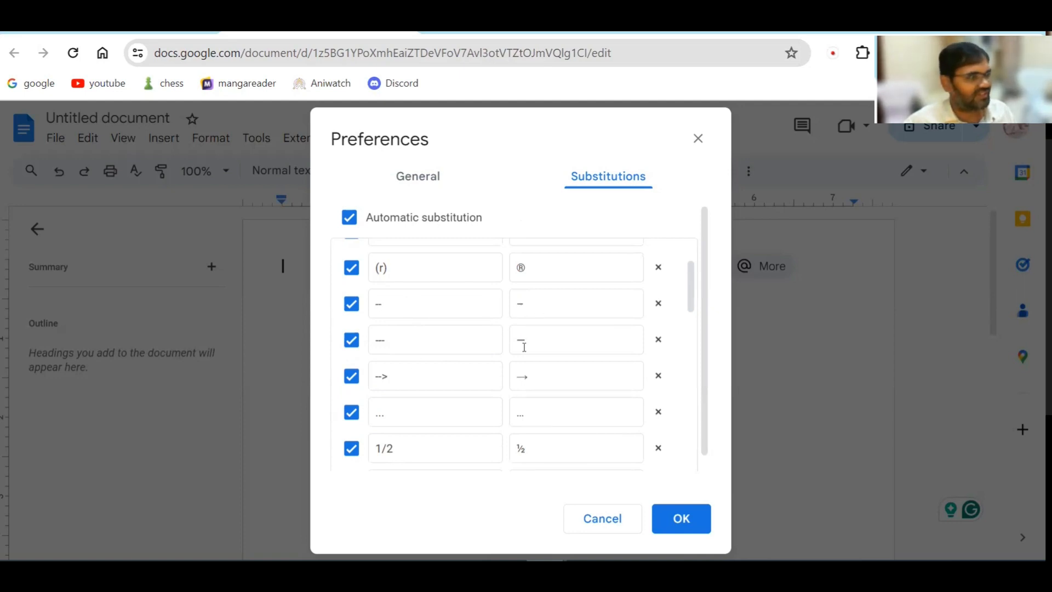
pyautogui.doubleClick(547, 344)
pyautogui.write('-')
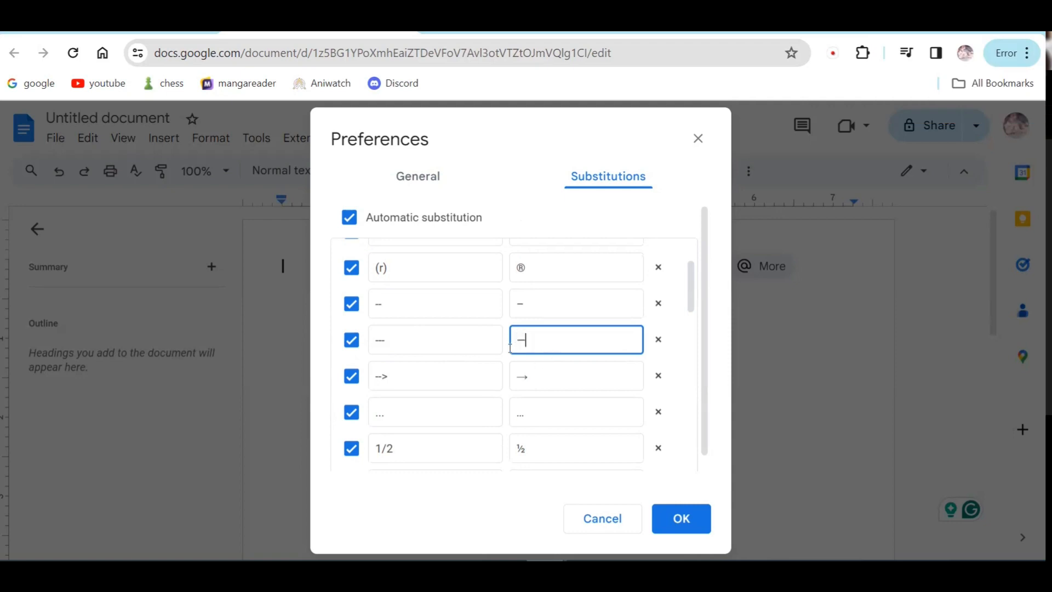
pyautogui.hotkey('shift', 'Left')
# Step: Review the remaining rules, including the arrow replacement, and save the preferences
pyautogui.scroll(-2, 482, 357)
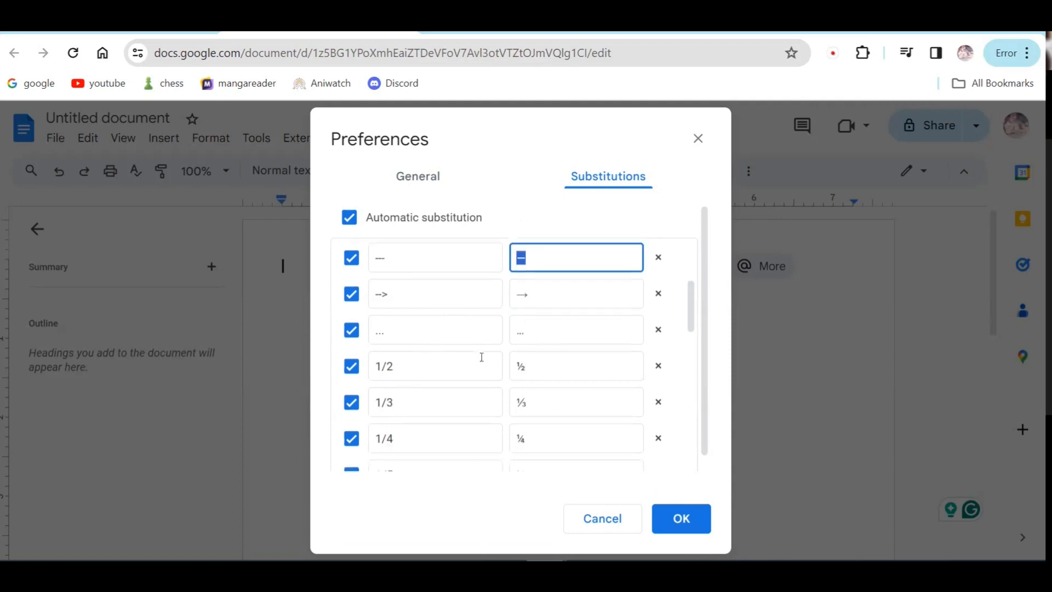
pyautogui.click(547, 293)
pyautogui.scroll(-2, 422, 329)
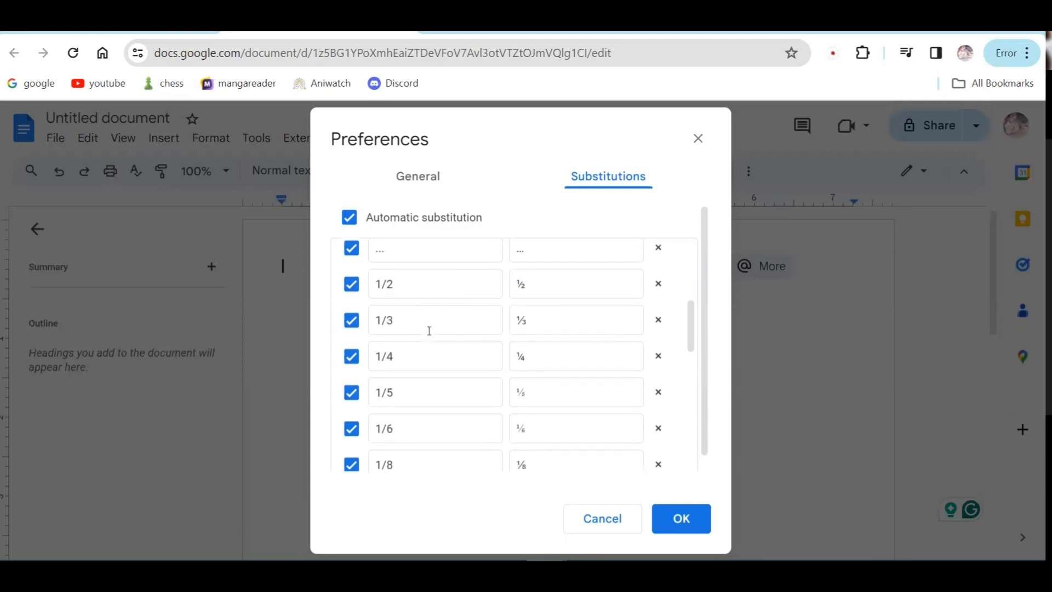
pyautogui.scroll(-2, 429, 330)
pyautogui.scroll(4, 416, 335)
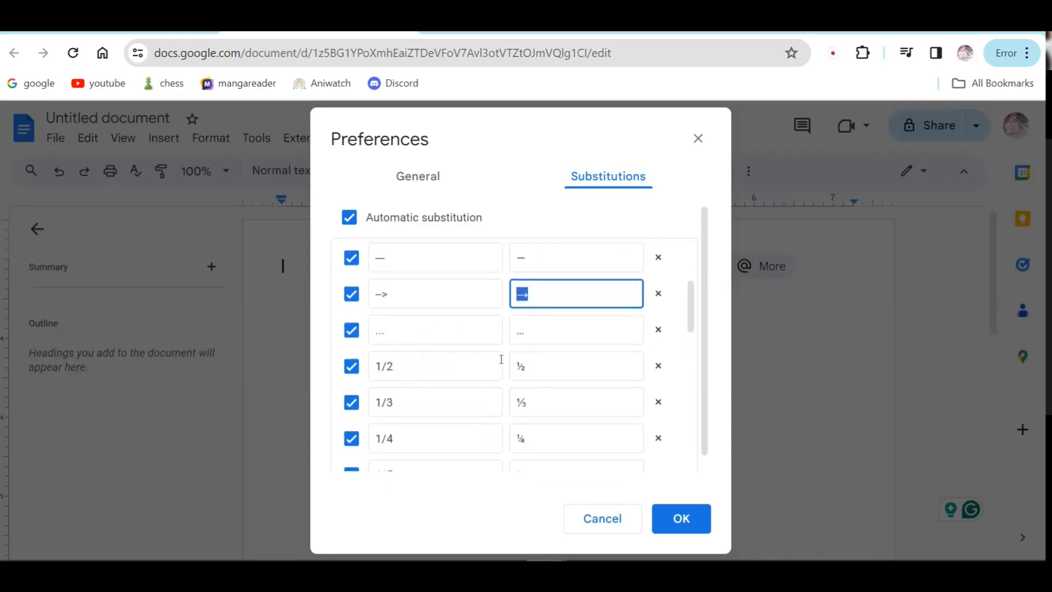
pyautogui.scroll(-4, 529, 378)
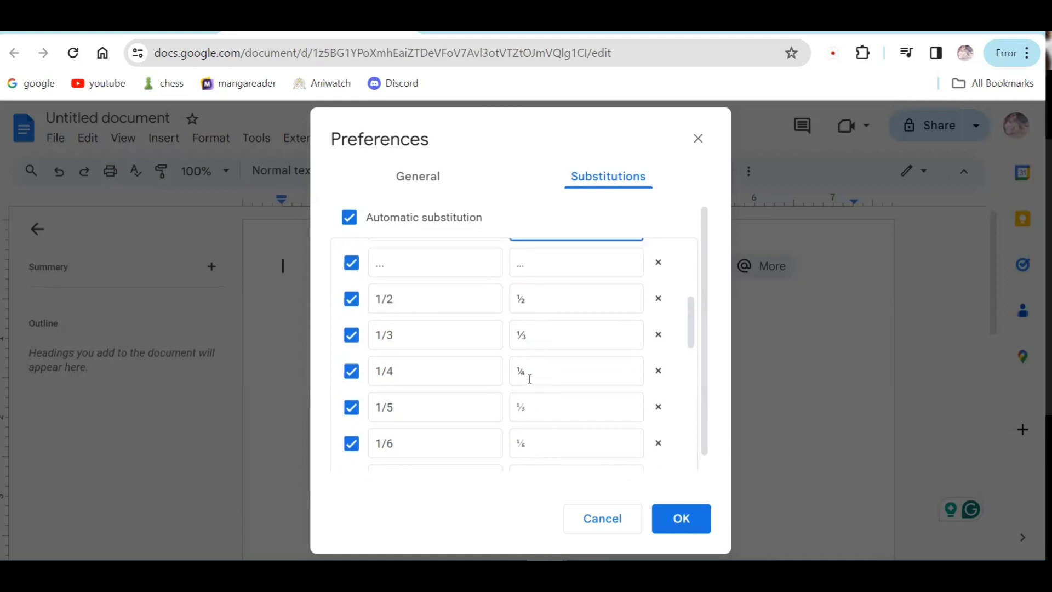
pyautogui.scroll(-4, 414, 371)
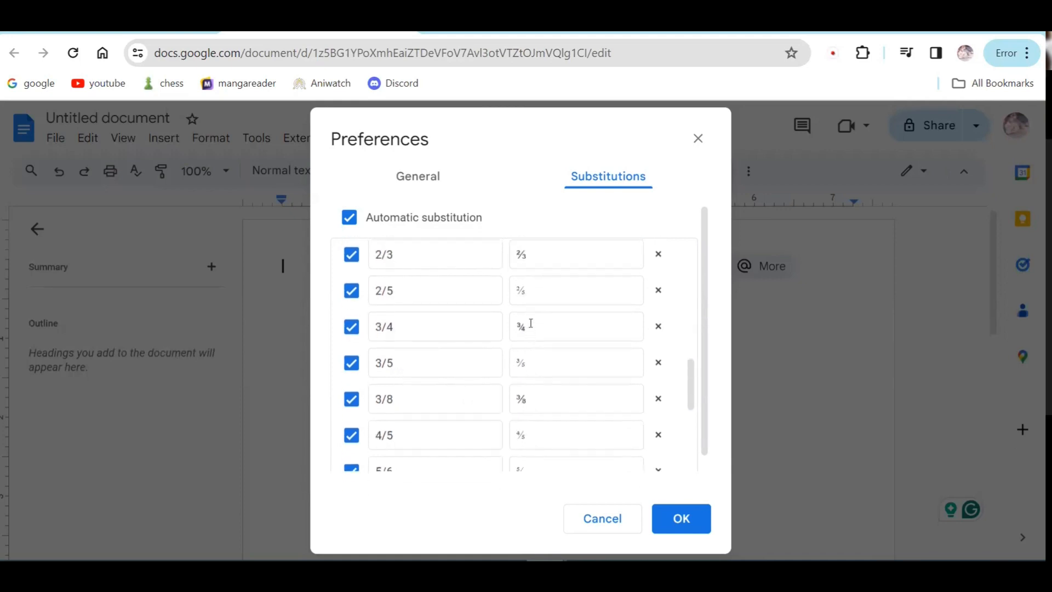
pyautogui.scroll(-4, 535, 387)
pyautogui.scroll(-3, 545, 369)
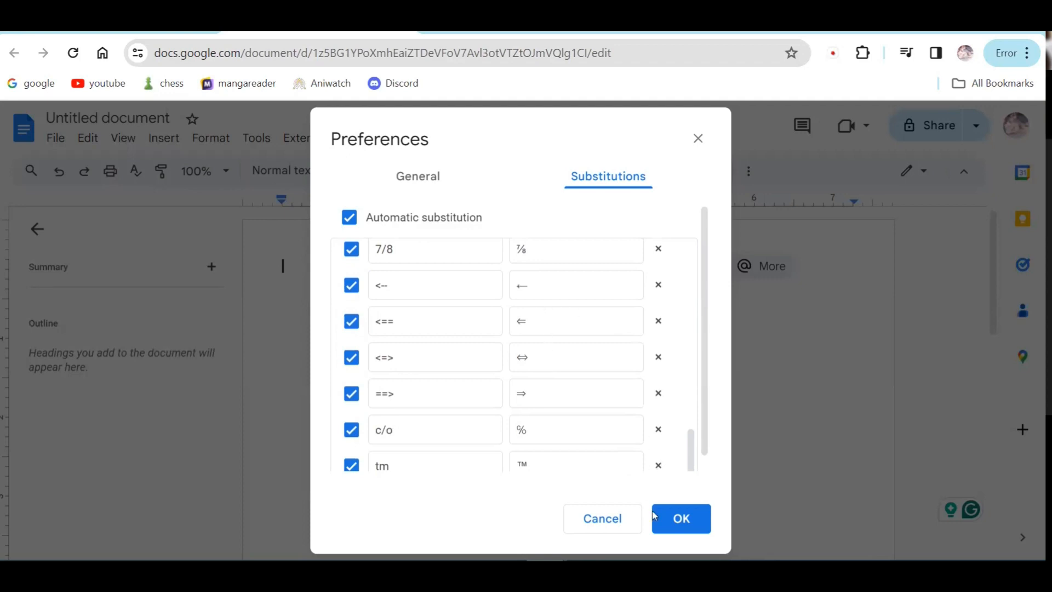
pyautogui.click(679, 519)
pyautogui.click(312, 138)
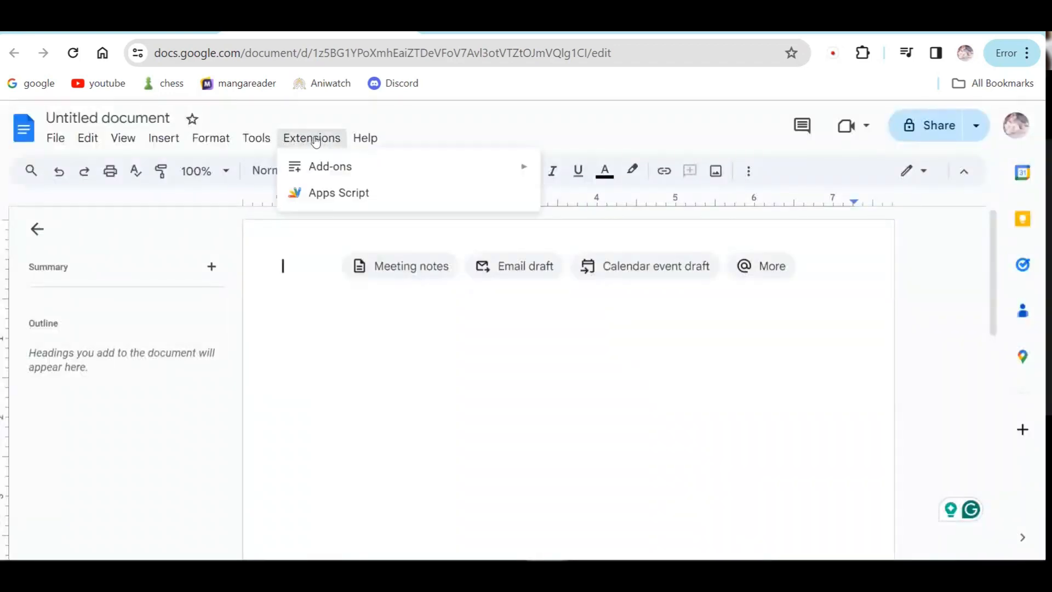
pyautogui.moveTo(255, 140)
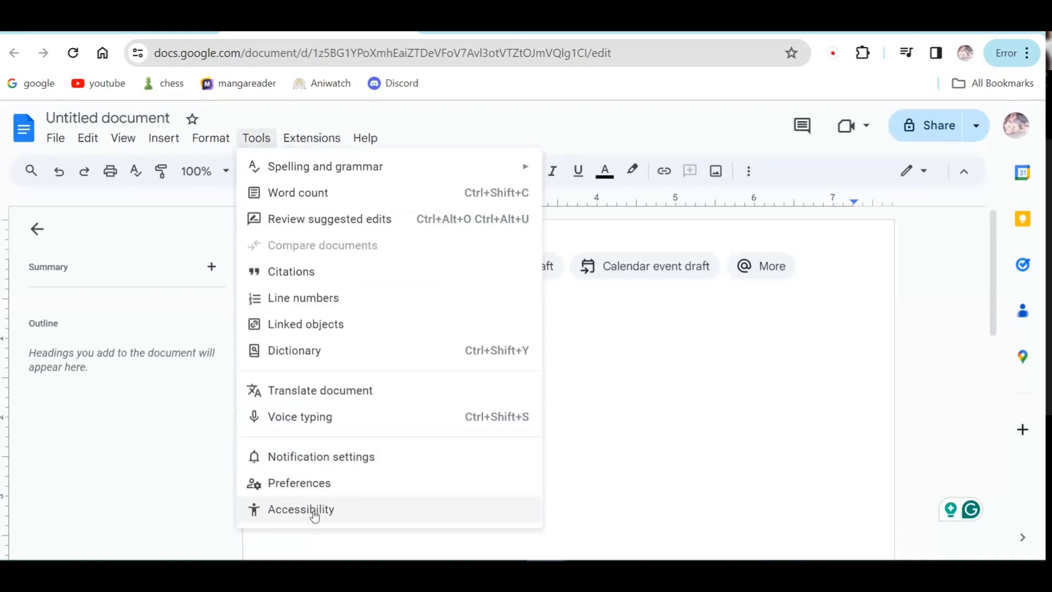
pyautogui.click(330, 511)
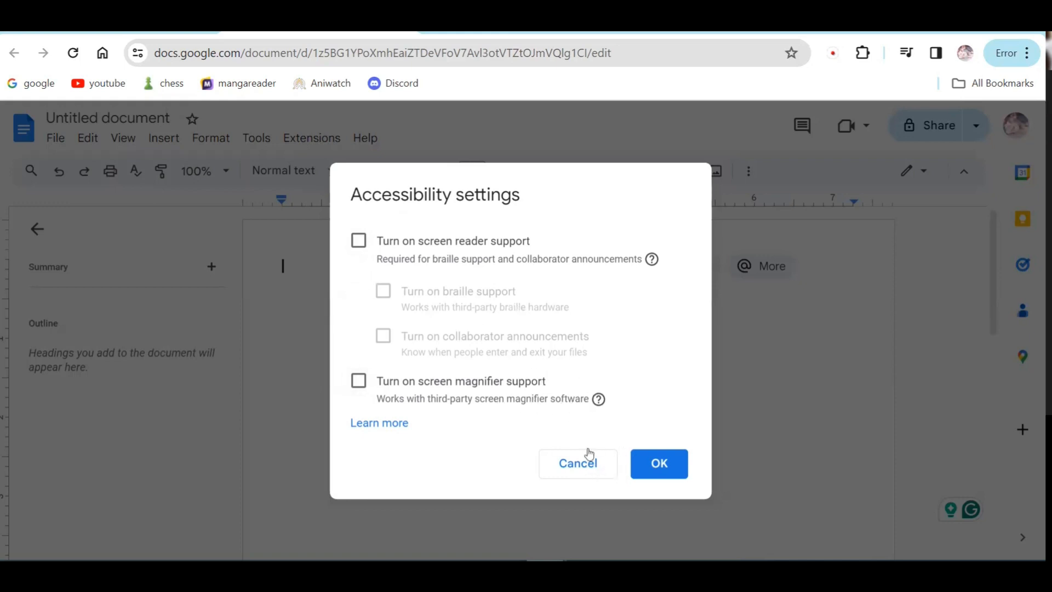
pyautogui.click(569, 462)
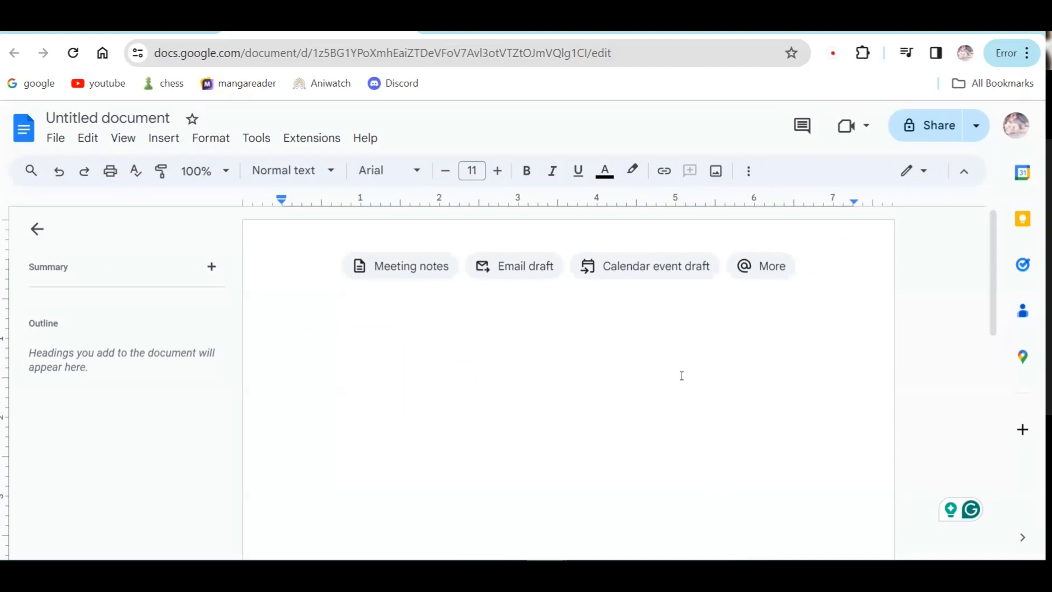
# Step: Select all in the empty document, clear the selection, and dismiss the Tools menu
pyautogui.hotkey('ctrl', 'a')
pyautogui.click(618, 396)
pyautogui.click(266, 144)
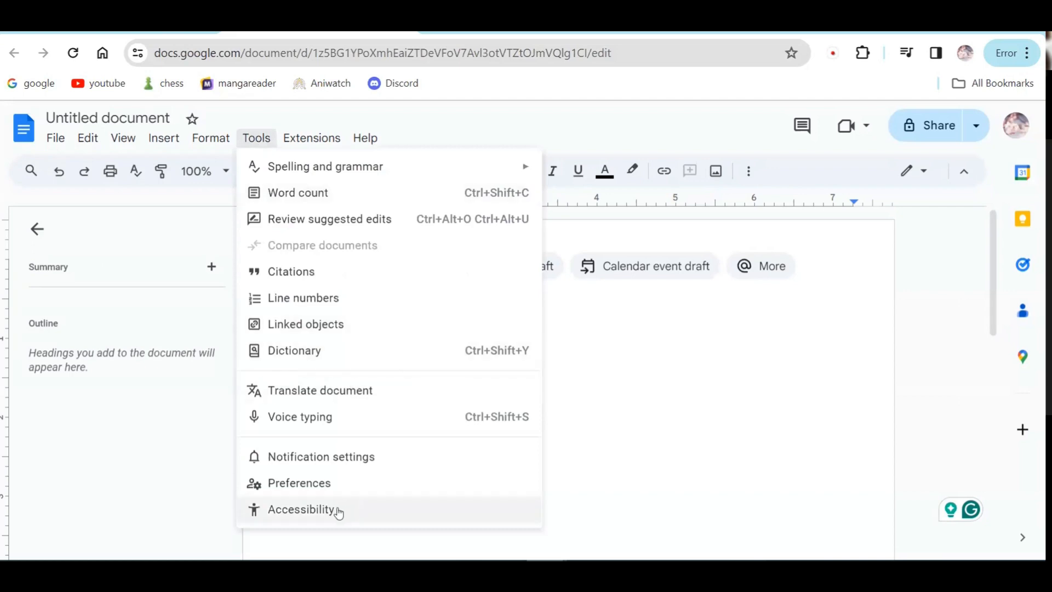
pyautogui.click(718, 377)
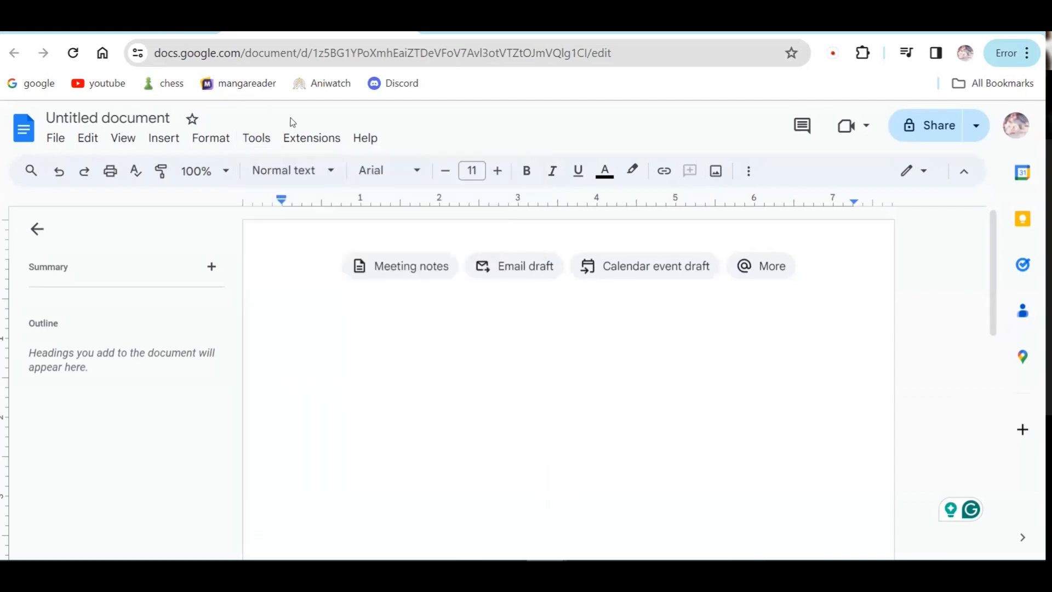
# Step: Browse the Extensions menu and its Add-ons submenu several times
pyautogui.click(301, 140)
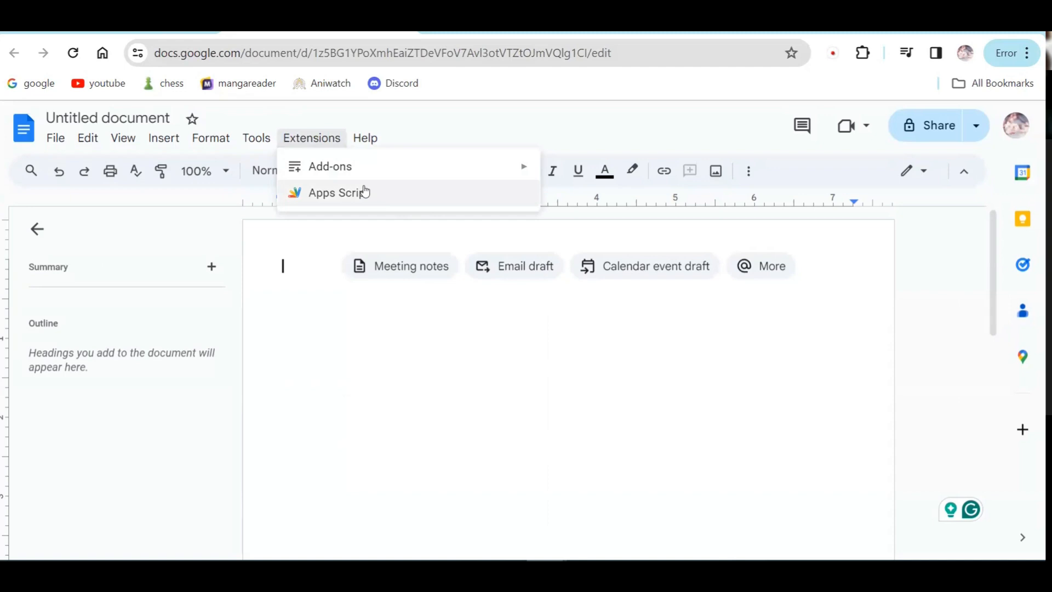
pyautogui.moveTo(350, 176)
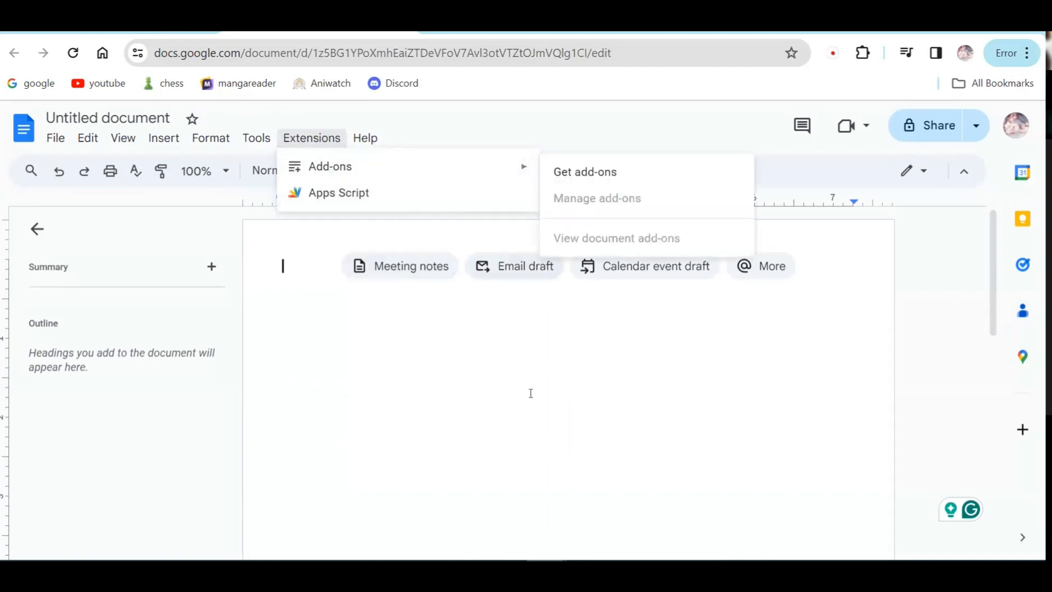
pyautogui.click(459, 332)
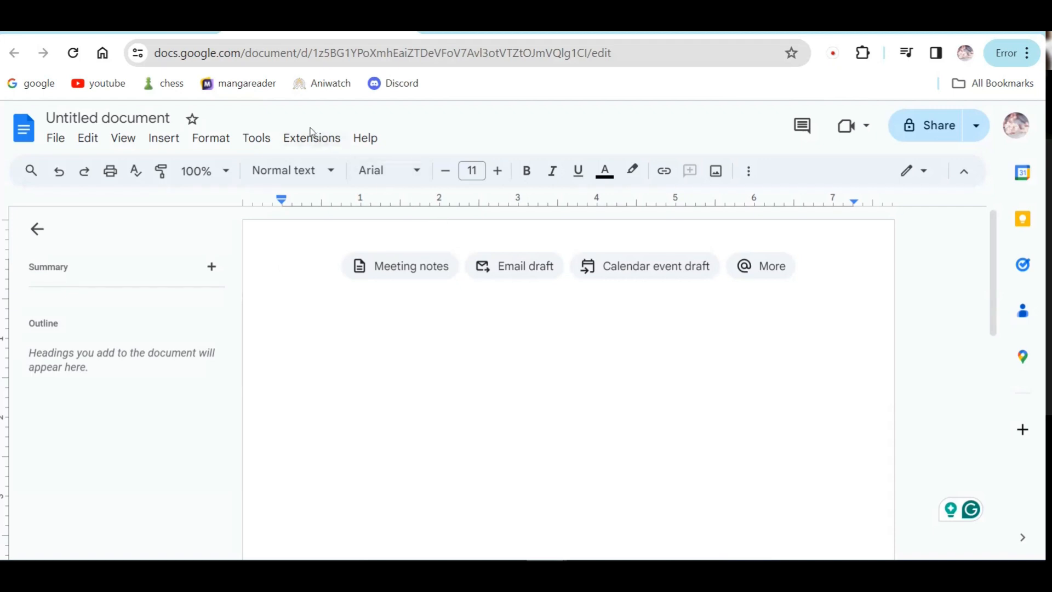
pyautogui.click(316, 148)
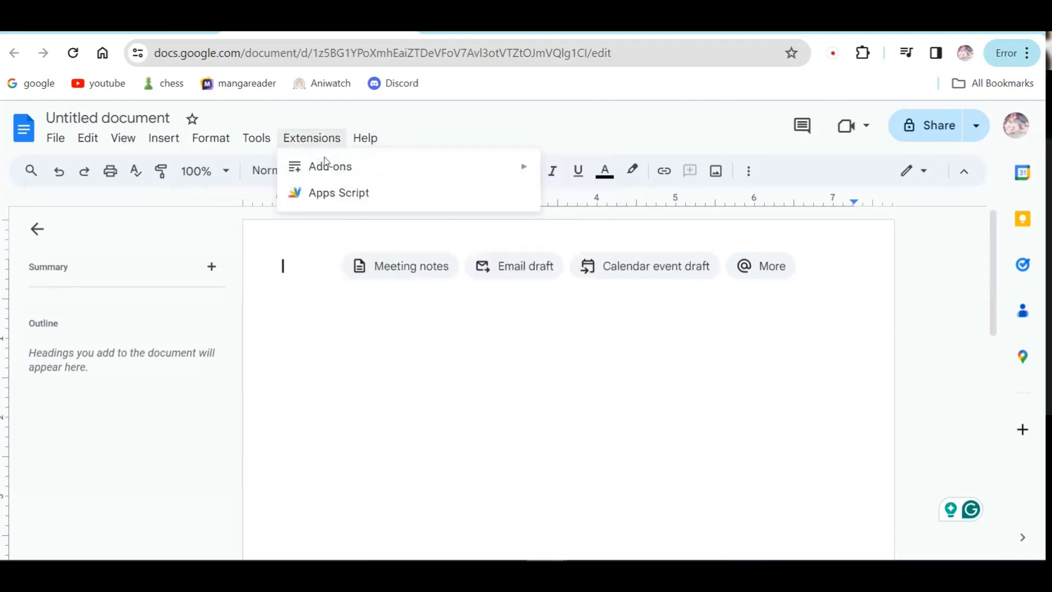
pyautogui.moveTo(359, 170)
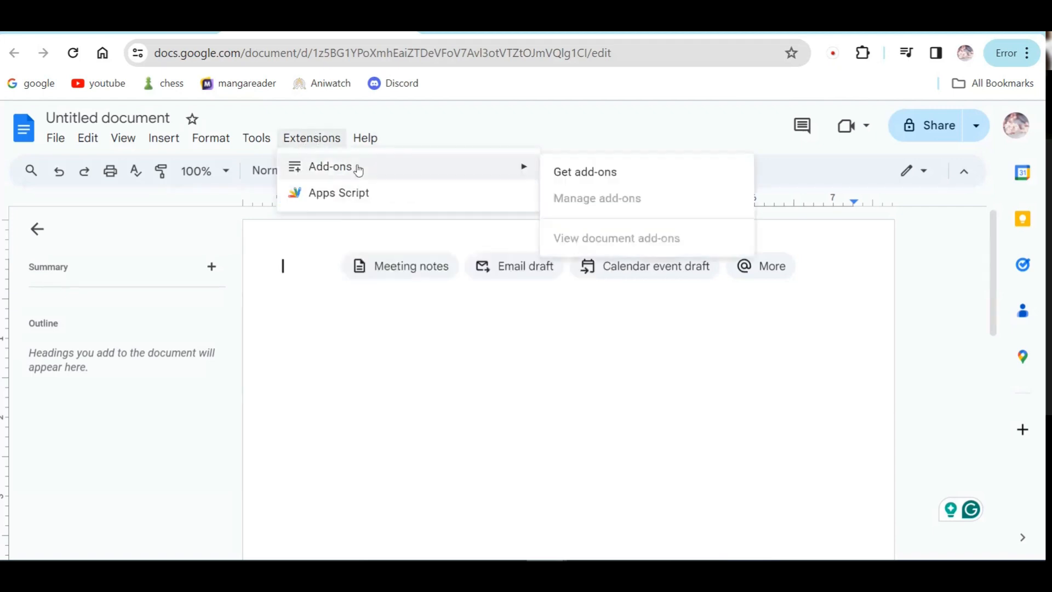
pyautogui.click(381, 396)
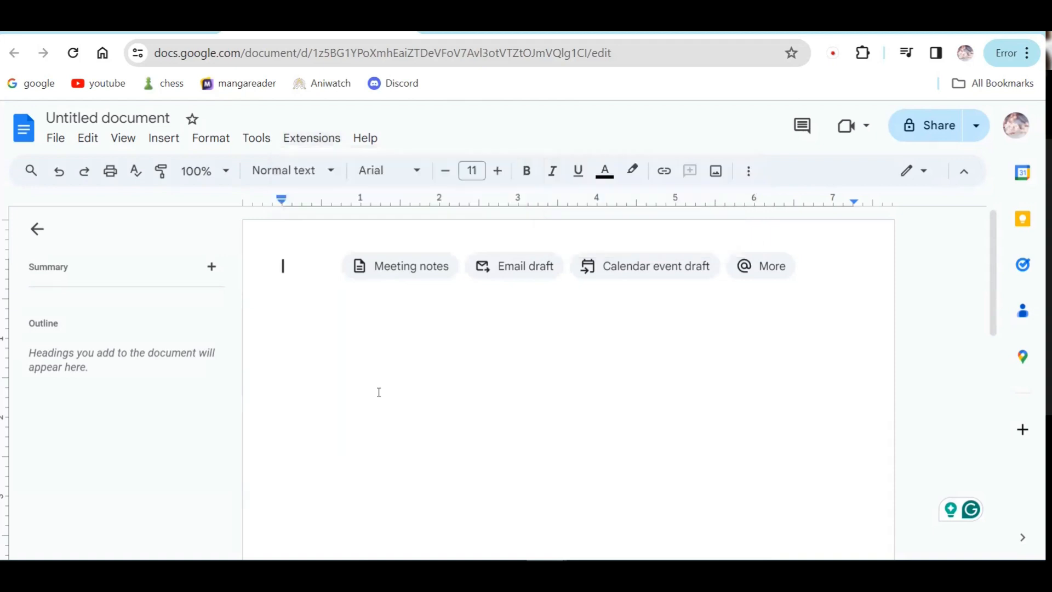
pyautogui.click(316, 138)
pyautogui.moveTo(407, 167)
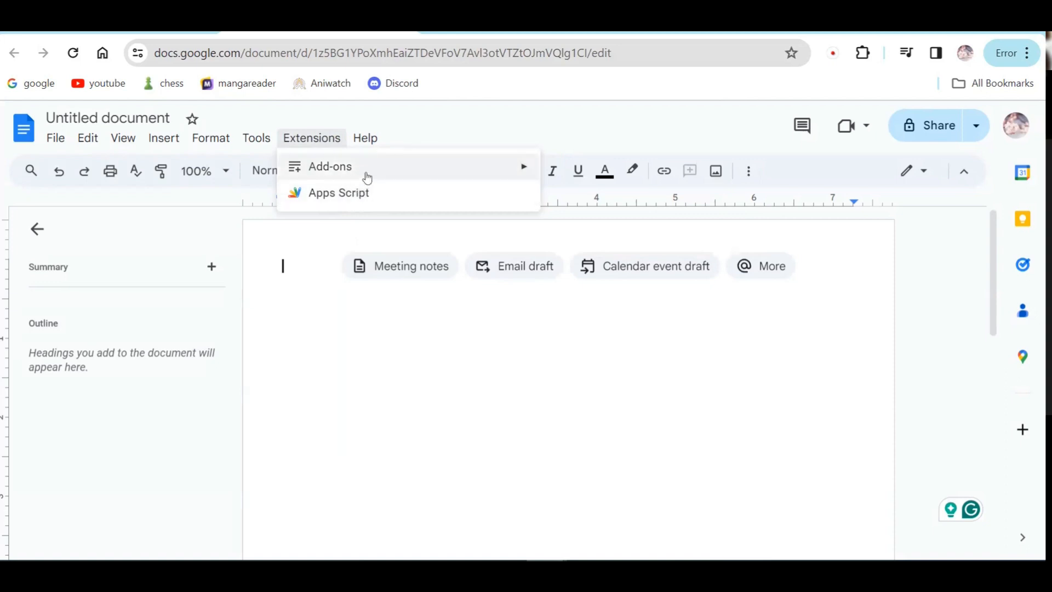
pyautogui.moveTo(367, 143)
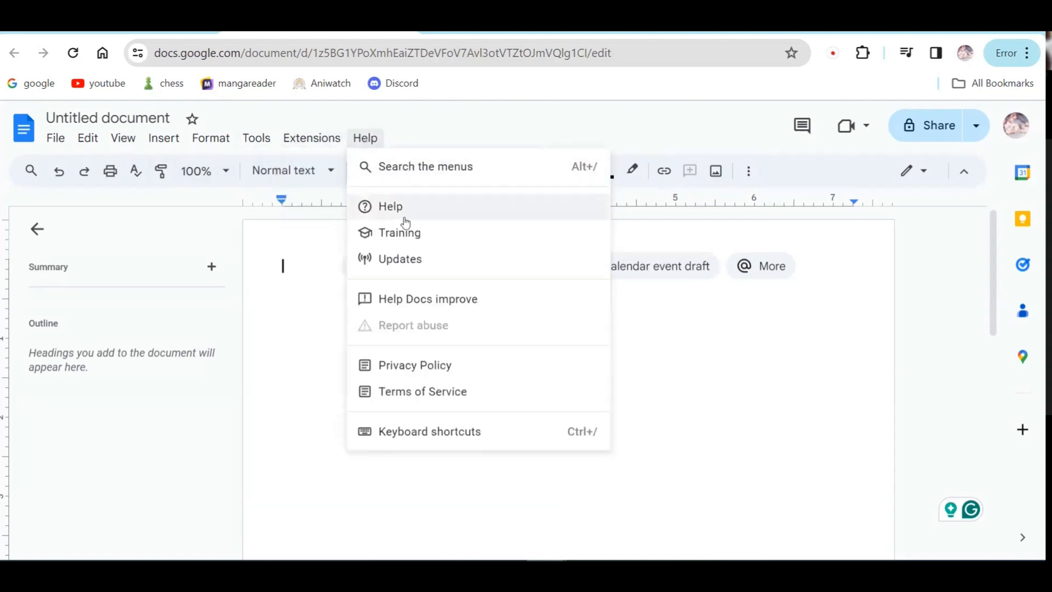
# Step: Open Help > Training and scroll through the Google Docs training and help page
pyautogui.click(398, 240)
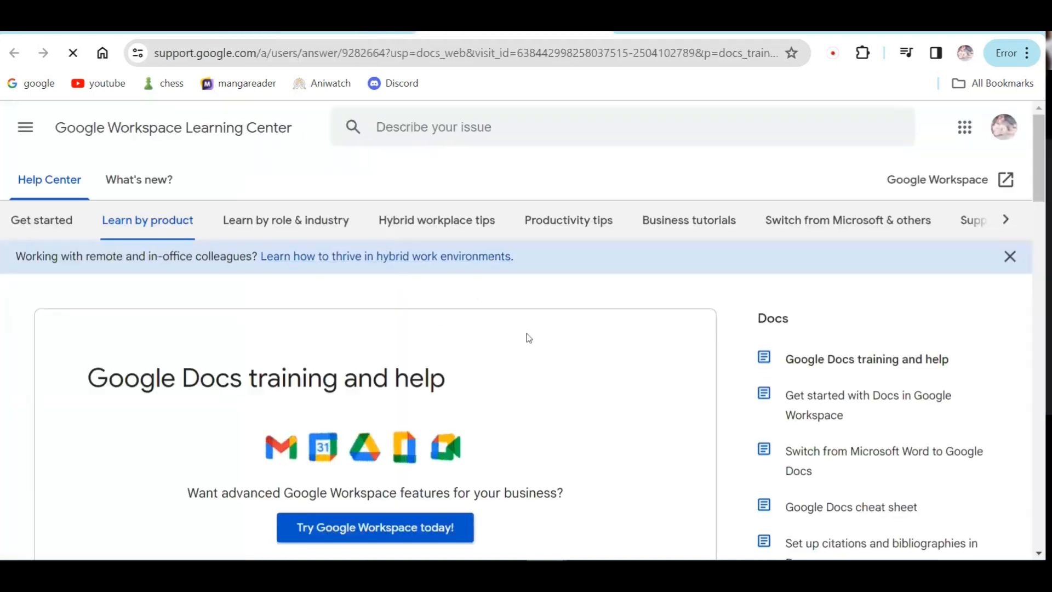
pyautogui.scroll(-8, 523, 381)
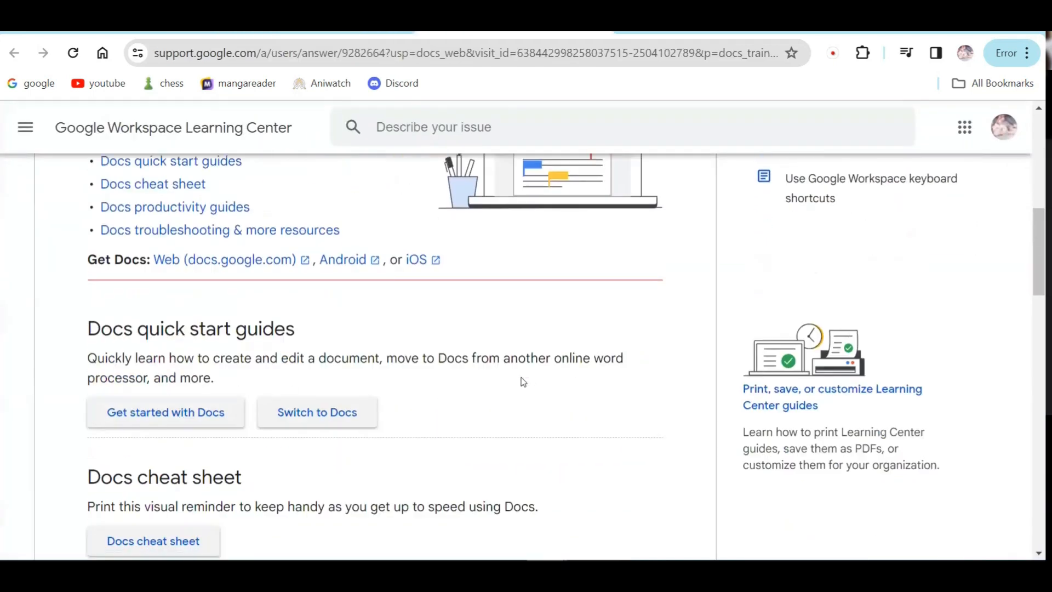
pyautogui.scroll(3, 207, 282)
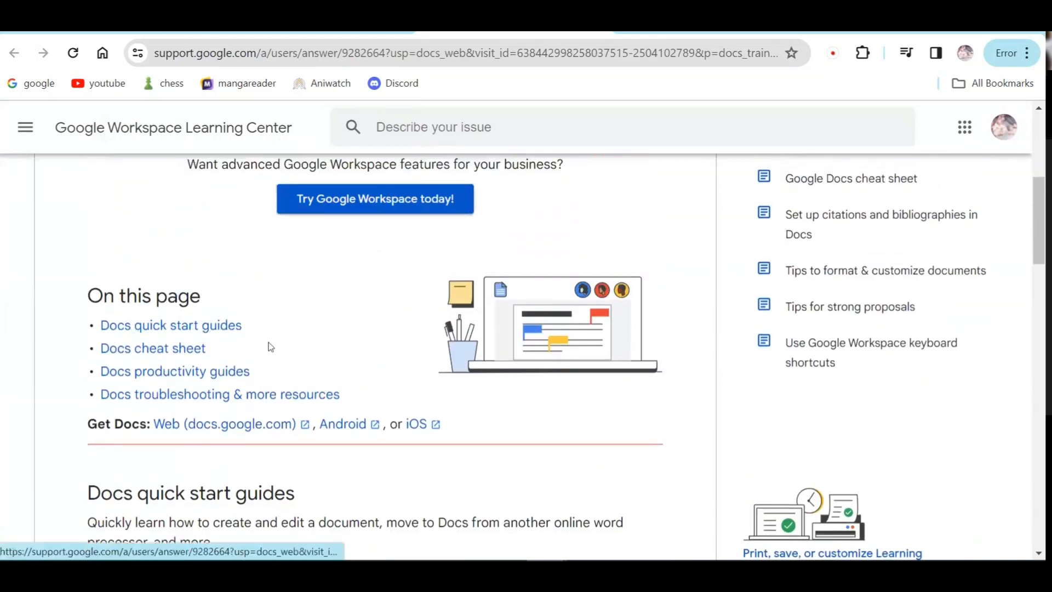
pyautogui.scroll(-4, 209, 395)
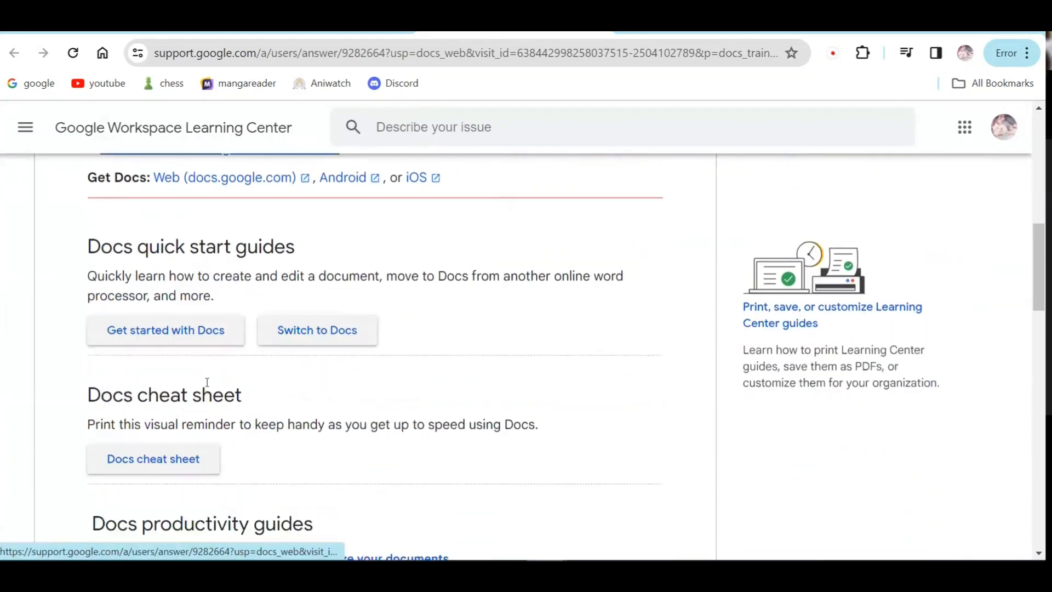
pyautogui.scroll(-8, 255, 384)
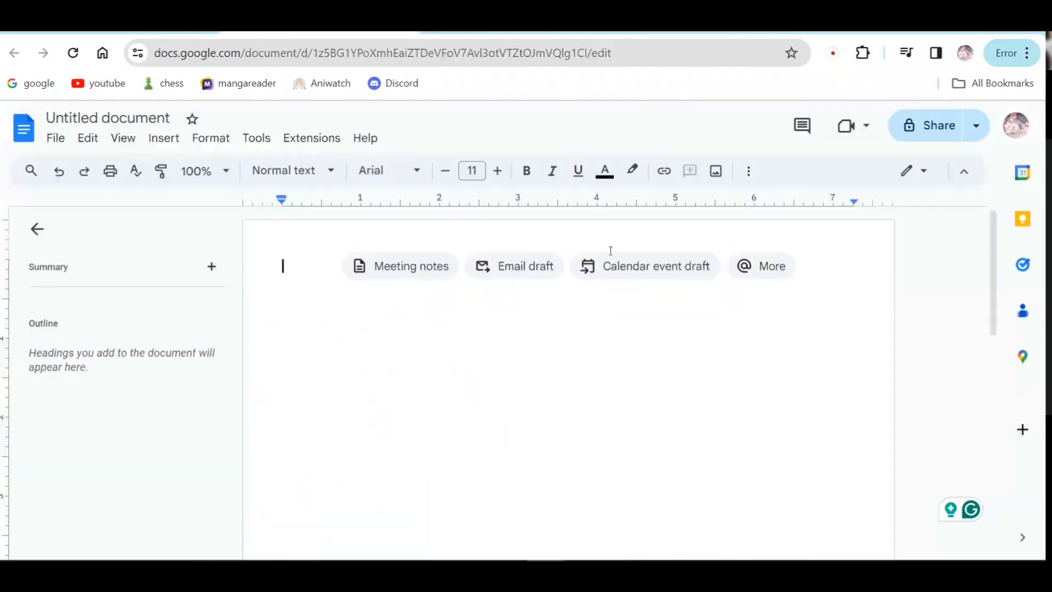
pyautogui.click(365, 137)
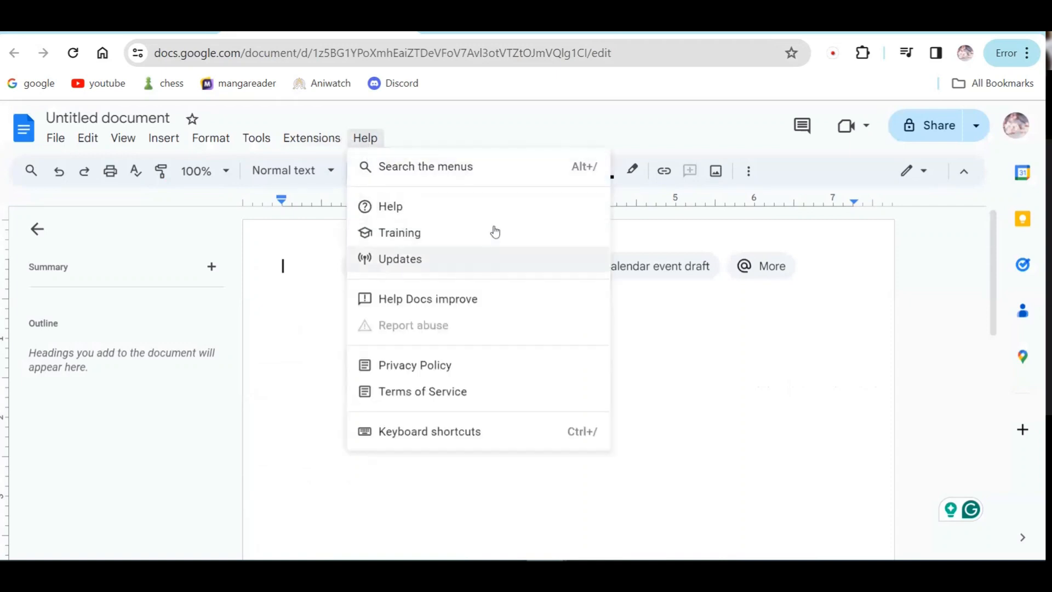
pyautogui.click(440, 263)
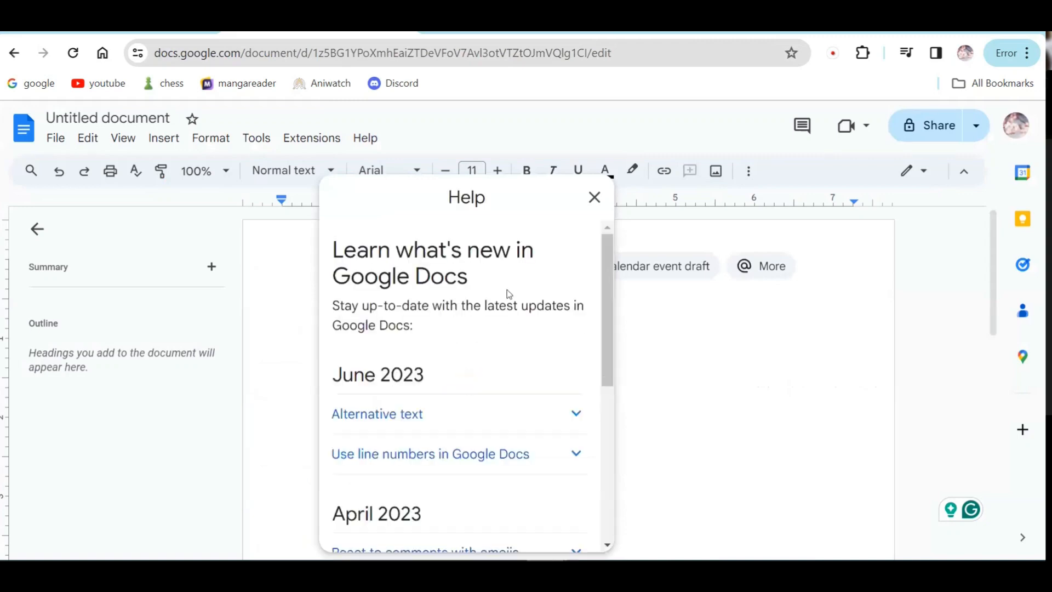
pyautogui.scroll(-3, 471, 351)
pyautogui.scroll(3, 438, 342)
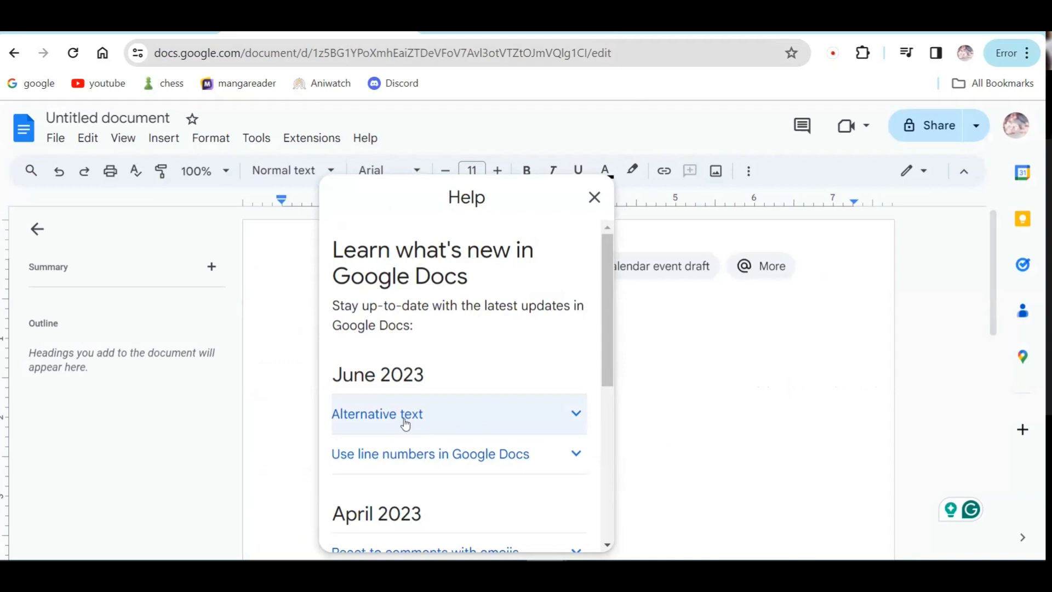
pyautogui.scroll(-2, 432, 439)
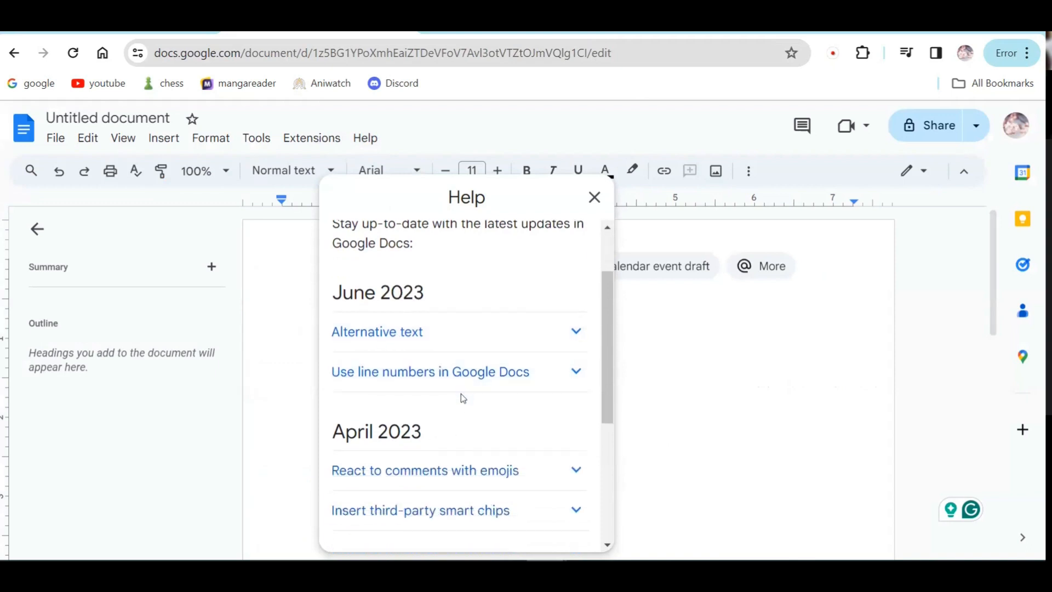
pyautogui.scroll(-6, 459, 406)
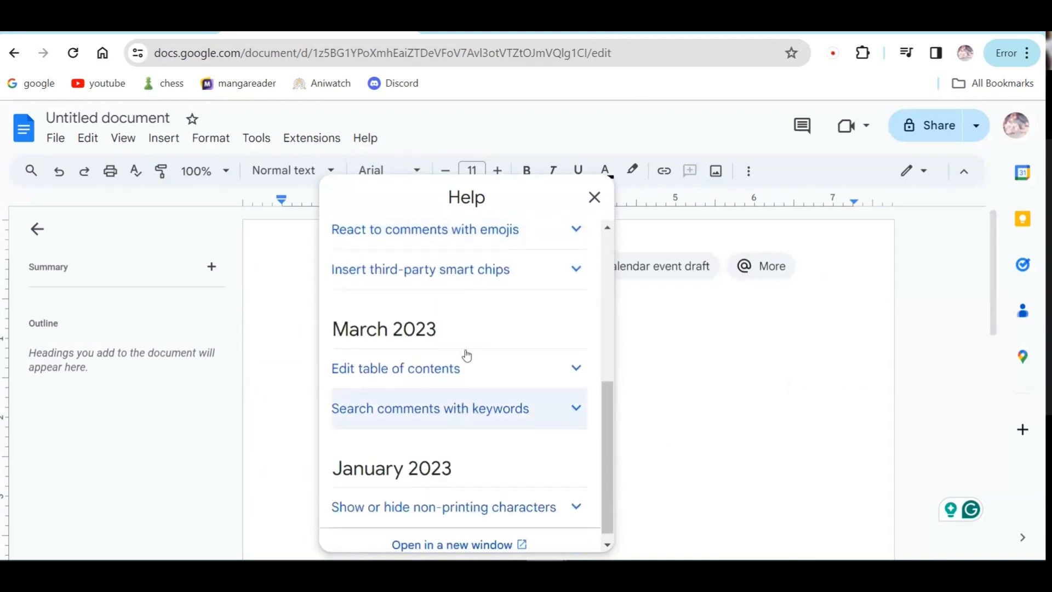
pyautogui.scroll(4, 529, 251)
pyautogui.click(594, 198)
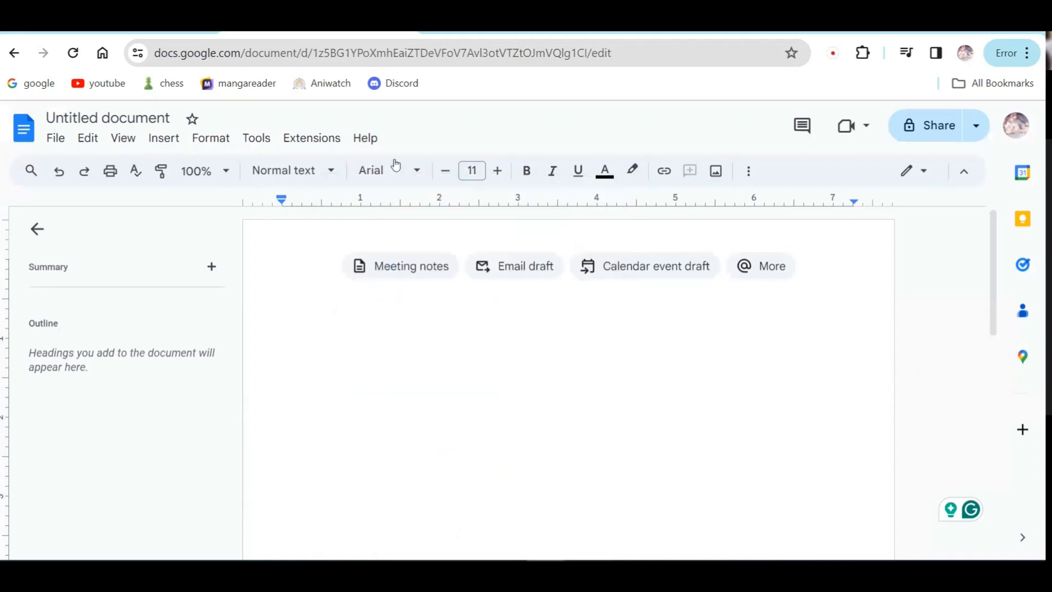
# Step: Open Help > Keyboard shortcuts and scroll through the shortcut categories
pyautogui.click(365, 138)
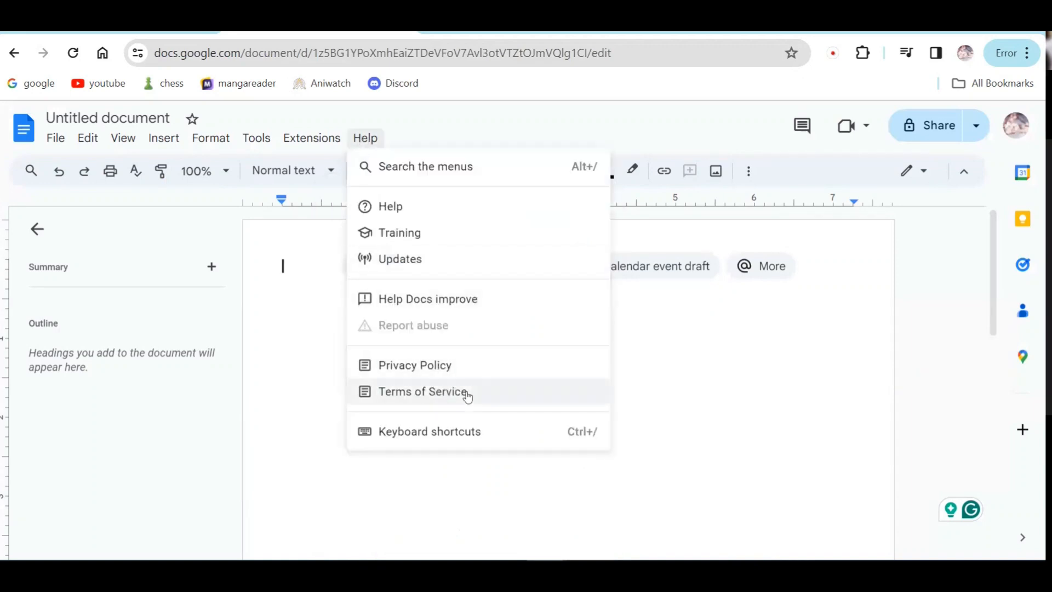
pyautogui.click(459, 433)
pyautogui.scroll(-20, 796, 360)
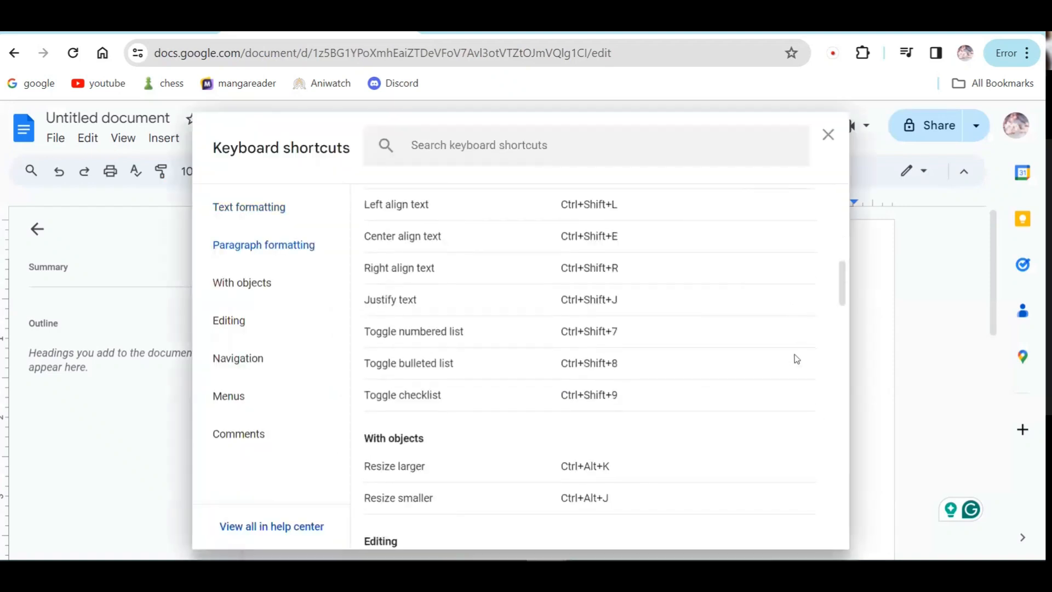
pyautogui.scroll(-10, 795, 359)
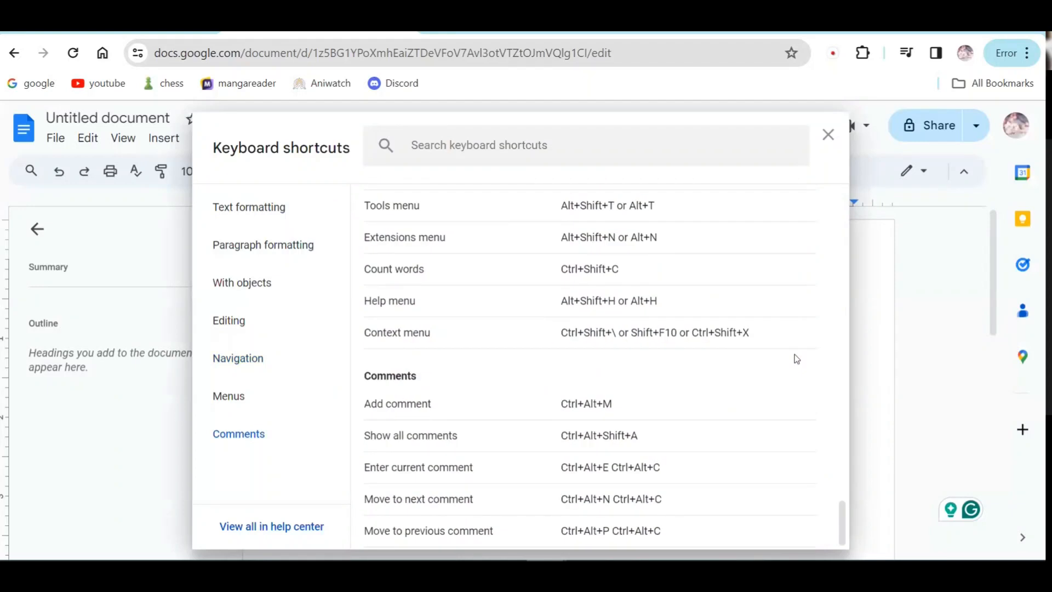
pyautogui.scroll(20, 796, 359)
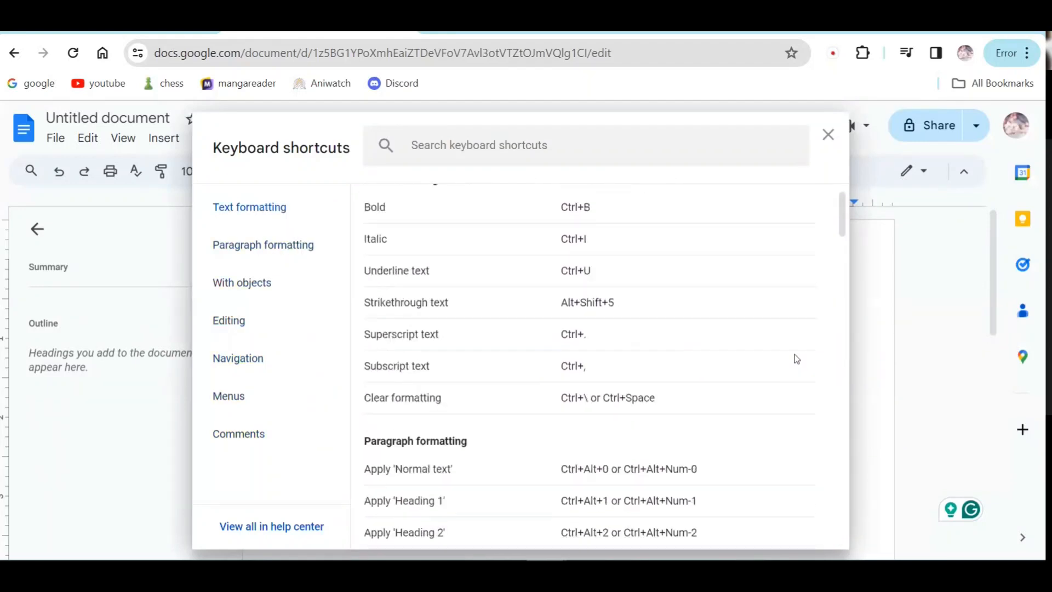
pyautogui.scroll(1, 797, 359)
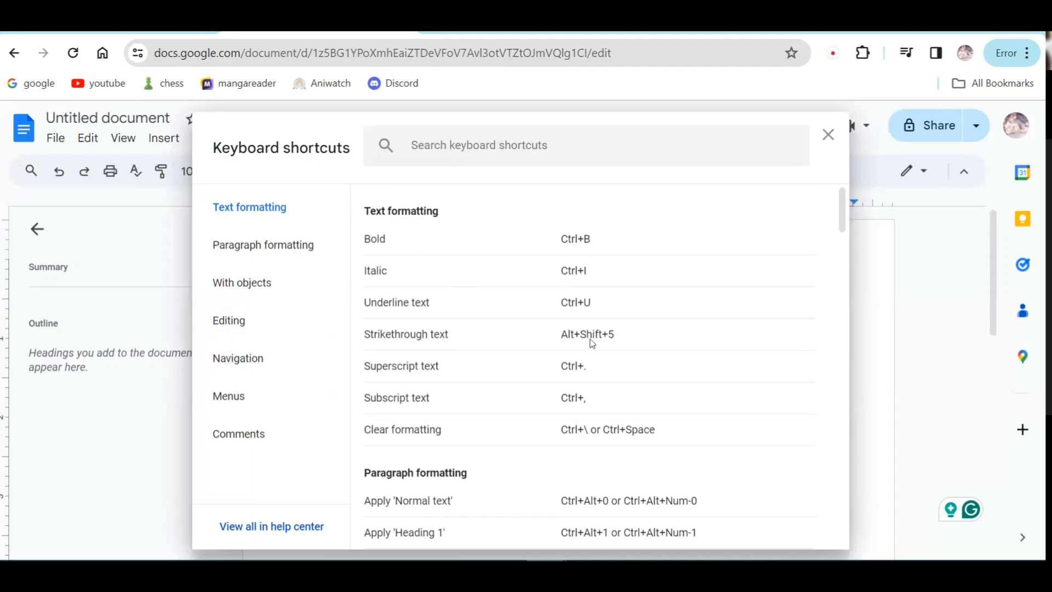
pyautogui.scroll(-7, 677, 344)
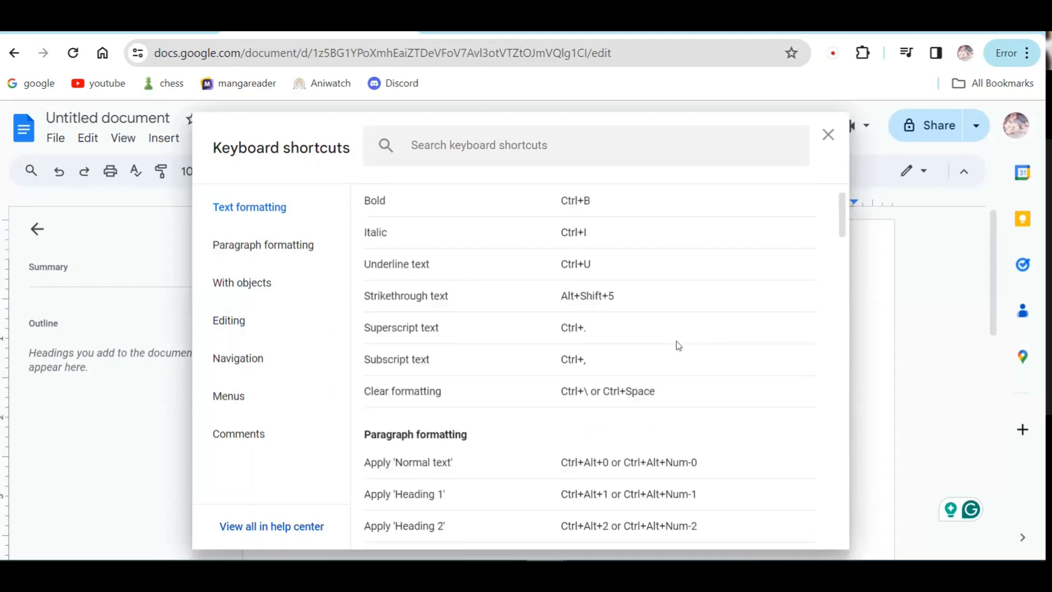
pyautogui.scroll(-3, 678, 345)
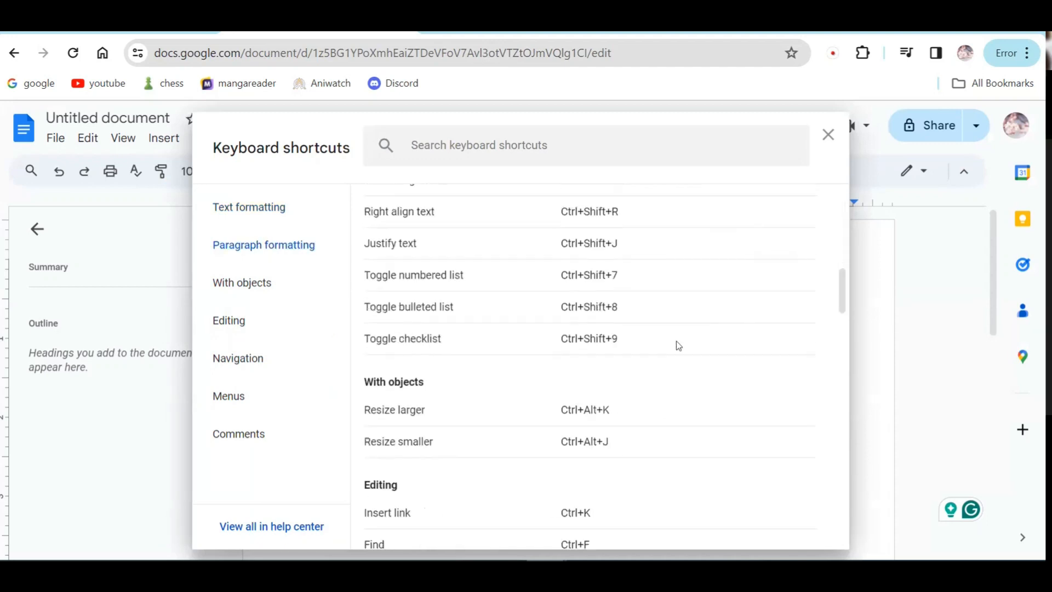
pyautogui.scroll(-3, 679, 345)
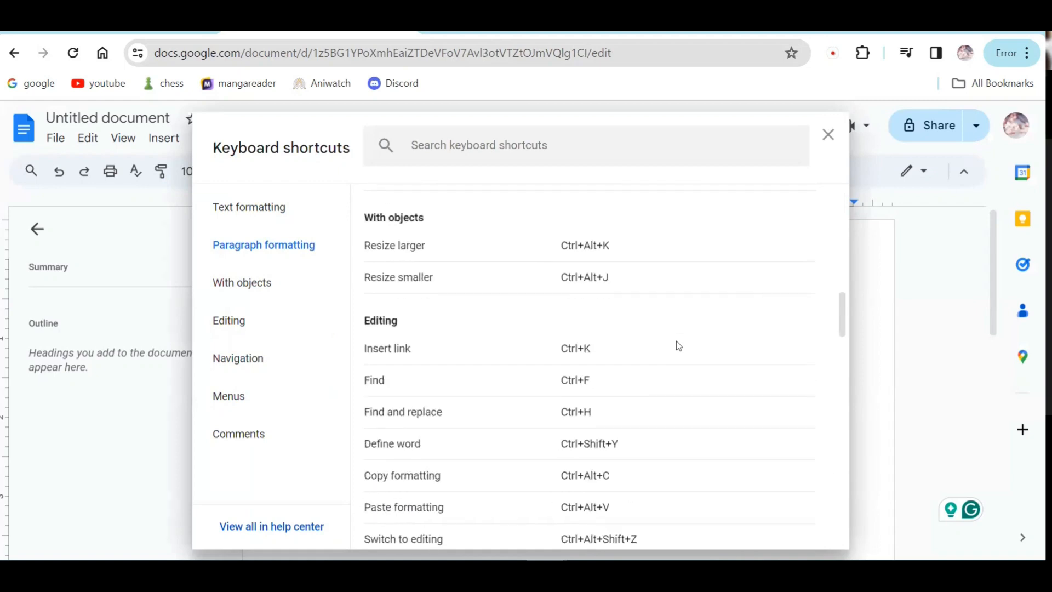
pyautogui.scroll(-2, 677, 344)
pyautogui.scroll(-3, 677, 344)
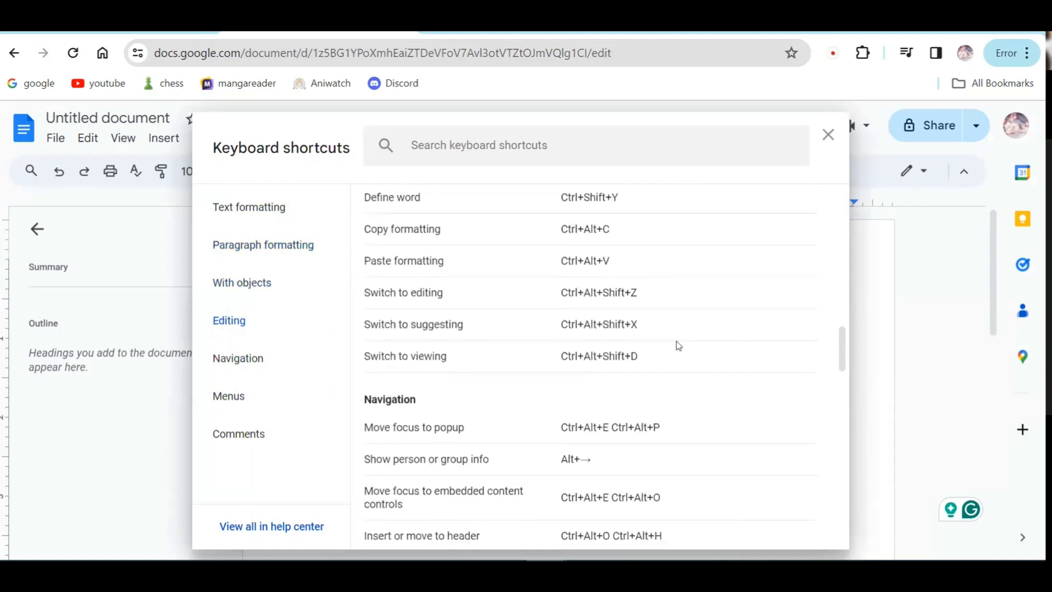
pyautogui.scroll(-2, 678, 344)
pyautogui.scroll(-3, 677, 344)
pyautogui.scroll(-8, 679, 345)
pyautogui.scroll(-8, 678, 345)
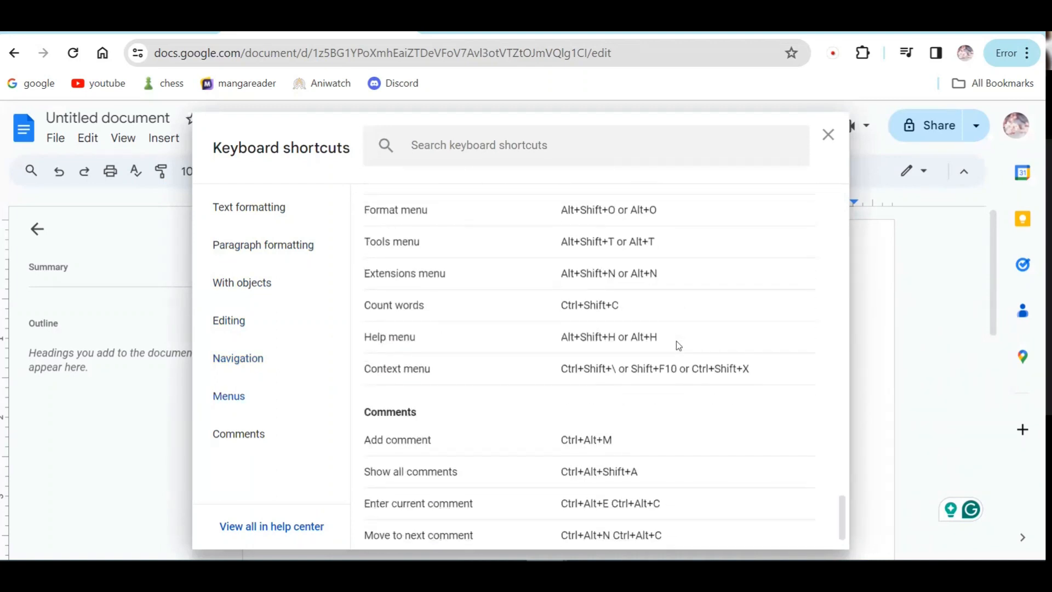
pyautogui.scroll(-1, 677, 345)
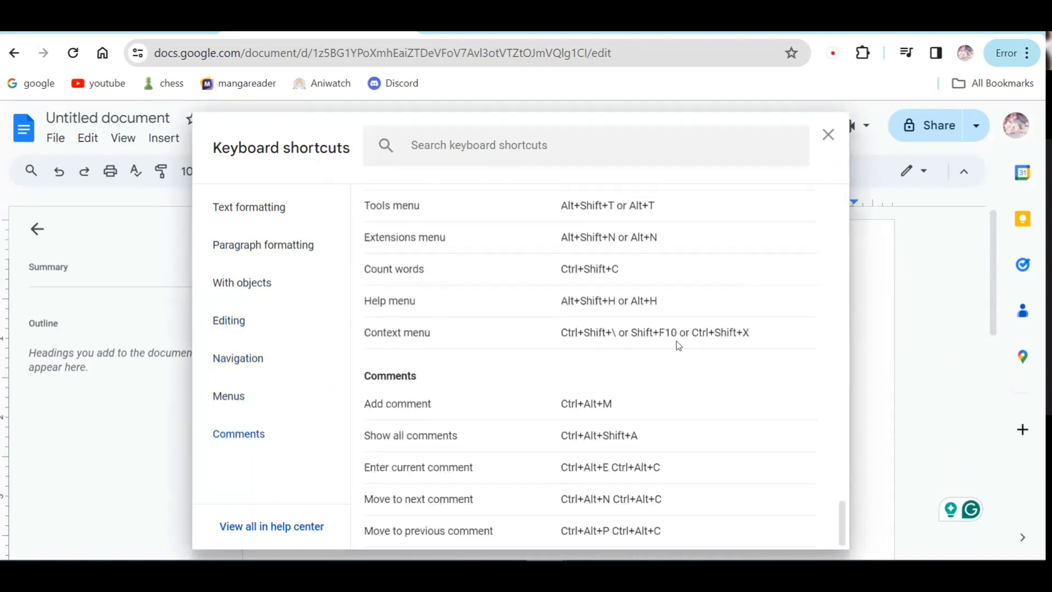
# Step: Reopen the keyboard shortcuts list and search the page for 'delet'
pyautogui.click(827, 133)
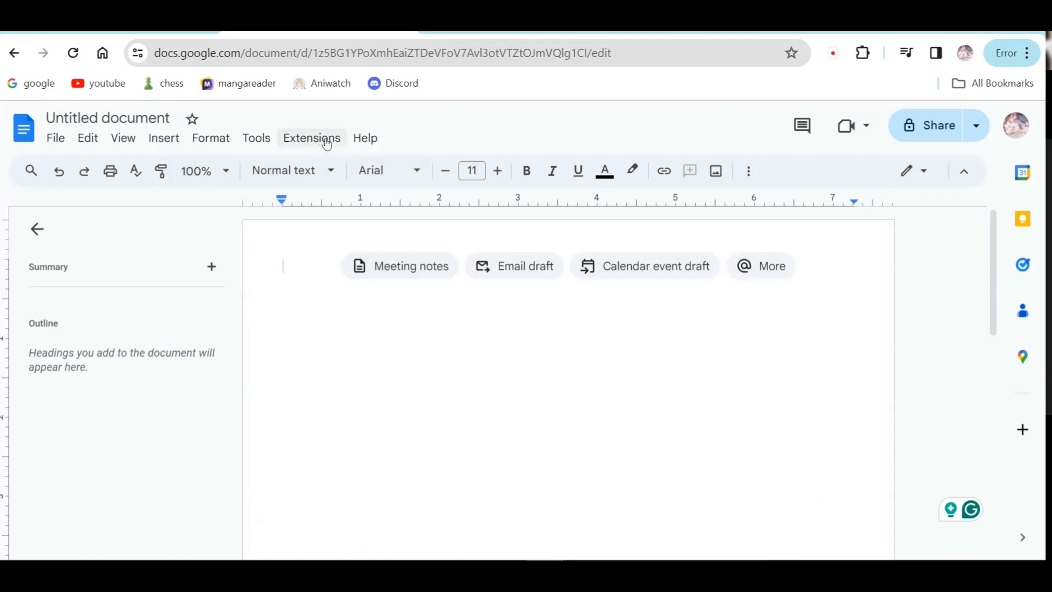
pyautogui.click(364, 140)
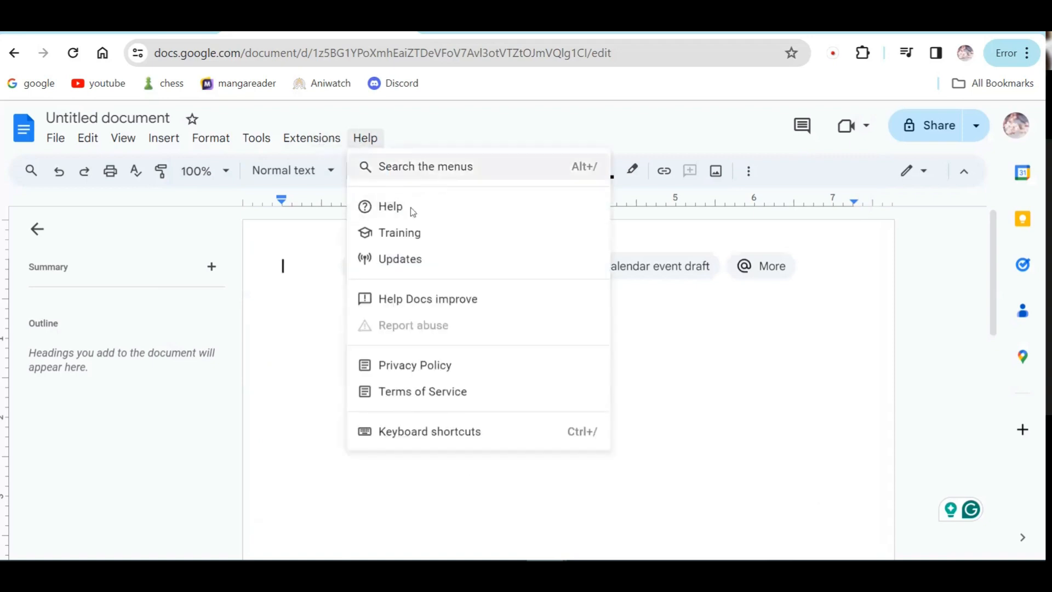
pyautogui.click(404, 433)
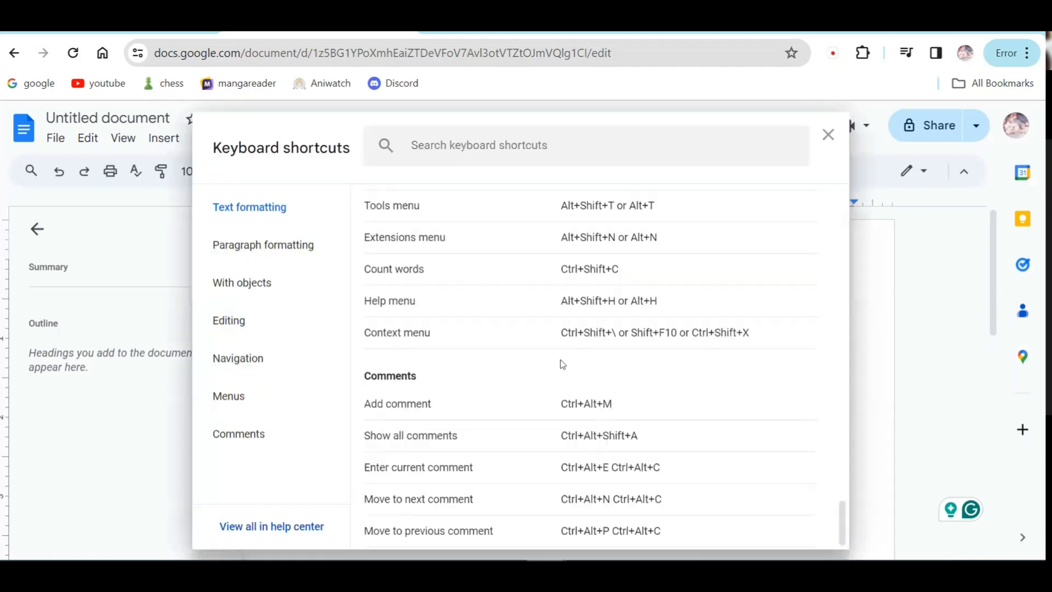
pyautogui.scroll(20, 739, 408)
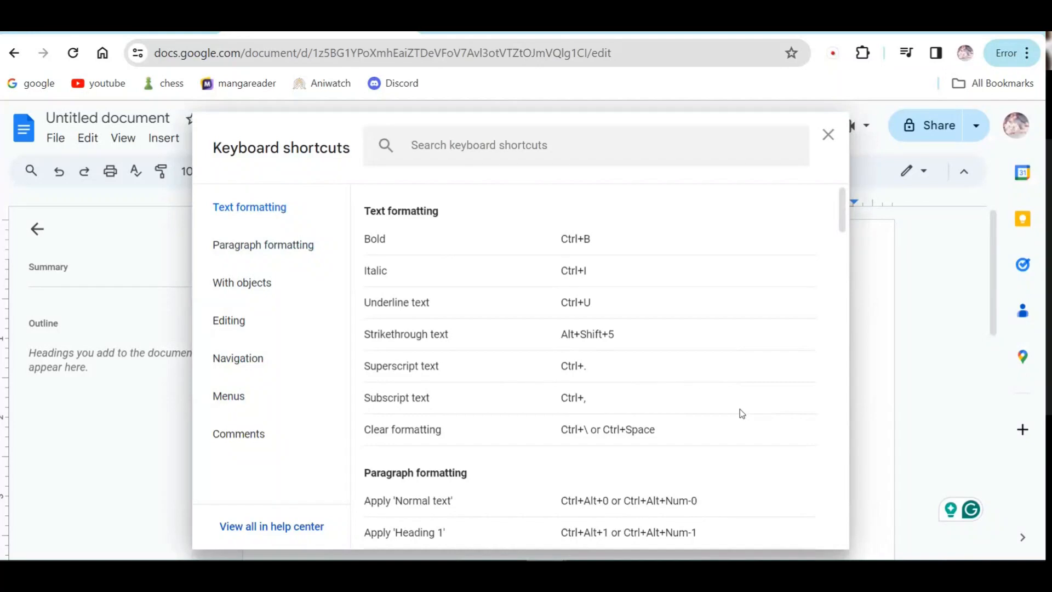
pyautogui.hotkey('ctrl', 'f')
pyautogui.write('delete')
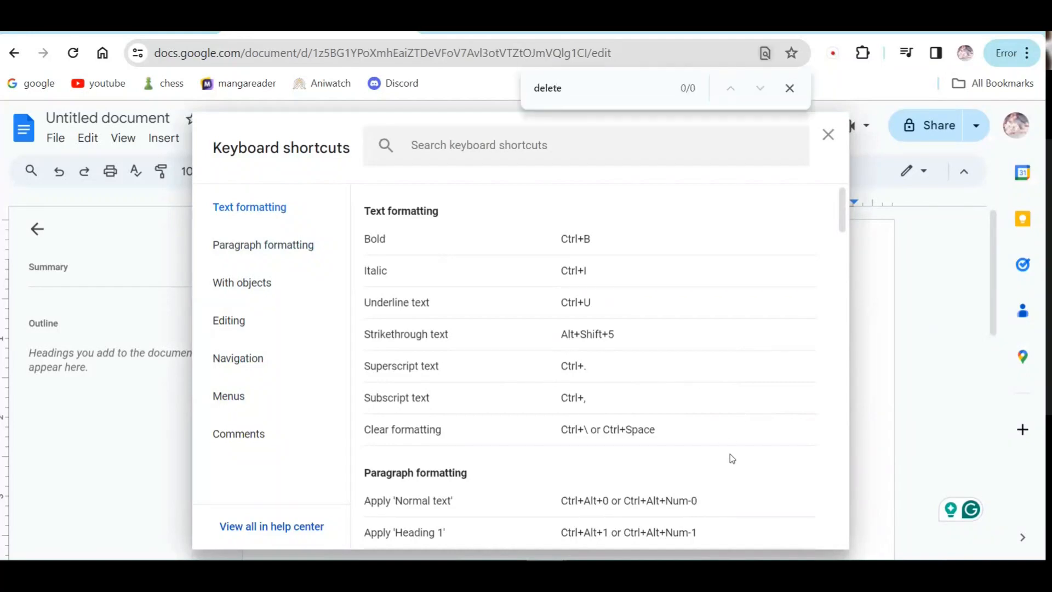
# Step: View Paragraph formatting, objects, editing, navigation, menus and comments shortcuts, then close the list
pyautogui.click(284, 248)
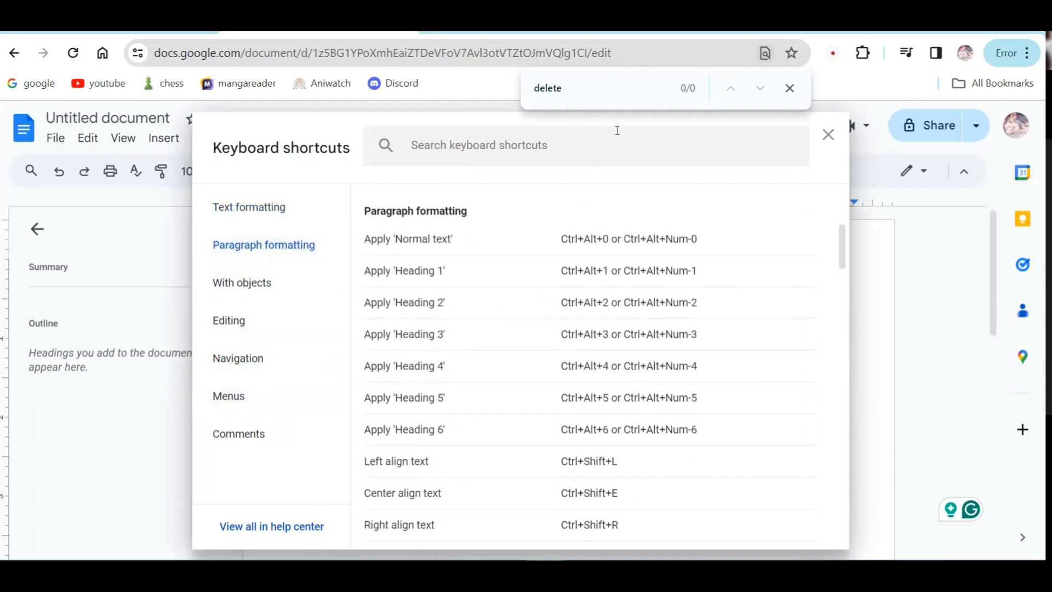
pyautogui.click(277, 285)
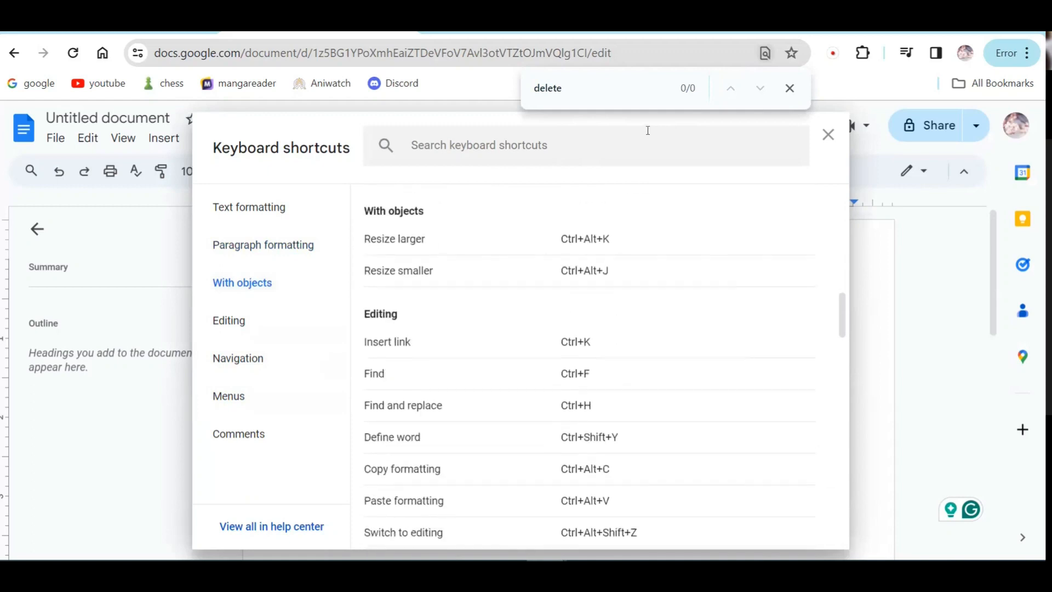
pyautogui.click(589, 94)
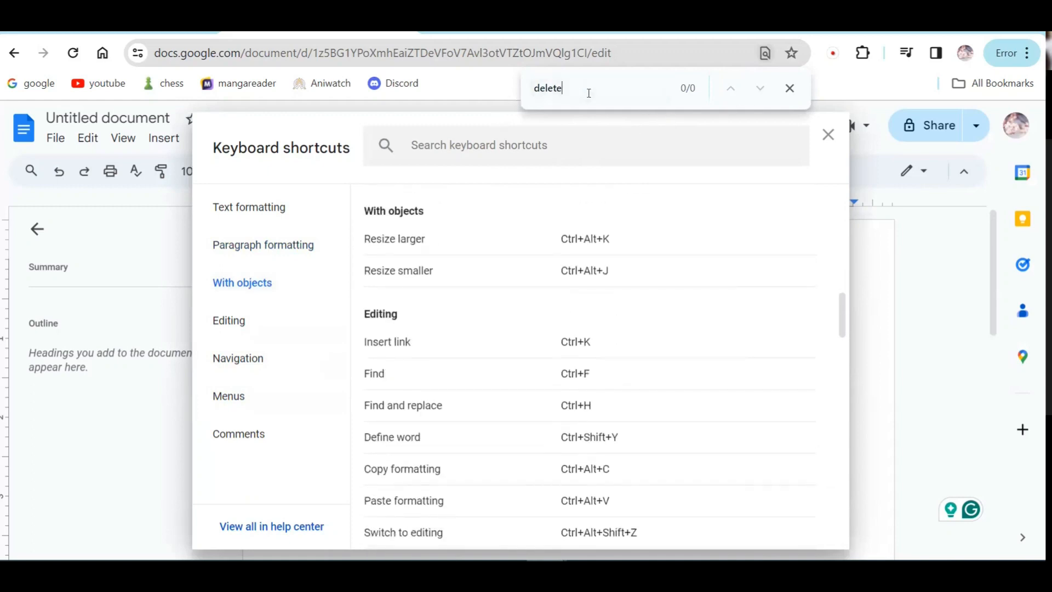
pyautogui.click(256, 327)
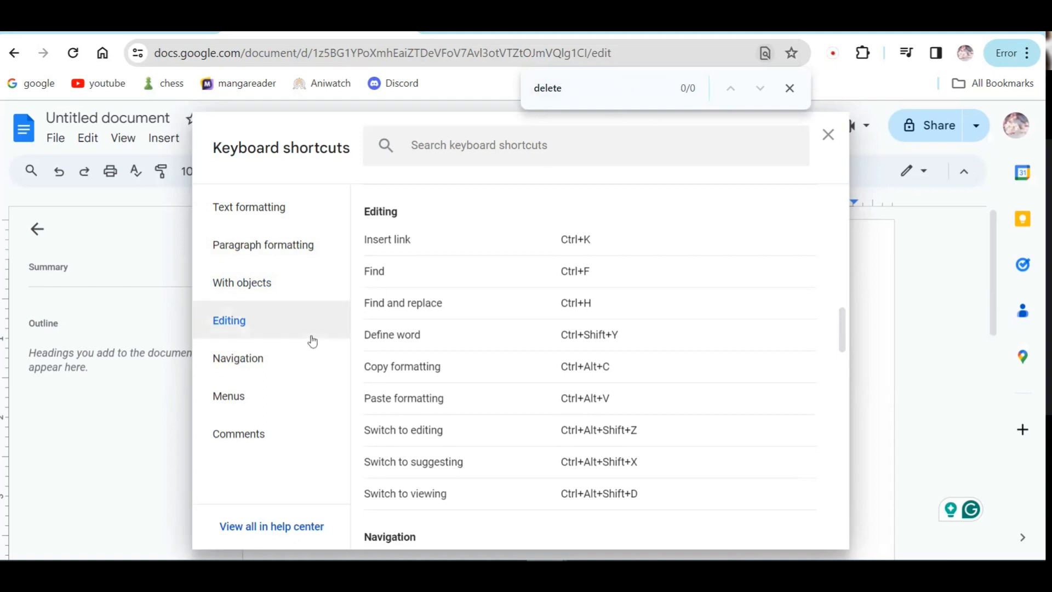
pyautogui.click(278, 356)
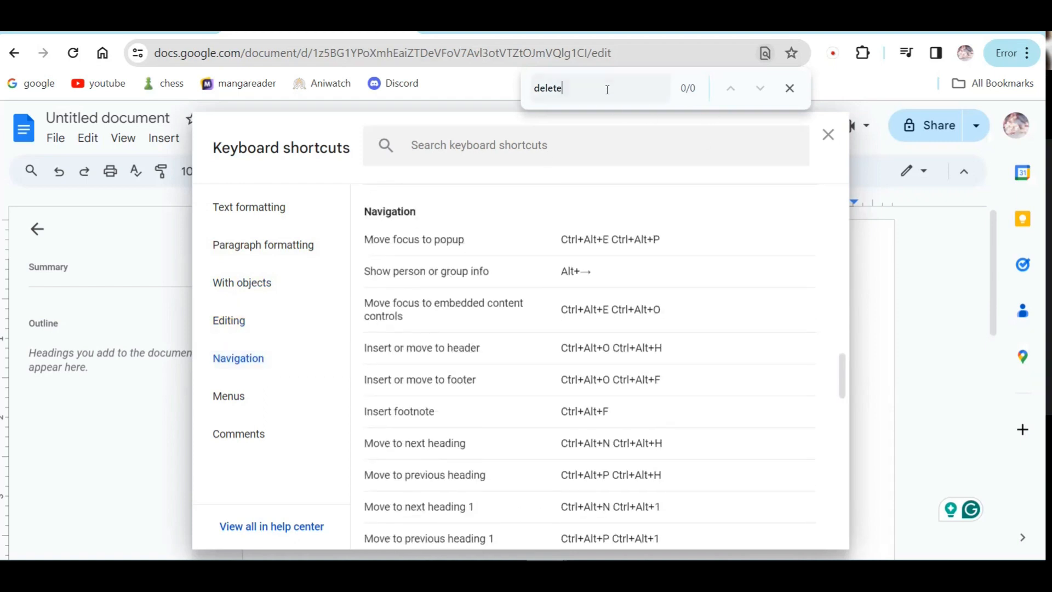
pyautogui.click(239, 397)
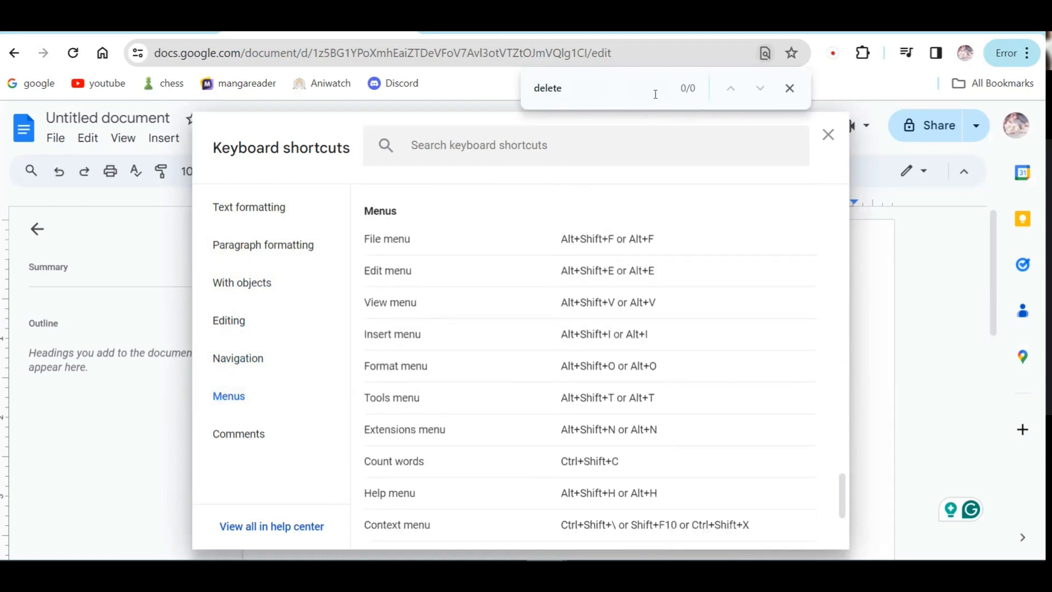
pyautogui.click(238, 433)
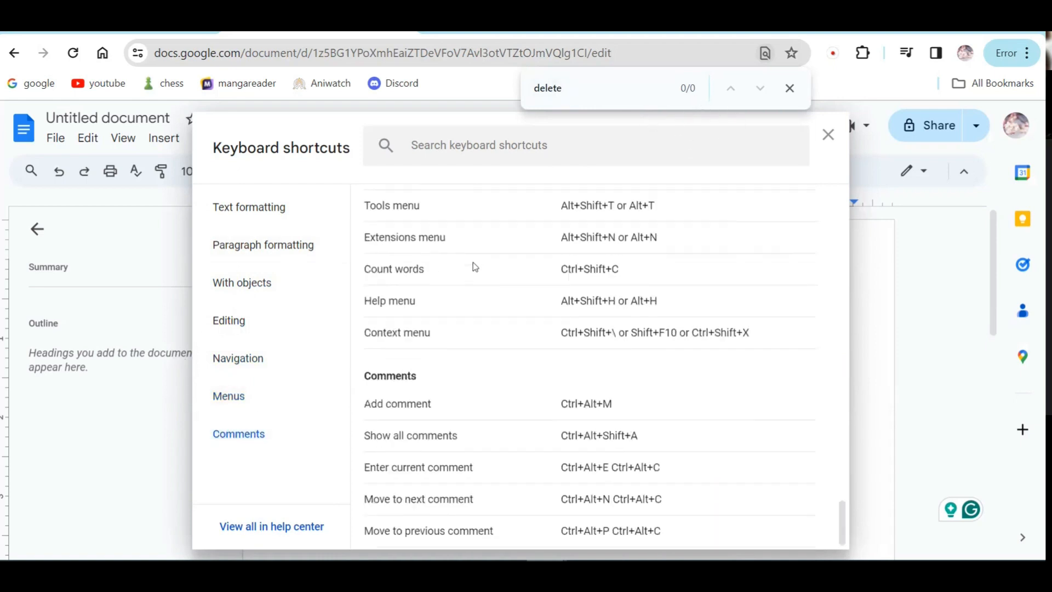
pyautogui.click(828, 135)
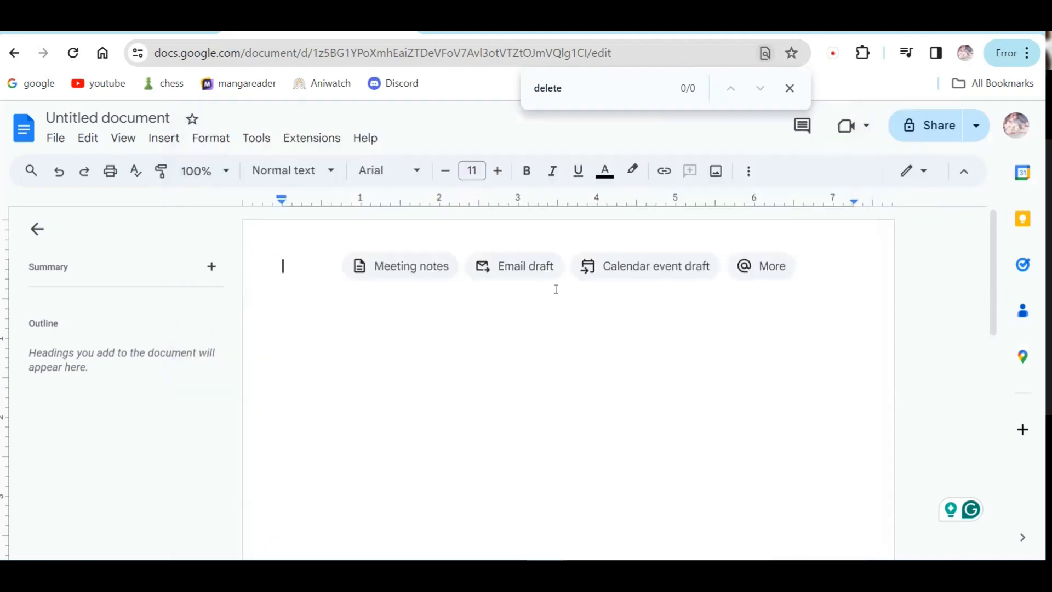
# Step: Switch from the Docs tab to the training-program folder window in File Explorer
pyautogui.scroll(-10, 513, 369)
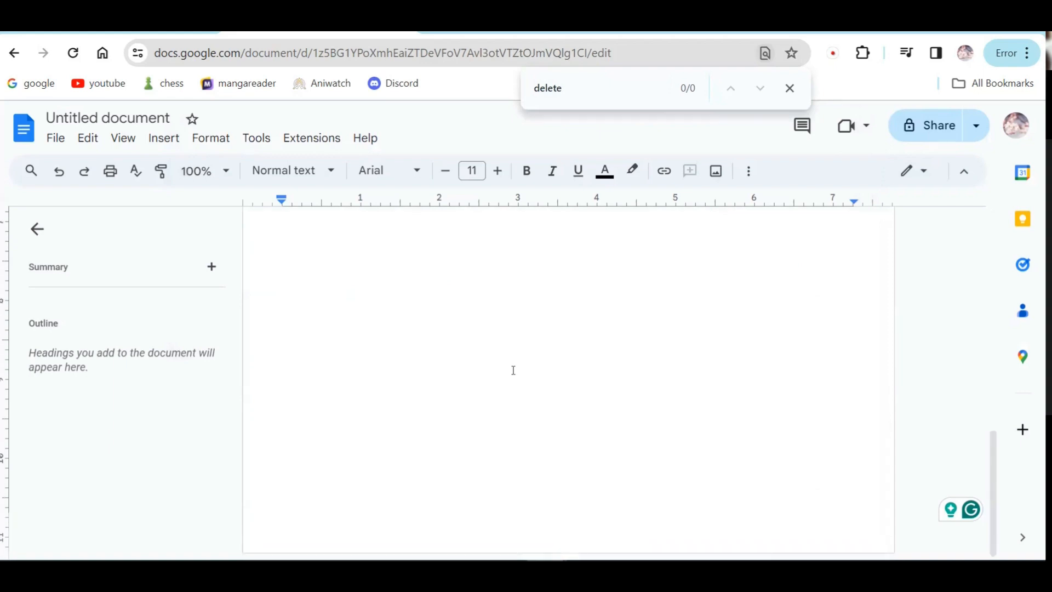
pyautogui.scroll(10, 514, 367)
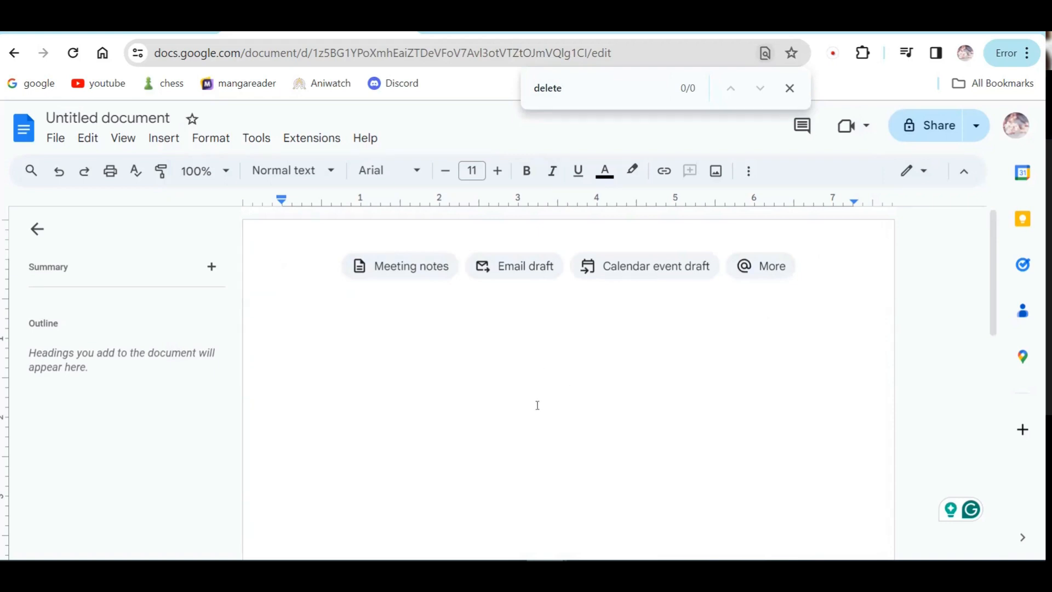
pyautogui.click(179, 571)
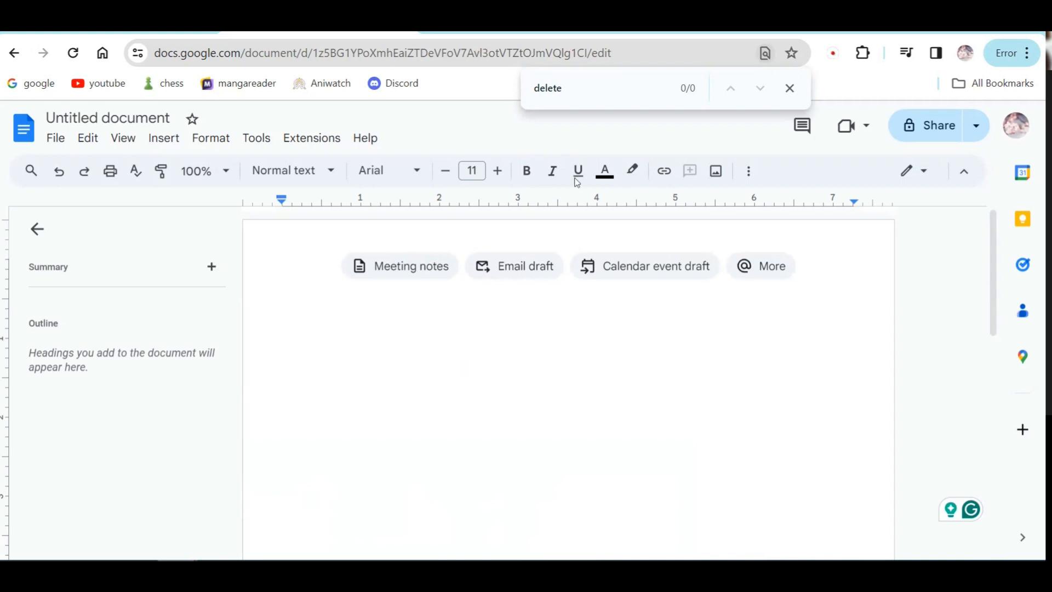
pyautogui.hotkey('alt', 'Tab')
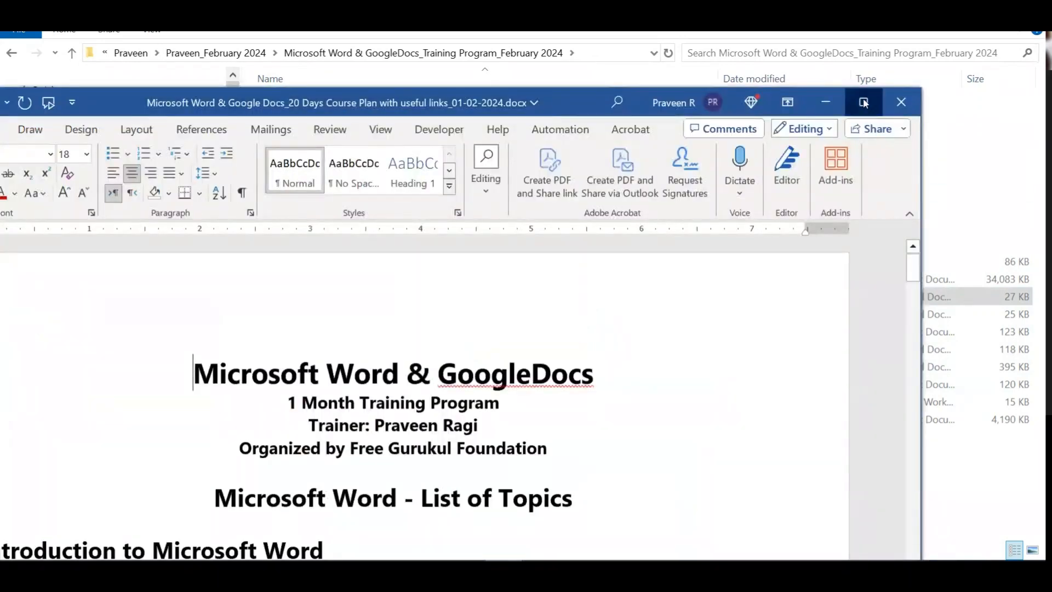
# Step: Maximize Word and colour the Cross Reference heading green
pyautogui.click(863, 102)
pyautogui.scroll(-15, 540, 408)
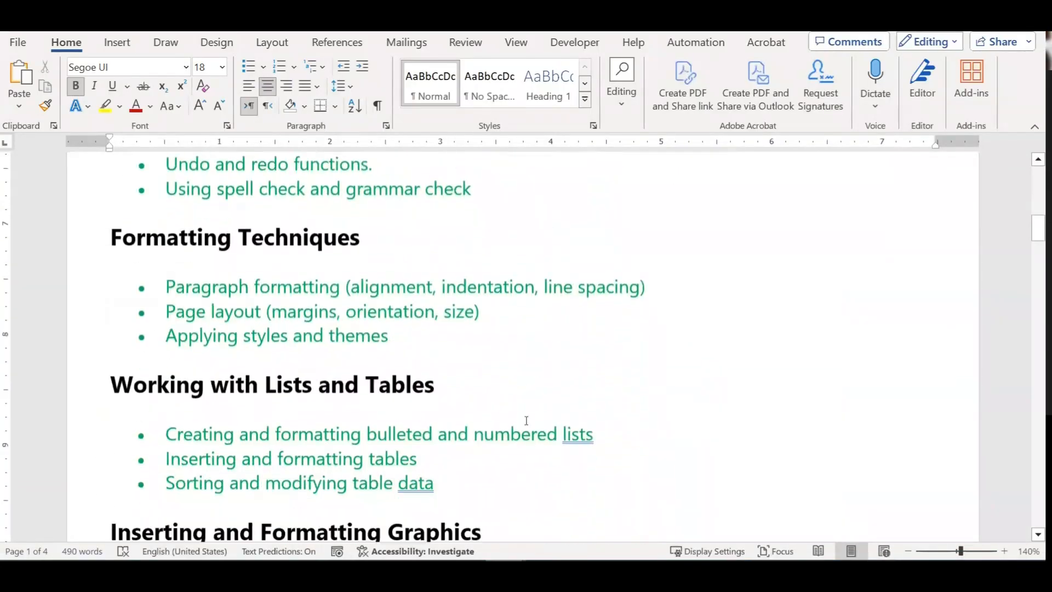
pyautogui.scroll(-12, 525, 420)
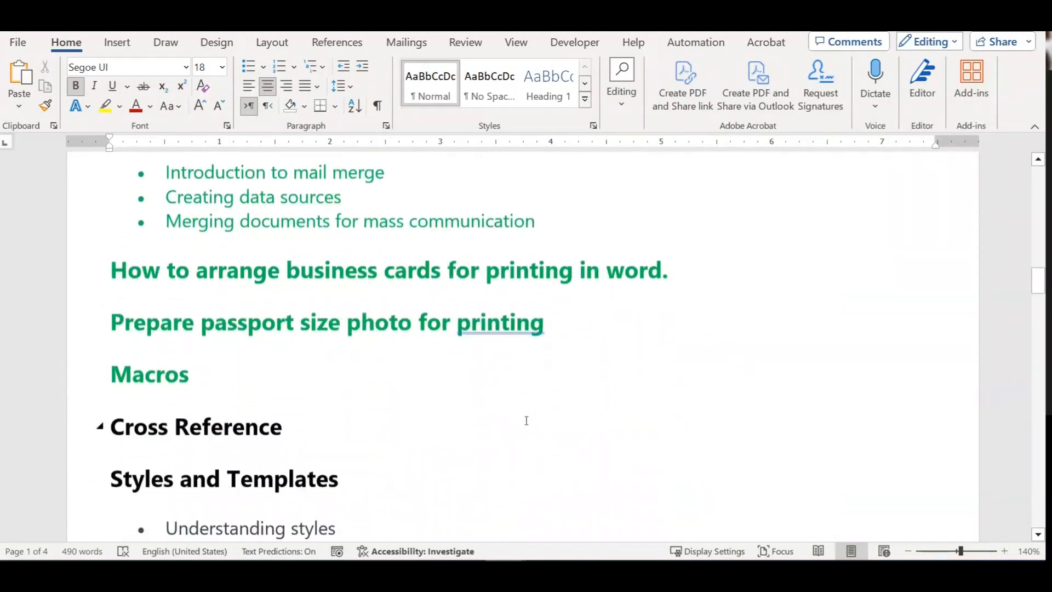
pyautogui.scroll(-1, 526, 420)
pyautogui.scroll(-5, 464, 360)
pyautogui.scroll(5, 290, 310)
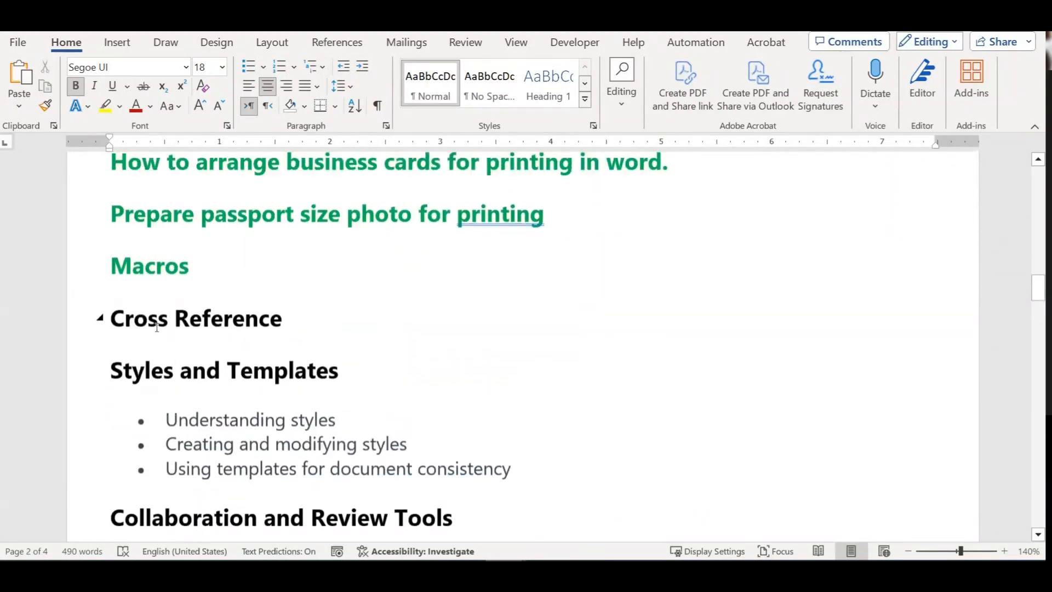
pyautogui.moveTo(118, 319); pyautogui.dragTo(259, 321)
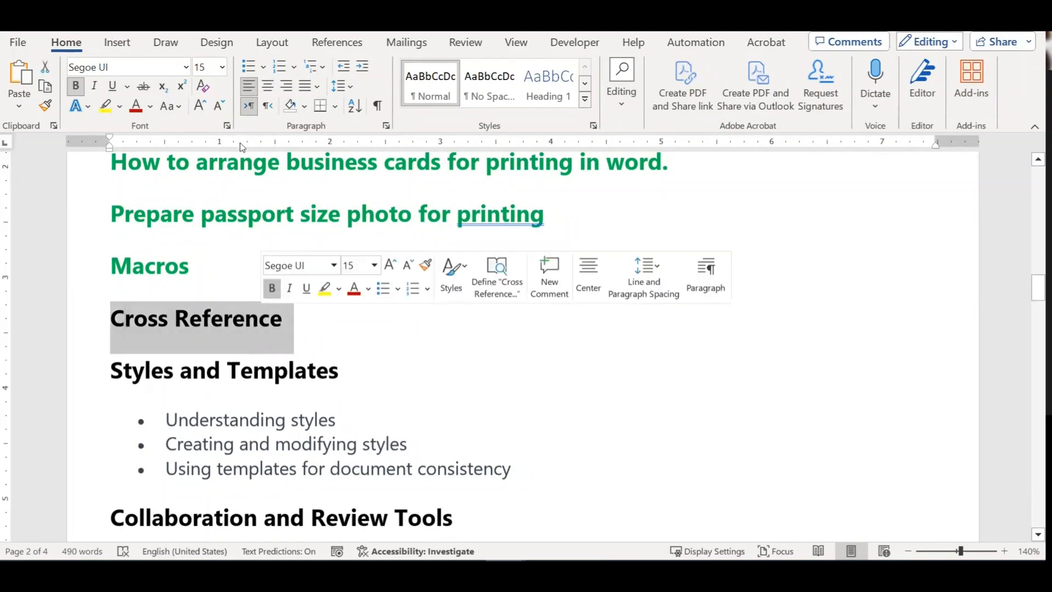
pyautogui.click(150, 107)
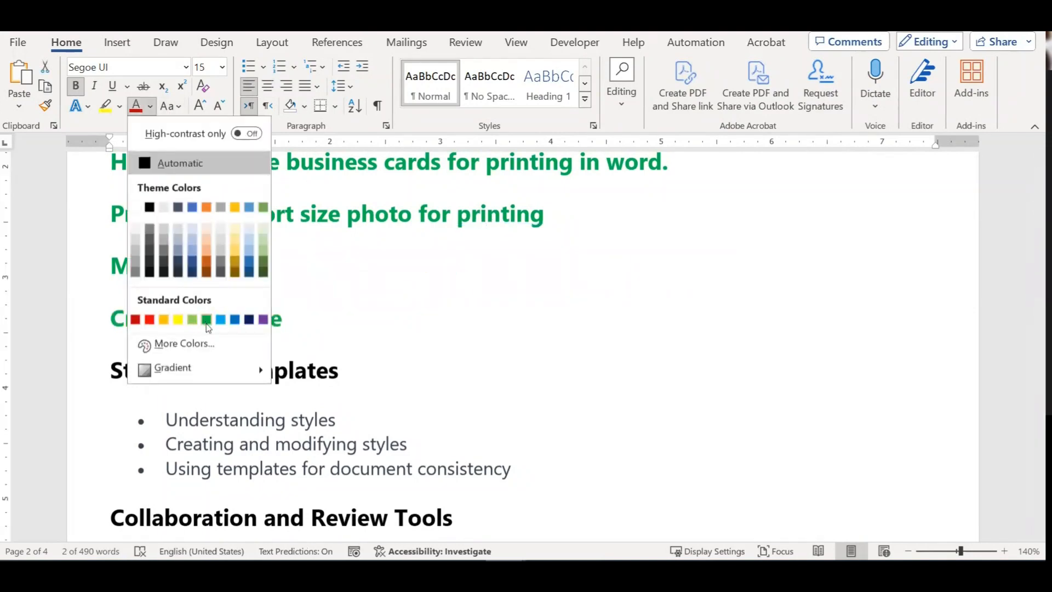
pyautogui.click(203, 318)
pyautogui.click(359, 330)
# Step: Colour the Styles and Templates heading and its first two bullets green
pyautogui.moveTo(158, 372); pyautogui.dragTo(485, 472)
pyautogui.scroll(-1, 408, 387)
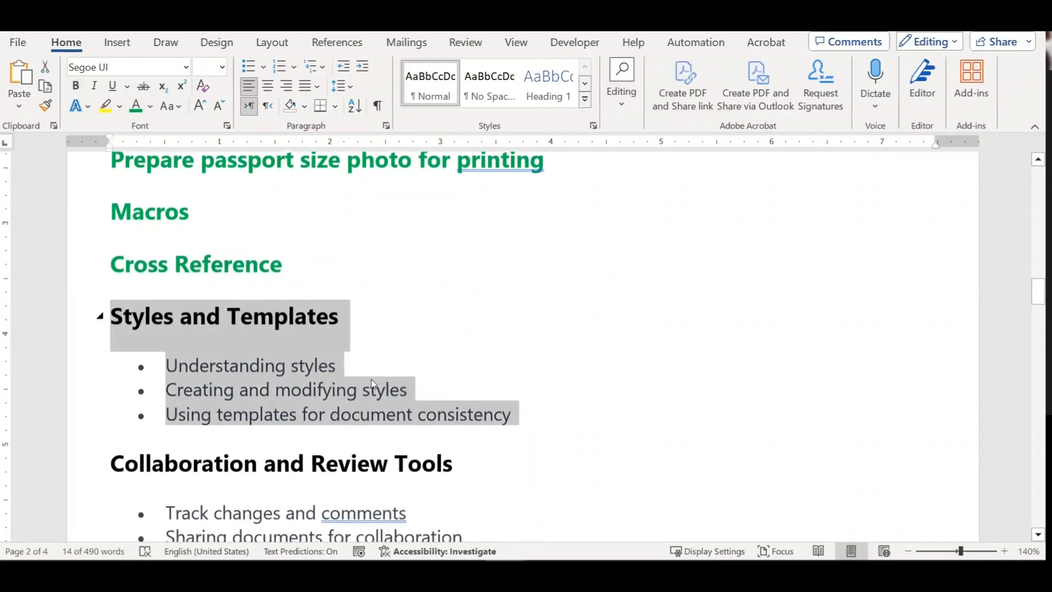
pyautogui.keyDown('shift'); pyautogui.click(419, 385); pyautogui.keyUp('shift')
pyautogui.click(136, 106)
pyautogui.click(422, 393)
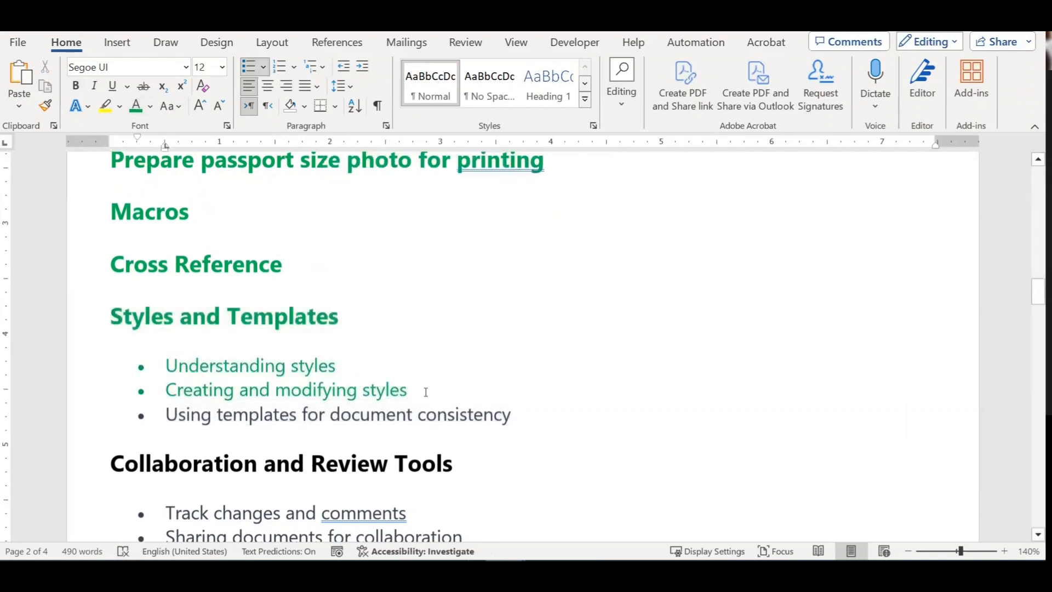
pyautogui.scroll(-1, 426, 393)
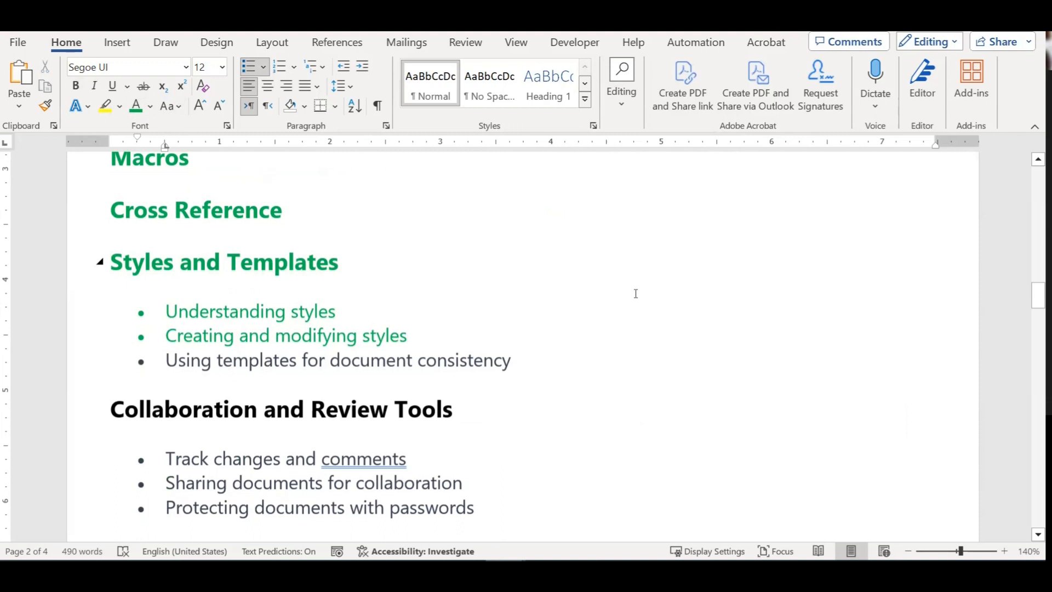
# Step: Browse the Design tab's style sets and theme colour sets without changing anything
pyautogui.click(226, 48)
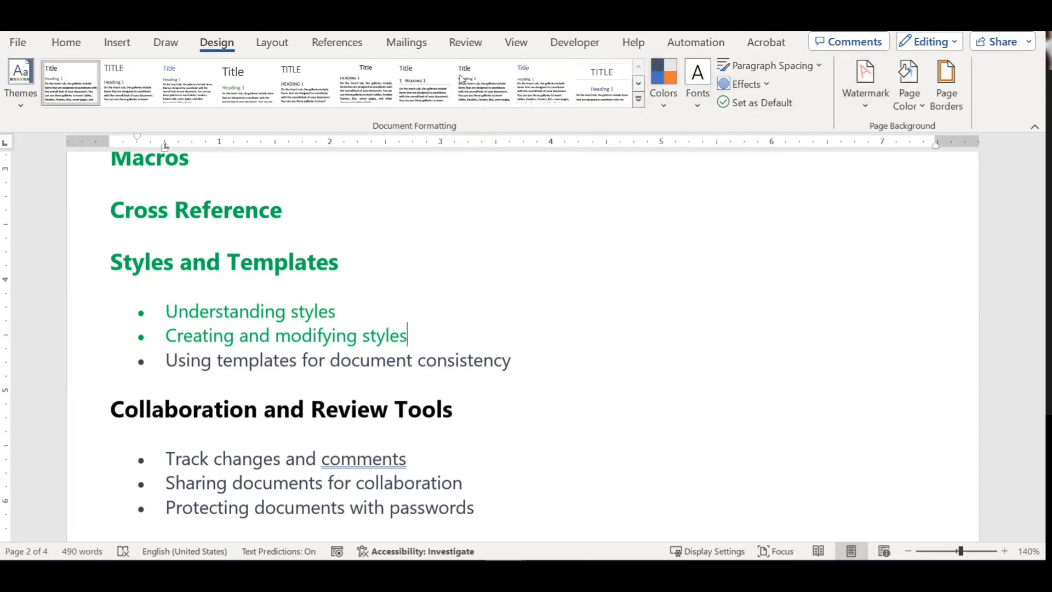
pyautogui.click(638, 99)
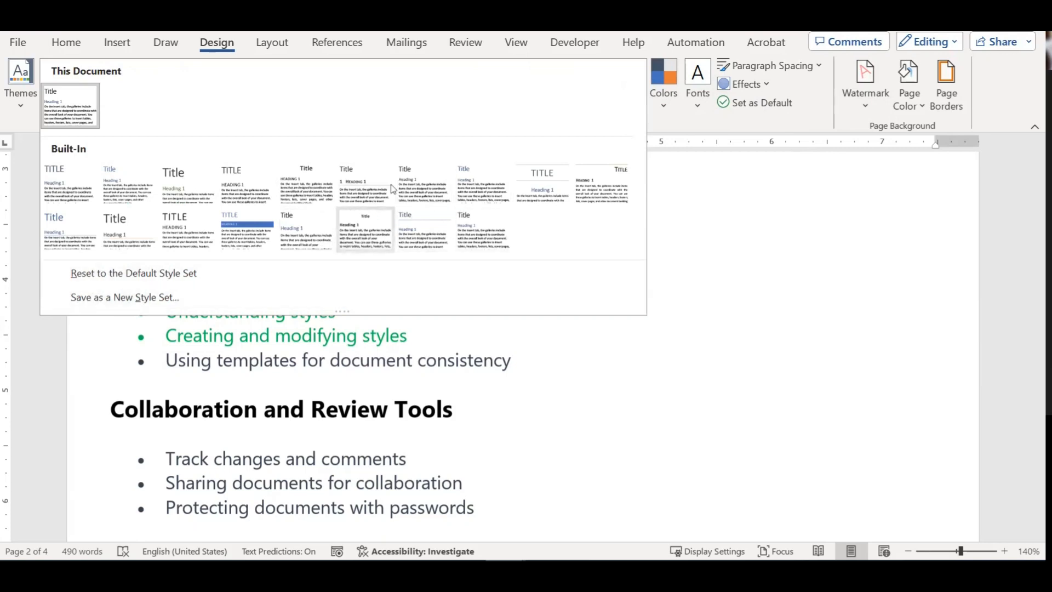
pyautogui.click(723, 298)
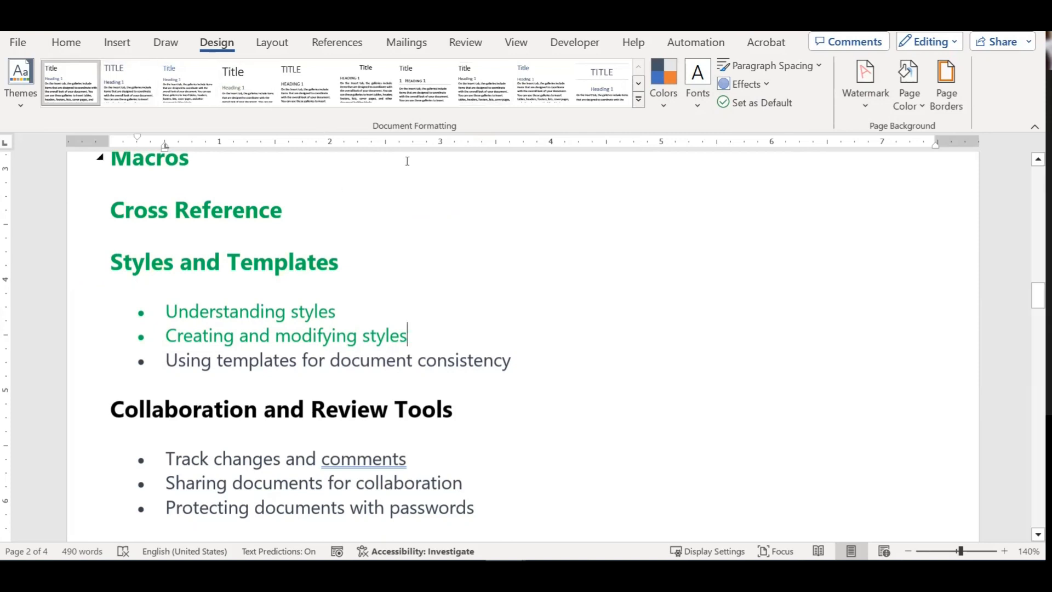
pyautogui.click(661, 98)
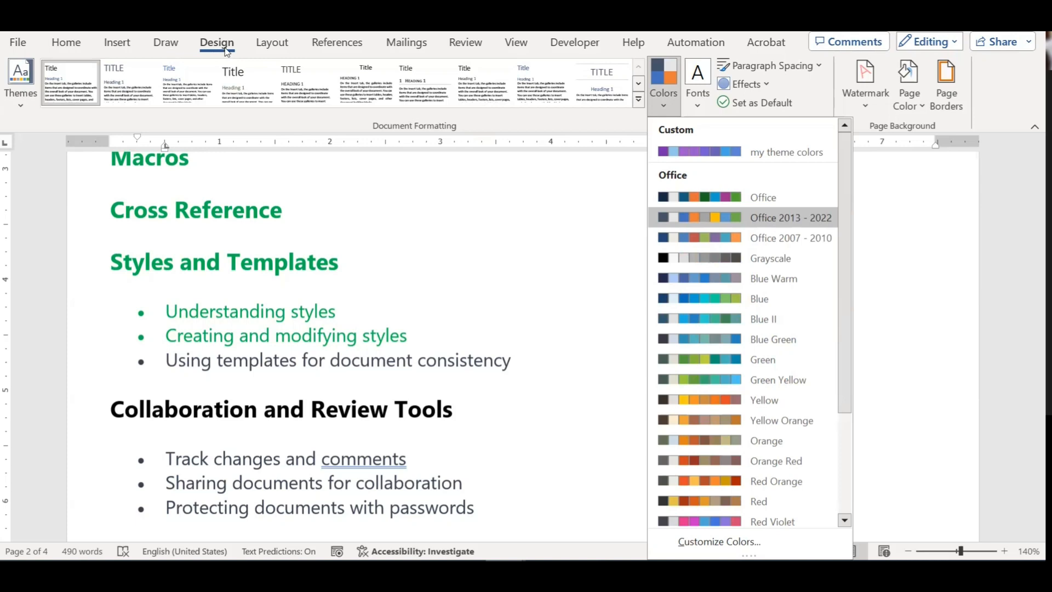
pyautogui.click(431, 225)
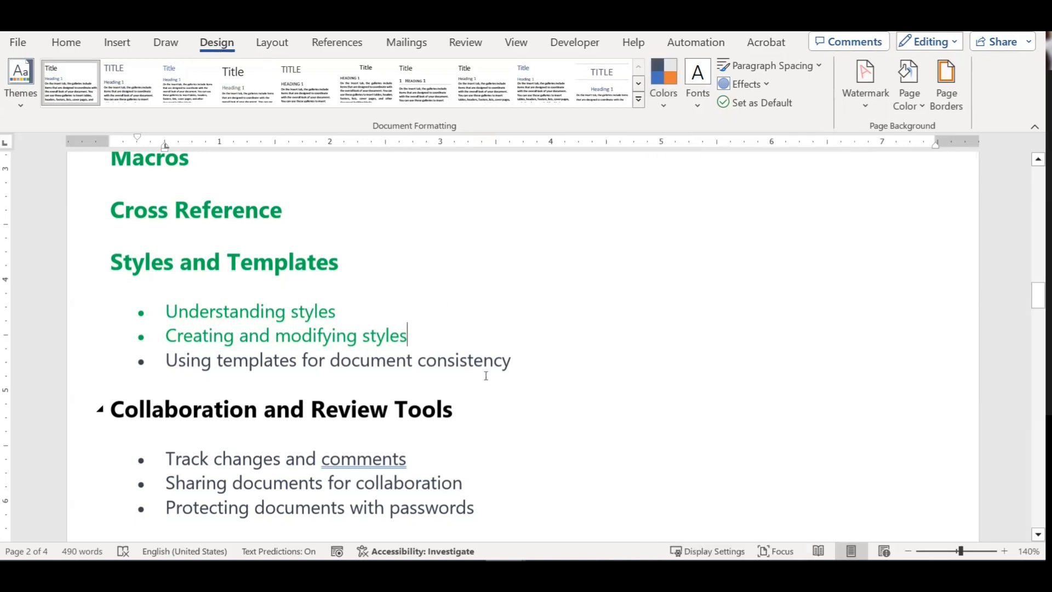
# Step: Apply the Blue theme colour set, leaving the templates bullet line uncoloured
pyautogui.moveTo(518, 364); pyautogui.dragTo(164, 361)
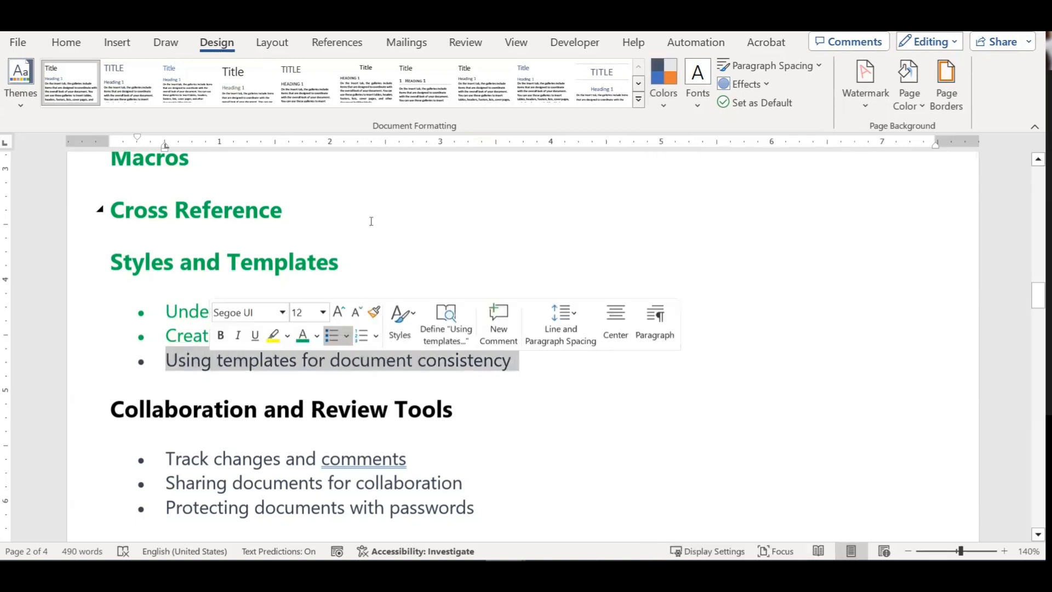
pyautogui.click(59, 45)
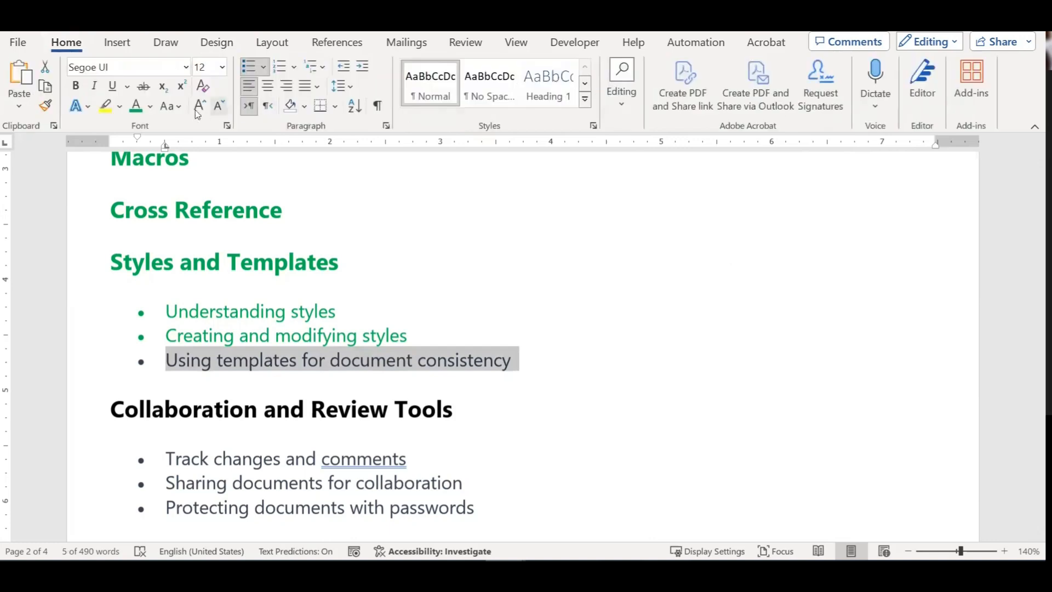
pyautogui.click(151, 109)
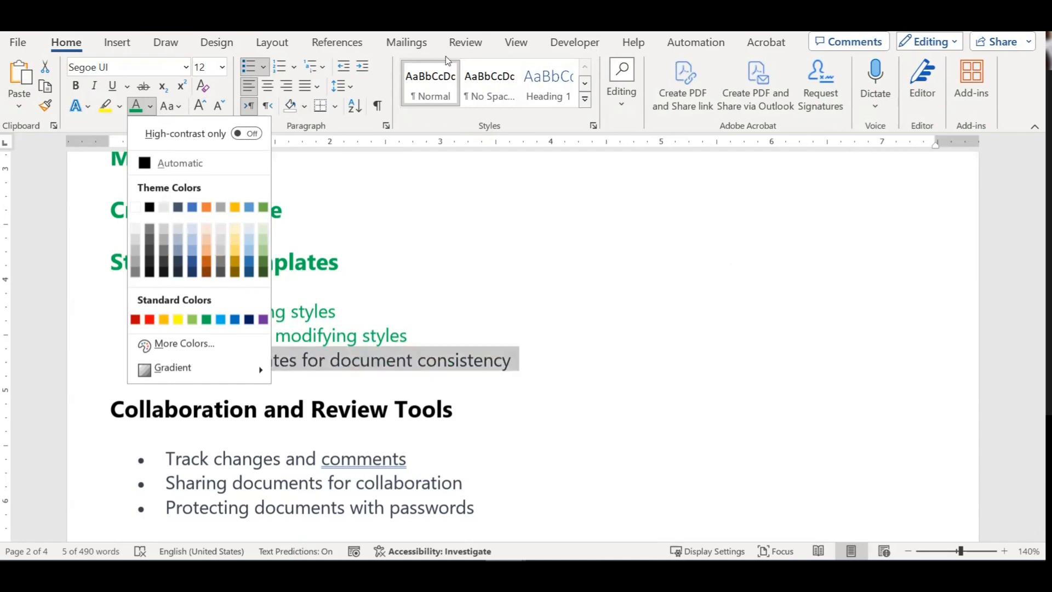
pyautogui.click(219, 43)
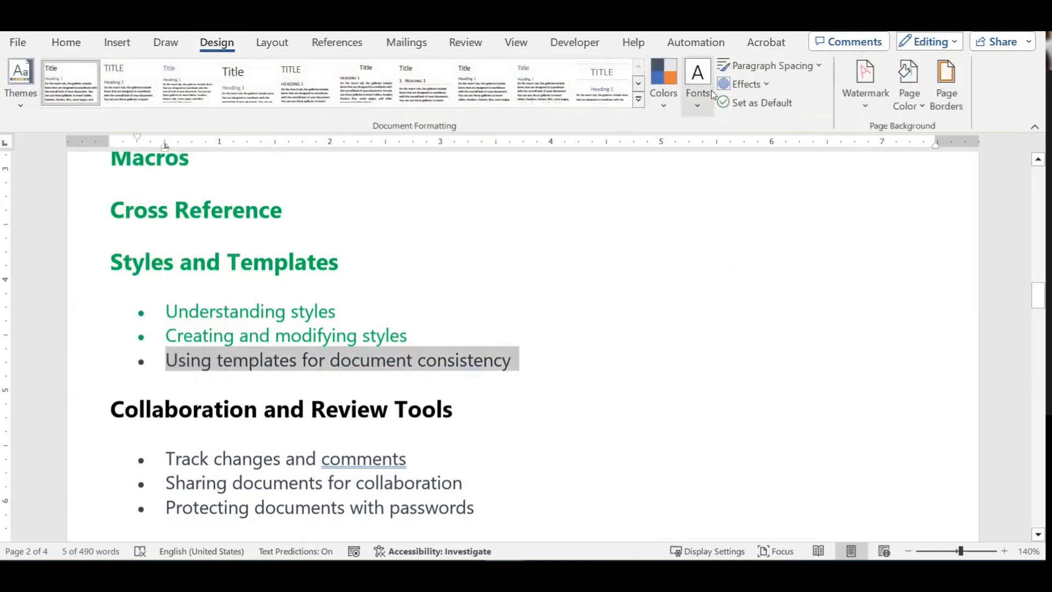
pyautogui.click(663, 99)
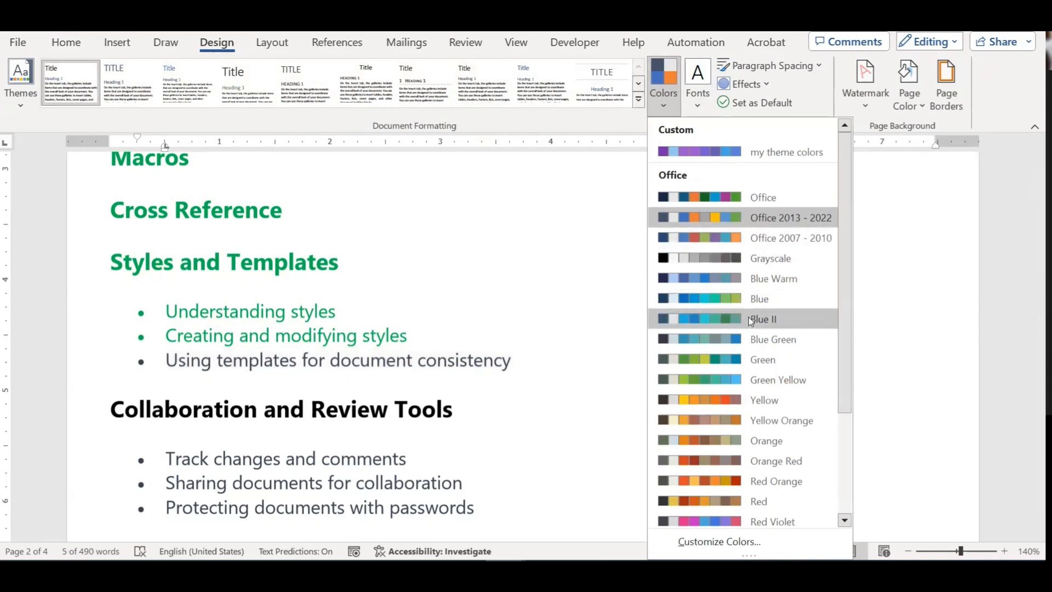
pyautogui.click(700, 301)
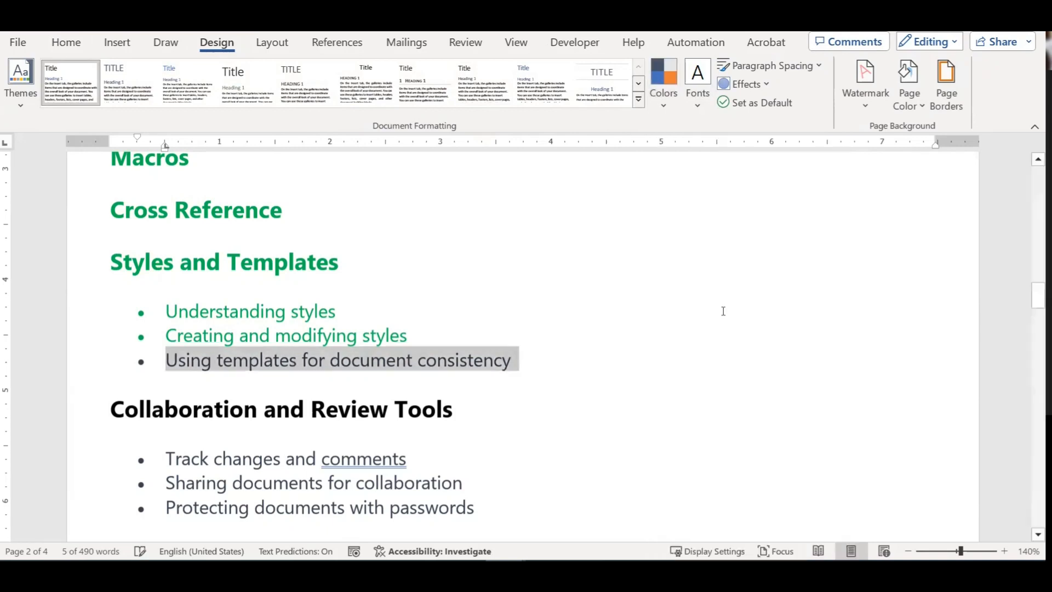
pyautogui.click(66, 43)
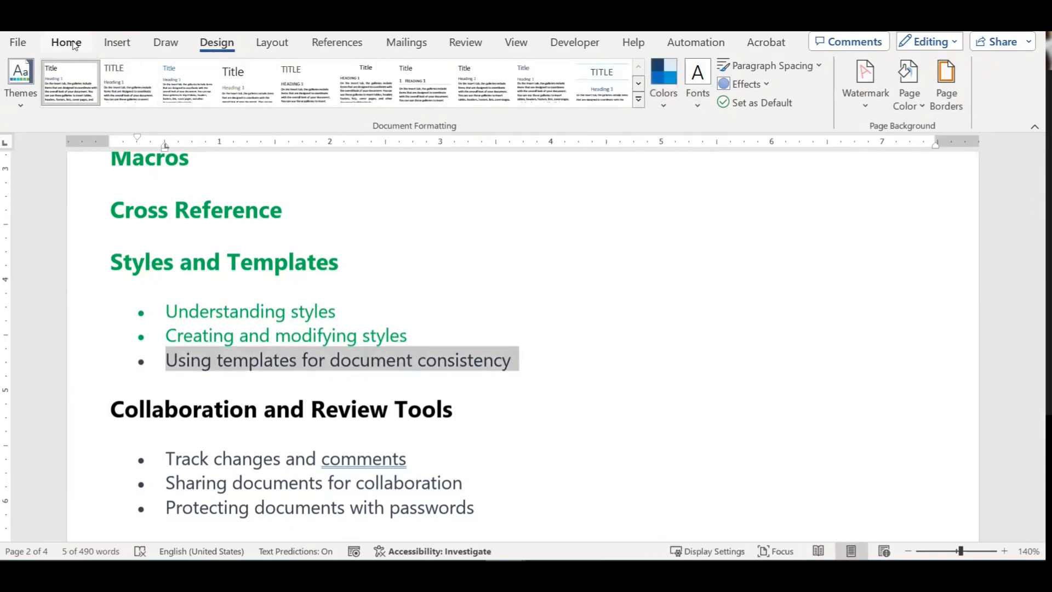
pyautogui.click(151, 107)
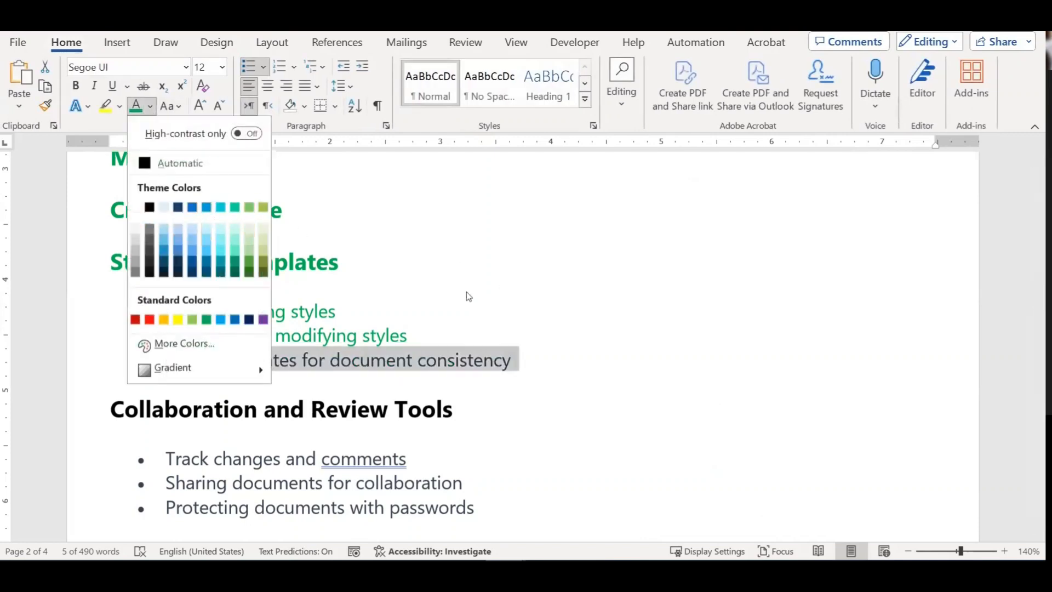
pyautogui.click(434, 280)
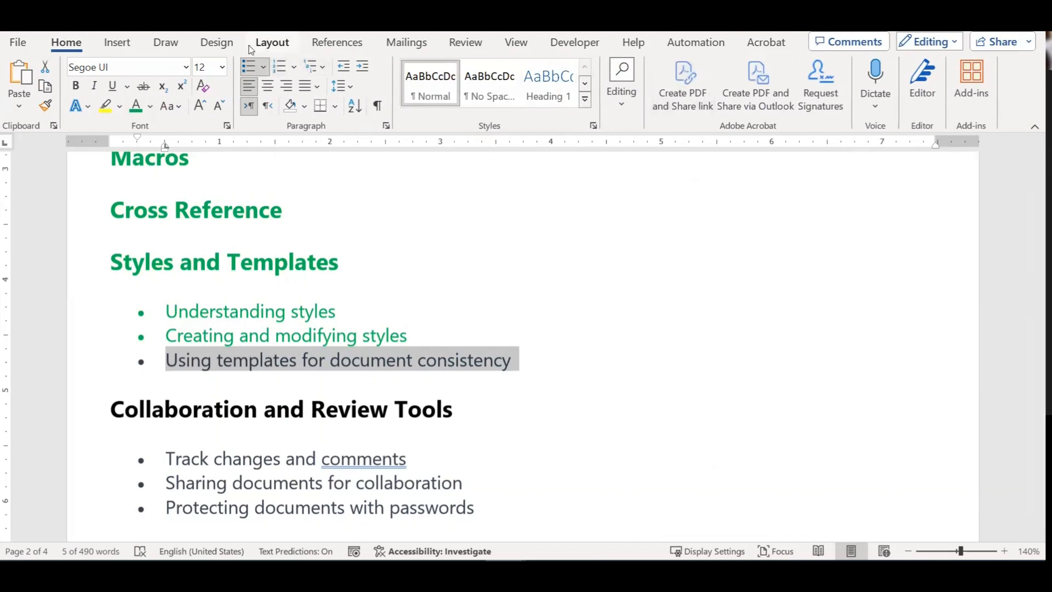
# Step: Reselect the full 'Using templates for document consistency' bullet line
pyautogui.click(216, 48)
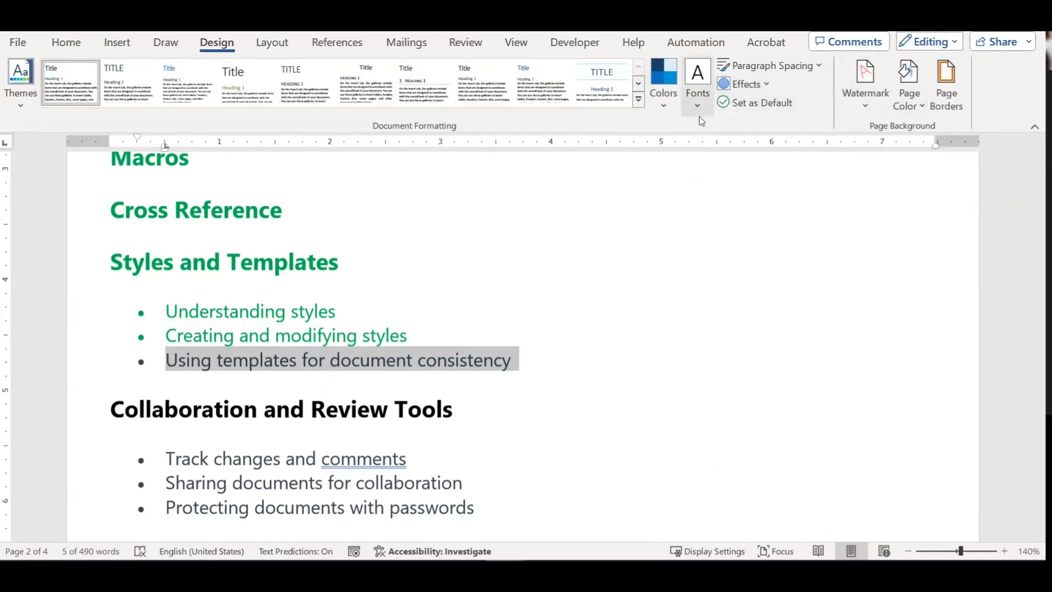
pyautogui.click(437, 362)
pyautogui.moveTo(539, 362); pyautogui.dragTo(207, 366)
pyautogui.click(529, 371)
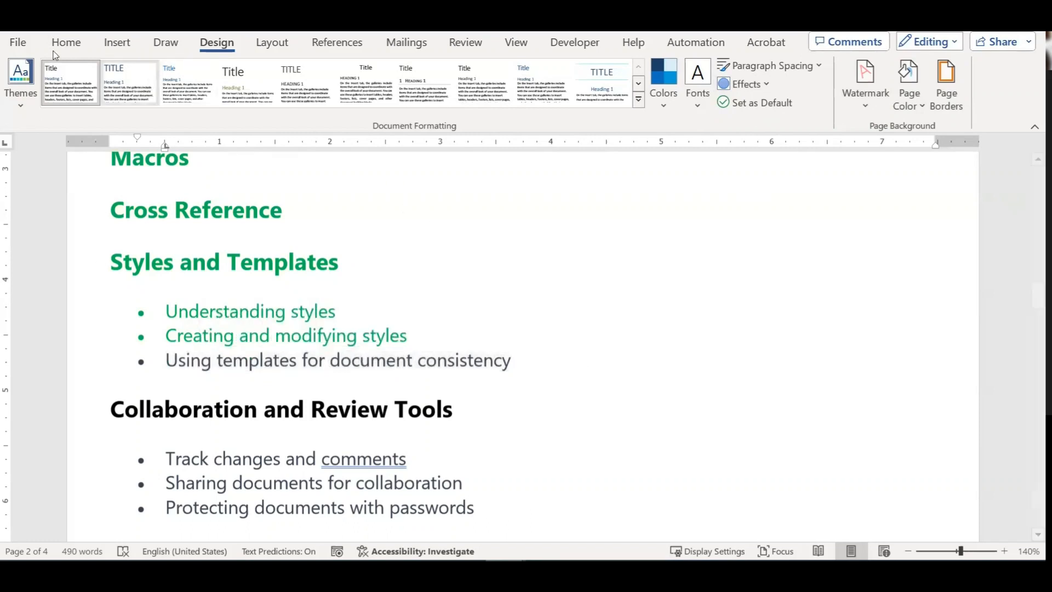
# Step: Browse More templates, filter to Flyers, and create a document from the Open house flyer template
pyautogui.click(18, 41)
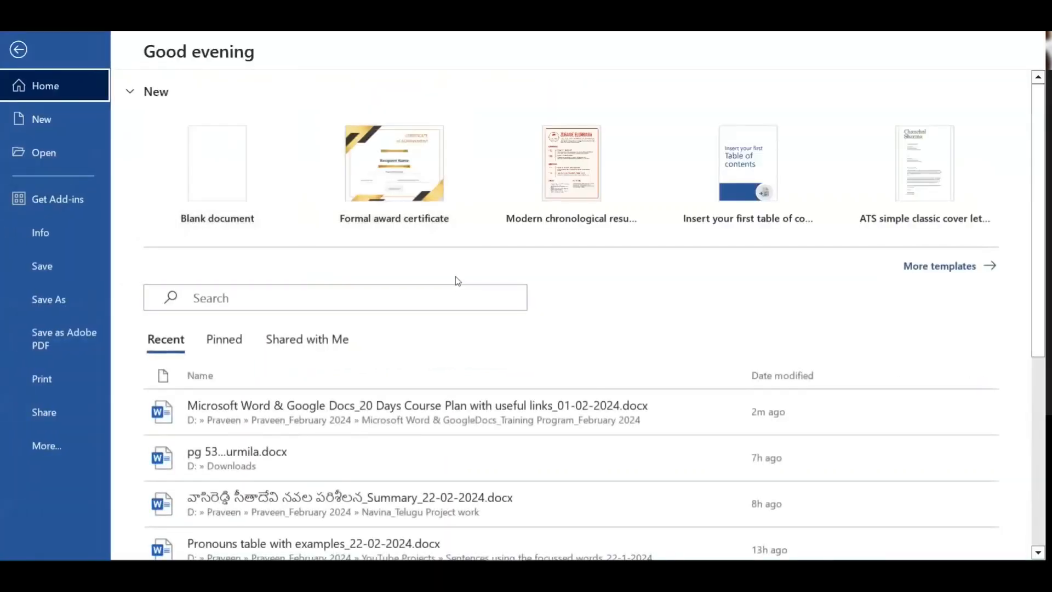
pyautogui.click(940, 266)
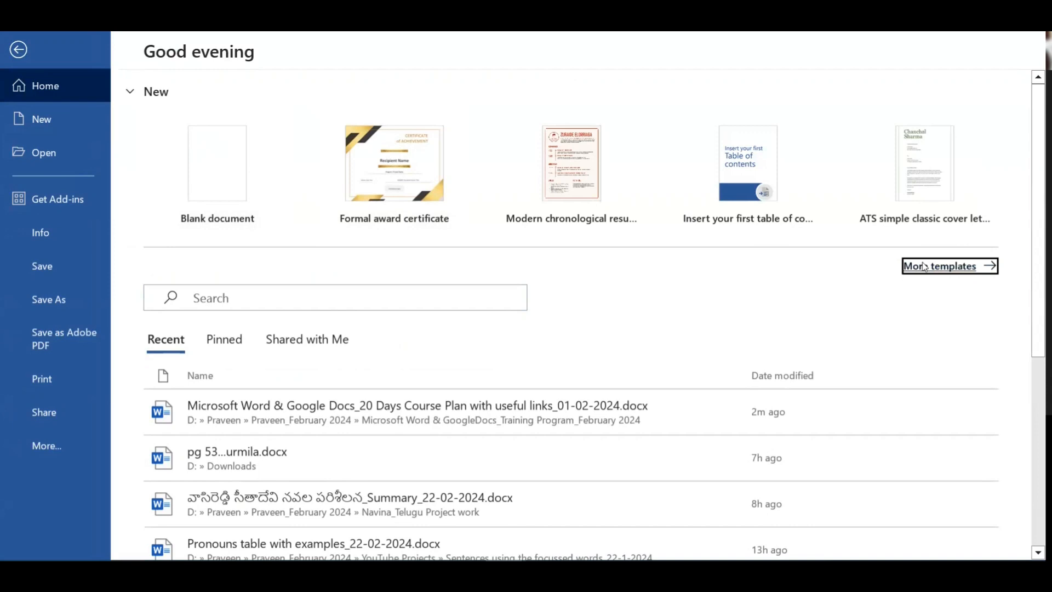
pyautogui.scroll(-10, 667, 324)
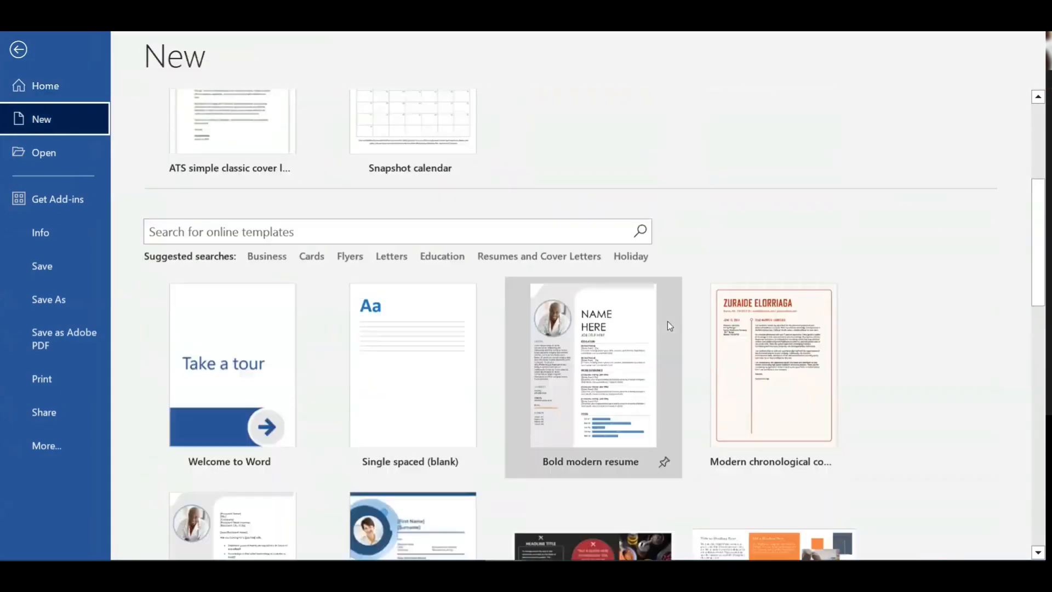
pyautogui.scroll(-10, 669, 325)
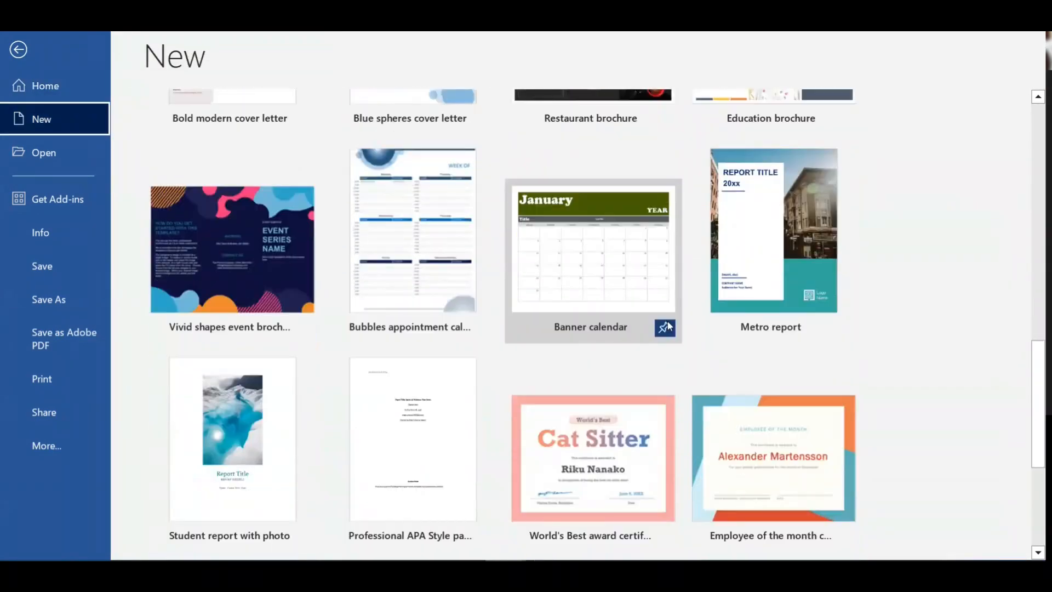
pyautogui.scroll(9, 667, 321)
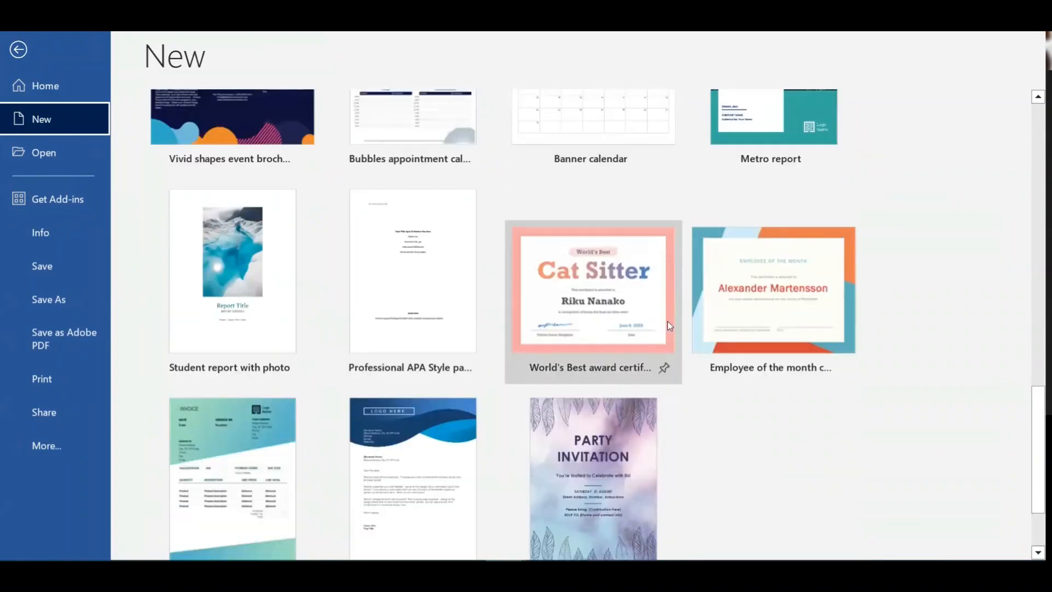
pyautogui.scroll(6, 667, 323)
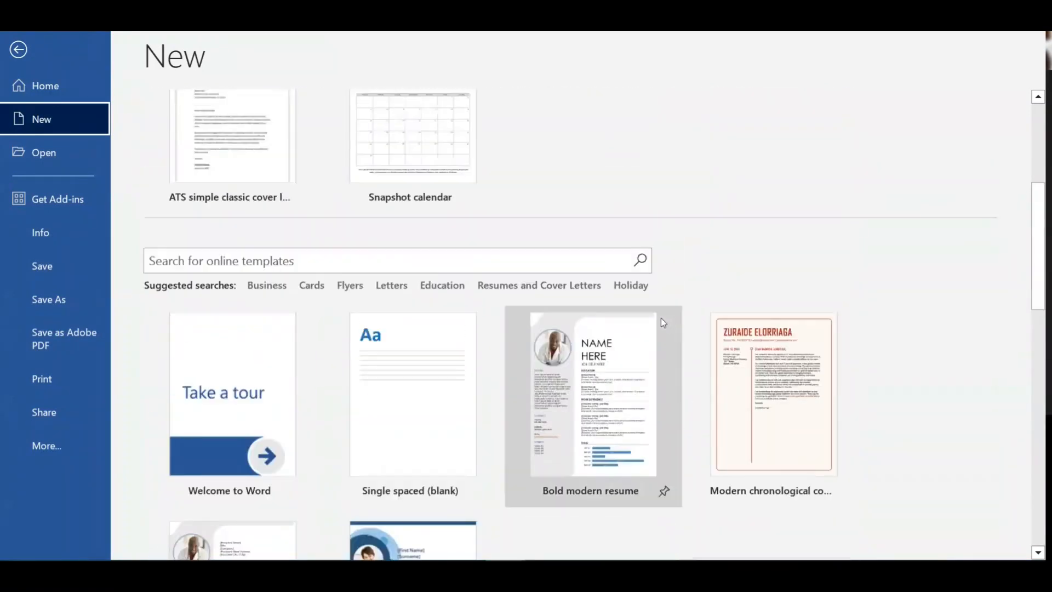
pyautogui.click(346, 285)
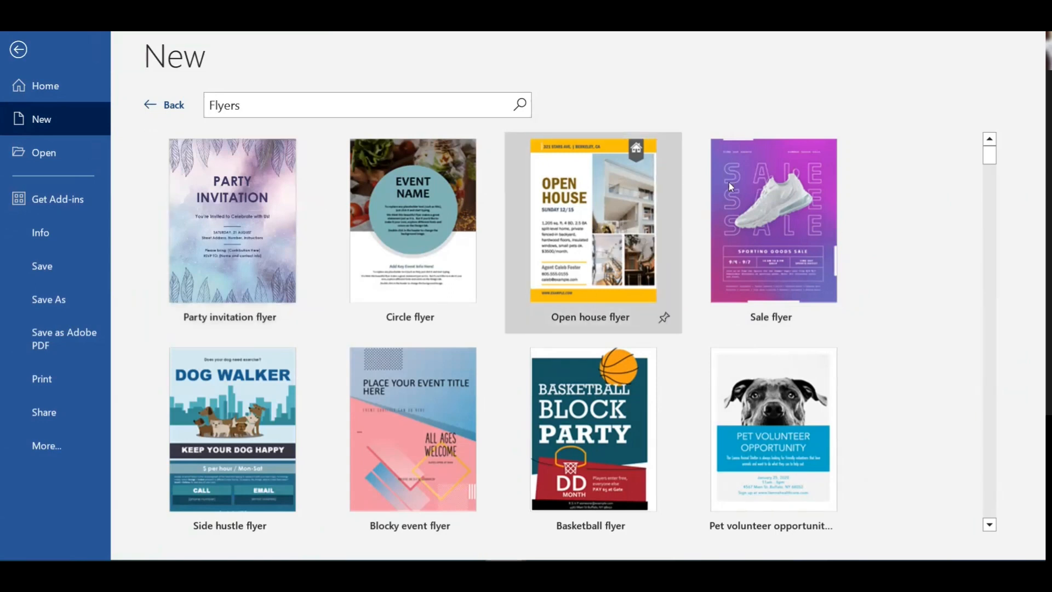
pyautogui.click(586, 231)
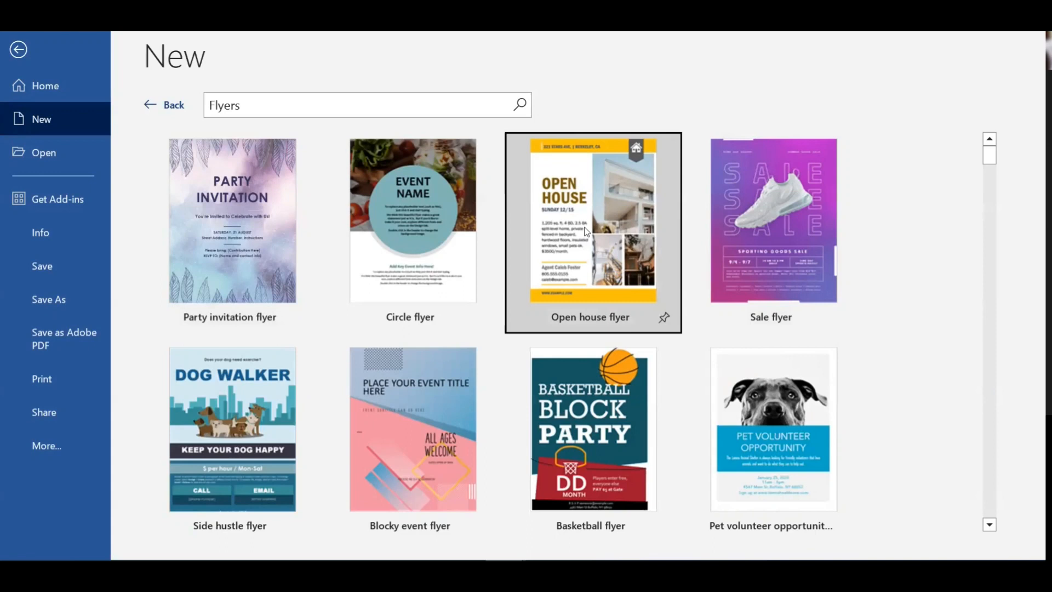
pyautogui.click(609, 328)
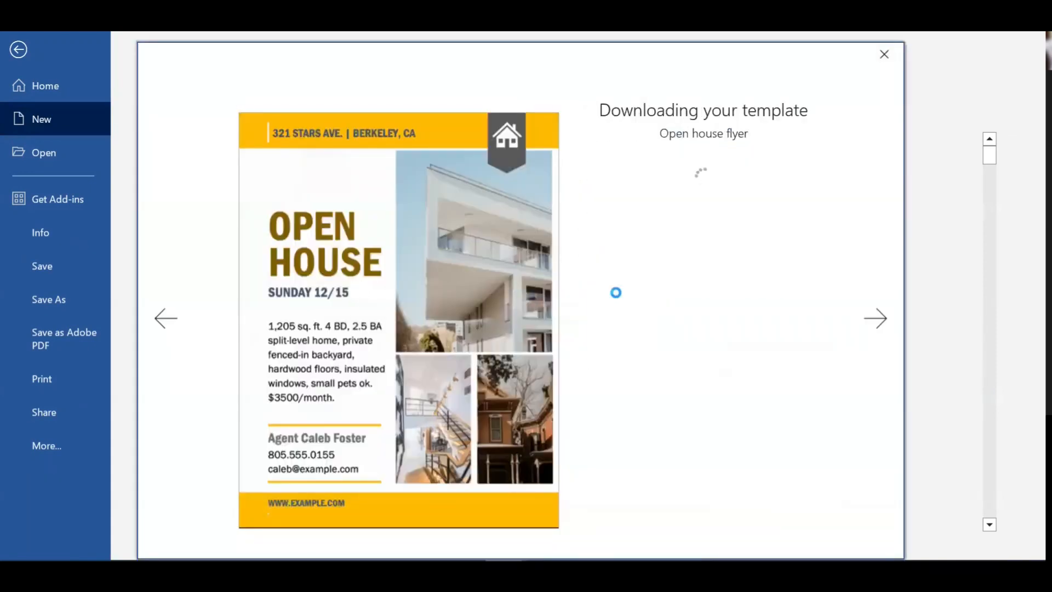
# Step: Scroll through the new flyer to review the OPEN HOUSE heading, SUNDAY 12/15 and property details
pyautogui.scroll(-5, 621, 352)
pyautogui.scroll(-10, 621, 352)
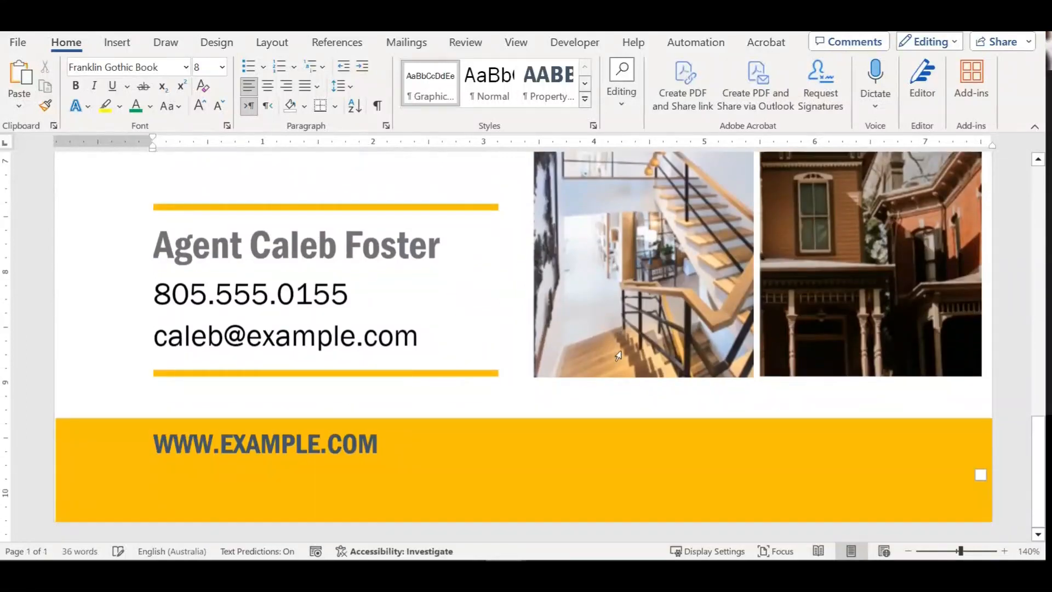
pyautogui.scroll(15, 618, 356)
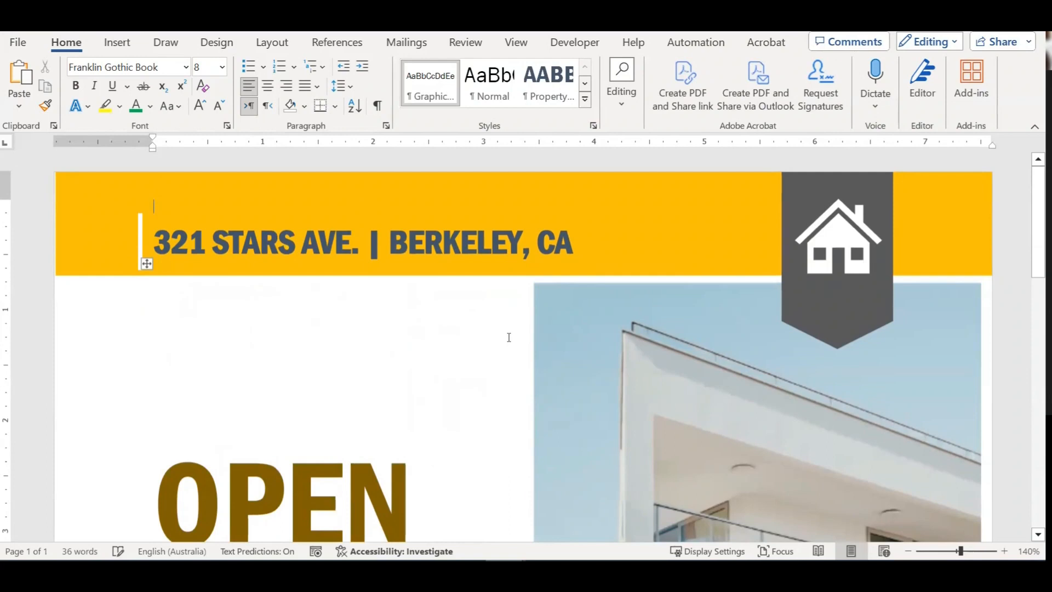
pyautogui.scroll(-15, 508, 337)
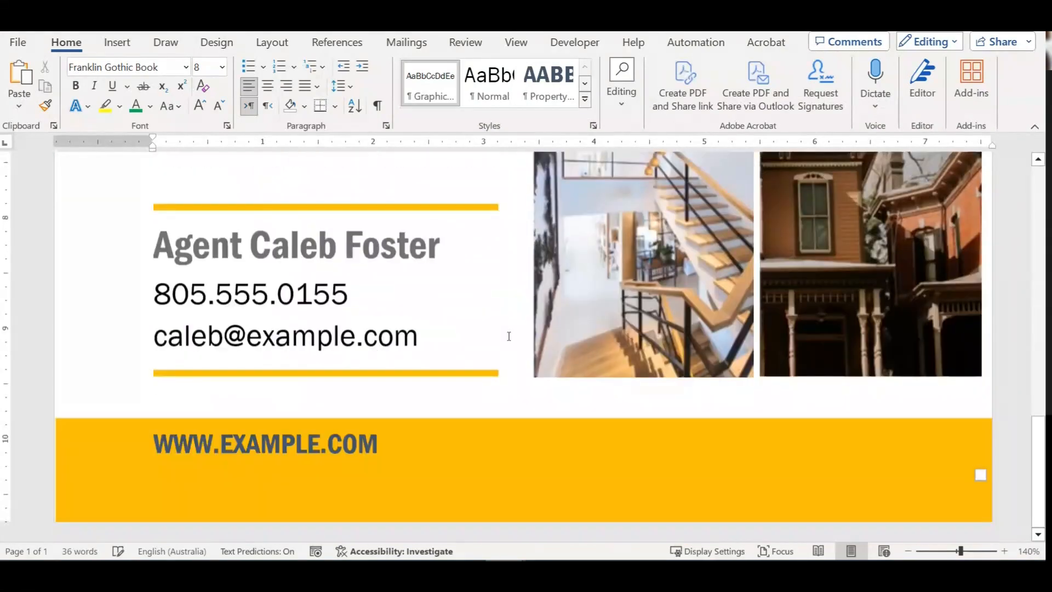
pyautogui.scroll(10, 545, 353)
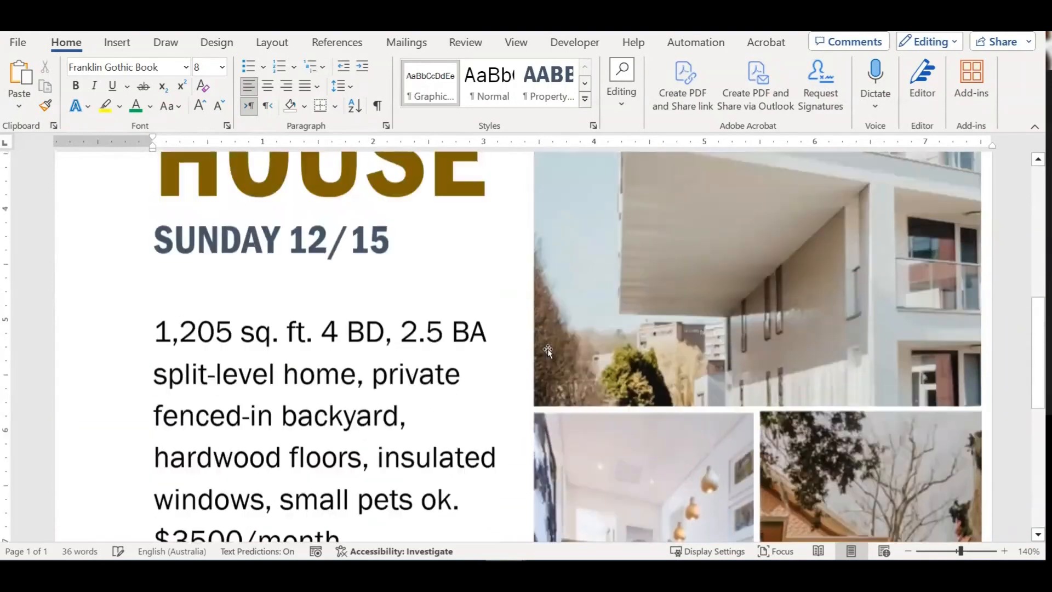
pyautogui.scroll(5, 659, 348)
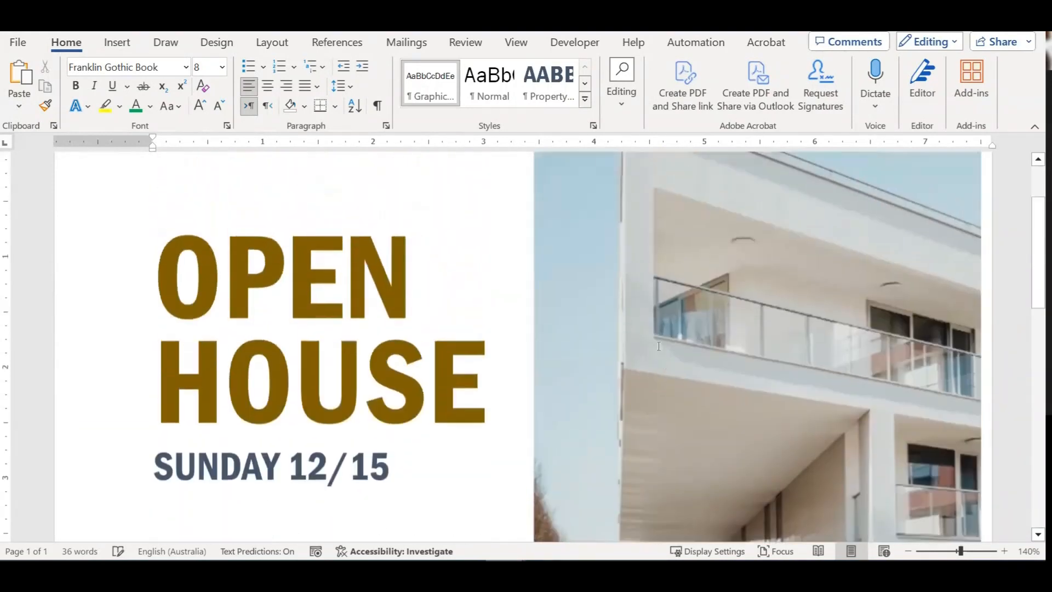
pyautogui.scroll(-8, 659, 346)
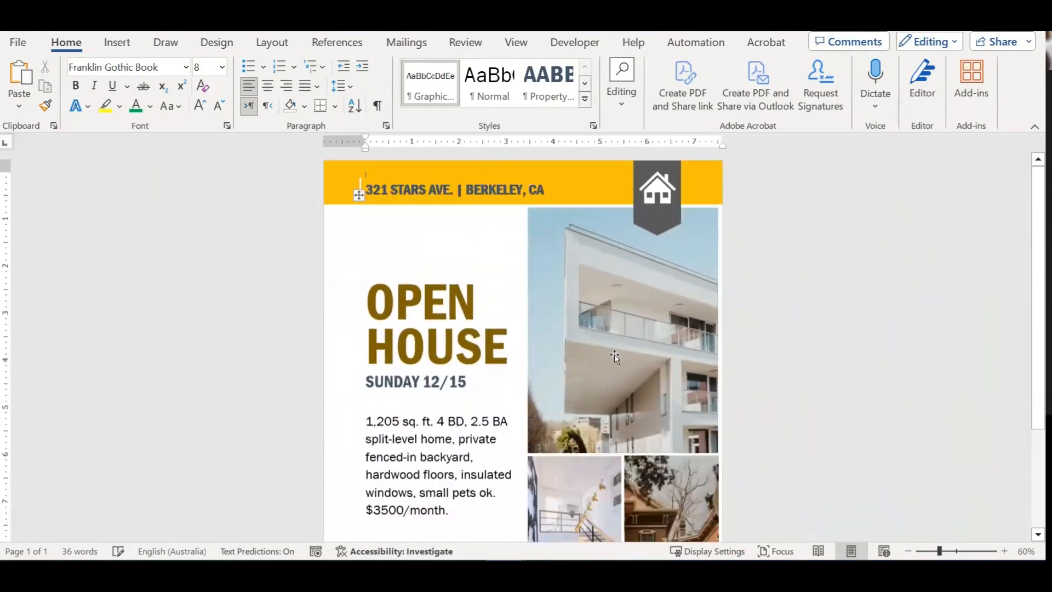
pyautogui.scroll(-3, 615, 357)
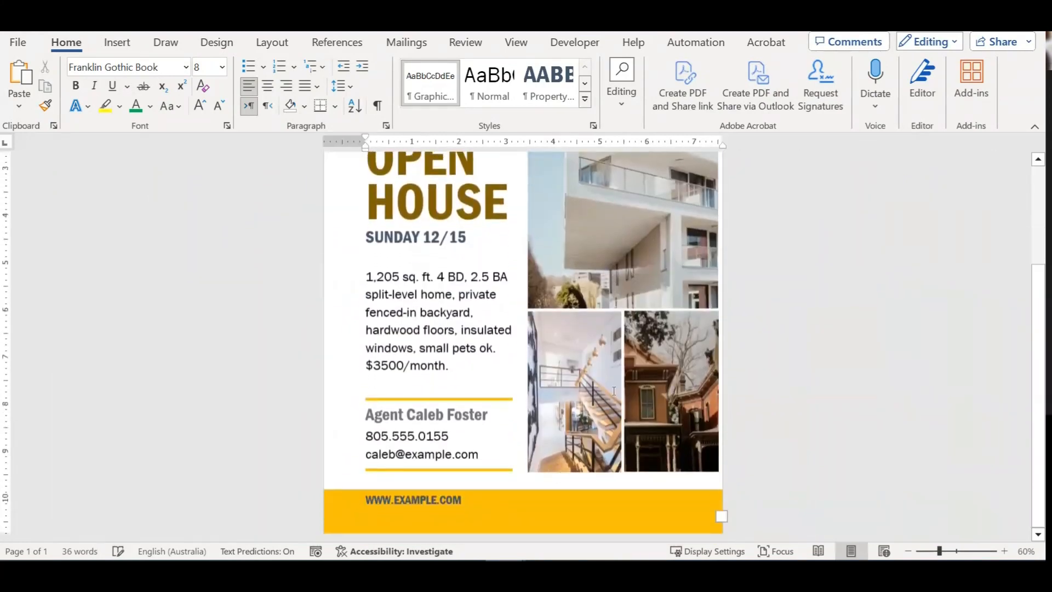
pyautogui.scroll(3, 613, 390)
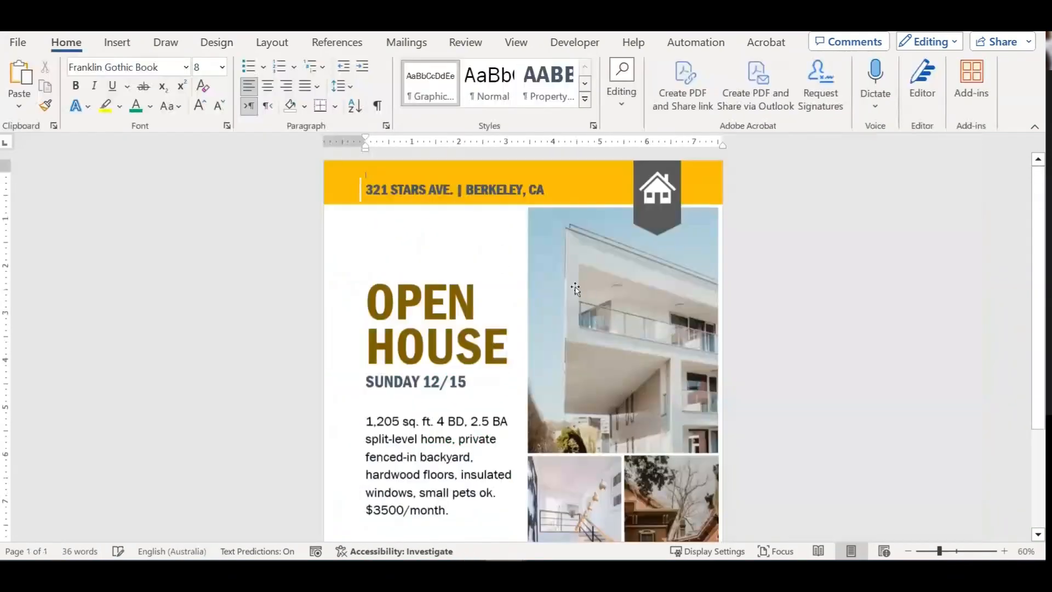
pyautogui.click(17, 43)
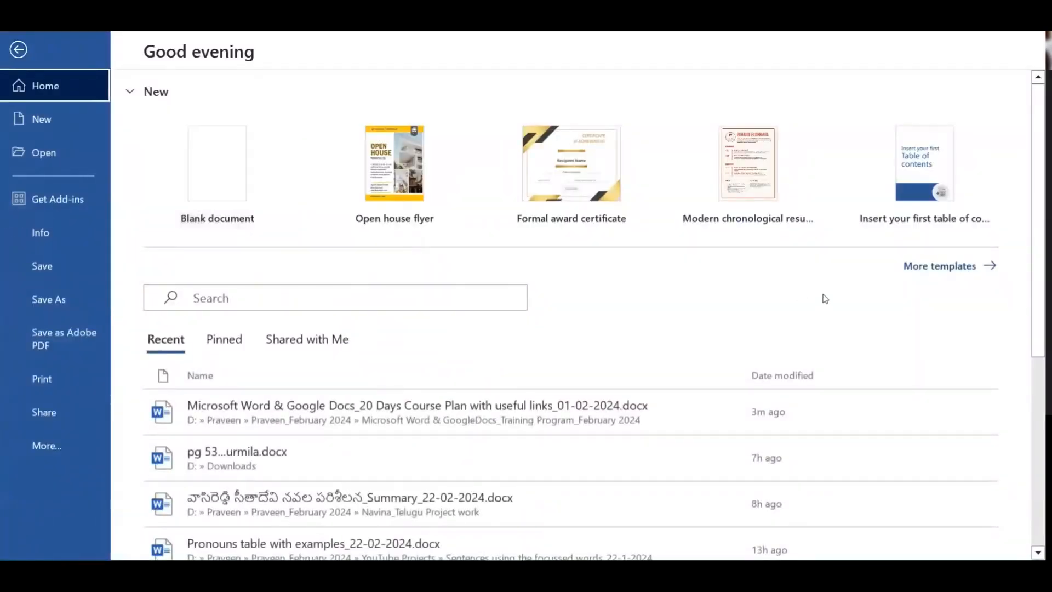
pyautogui.click(939, 267)
pyautogui.scroll(-3, 527, 275)
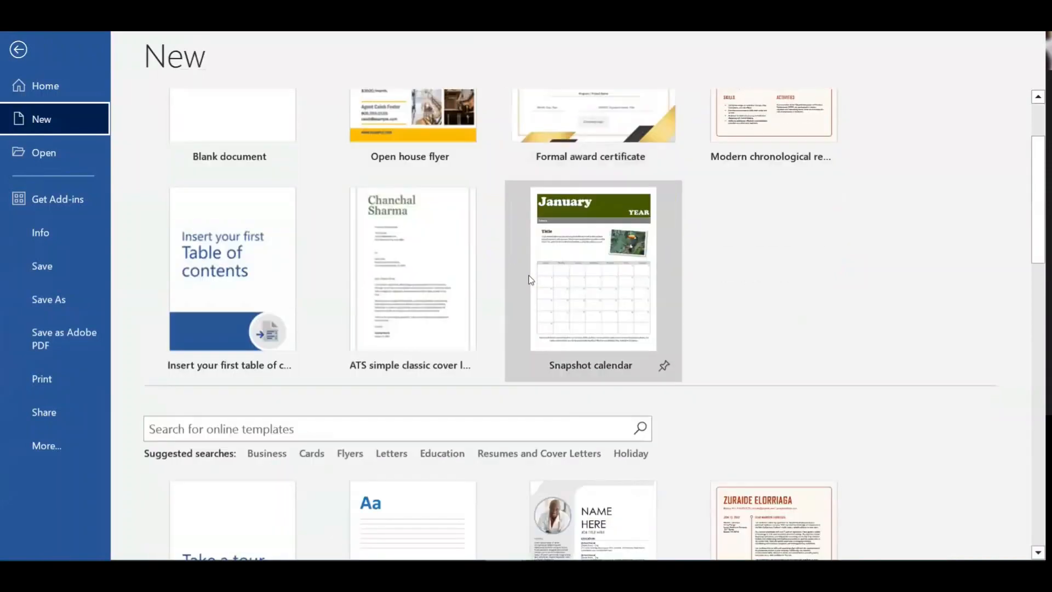
pyautogui.scroll(-7, 530, 280)
pyautogui.click(443, 180)
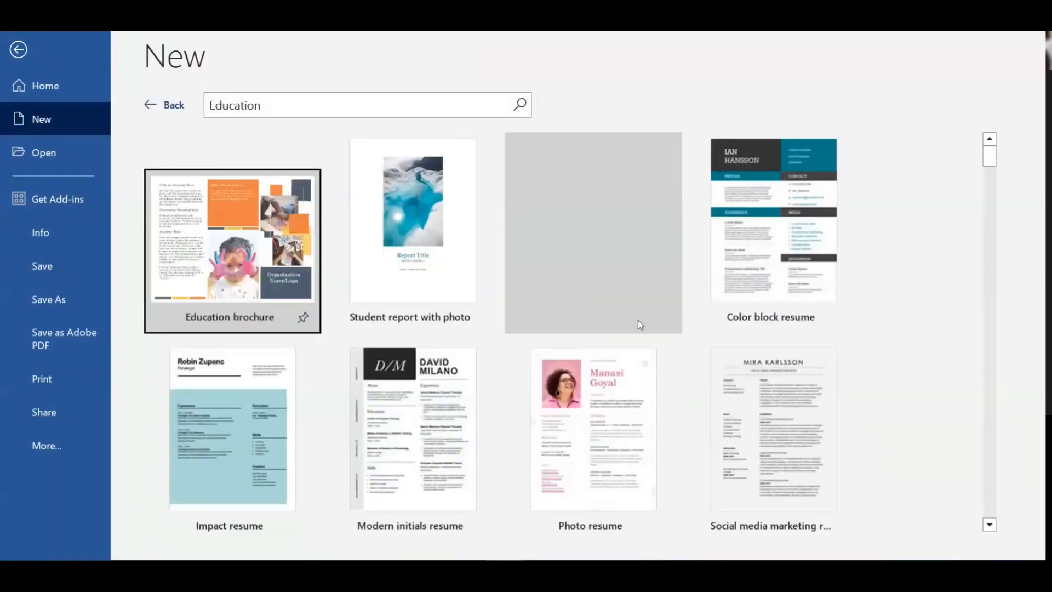
pyautogui.scroll(-4, 638, 320)
pyautogui.scroll(-8, 637, 322)
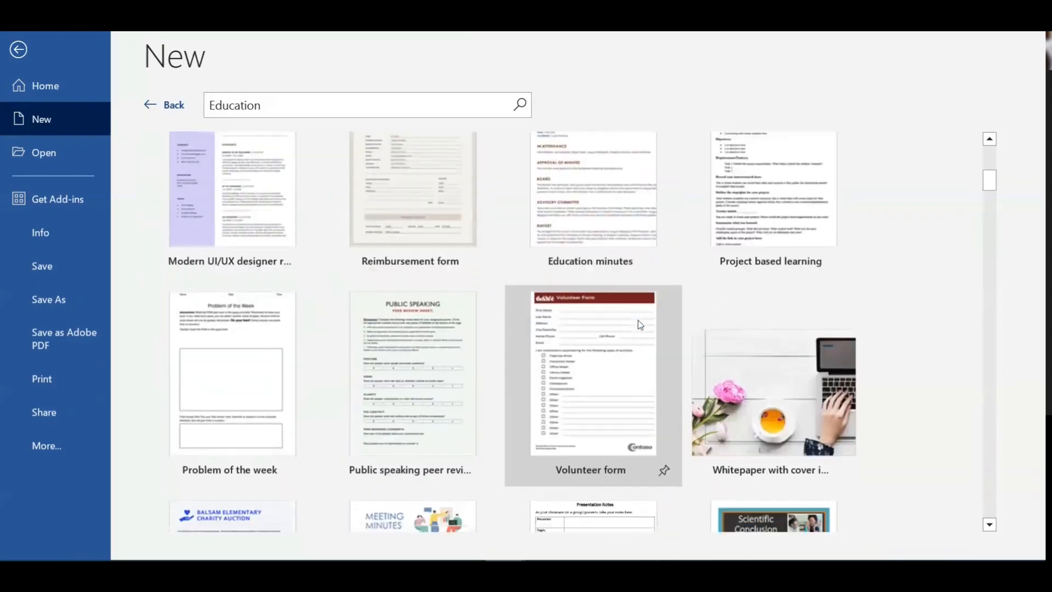
pyautogui.scroll(-1, 638, 324)
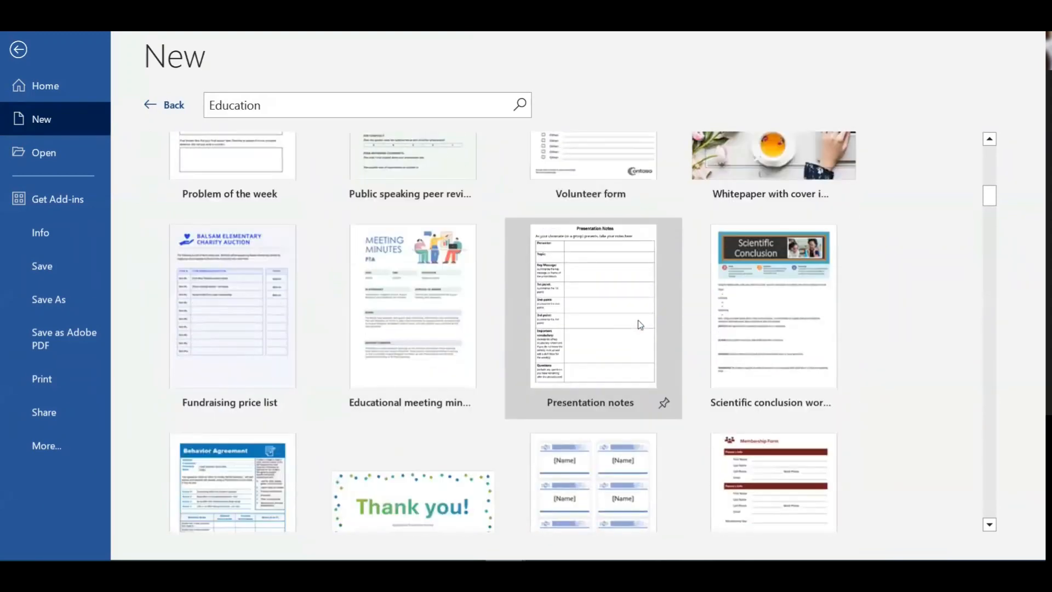
pyautogui.scroll(-8, 640, 324)
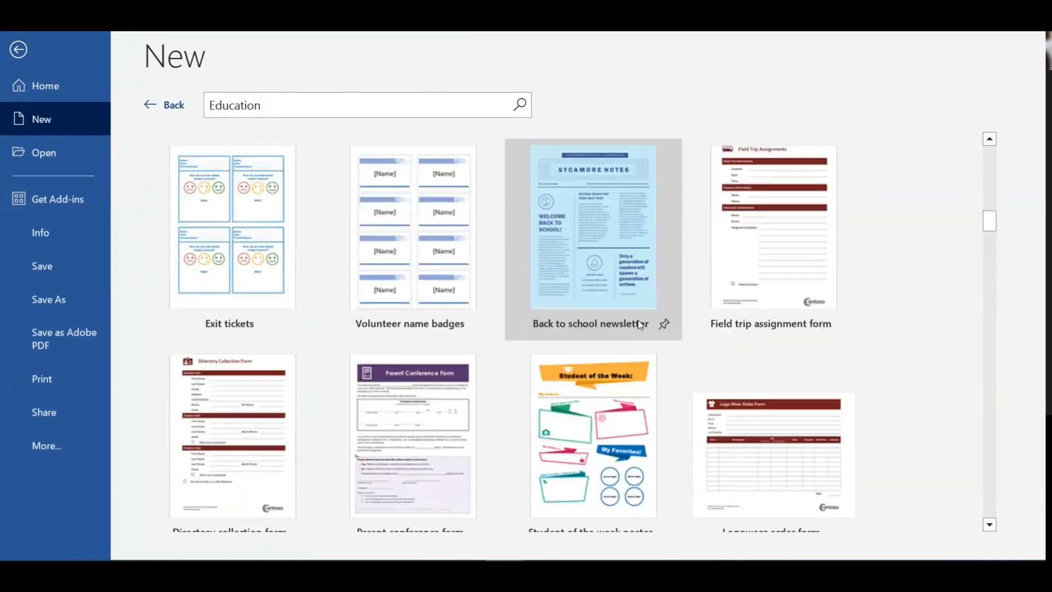
pyautogui.scroll(-8, 639, 324)
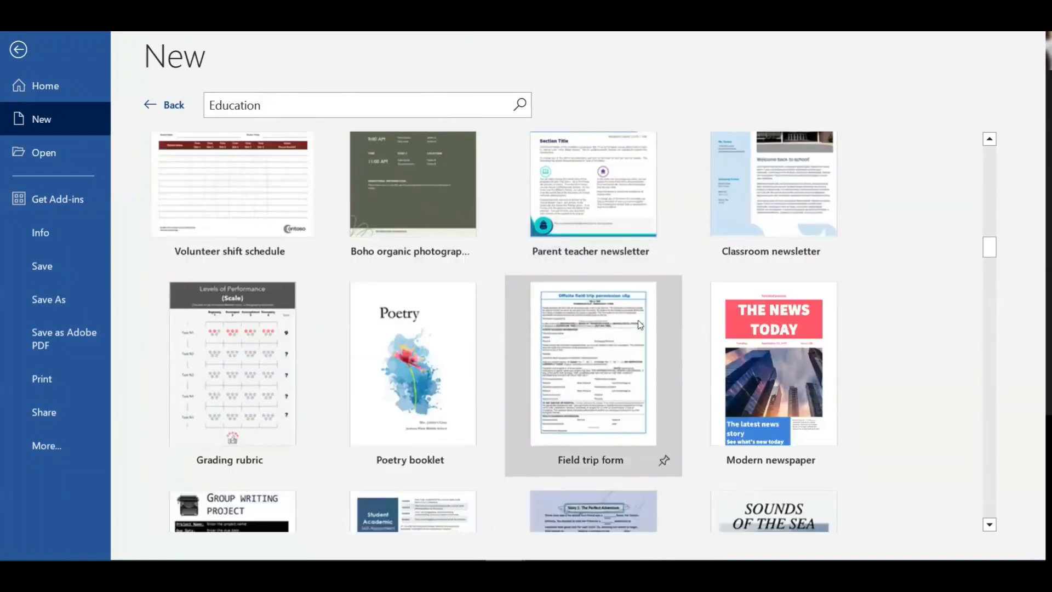
pyautogui.scroll(-4, 638, 323)
pyautogui.scroll(-3, 638, 322)
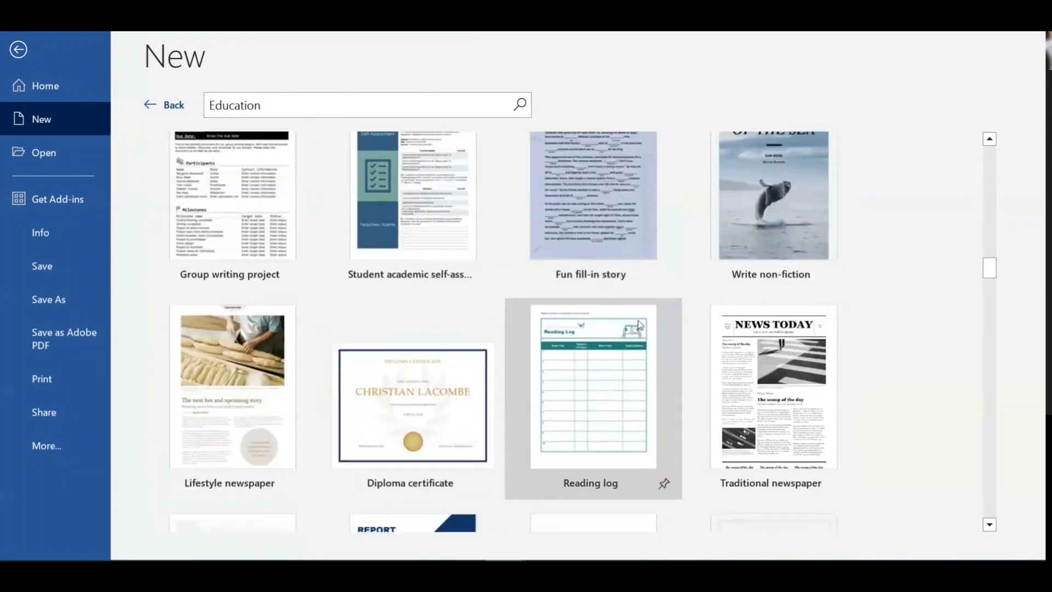
pyautogui.scroll(-3, 638, 324)
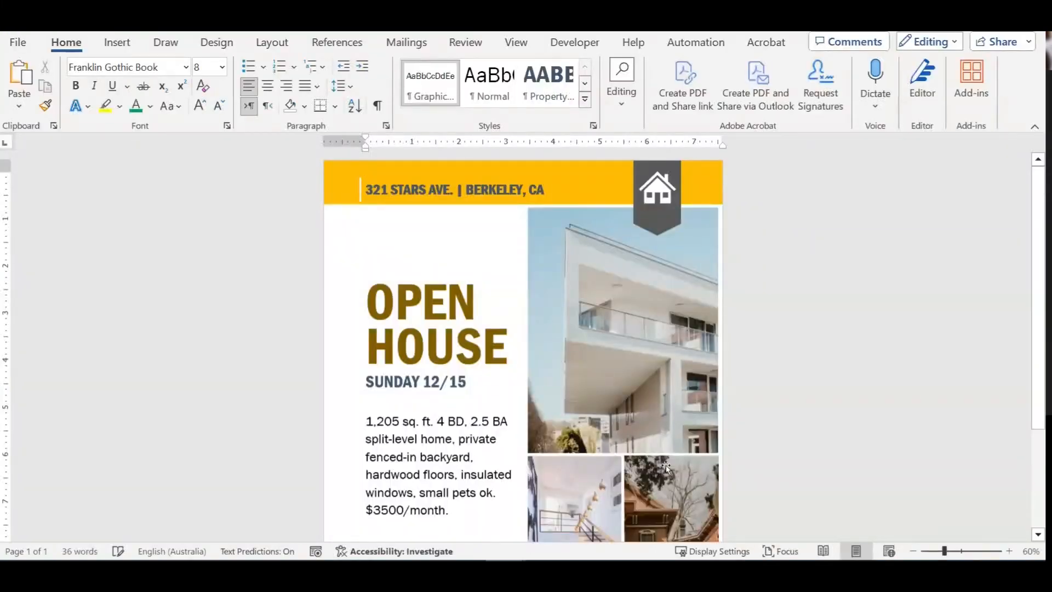
pyautogui.moveTo(548, 570)
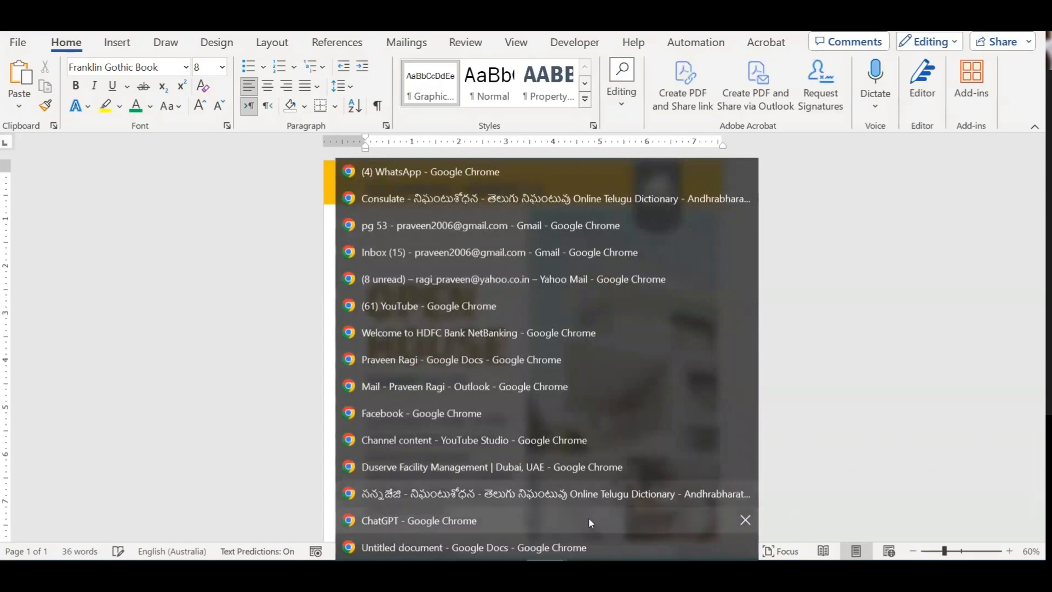
# Step: In a new Chrome tab, search google.co.in for 'microsoft word free templates'
pyautogui.click(517, 546)
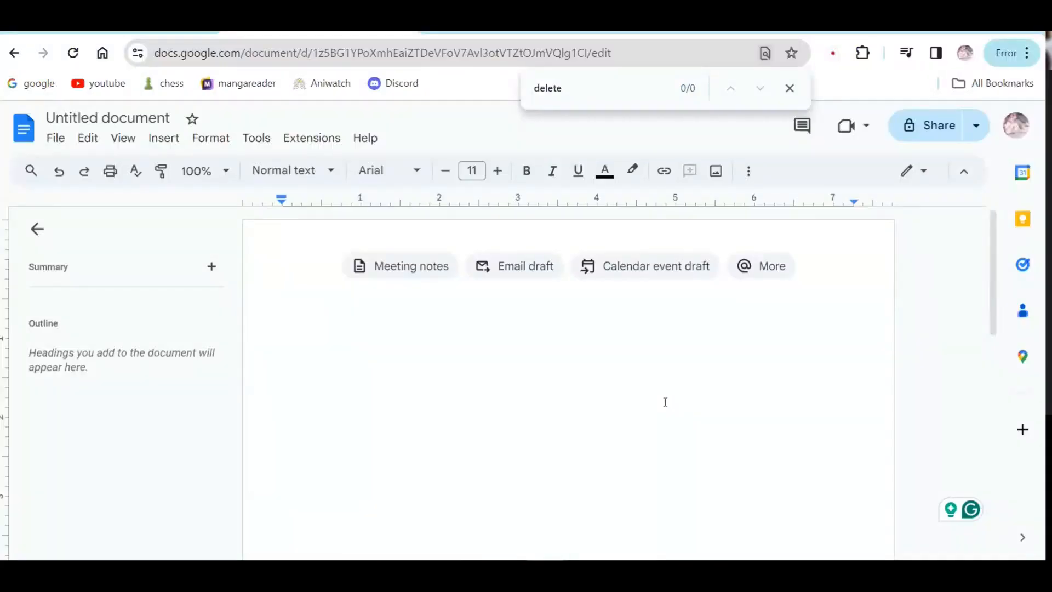
pyautogui.hotkey('ctrl', 't')
pyautogui.write('www')
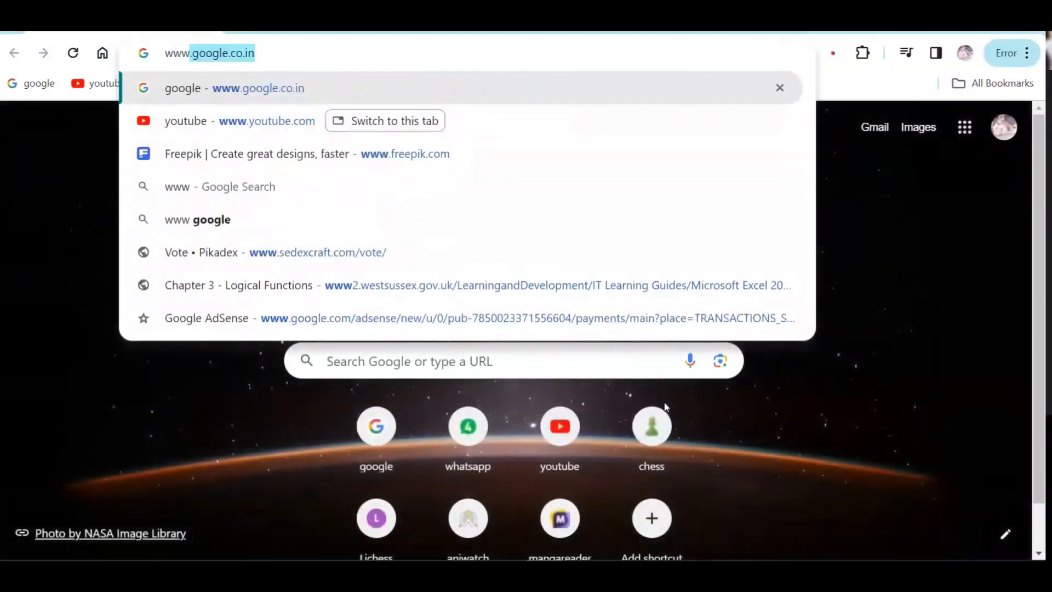
pyautogui.press('Return')
pyautogui.write('m')
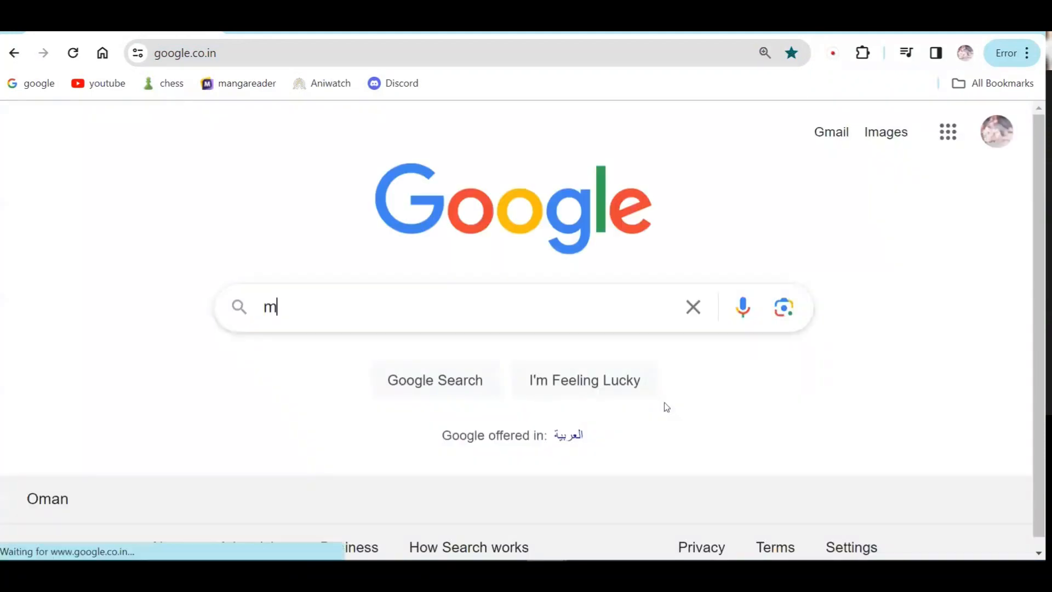
pyautogui.write('icrosoft word fre')
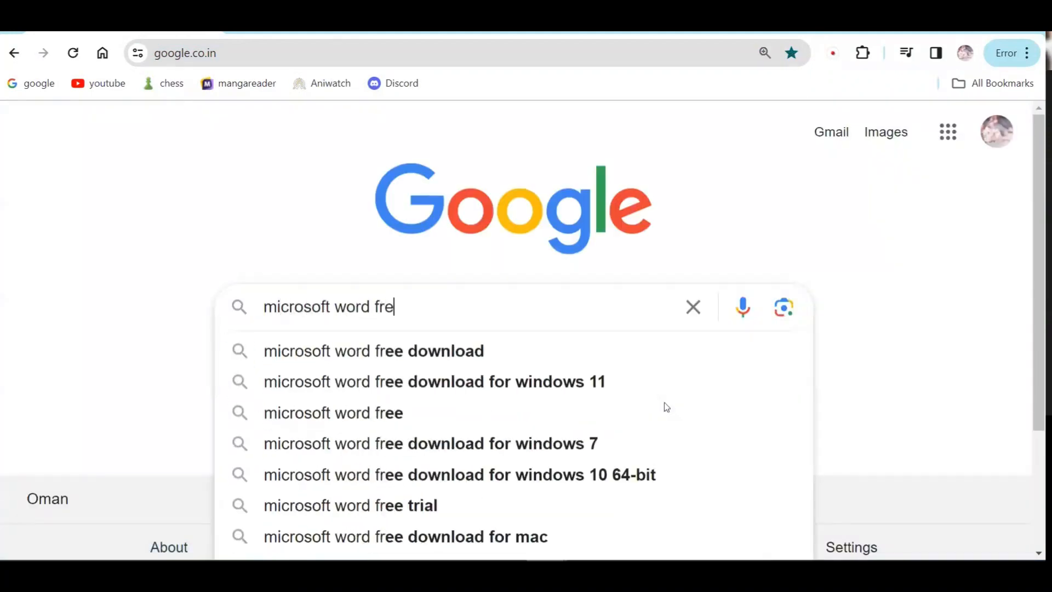
pyautogui.write('e templates')
pyautogui.press('Return')
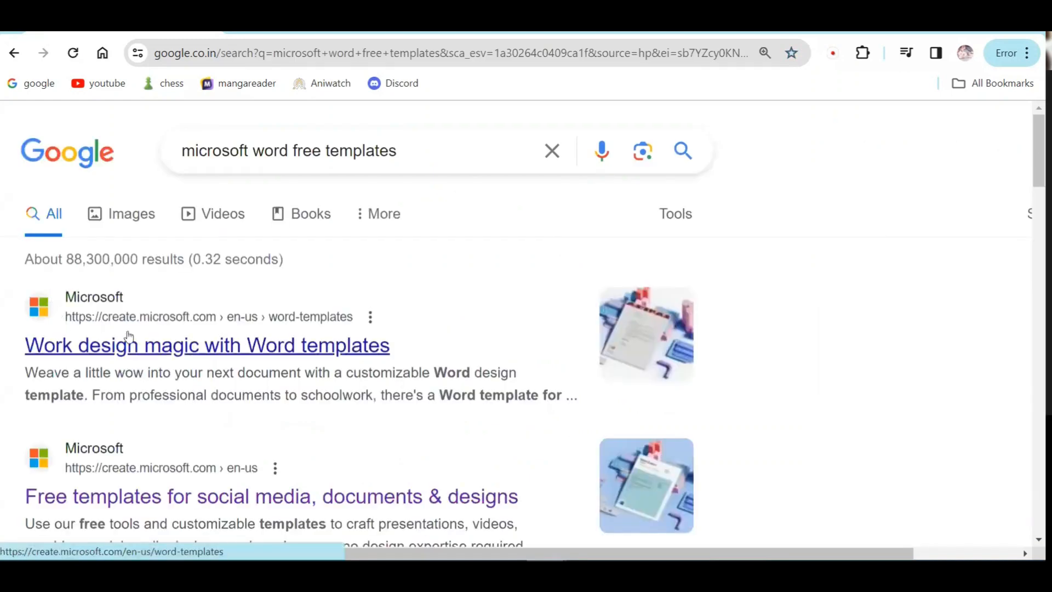
# Step: Open the PoweredTemplate result in a new tab and switch to it
pyautogui.scroll(-4, 164, 329)
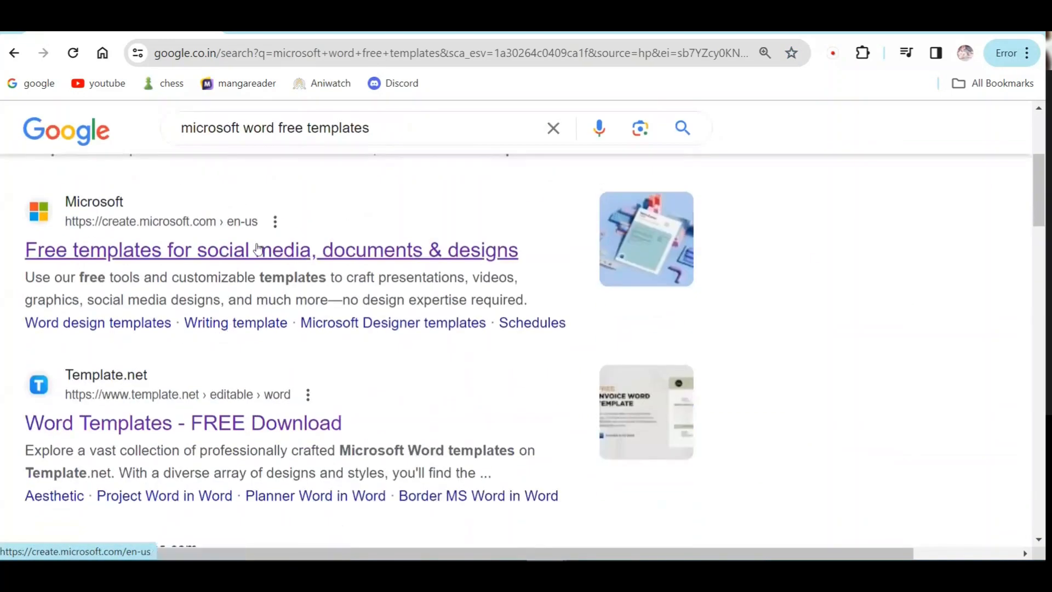
pyautogui.scroll(-3, 315, 282)
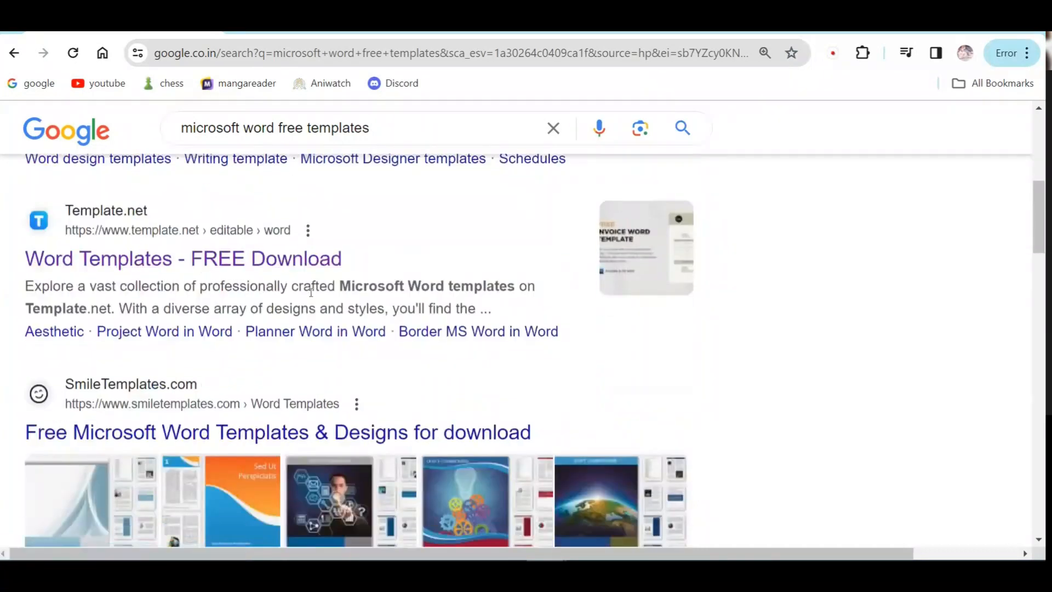
pyautogui.scroll(-7, 315, 290)
pyautogui.scroll(-3, 271, 297)
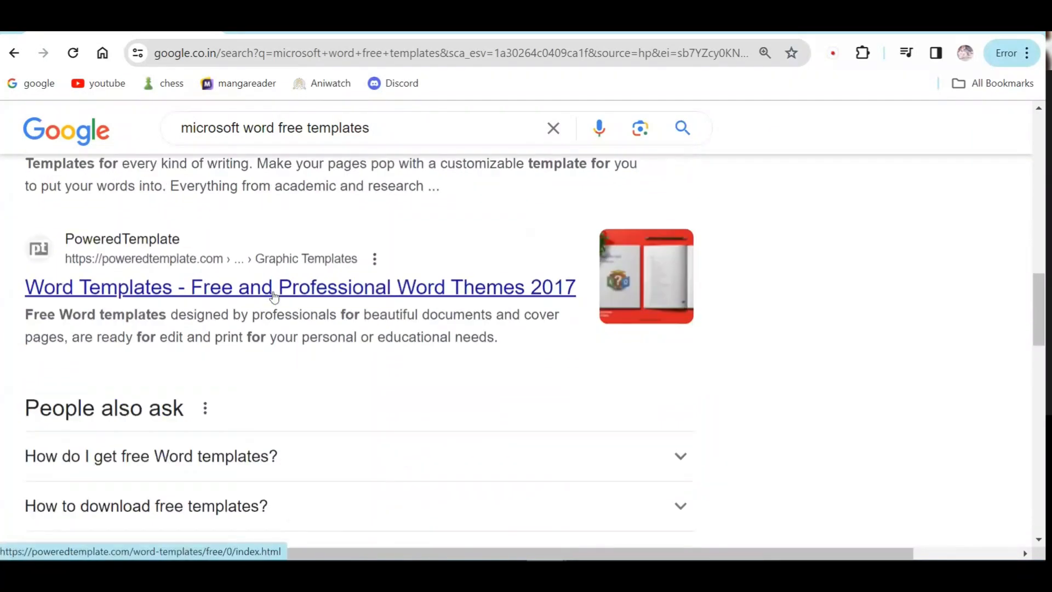
pyautogui.rightClick(238, 292)
pyautogui.click(256, 305)
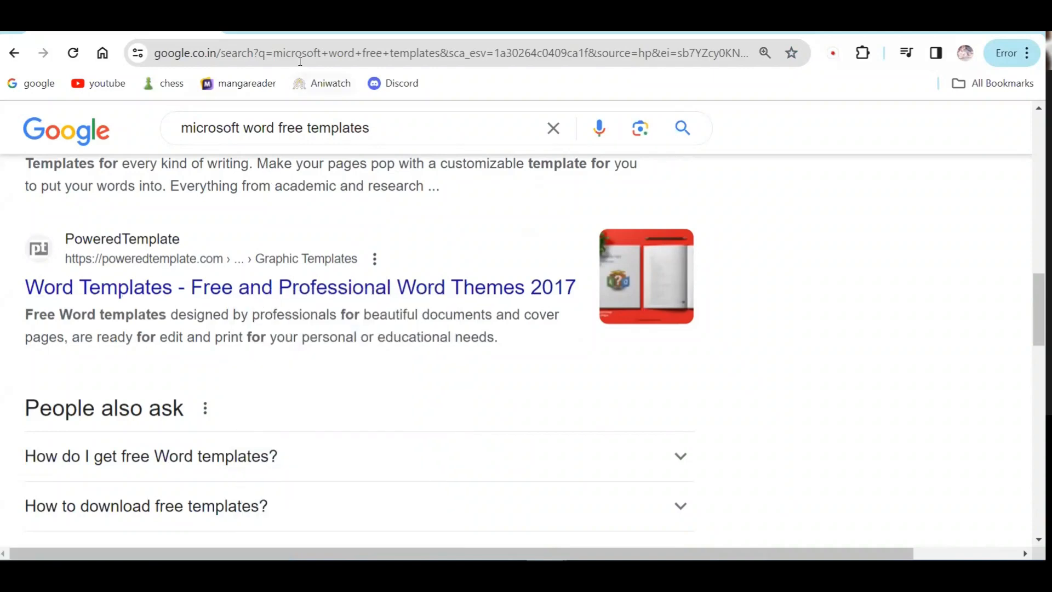
pyautogui.click(299, 27)
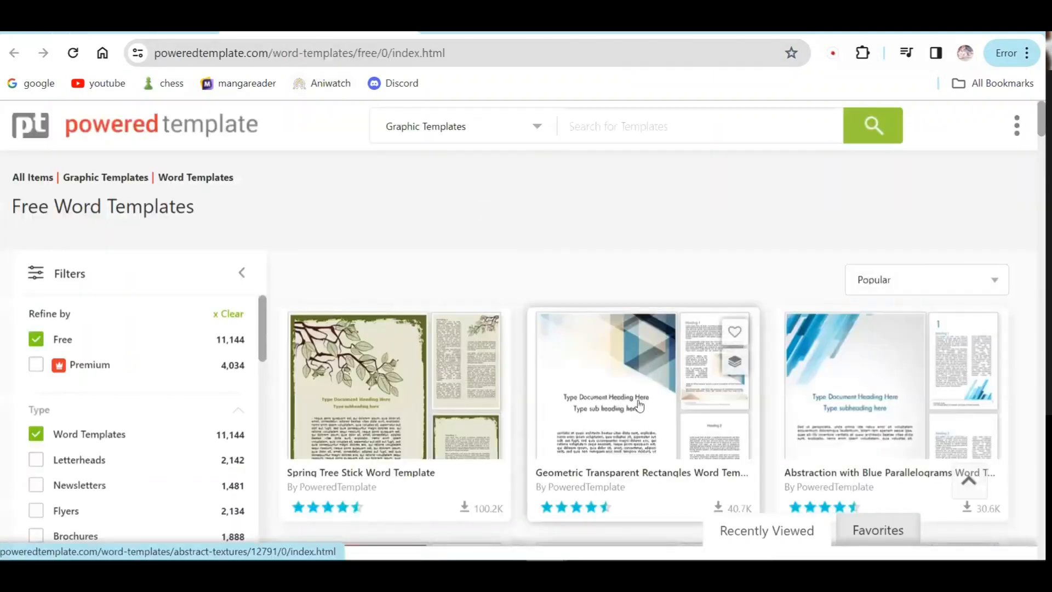
# Step: Start the free download of the City Paysage Word Template
pyautogui.scroll(-4, 639, 406)
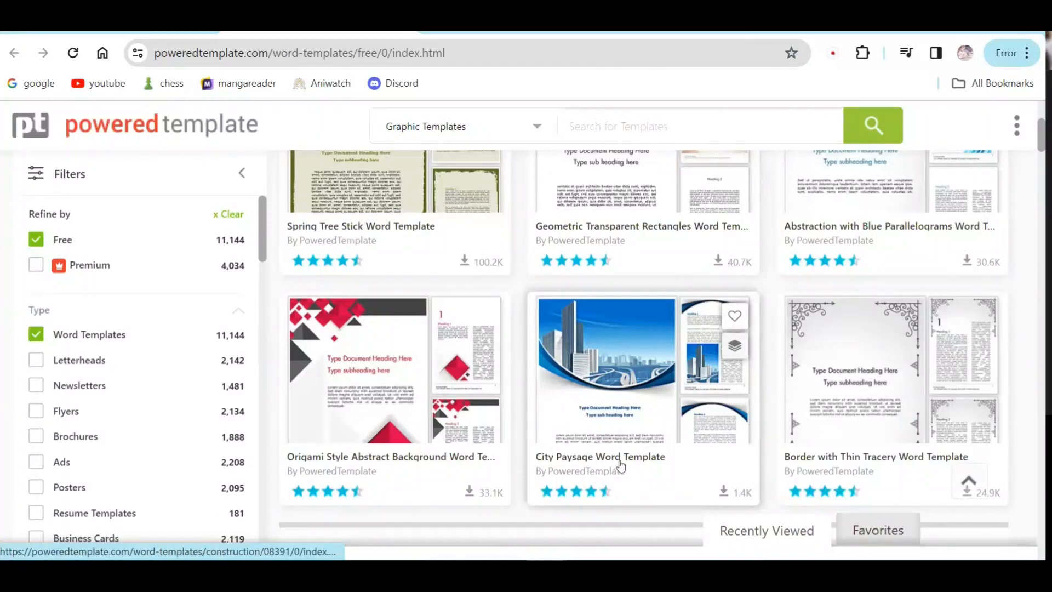
pyautogui.click(644, 372)
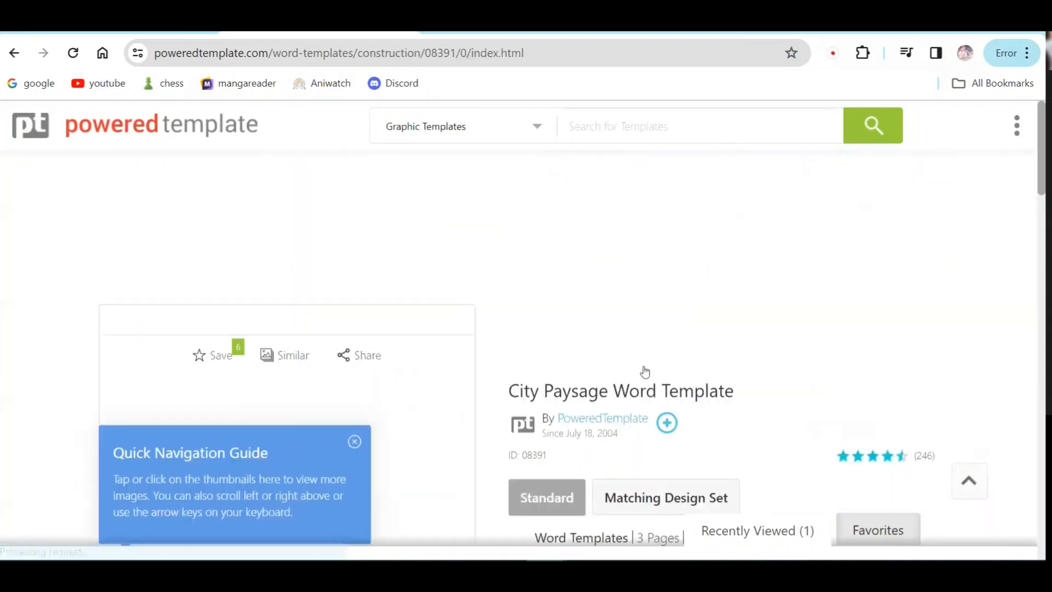
pyautogui.scroll(-4, 460, 409)
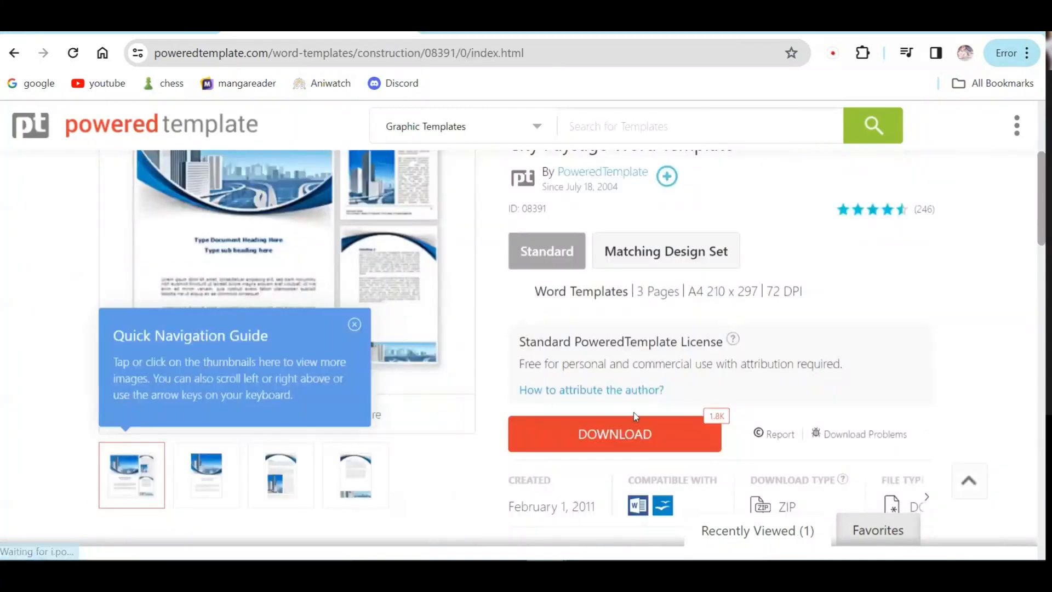
pyautogui.click(625, 433)
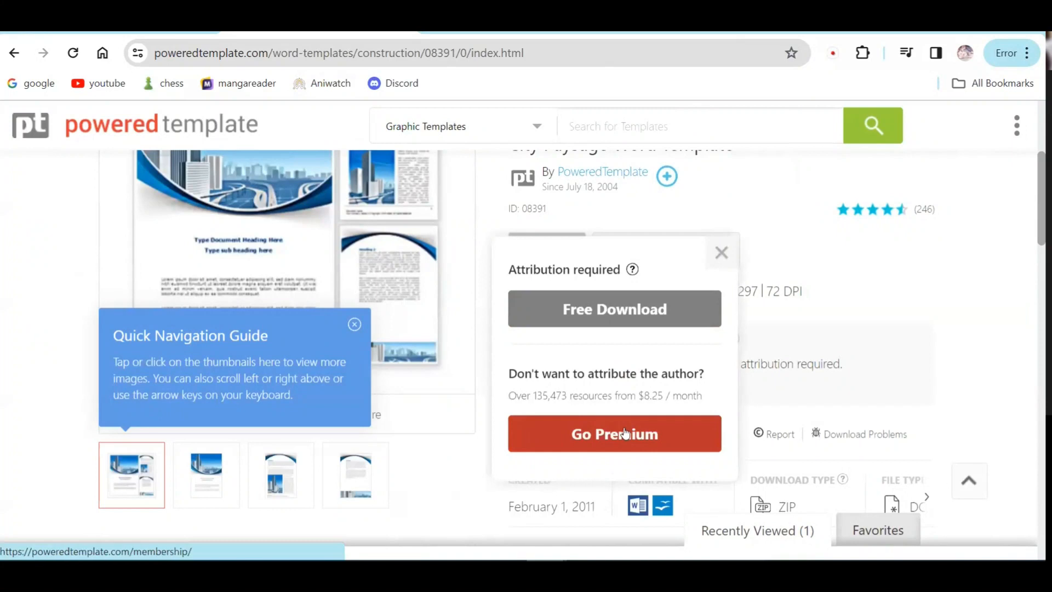
pyautogui.click(608, 313)
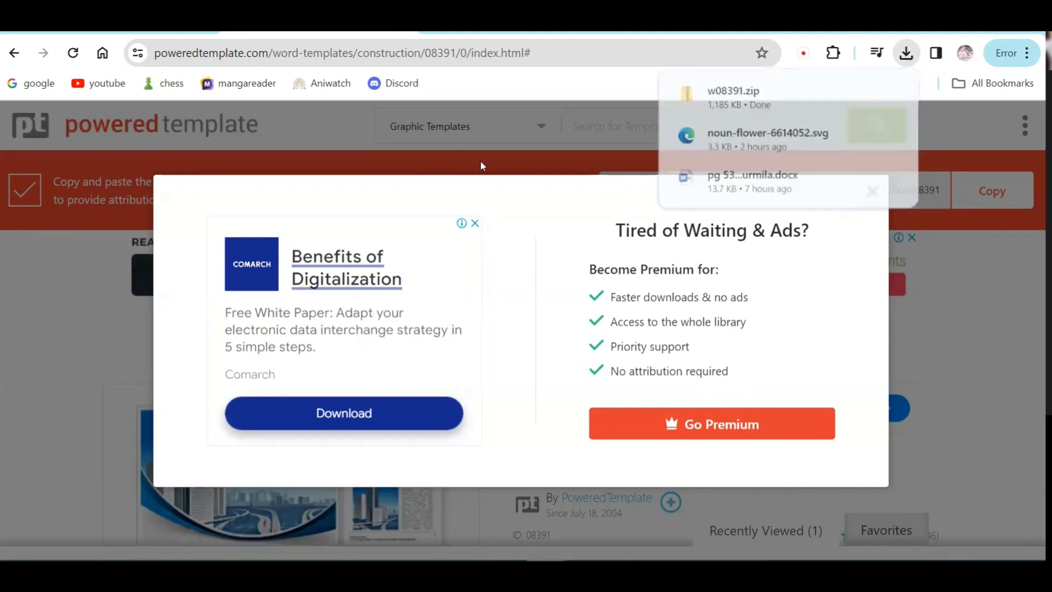
# Step: Dismiss the upgrade ad and show w08391.zip in its downloads folder
pyautogui.click(869, 192)
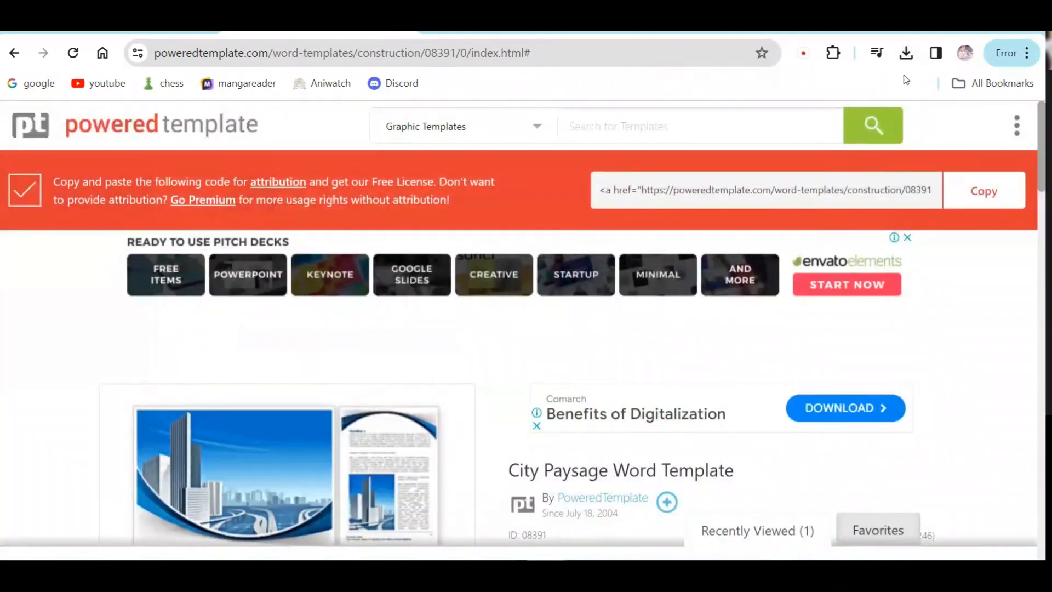
pyautogui.click(907, 55)
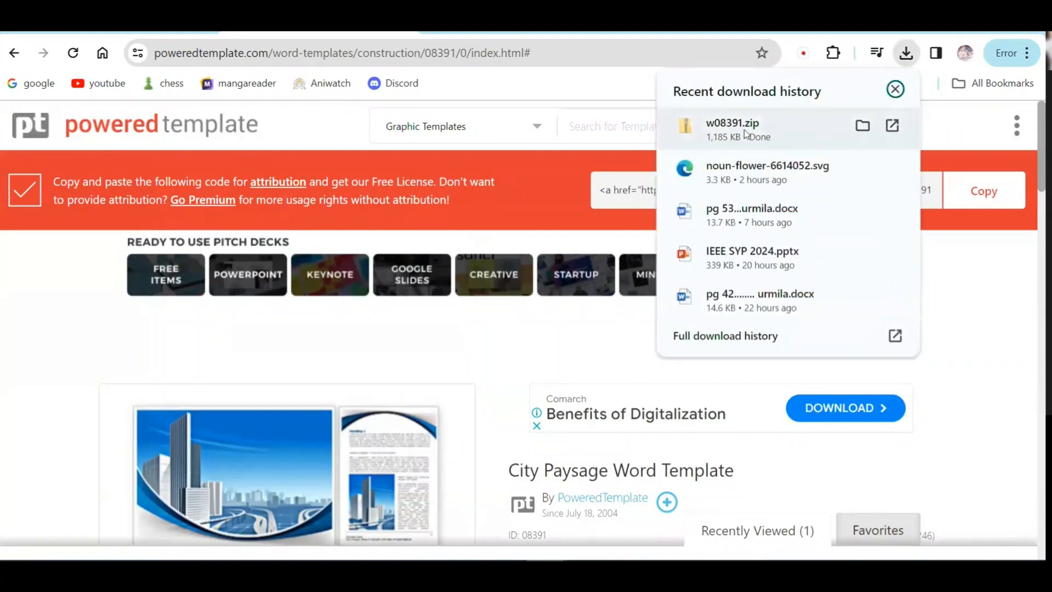
pyautogui.click(862, 127)
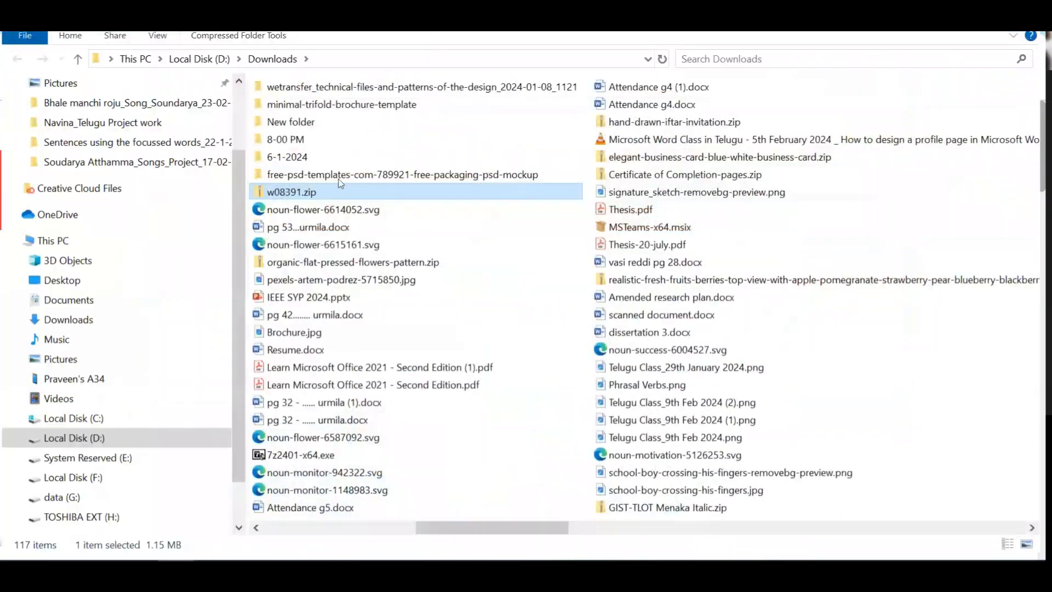
# Step: Extract w08391.zip into D:\Downloads\w08391, then delete the zip archive
pyautogui.rightClick(311, 194)
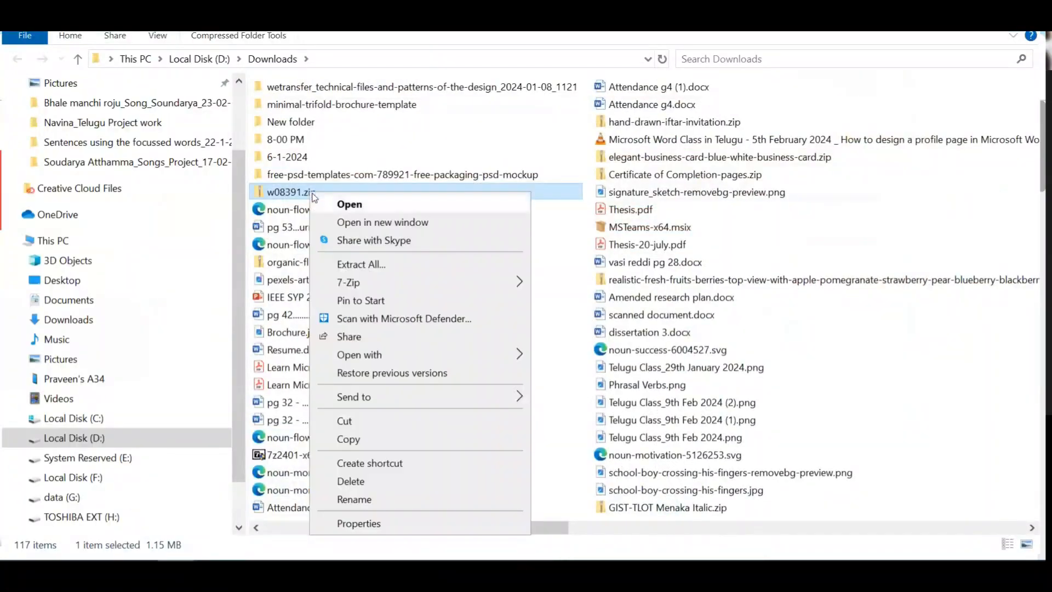
pyautogui.click(383, 268)
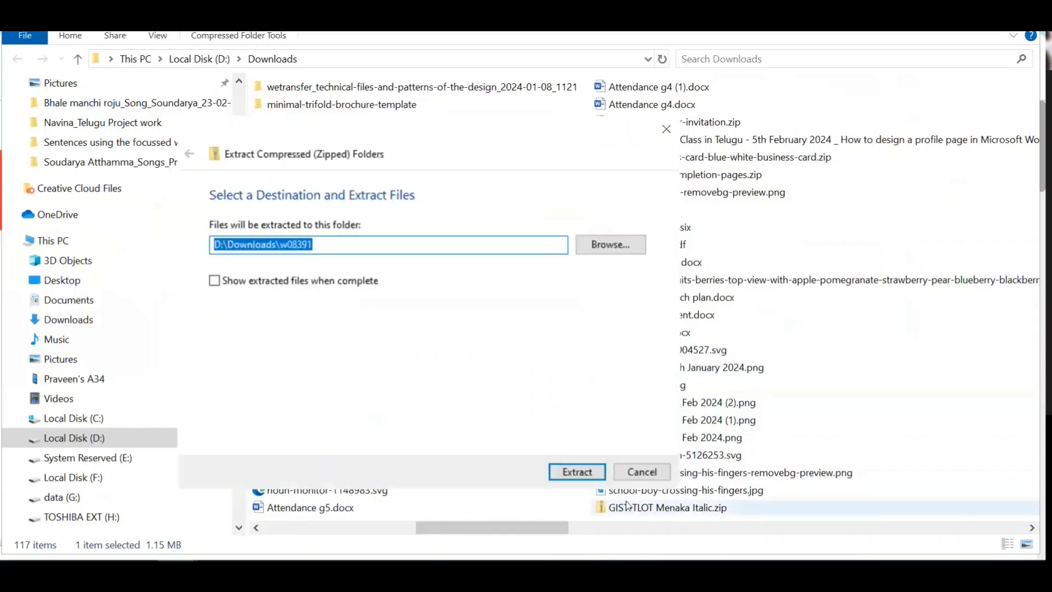
pyautogui.click(574, 470)
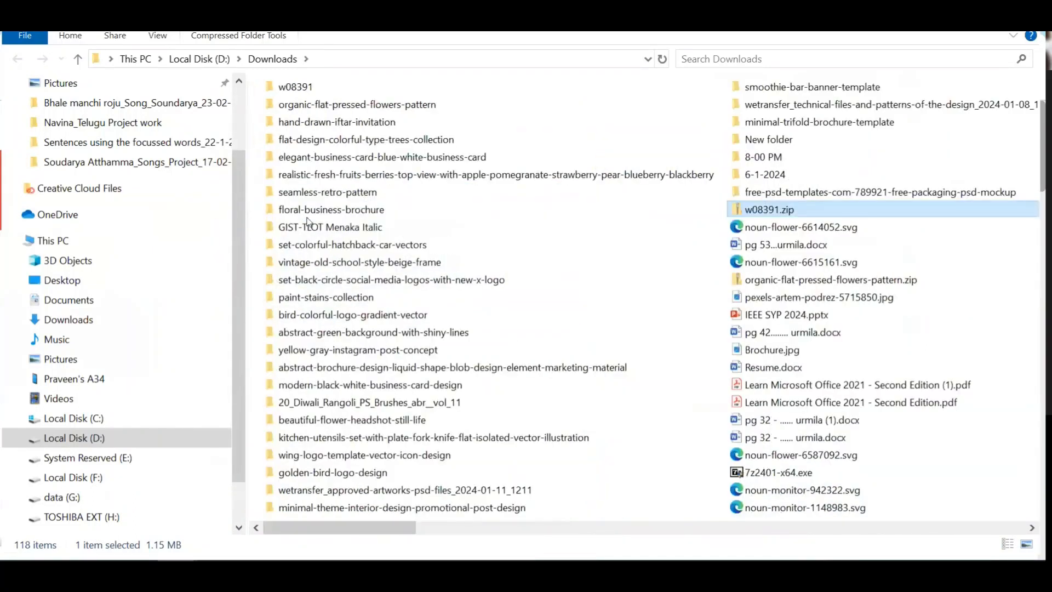
pyautogui.click(304, 93)
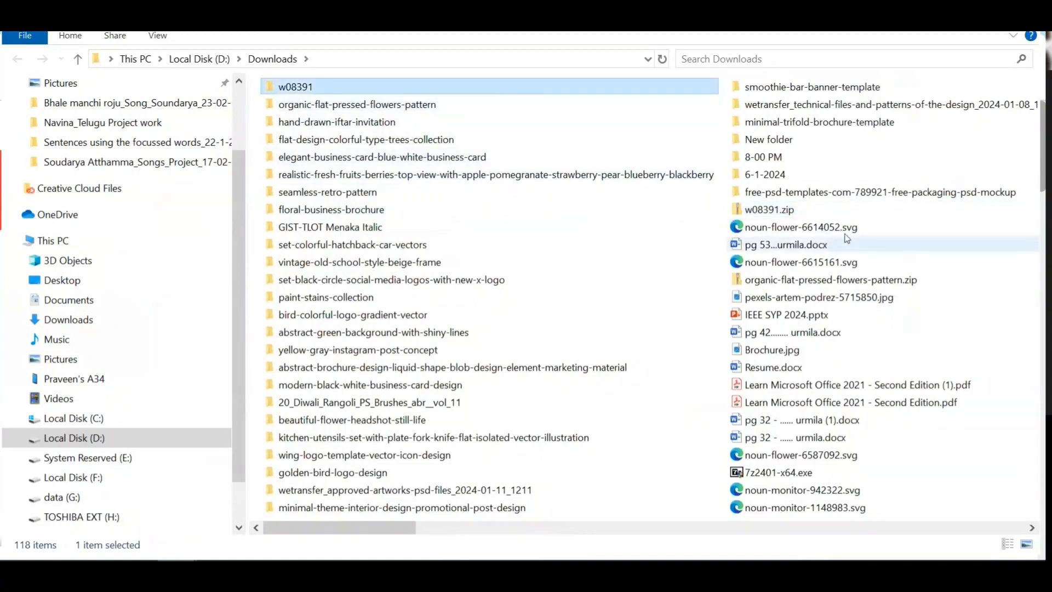
pyautogui.click(781, 215)
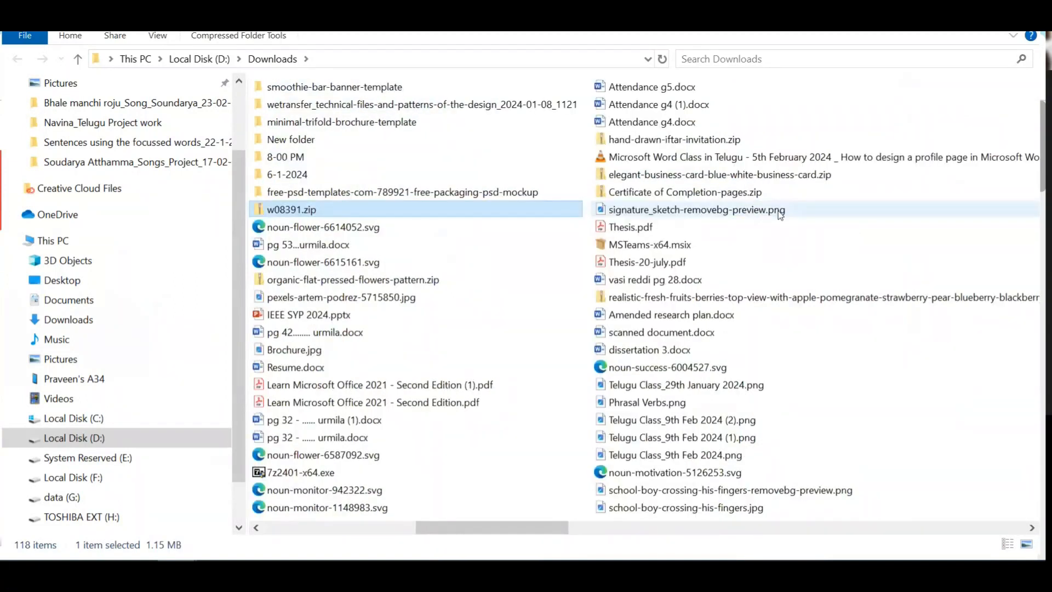
pyautogui.press('Delete')
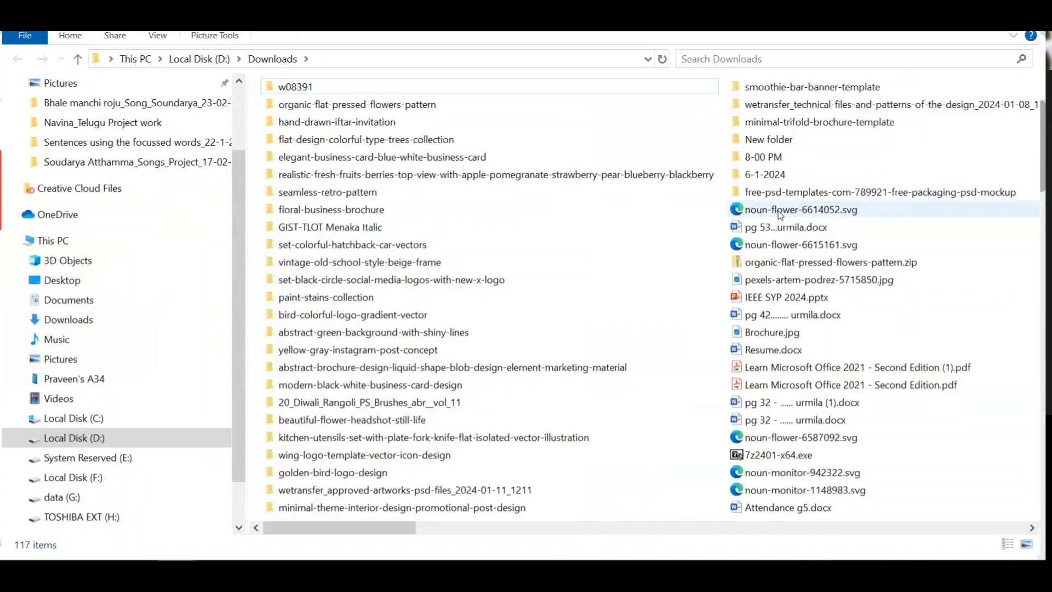
# Step: Open template-word.dotx from the w08391 folder in Word
pyautogui.click(264, 91)
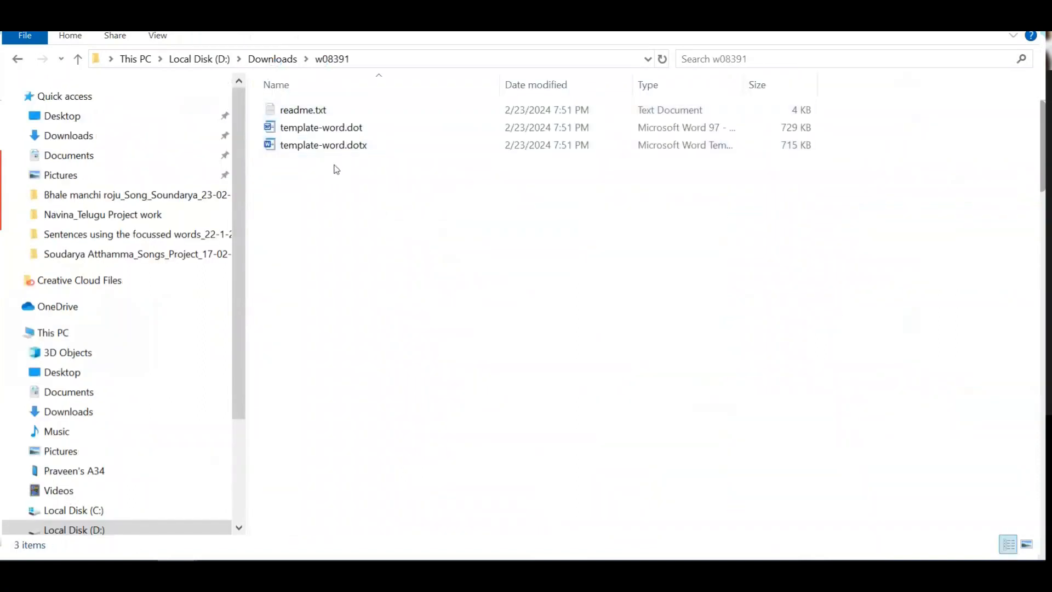
pyautogui.click(305, 127)
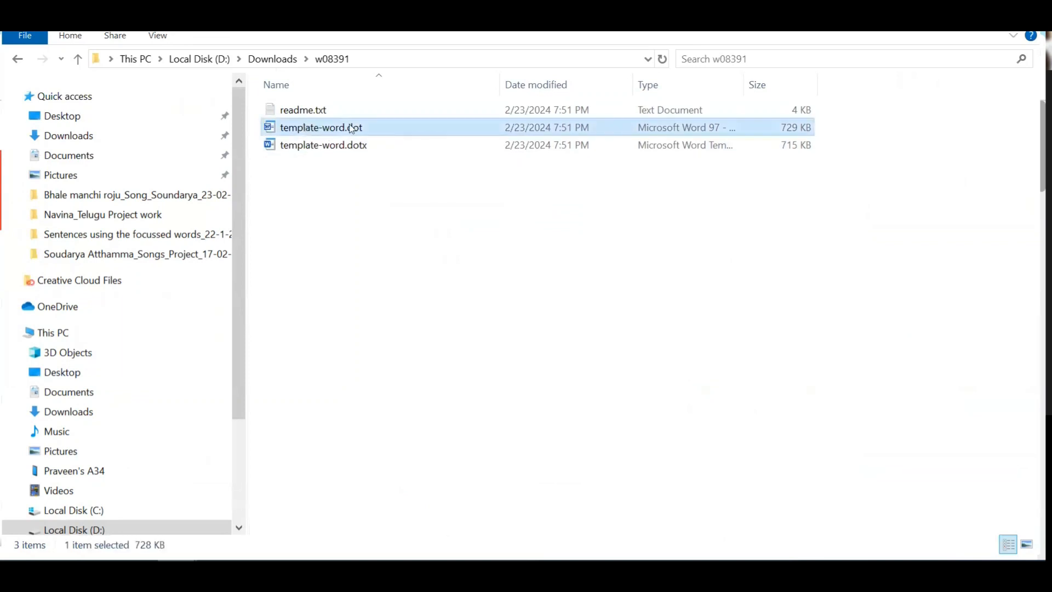
pyautogui.click(348, 174)
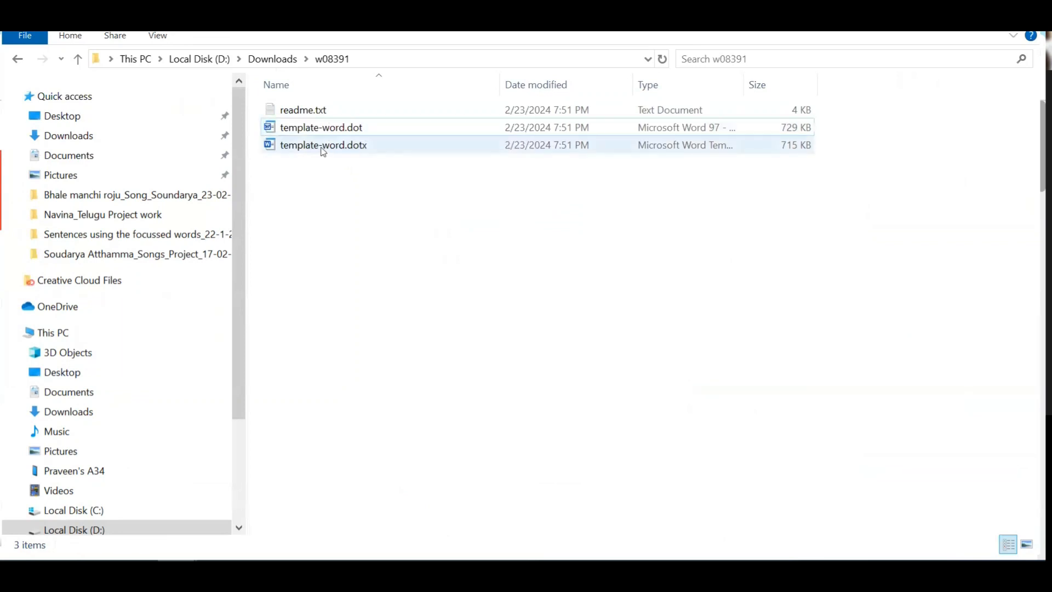
pyautogui.click(347, 134)
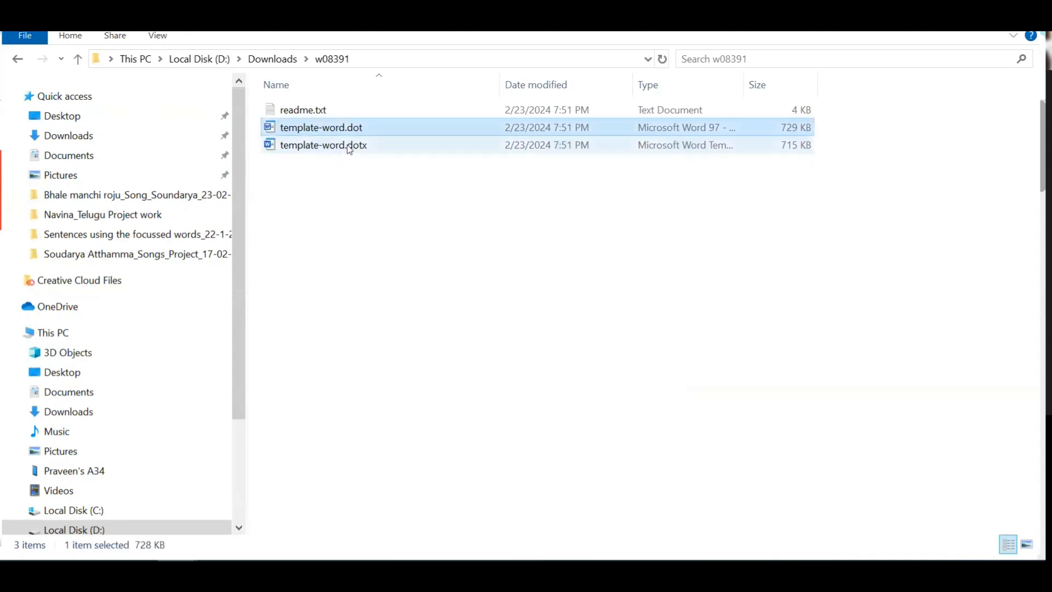
pyautogui.doubleClick(349, 146)
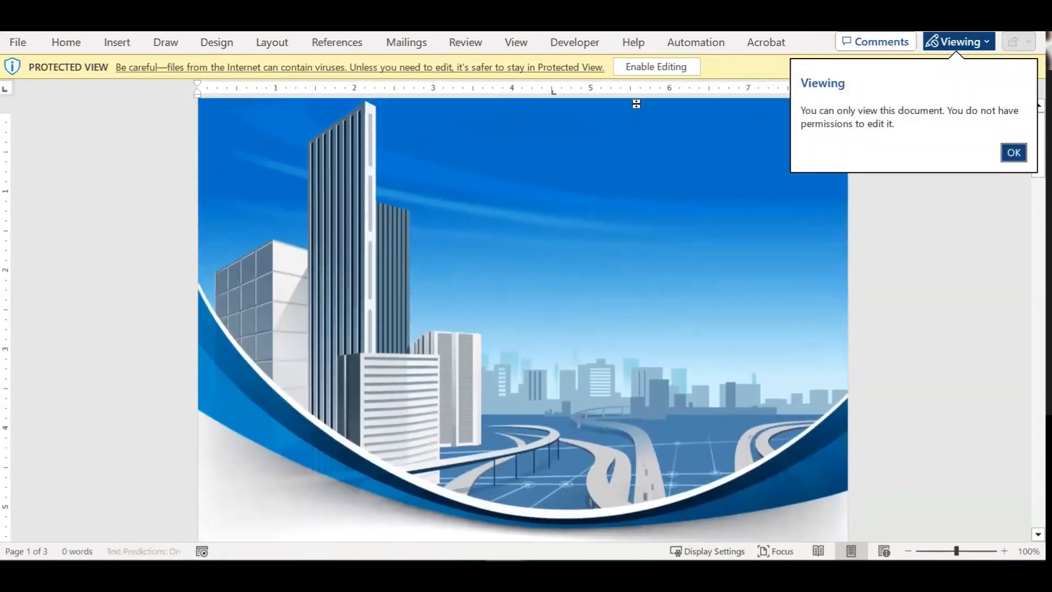
# Step: Enable editing of the City Paysage template and scroll through its pages
pyautogui.click(648, 66)
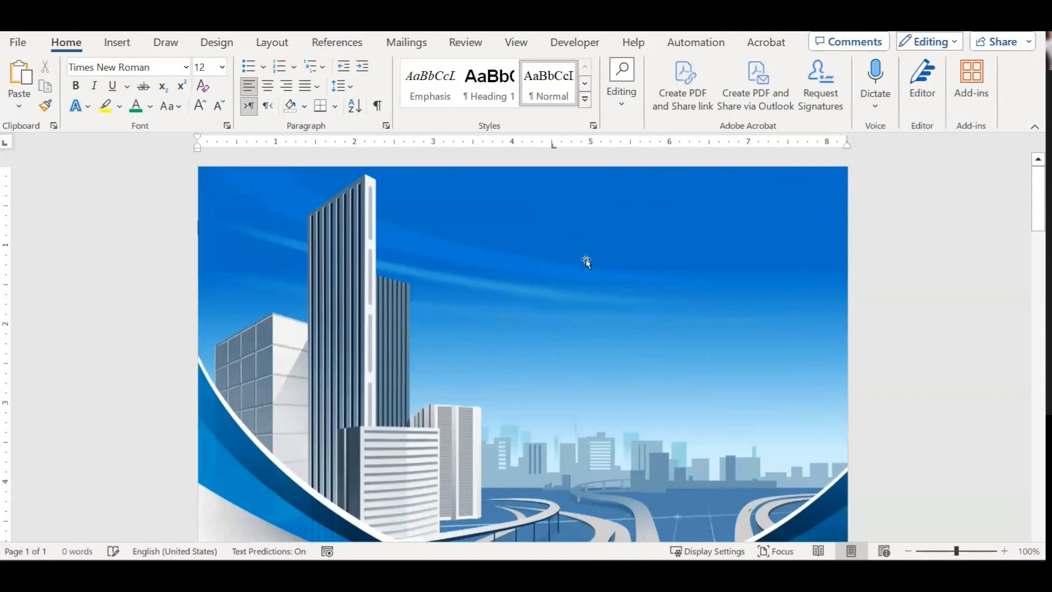
pyautogui.scroll(-3, 568, 282)
pyautogui.scroll(2, 541, 251)
pyautogui.scroll(-4, 518, 255)
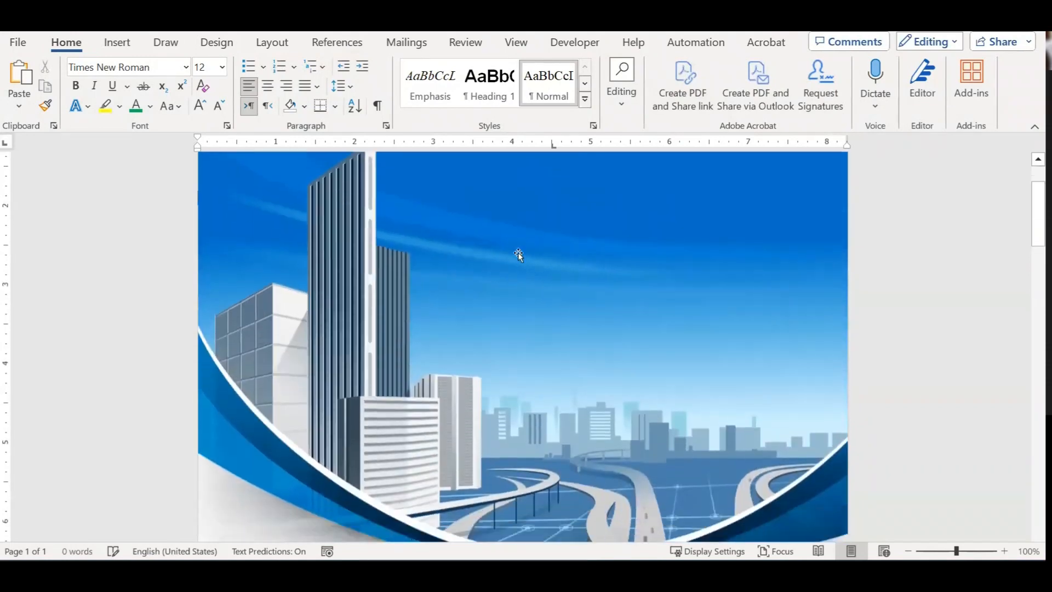
pyautogui.scroll(-2, 518, 254)
pyautogui.scroll(8, 518, 255)
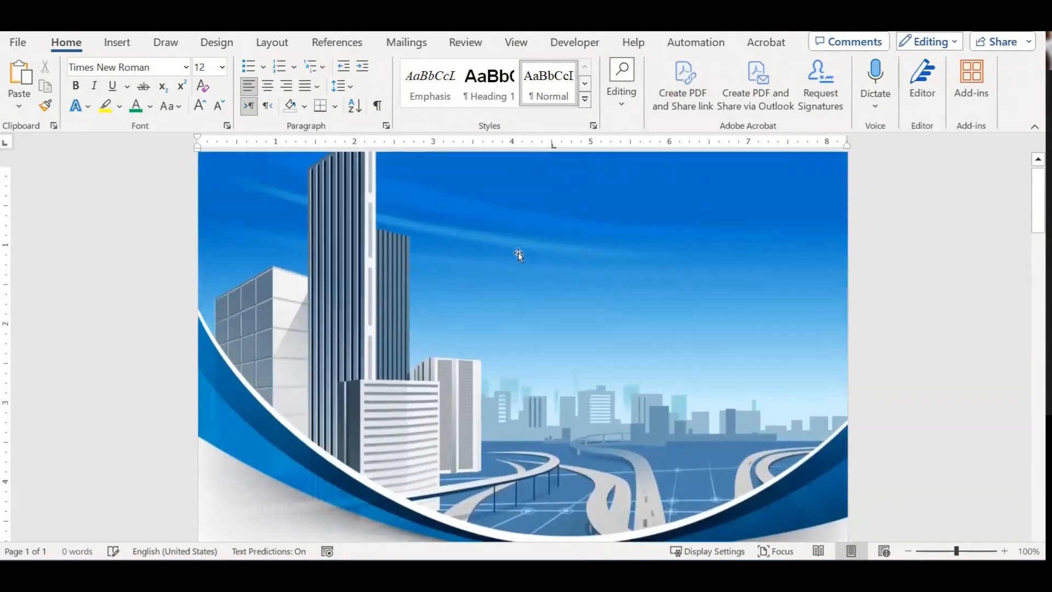
pyautogui.scroll(-5, 526, 272)
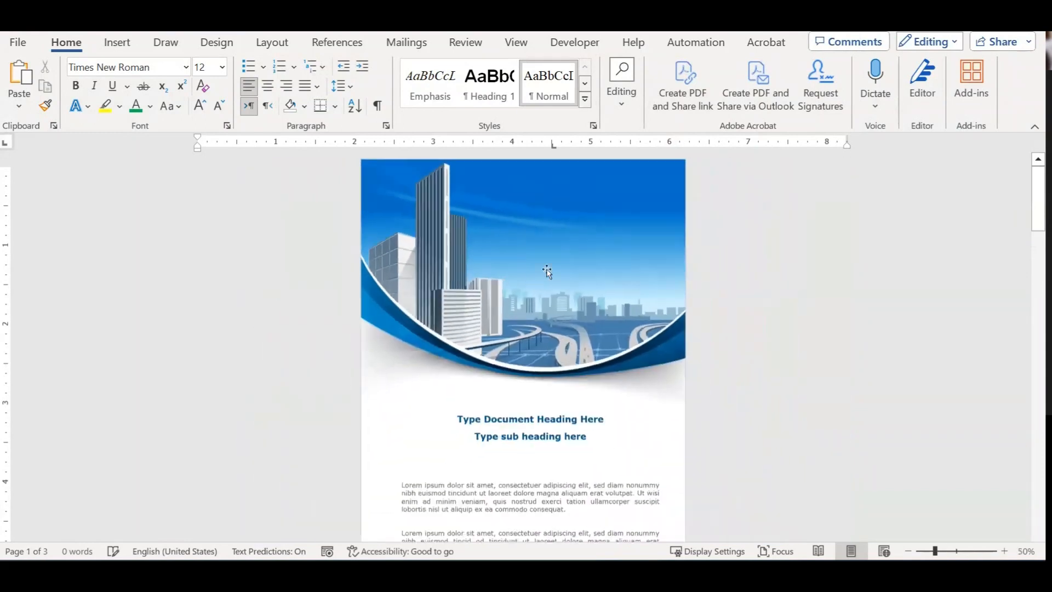
# Step: Select the cover picture, test moving it, undo it back into the corner, and open Change Picture
pyautogui.click(516, 200)
pyautogui.click(254, 212)
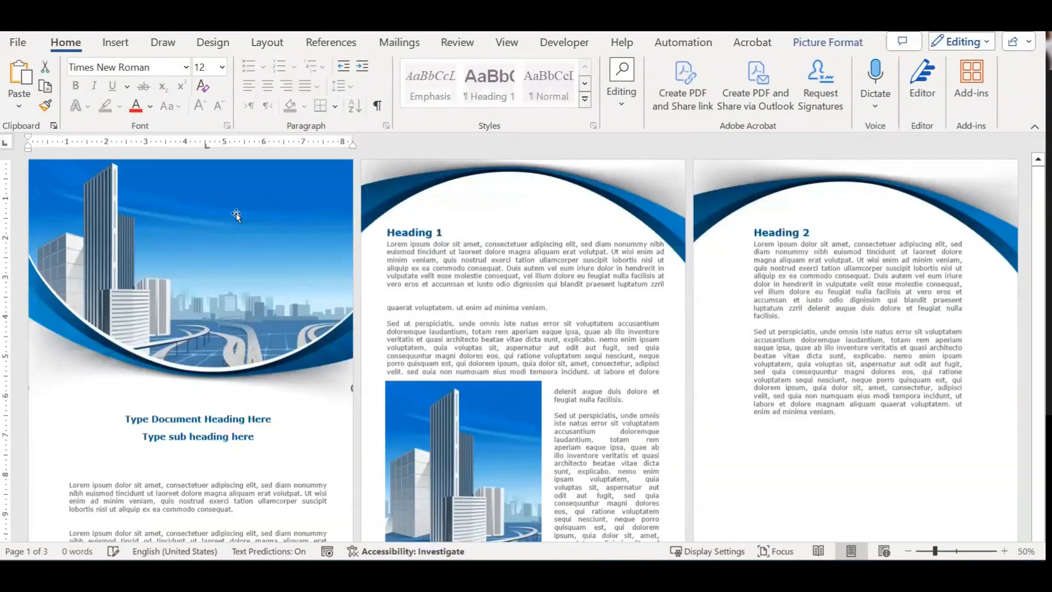
pyautogui.doubleClick(236, 213)
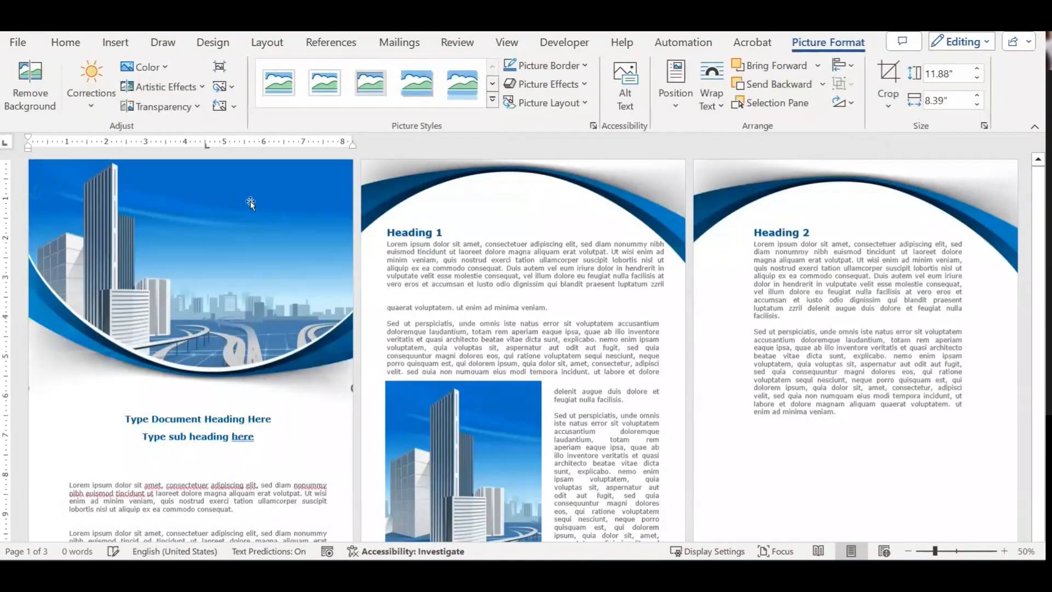
pyautogui.moveTo(236, 200); pyautogui.dragTo(291, 239)
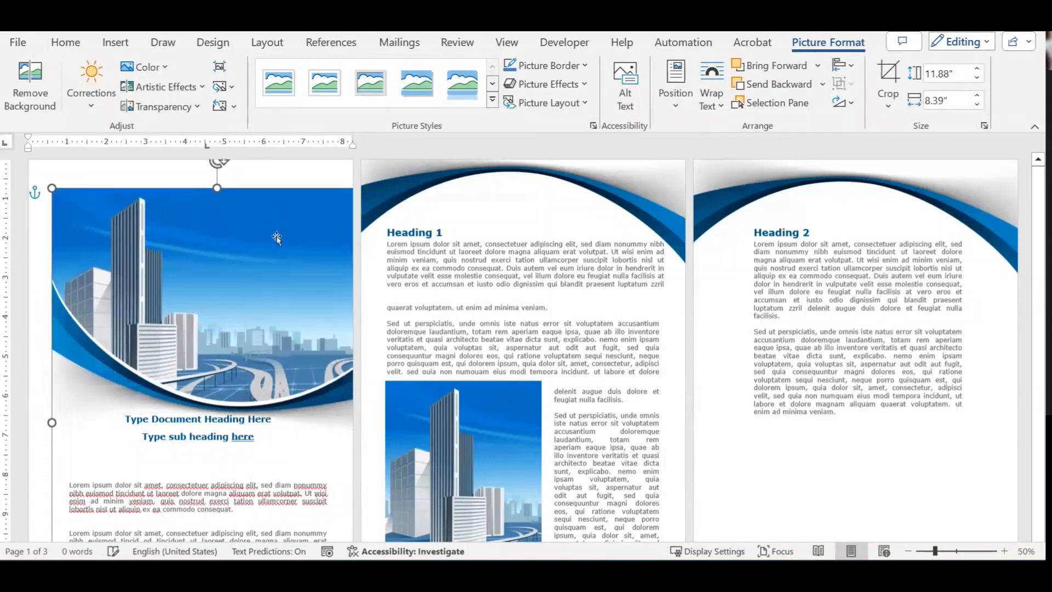
pyautogui.hotkey('ctrl', 'z')
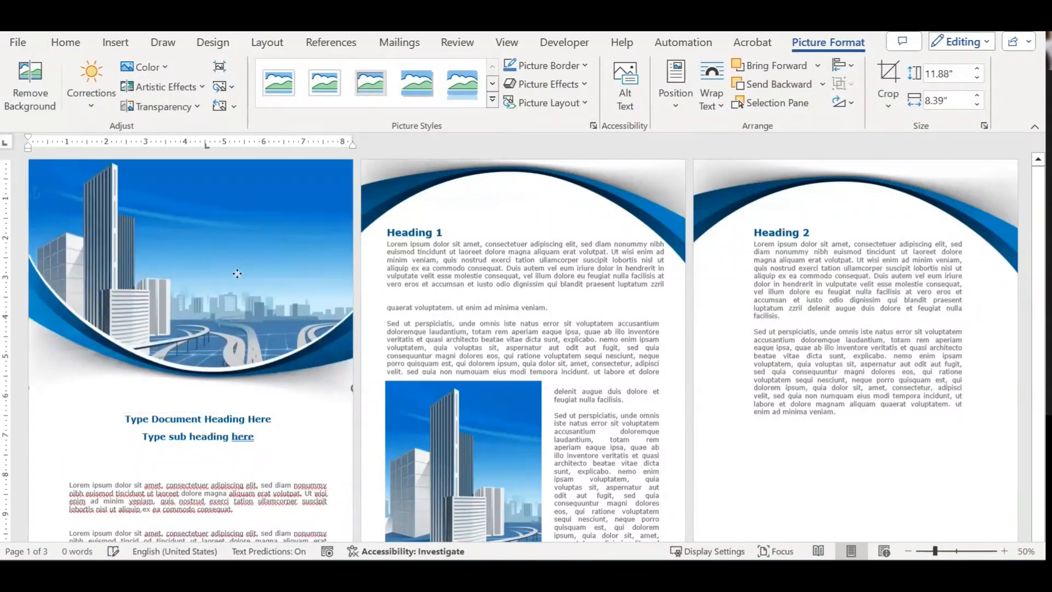
pyautogui.hotkey('ctrl', 'y')
pyautogui.hotkey('ctrl', 'y')
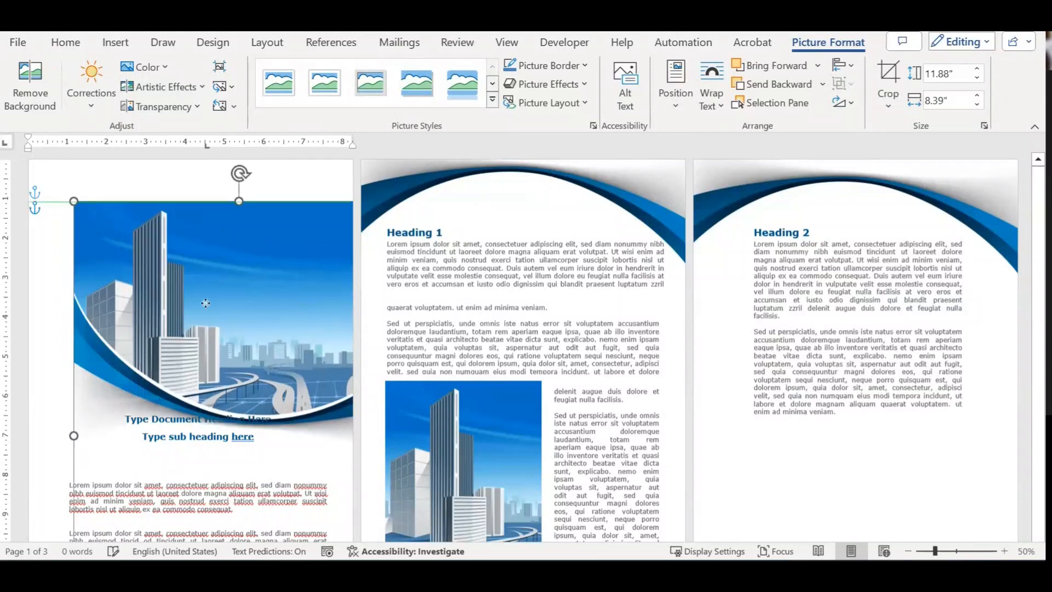
pyautogui.hotkey('ctrl', 'z')
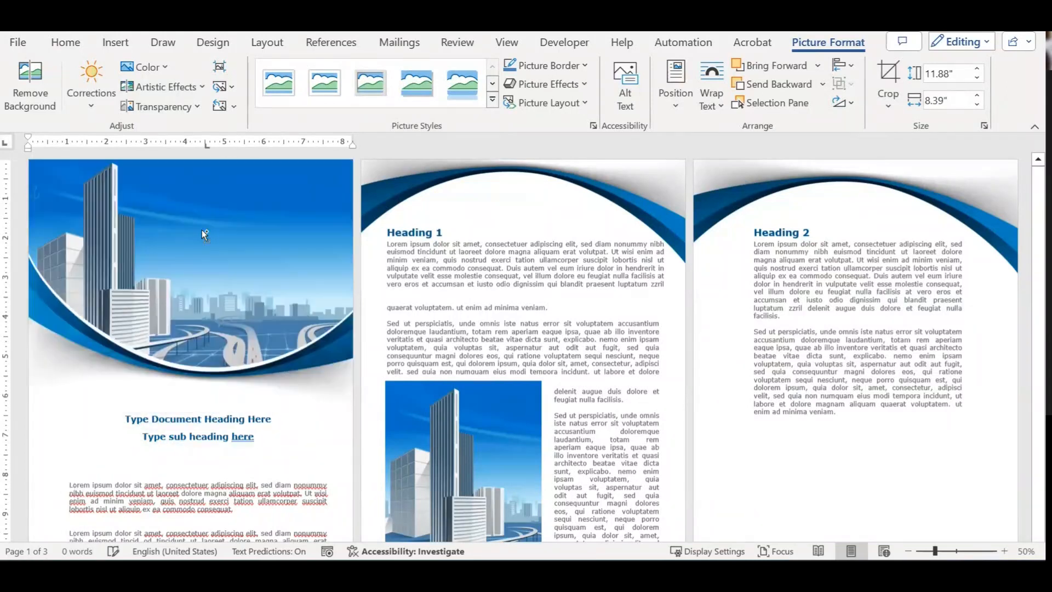
pyautogui.hotkey('ctrl', 'y')
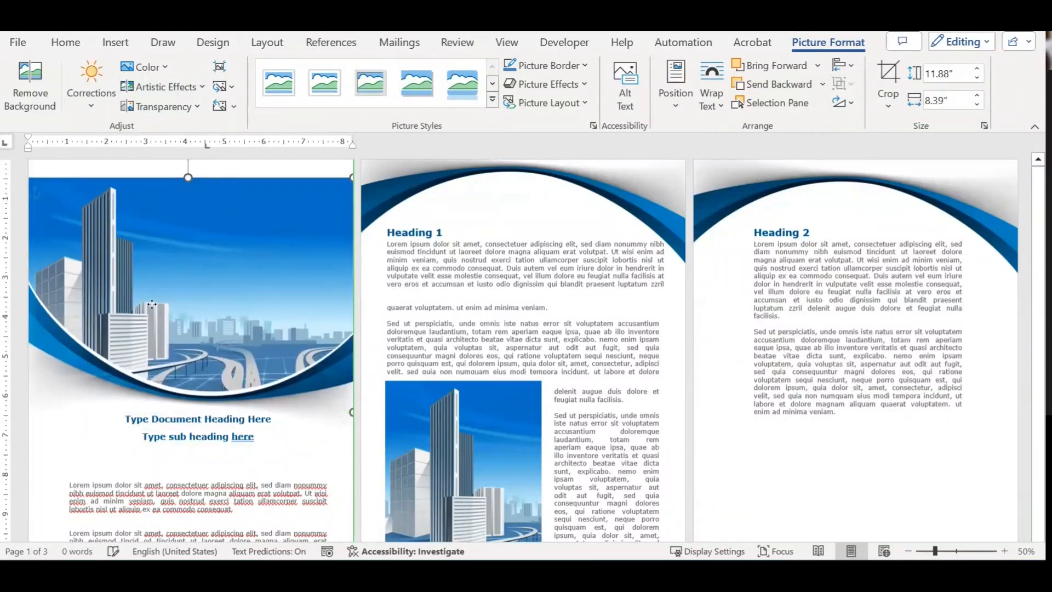
pyautogui.hotkey('ctrl', 'z')
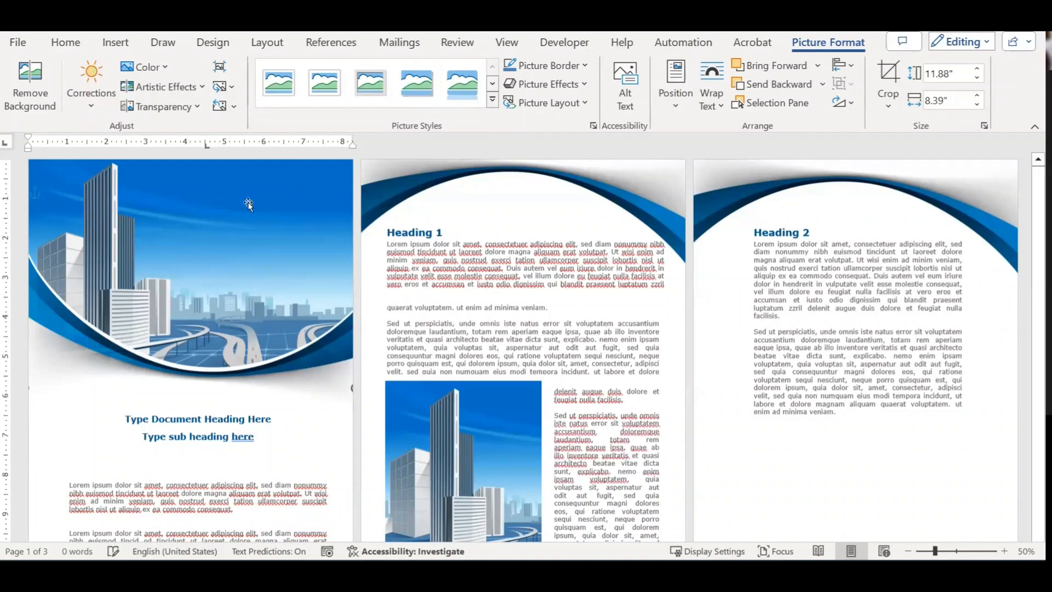
pyautogui.click(222, 87)
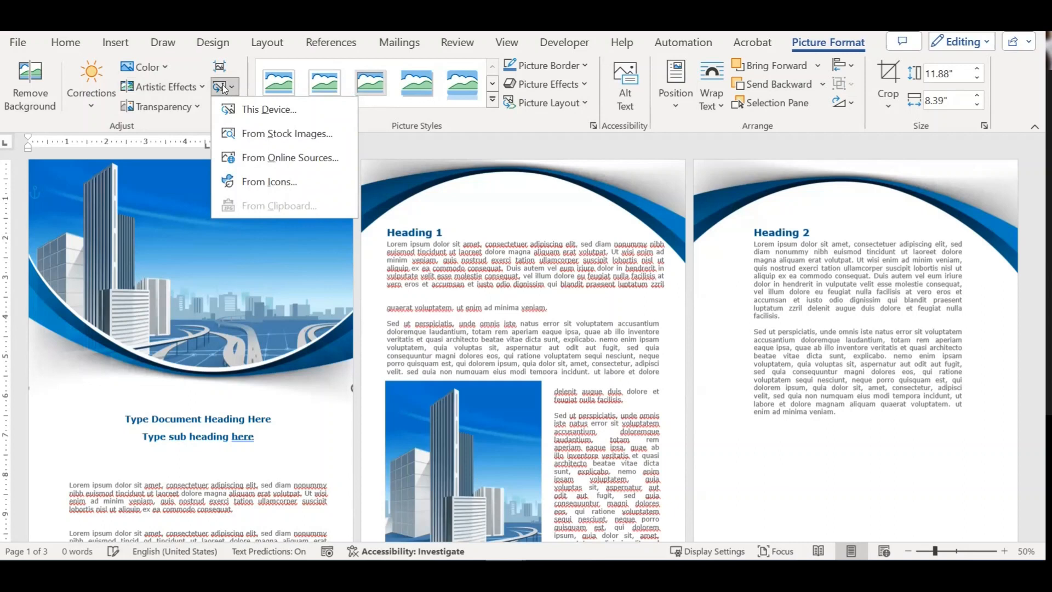
pyautogui.click(269, 133)
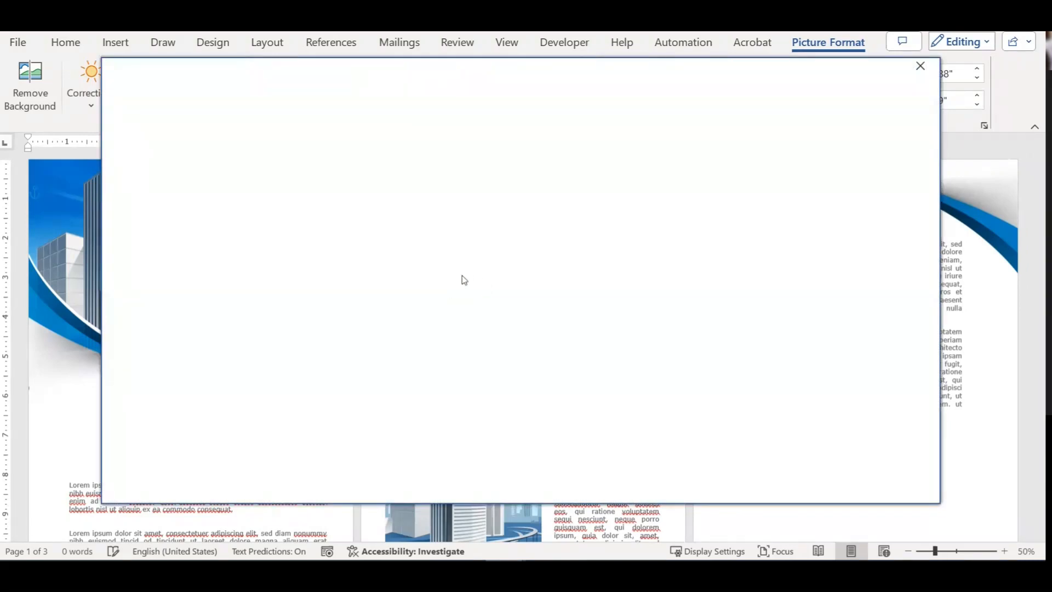
pyautogui.scroll(-1, 565, 321)
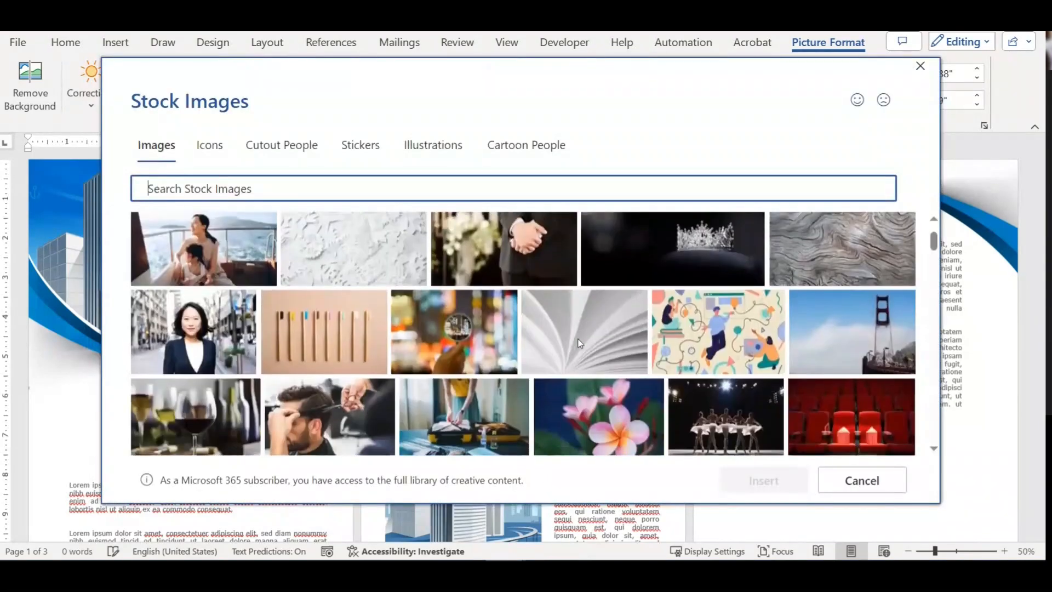
pyautogui.scroll(-2, 645, 372)
pyautogui.scroll(-3, 615, 378)
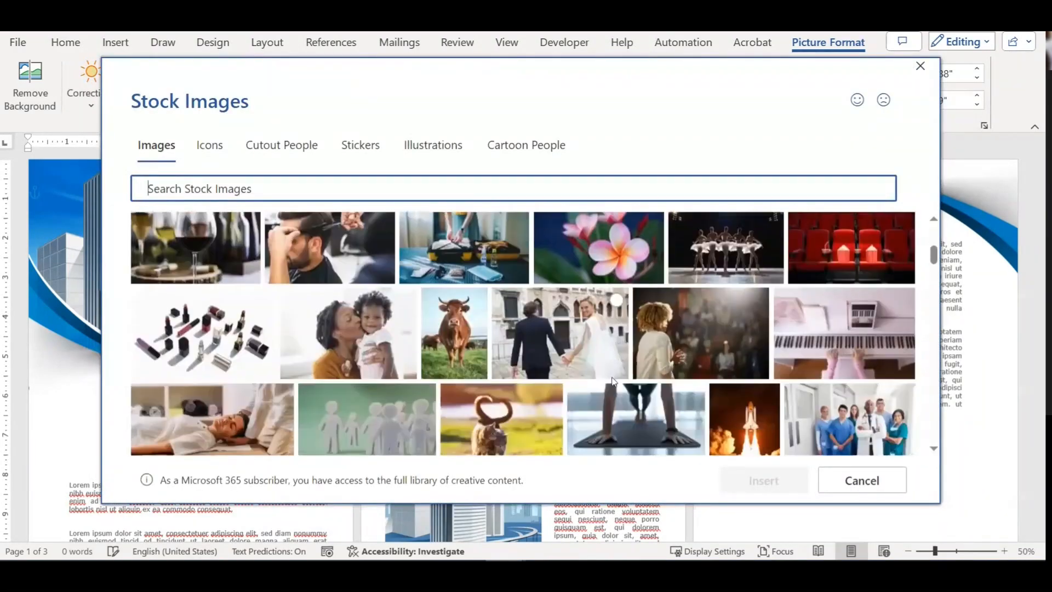
pyautogui.scroll(-3, 617, 378)
pyautogui.click(623, 229)
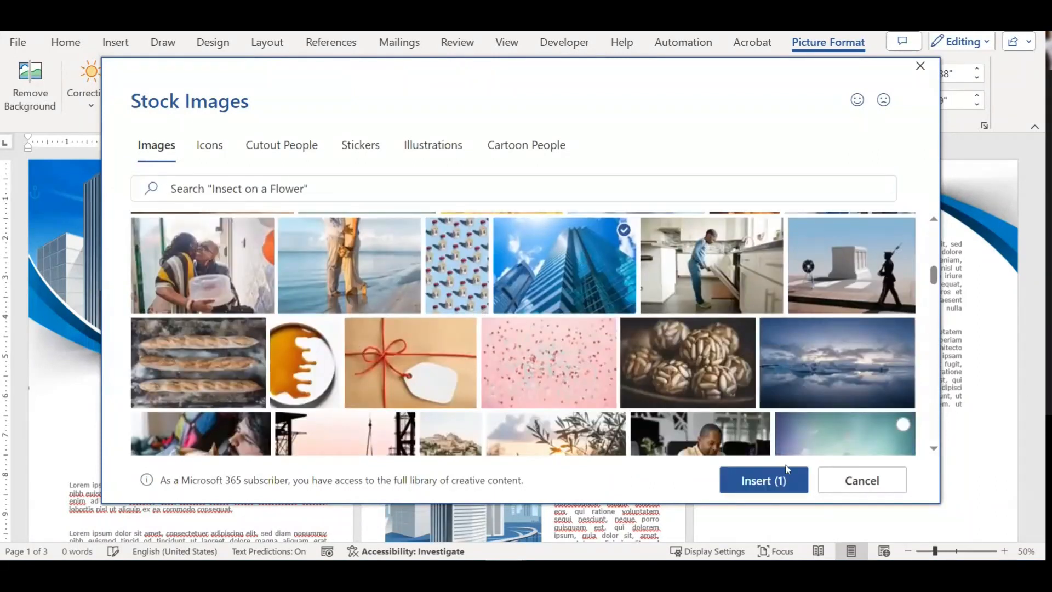
pyautogui.click(764, 482)
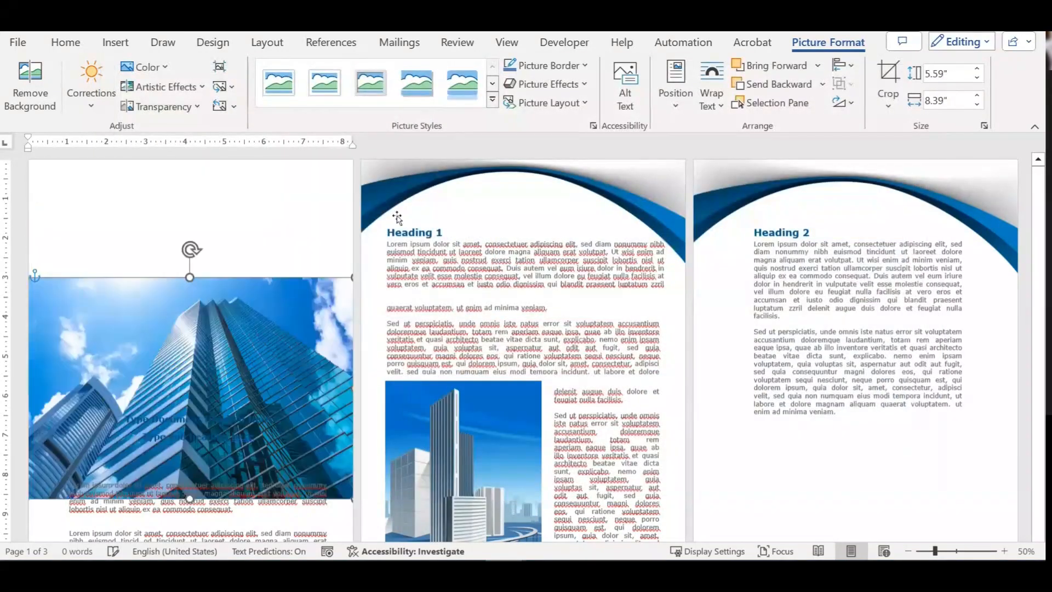
pyautogui.moveTo(267, 302); pyautogui.dragTo(266, 185)
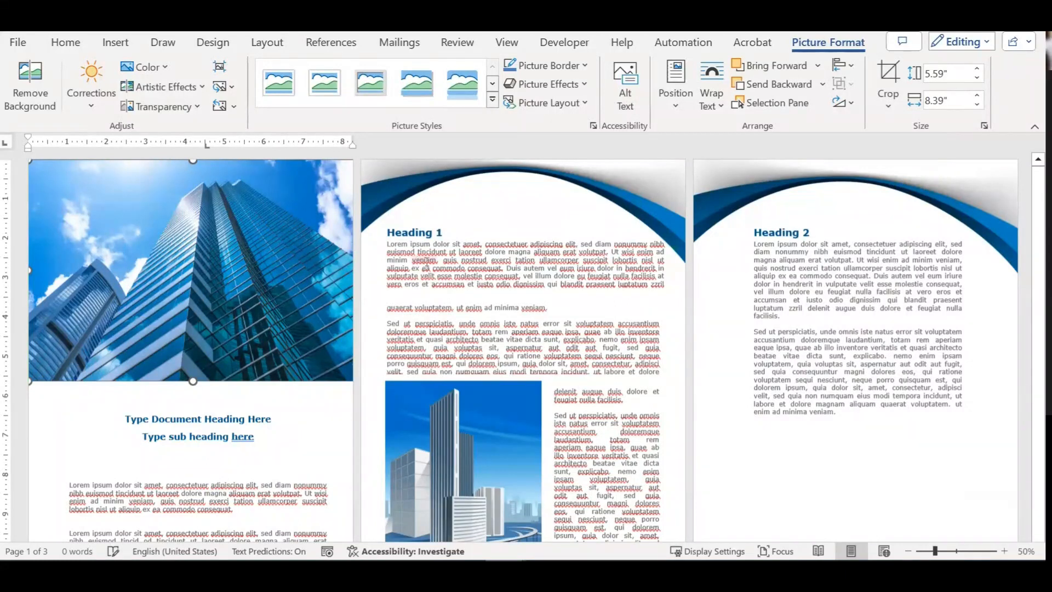
pyautogui.hotkey('ctrl', 'z')
pyautogui.hotkey('ctrl', 'z')
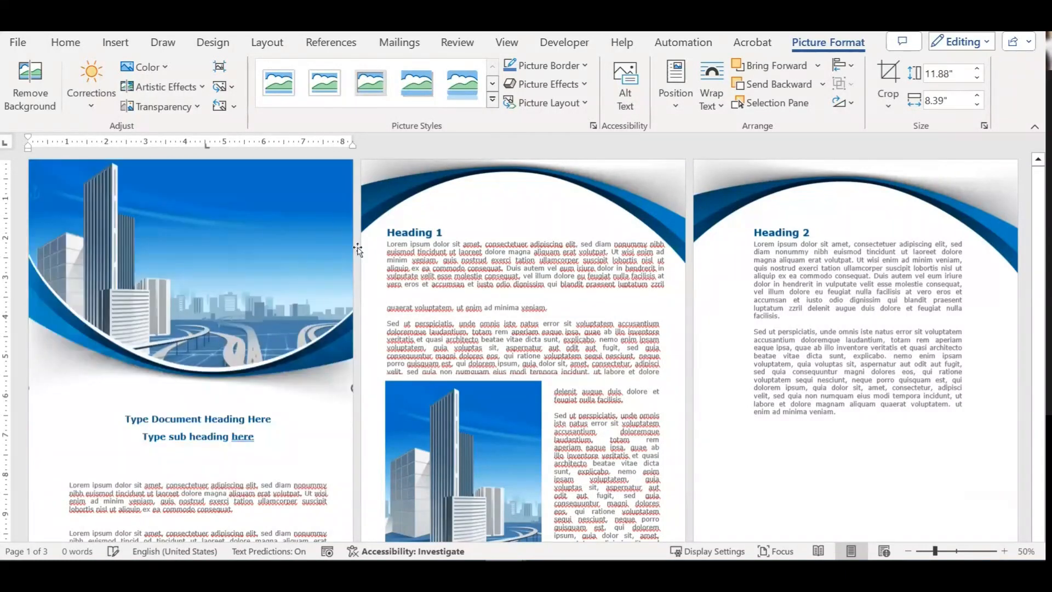
pyautogui.click(391, 218)
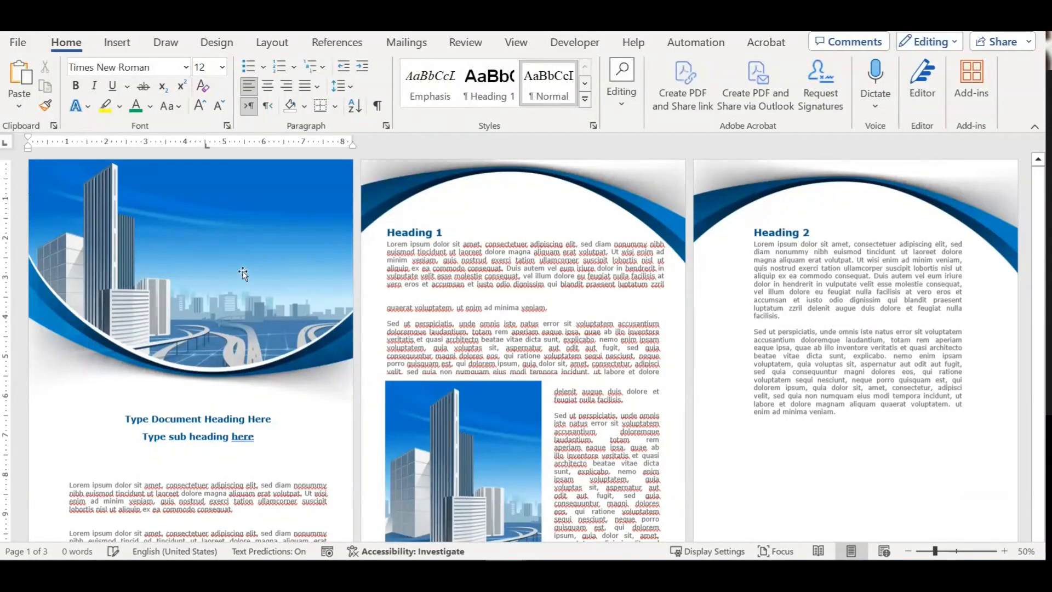
# Step: Click through the page 2 graphic, Heading 1 box and first lorem paragraph on page 1
pyautogui.scroll(-1, 274, 275)
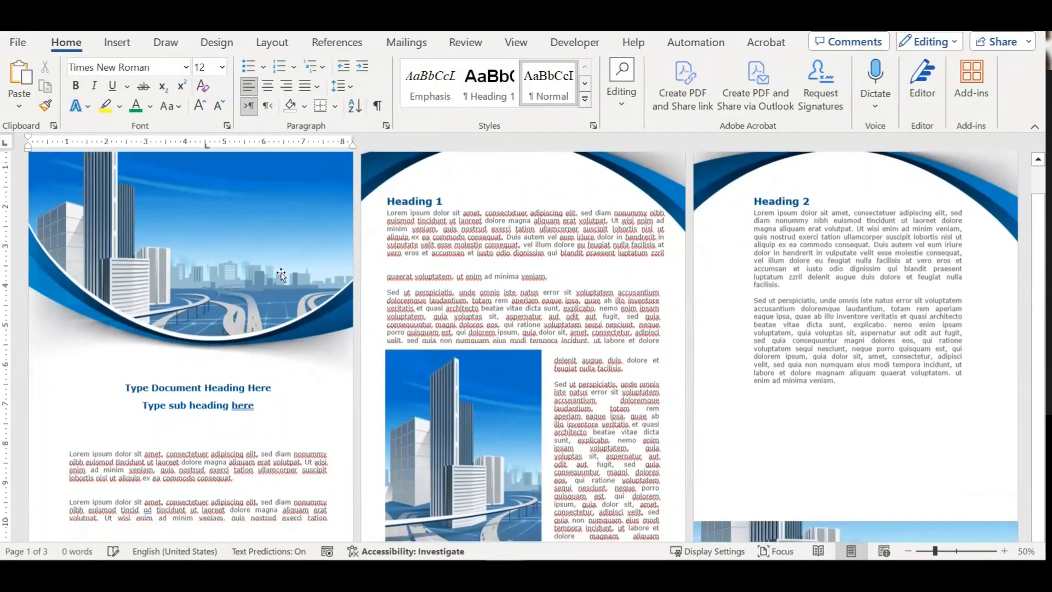
pyautogui.scroll(1, 328, 260)
pyautogui.click(535, 308)
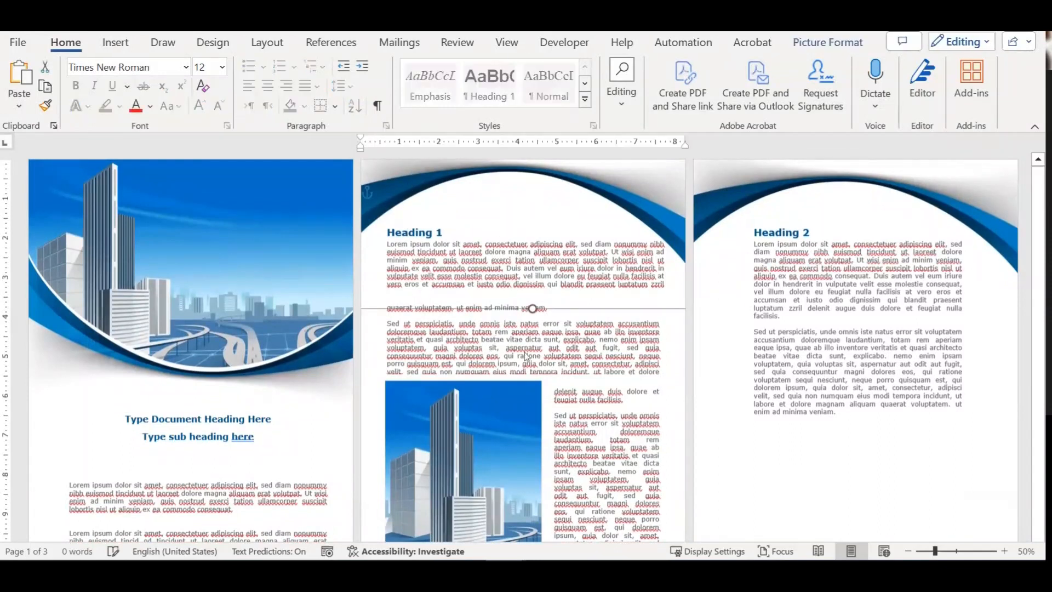
pyautogui.rightClick(552, 347)
pyautogui.click(485, 267)
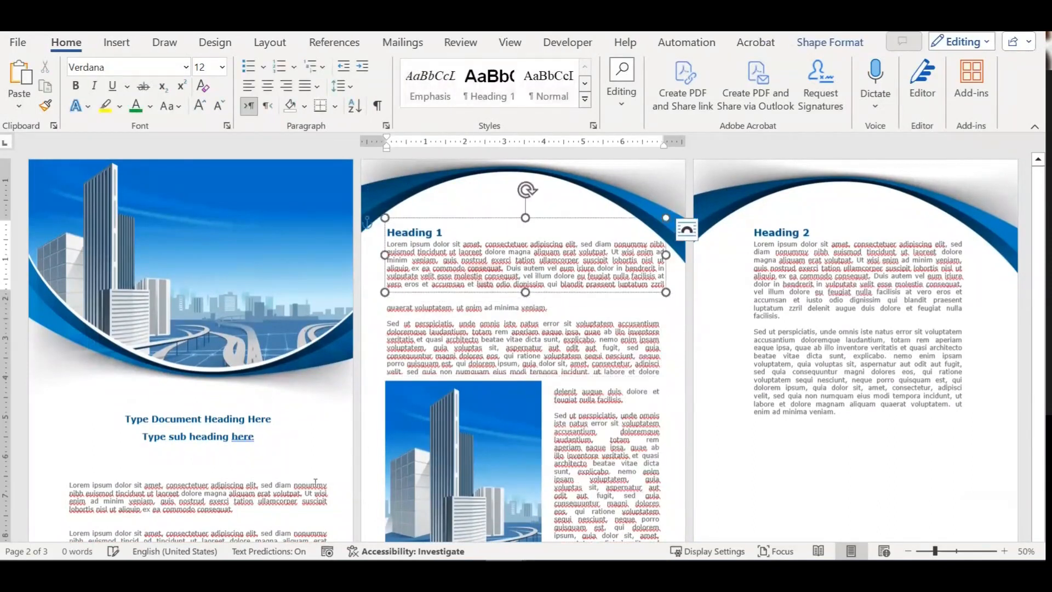
pyautogui.click(257, 513)
pyautogui.moveTo(257, 512); pyautogui.dragTo(69, 482)
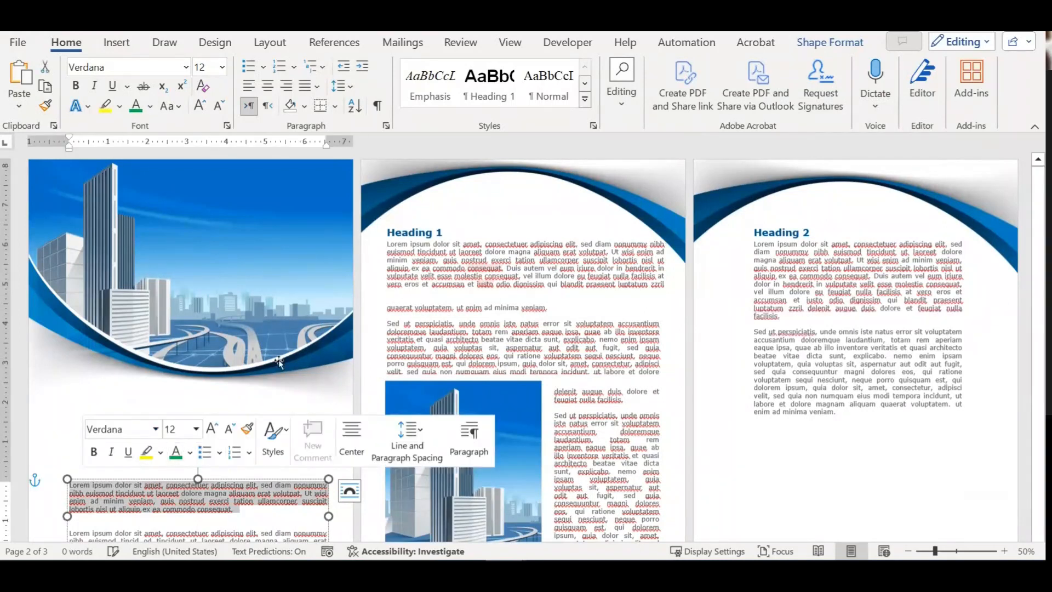
# Step: Select the page 2 picture and page 3 text box, then close the brochure without saving
pyautogui.click(492, 343)
pyautogui.click(492, 342)
pyautogui.scroll(-1, 474, 373)
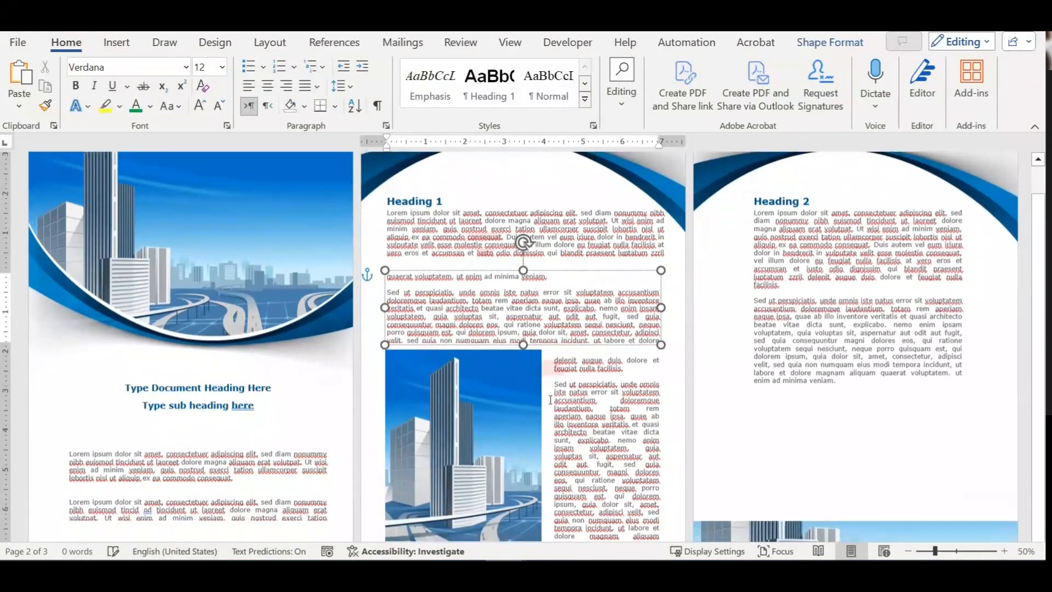
pyautogui.click(457, 403)
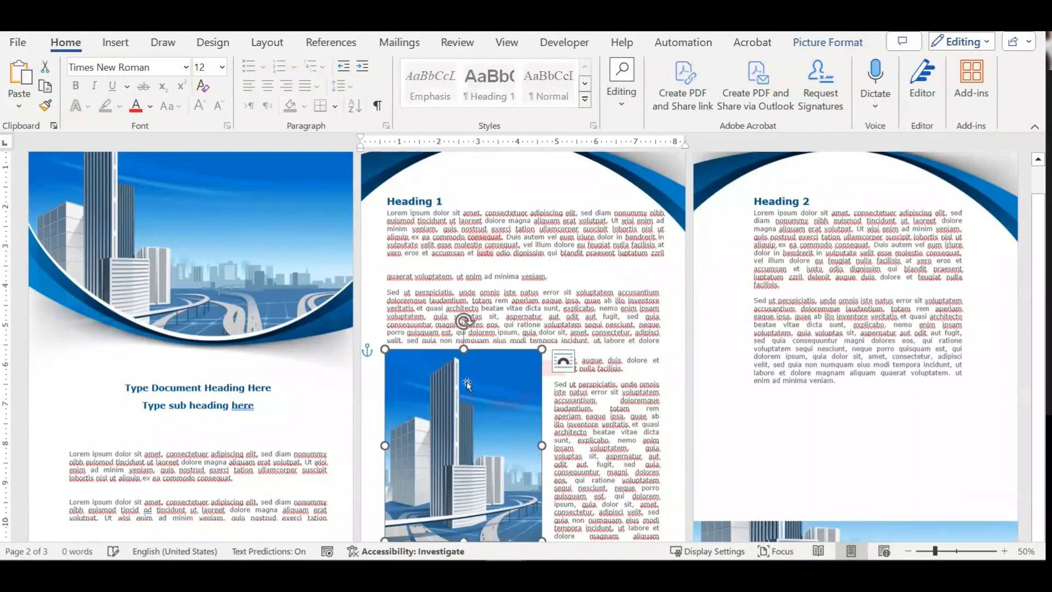
pyautogui.click(837, 353)
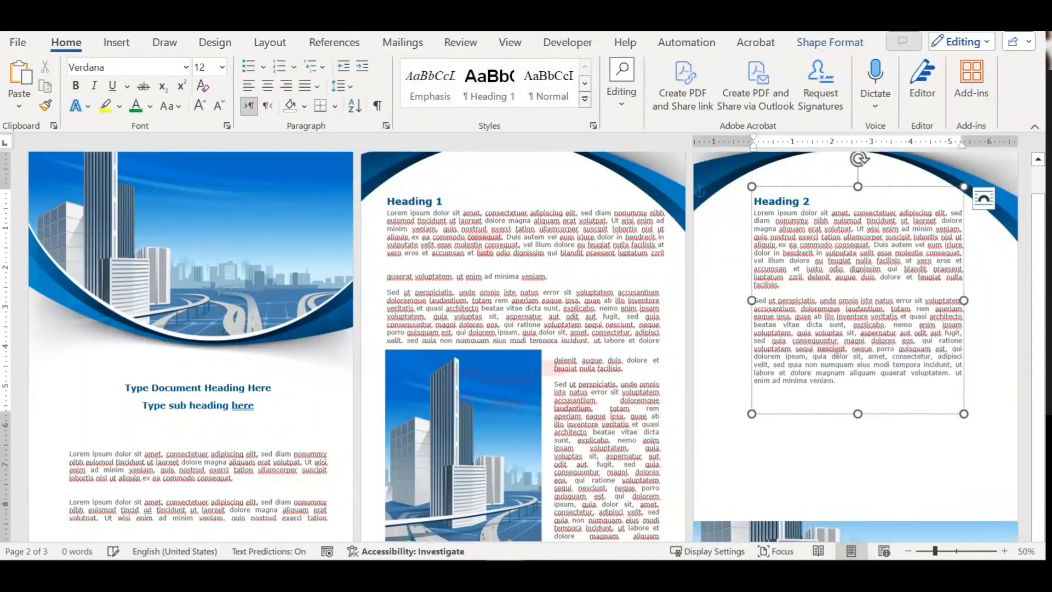
pyautogui.hotkey('alt', 'F4')
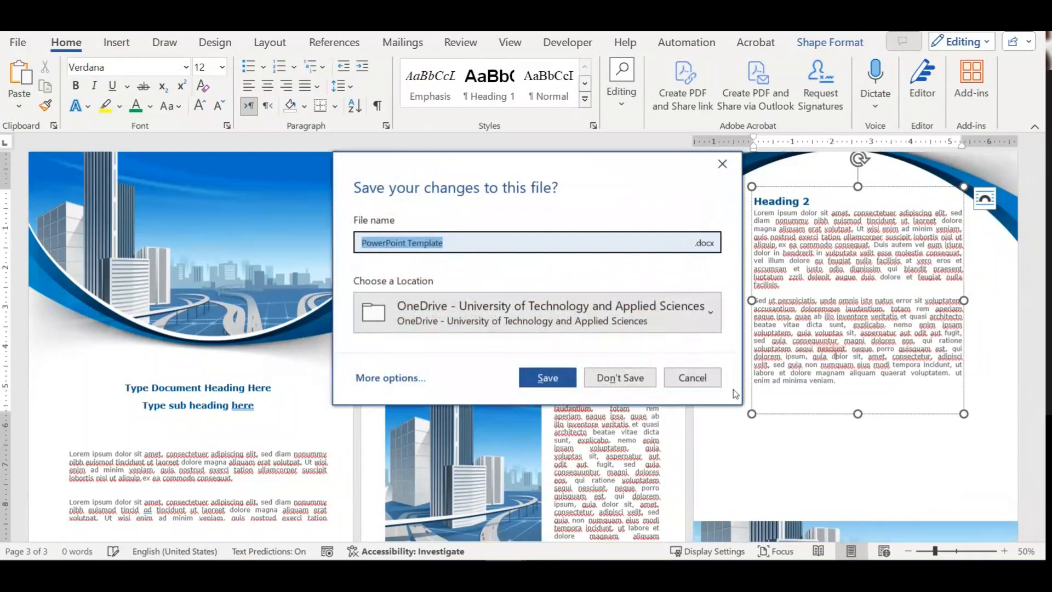
pyautogui.click(620, 378)
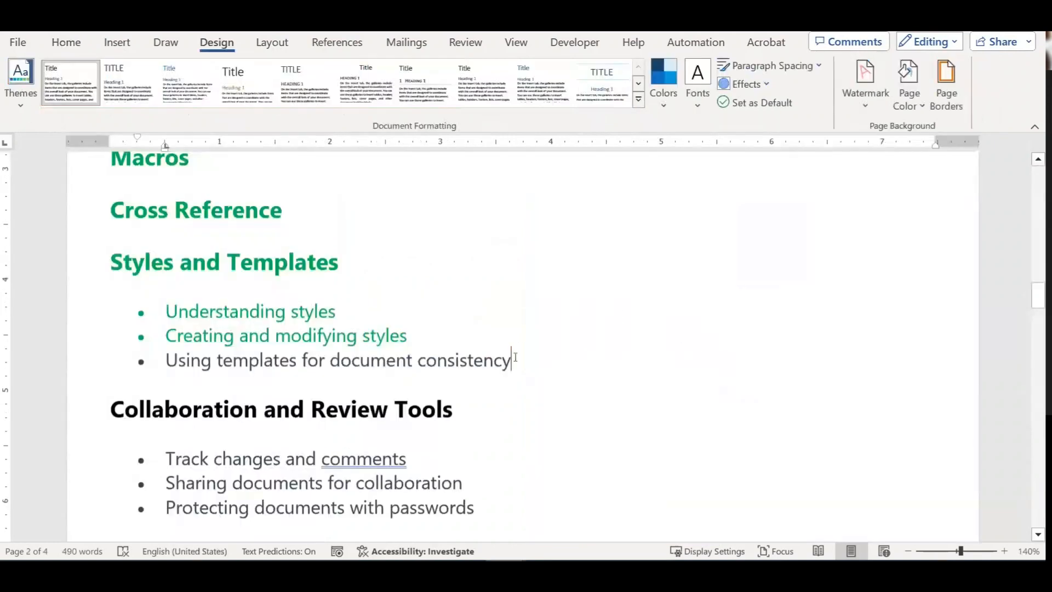
# Step: Colour the 'Using templates for document consistency' line green
pyautogui.moveTo(527, 362); pyautogui.dragTo(166, 361)
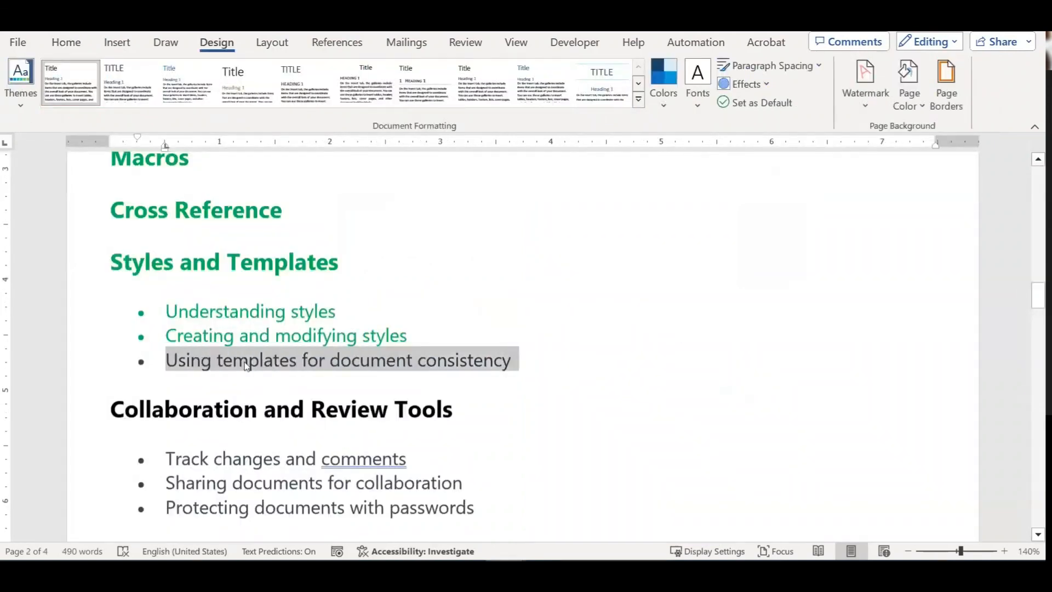
pyautogui.click(63, 43)
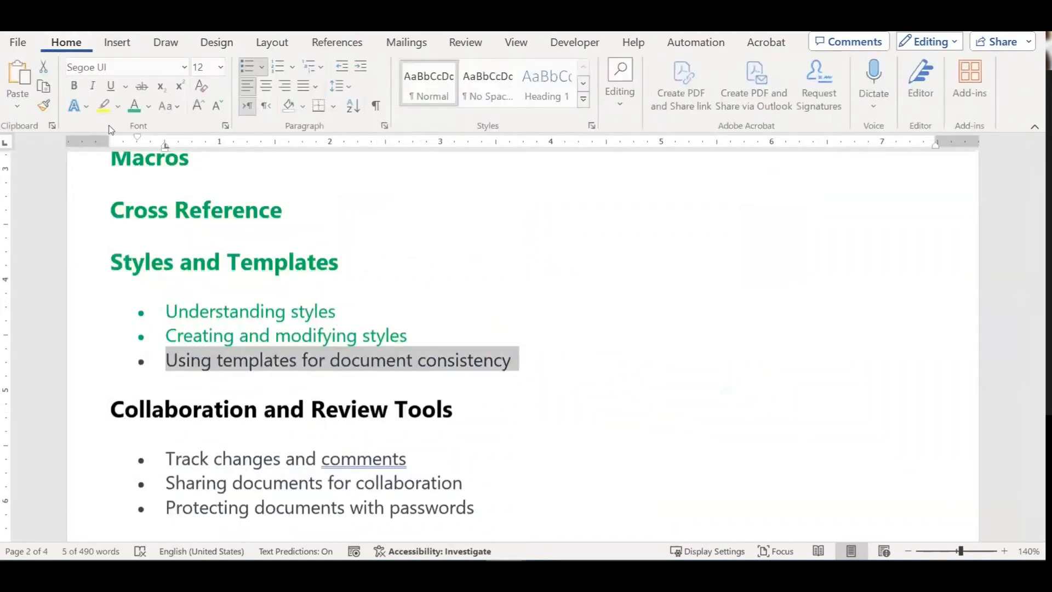
pyautogui.click(136, 106)
pyautogui.scroll(-3, 457, 342)
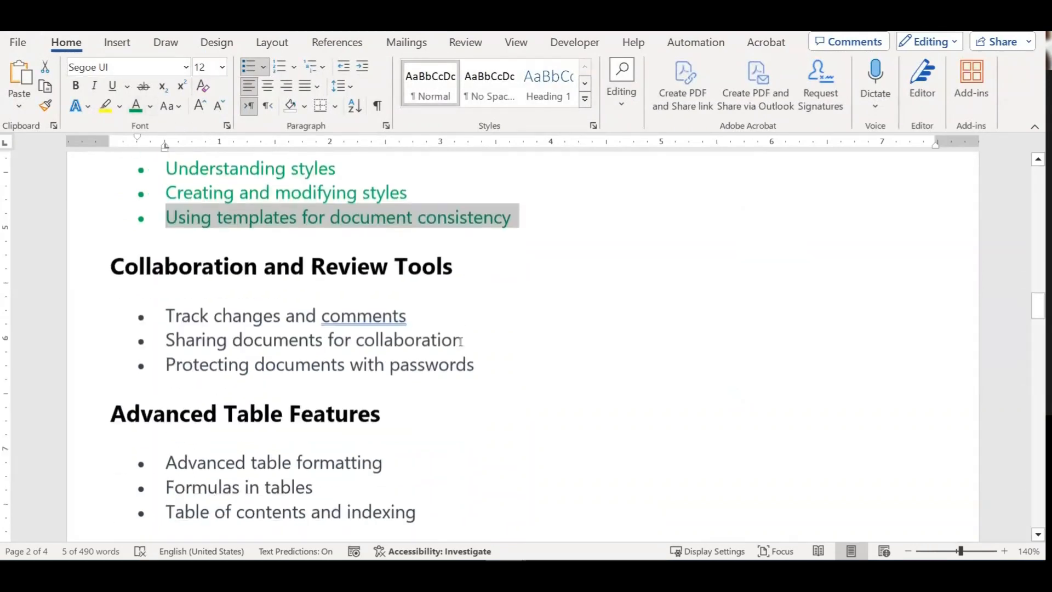
# Step: Select the 'Track changes and comments' line, then create a new blank document with Ctrl+N
pyautogui.click(491, 264)
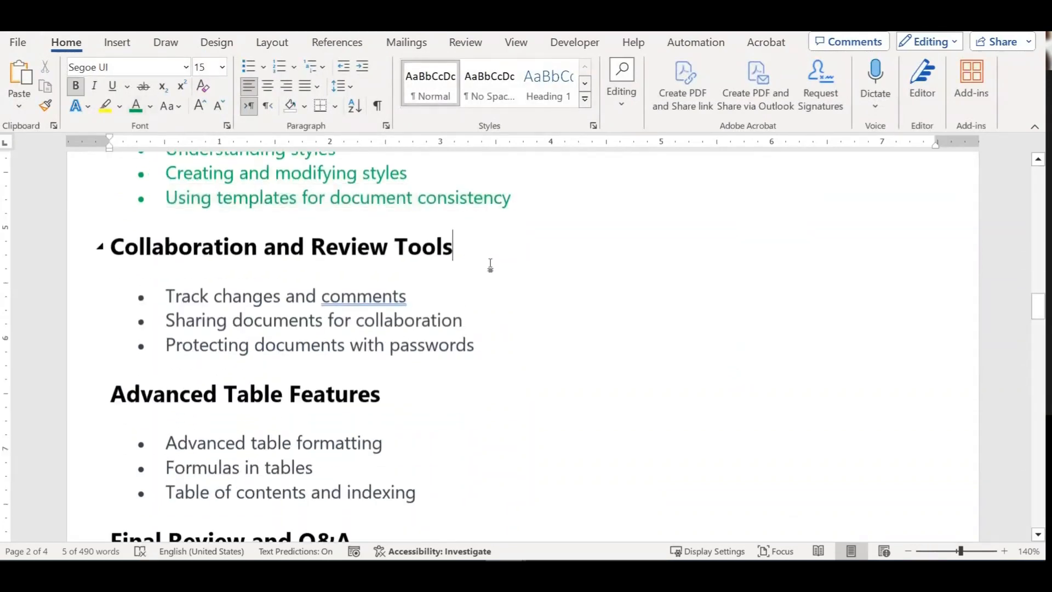
pyautogui.click(430, 296)
pyautogui.moveTo(430, 297); pyautogui.dragTo(194, 294)
pyautogui.click(502, 322)
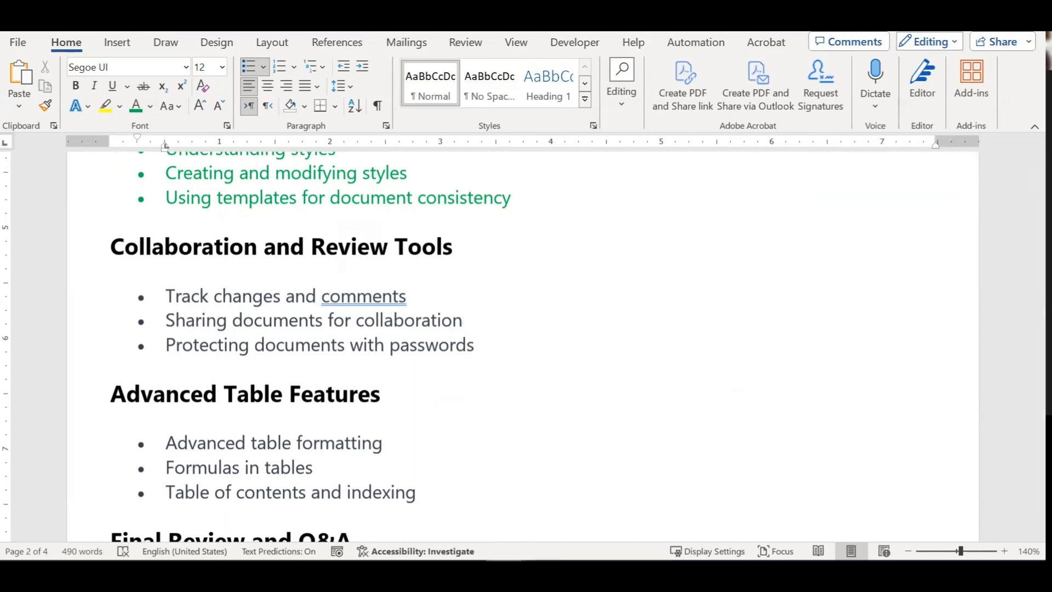
pyautogui.moveTo(505, 571)
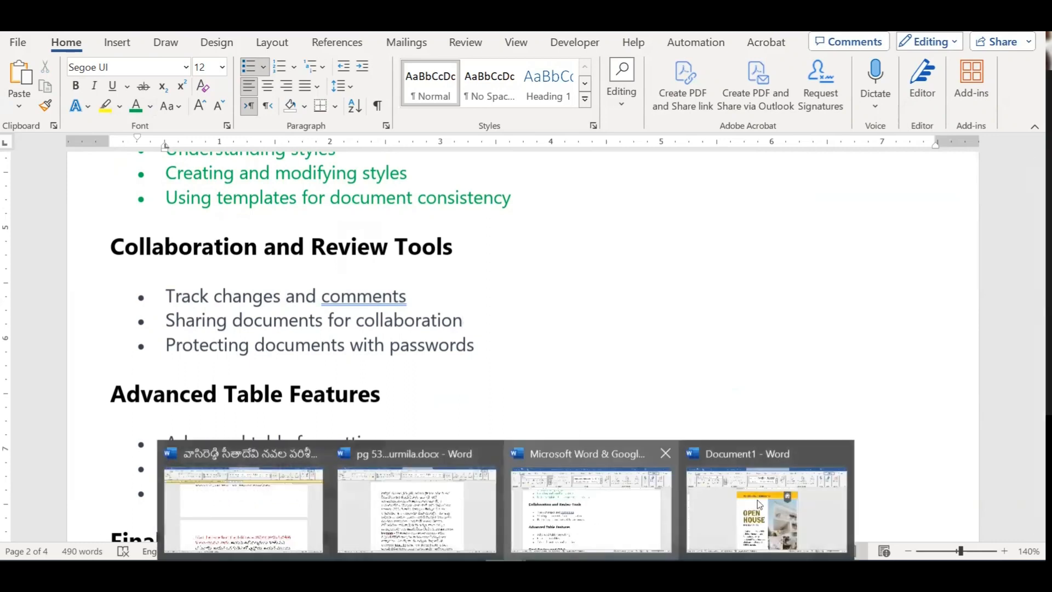
pyautogui.click(609, 512)
pyautogui.hotkey('ctrl', 'n')
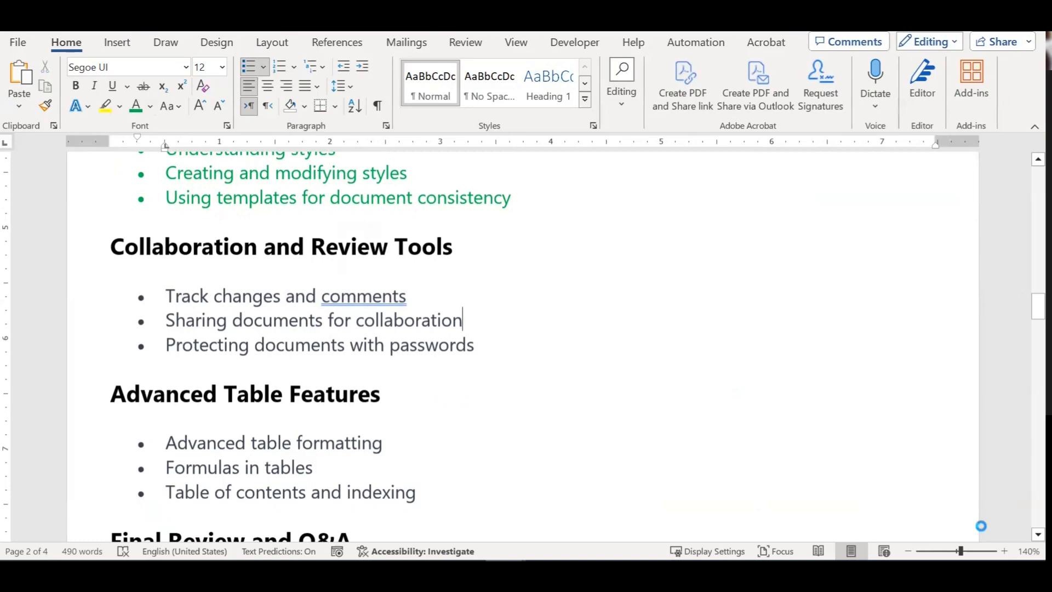
# Step: Generate sample paragraphs with =rand(200,6), filling 28 pages
pyautogui.write('=')
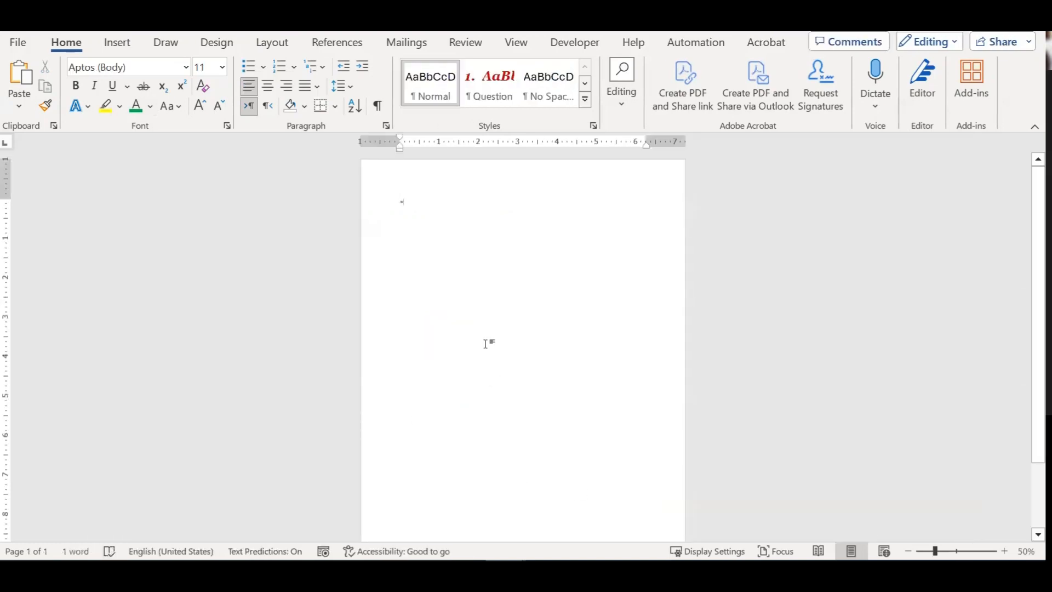
pyautogui.scroll(8, 485, 322)
pyautogui.write('rand(')
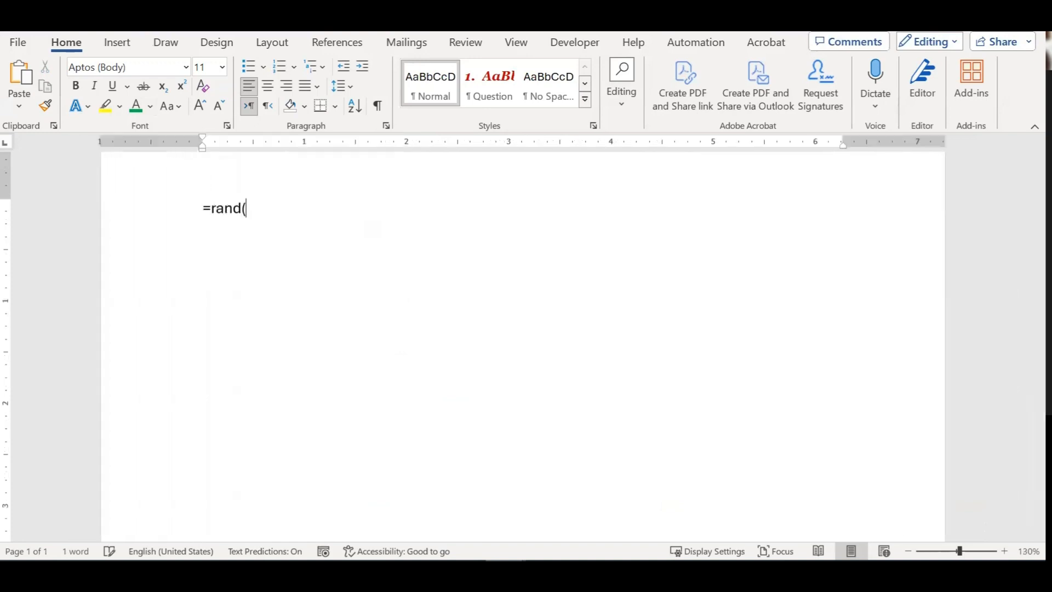
pyautogui.write('5200')
pyautogui.press('Delete')
pyautogui.write(',6)')
pyautogui.press('Return')
pyautogui.scroll(10, 489, 324)
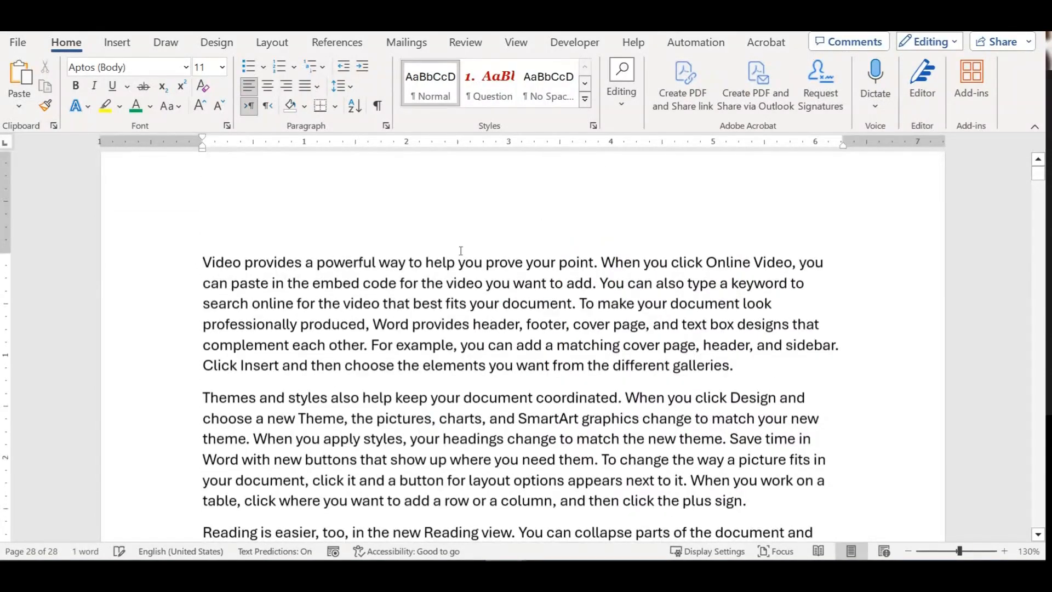
pyautogui.scroll(1, 460, 251)
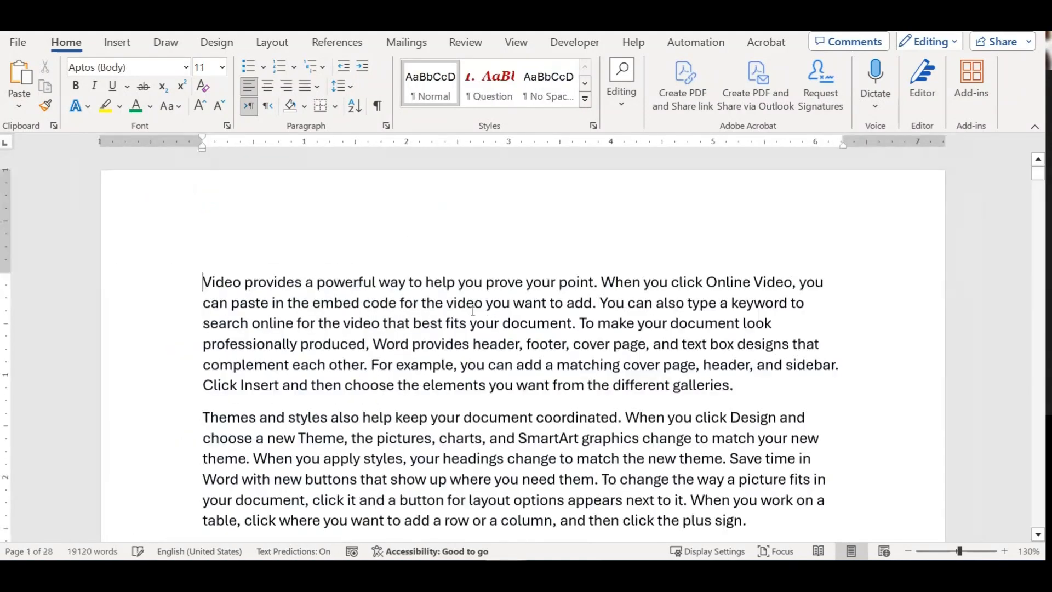
# Step: Select the second paragraph's text from 'To change the way a picture fits' to 'plus sign.'
pyautogui.scroll(-3, 477, 296)
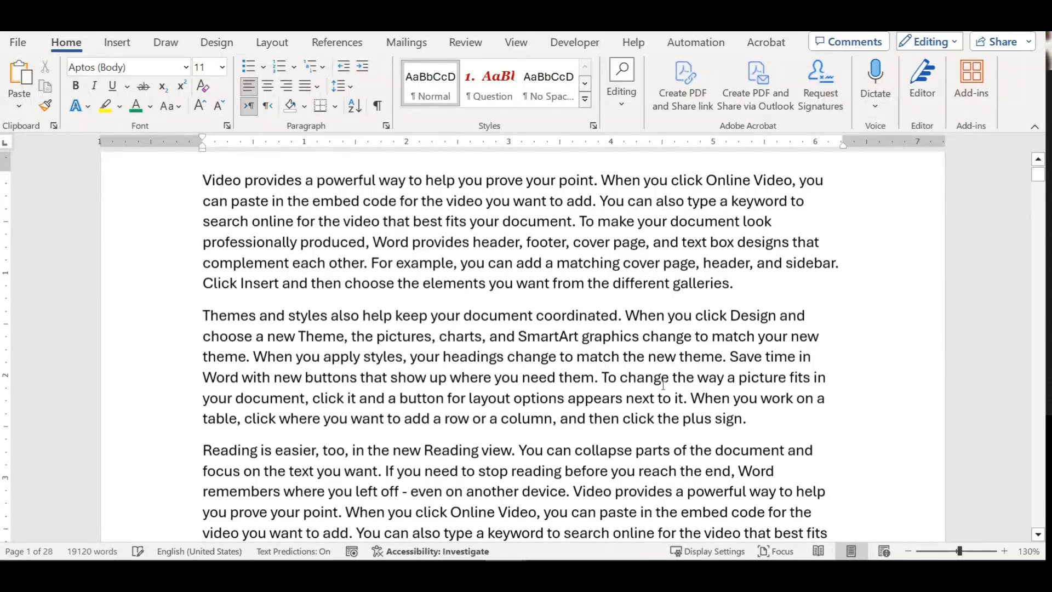
pyautogui.moveTo(602, 374); pyautogui.dragTo(748, 416)
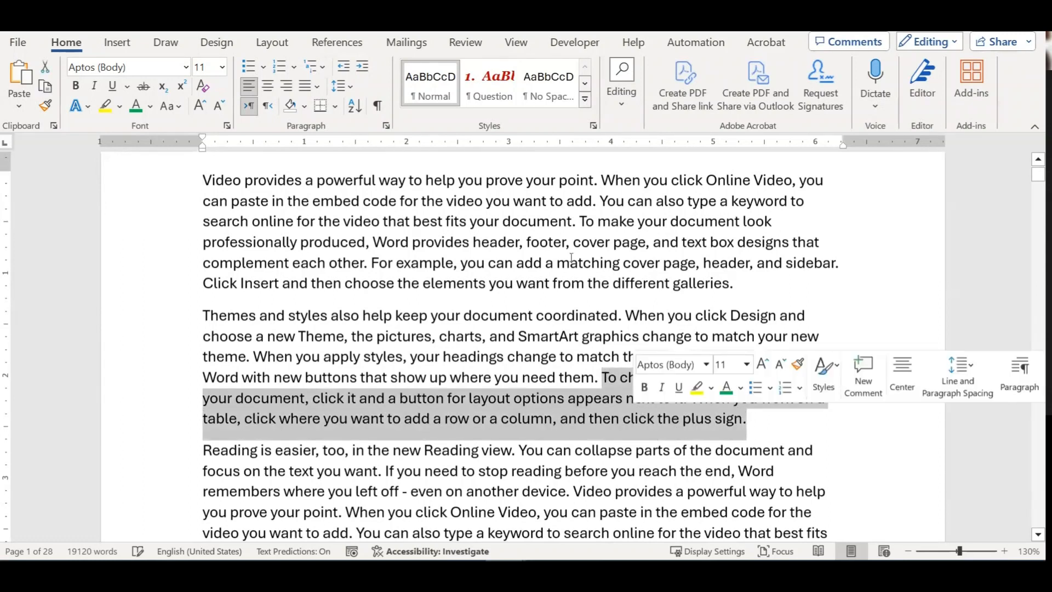
pyautogui.click(126, 46)
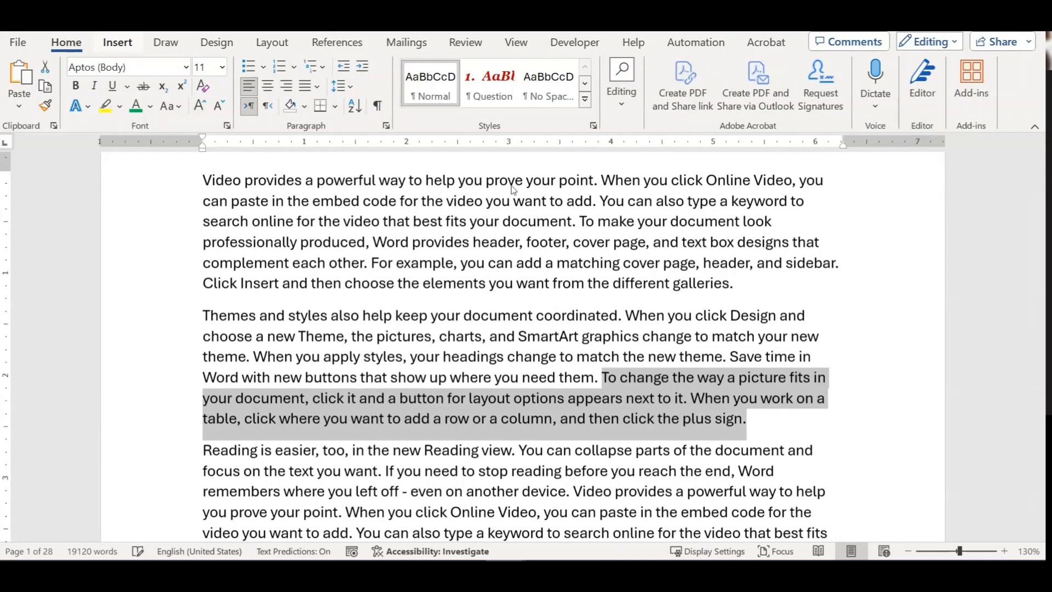
# Step: Post the comment 'Explain with some more examples' on the picture and table sentences, fixing the 'eamples' typo
pyautogui.click(525, 88)
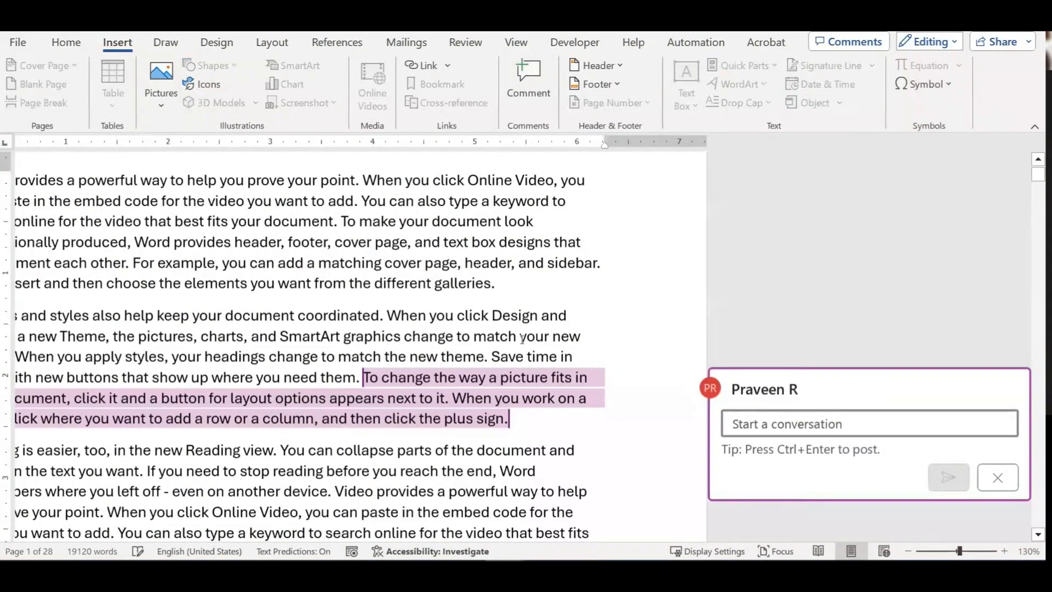
pyautogui.click(749, 423)
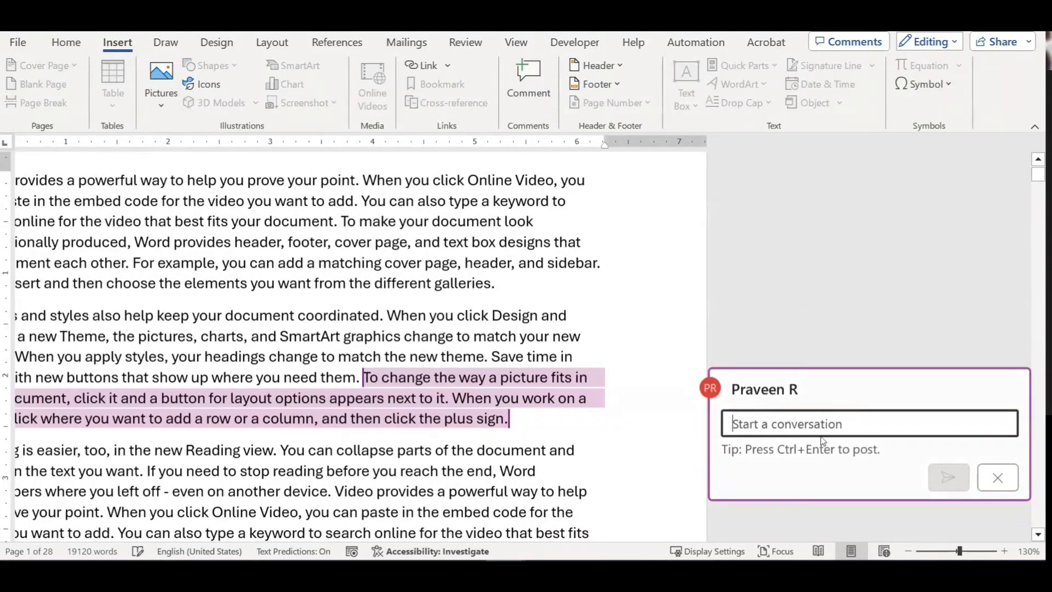
pyautogui.write('Explain ')
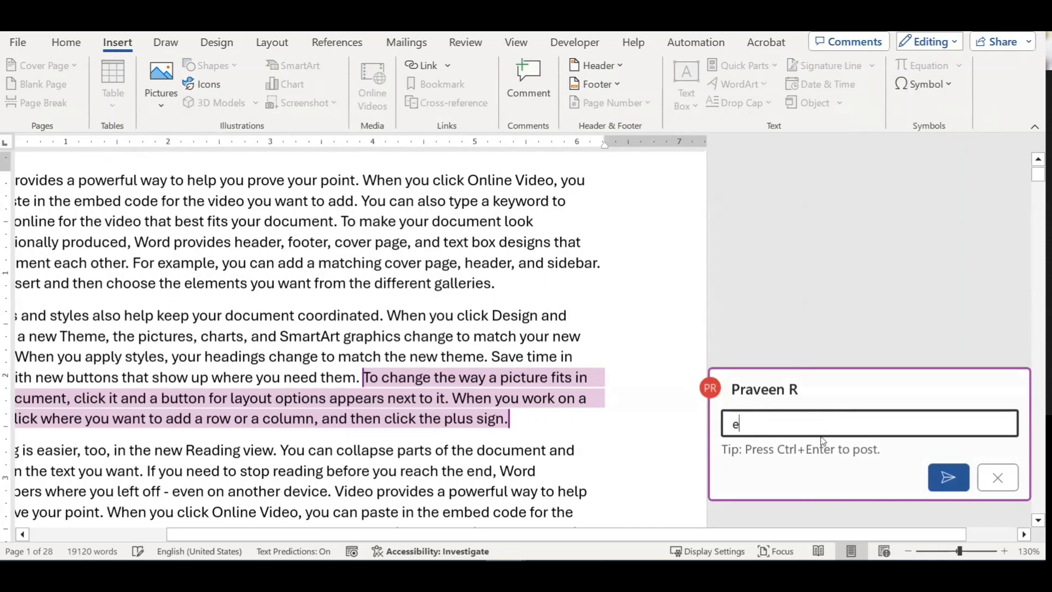
pyautogui.write('with some more e')
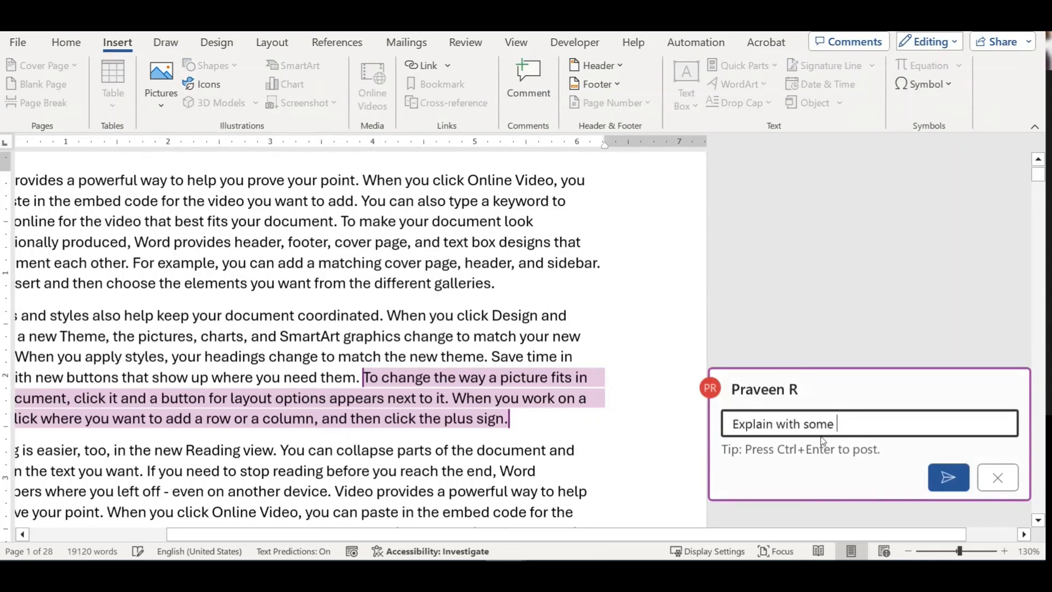
pyautogui.write('amples')
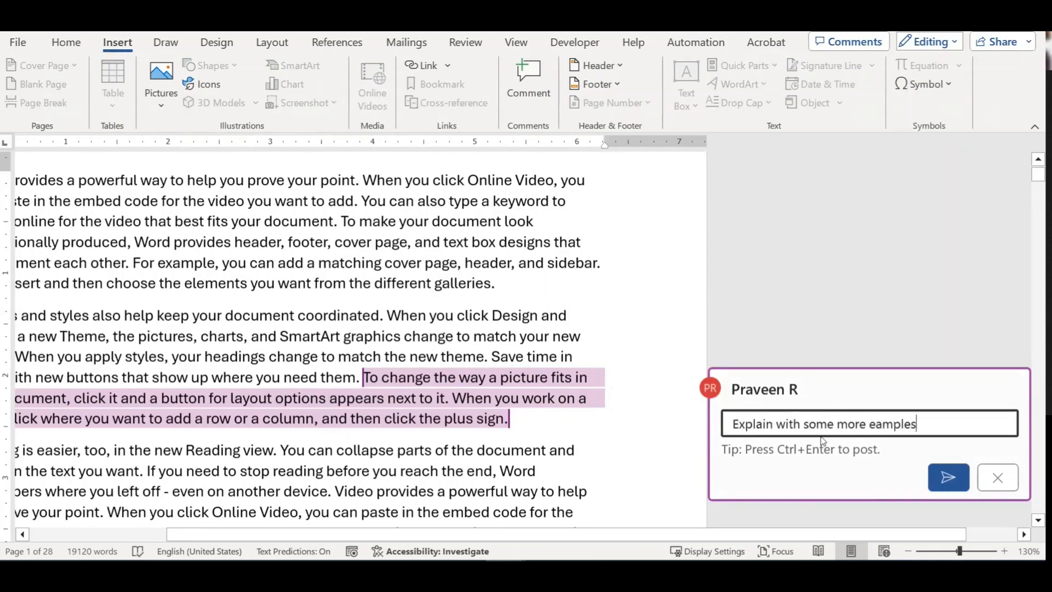
pyautogui.hotkey('ctrl', 'Left')
pyautogui.write('x')
pyautogui.press('End')
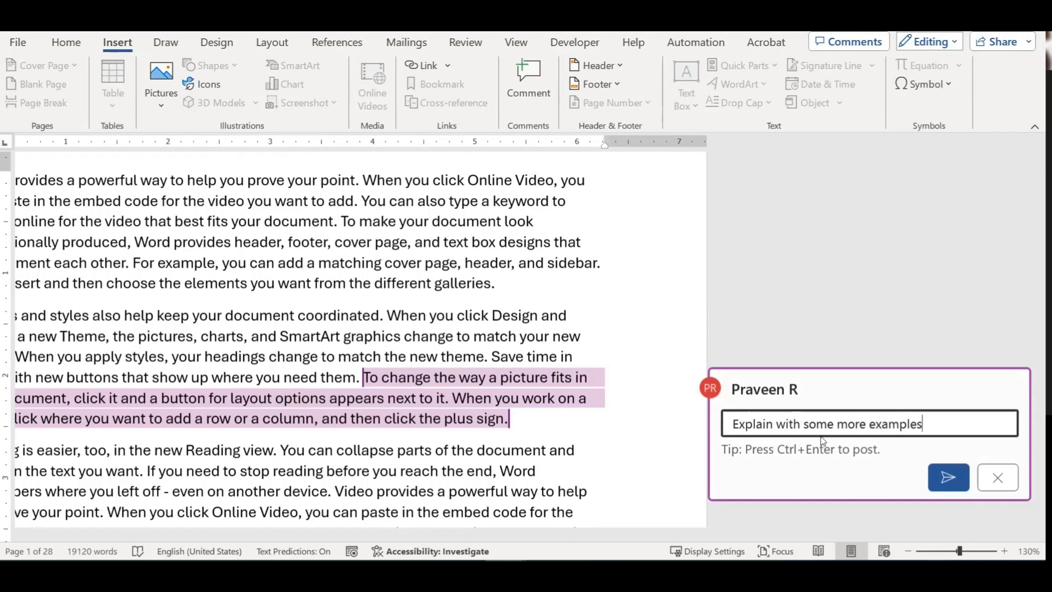
pyautogui.click(947, 478)
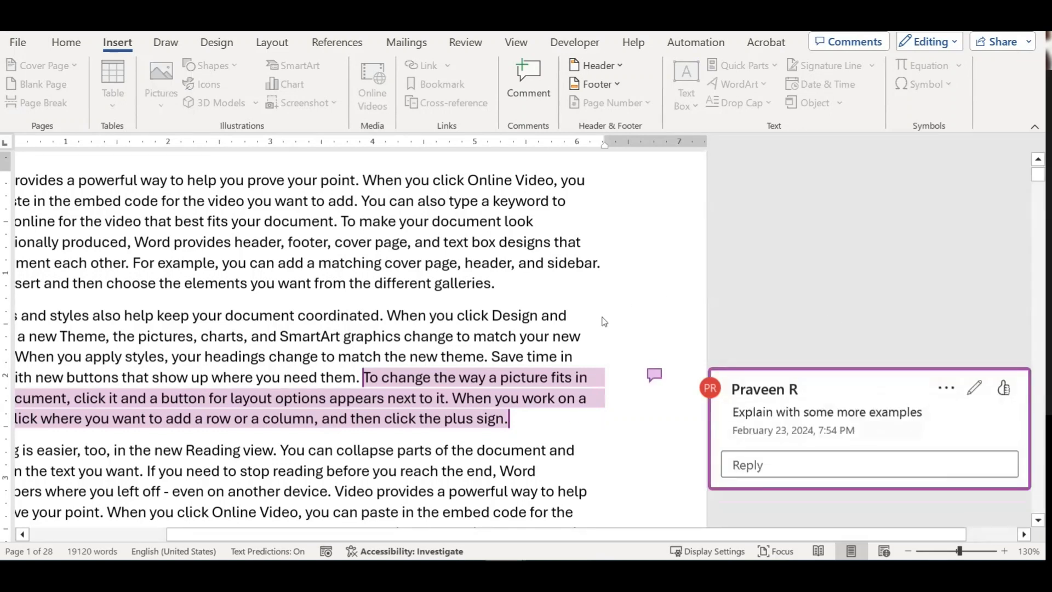
pyautogui.click(560, 336)
pyautogui.click(386, 402)
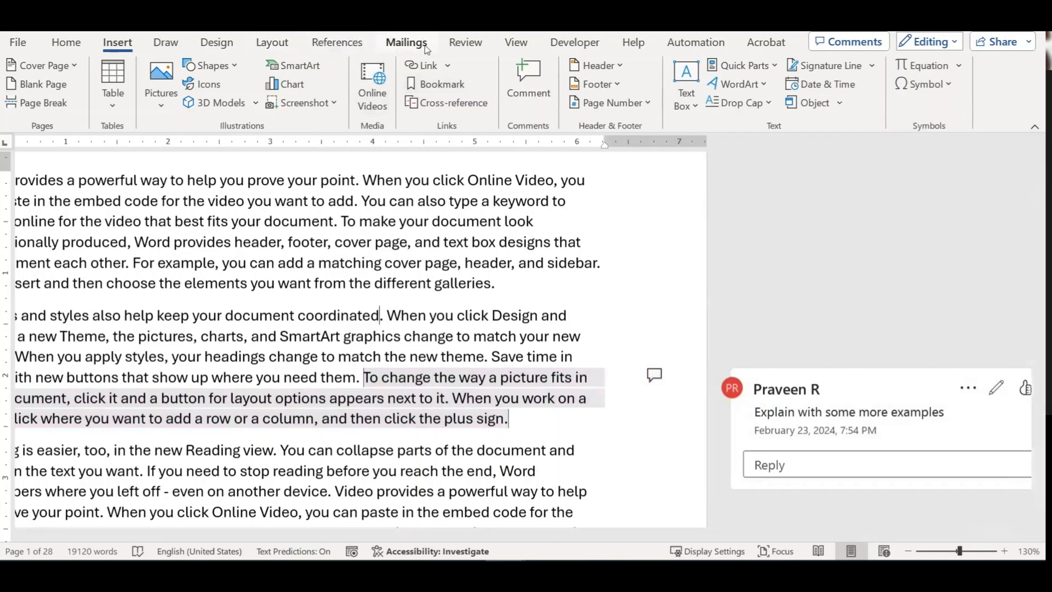
# Step: Switch to the Review tab and scroll down through the document
pyautogui.click(454, 49)
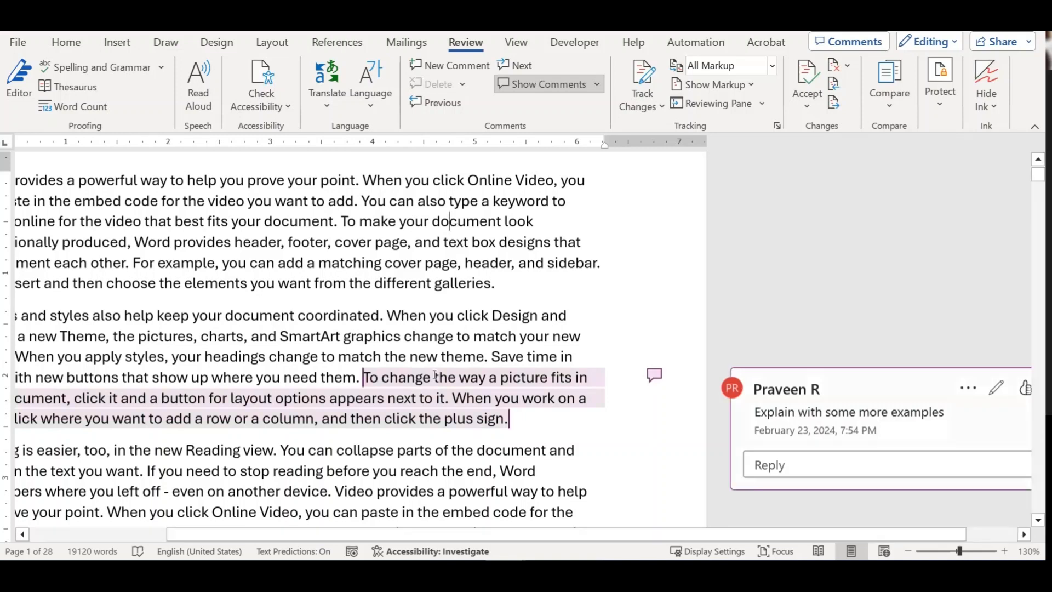
pyautogui.scroll(-4, 449, 221)
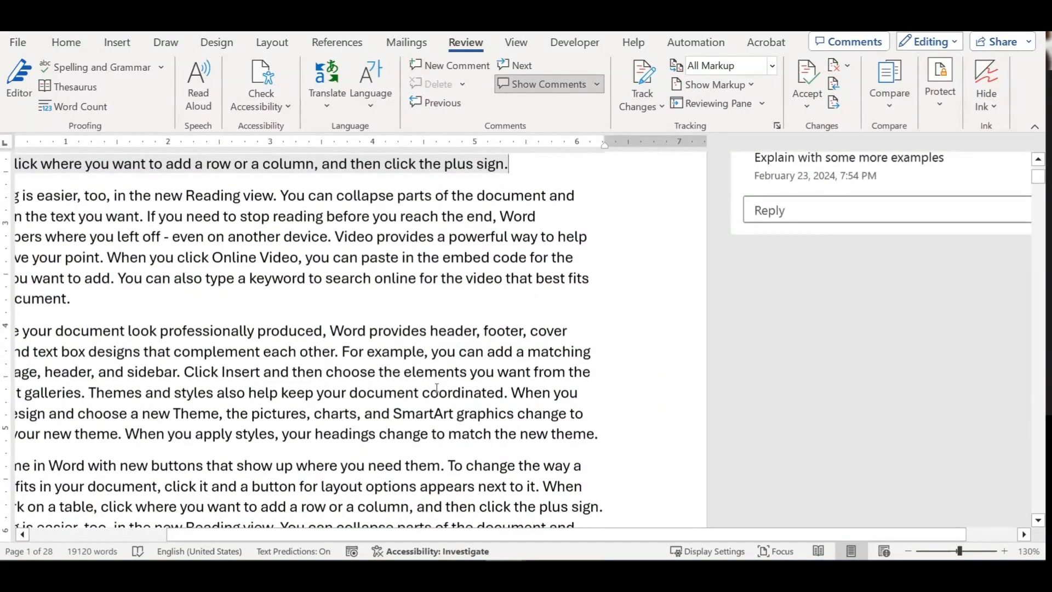
pyautogui.scroll(-3, 436, 387)
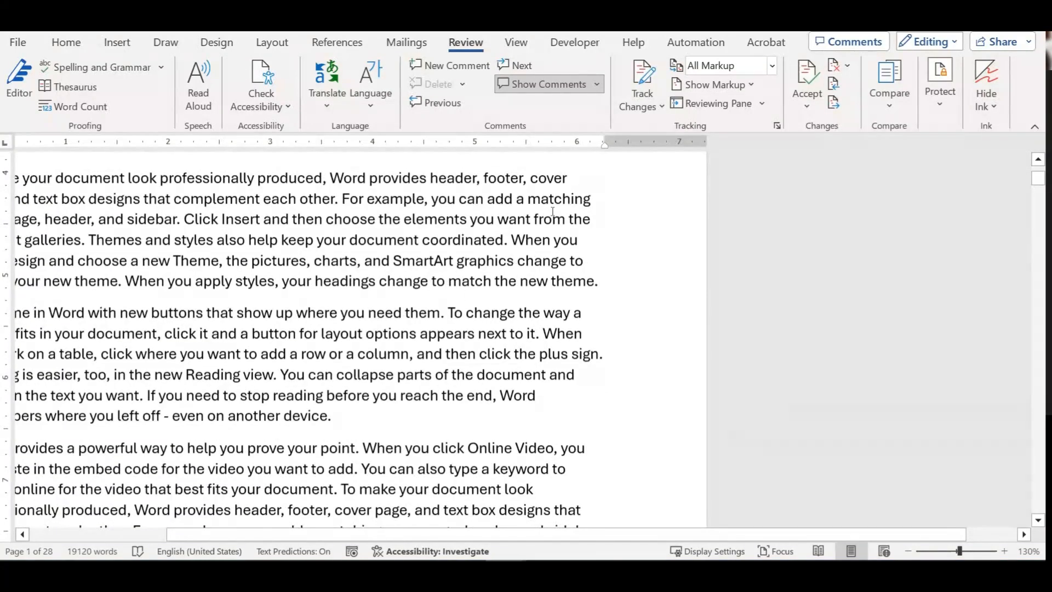
# Step: Turn on Track Changes and delete the 'If you need to stop reading…' sentence
pyautogui.click(641, 78)
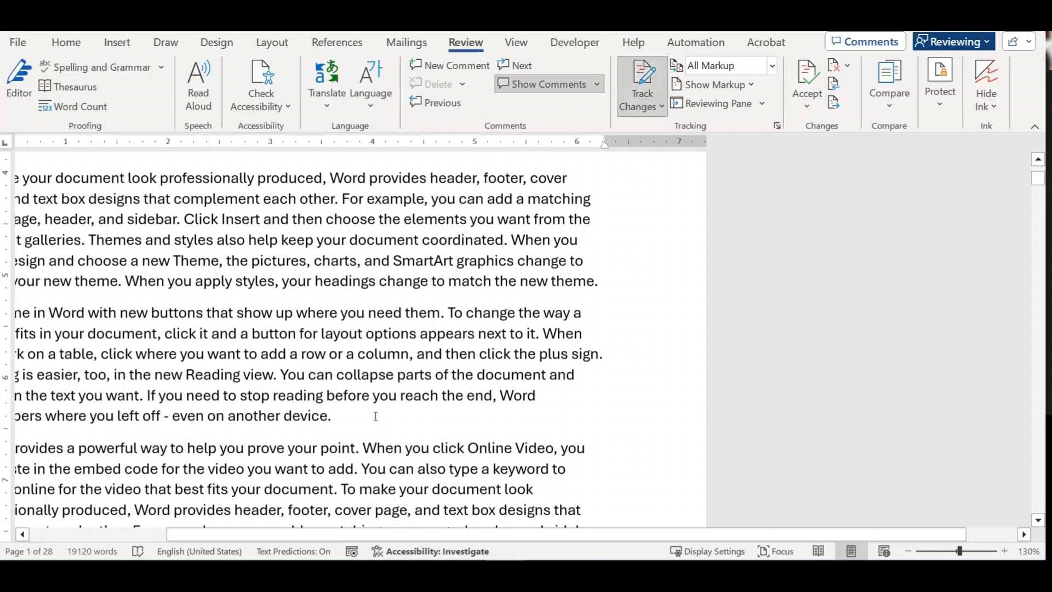
pyautogui.moveTo(280, 418); pyautogui.dragTo(147, 395)
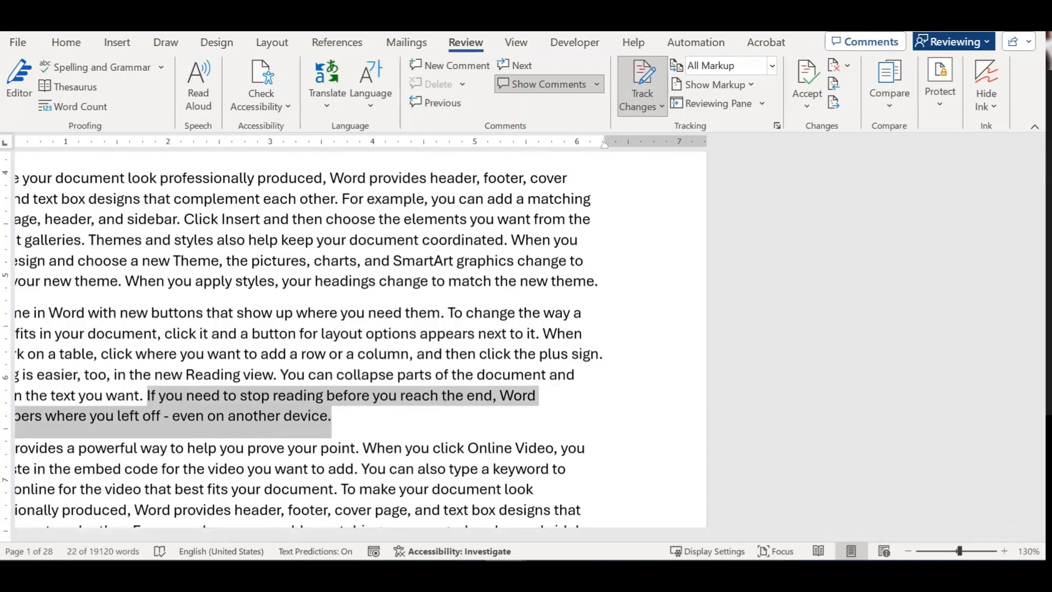
pyautogui.press('Delete')
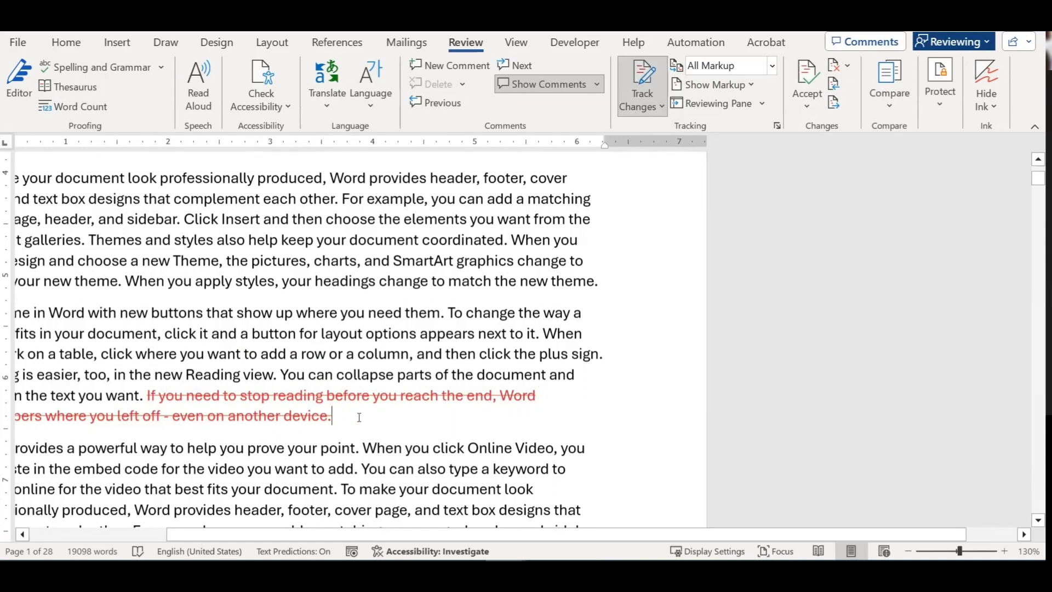
# Step: Bold the words 'cover page' as a tracked change and dismiss the revisions tip
pyautogui.scroll(-3, 361, 416)
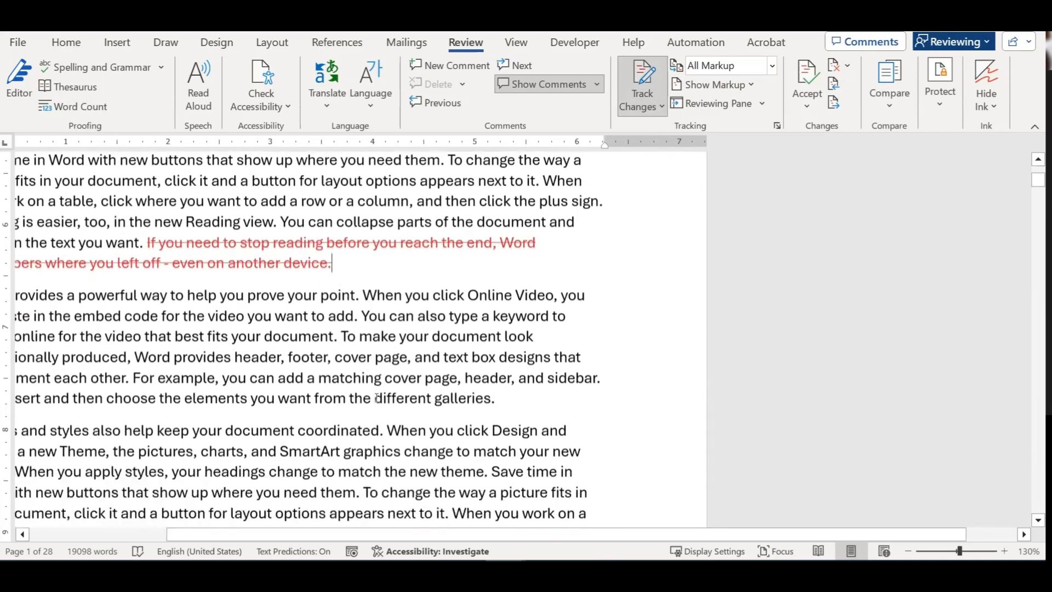
pyautogui.moveTo(335, 357); pyautogui.dragTo(408, 358)
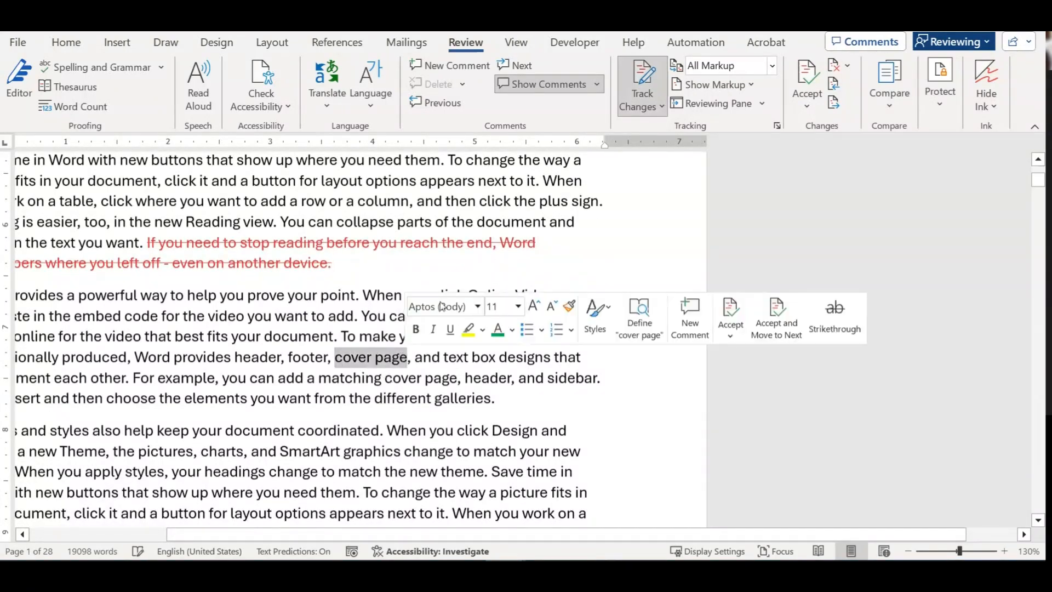
pyautogui.click(67, 42)
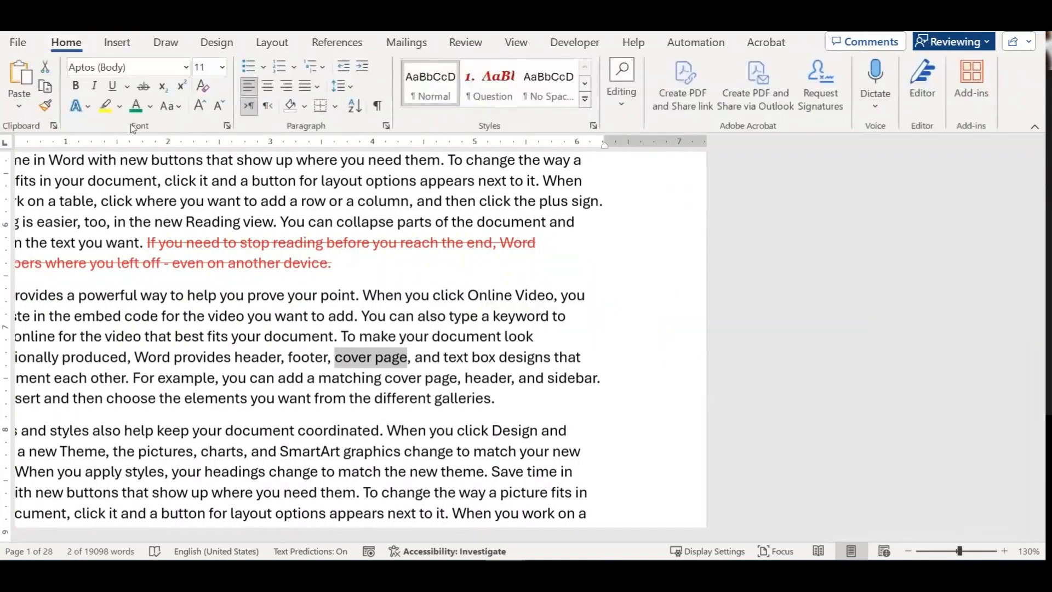
pyautogui.click(75, 86)
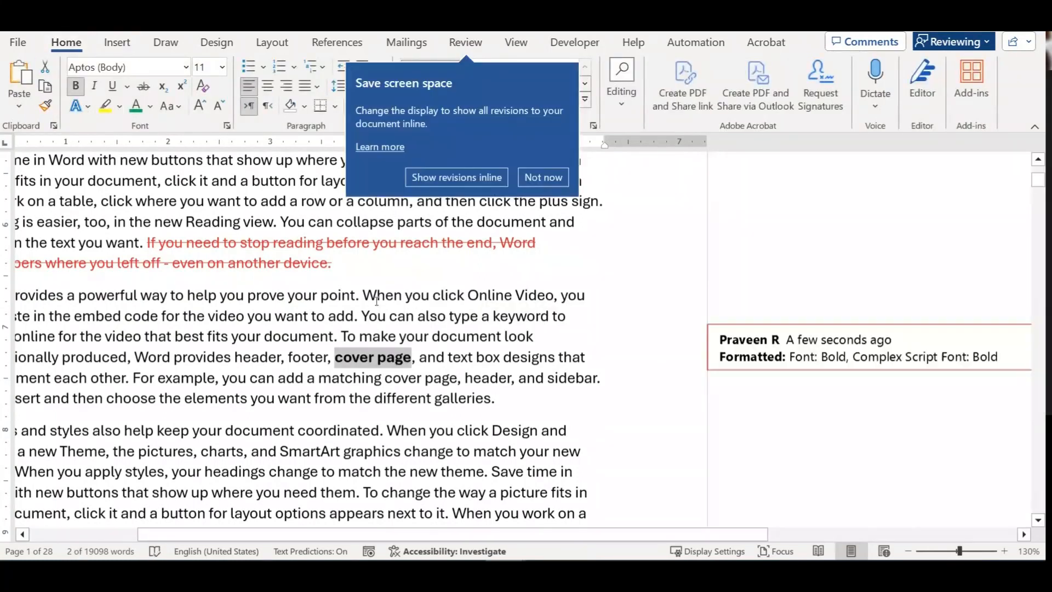
pyautogui.click(377, 300)
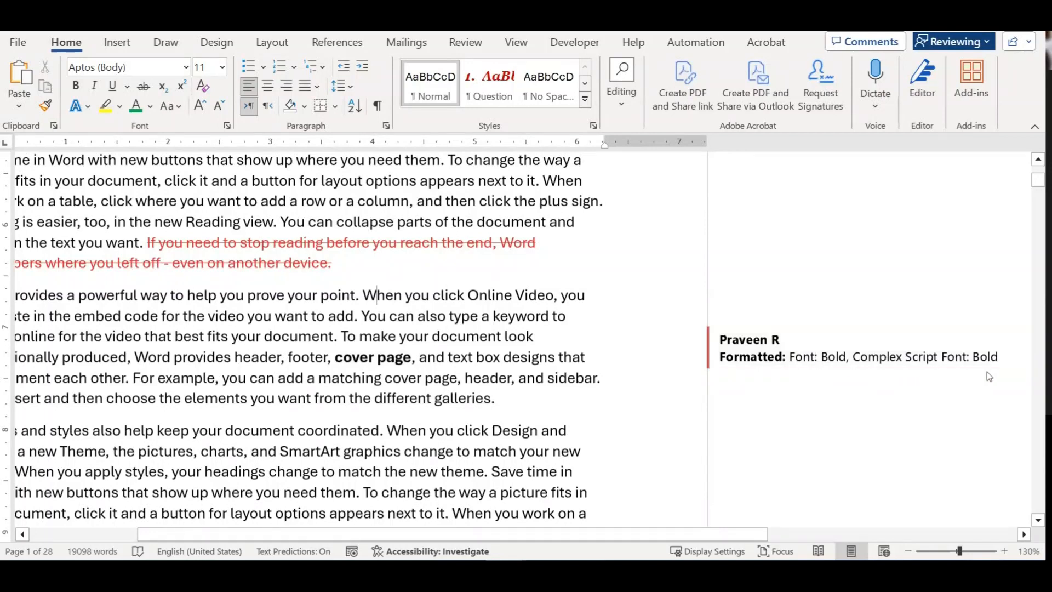
pyautogui.click(499, 378)
pyautogui.scroll(-1, 530, 377)
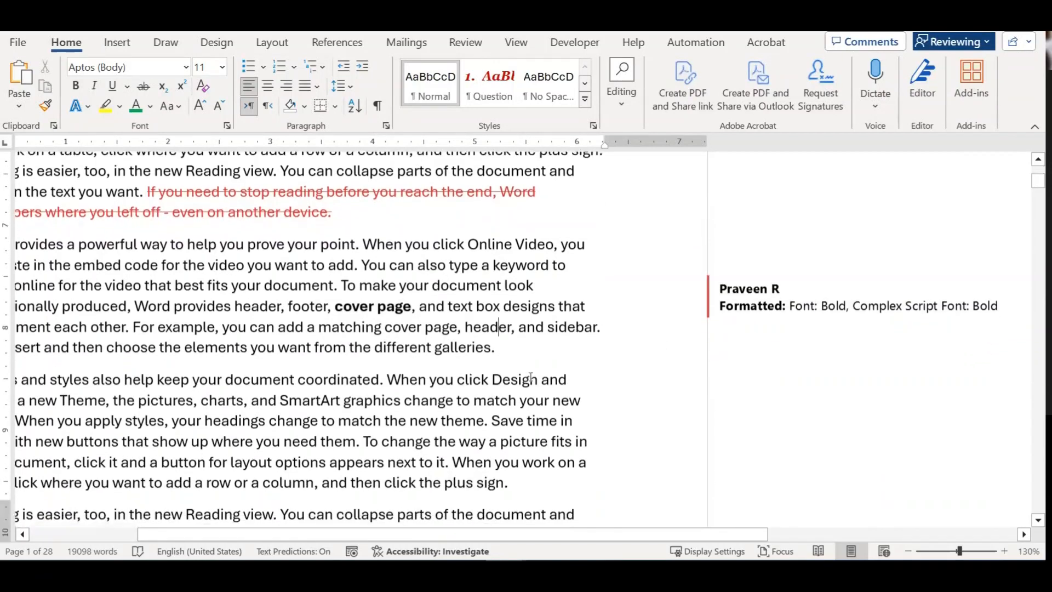
pyautogui.scroll(-2, 531, 377)
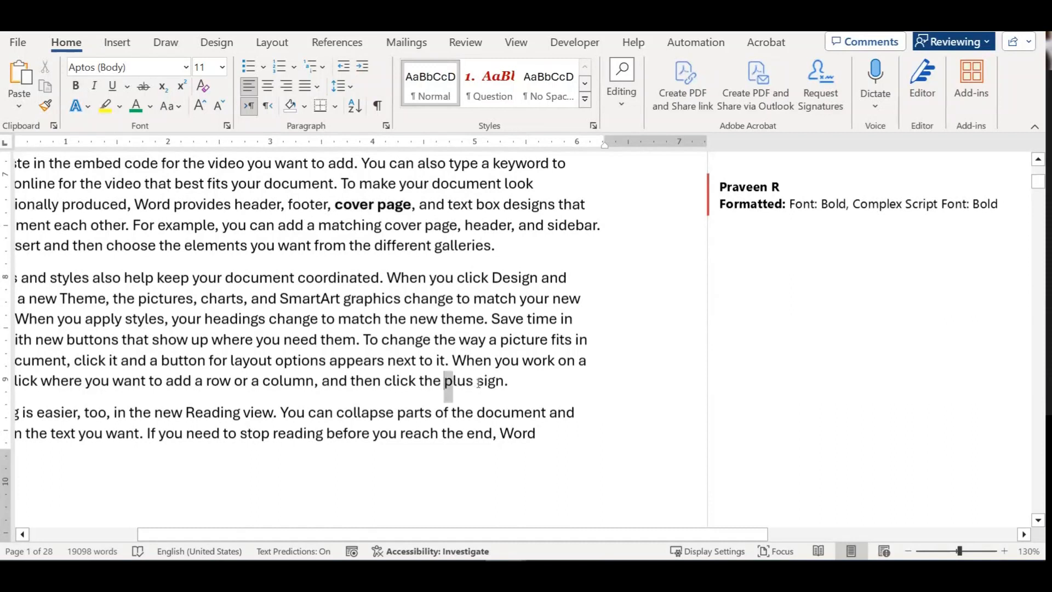
# Step: Replace 'plus sign' with '+' as a tracked change and switch to the Review tab
pyautogui.moveTo(478, 382); pyautogui.dragTo(503, 384)
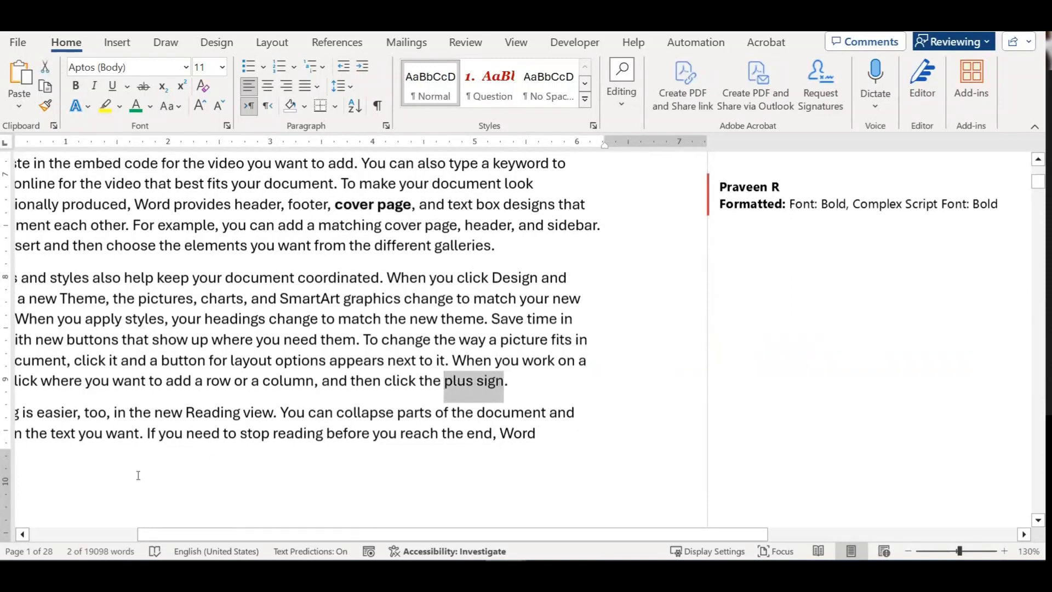
pyautogui.write('+')
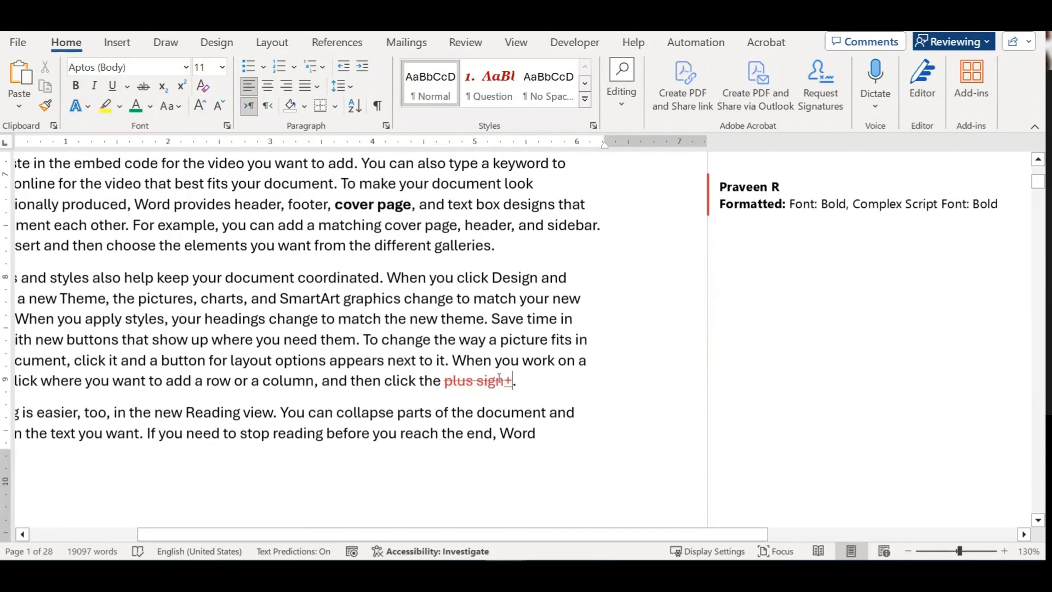
pyautogui.moveTo(499, 377)
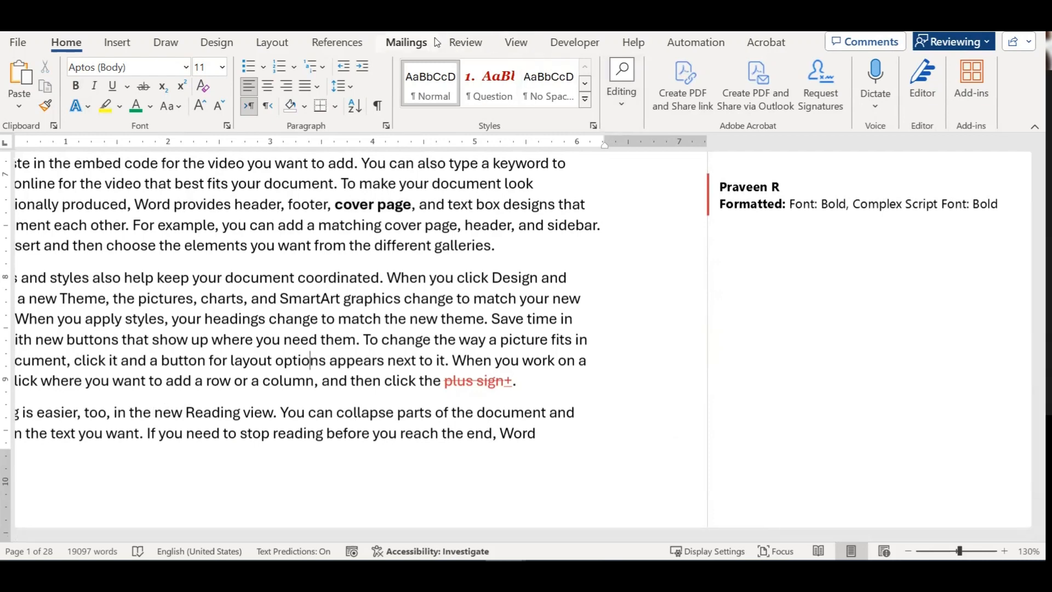
pyautogui.click(465, 43)
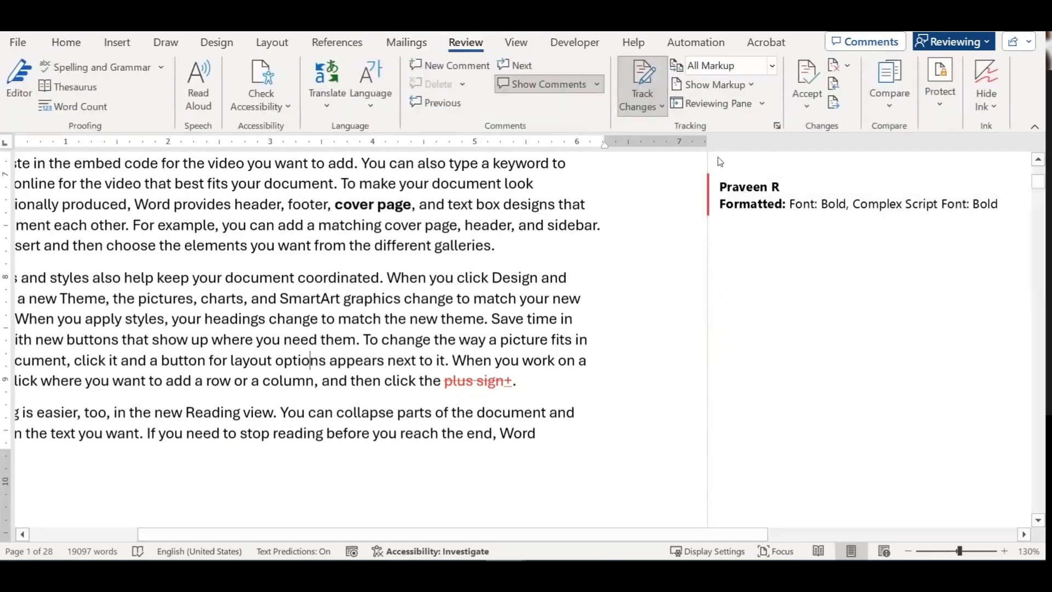
# Step: Accept the bold 'cover page' formatting, the 'plus sign' deletion and the inserted '+'
pyautogui.click(457, 380)
pyautogui.click(540, 342)
pyautogui.click(467, 380)
pyautogui.click(873, 214)
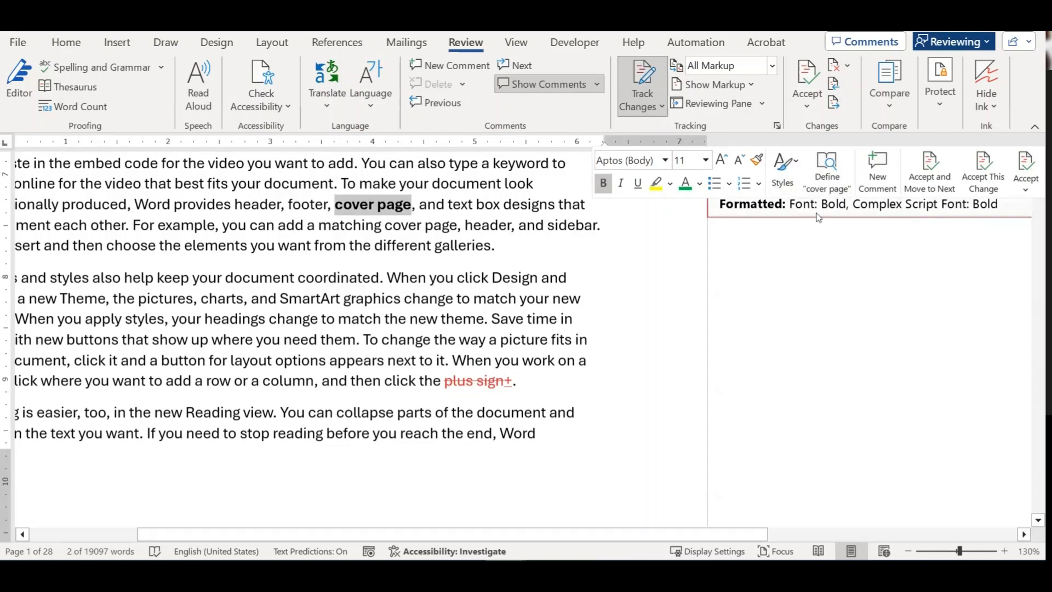
pyautogui.click(929, 172)
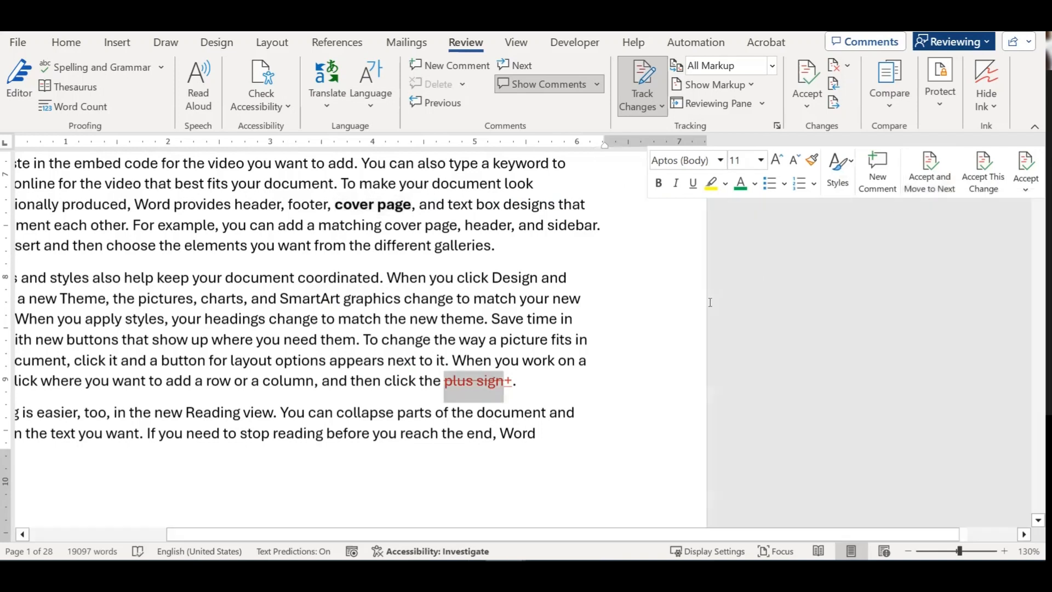
pyautogui.click(929, 171)
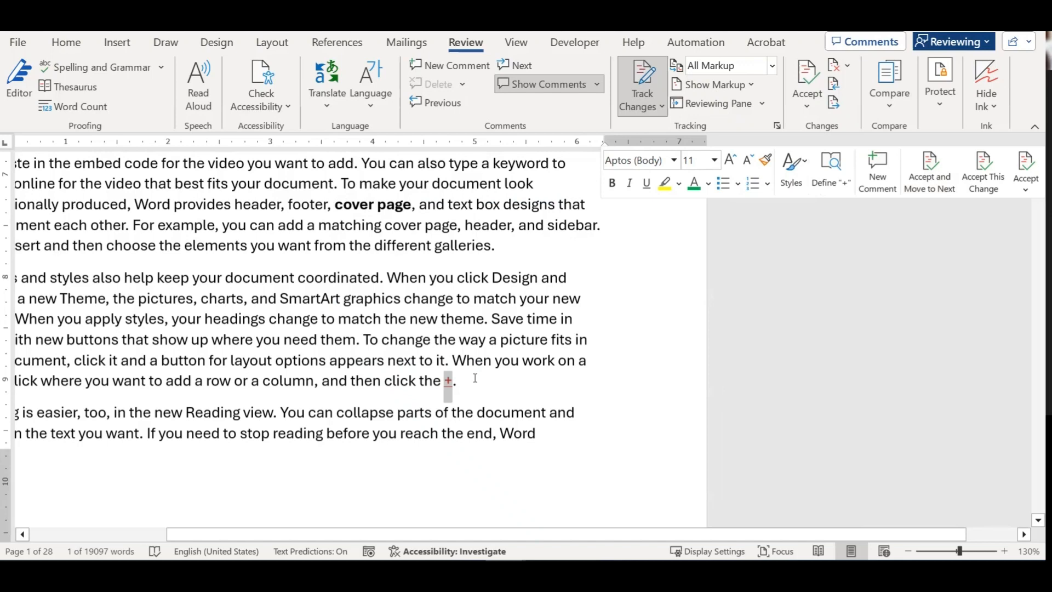
pyautogui.click(975, 174)
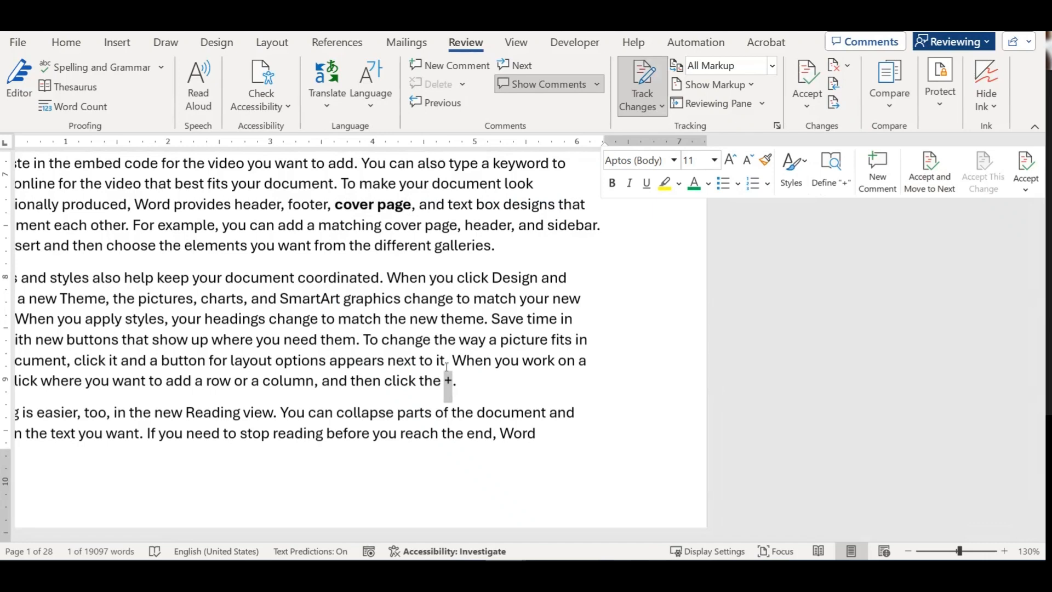
pyautogui.scroll(2, 447, 367)
pyautogui.click(408, 327)
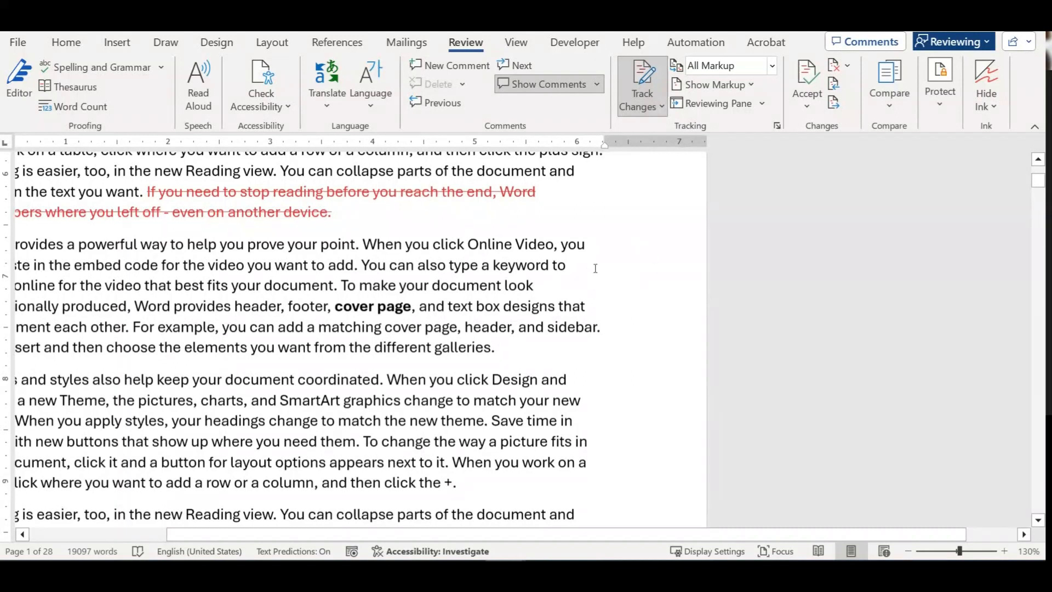
# Step: Set Display for Review to No Markup to view the clean text
pyautogui.scroll(2, 364, 299)
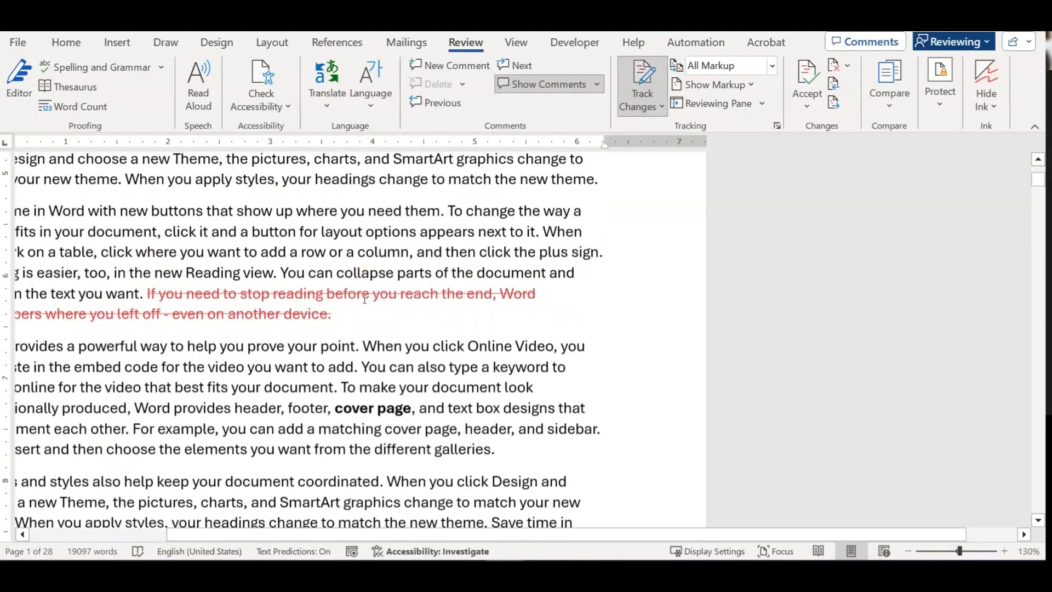
pyautogui.moveTo(418, 286)
pyautogui.click(769, 66)
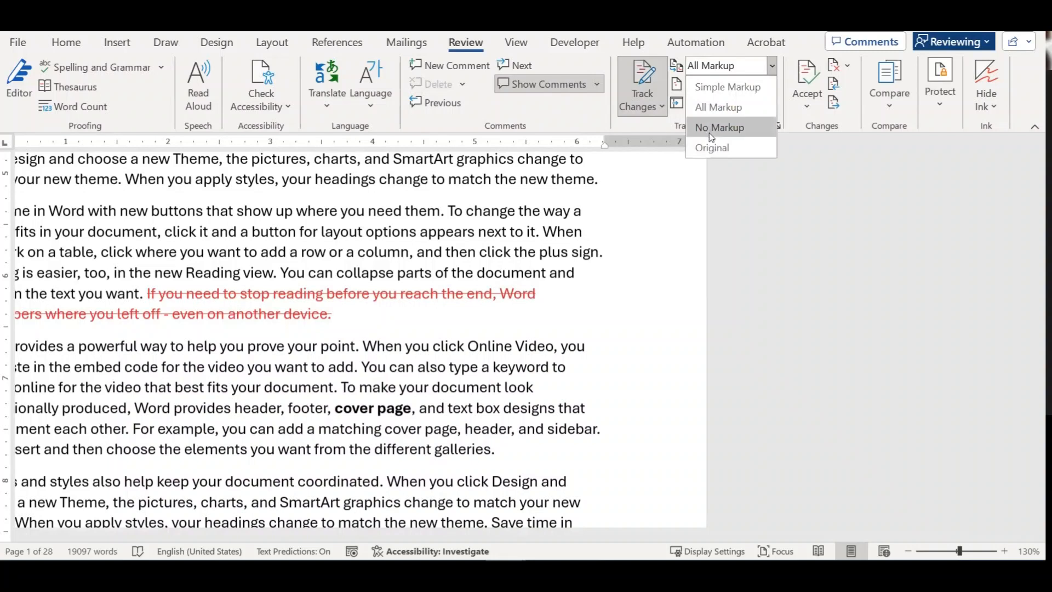
pyautogui.click(712, 128)
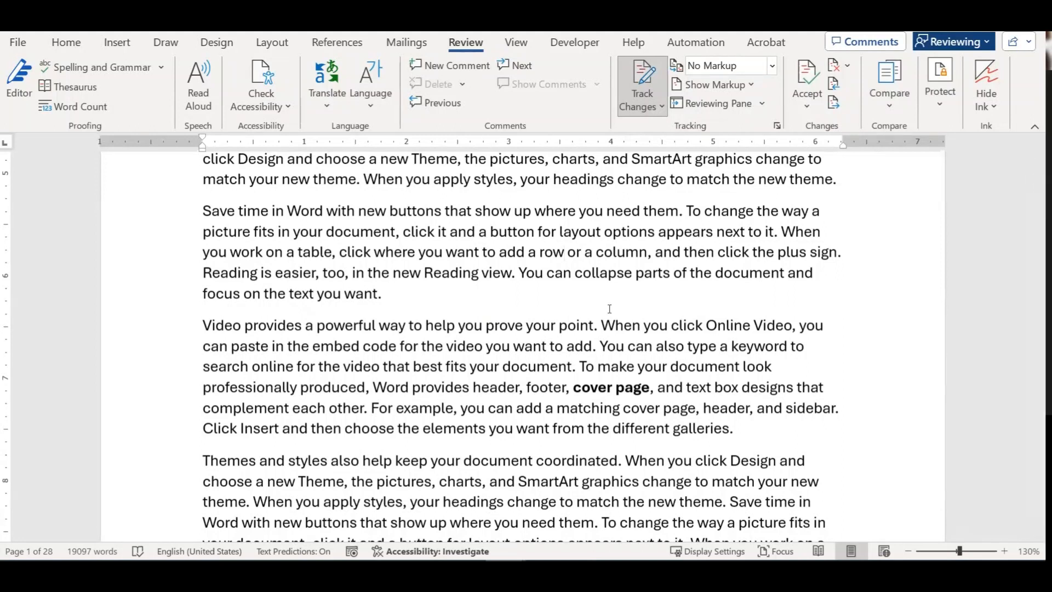
# Step: Inspect the Show Markup options unchanged, then set Display for Review to Simple Markup
pyautogui.click(729, 81)
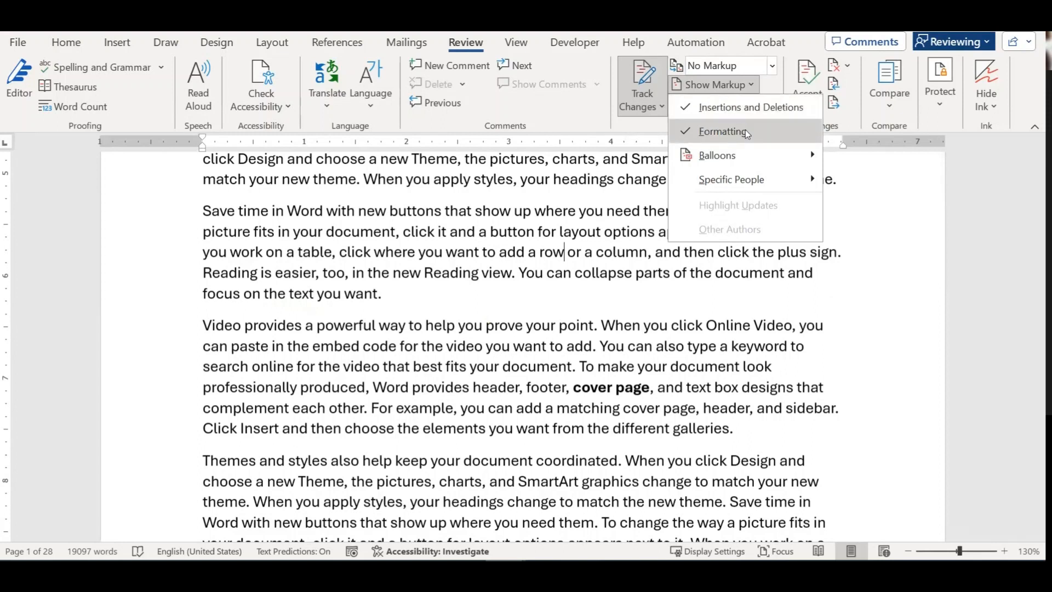
pyautogui.moveTo(741, 144)
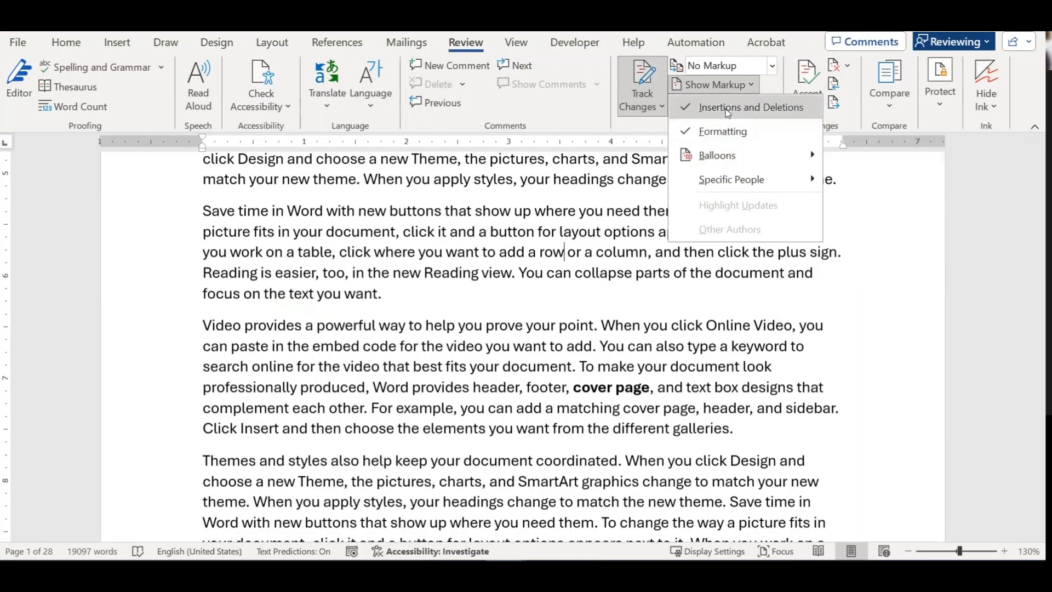
pyautogui.moveTo(751, 187)
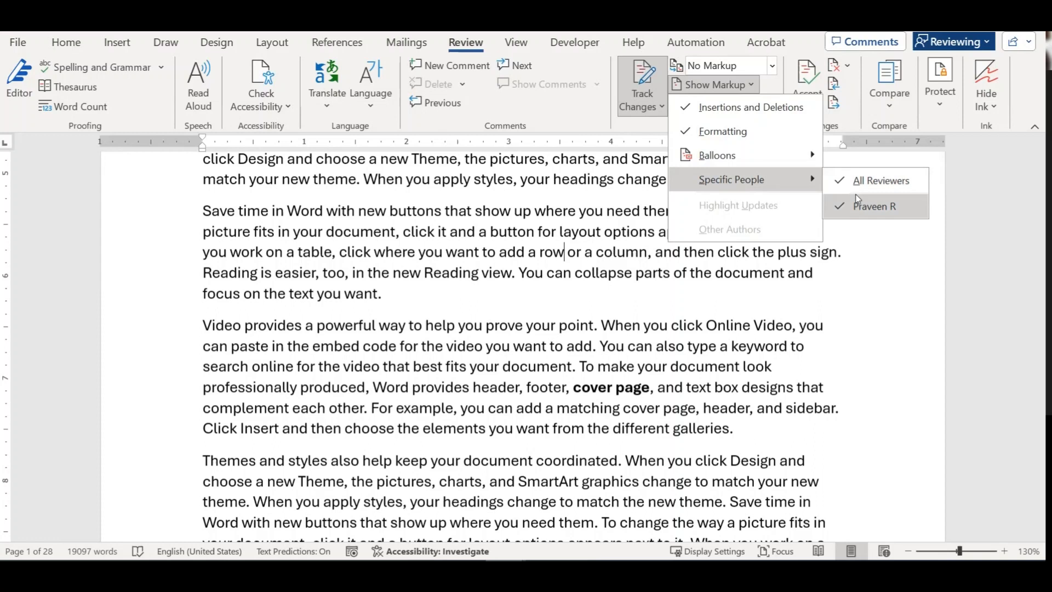
pyautogui.click(575, 346)
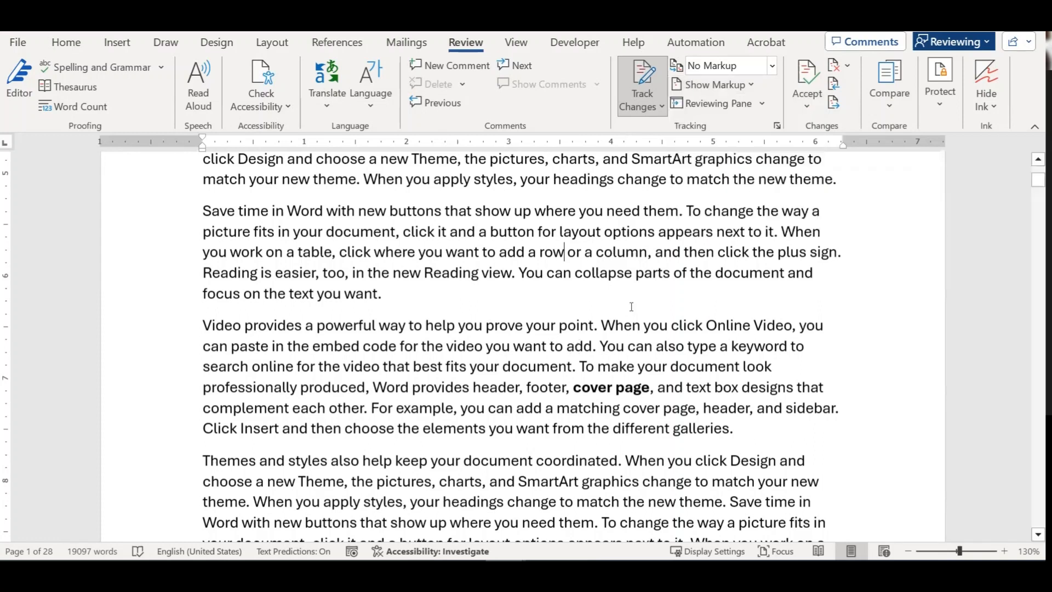
pyautogui.click(772, 66)
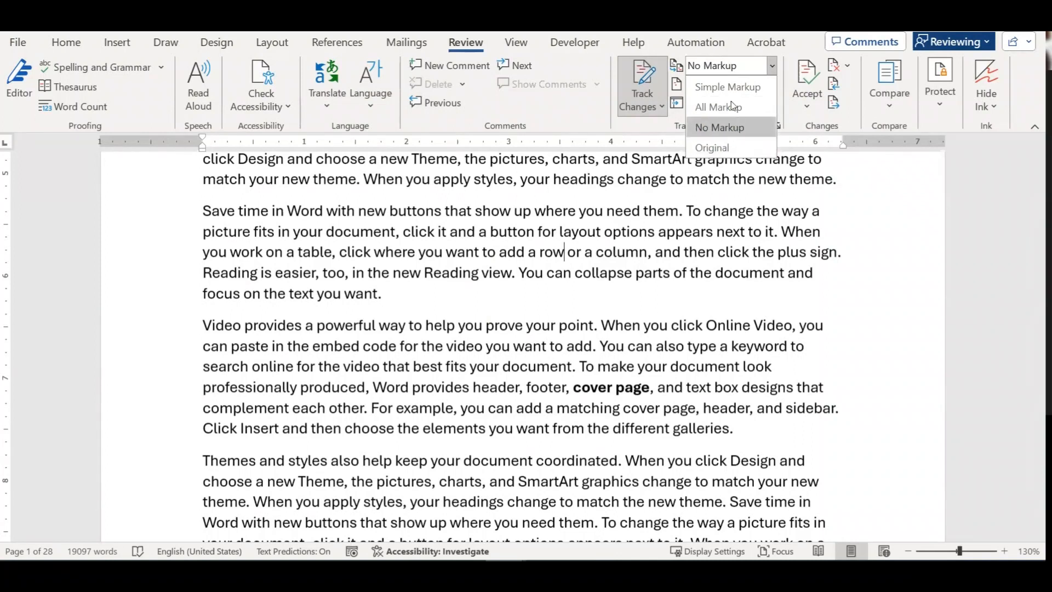
pyautogui.click(726, 86)
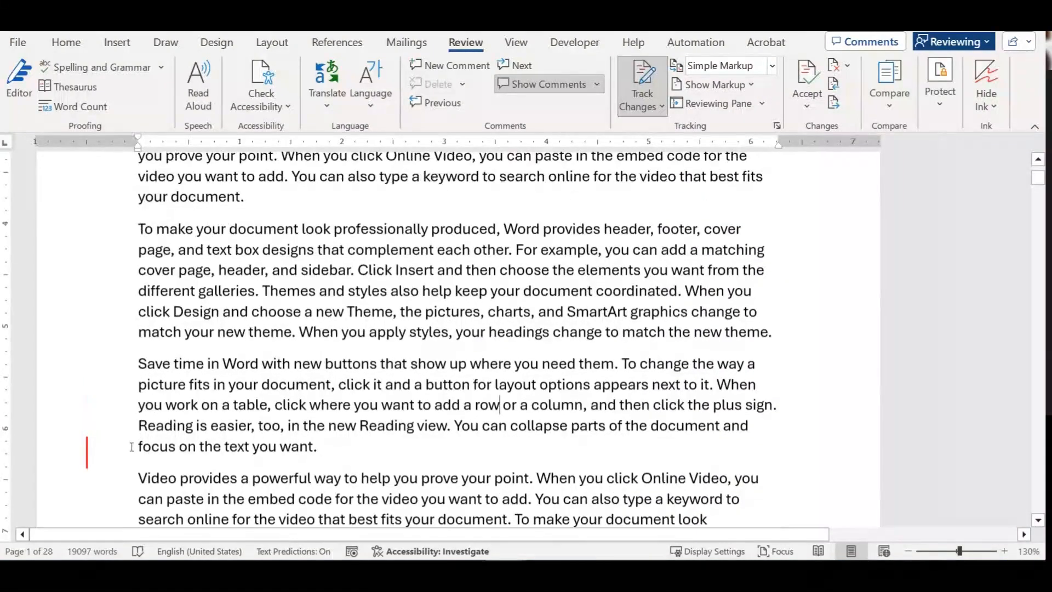
# Step: Set Display for Review to All Markup, then reopen the list and close it unchanged
pyautogui.scroll(-2, 92, 454)
pyautogui.scroll(-5, 92, 453)
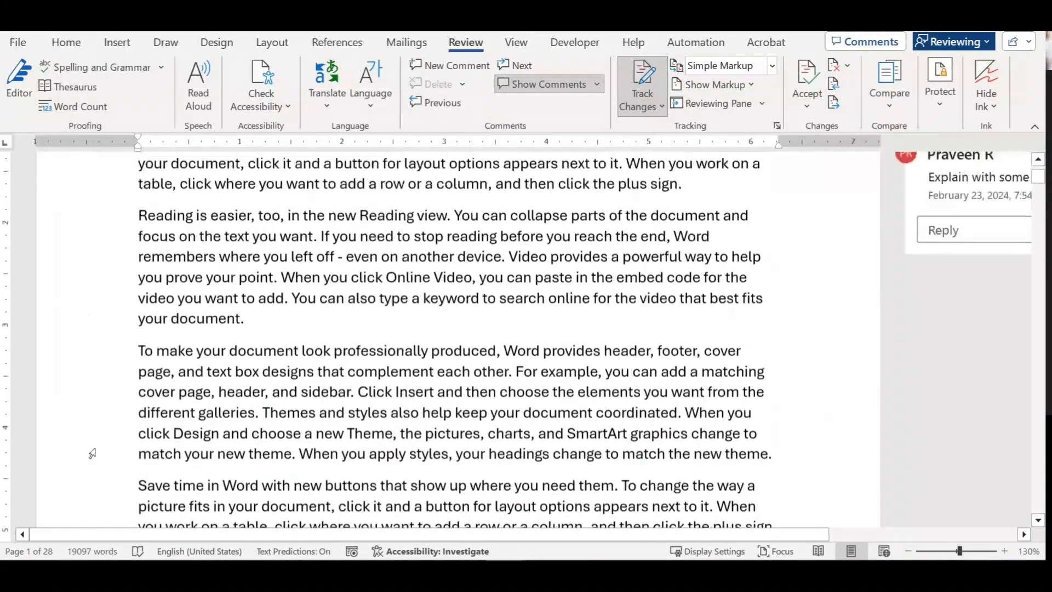
pyautogui.scroll(4, 92, 453)
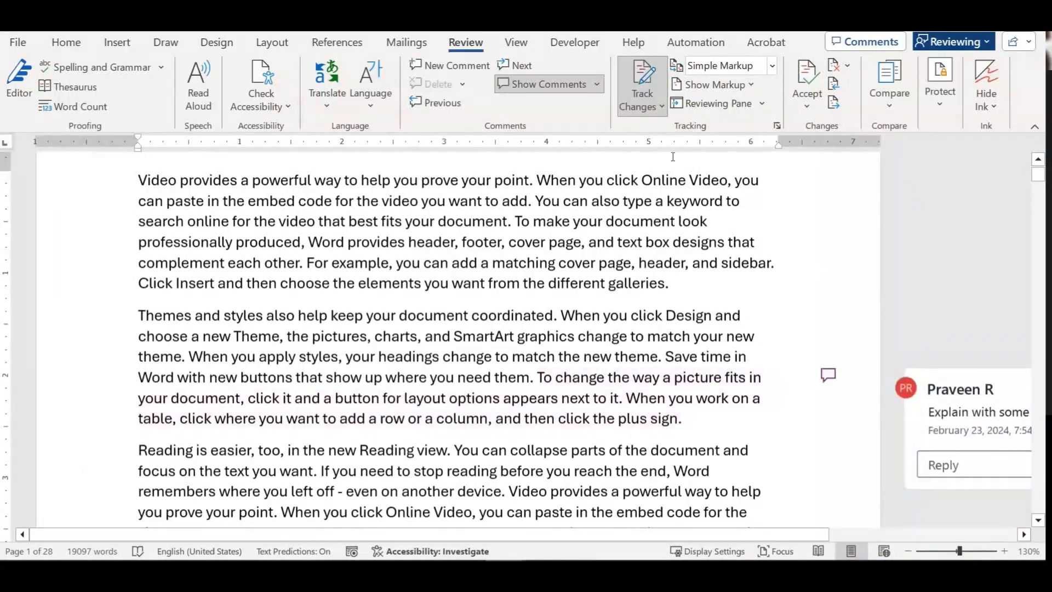
pyautogui.click(771, 66)
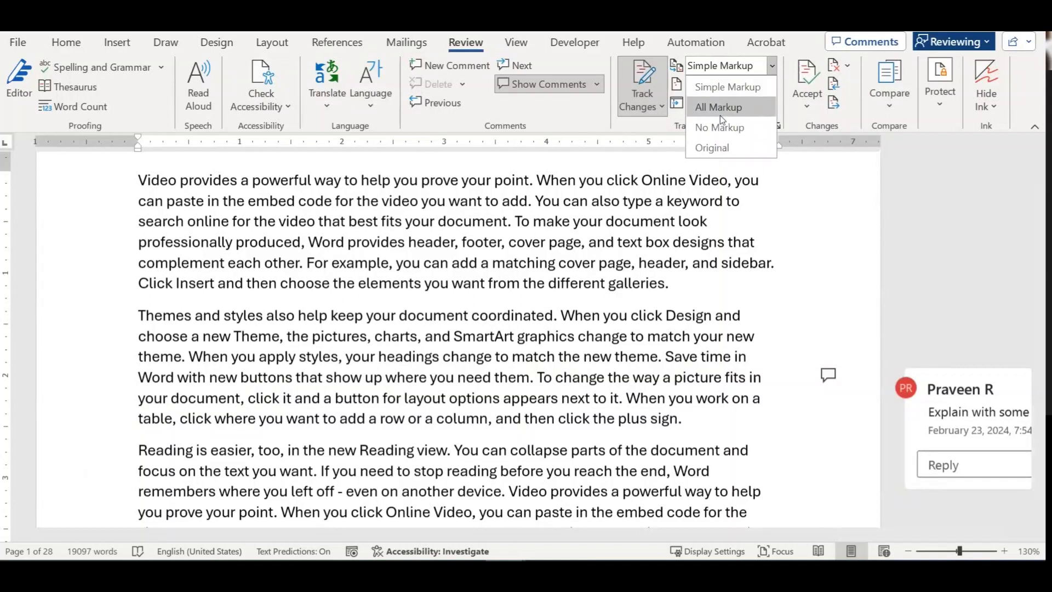
pyautogui.click(720, 108)
pyautogui.scroll(-3, 896, 340)
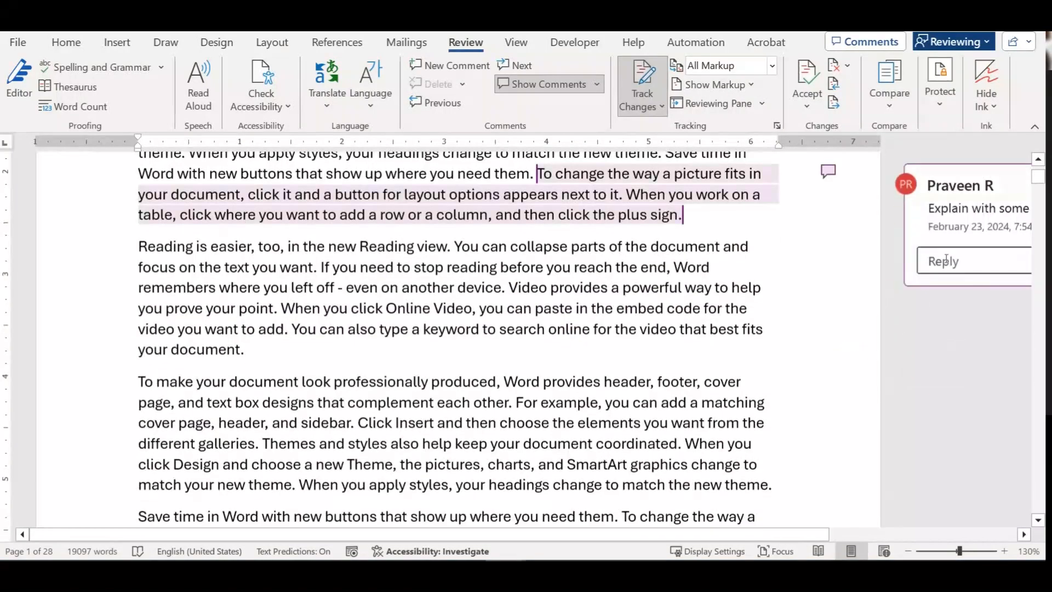
pyautogui.click(772, 66)
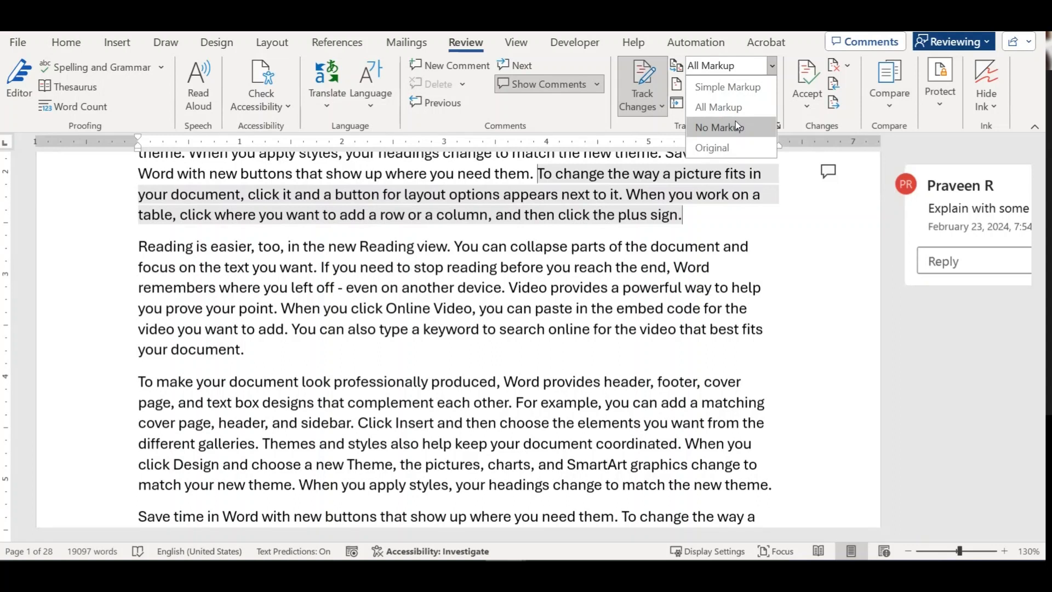
pyautogui.click(569, 352)
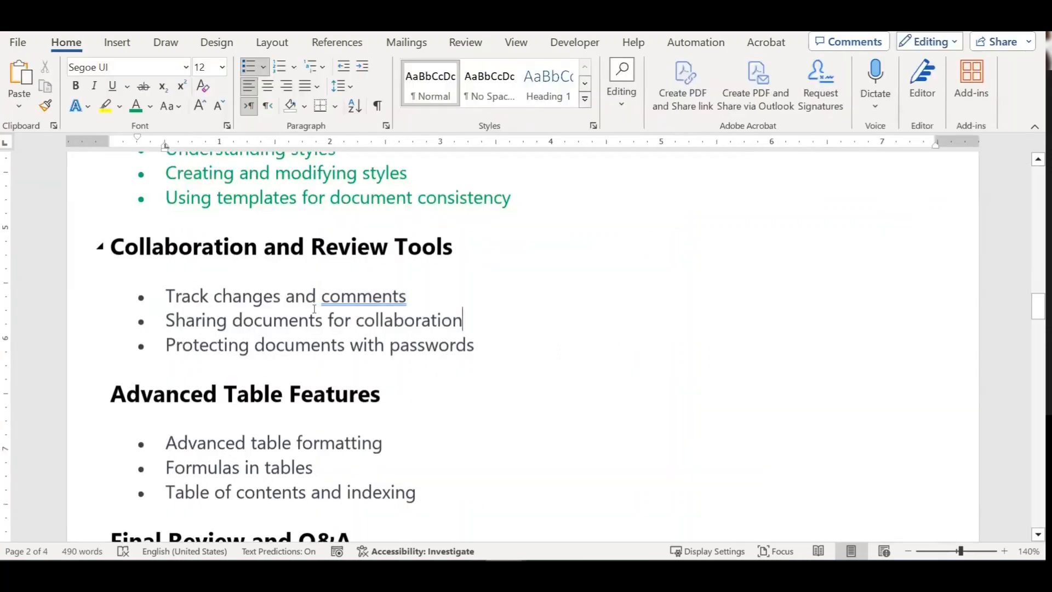
# Step: Apply green font colour to the 'Track changes and comments' outline item
pyautogui.moveTo(461, 321); pyautogui.dragTo(268, 316)
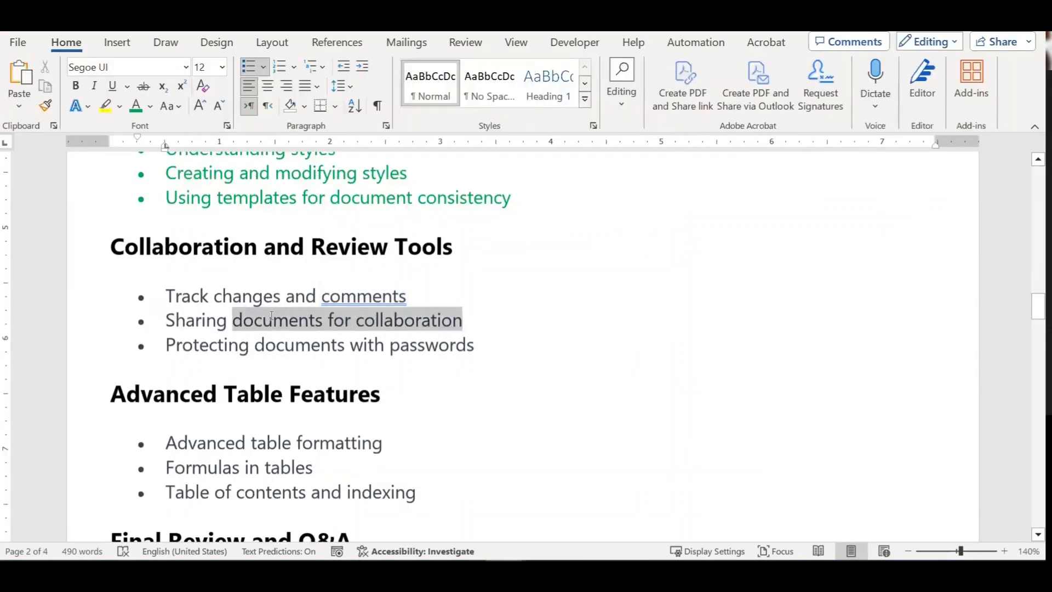
pyautogui.moveTo(166, 296); pyautogui.dragTo(412, 295)
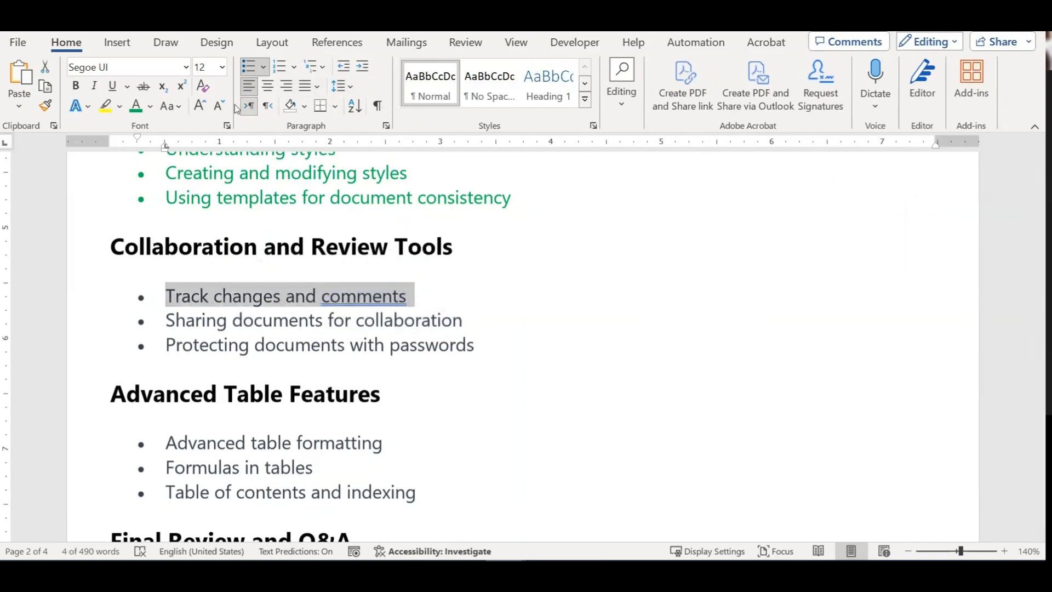
pyautogui.click(136, 106)
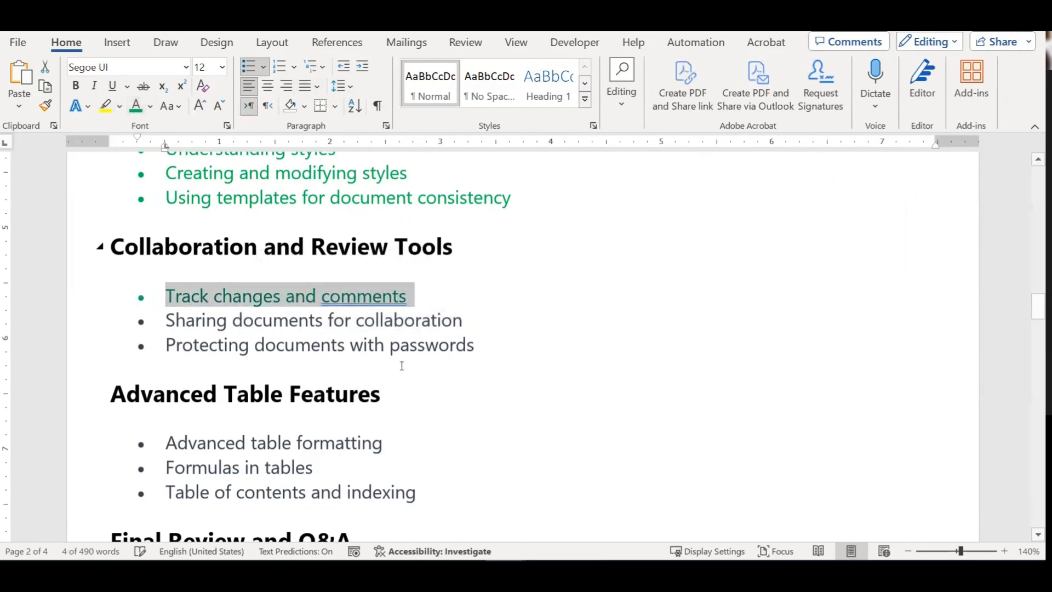
pyautogui.click(289, 324)
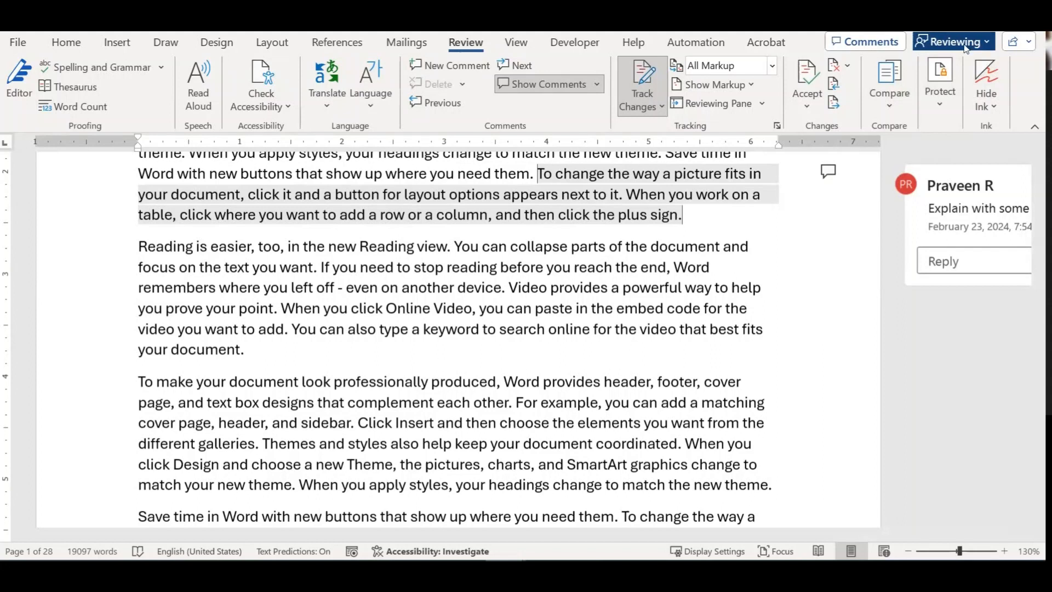
# Step: Open the Share dialog from the Share dropdown at the top right
pyautogui.click(1024, 47)
pyautogui.click(956, 67)
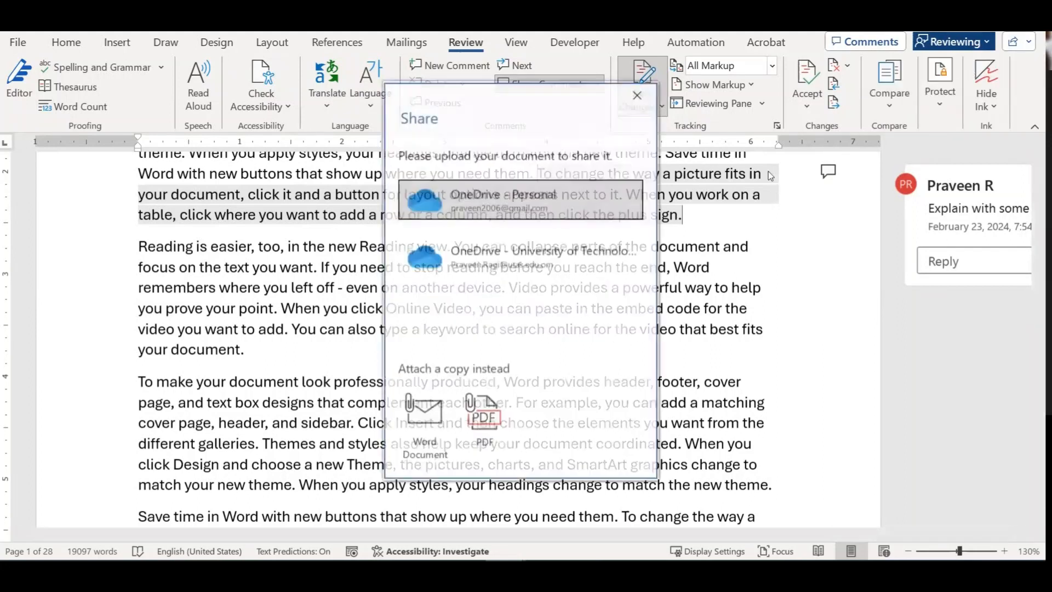
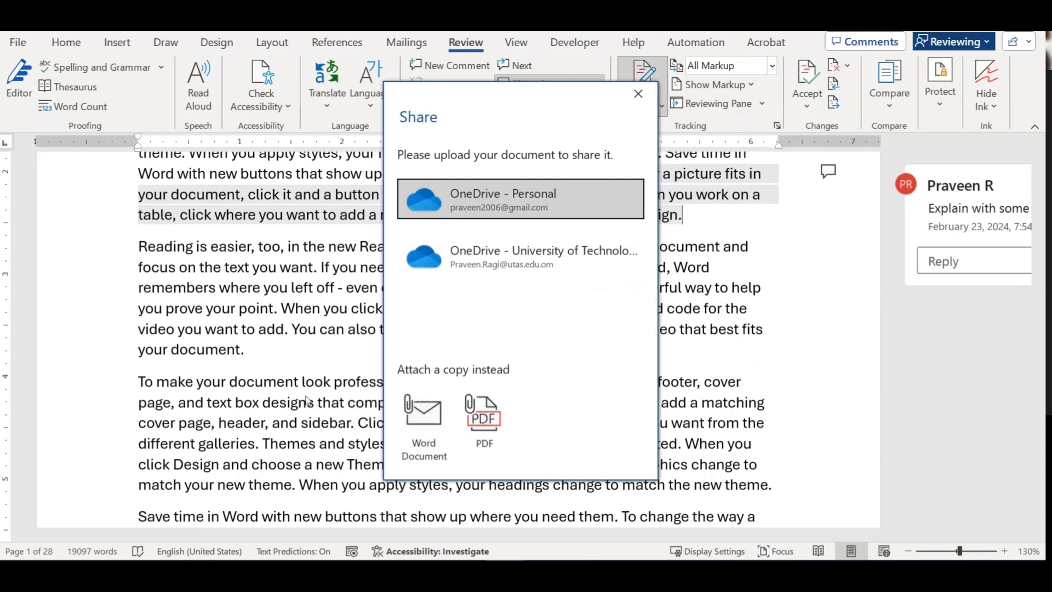
# Step: Close the Share dialog and select the 'Sharing documents for collaboration' bullet
pyautogui.click(638, 94)
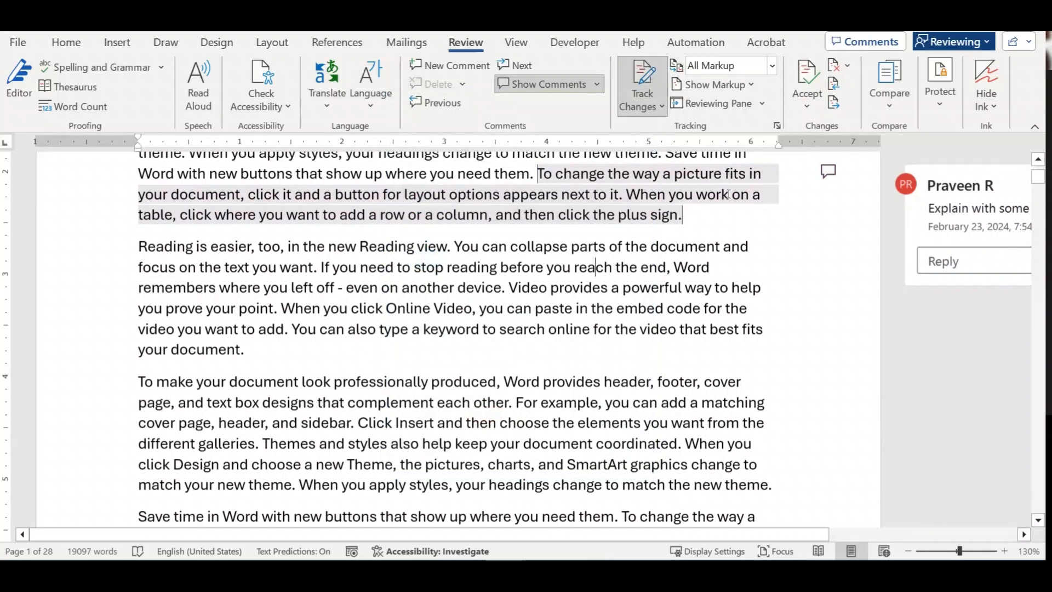
pyautogui.moveTo(665, 226)
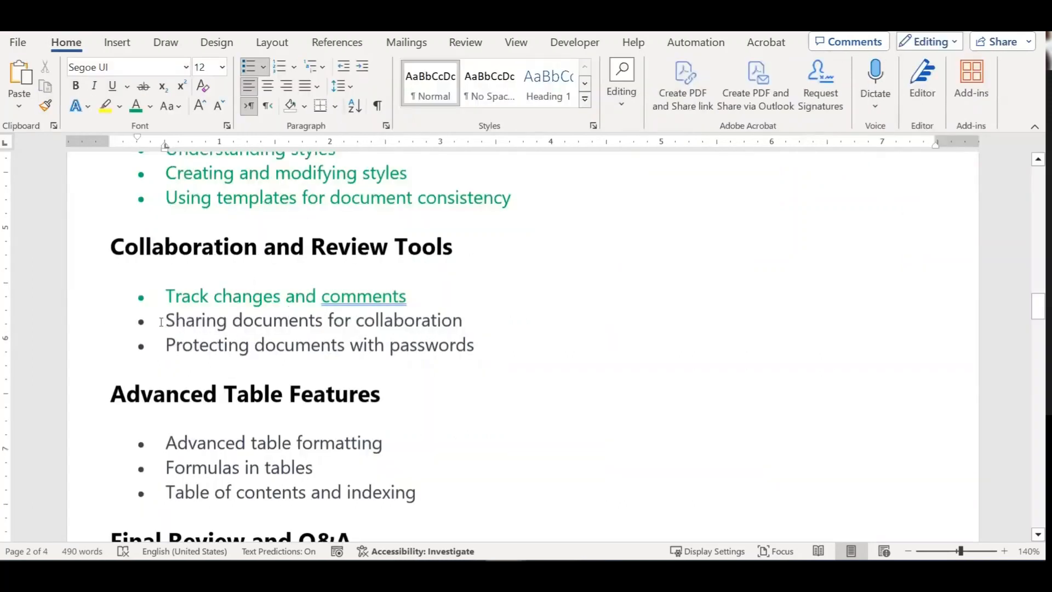
pyautogui.moveTo(161, 322); pyautogui.dragTo(470, 323)
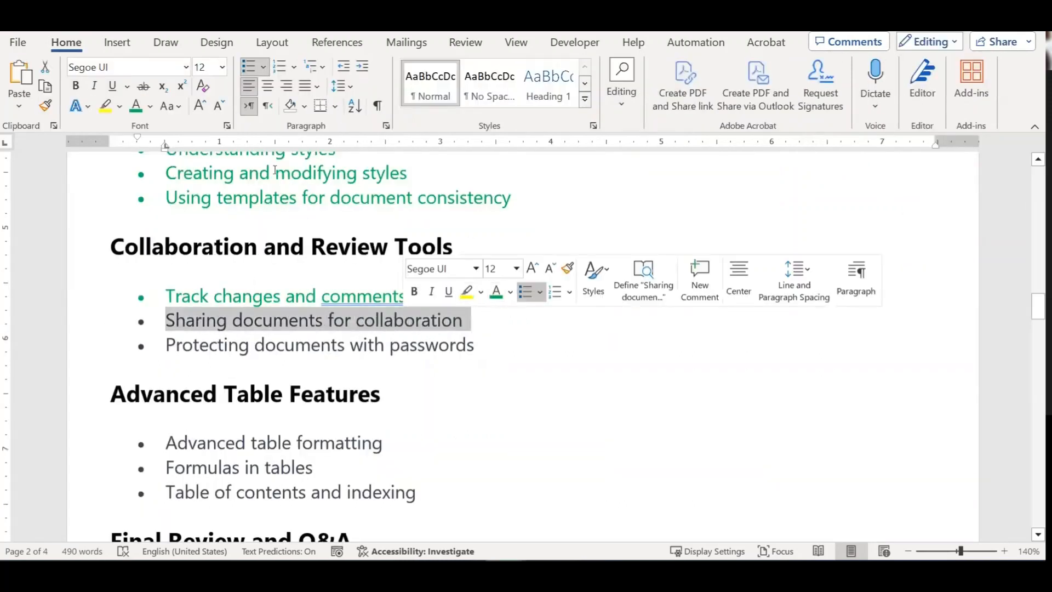
# Step: Colour the 'Sharing documents for collaboration' bullet green, then place the caret after the passwords bullet
pyautogui.click(136, 105)
pyautogui.click(376, 340)
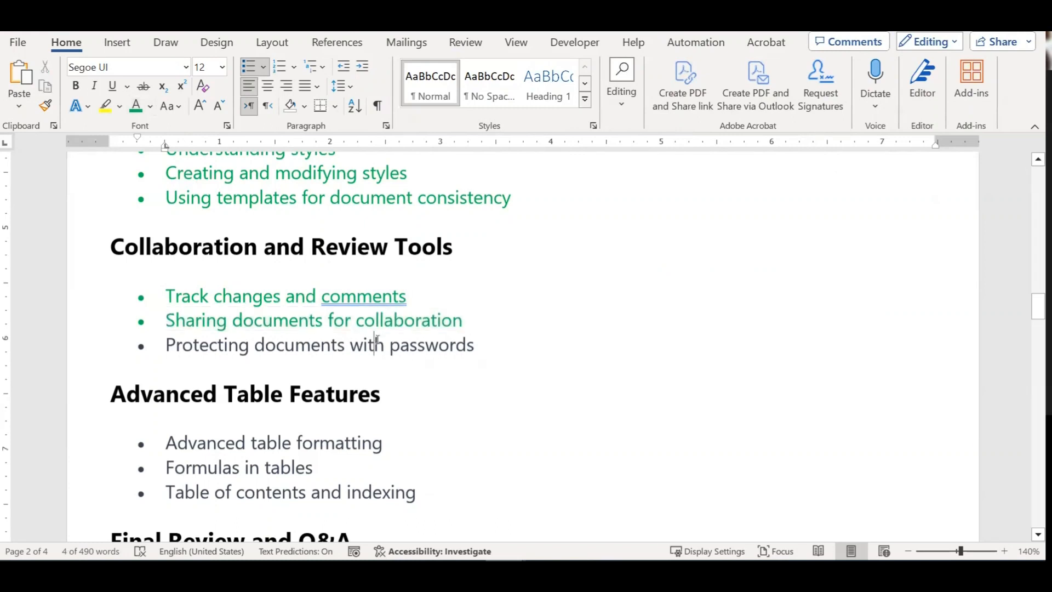
pyautogui.moveTo(164, 345); pyautogui.dragTo(436, 350)
pyautogui.click(347, 343)
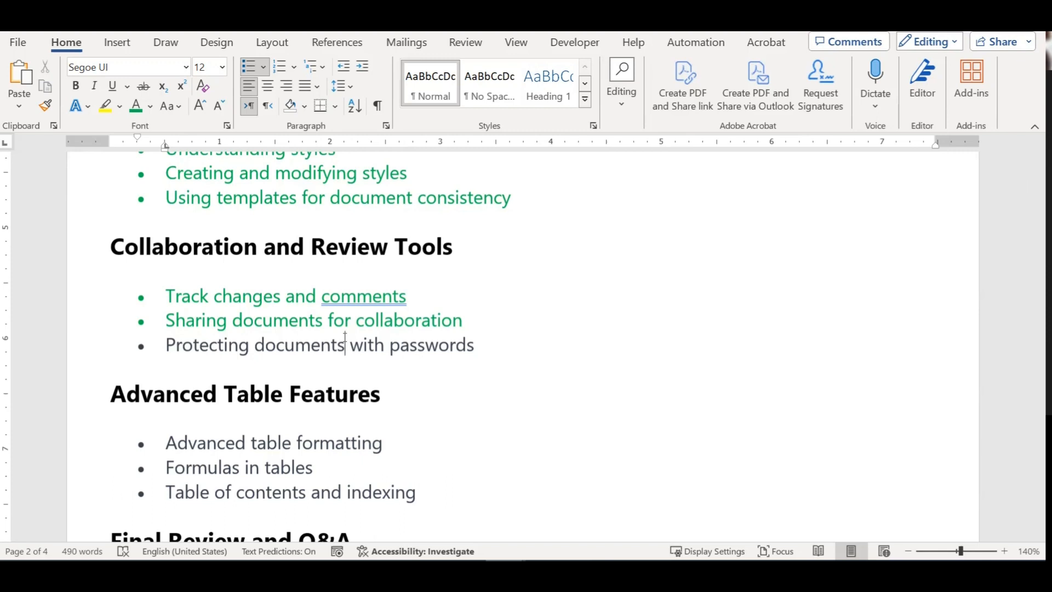
pyautogui.click(510, 349)
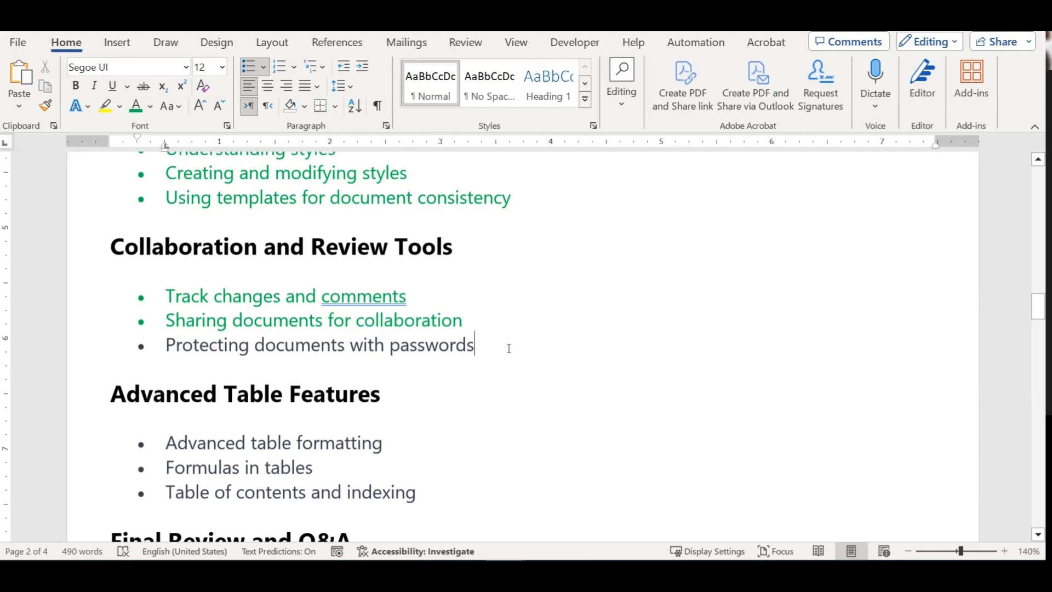
# Step: Open General Options via Save As to This PC and Tools, moving the dialog aside
pyautogui.click(18, 42)
pyautogui.click(82, 303)
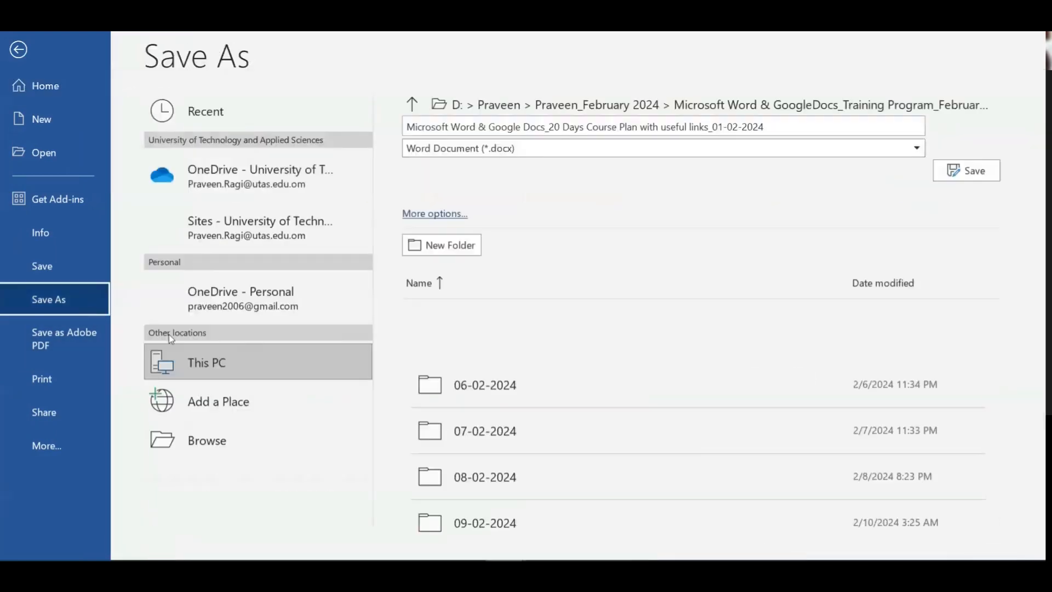
pyautogui.click(277, 359)
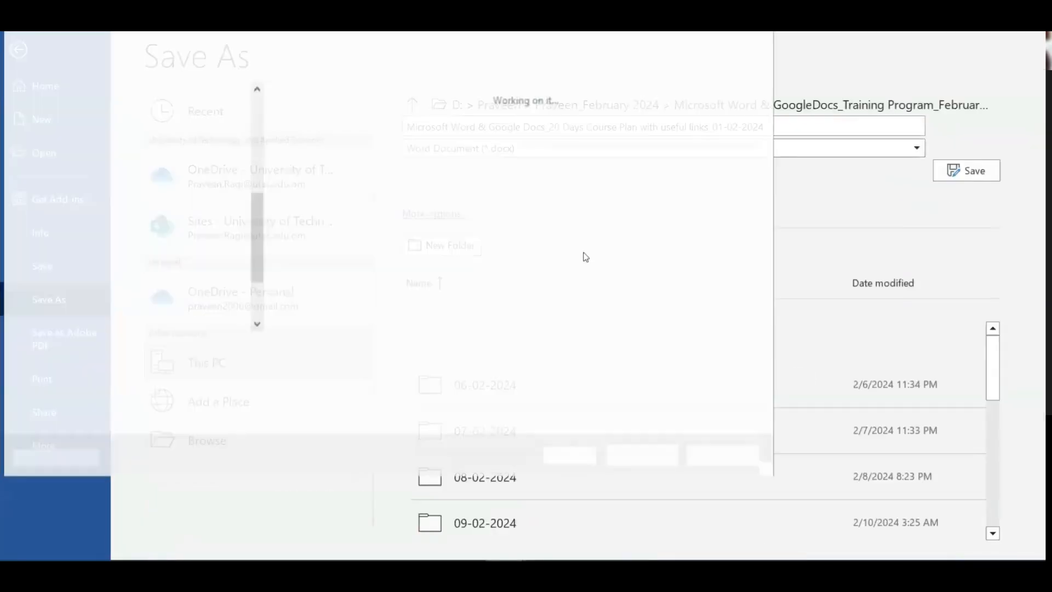
pyautogui.click(521, 351)
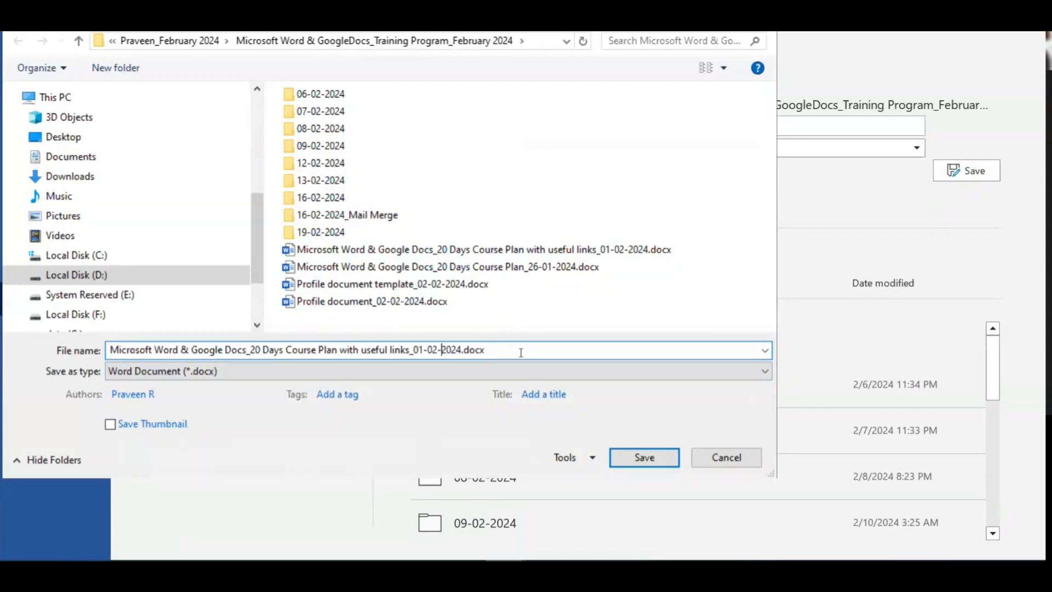
pyautogui.click(576, 455)
pyautogui.click(657, 422)
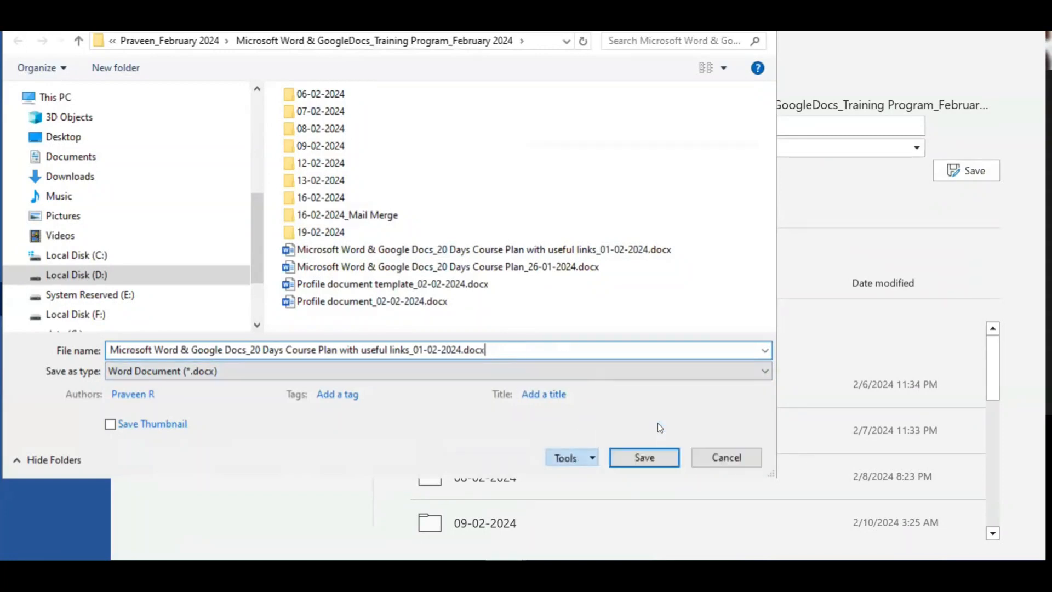
pyautogui.moveTo(413, 90); pyautogui.dragTo(531, 144)
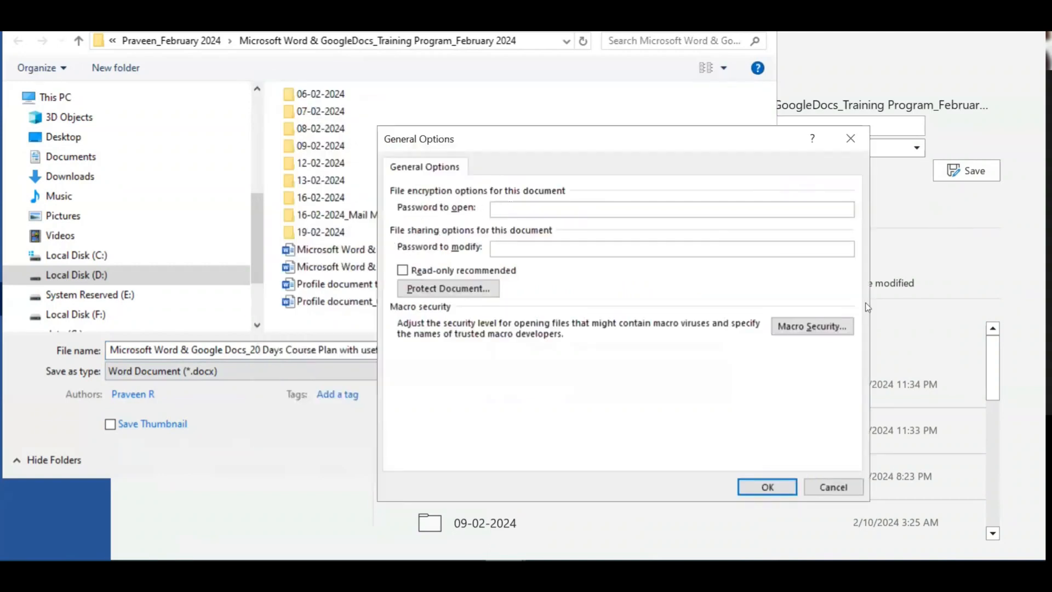
# Step: Enter a password to open, then confirm it with a mismatched entry and dismiss the warning
pyautogui.write('123456')
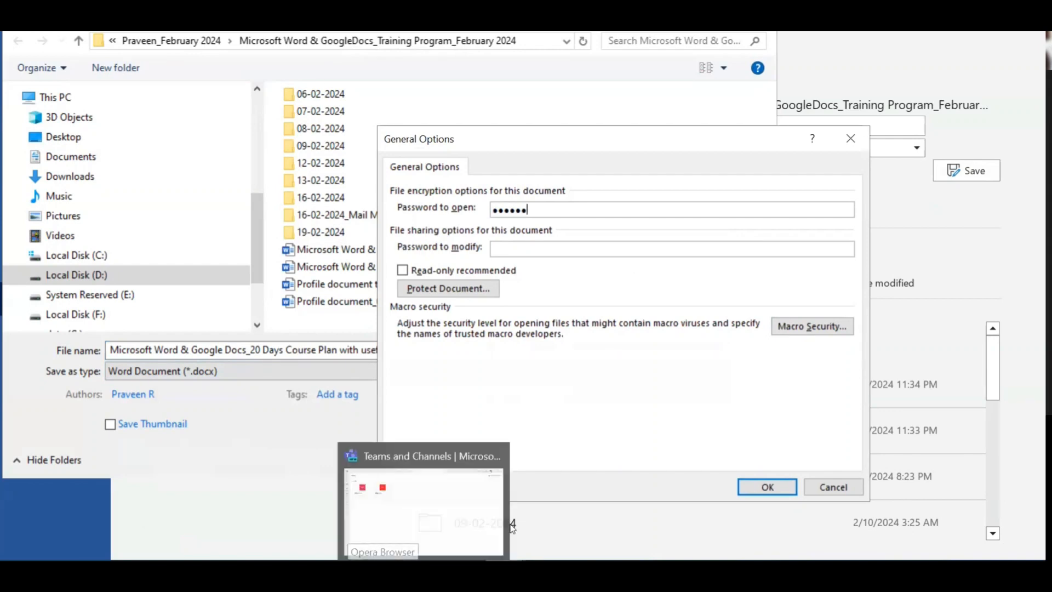
pyautogui.click(551, 248)
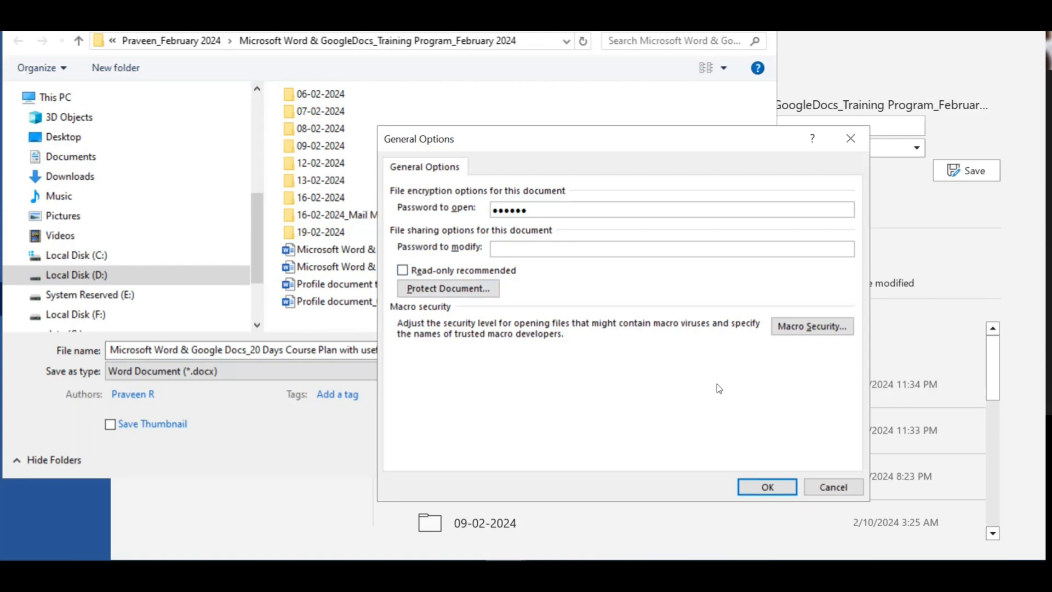
pyautogui.click(767, 487)
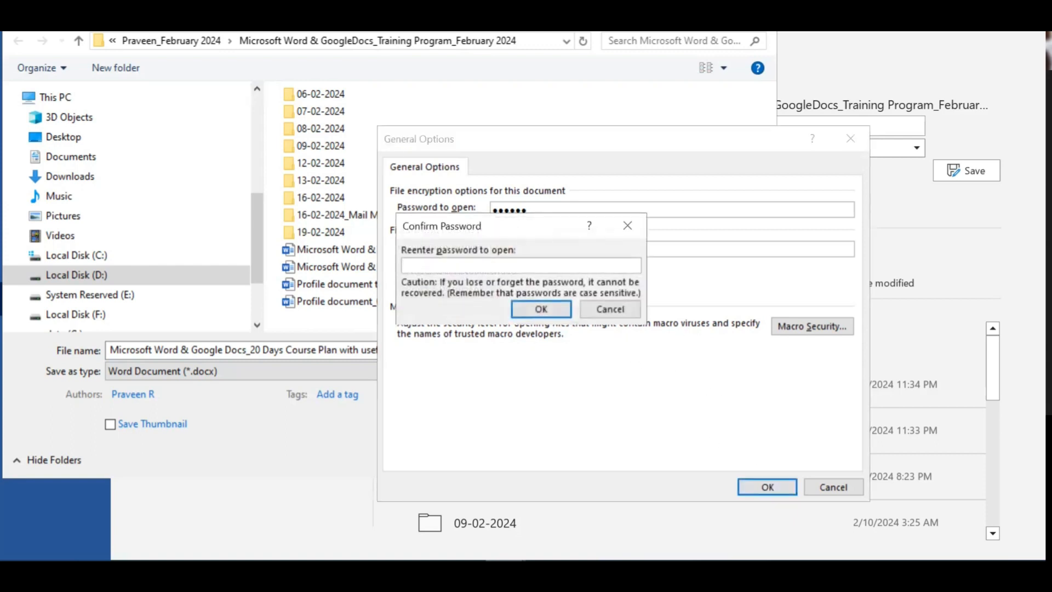
pyautogui.write('123456789')
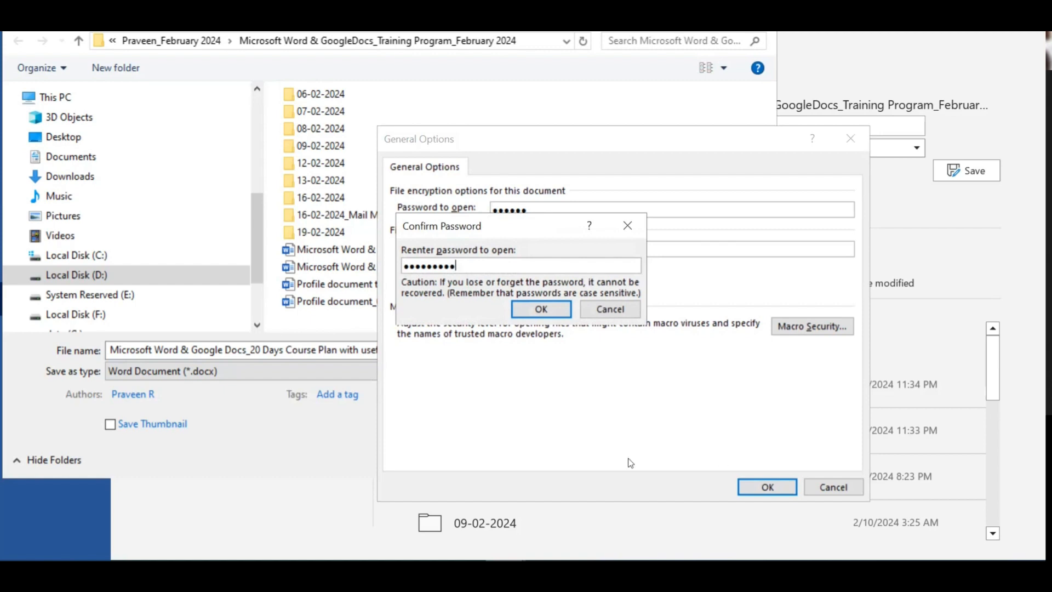
pyautogui.click(541, 309)
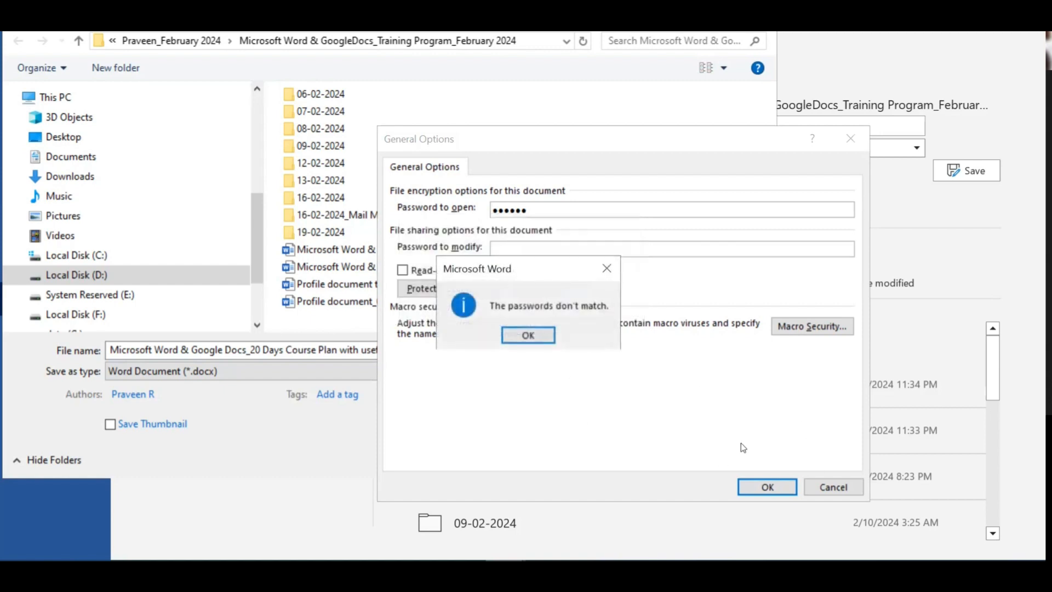
pyautogui.click(559, 336)
# Step: Retry the password confirmation, dismissing another mismatch, until the re-entered password matches
pyautogui.click(769, 485)
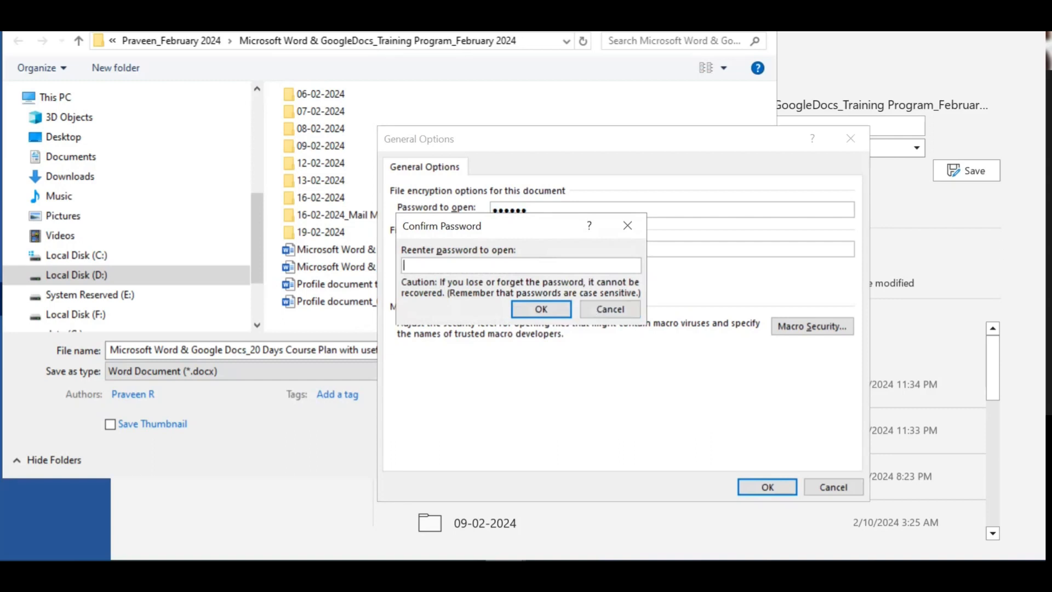
pyautogui.write('•')
pyautogui.write('*******')
pyautogui.click(548, 317)
pyautogui.press('Return')
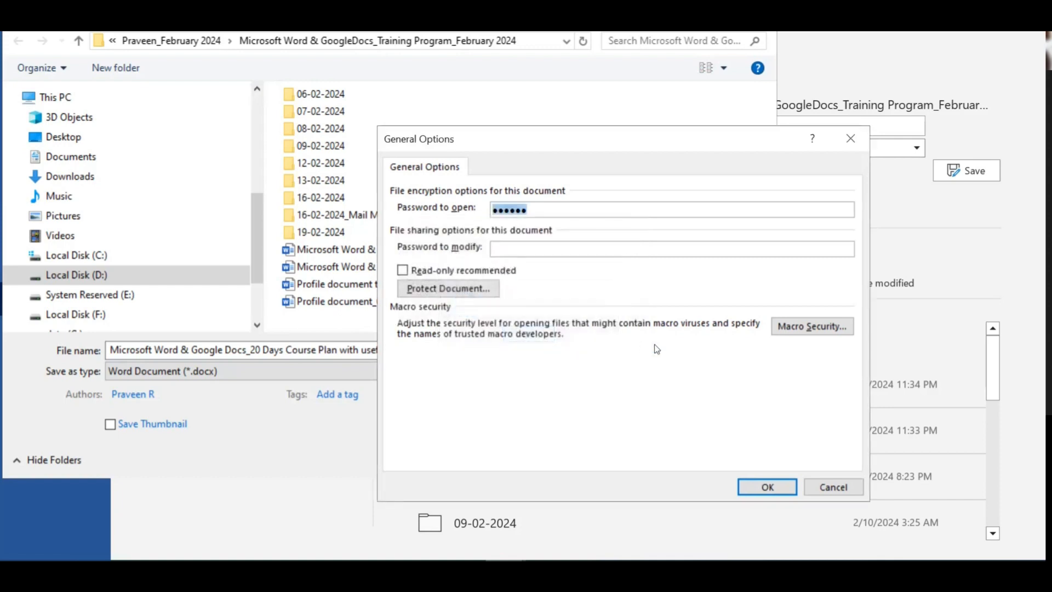
pyautogui.click(765, 488)
pyautogui.write('123456')
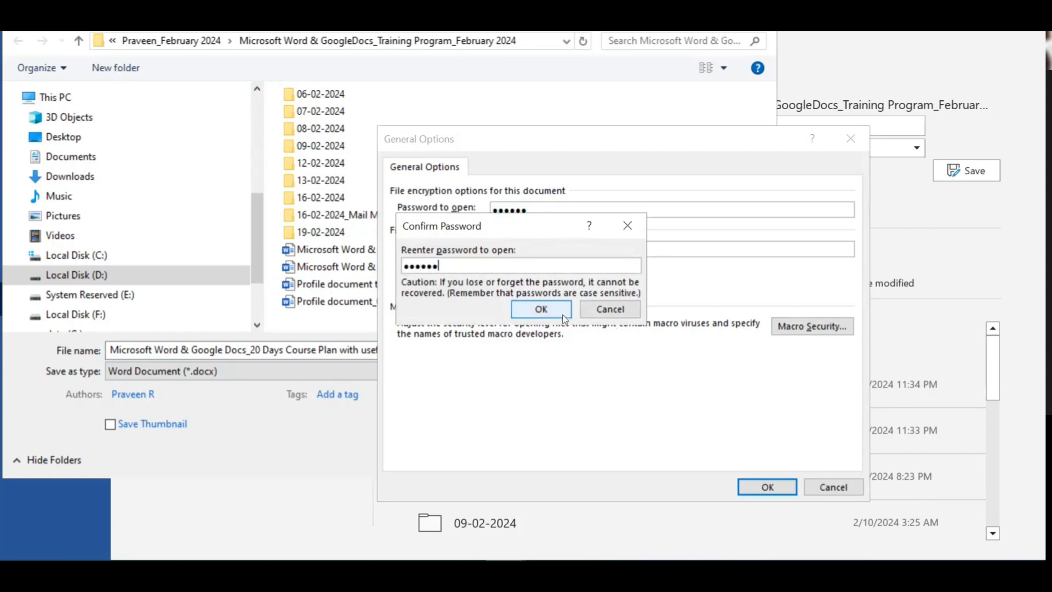
pyautogui.click(542, 310)
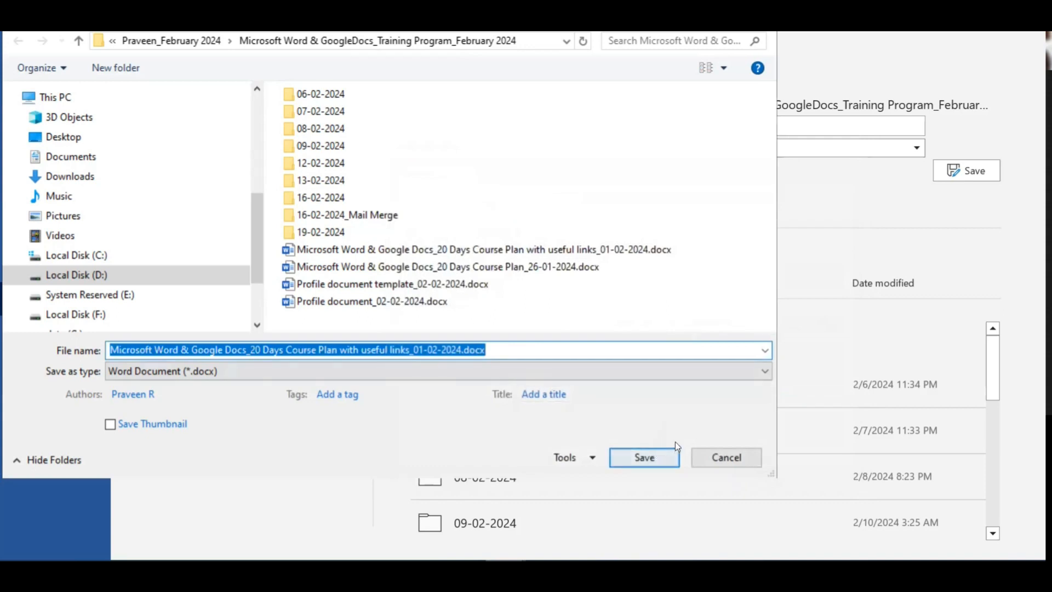
# Step: Save the password-protected course plan, then reopen it from Recent by entering its password
pyautogui.click(665, 457)
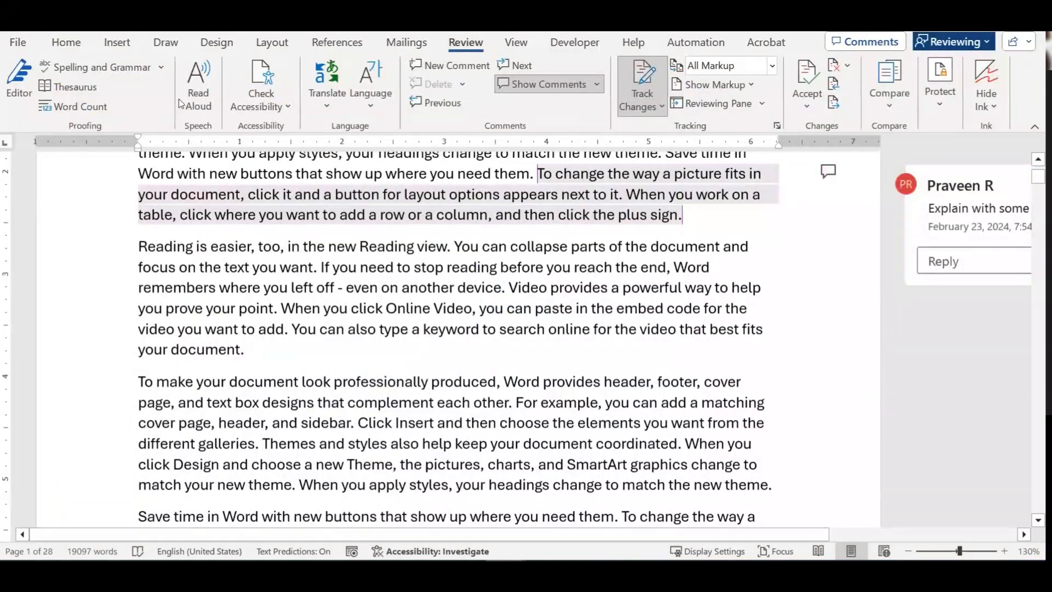
pyautogui.click(18, 42)
pyautogui.click(274, 398)
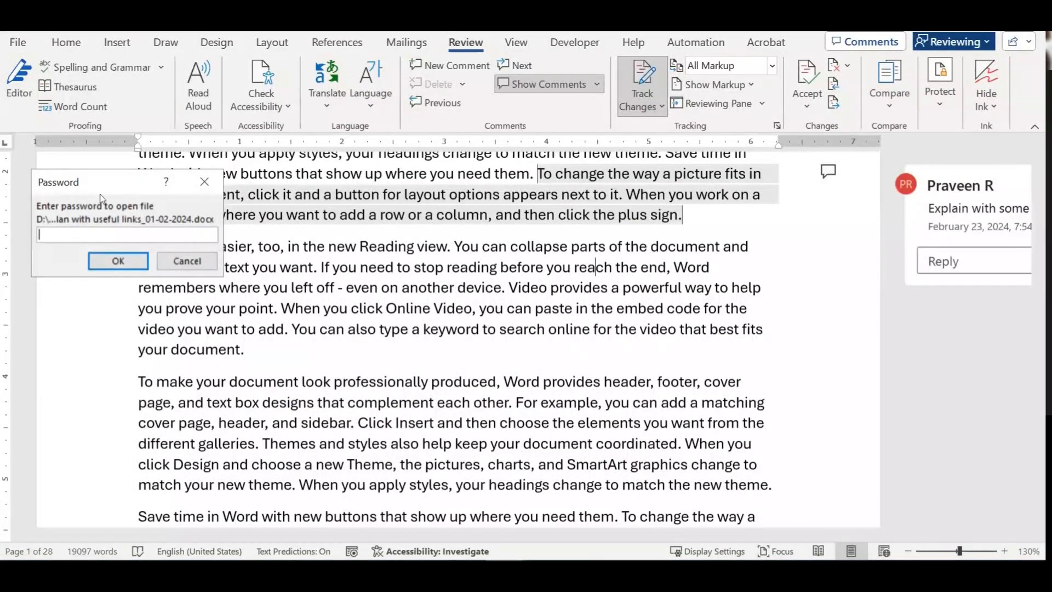
pyautogui.write('******')
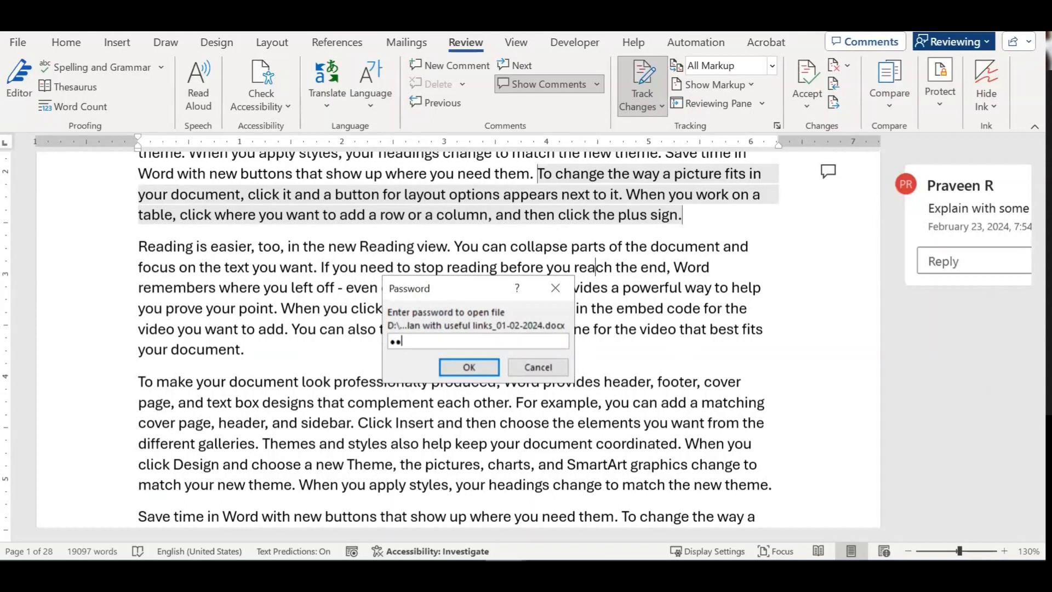
pyautogui.press('Return')
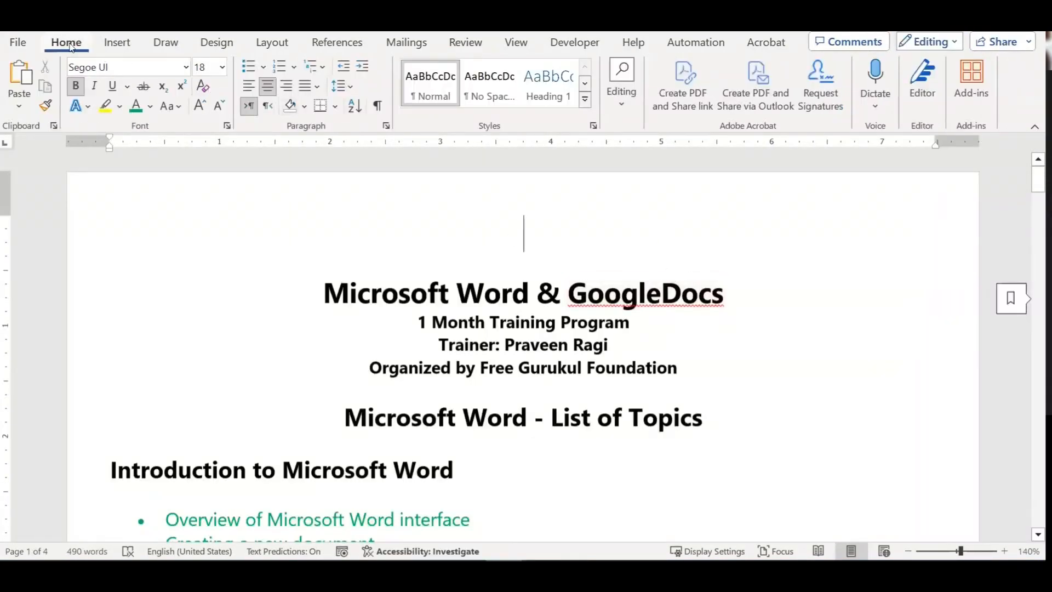
pyautogui.click(20, 43)
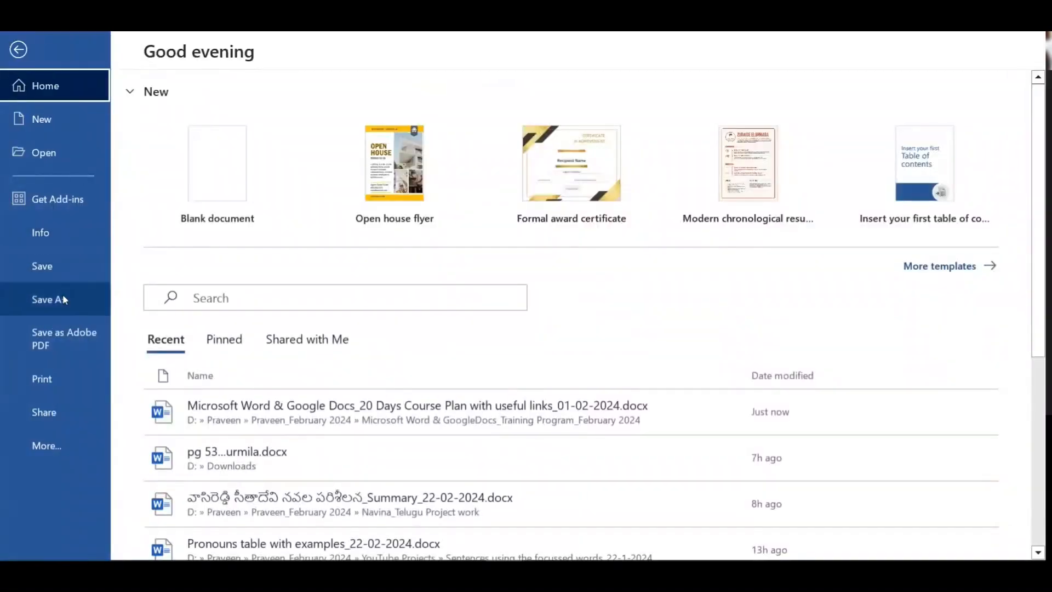
pyautogui.click(63, 299)
pyautogui.click(248, 363)
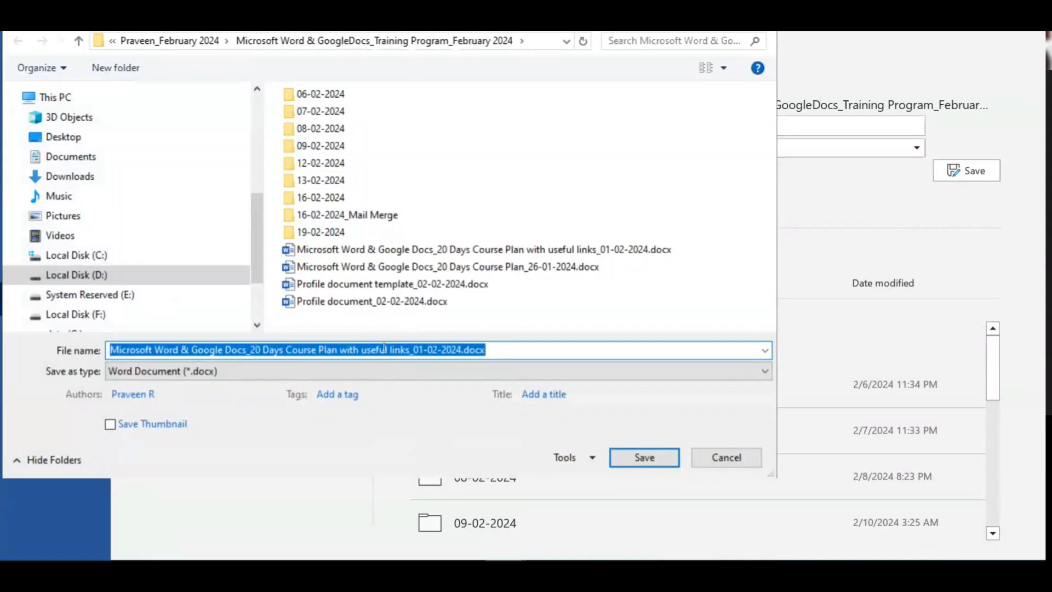
pyautogui.click(384, 349)
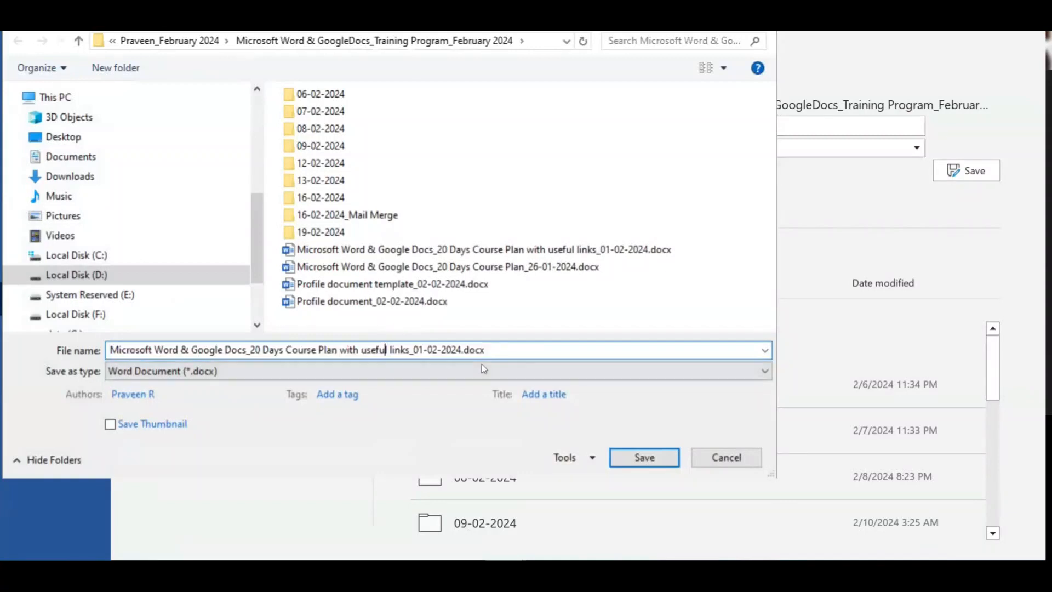
pyautogui.click(592, 458)
pyautogui.click(658, 425)
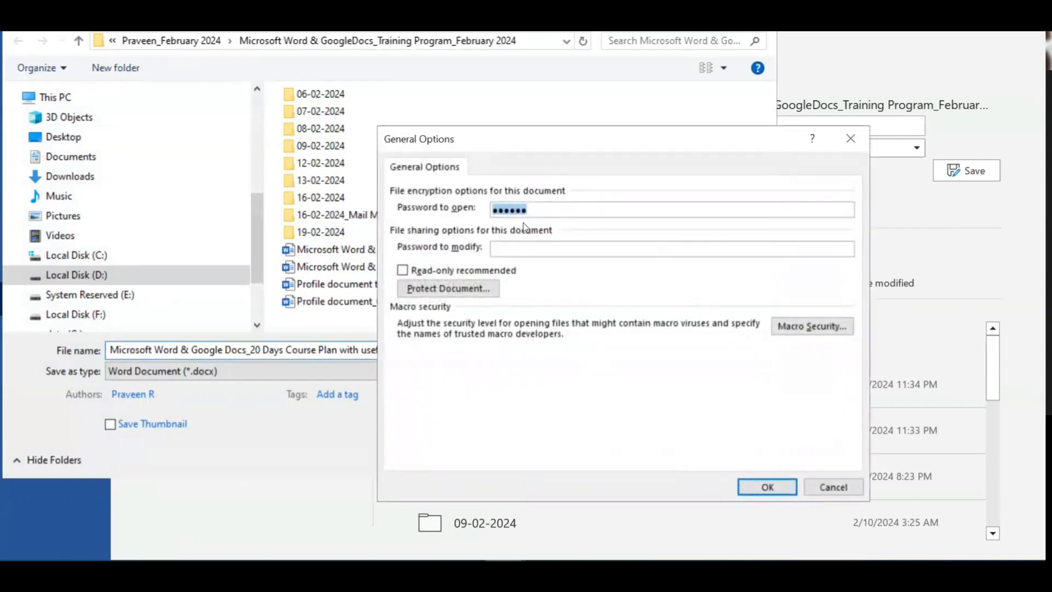
pyautogui.click(819, 490)
pyautogui.click(705, 451)
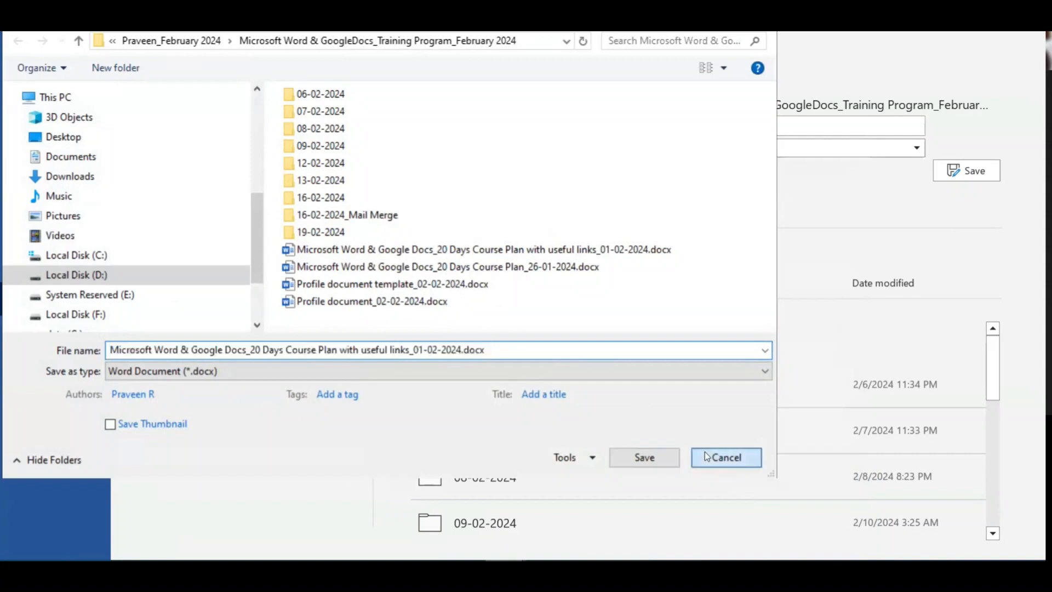
pyautogui.press('Escape')
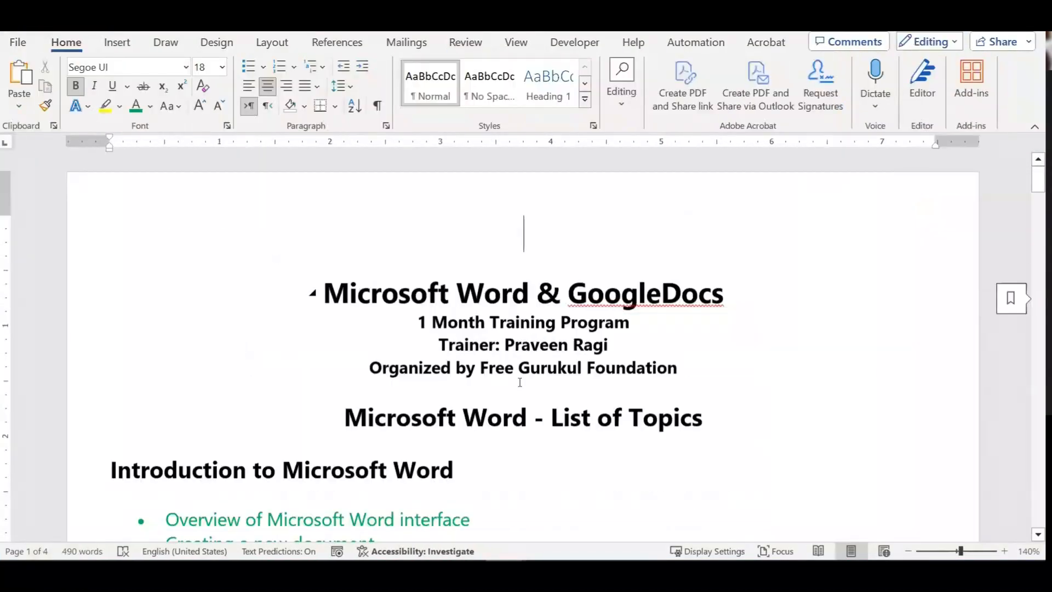
# Step: Copy the green formatting from the sharing bullet and paste it onto the passwords bullet
pyautogui.scroll(-3, 520, 382)
pyautogui.scroll(-20, 519, 381)
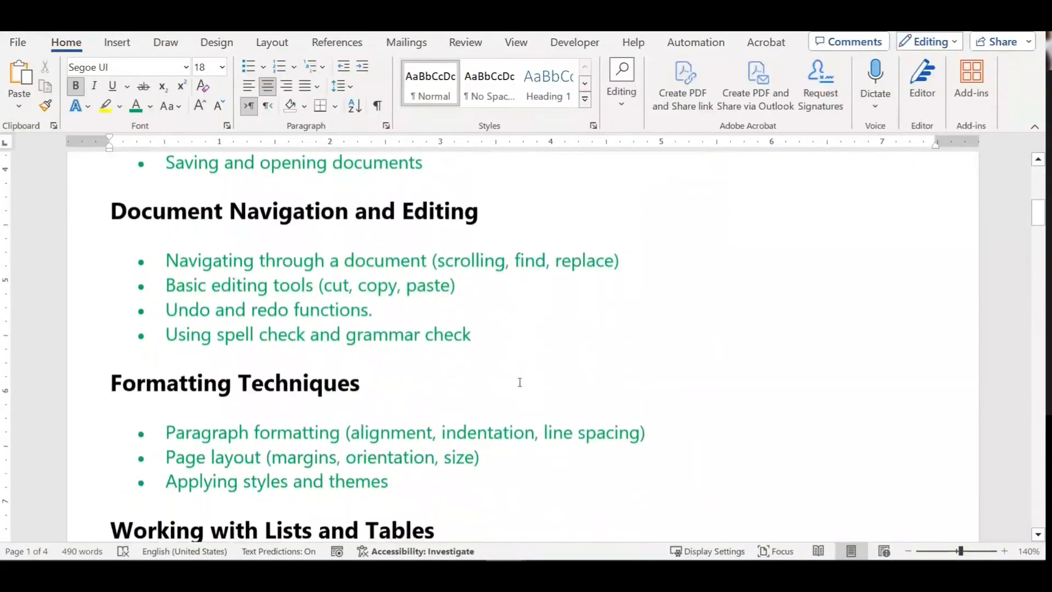
pyautogui.scroll(-15, 520, 382)
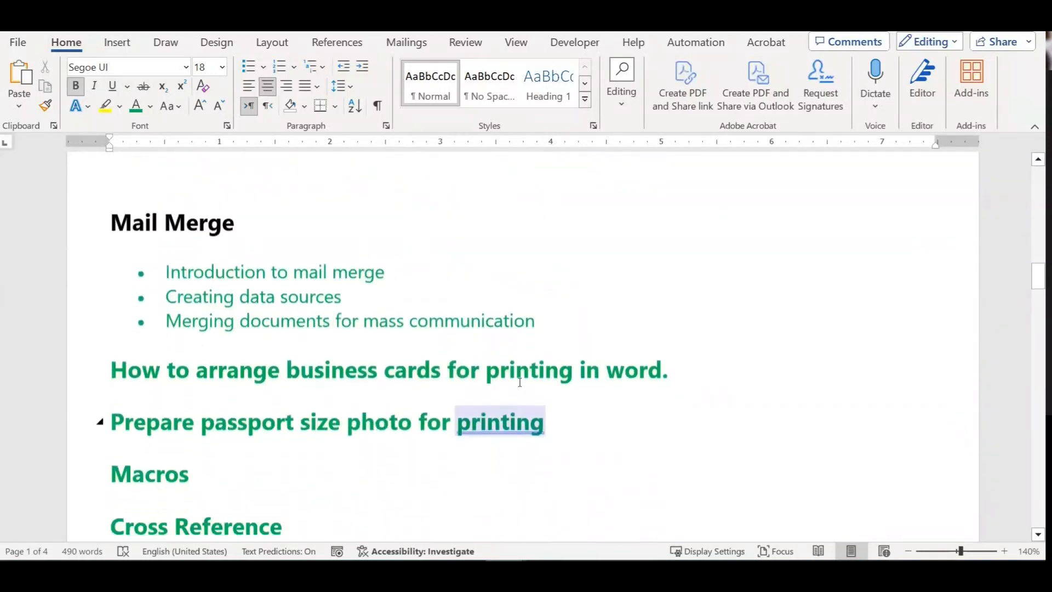
pyautogui.scroll(-2, 406, 340)
pyautogui.scroll(2, 461, 338)
pyautogui.moveTo(463, 273); pyautogui.dragTo(345, 277)
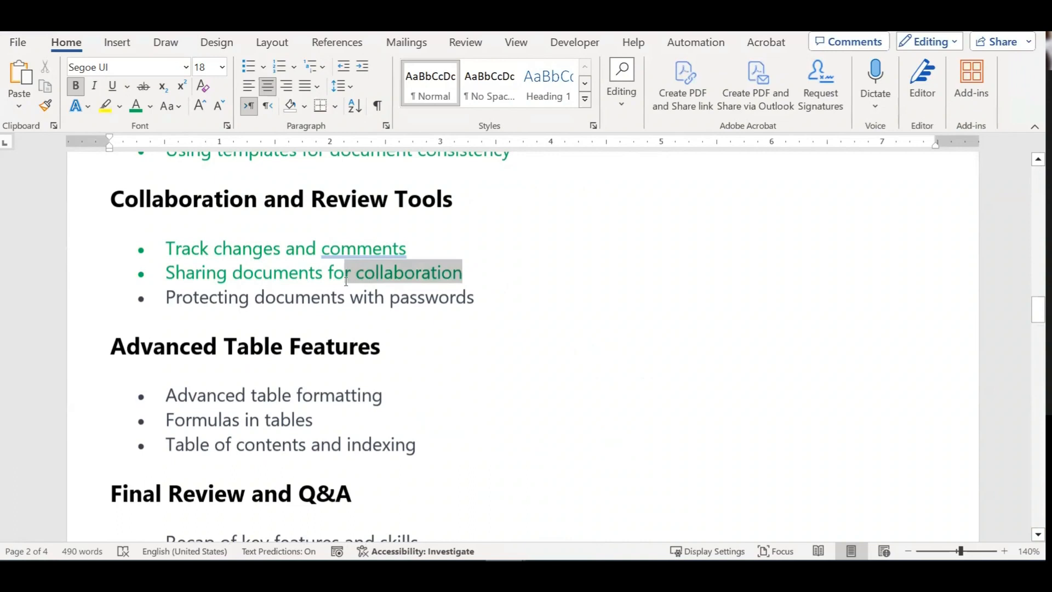
pyautogui.hotkey('ctrl', 'shift', 'c')
pyautogui.press('Down')
pyautogui.press('End')
pyautogui.hotkey('shift', 'Home')
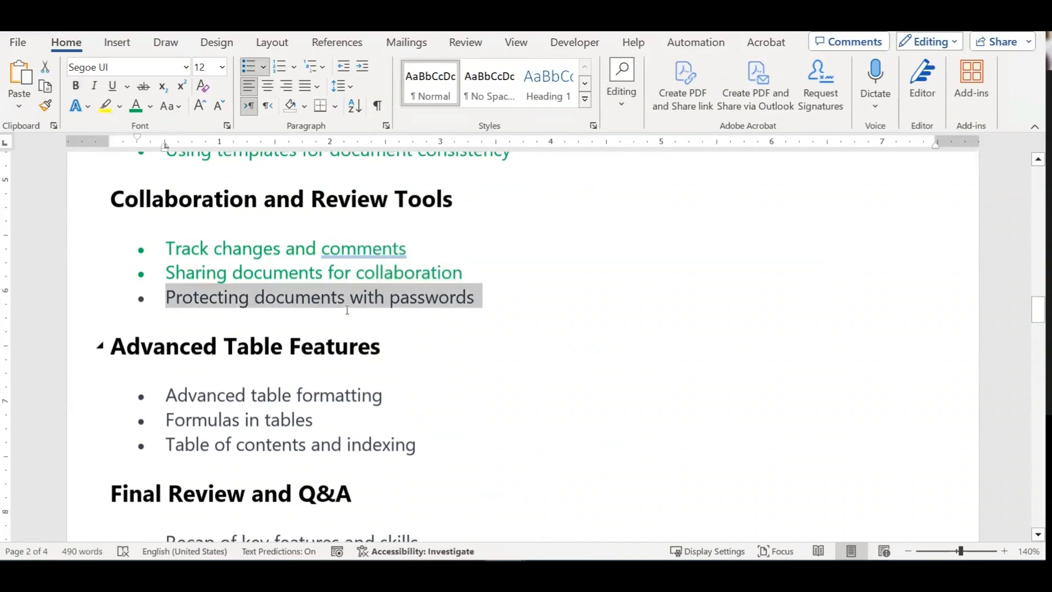
pyautogui.hotkey('ctrl', 'shift', 'v')
# Step: Move to the Advanced table formatting bullet and select the word 'formatting'
pyautogui.press('Down')
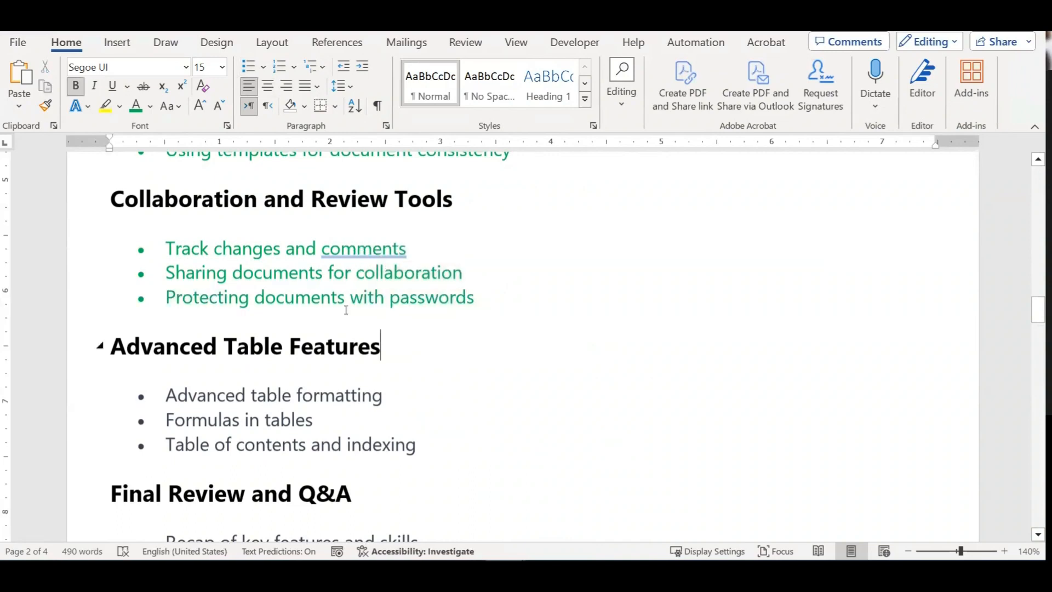
pyautogui.press('Down')
pyautogui.press('Up')
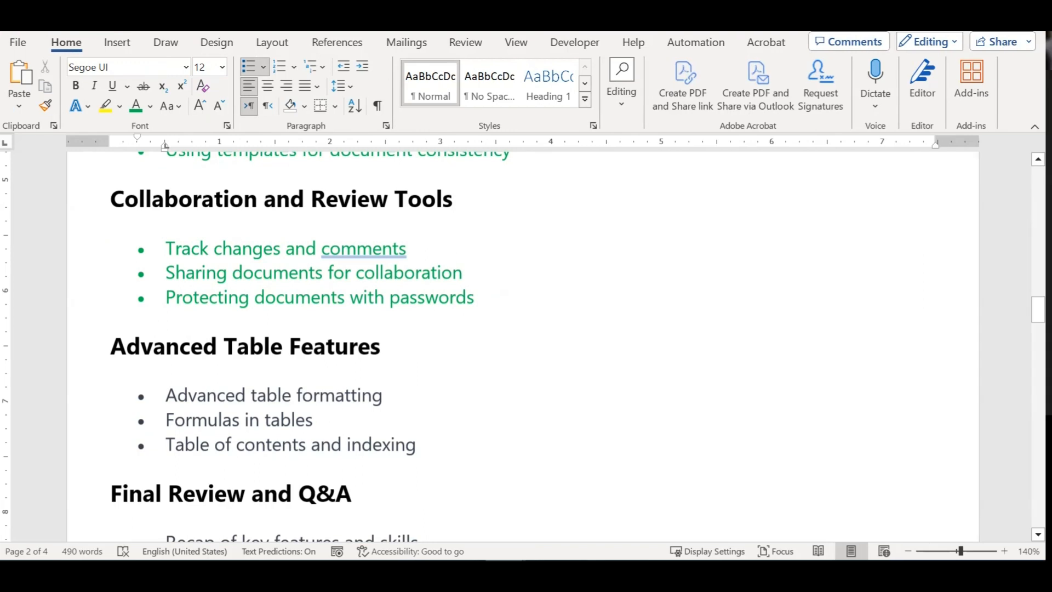
pyautogui.click(483, 408)
pyautogui.moveTo(390, 394); pyautogui.dragTo(299, 395)
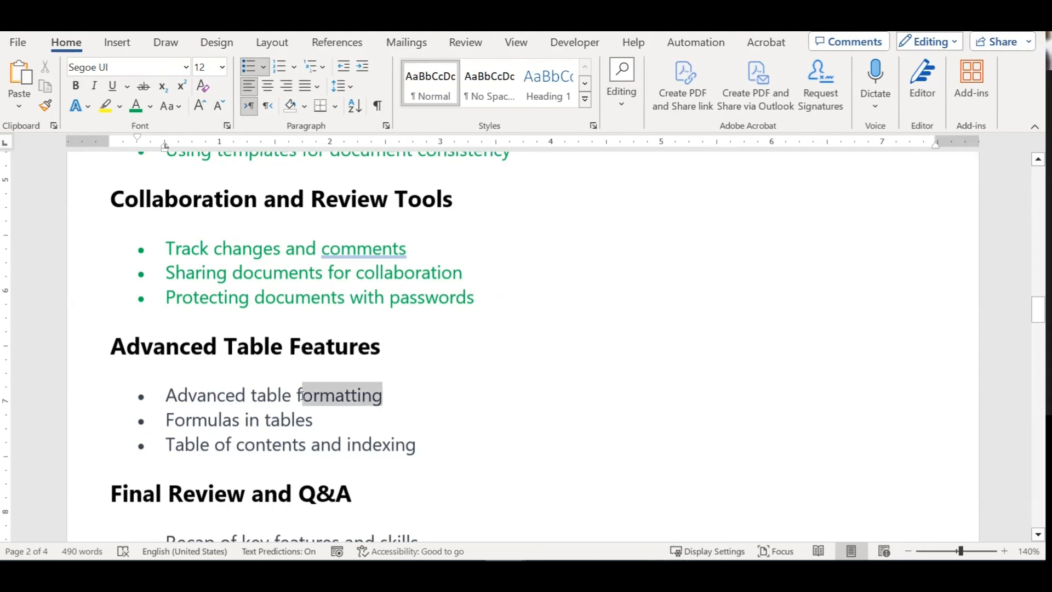
pyautogui.click(246, 395)
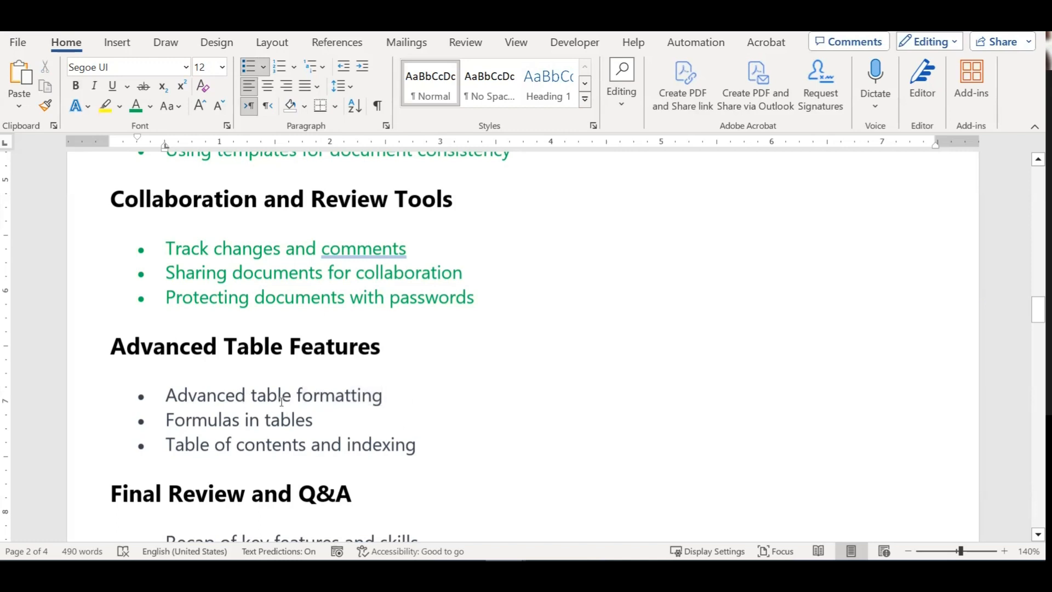
# Step: Insert a table of 5 columns by 3 rows after Advanced table formatting
pyautogui.click(400, 392)
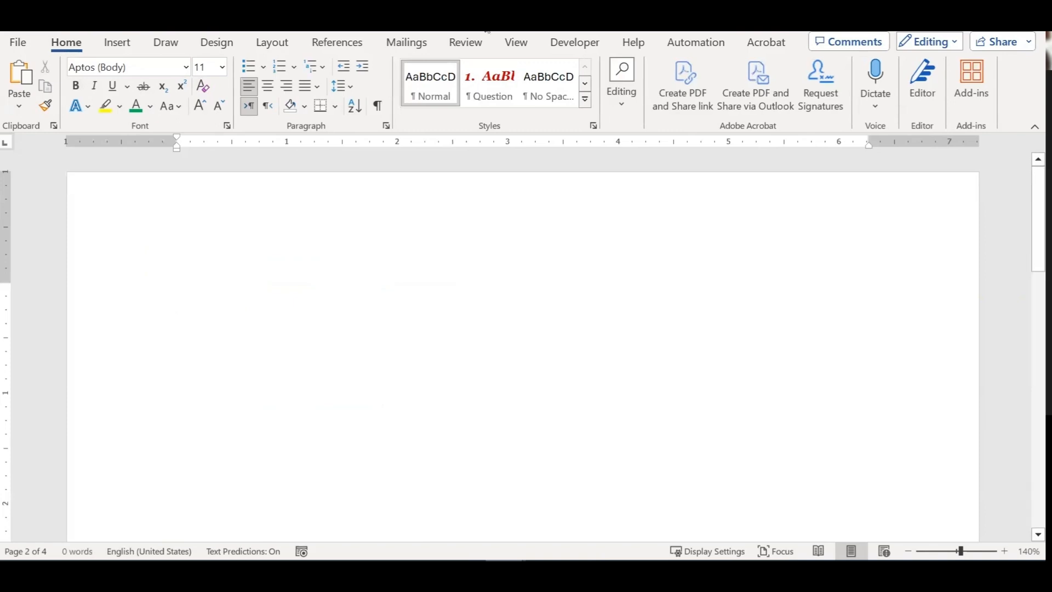
pyautogui.click(122, 44)
pyautogui.click(113, 88)
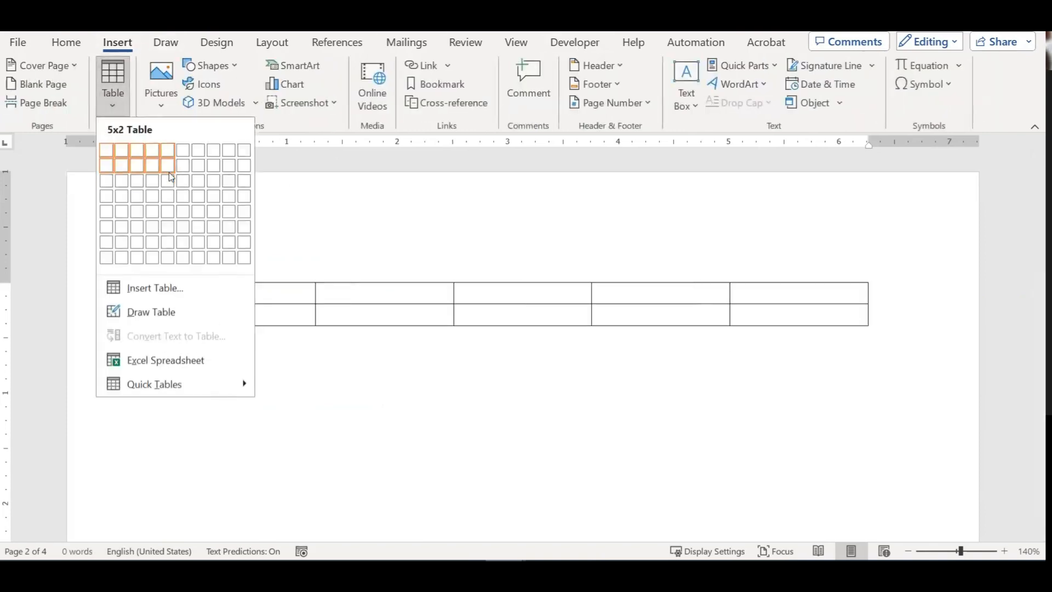
pyautogui.click(171, 178)
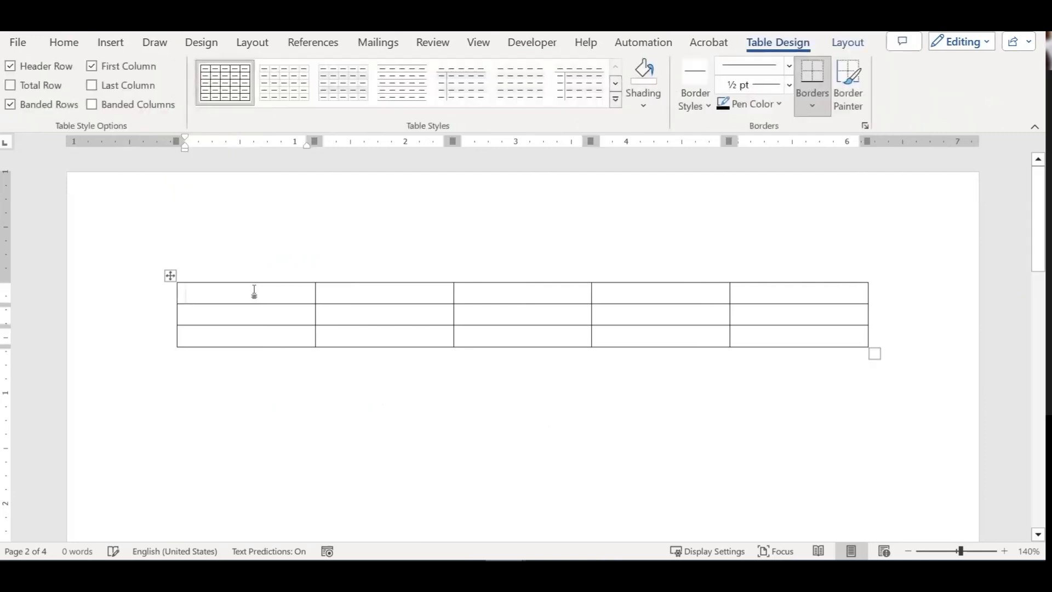
# Step: Select the new table, look over the Table Layout and Design options, then enter the first cell
pyautogui.click(170, 275)
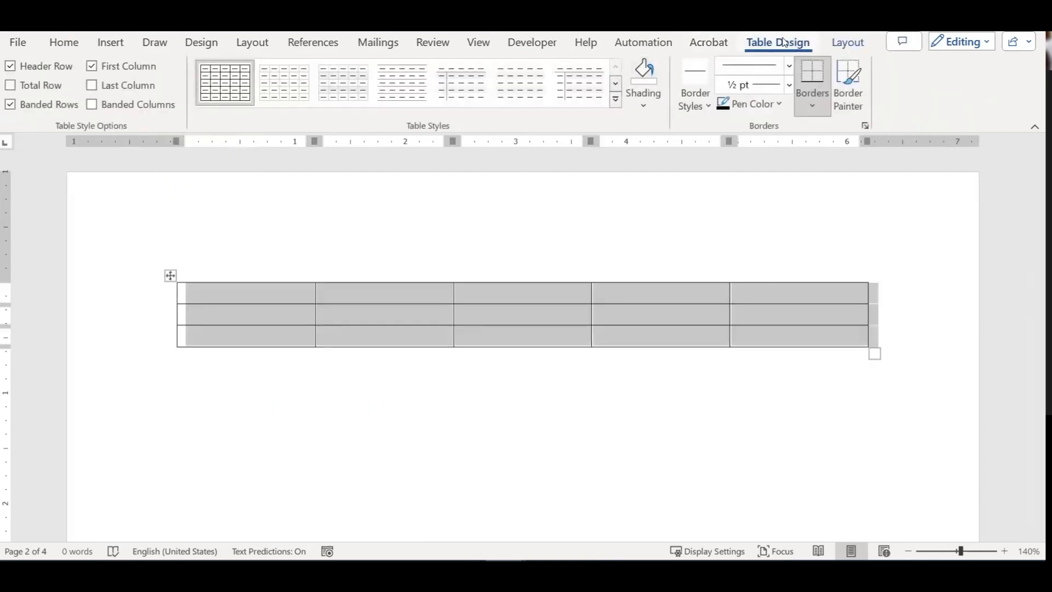
pyautogui.click(855, 42)
pyautogui.click(797, 44)
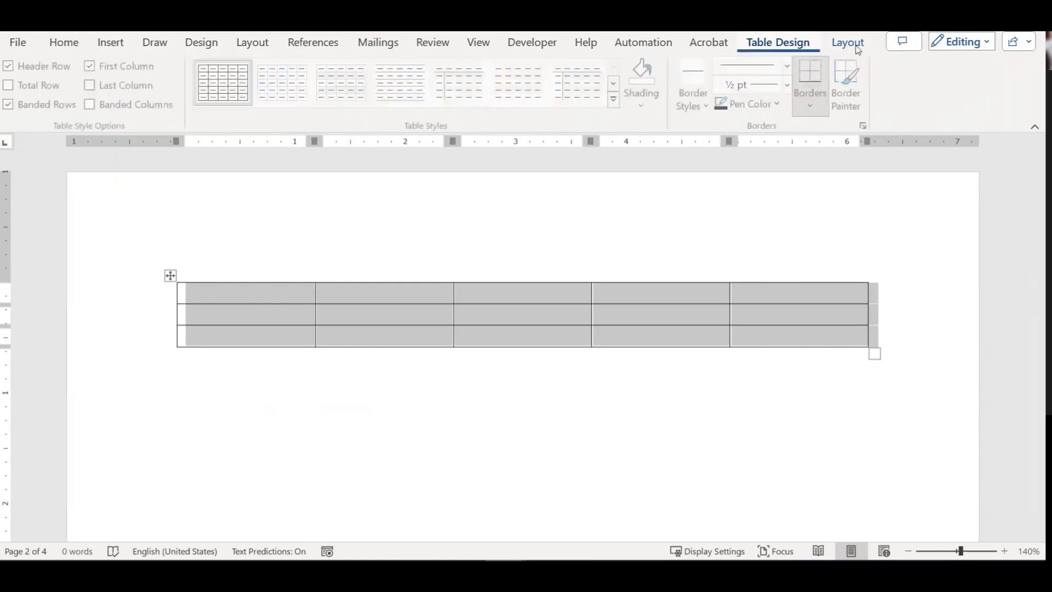
pyautogui.click(850, 46)
pyautogui.click(791, 49)
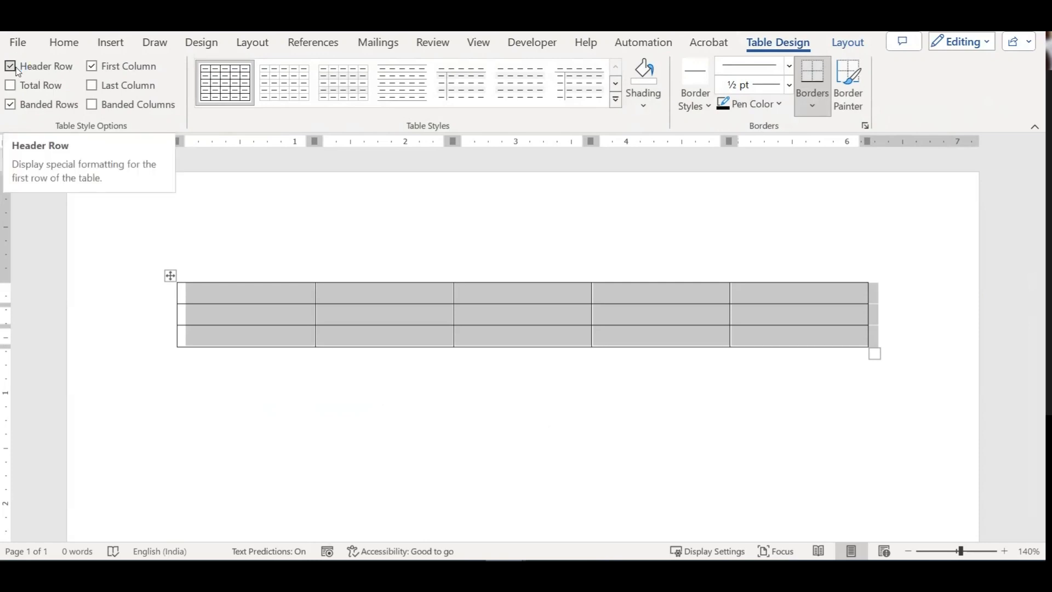
pyautogui.click(253, 296)
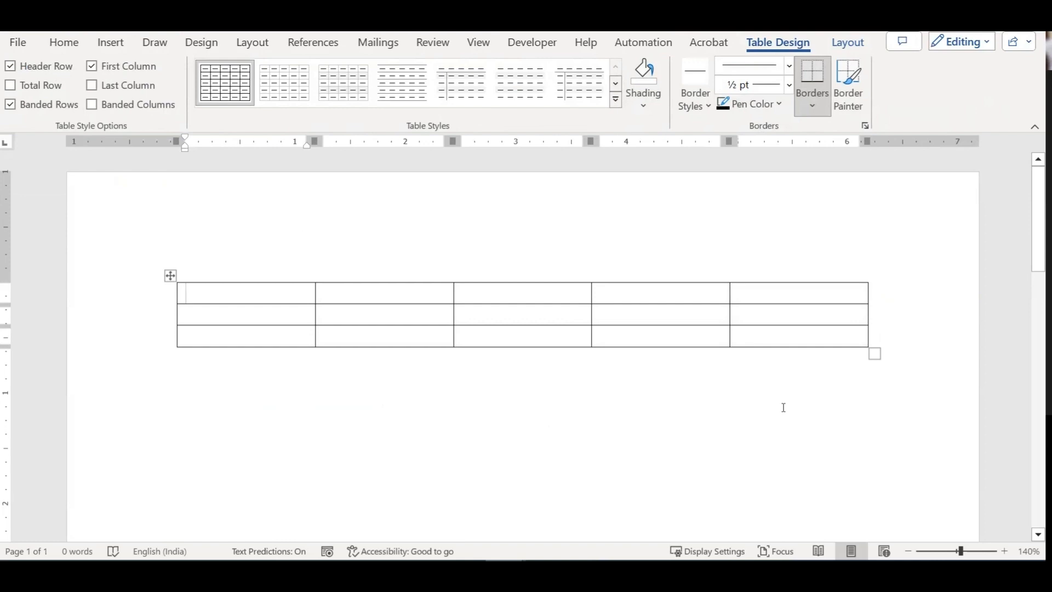
# Step: Fill the first row with January, February, March, April and May, then browse the Table Styles gallery
pyautogui.write('January')
pyautogui.press('Tab')
pyautogui.write('February')
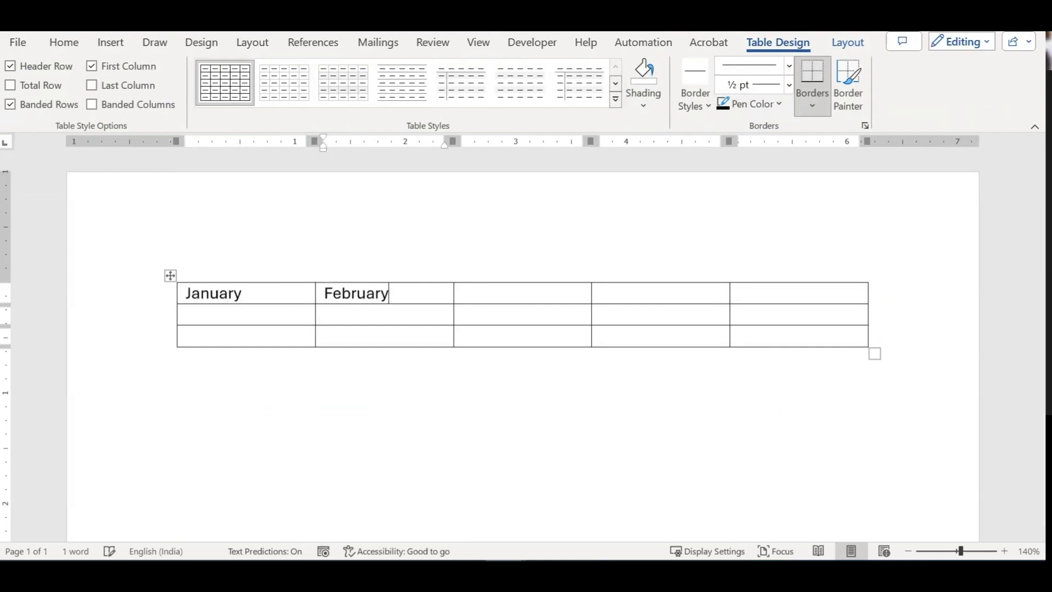
pyautogui.press('Tab')
pyautogui.write('March')
pyautogui.press('Tab')
pyautogui.write('April')
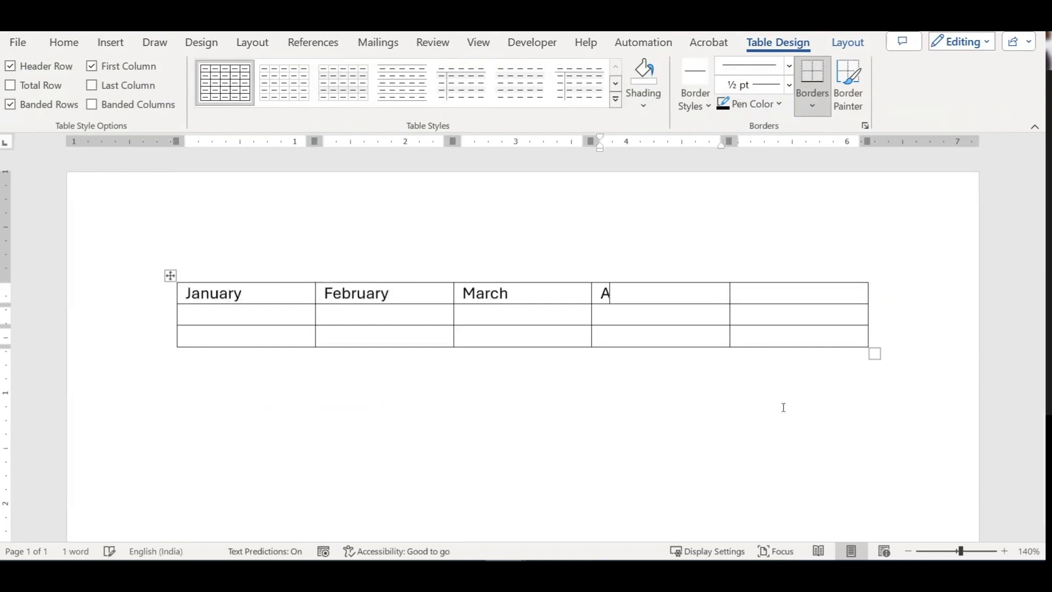
pyautogui.press('Tab')
pyautogui.write('May')
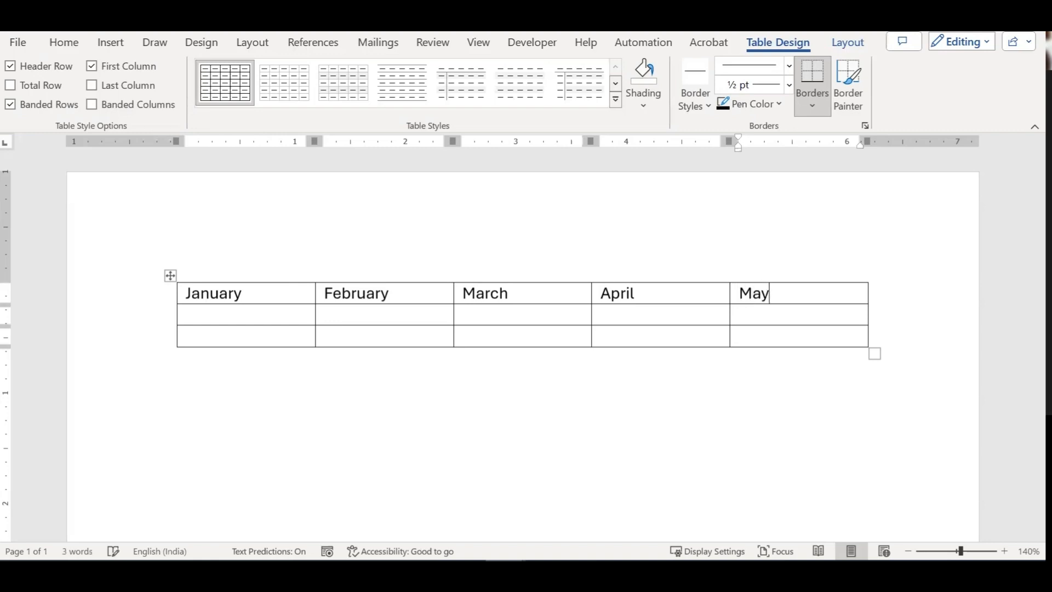
pyautogui.click(169, 274)
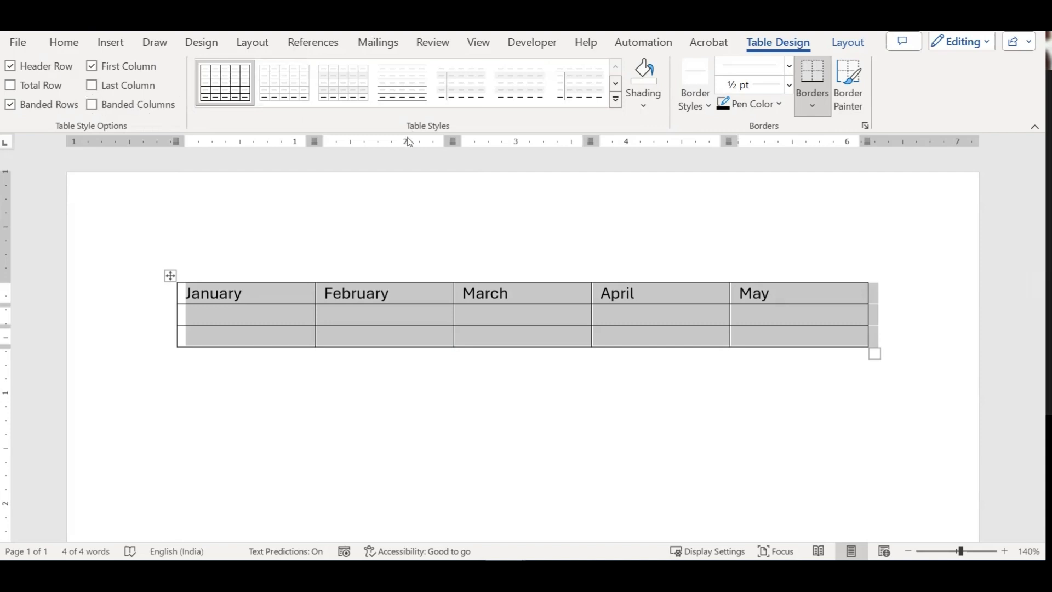
pyautogui.click(619, 103)
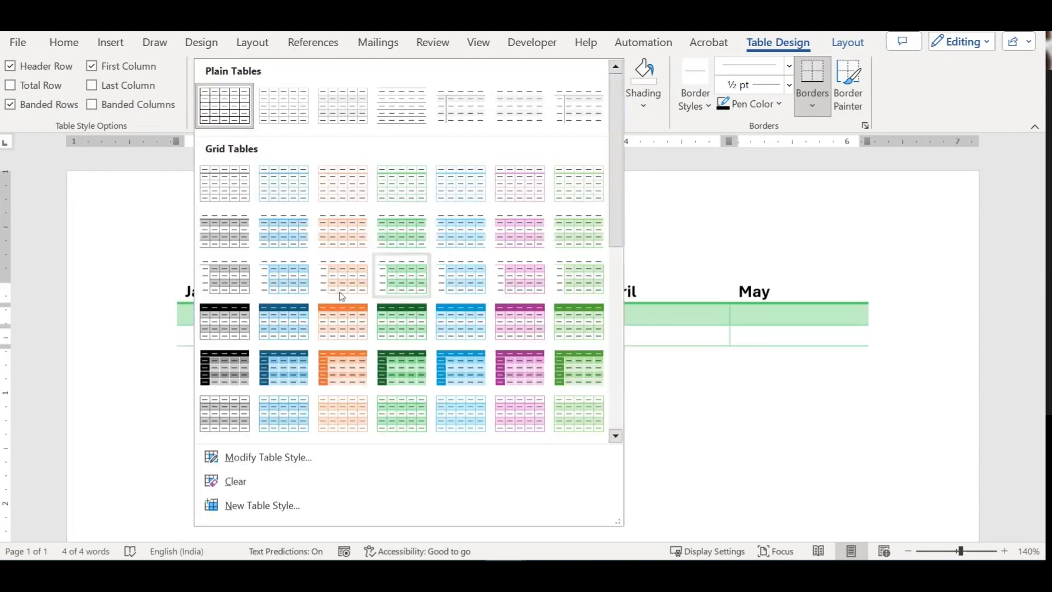
# Step: Apply the blue Grid Table style and switch Header Row formatting off to compare
pyautogui.click(292, 328)
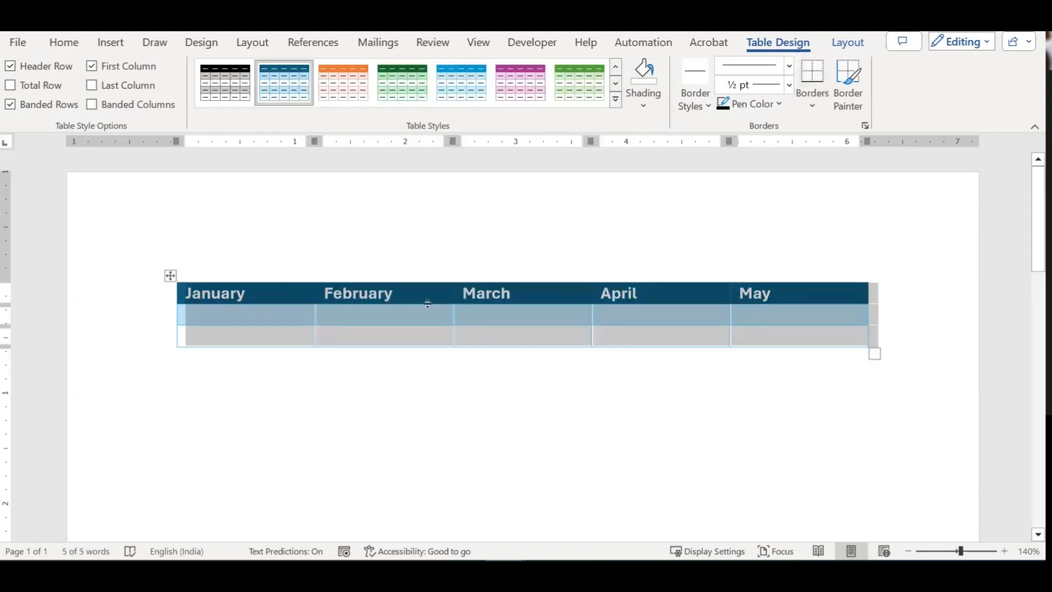
pyautogui.click(409, 319)
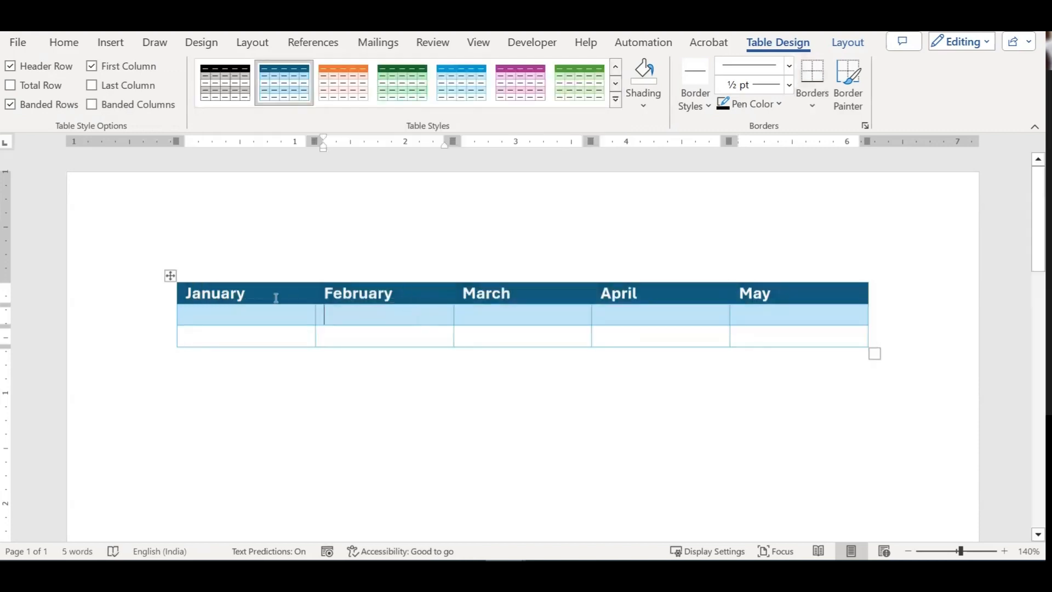
pyautogui.click(170, 276)
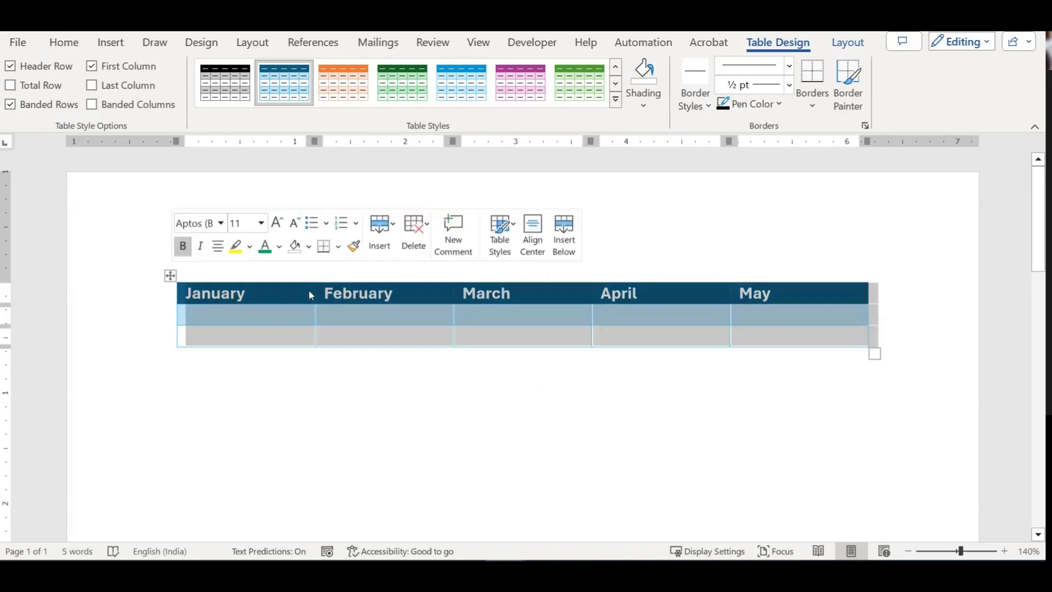
pyautogui.click(9, 67)
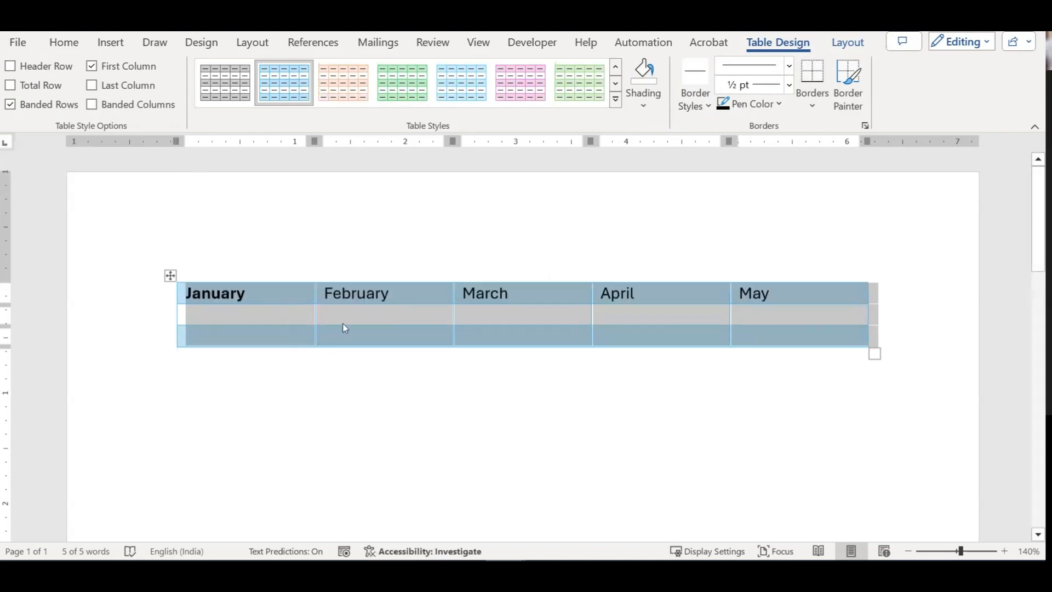
pyautogui.click(353, 312)
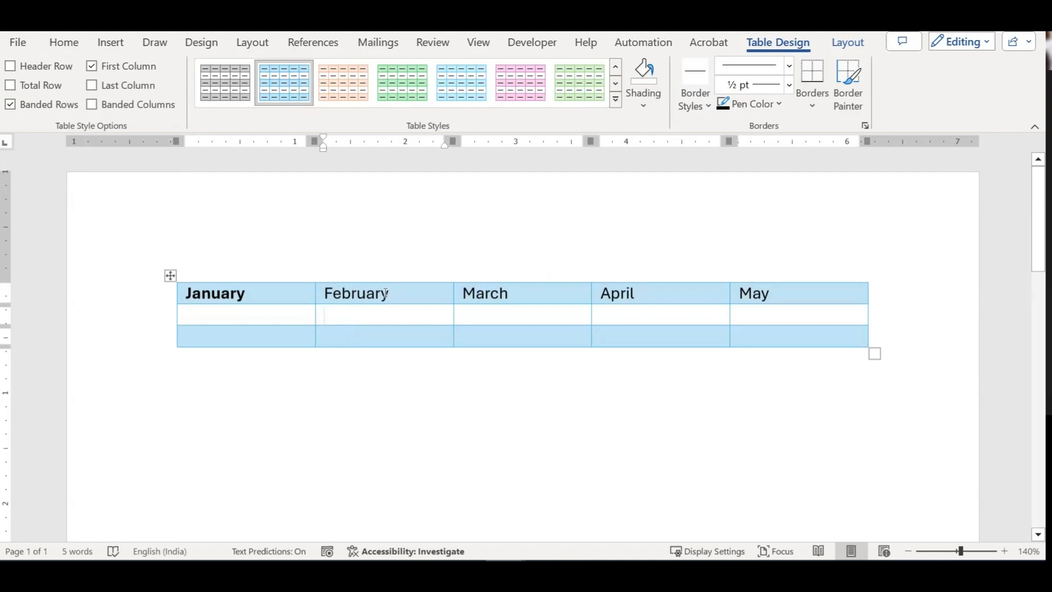
# Step: Browse the style gallery without choosing, then turn Header Row formatting back on
pyautogui.click(615, 99)
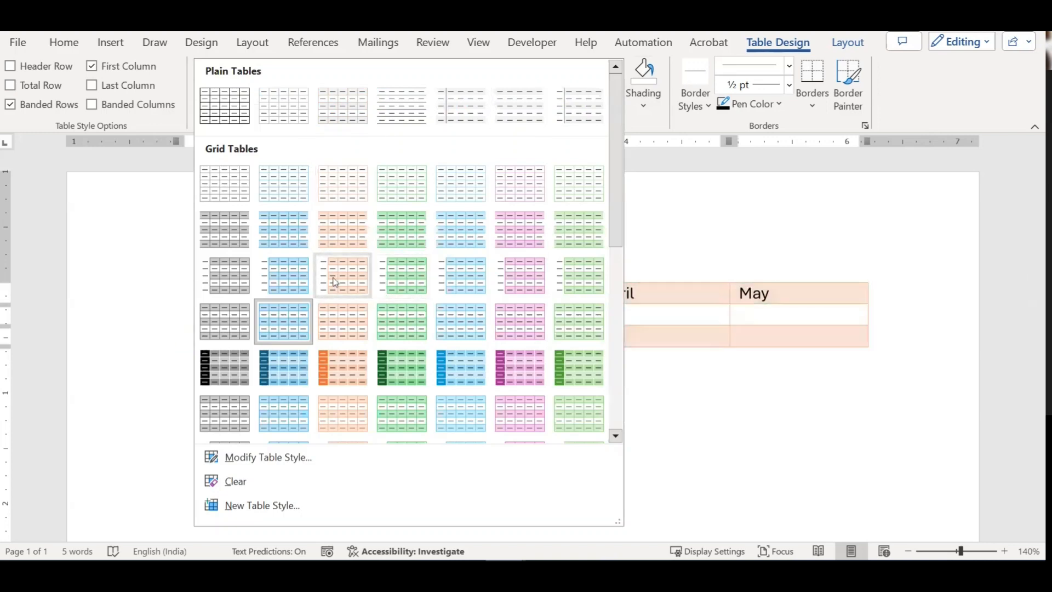
pyautogui.click(678, 323)
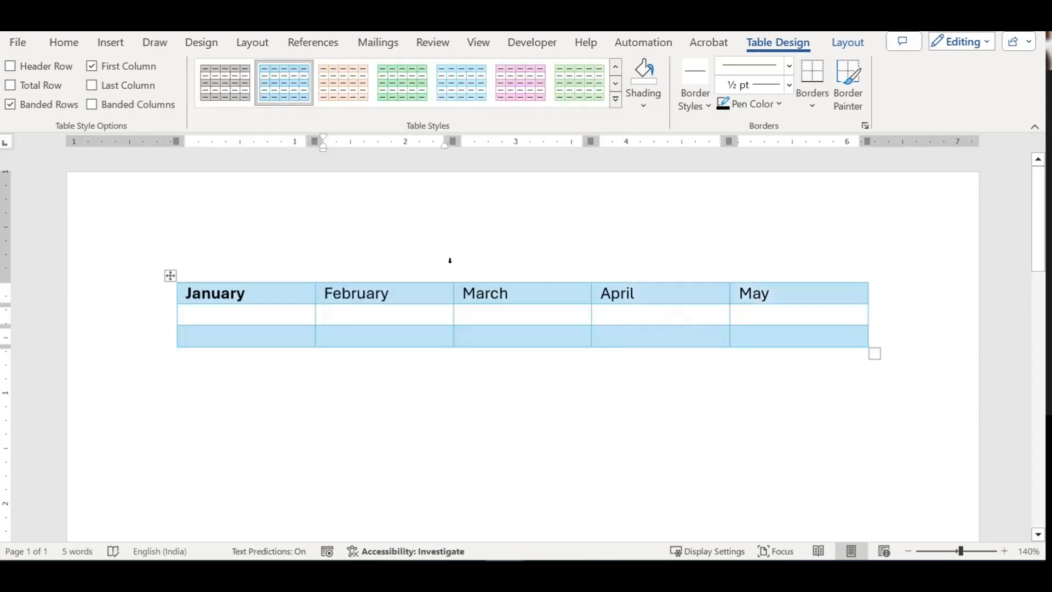
pyautogui.click(170, 276)
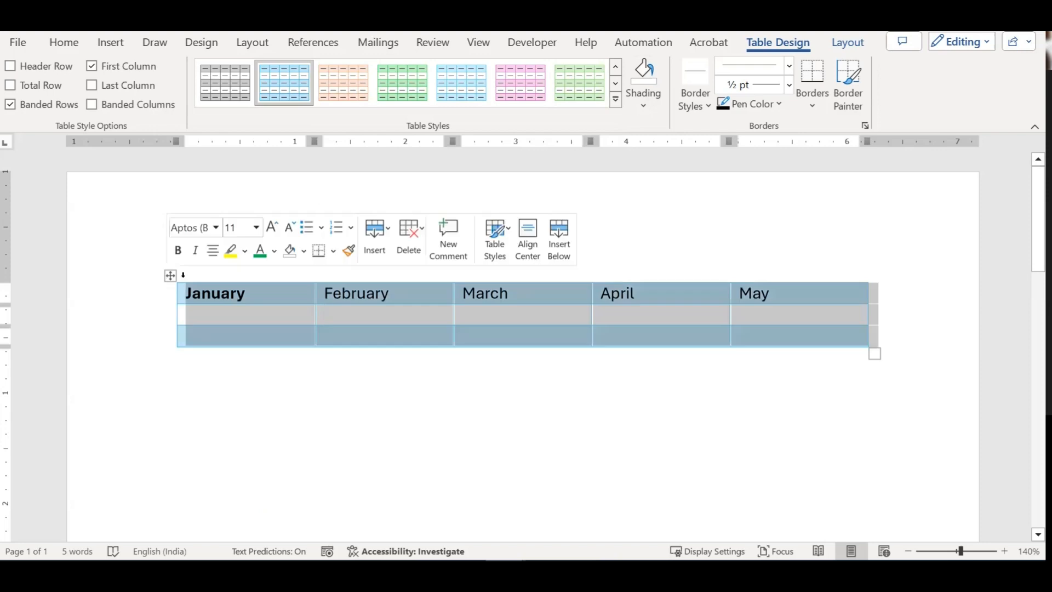
pyautogui.click(38, 66)
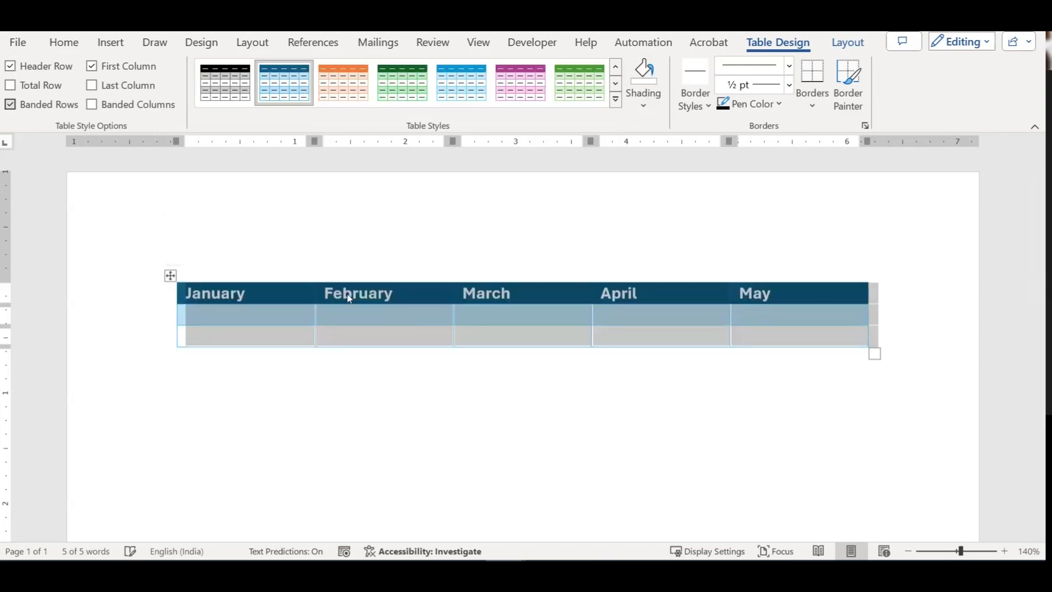
pyautogui.click(290, 322)
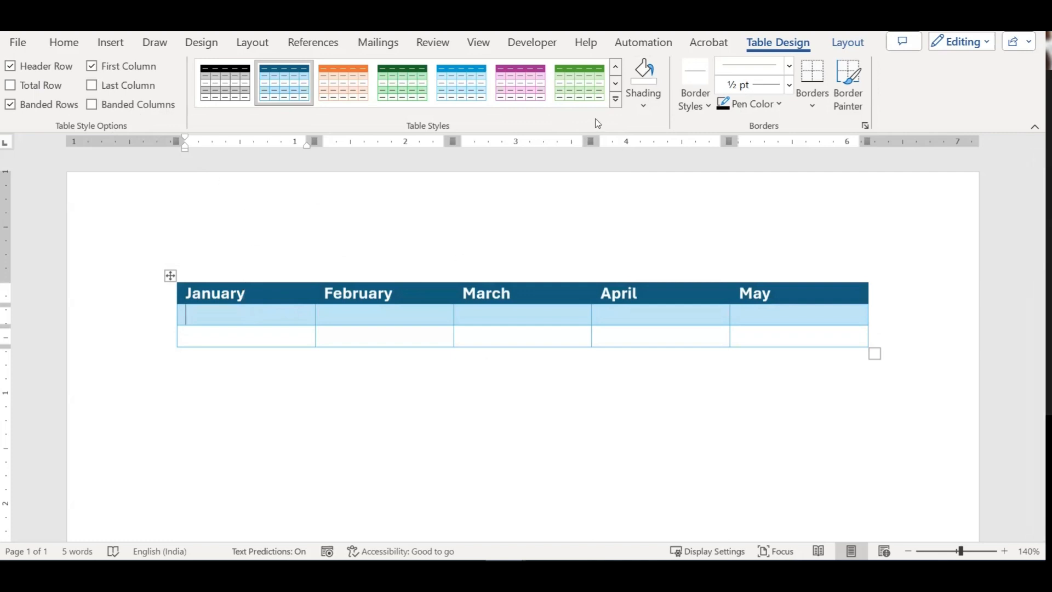
pyautogui.click(615, 99)
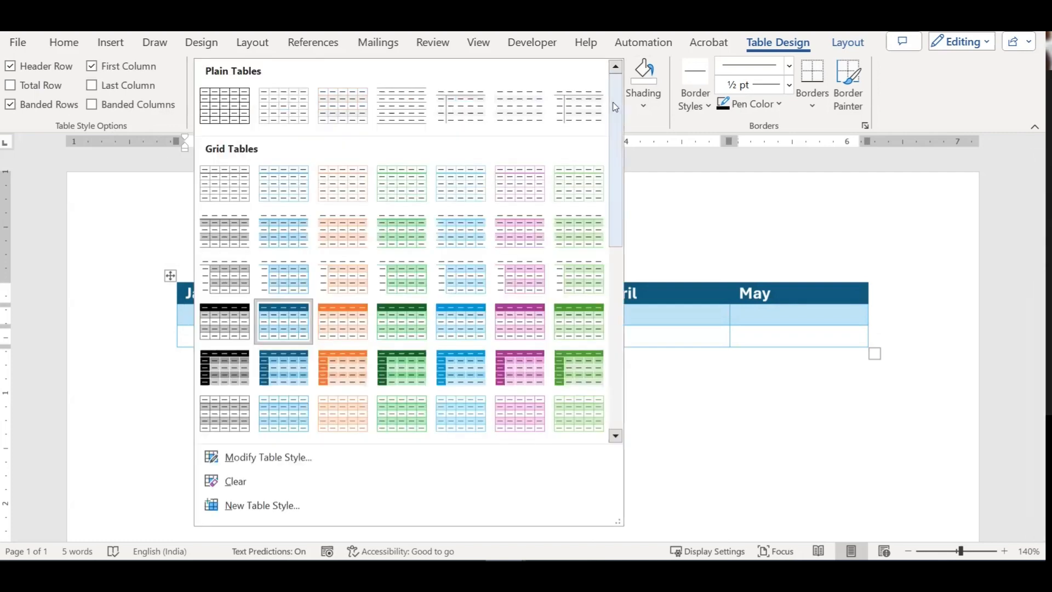
# Step: Apply Grid Table 5 Dark - Accent 1 to the month table
pyautogui.click(291, 369)
pyautogui.click(578, 392)
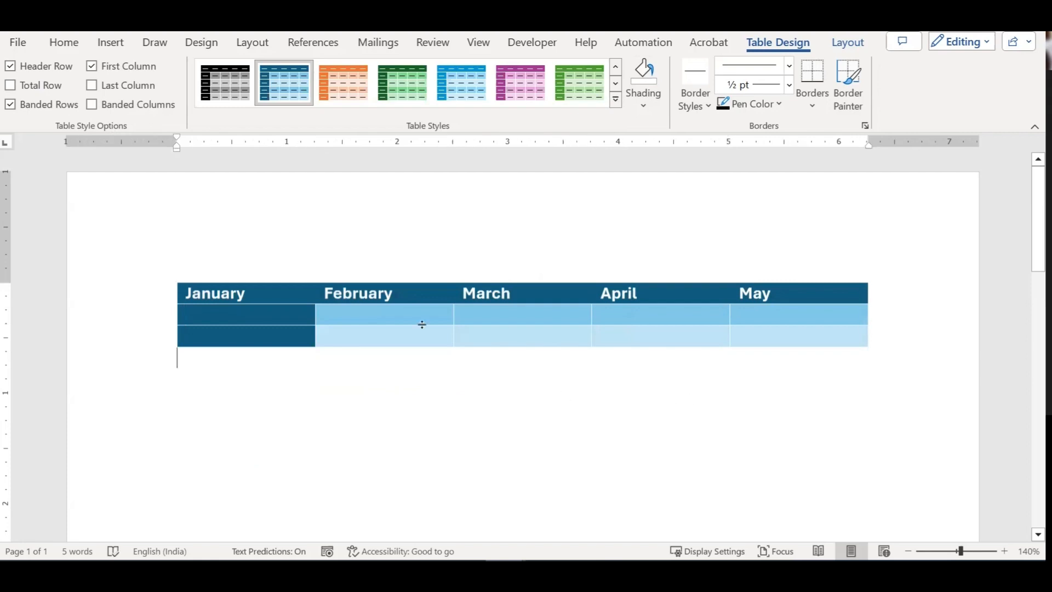
pyautogui.click(269, 296)
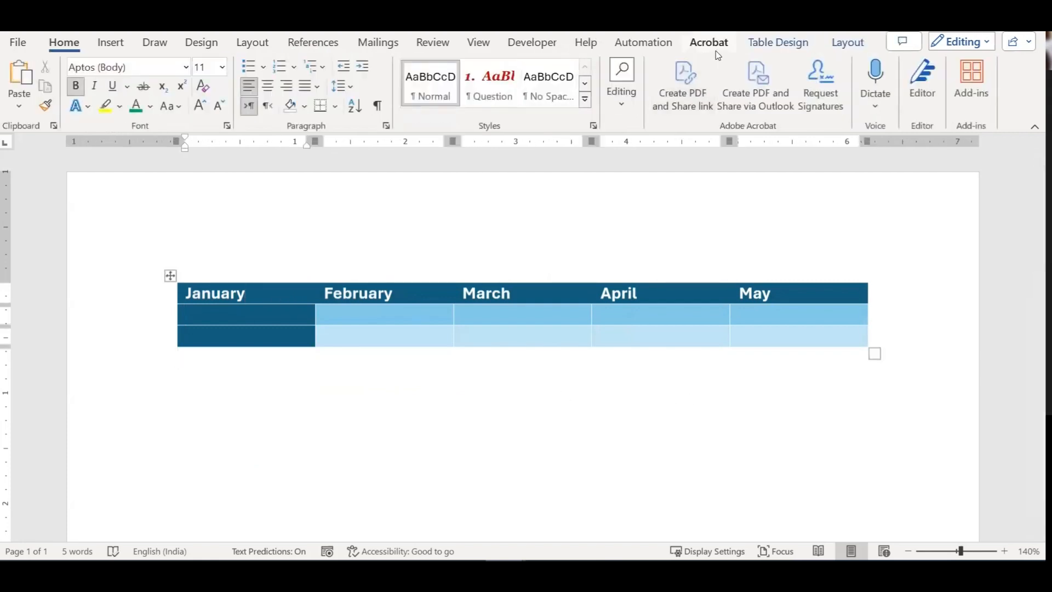
pyautogui.click(757, 48)
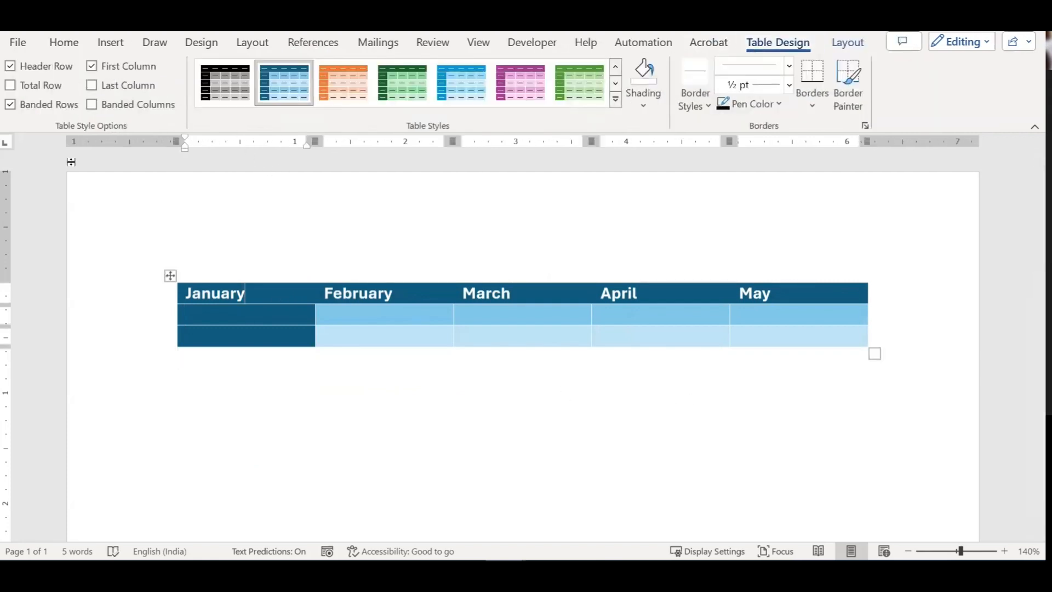
# Step: Toggle First Column formatting off and back on, then turn on the dark Total Row
pyautogui.click(123, 68)
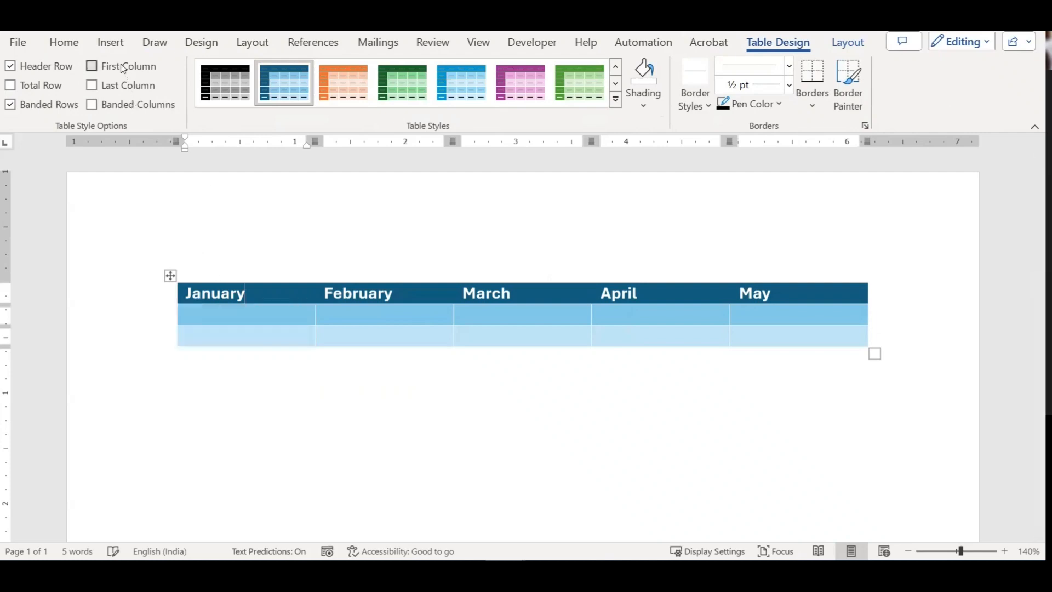
pyautogui.click(123, 67)
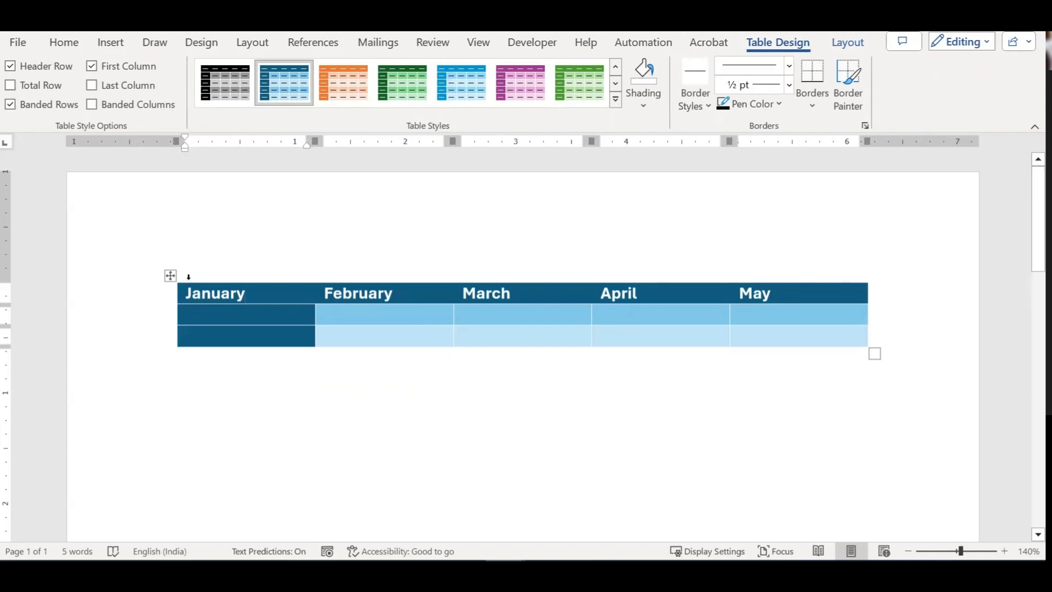
pyautogui.click(171, 275)
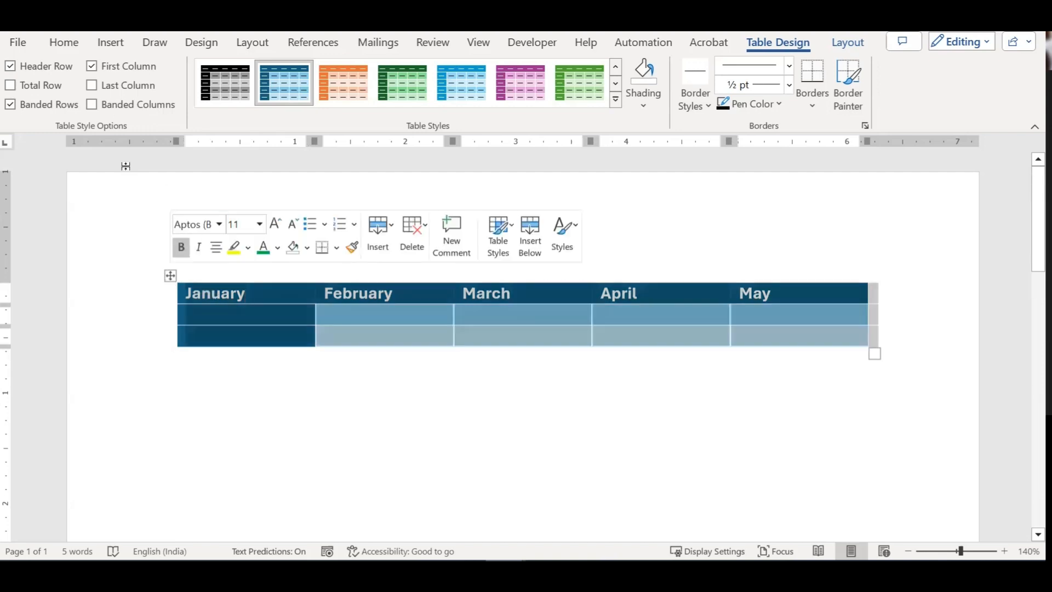
pyautogui.click(10, 86)
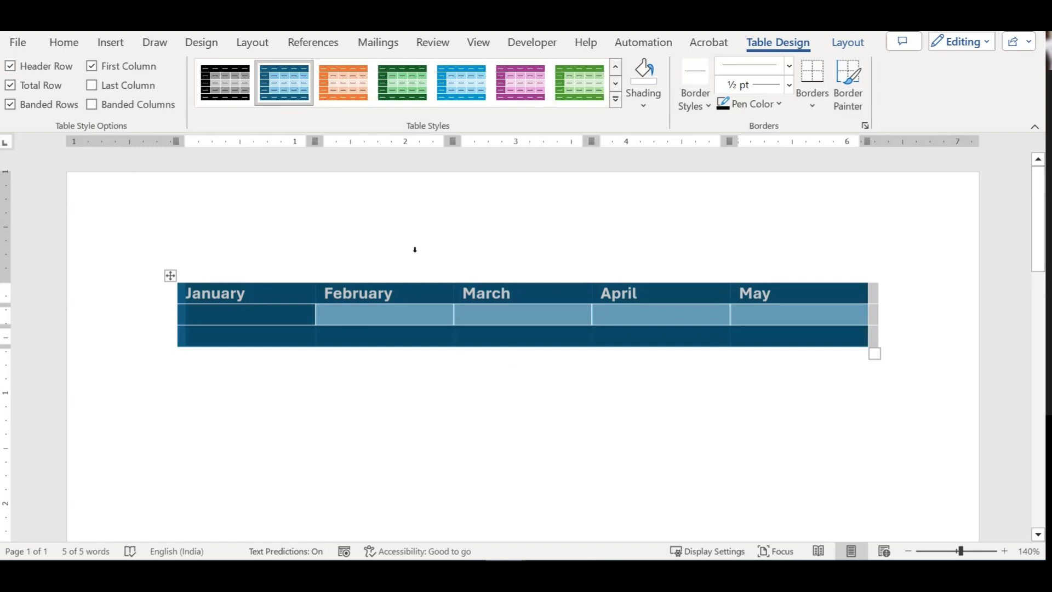
# Step: Turn off Total Row, Last Column, Banded Rows and First Column, keeping only the dark header
pyautogui.click(11, 86)
pyautogui.click(92, 86)
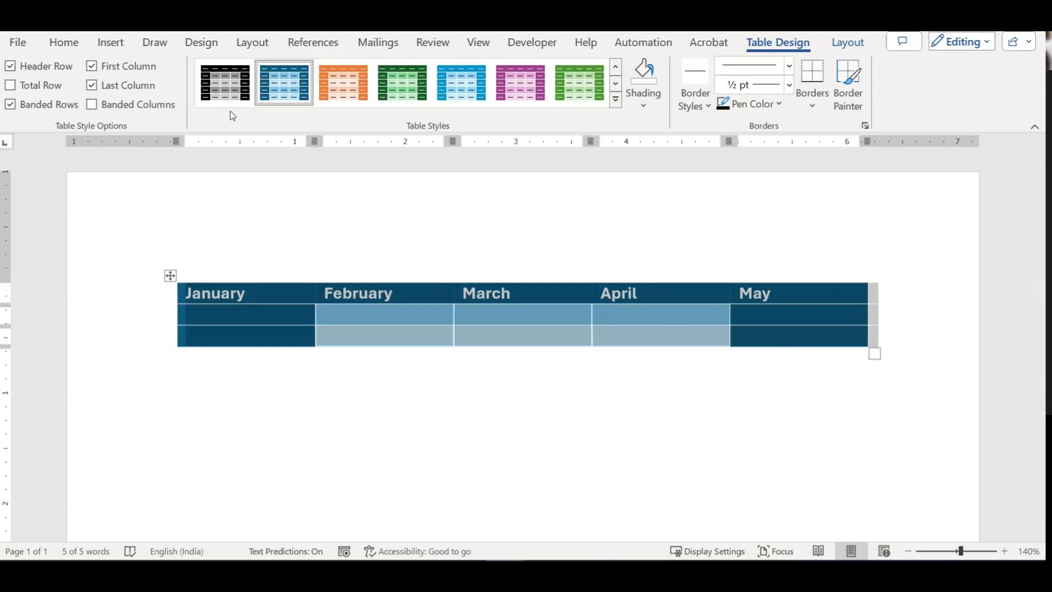
pyautogui.click(105, 86)
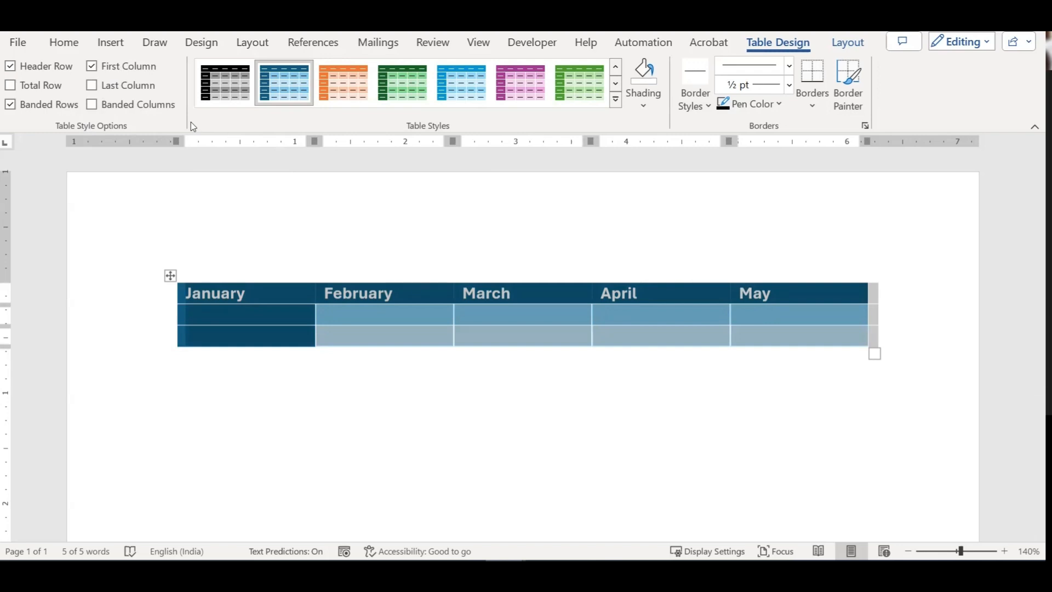
pyautogui.click(11, 104)
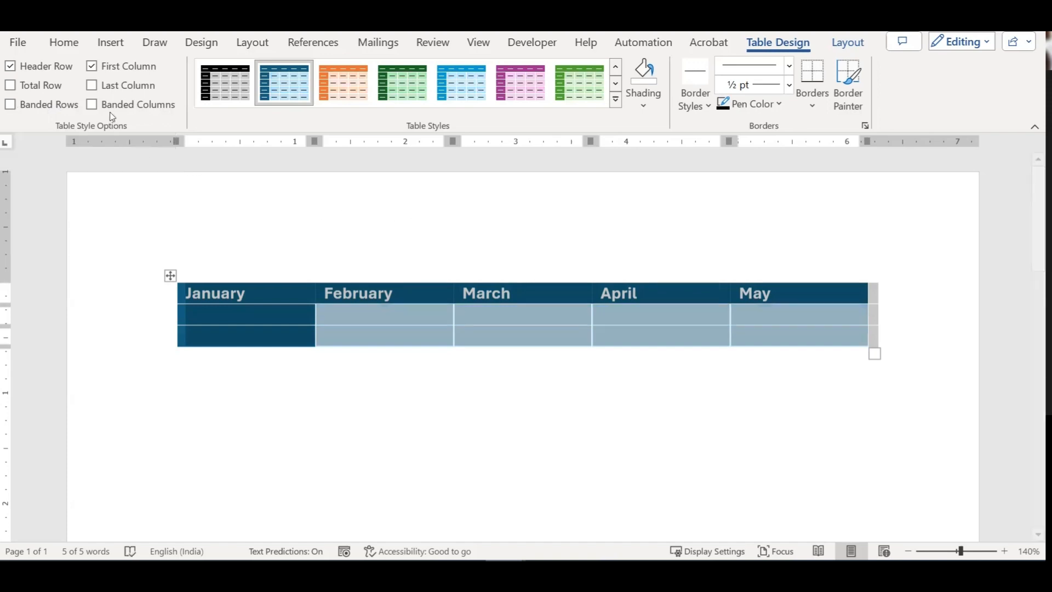
pyautogui.click(94, 65)
pyautogui.click(789, 340)
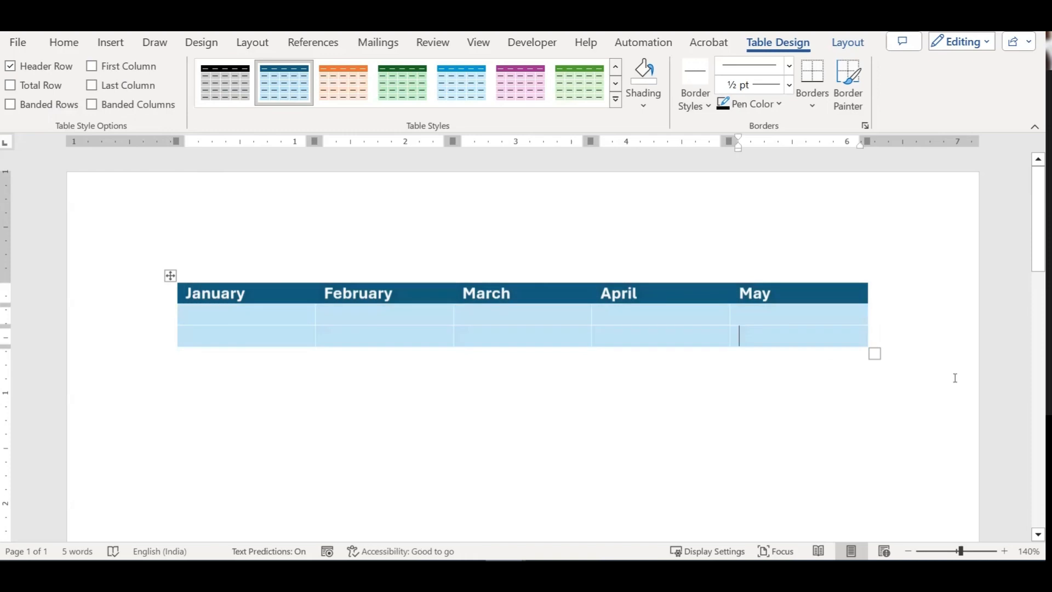
# Step: Add body rows with Tab, then turn on Banded Rows and Banded Columns for the month table
pyautogui.press('Tab')
pyautogui.press('Tab')
pyautogui.press('Tab')
pyautogui.press('Tab')
pyautogui.press('Tab')
pyautogui.press('Tab')
pyautogui.press('Tab')
pyautogui.press('Tab')
pyautogui.press('Tab')
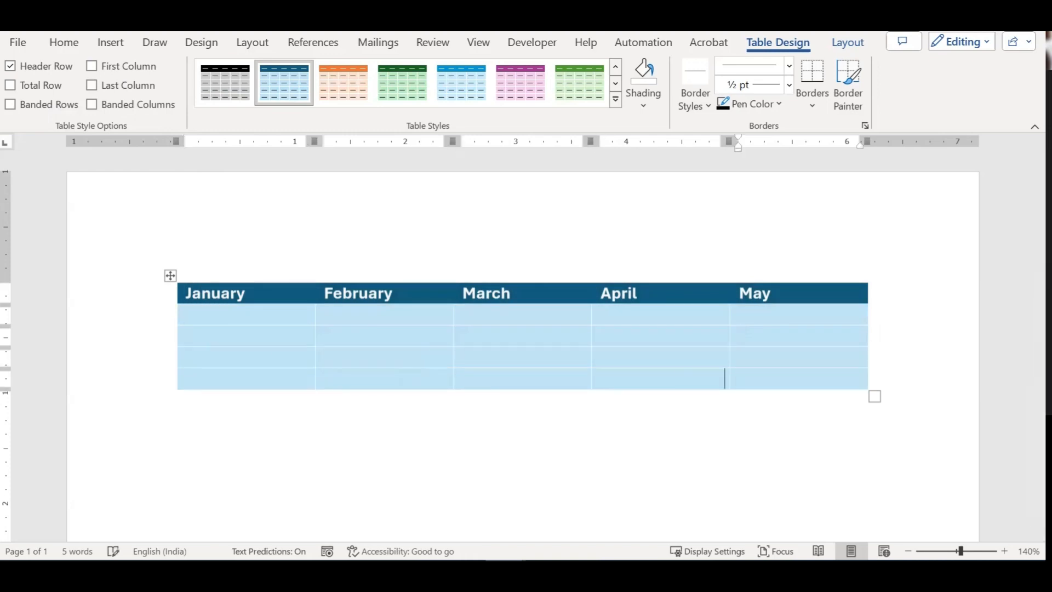
pyautogui.press('Tab')
pyautogui.press('Tab')
pyautogui.press('Tab')
pyautogui.press('Tab')
pyautogui.press('Tab')
pyautogui.press('Tab')
pyautogui.press('Tab')
pyautogui.press('Tab')
pyautogui.press('Tab')
pyautogui.press('Tab')
pyautogui.press('Tab')
pyautogui.press('Tab')
pyautogui.press('Tab')
pyautogui.press('Tab')
pyautogui.press('Tab')
pyautogui.press('Tab')
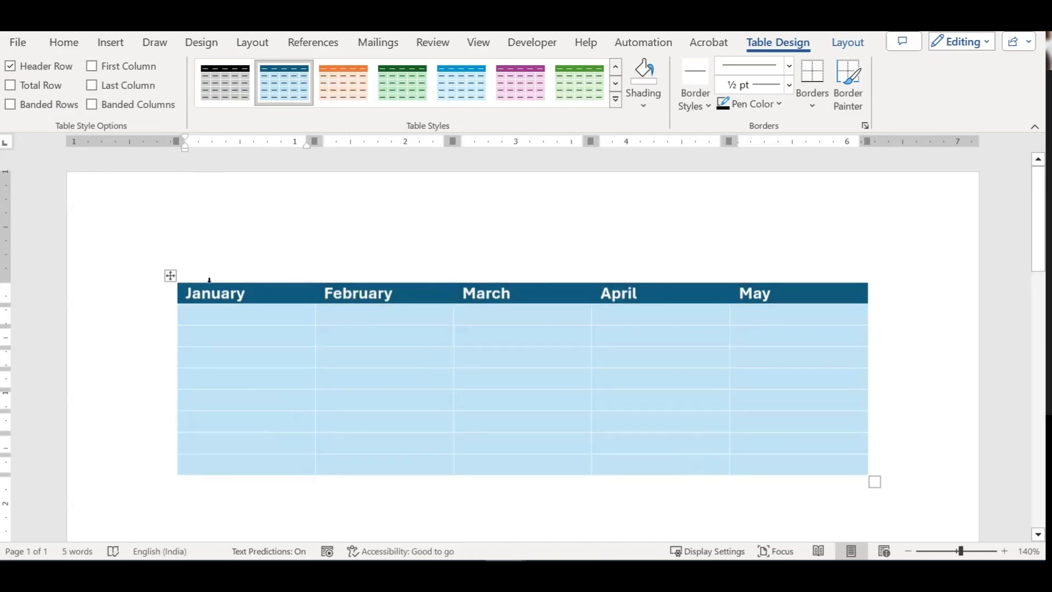
pyautogui.click(170, 275)
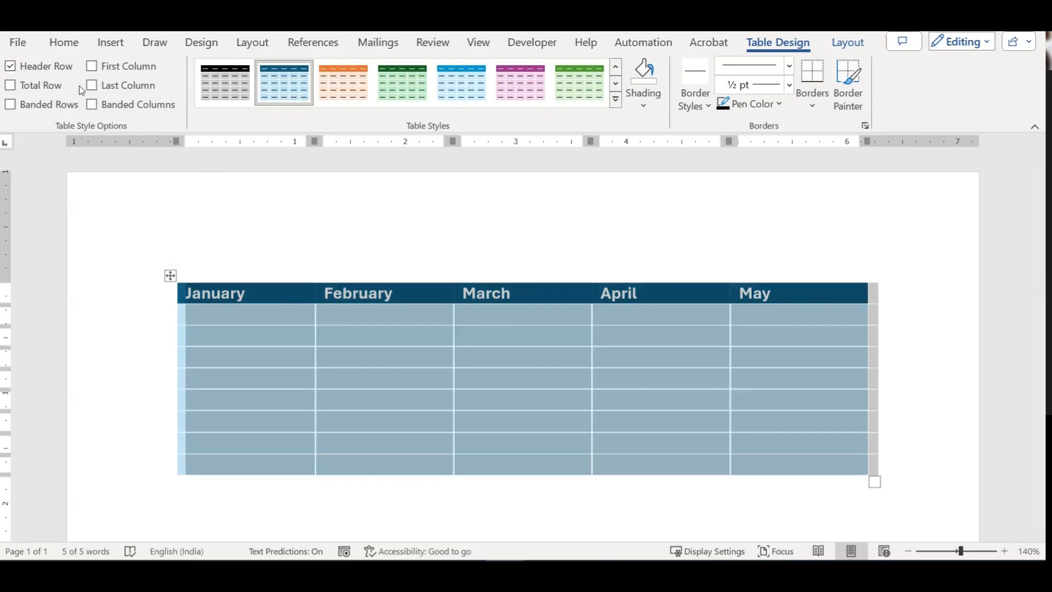
pyautogui.click(10, 104)
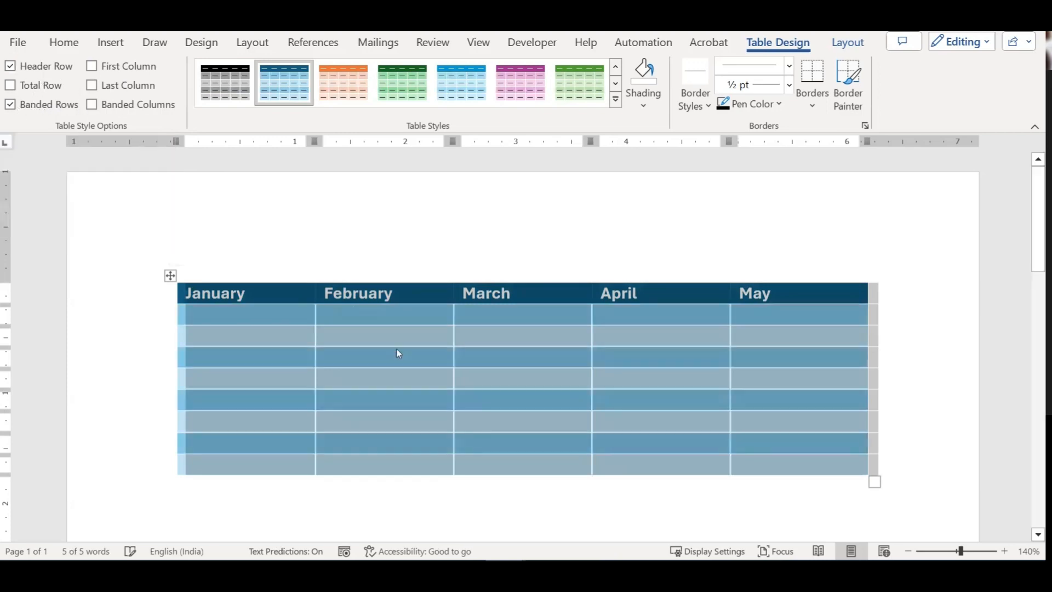
pyautogui.click(369, 335)
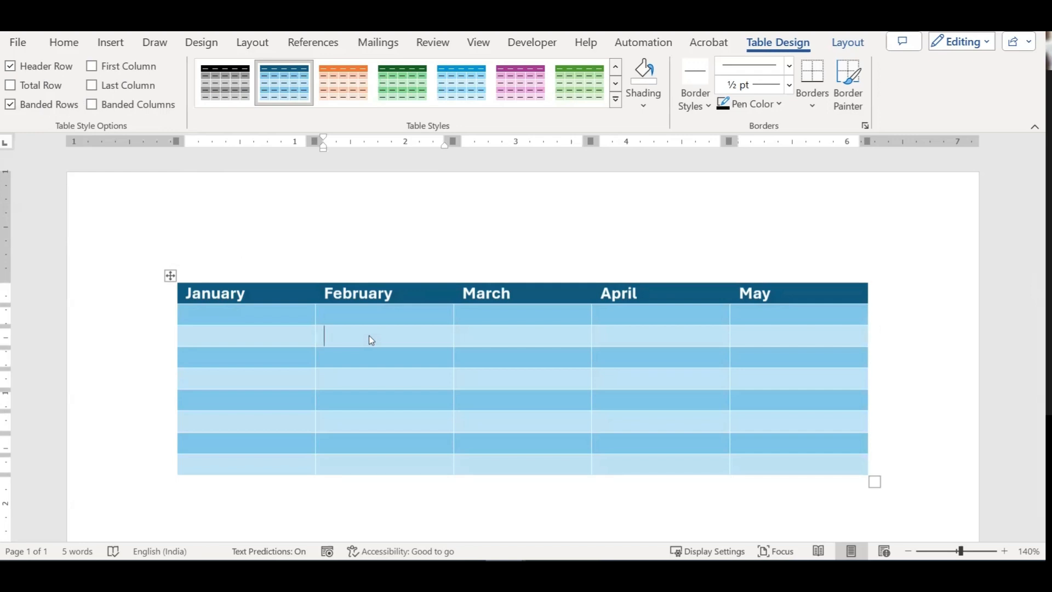
pyautogui.click(91, 104)
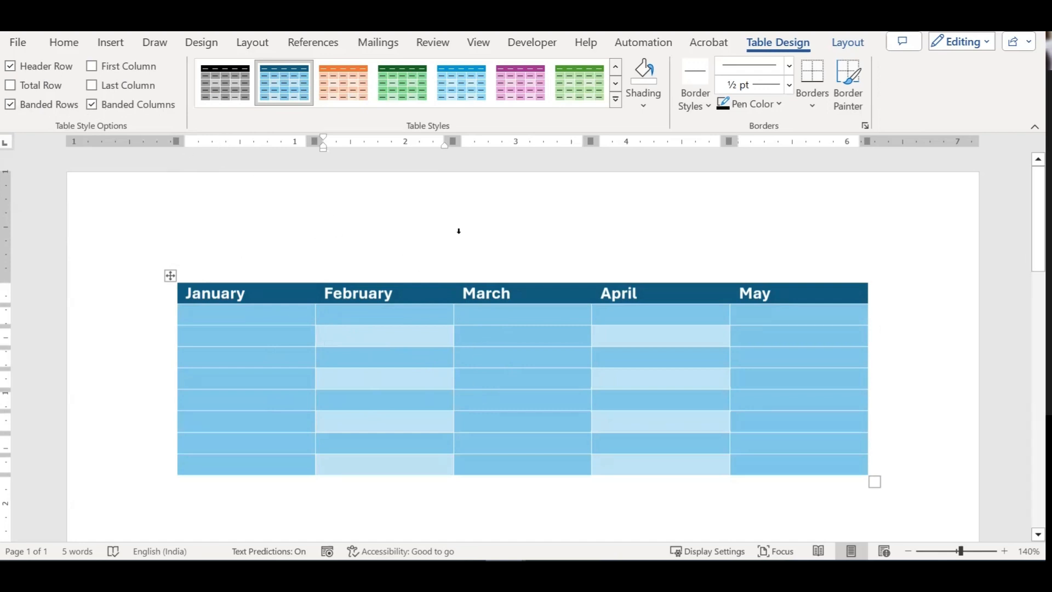
pyautogui.click(615, 100)
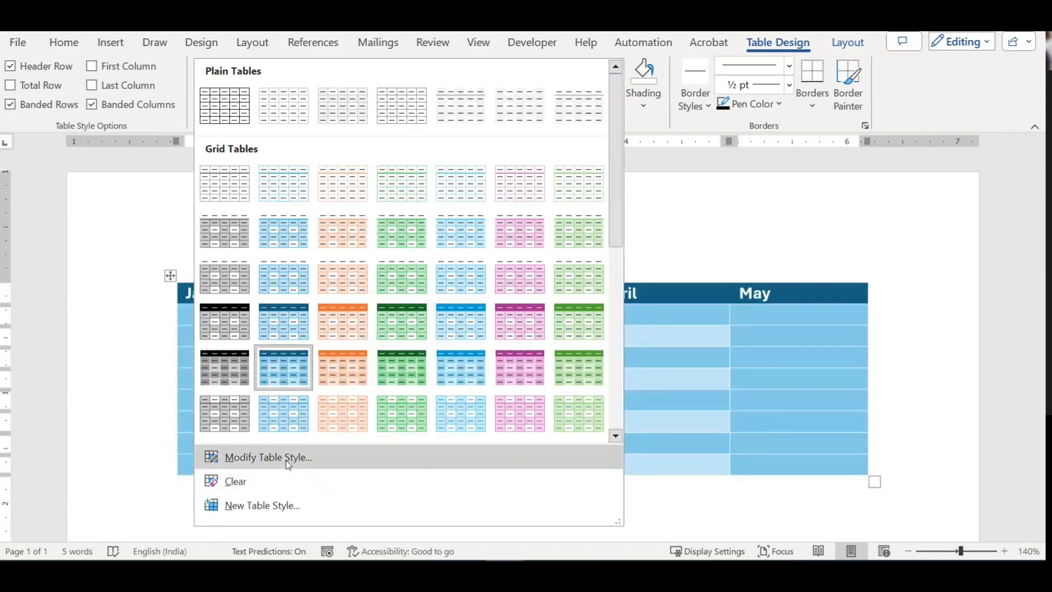
# Step: Modify the current table style, naming it 'table style 2' and basing it on Table Normal
pyautogui.click(673, 372)
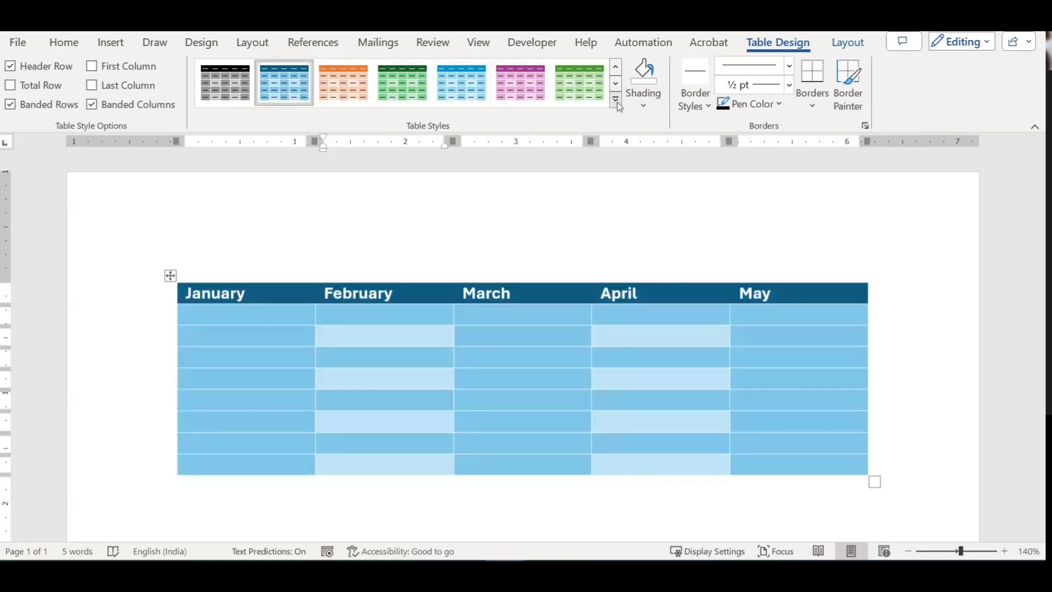
pyautogui.click(616, 101)
pyautogui.click(264, 459)
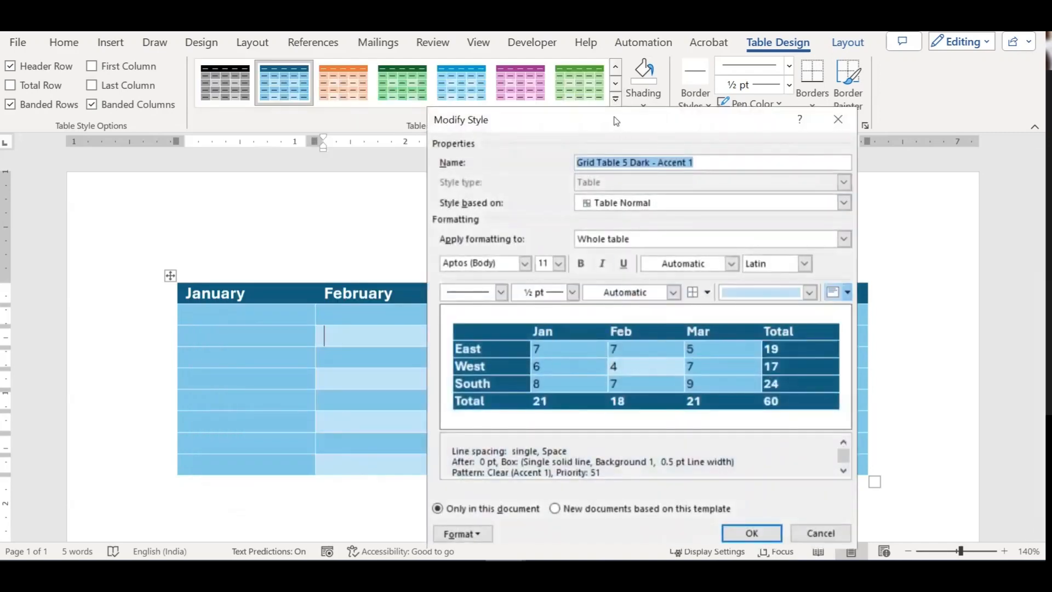
pyautogui.moveTo(617, 120); pyautogui.dragTo(533, 77)
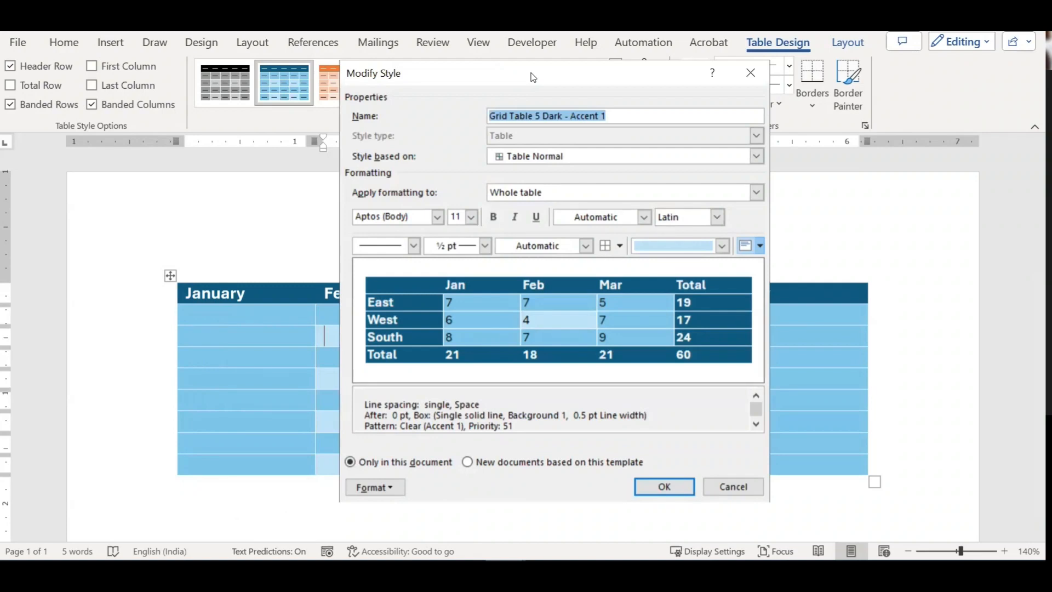
pyautogui.write('table ')
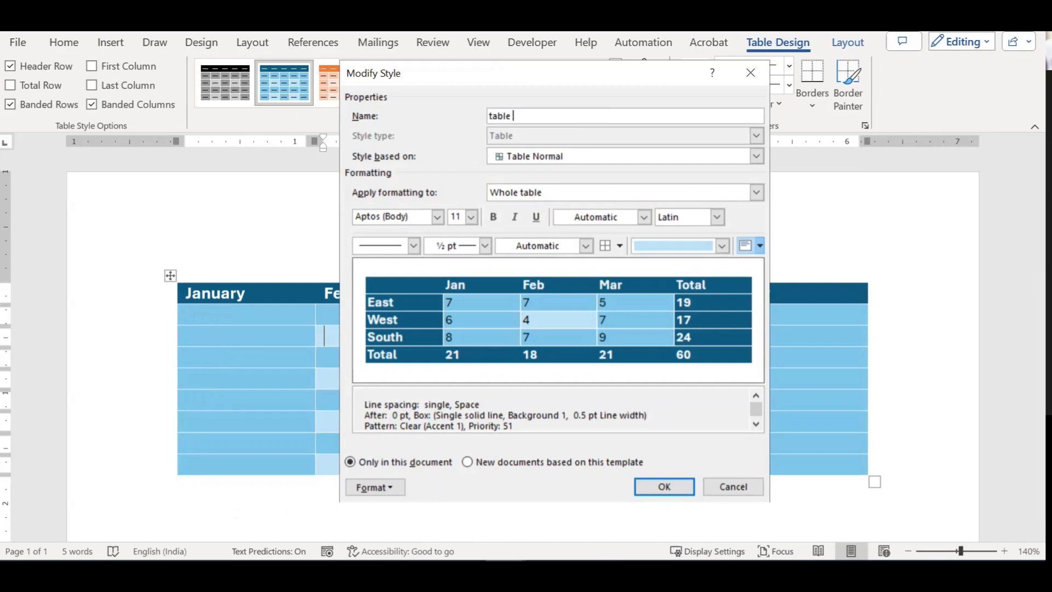
pyautogui.write('style 2')
pyautogui.click(736, 157)
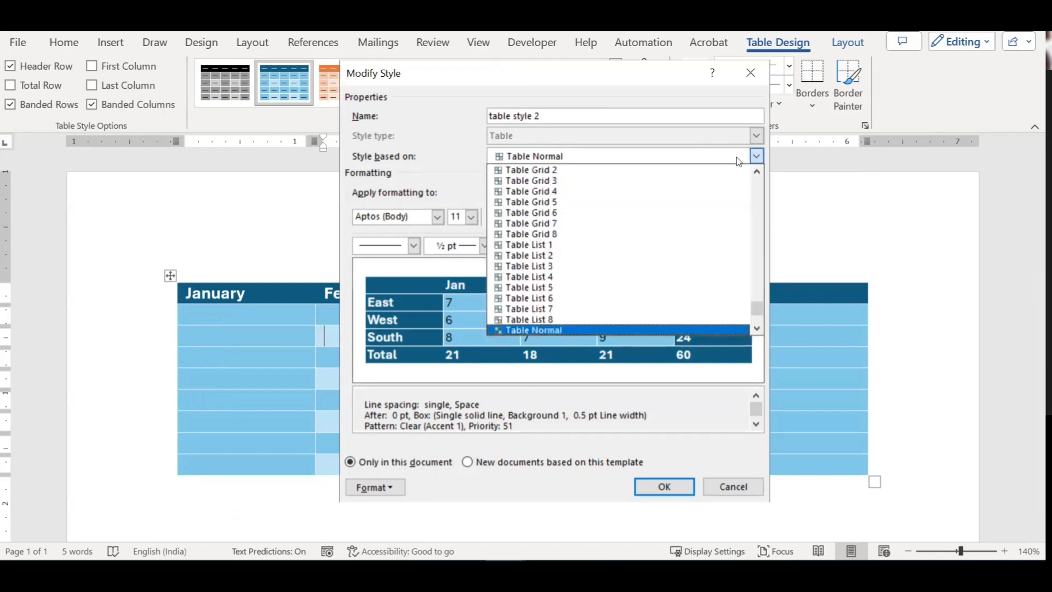
pyautogui.click(533, 332)
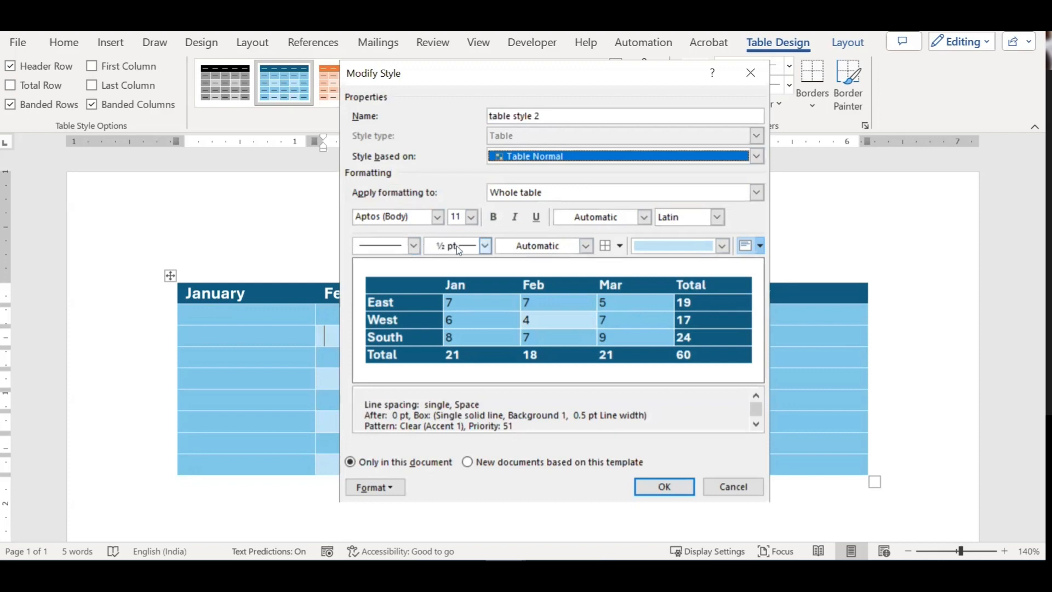
# Step: Set the style's whole-table shading to orange Accent 2, leaving border settings unchanged
pyautogui.click(415, 246)
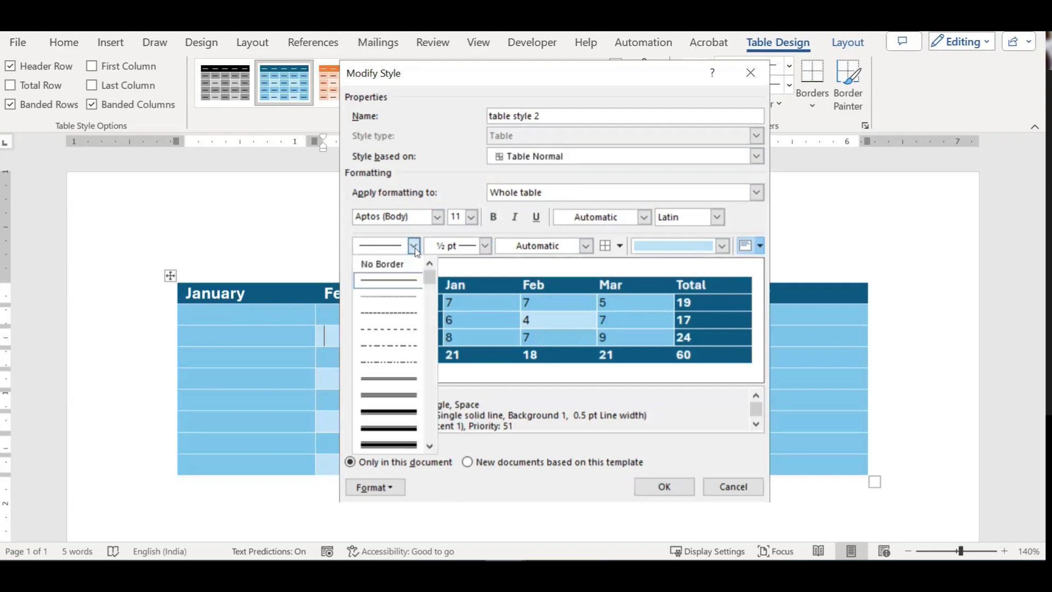
pyautogui.click(414, 246)
pyautogui.click(485, 246)
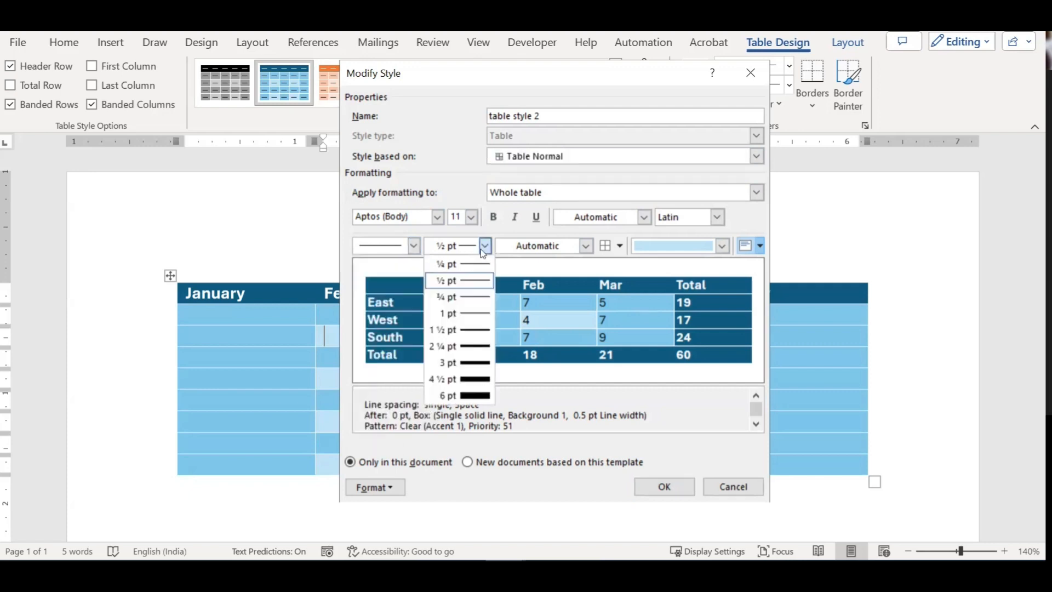
pyautogui.click(412, 247)
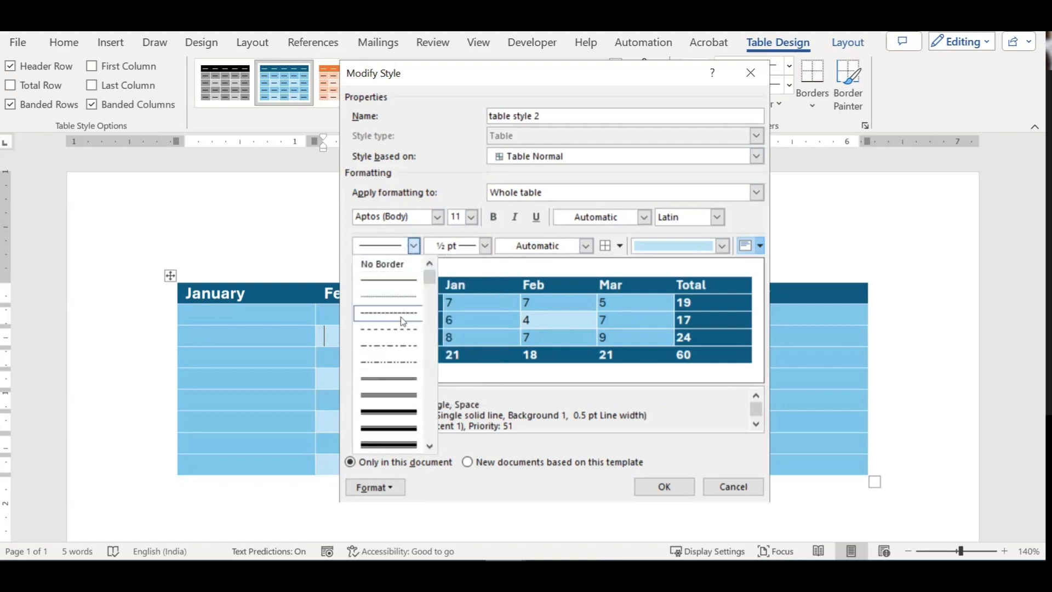
pyautogui.click(484, 244)
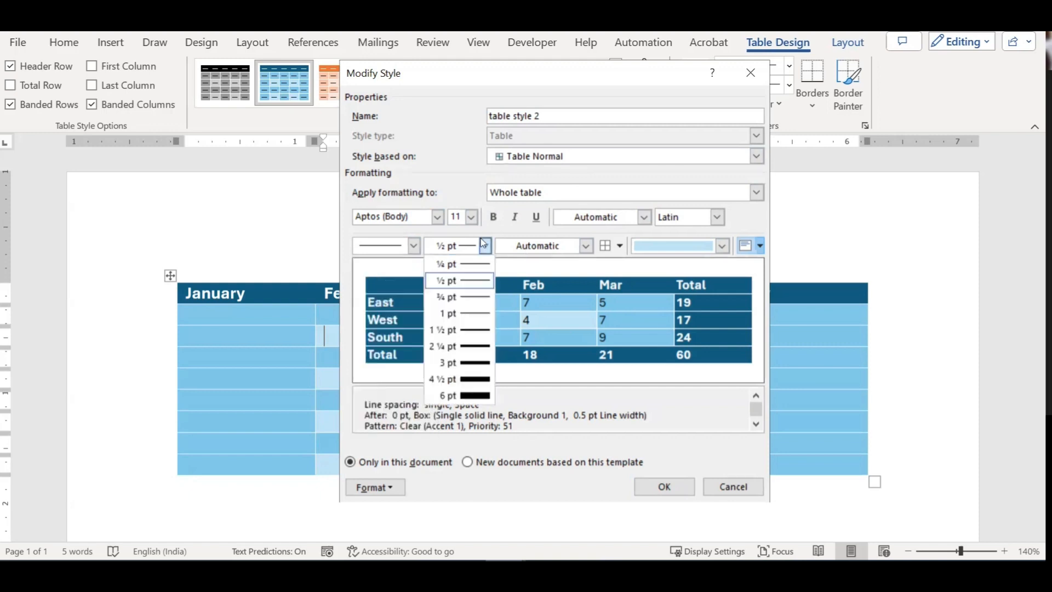
pyautogui.click(585, 246)
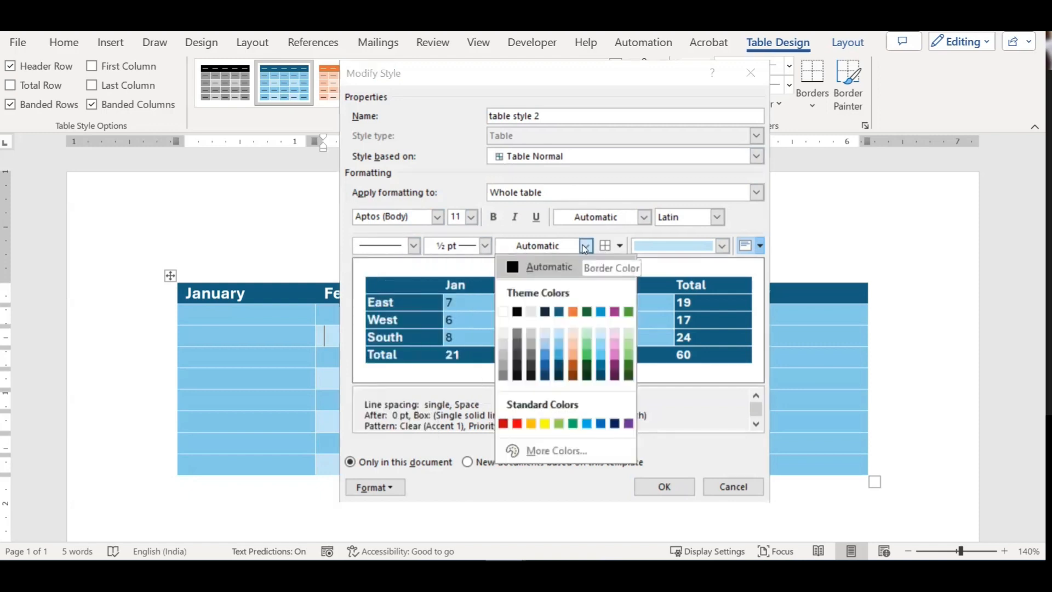
pyautogui.click(621, 245)
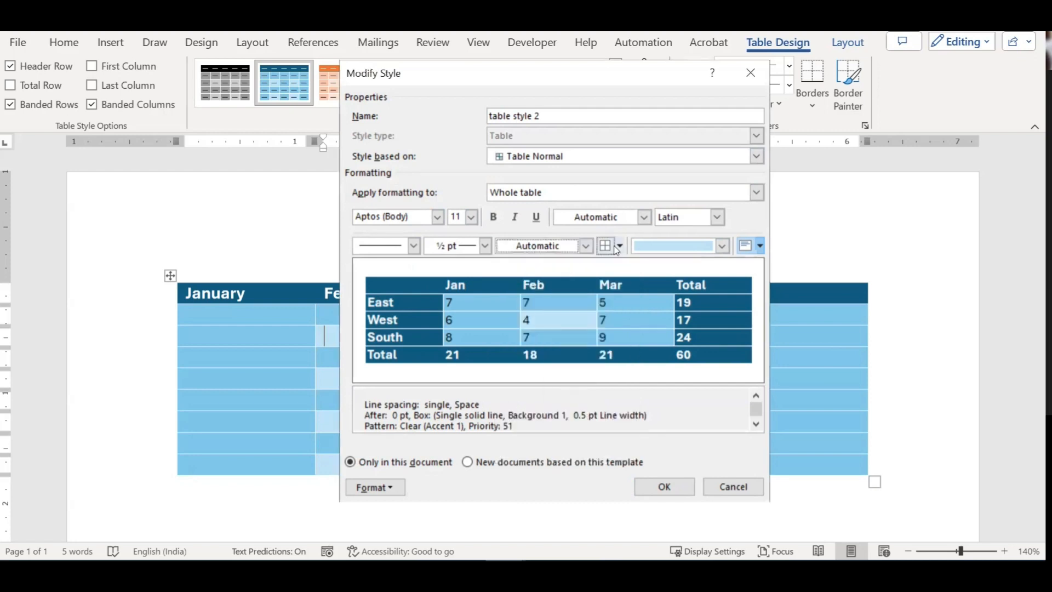
pyautogui.click(619, 246)
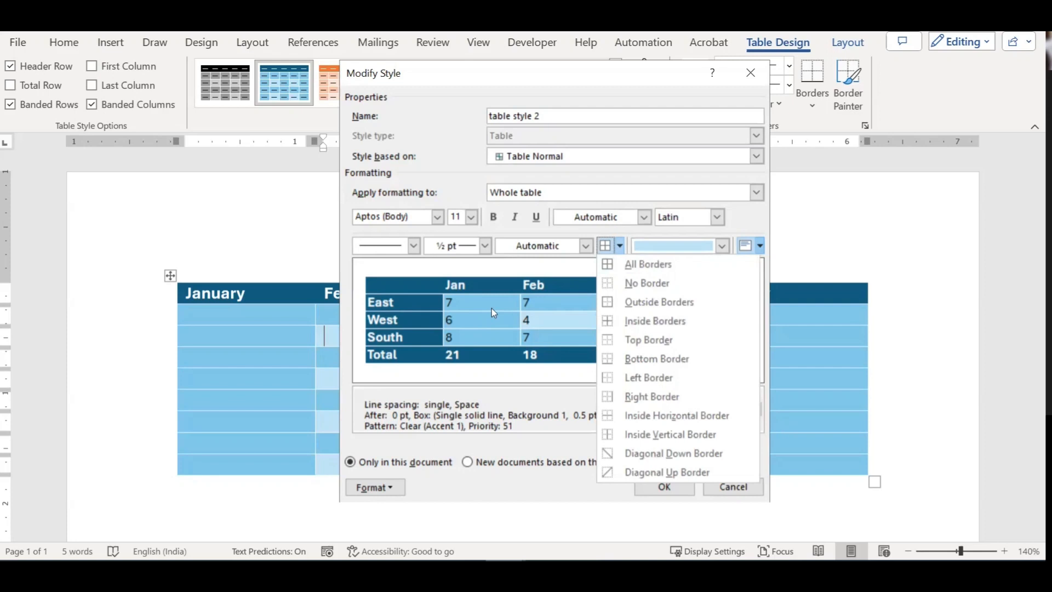
pyautogui.click(621, 245)
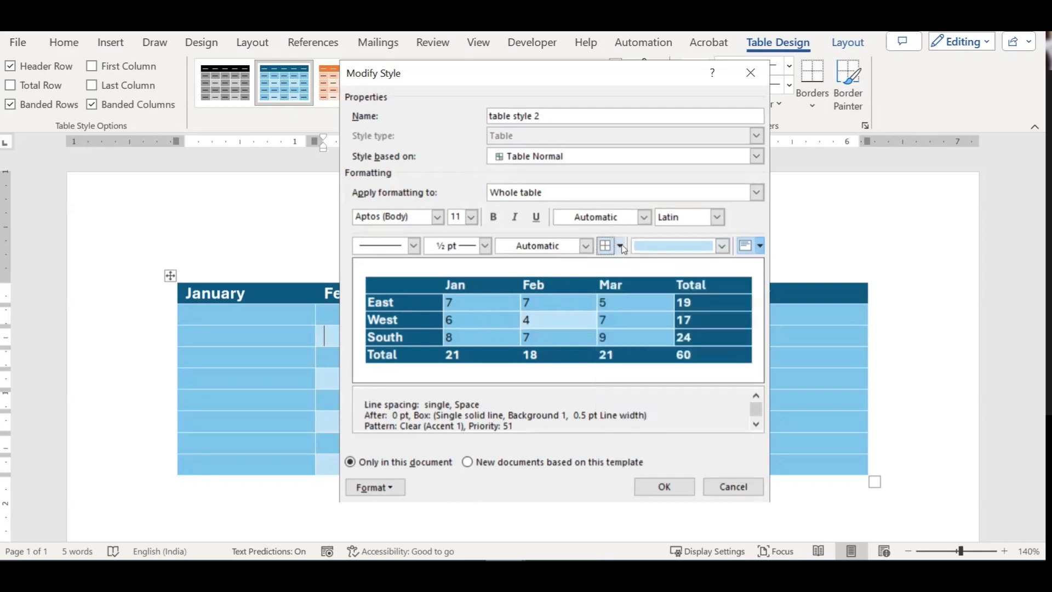
pyautogui.click(711, 246)
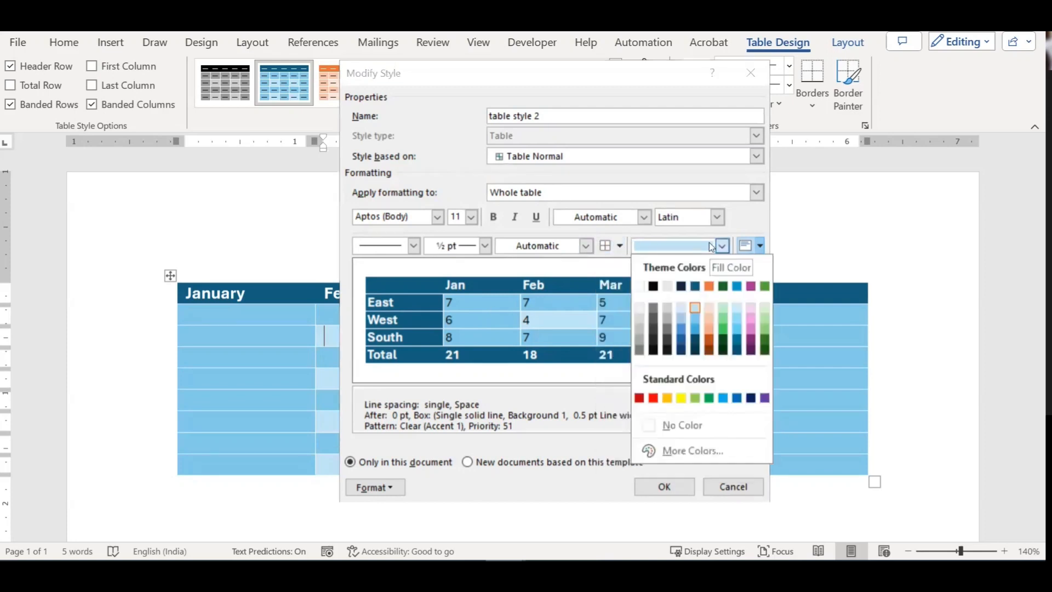
pyautogui.click(709, 334)
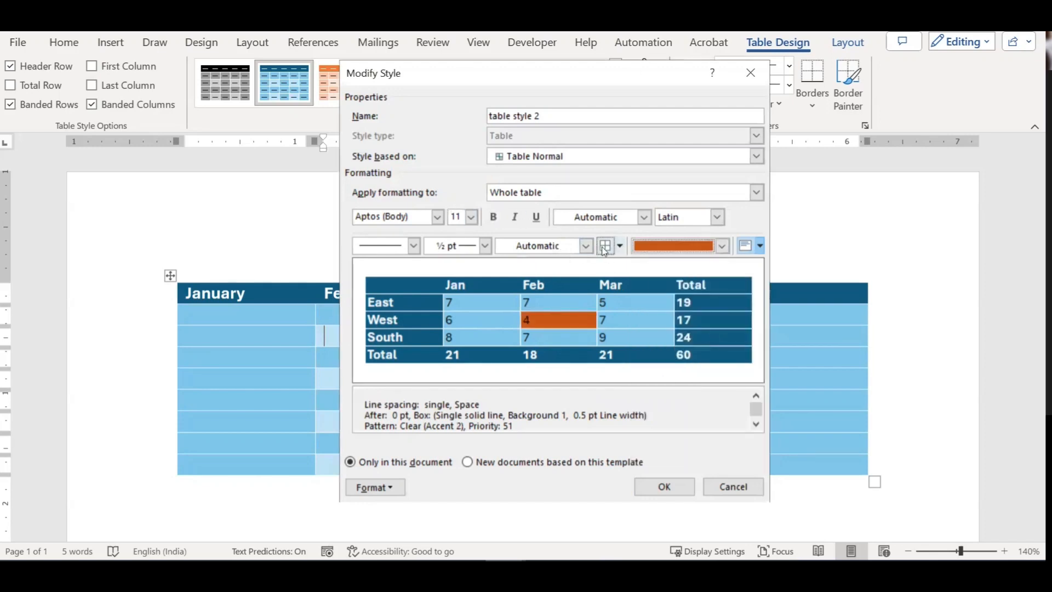
# Step: Apply inside borders to the style with a dashed, small-gap line style
pyautogui.click(621, 247)
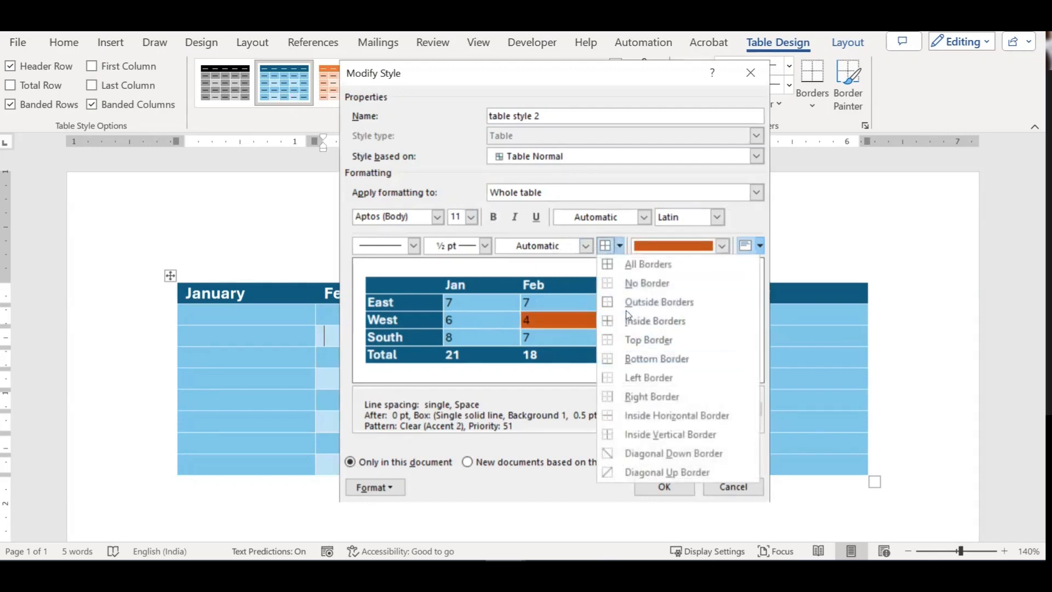
pyautogui.click(618, 319)
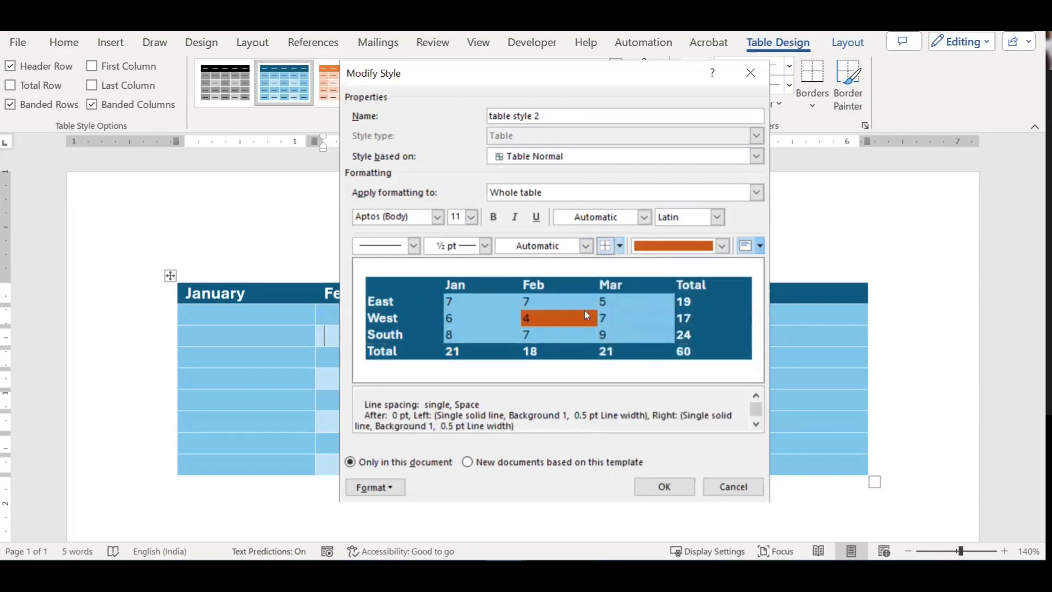
pyautogui.click(619, 247)
pyautogui.click(637, 323)
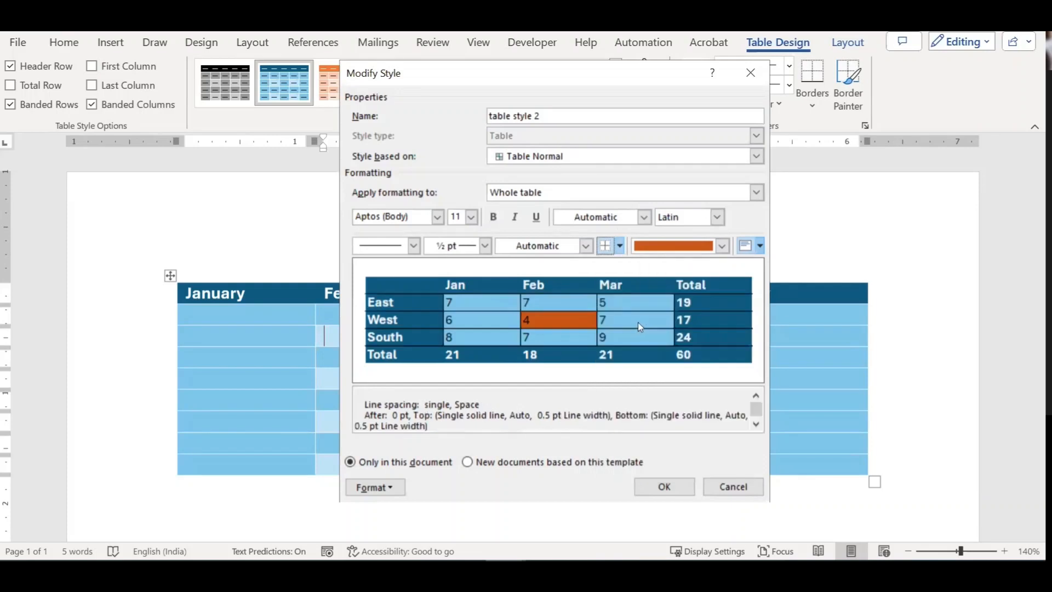
pyautogui.click(415, 251)
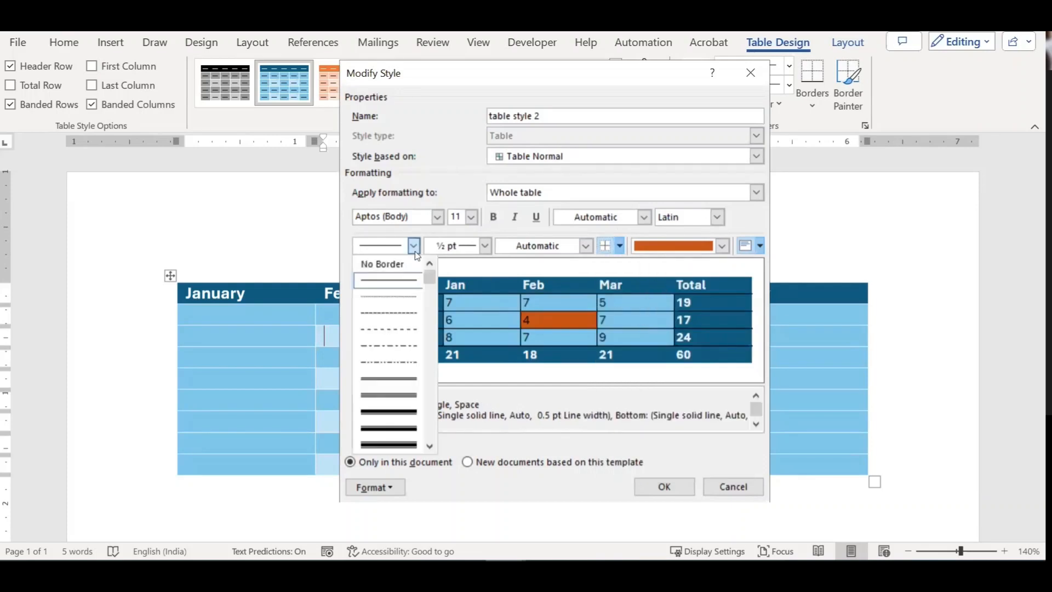
pyautogui.click(406, 318)
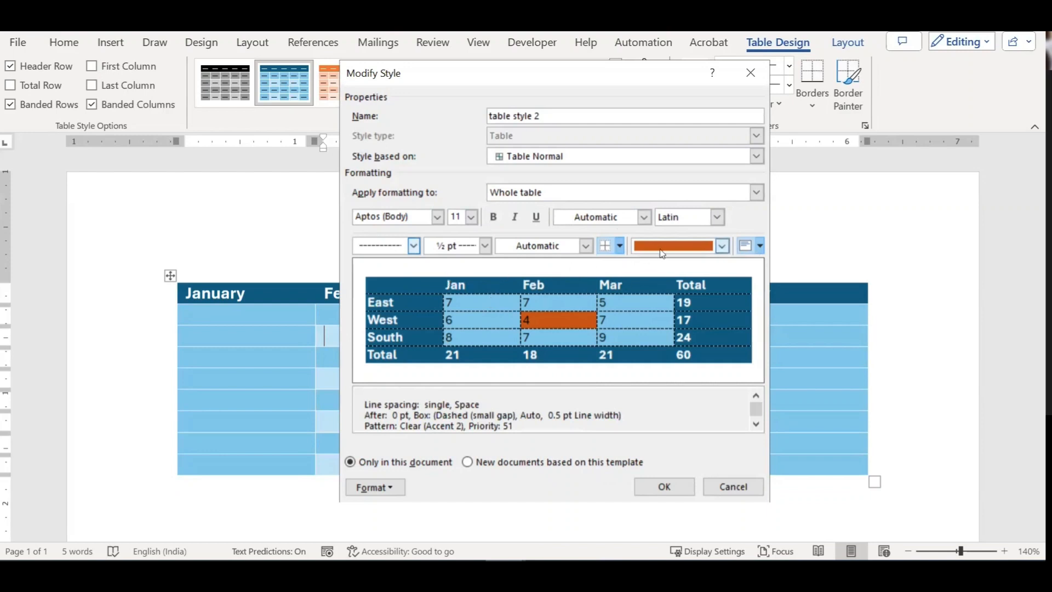
# Step: Change the style's border colour to light blue Accent 4, keeping the orange fill
pyautogui.click(722, 246)
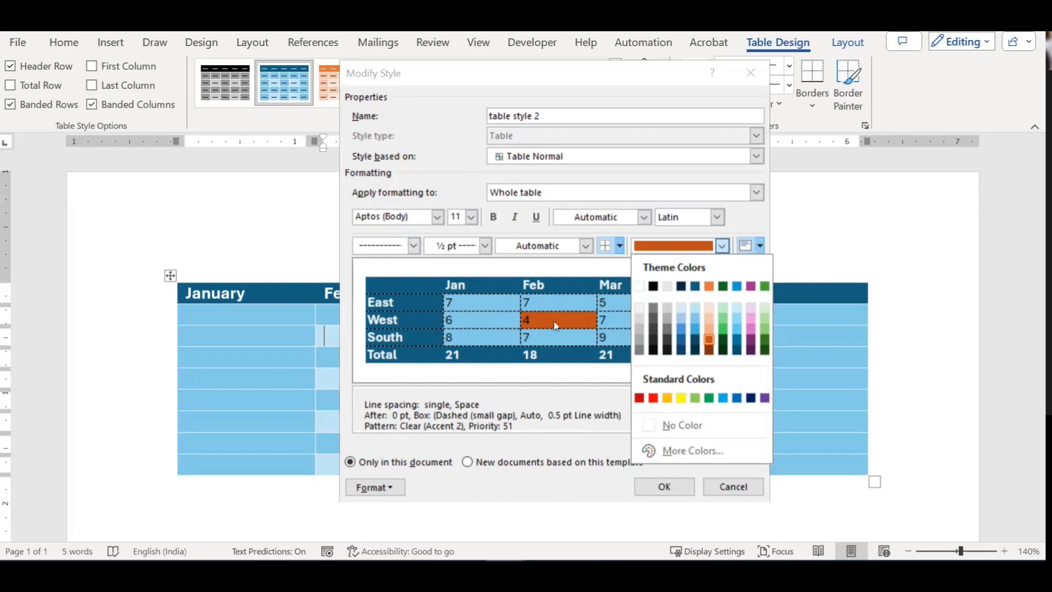
pyautogui.click(494, 320)
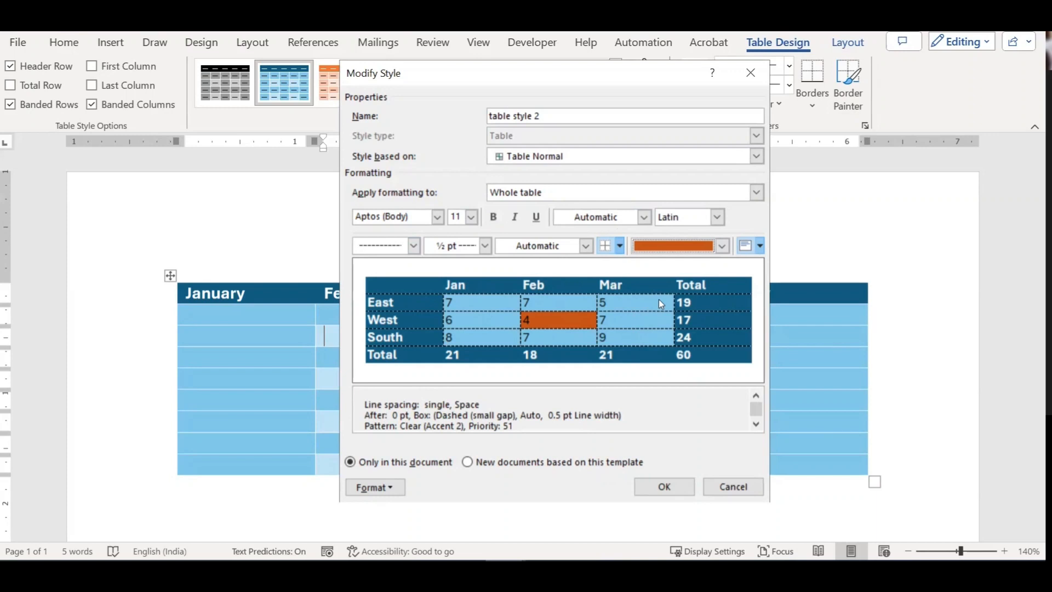
pyautogui.click(586, 245)
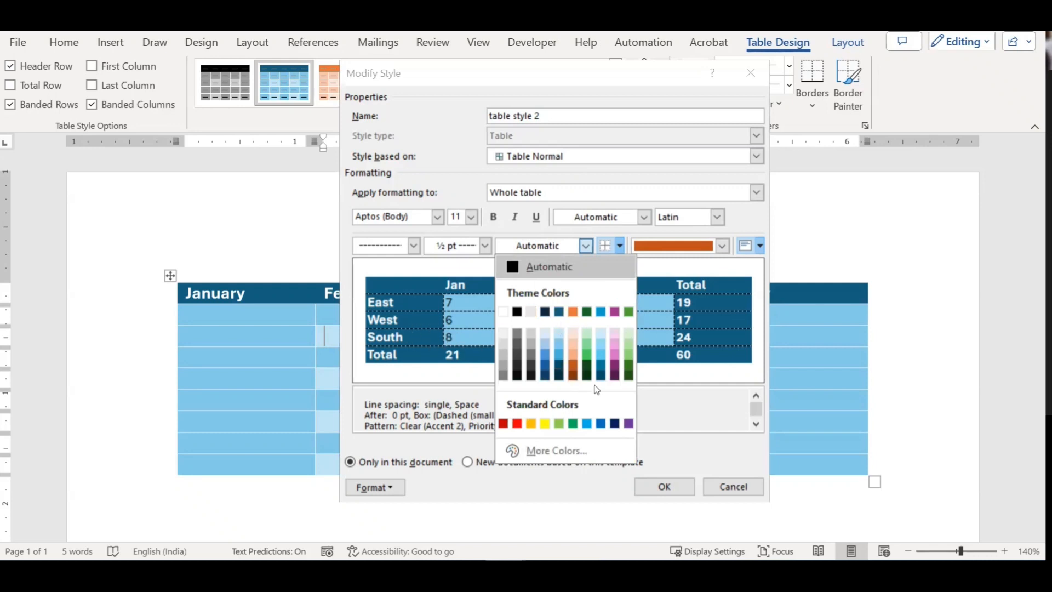
pyautogui.click(603, 344)
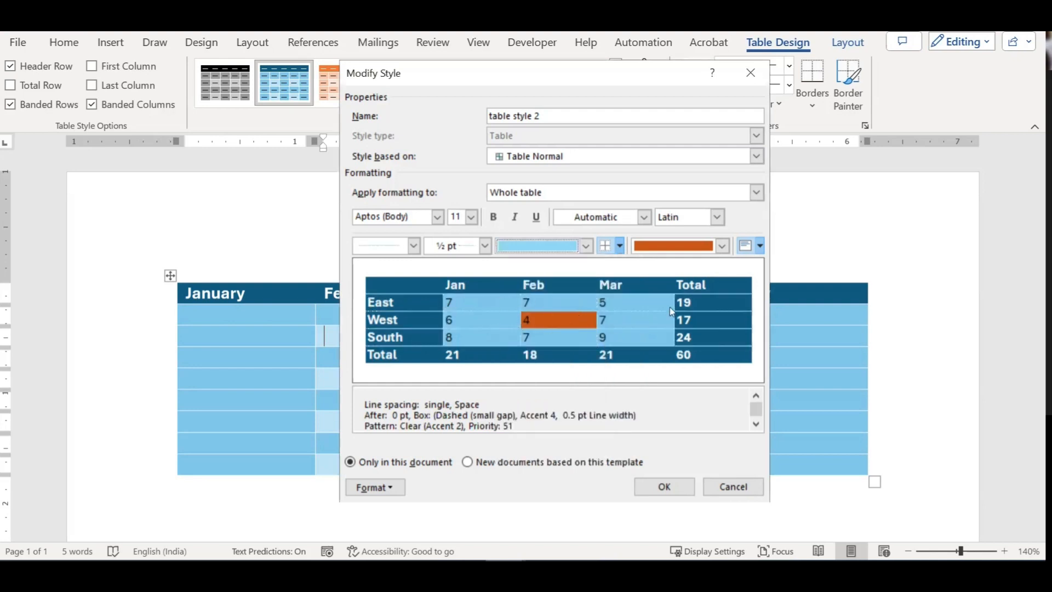
# Step: Center-align the style's cell text and keep it for new documents based on this template
pyautogui.click(760, 246)
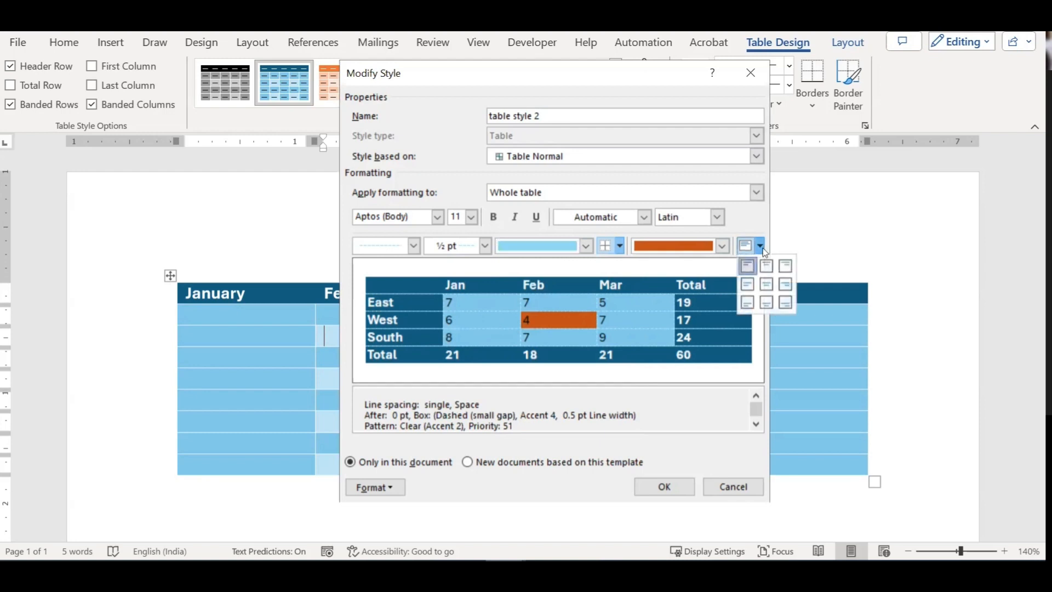
pyautogui.click(766, 285)
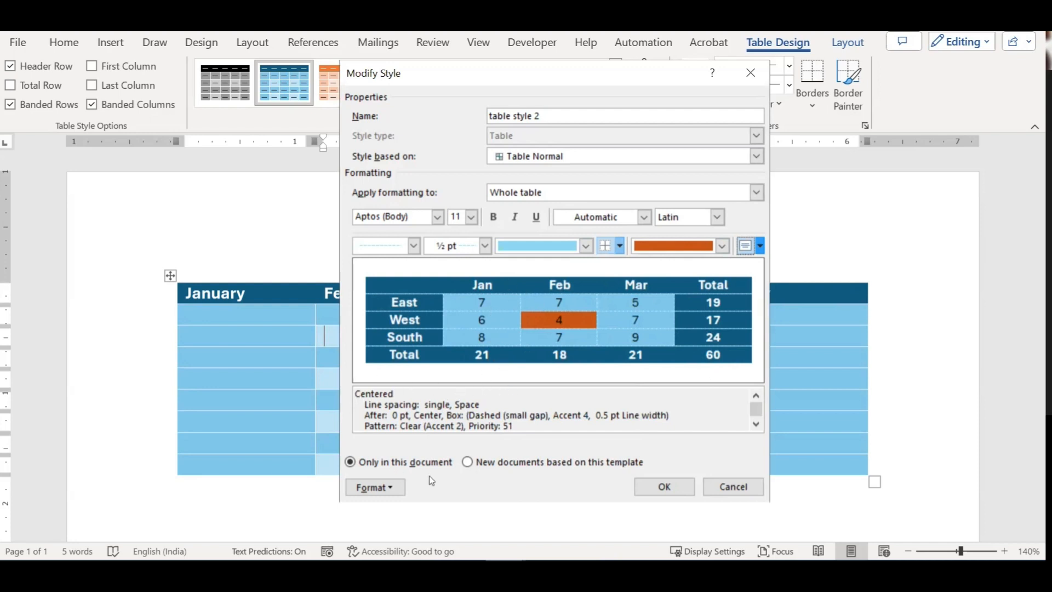
pyautogui.click(491, 466)
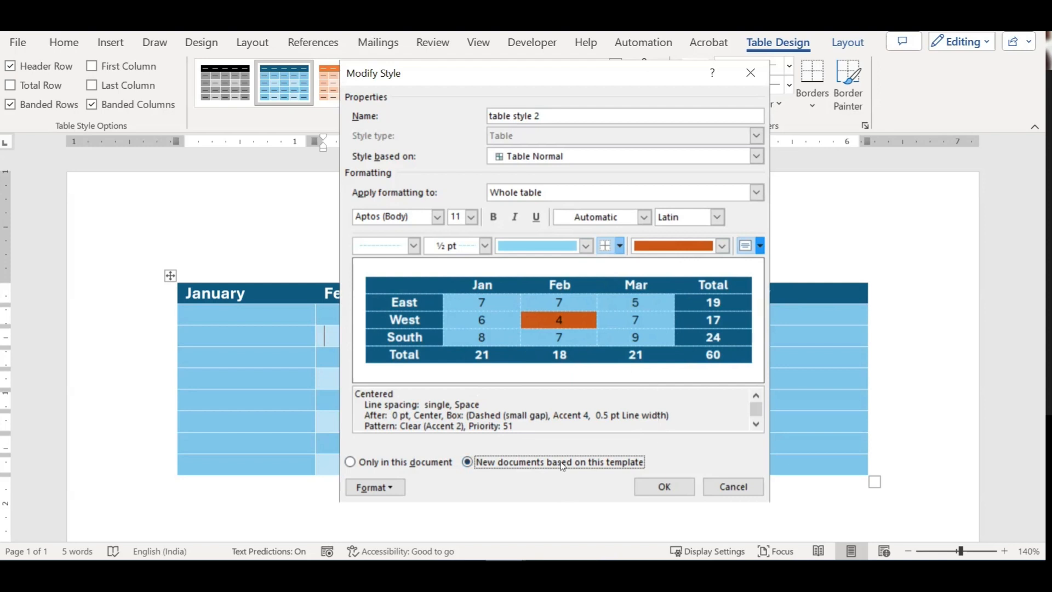
# Step: Apply table style 2, then scroll the full Table Styles gallery down to List Tables
pyautogui.click(664, 488)
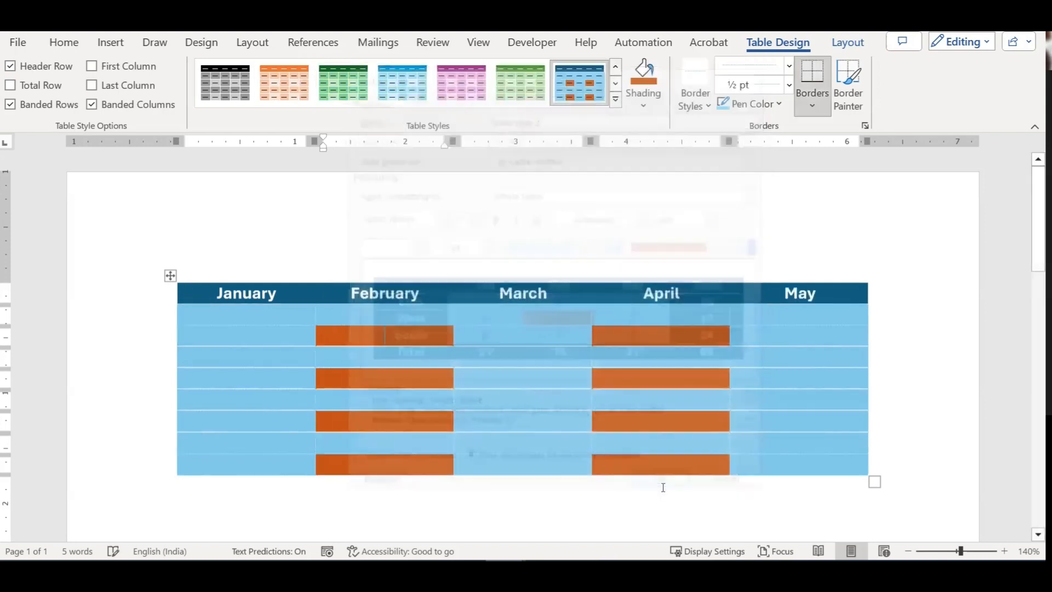
pyautogui.click(524, 296)
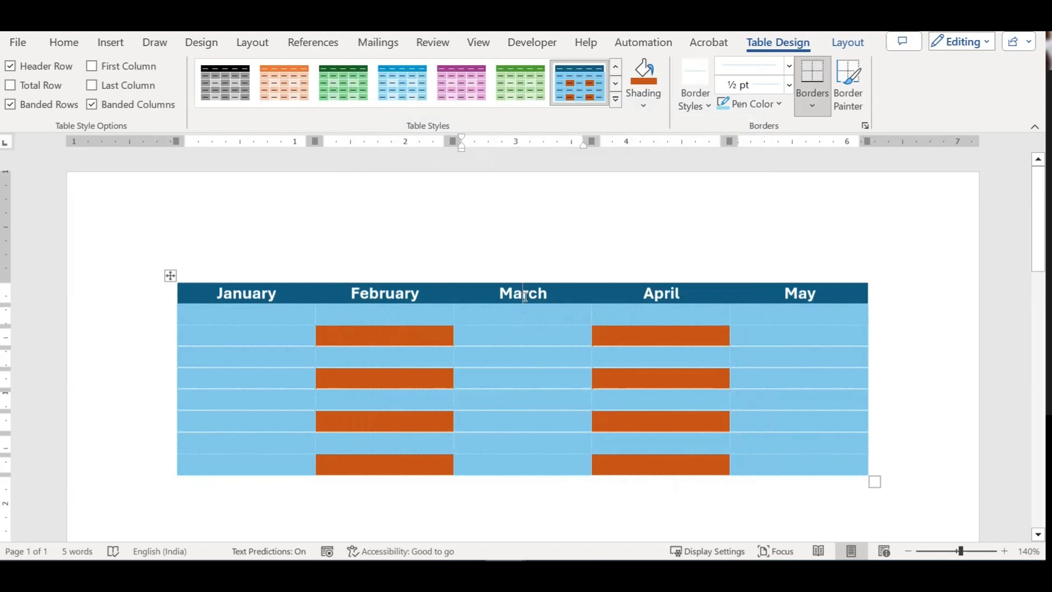
pyautogui.click(616, 99)
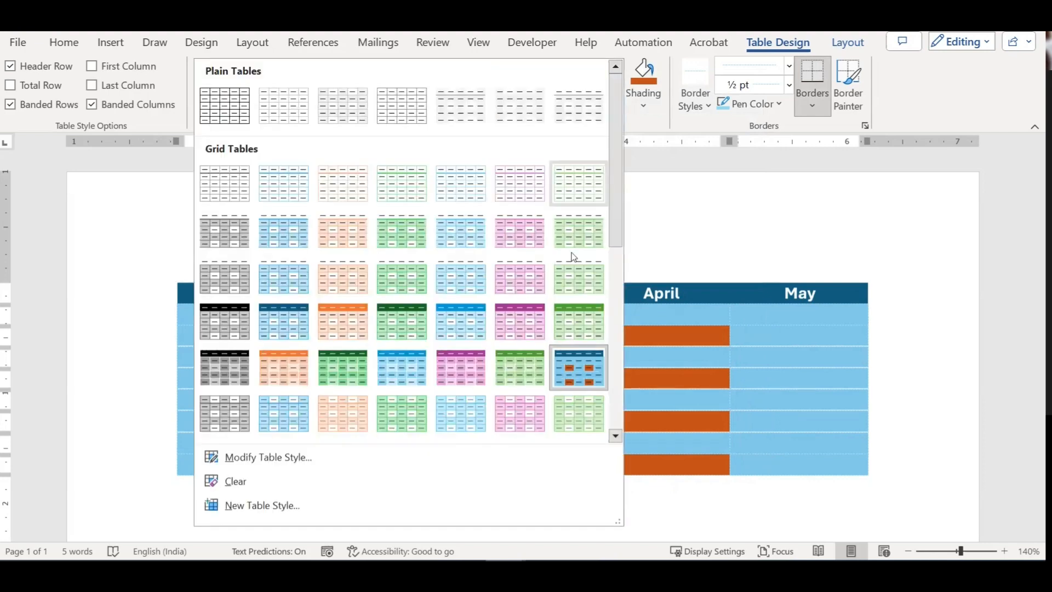
pyautogui.moveTo(617, 228); pyautogui.dragTo(616, 384)
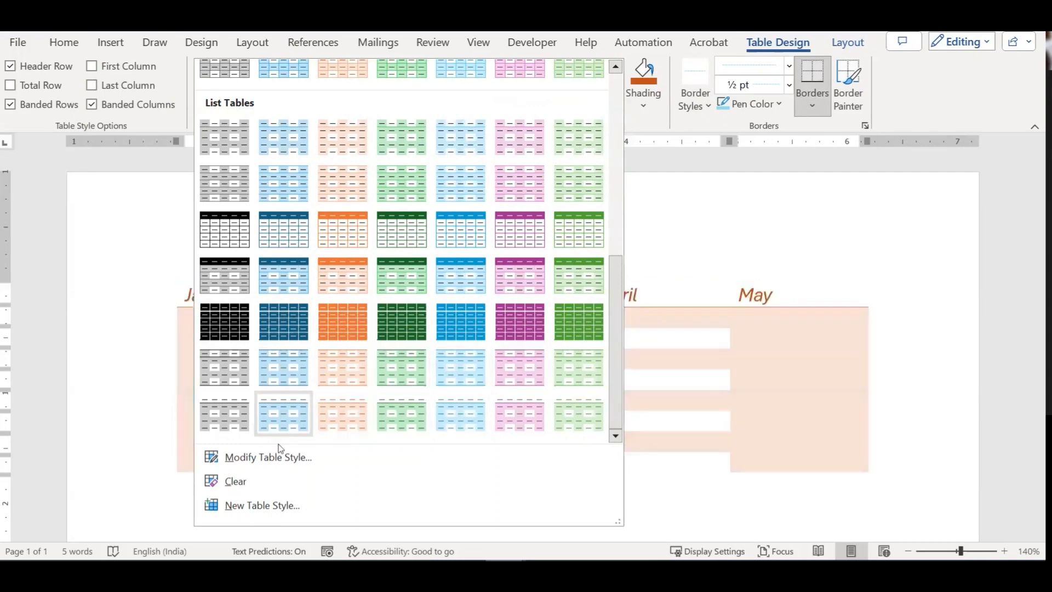
# Step: Clear the month table's styling and apply a blue banded Grid Table style
pyautogui.click(239, 481)
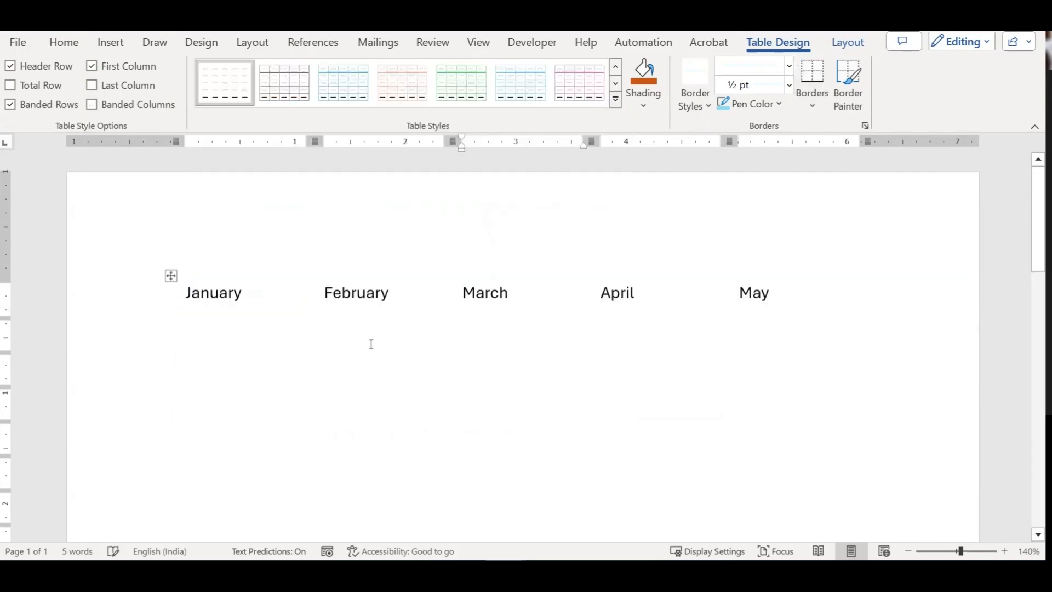
pyautogui.click(171, 276)
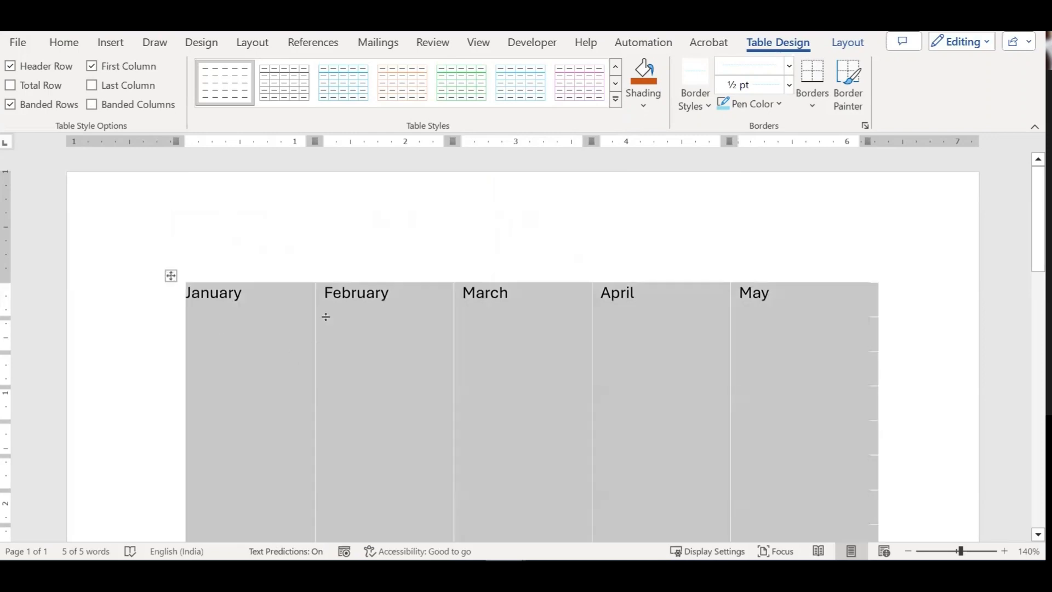
pyautogui.click(284, 82)
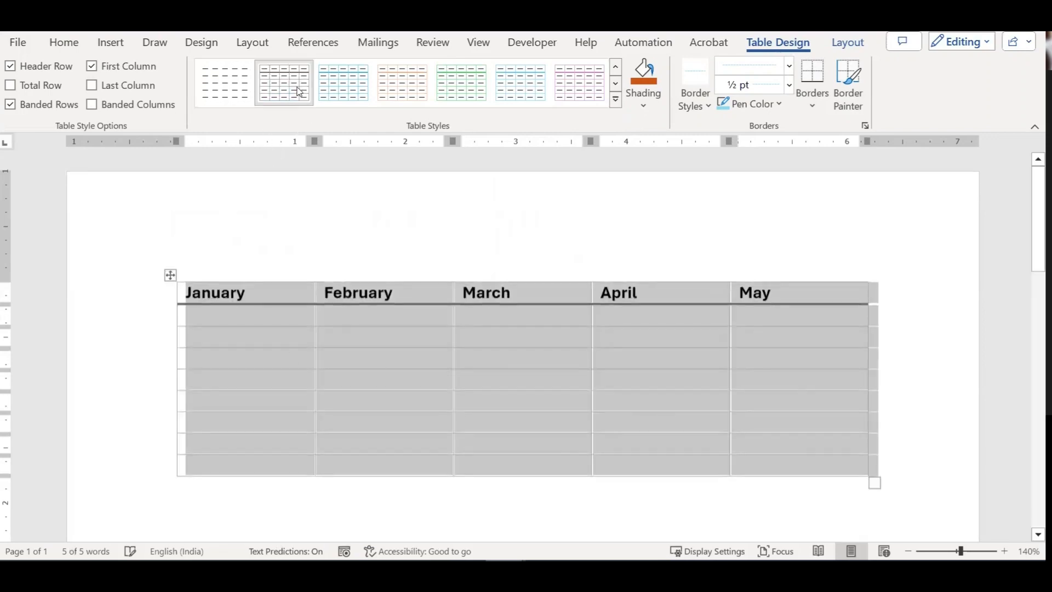
pyautogui.click(392, 339)
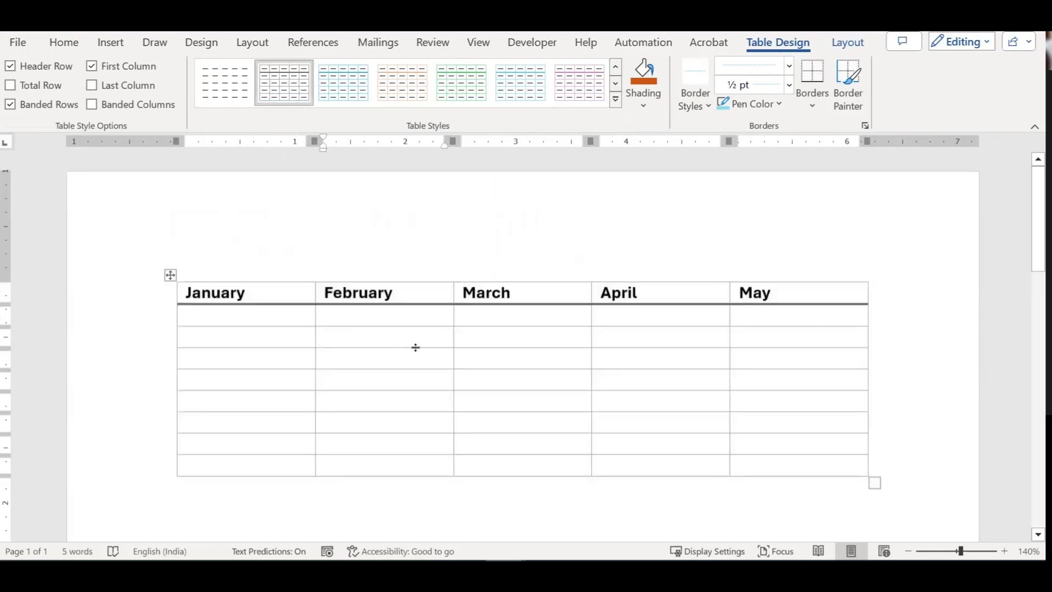
pyautogui.click(170, 275)
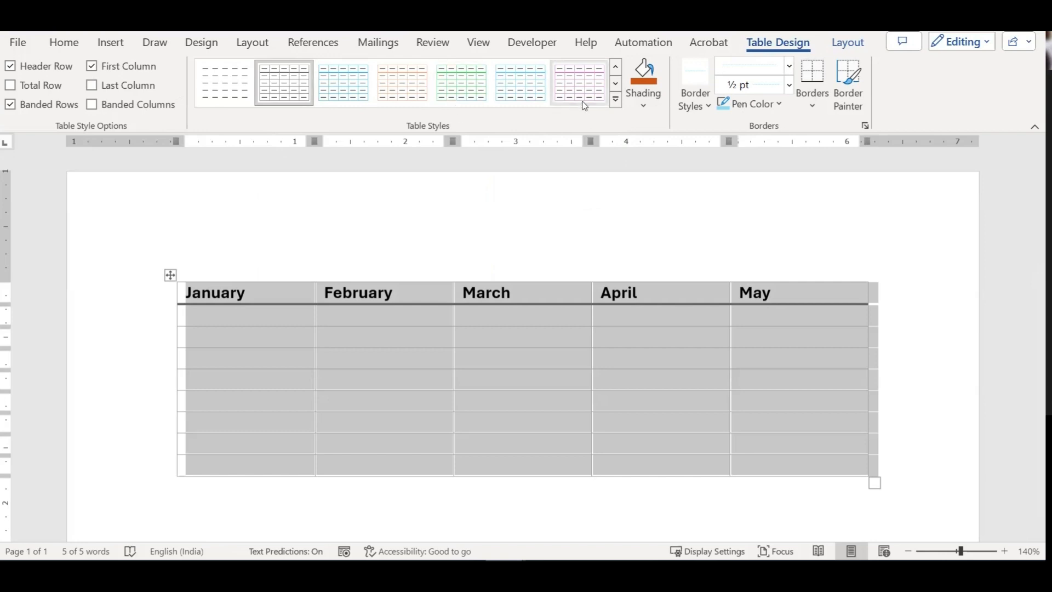
pyautogui.click(616, 102)
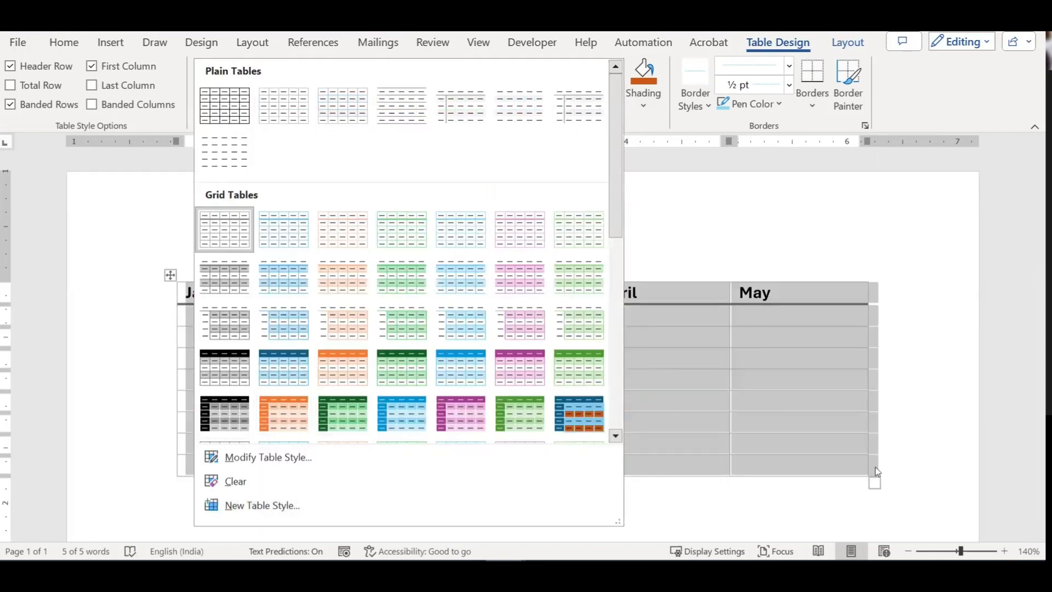
pyautogui.click(803, 404)
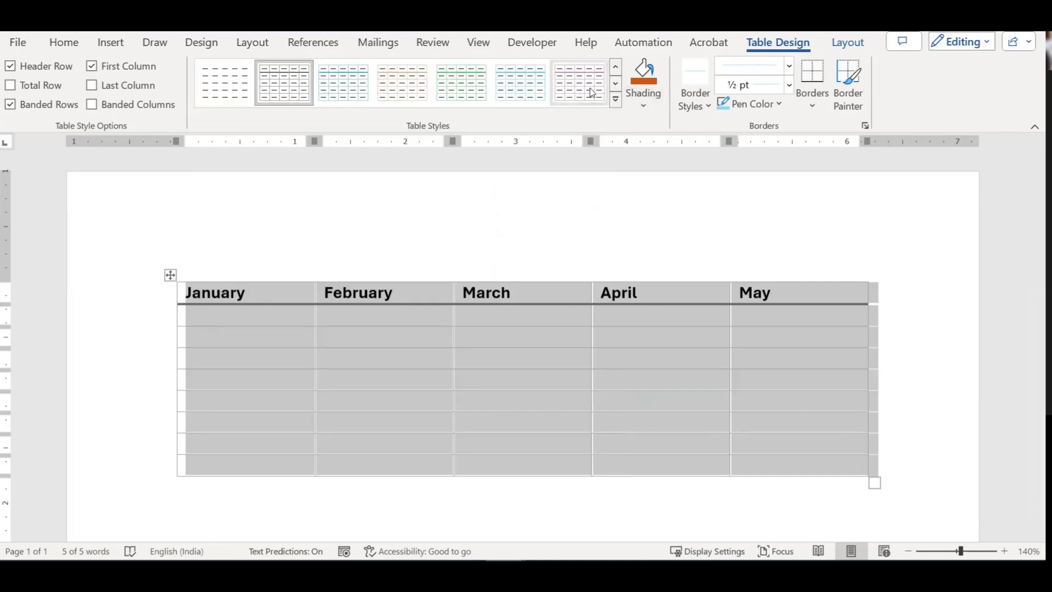
pyautogui.click(615, 100)
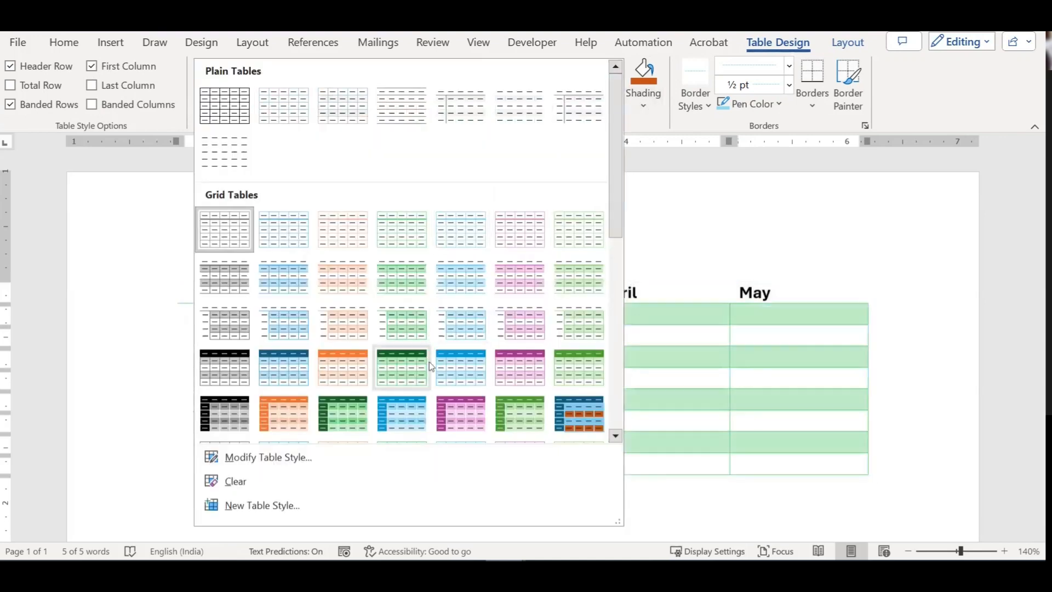
pyautogui.click(440, 367)
pyautogui.click(496, 310)
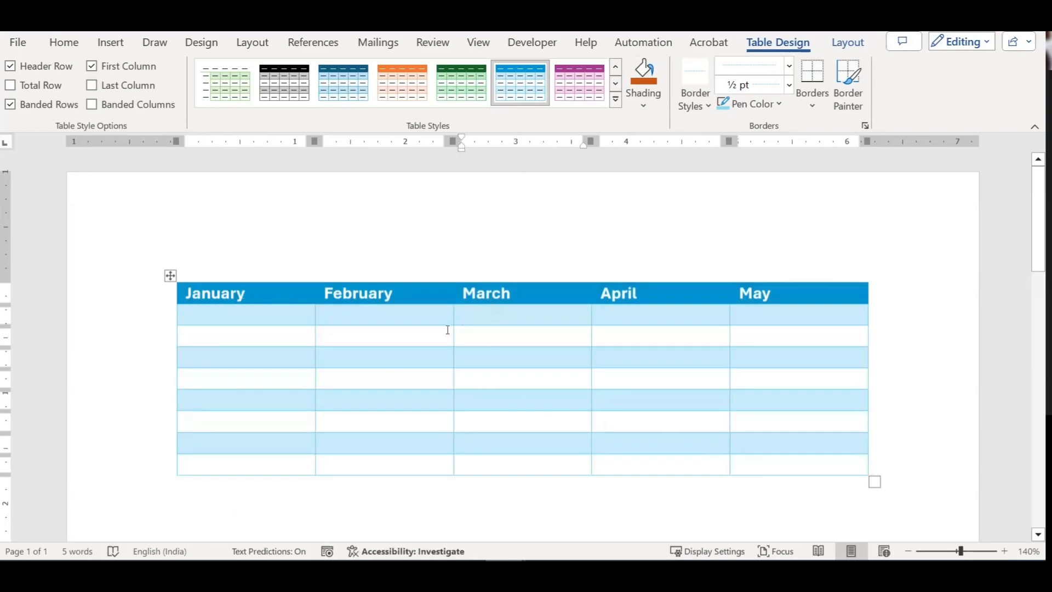
# Step: Centre the month names with Ctrl+E and select the January–March header cells
pyautogui.moveTo(245, 291); pyautogui.dragTo(784, 469)
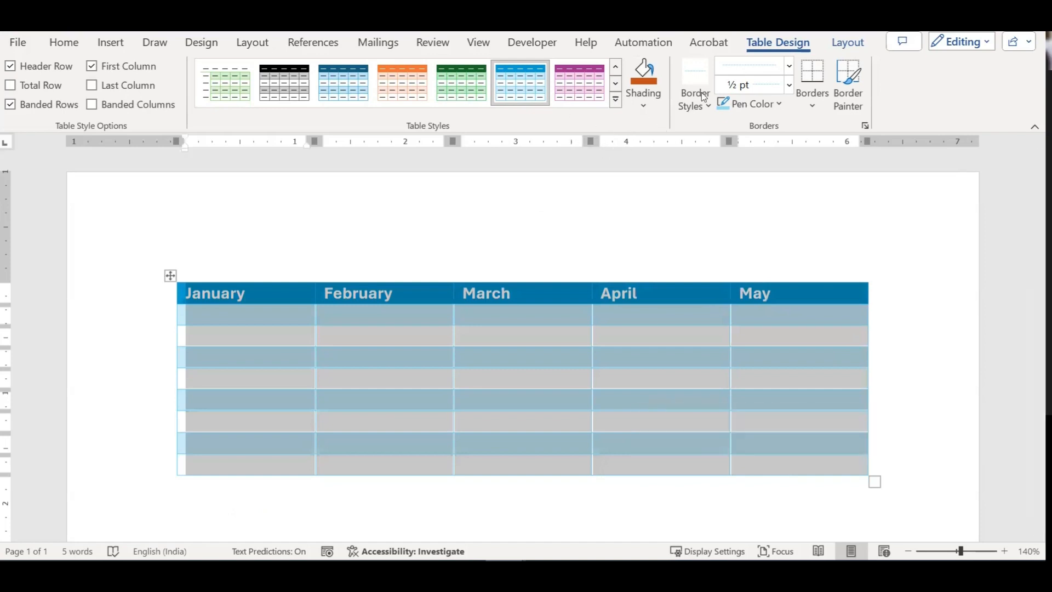
pyautogui.hotkey('ctrl', 'e')
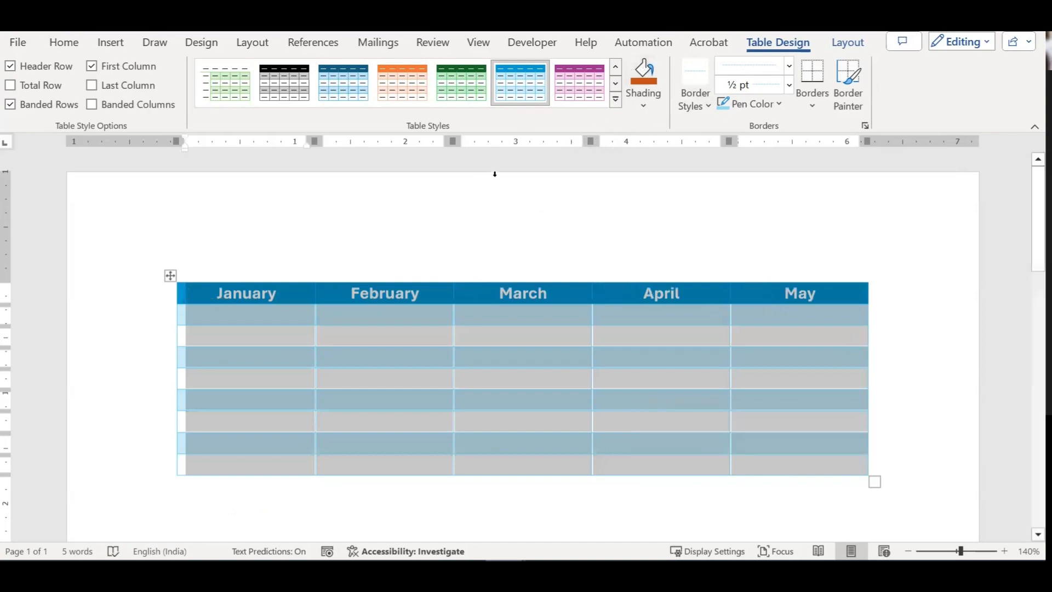
pyautogui.click(426, 301)
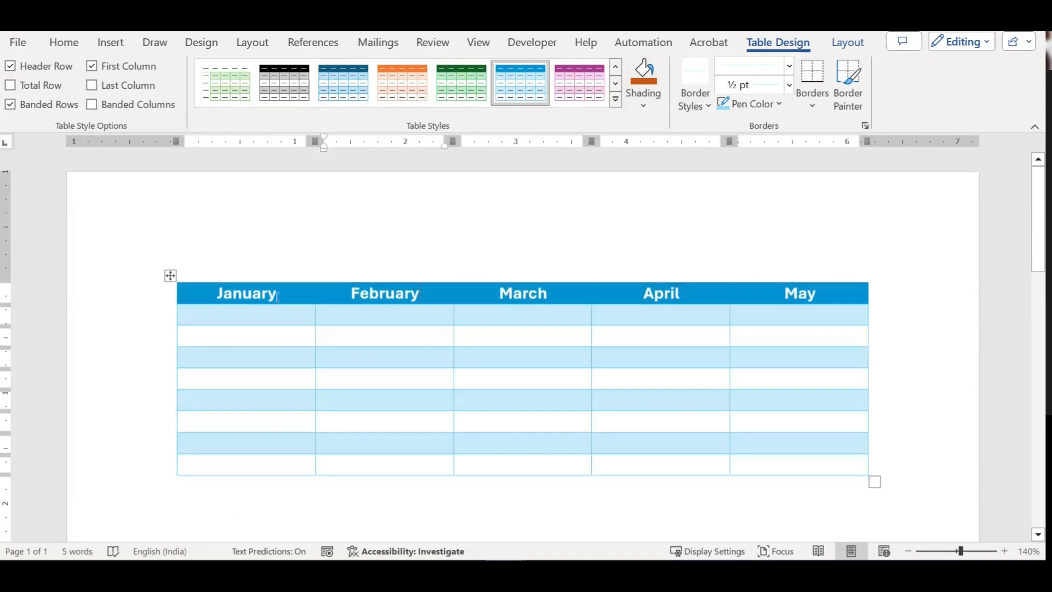
pyautogui.moveTo(286, 293); pyautogui.dragTo(789, 295)
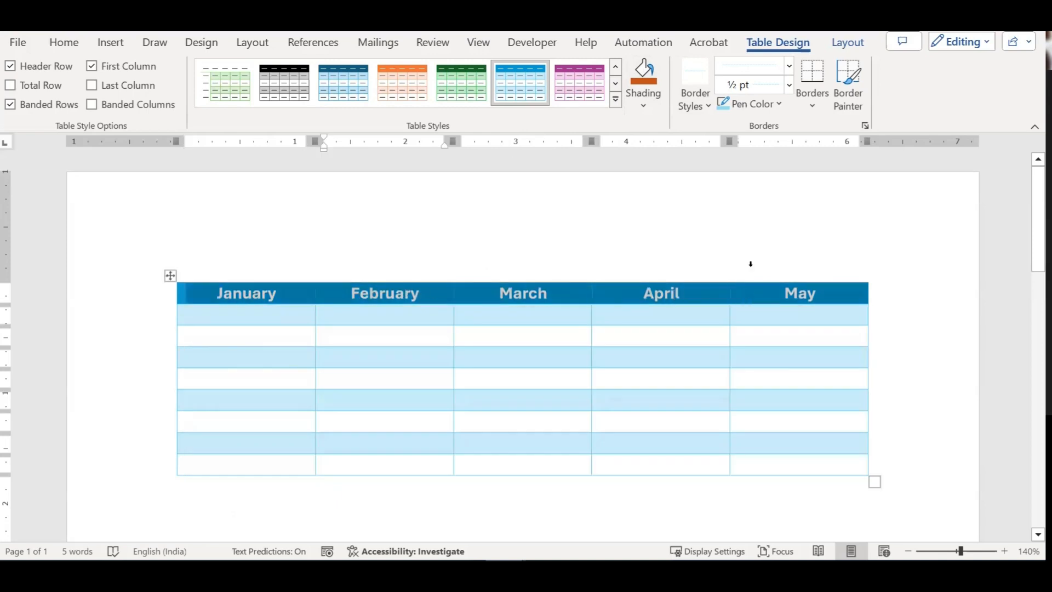
# Step: Shade the header row dark blue, then select the whole month table
pyautogui.click(643, 103)
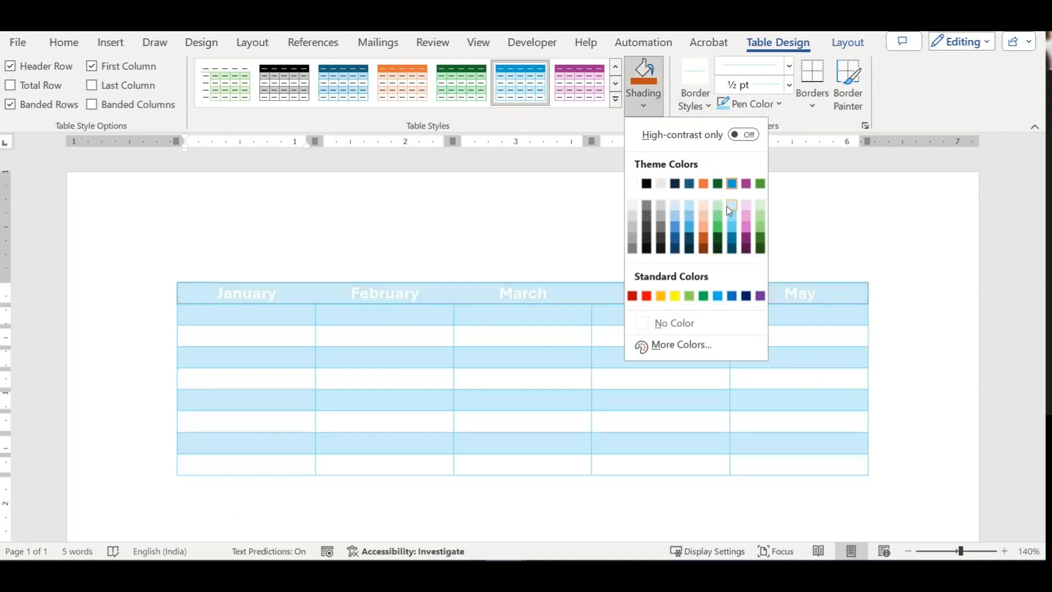
pyautogui.click(732, 251)
pyautogui.click(571, 327)
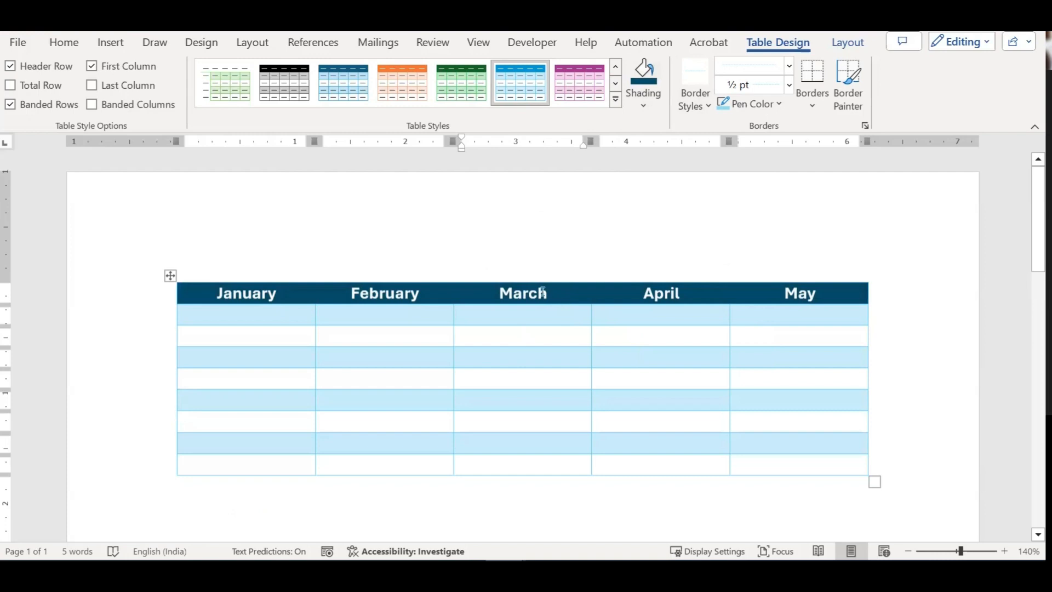
pyautogui.click(170, 276)
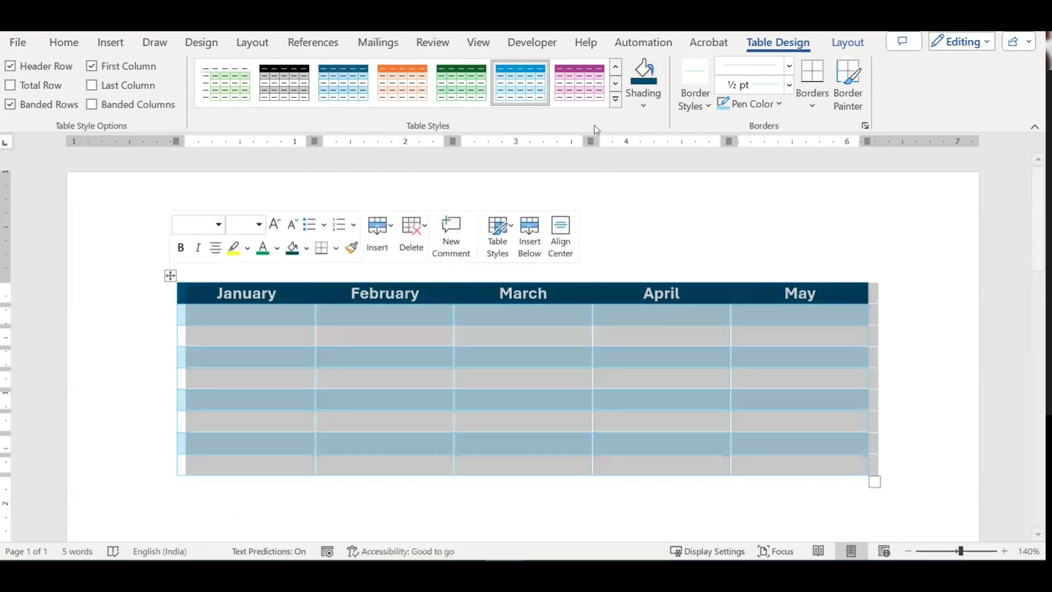
# Step: Create a new table style named Style1_23-02-2024 with Table as its style type
pyautogui.click(616, 100)
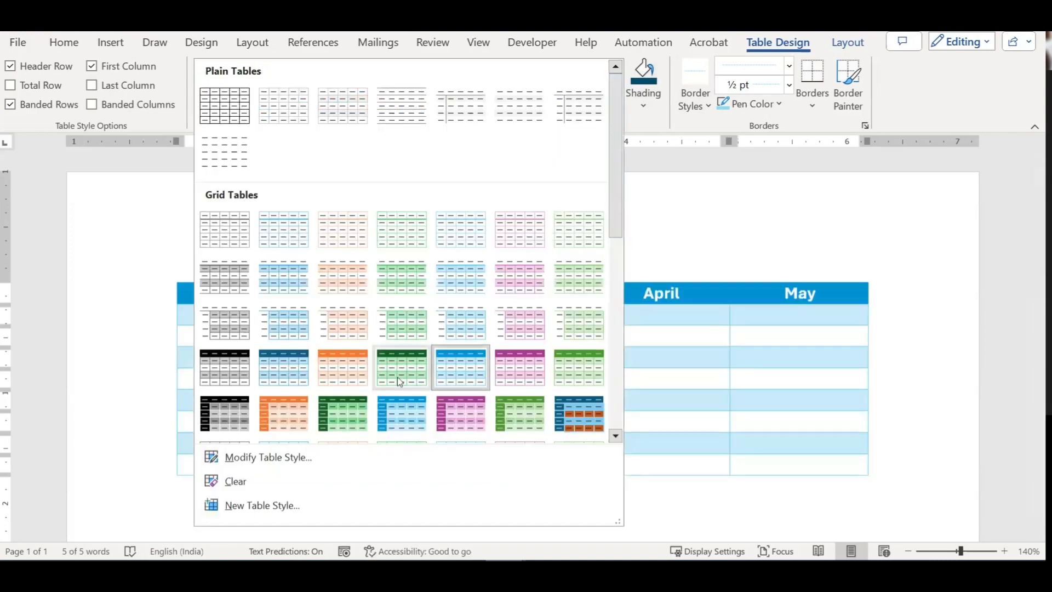
pyautogui.click(279, 502)
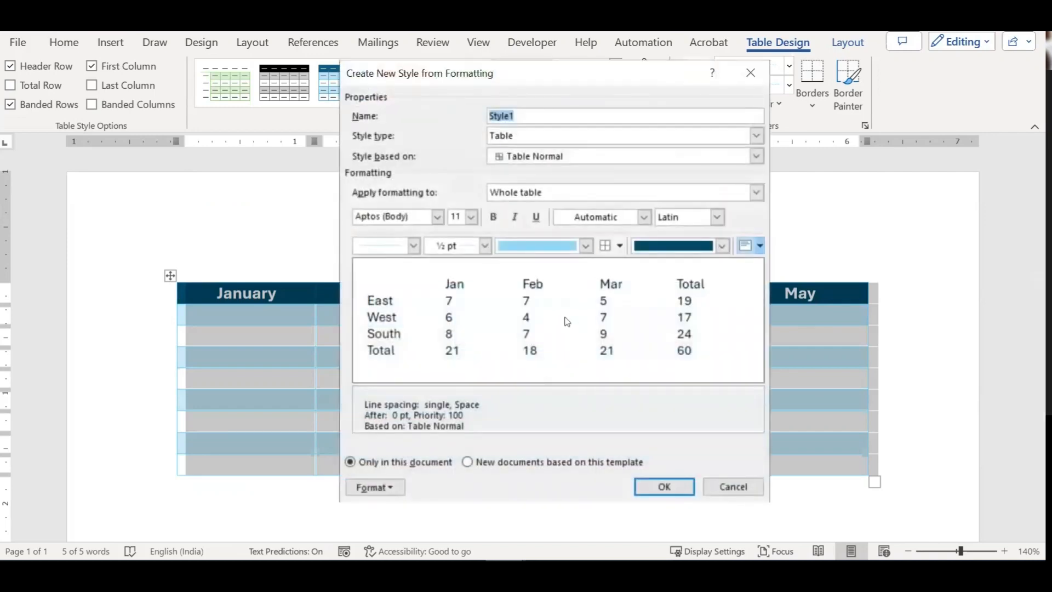
pyautogui.moveTo(528, 82); pyautogui.dragTo(678, 107)
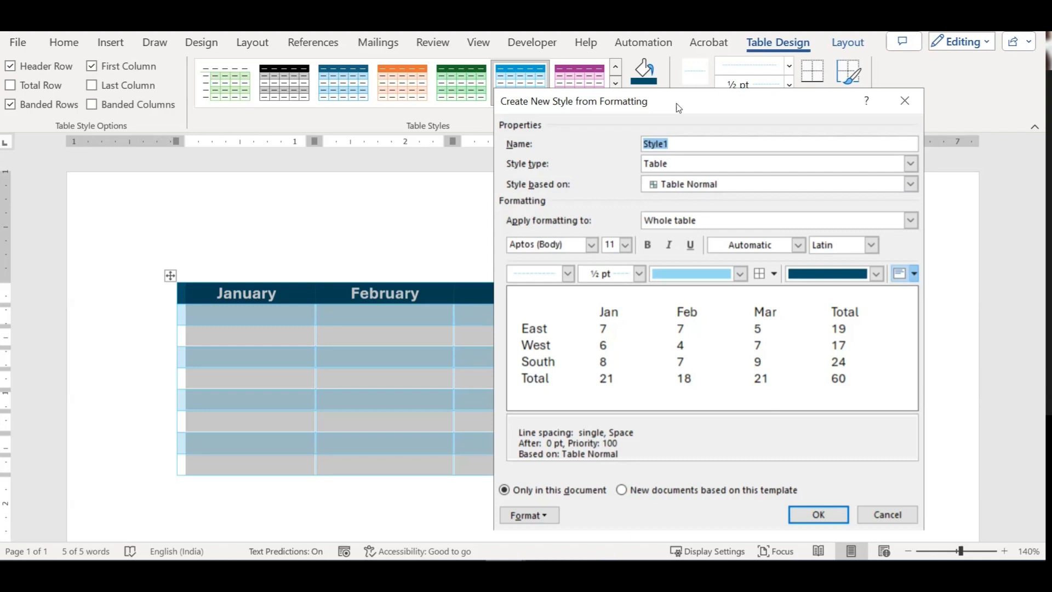
pyautogui.press('End')
pyautogui.hotkey('shift', 'Left')
pyautogui.write('1_23-02-2024')
pyautogui.press('Tab')
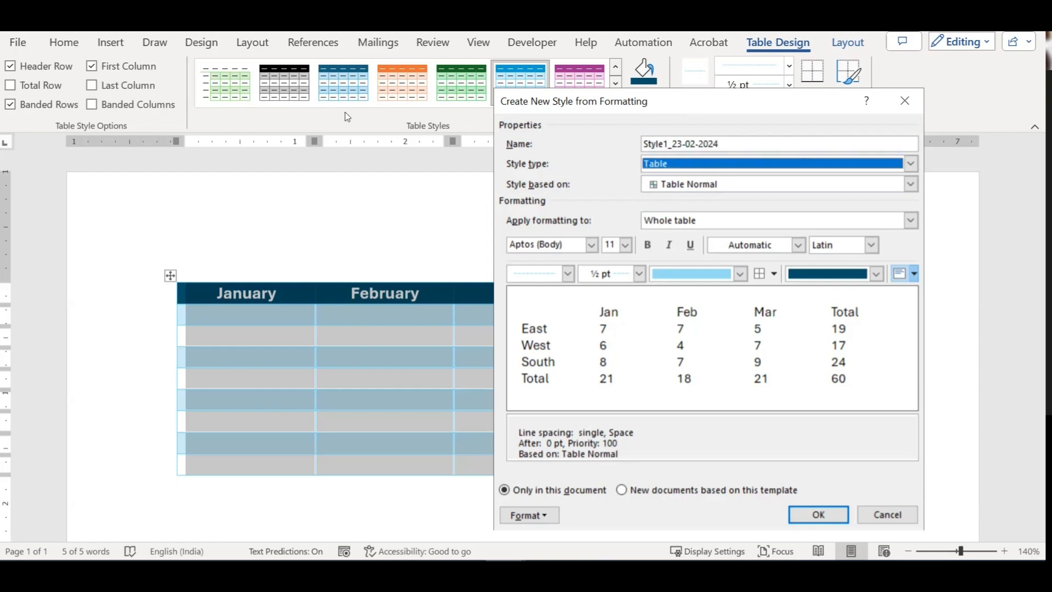
pyautogui.click(735, 163)
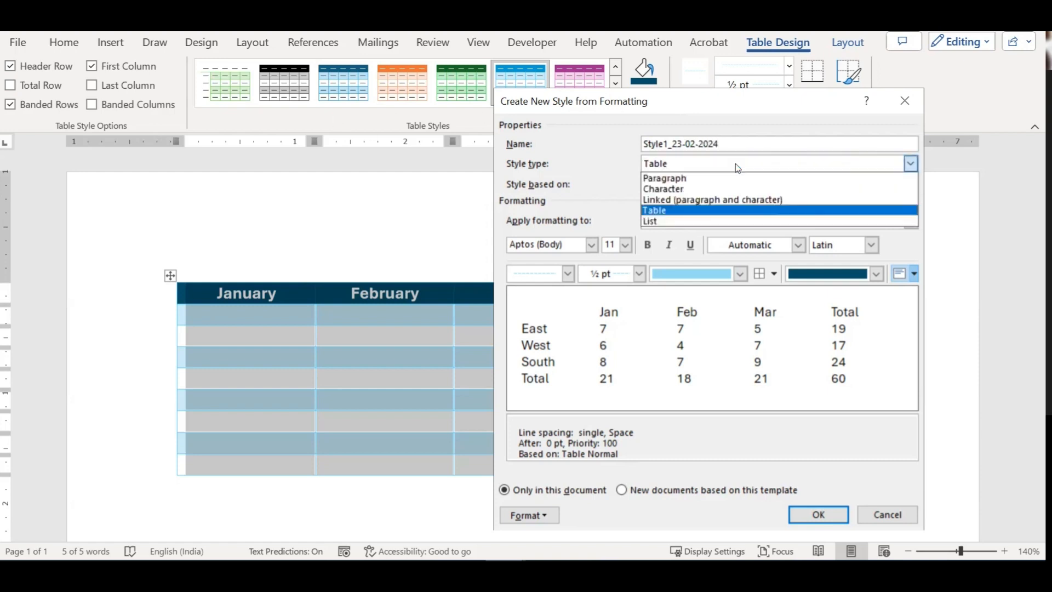
pyautogui.click(678, 211)
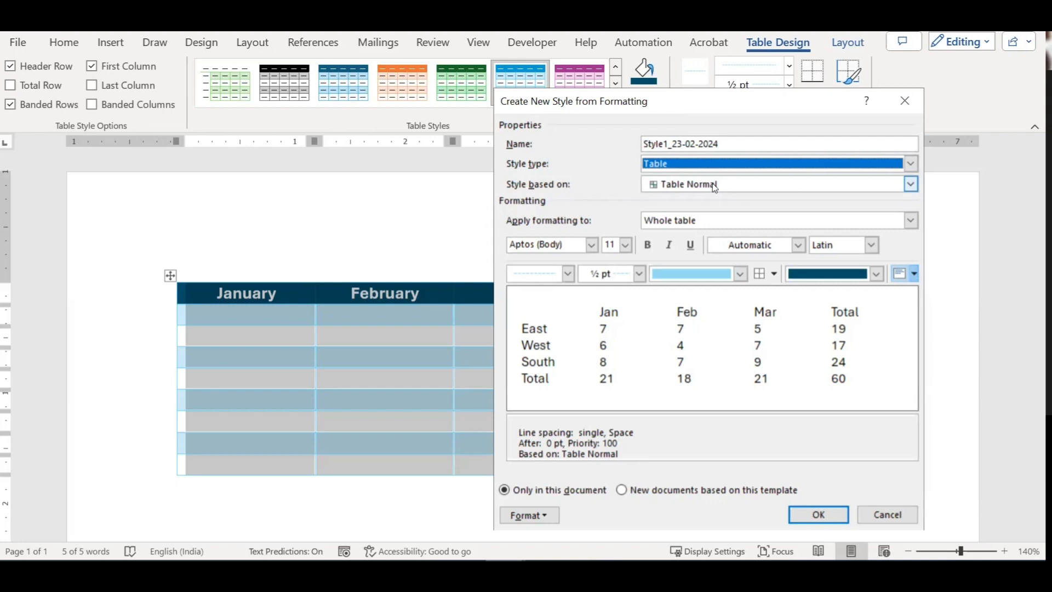
# Step: Base the new table style on Table Classic 2 and apply formatting to the whole table
pyautogui.click(748, 196)
pyautogui.click(742, 200)
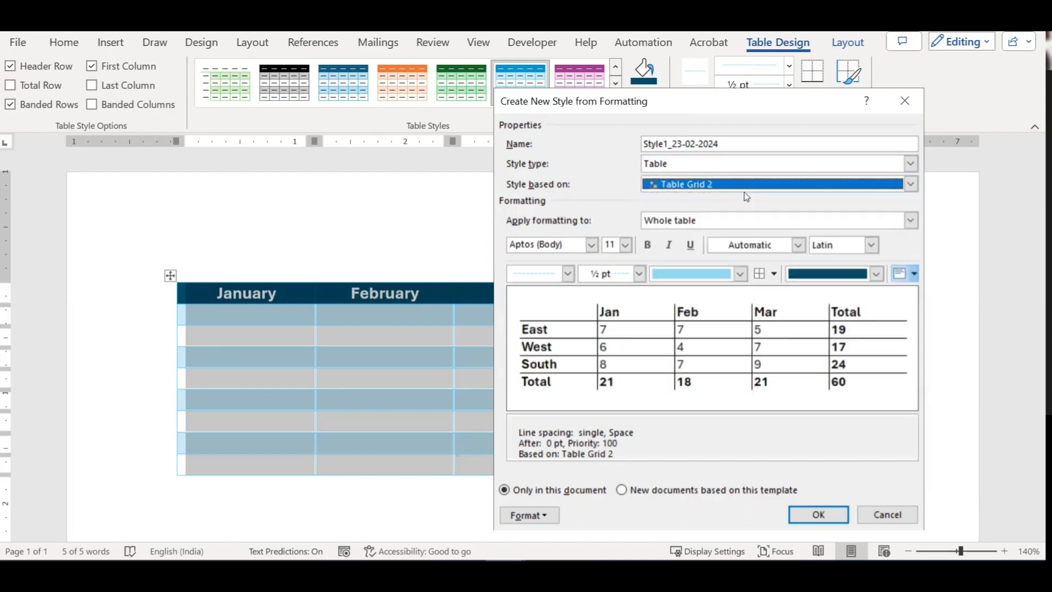
pyautogui.click(740, 190)
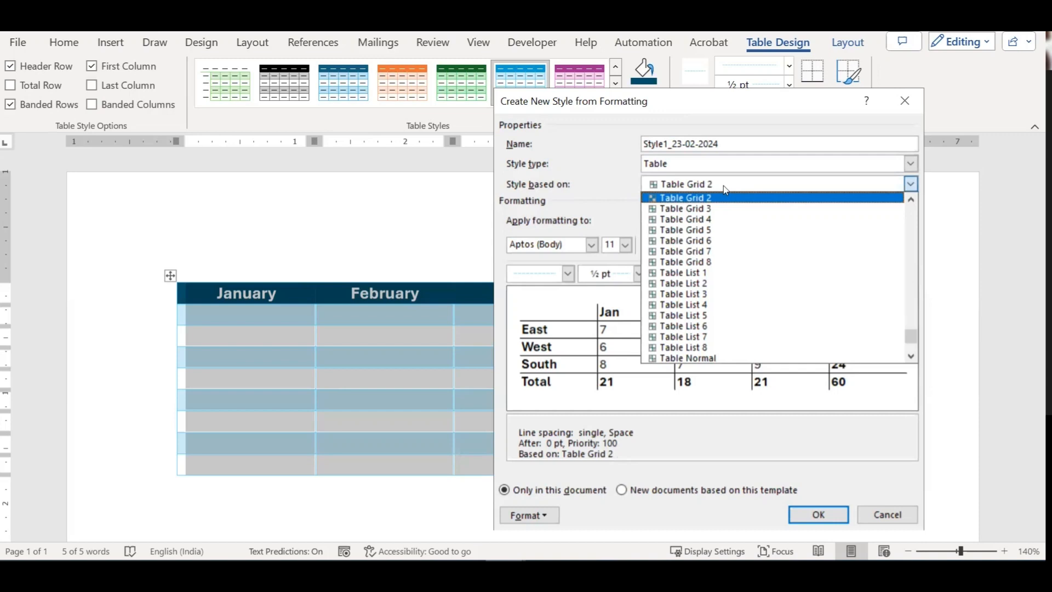
pyautogui.scroll(1, 701, 190)
pyautogui.scroll(2, 715, 227)
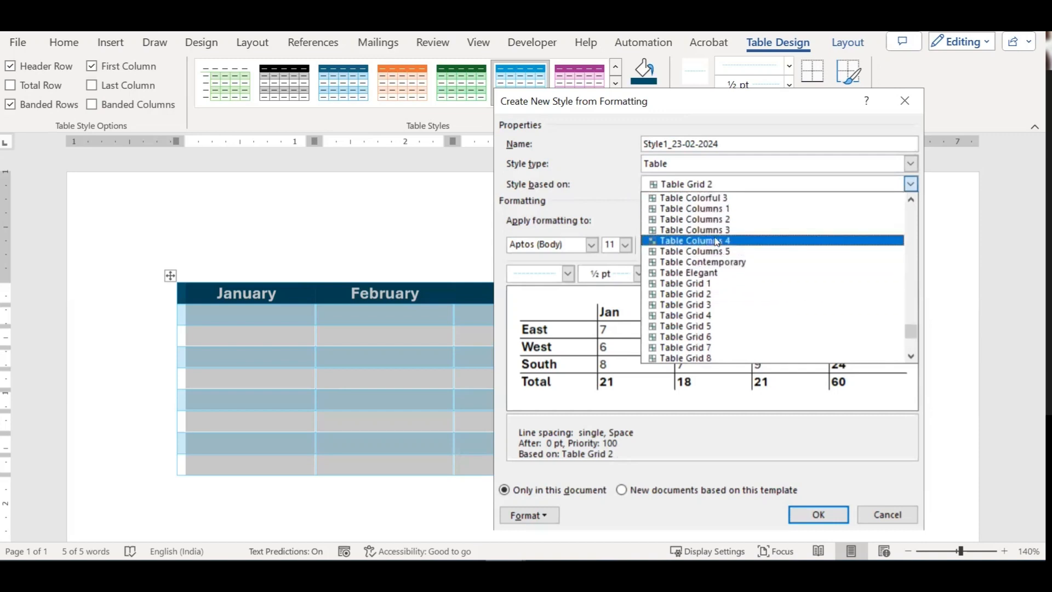
pyautogui.scroll(3, 707, 225)
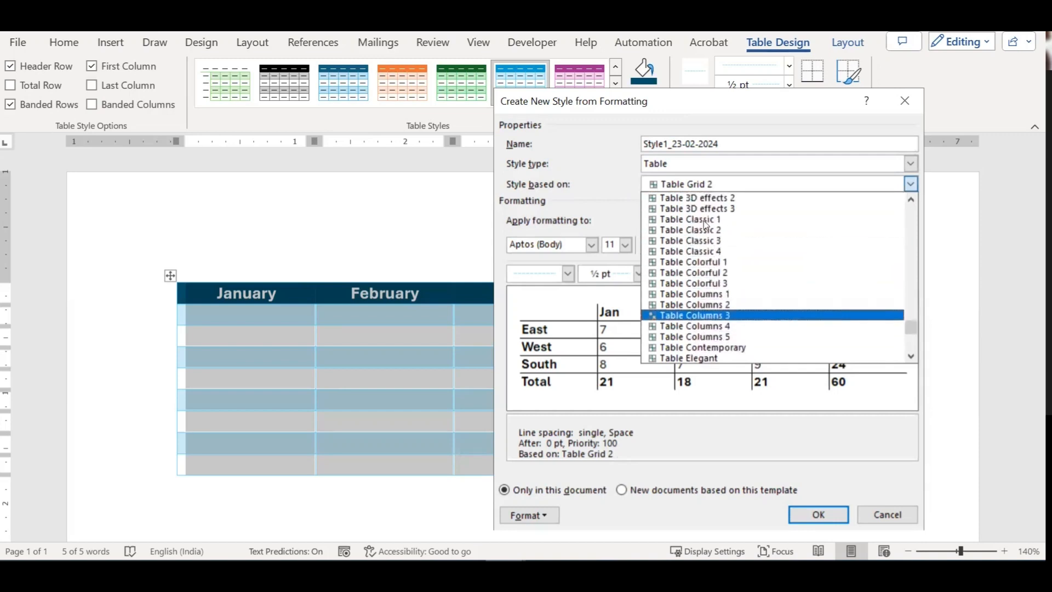
pyautogui.click(687, 228)
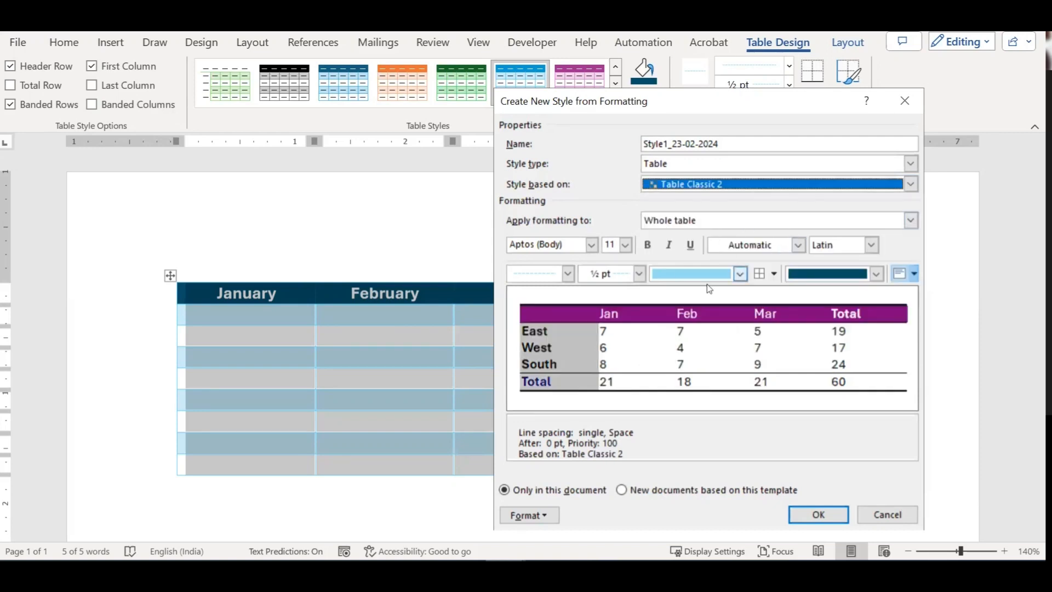
pyautogui.click(910, 220)
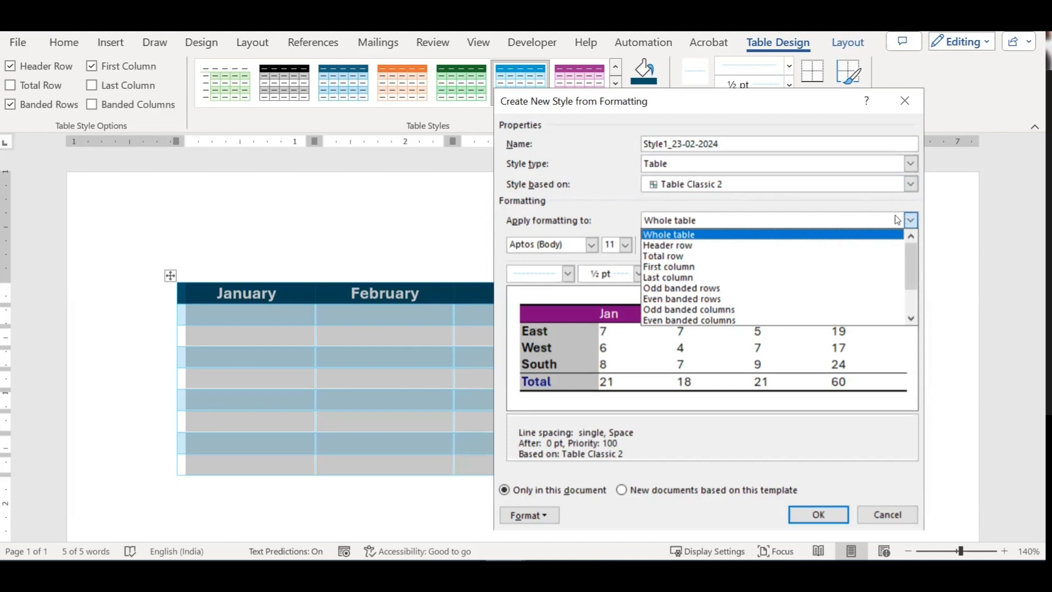
pyautogui.click(707, 238)
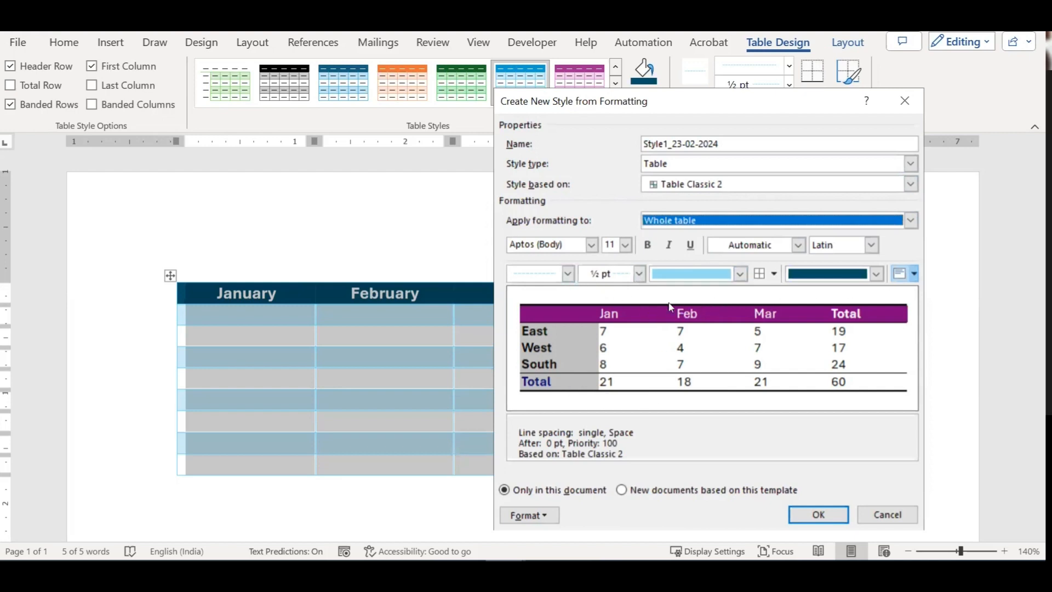
# Step: Give the style dotted 1 pt dark navy borders
pyautogui.click(568, 273)
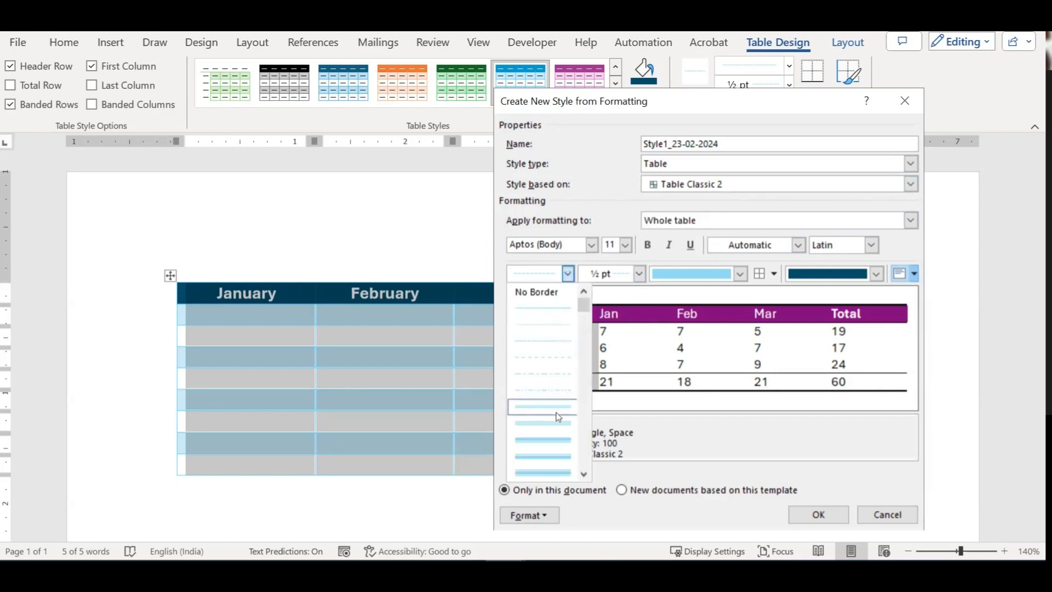
pyautogui.click(555, 392)
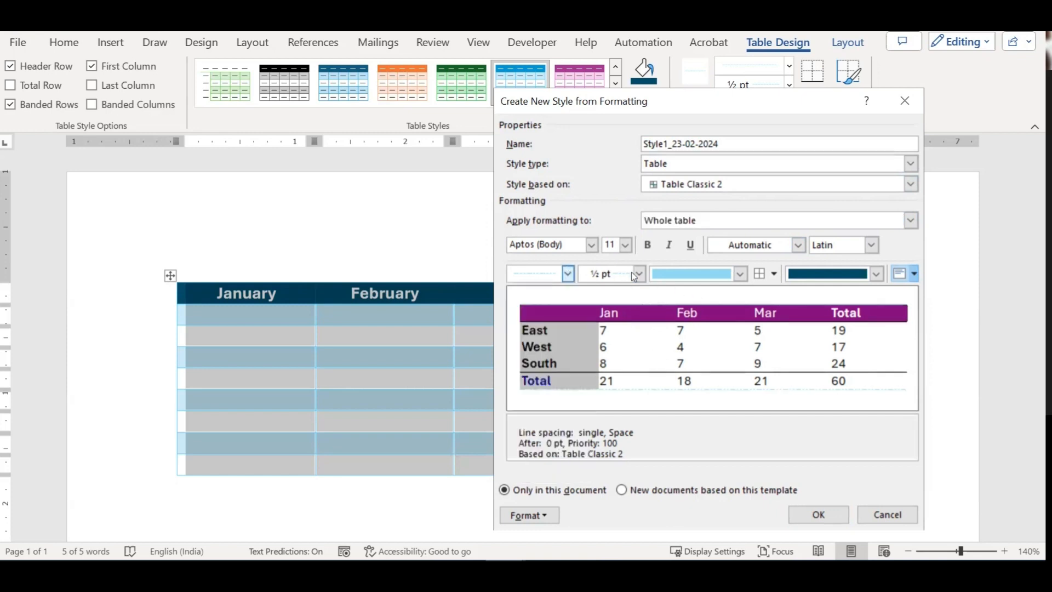
pyautogui.click(635, 273)
pyautogui.click(625, 344)
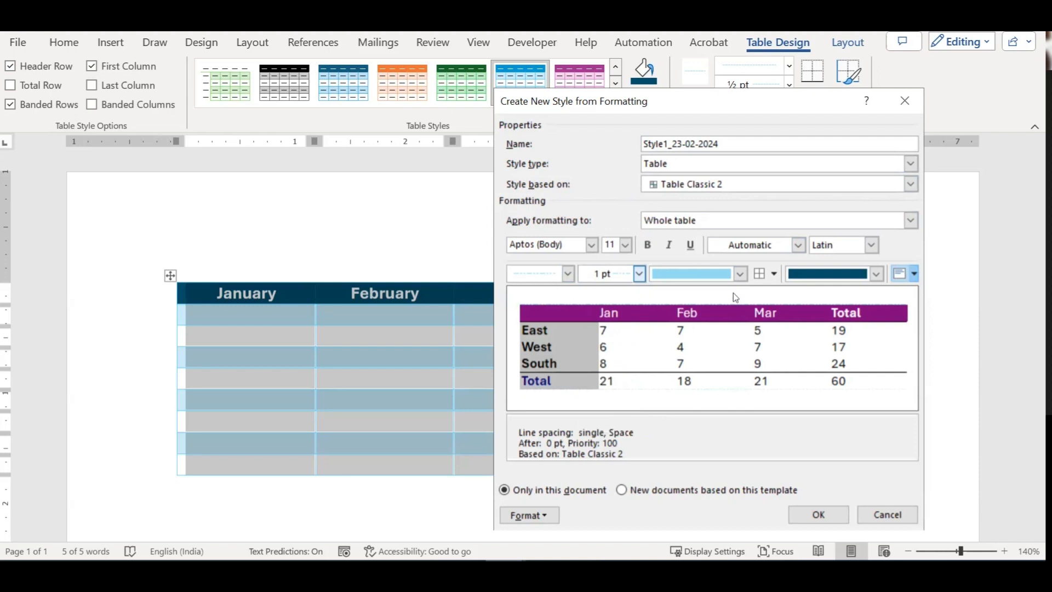
pyautogui.click(740, 274)
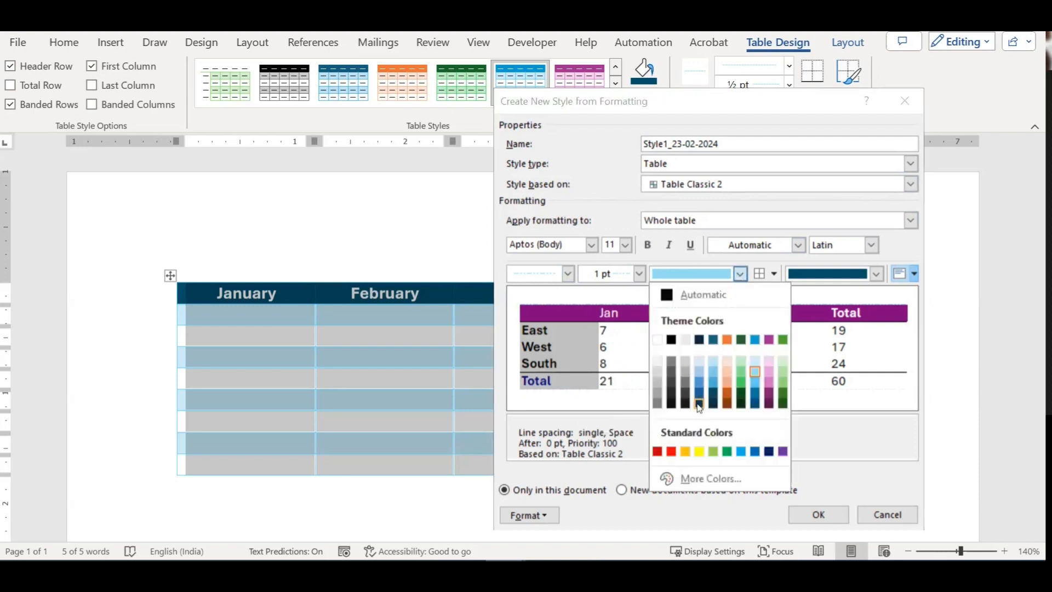
pyautogui.click(711, 405)
# Step: Set the style's cell shading to white after briefly trying pink
pyautogui.click(876, 273)
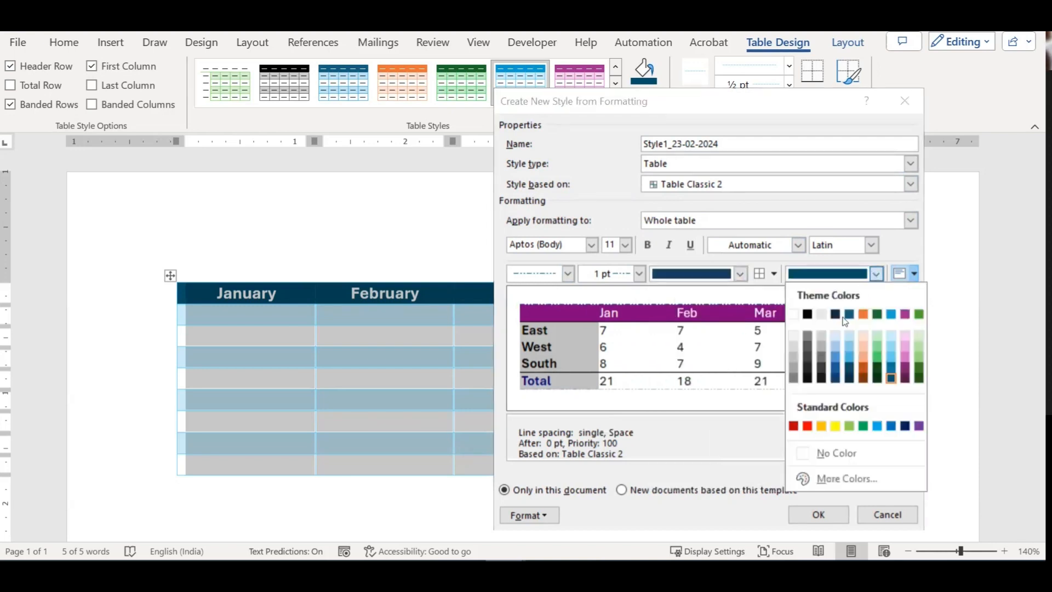
pyautogui.click(904, 365)
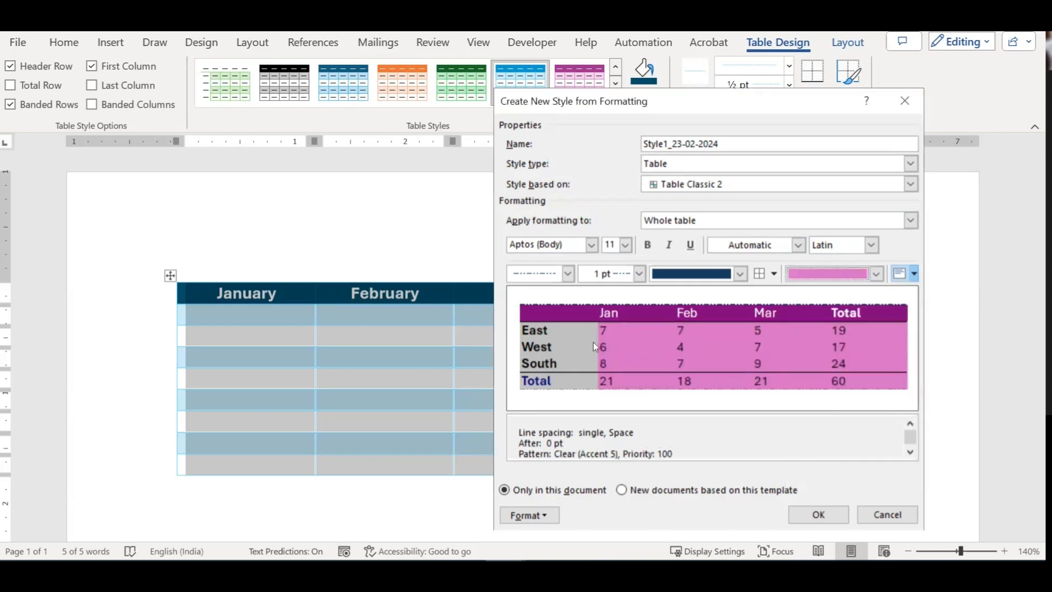
pyautogui.click(877, 273)
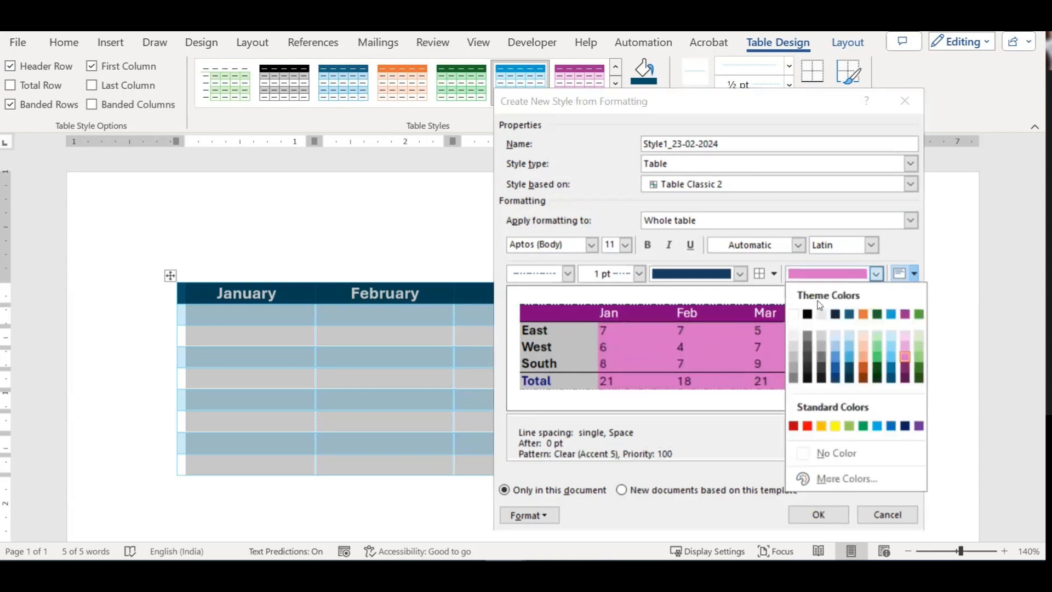
pyautogui.click(795, 337)
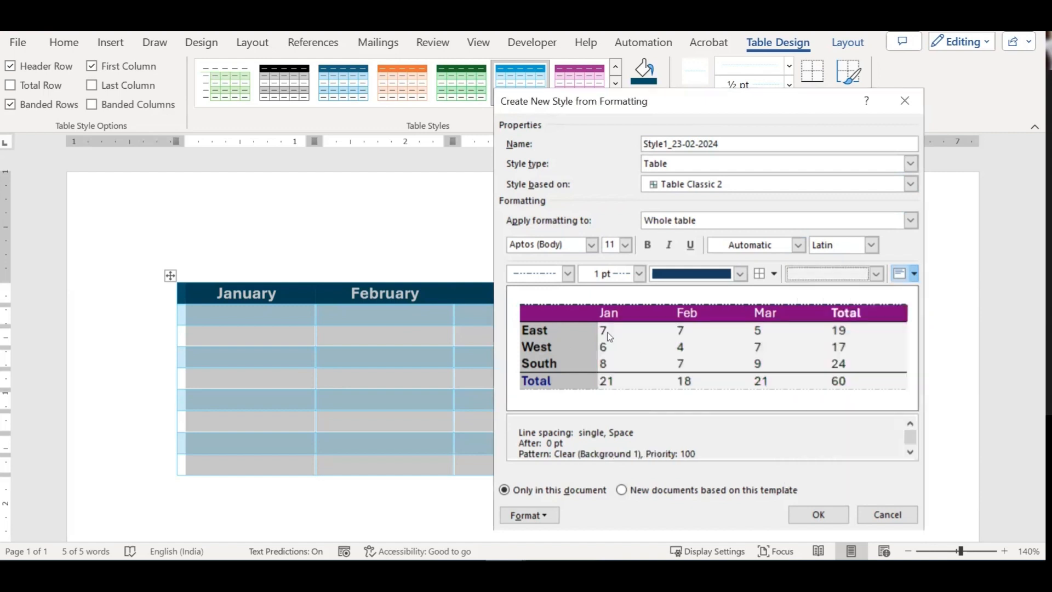
pyautogui.click(740, 273)
# Step: Keep the white shading, select the style name Style1_23-02-2024 and confirm it with OK
pyautogui.click(740, 273)
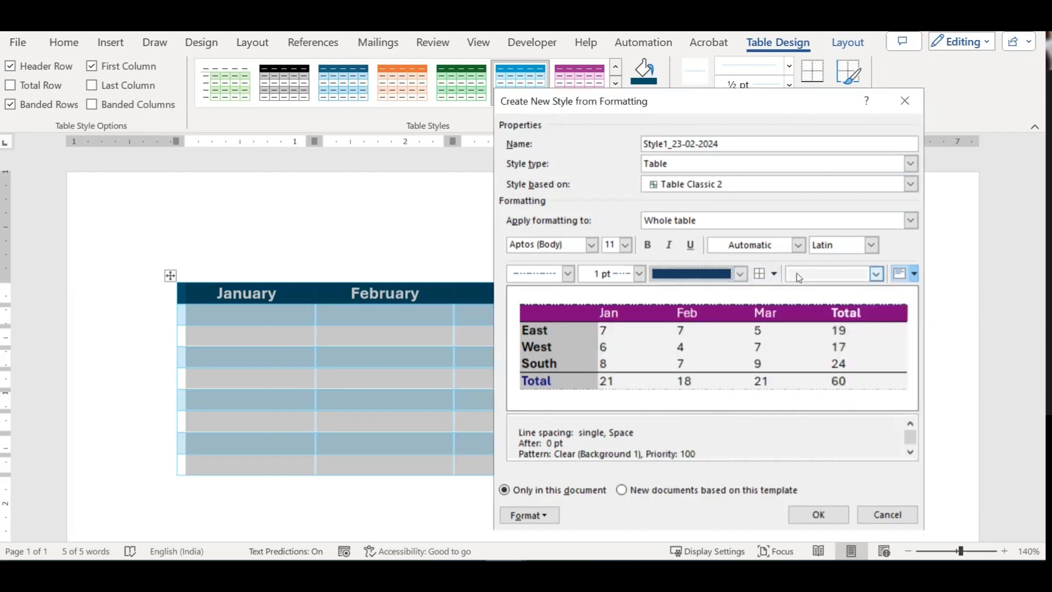
pyautogui.click(876, 273)
pyautogui.click(794, 334)
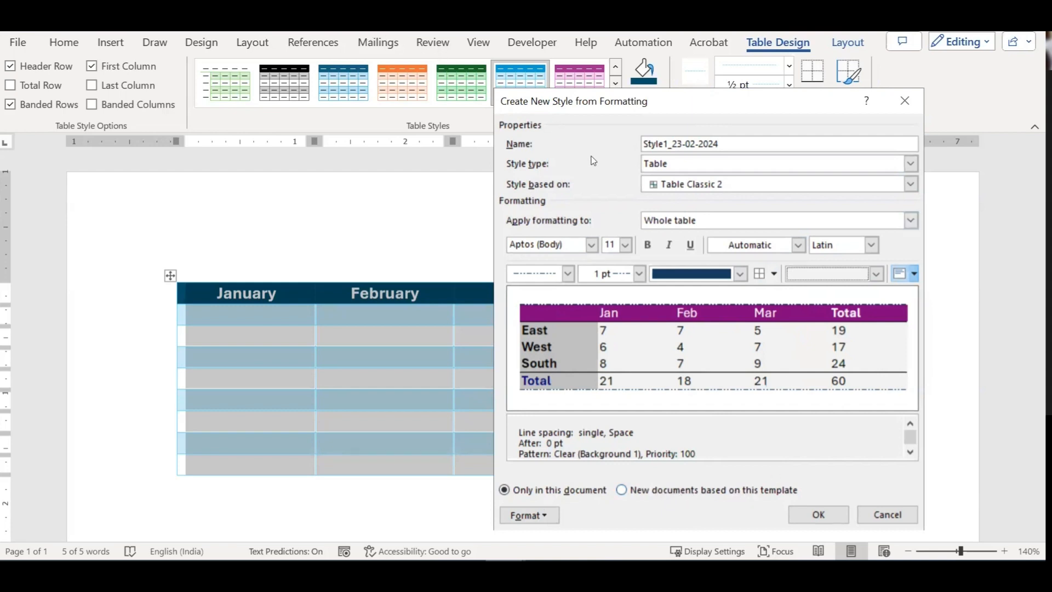
pyautogui.moveTo(719, 143); pyautogui.dragTo(643, 143)
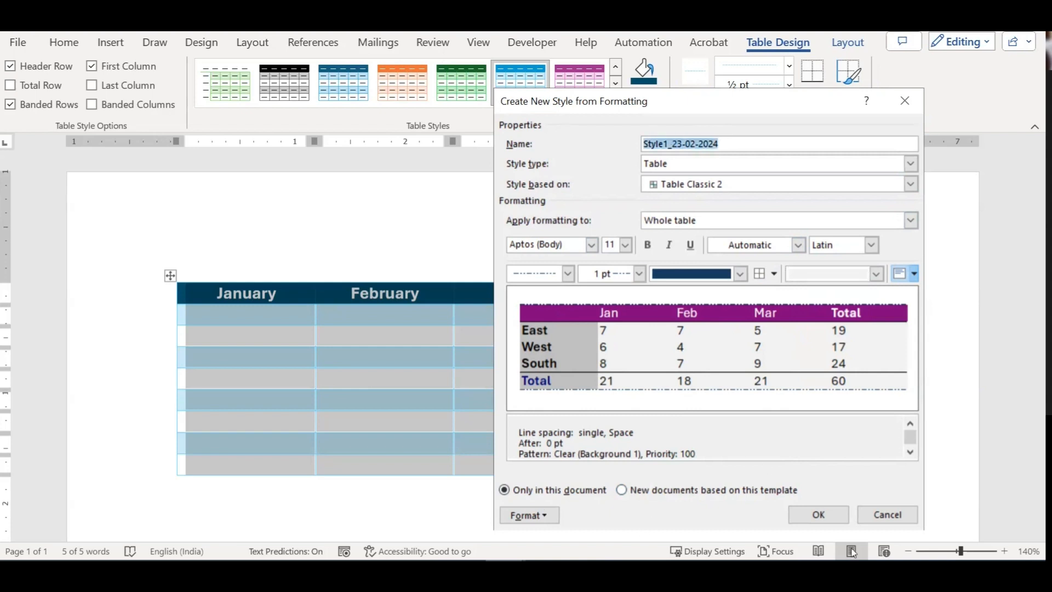
pyautogui.click(814, 514)
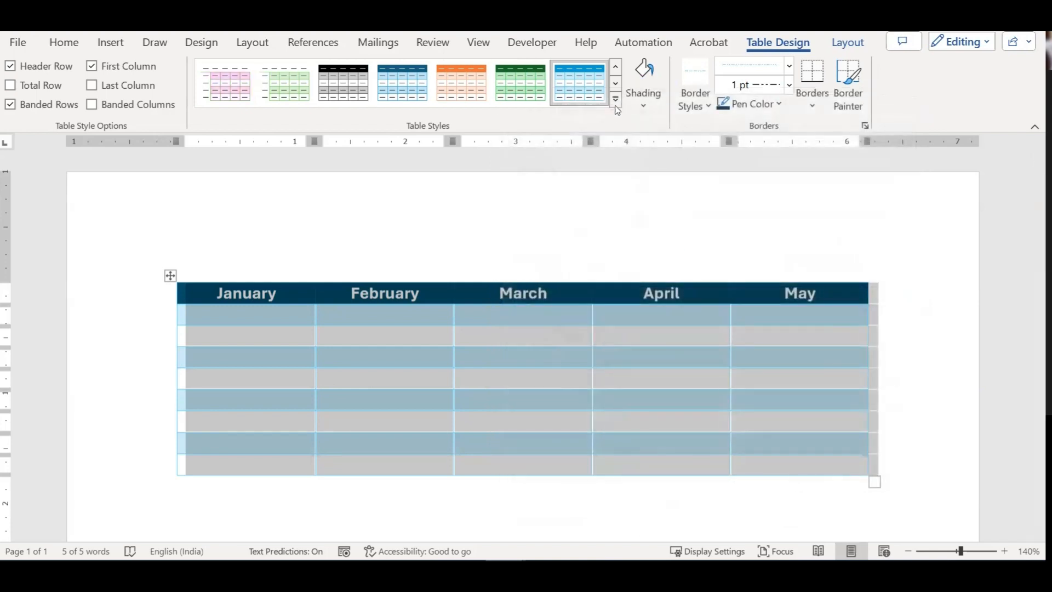
pyautogui.click(615, 100)
pyautogui.scroll(-5, 449, 349)
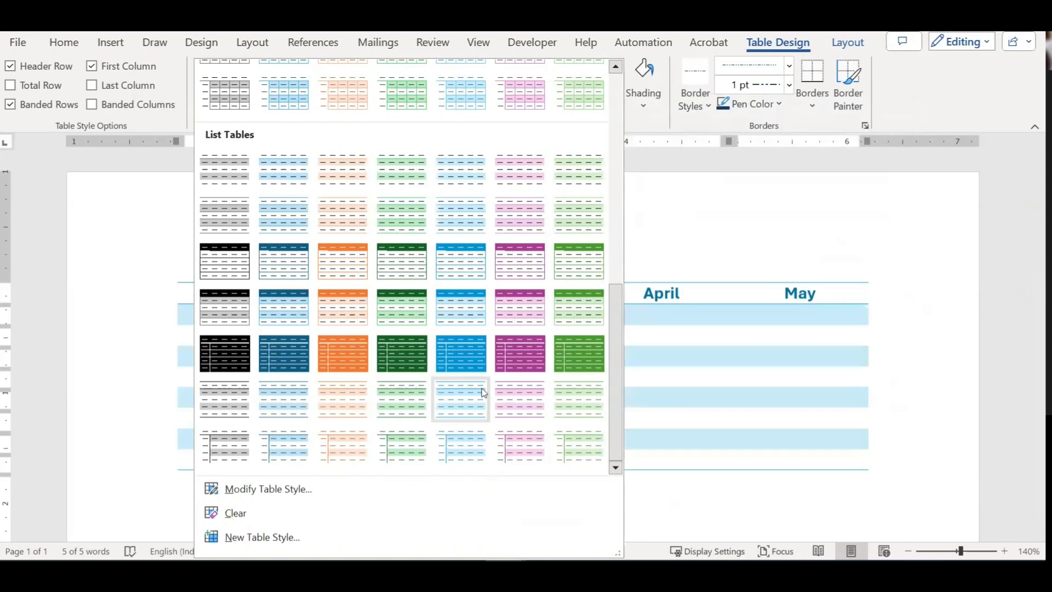
pyautogui.scroll(6, 511, 224)
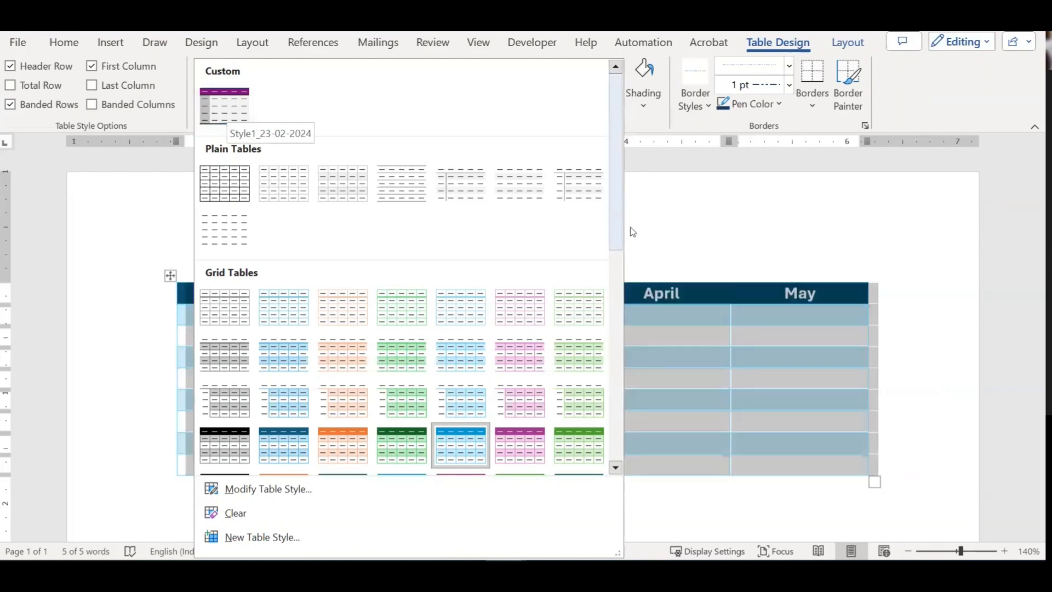
pyautogui.click(655, 240)
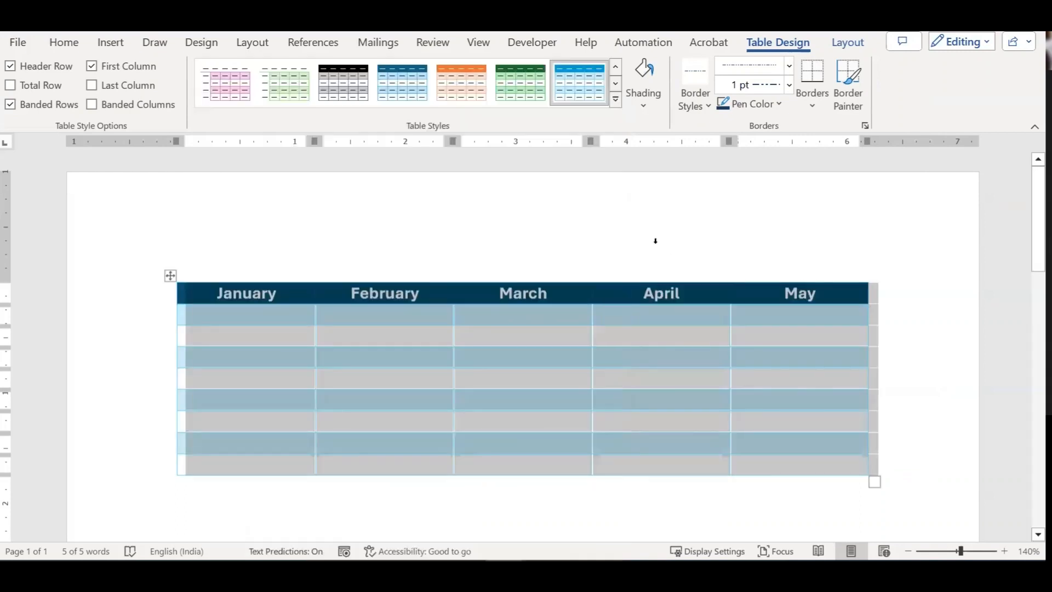
pyautogui.click(648, 106)
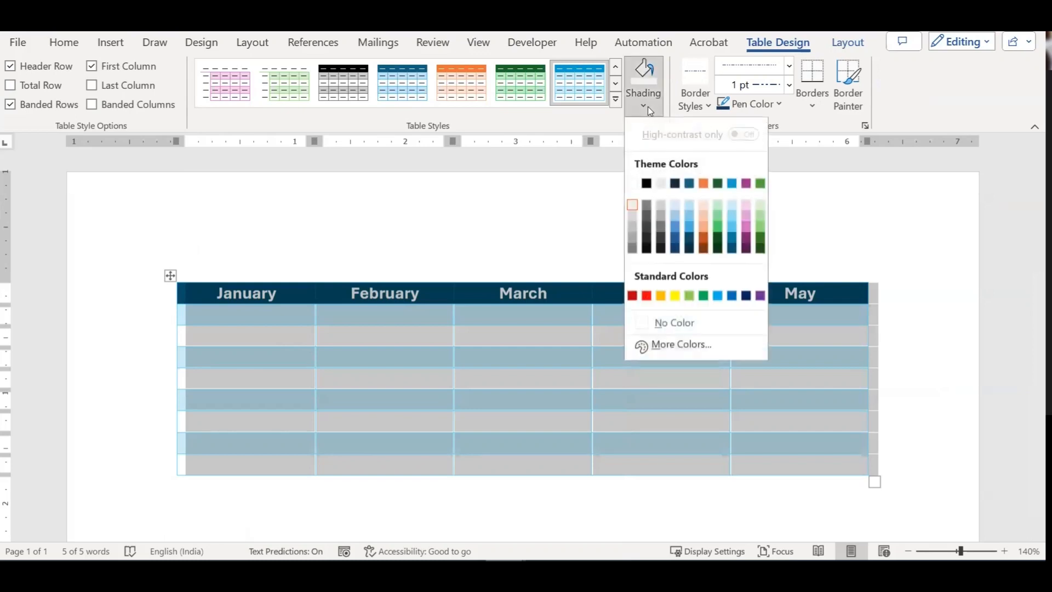
# Step: Shade the January–May header row dark purple instead of dark blue
pyautogui.click(602, 344)
pyautogui.click(286, 294)
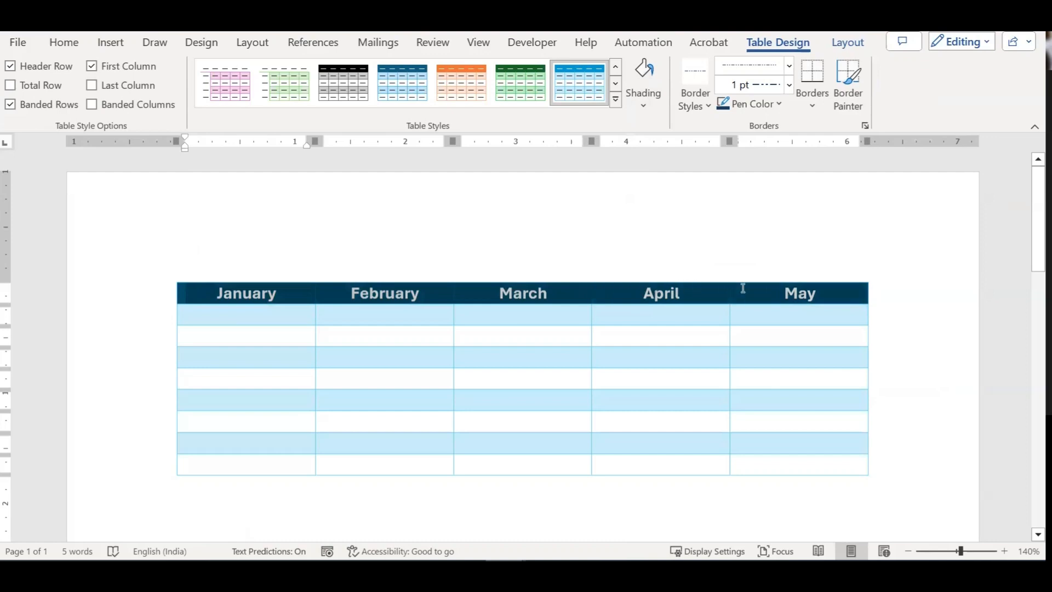
pyautogui.moveTo(777, 297); pyautogui.dragTo(766, 269)
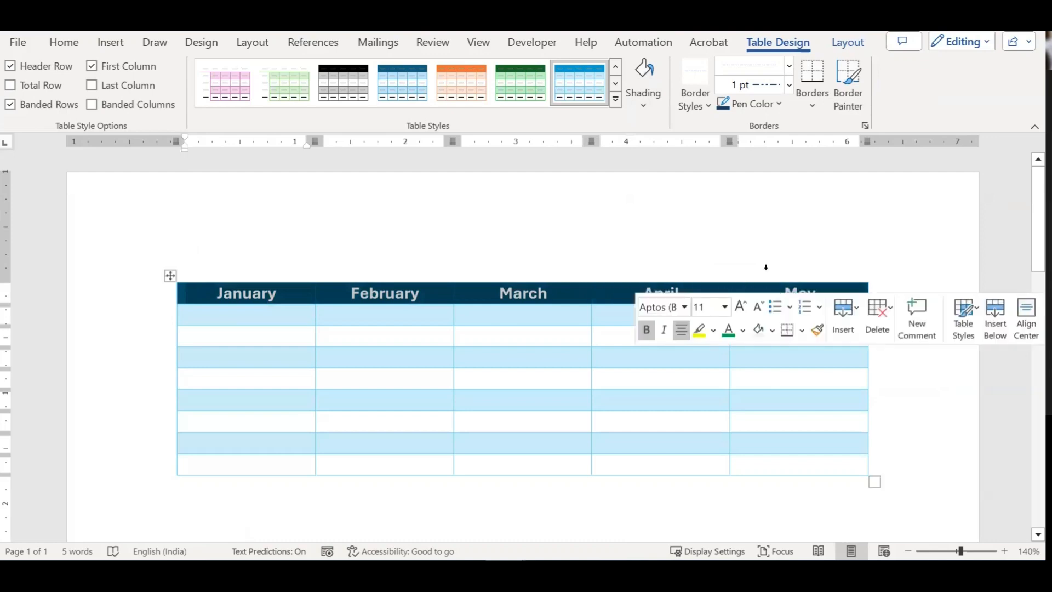
pyautogui.click(643, 74)
pyautogui.click(644, 104)
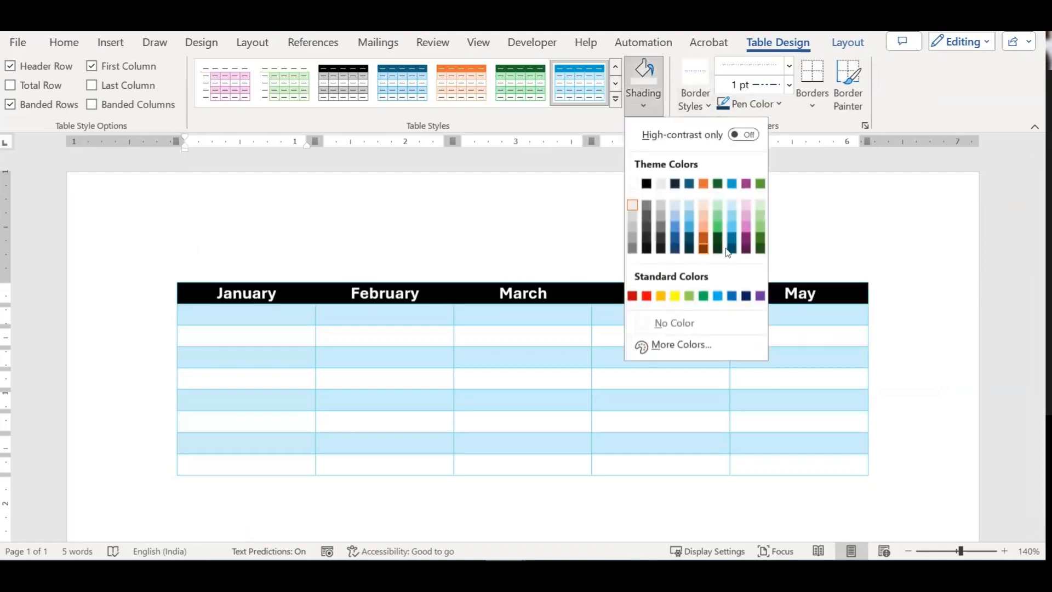
pyautogui.click(746, 243)
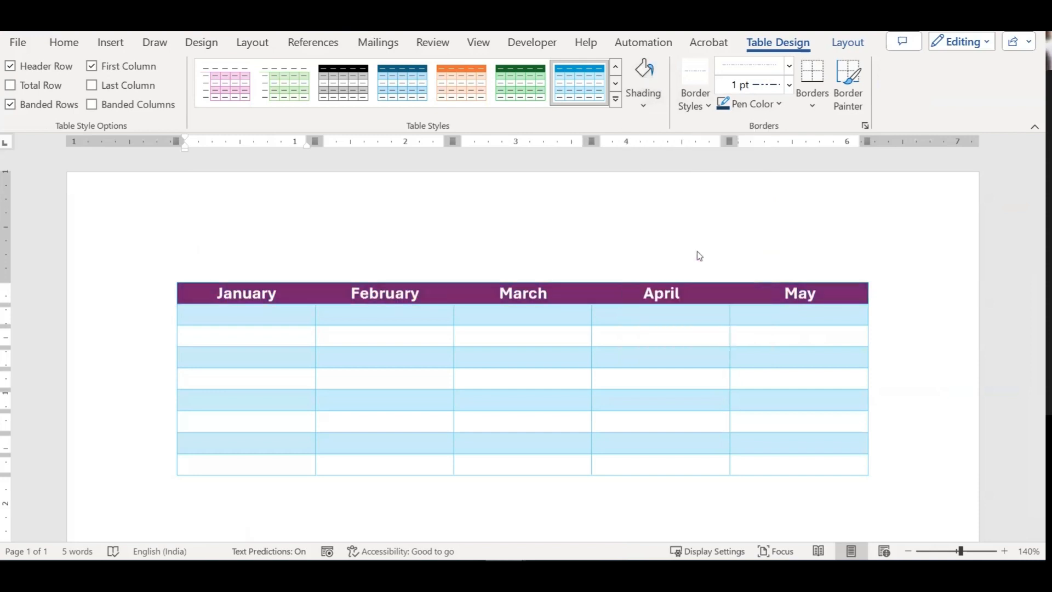
pyautogui.click(569, 299)
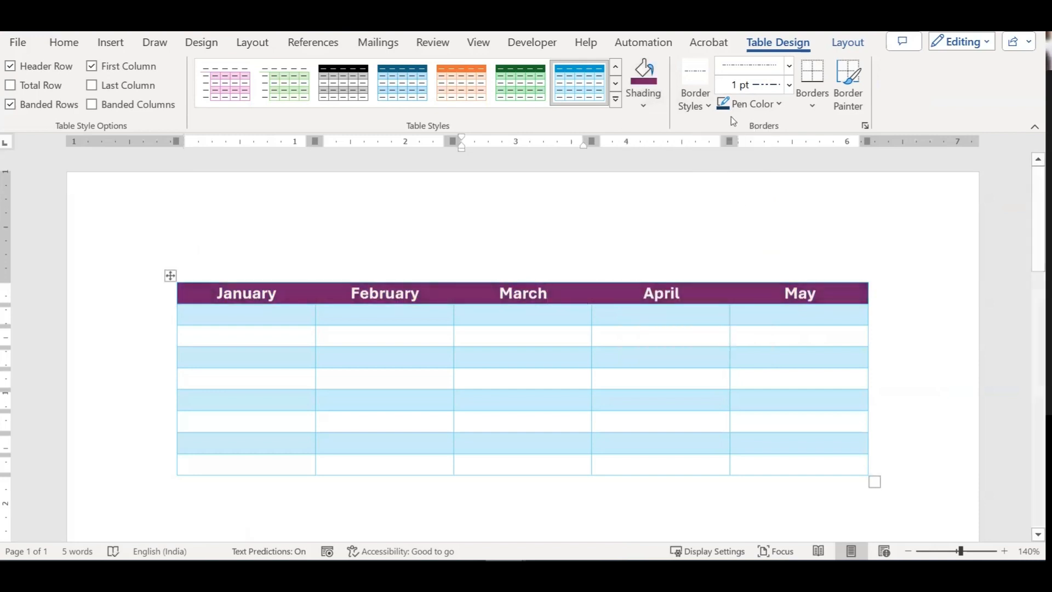
# Step: Browse the Border Styles gallery and border placement list for a style to paint with
pyautogui.click(701, 102)
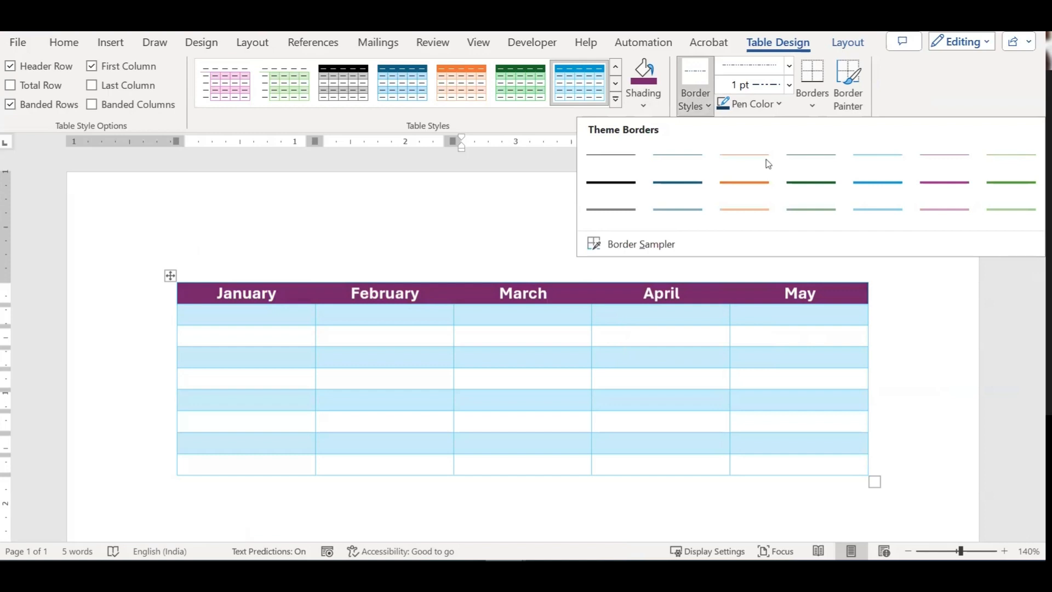
pyautogui.click(832, 213)
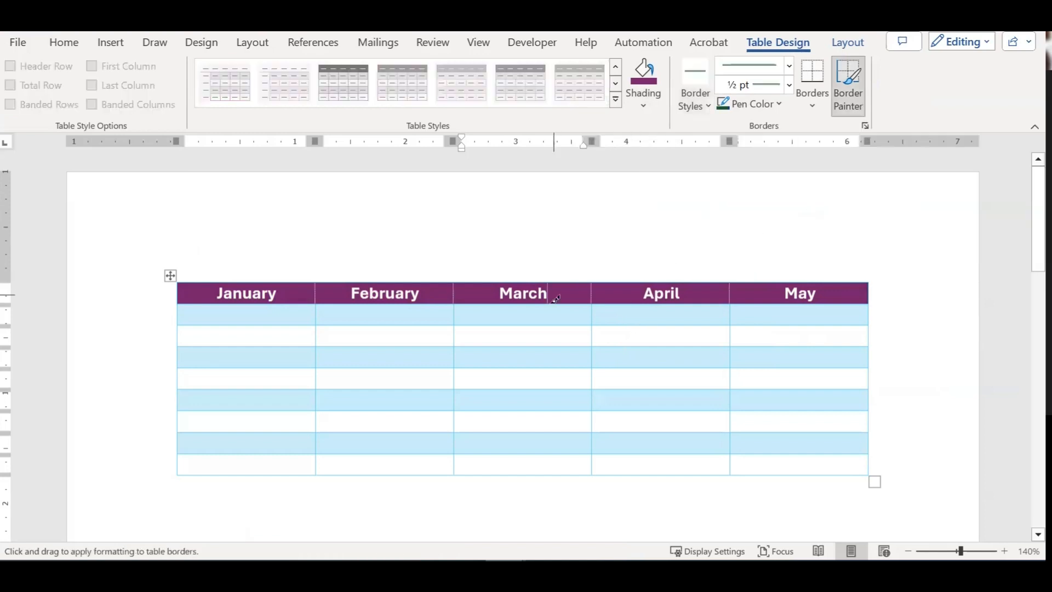
pyautogui.scroll(20, 599, 320)
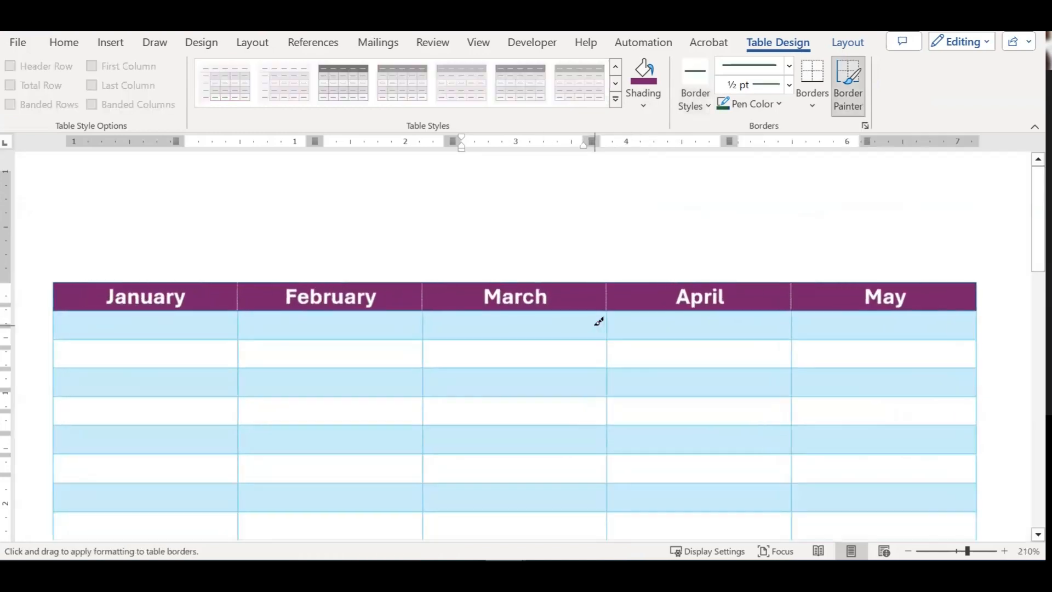
pyautogui.scroll(12, 599, 320)
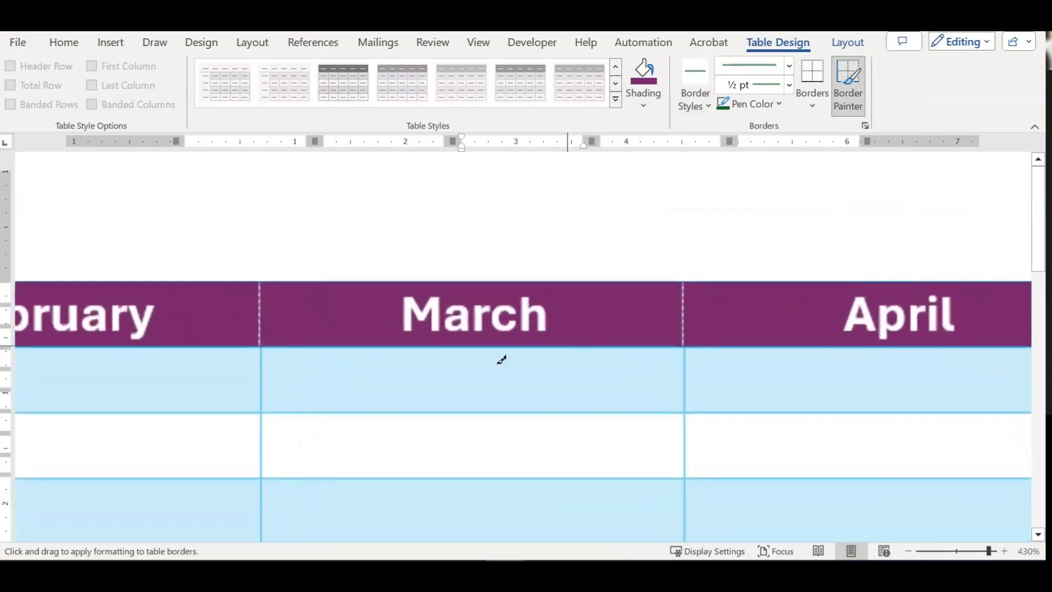
pyautogui.scroll(4, 293, 321)
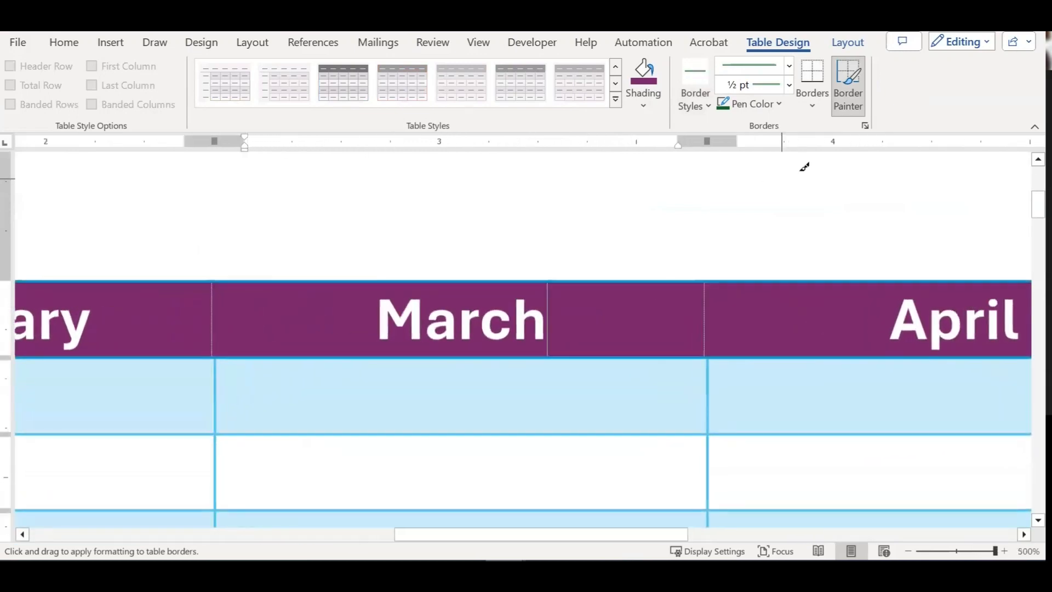
pyautogui.click(812, 95)
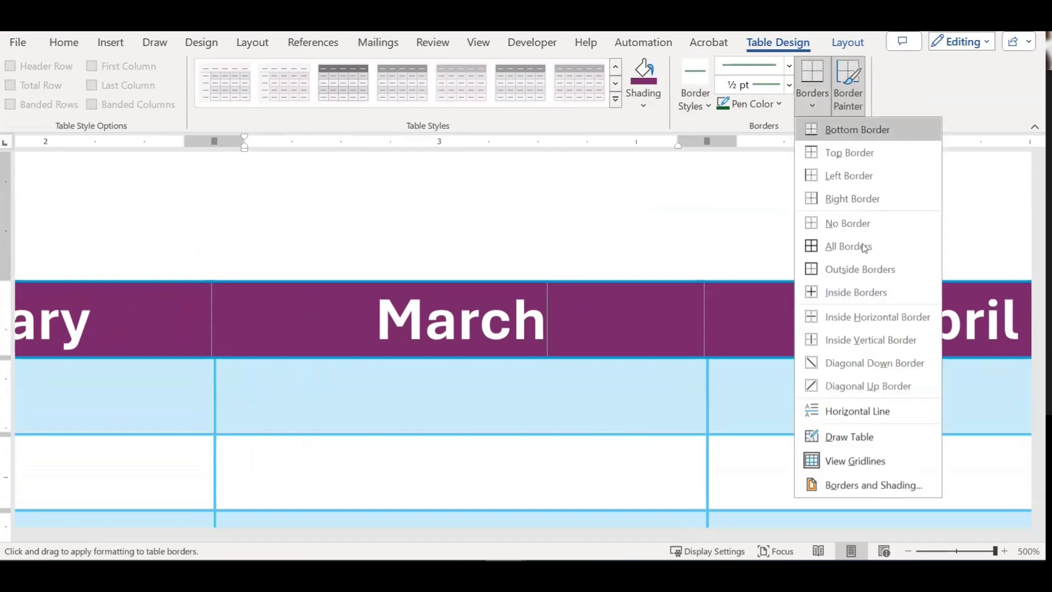
pyautogui.click(699, 97)
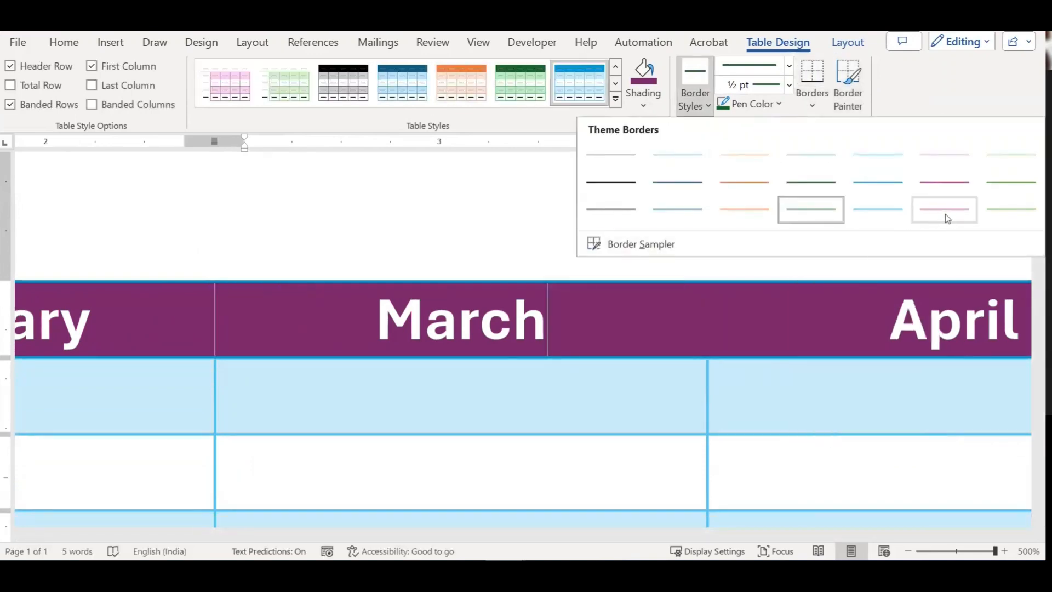
# Step: Pick the thin ½ pt pink border style and paint it onto the March–April header divider
pyautogui.click(945, 210)
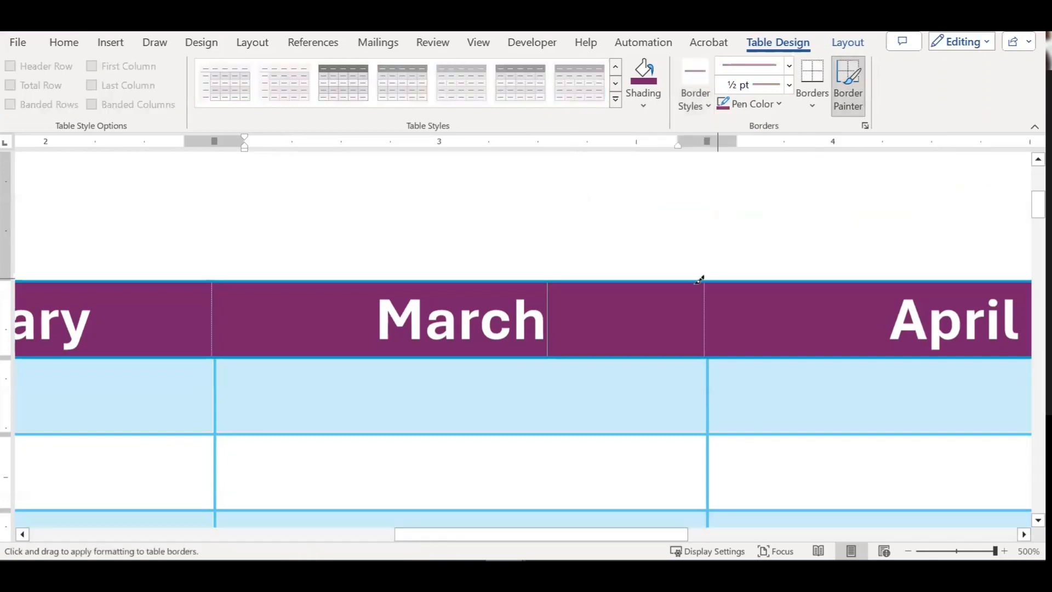
pyautogui.click(710, 318)
pyautogui.click(646, 104)
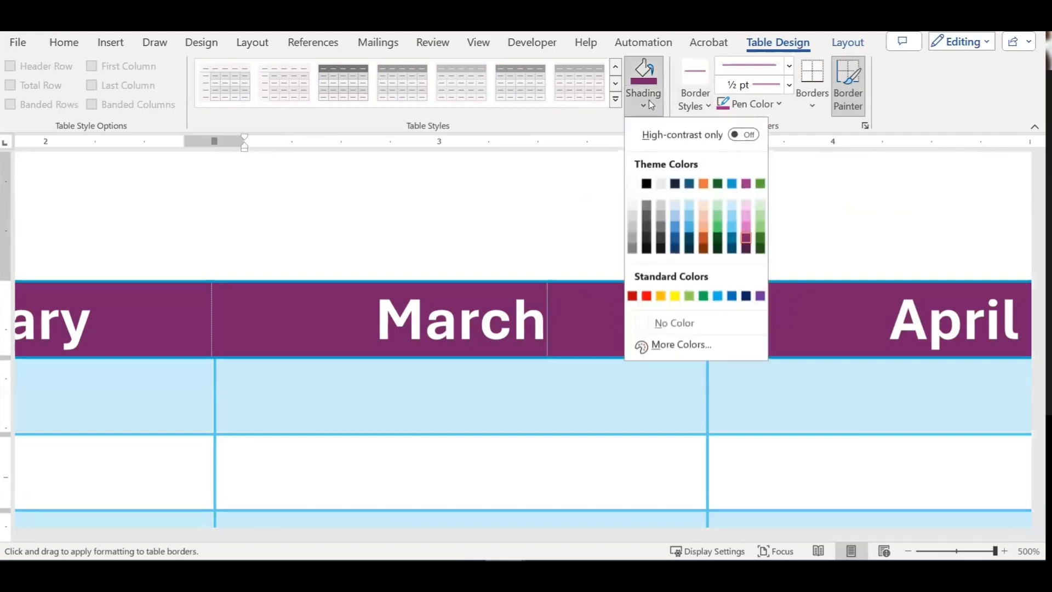
pyautogui.click(789, 75)
pyautogui.click(790, 75)
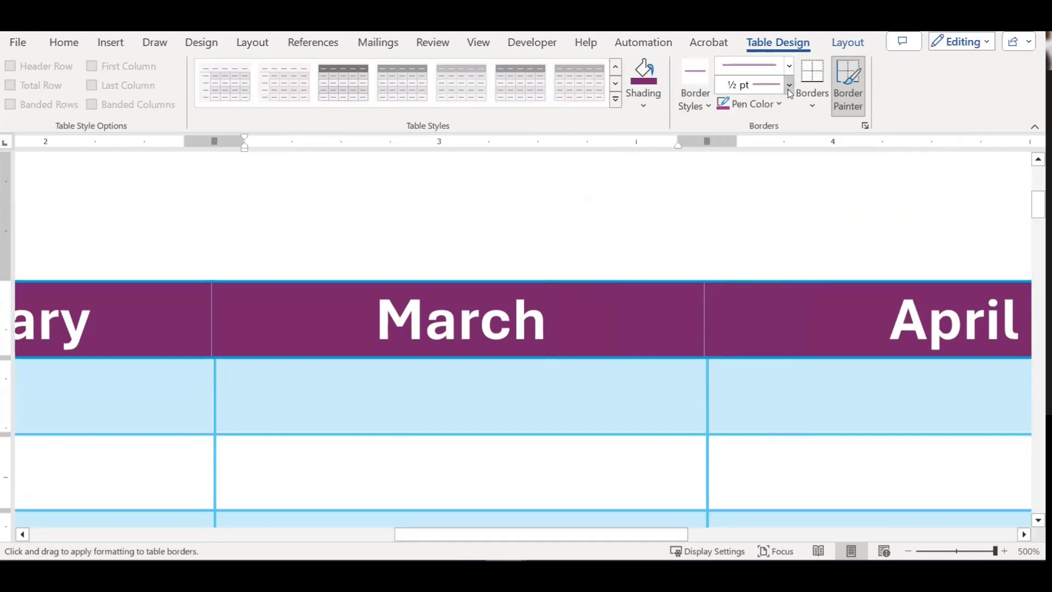
pyautogui.click(789, 85)
pyautogui.click(806, 116)
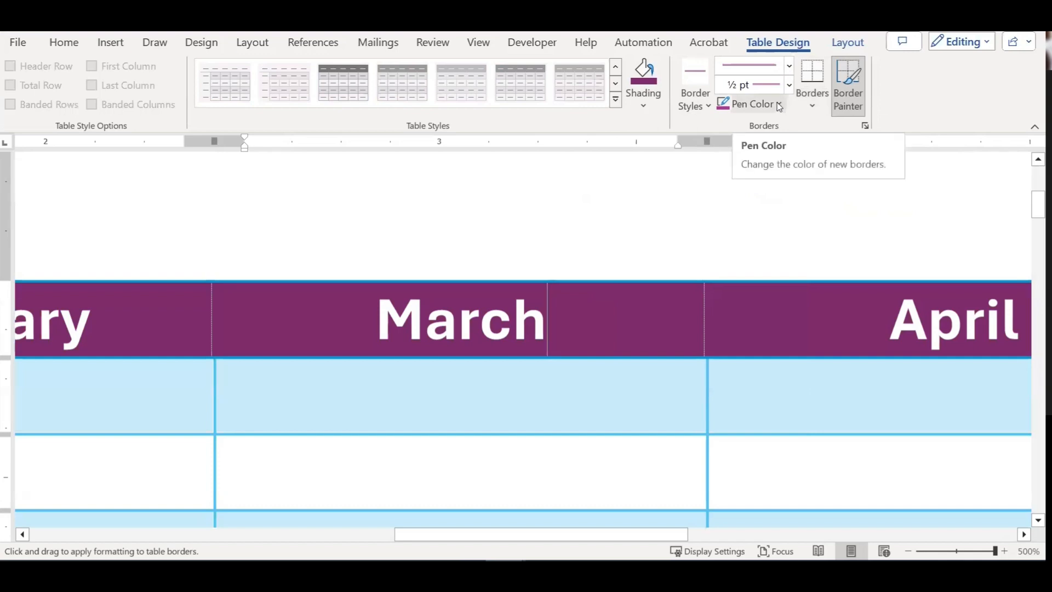
pyautogui.click(811, 105)
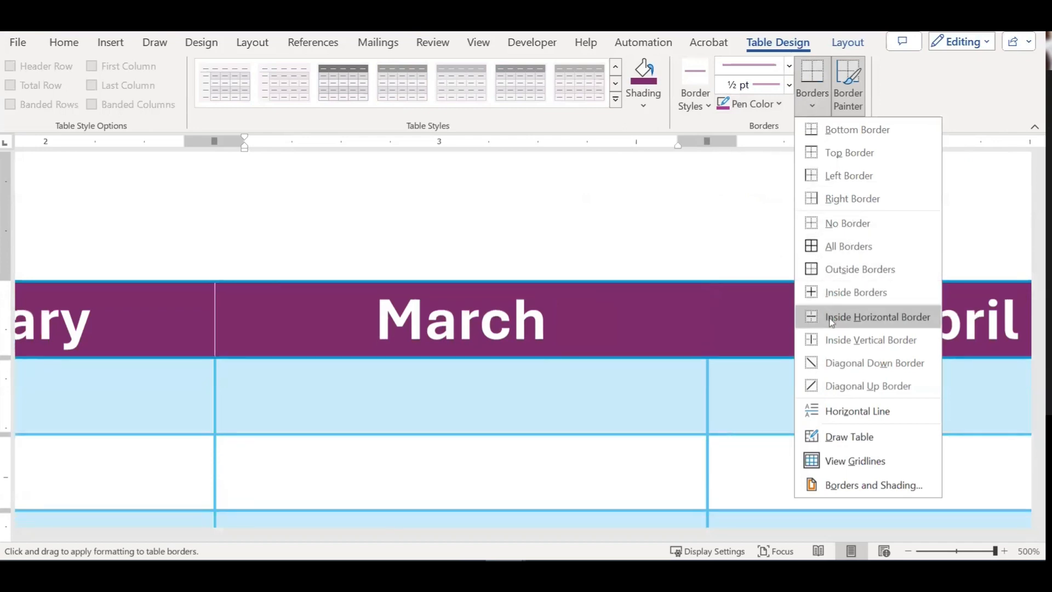
# Step: Select the whole month table and apply No Border to it
pyautogui.click(663, 311)
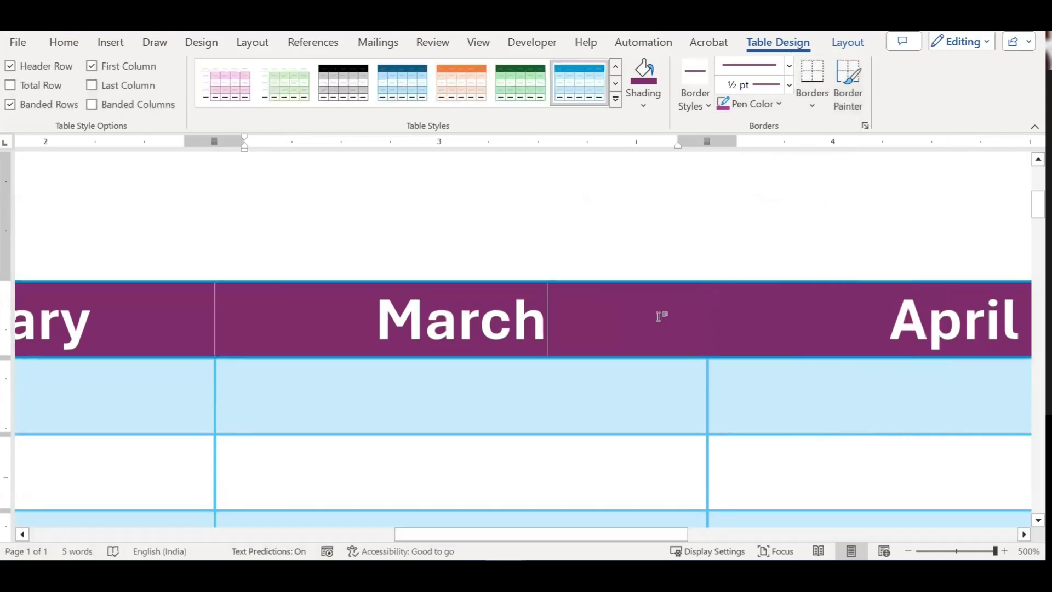
pyautogui.scroll(-5, 660, 313)
pyautogui.keyDown('ctrl'); pyautogui.scroll(-20, 727, 312); pyautogui.keyUp('ctrl')
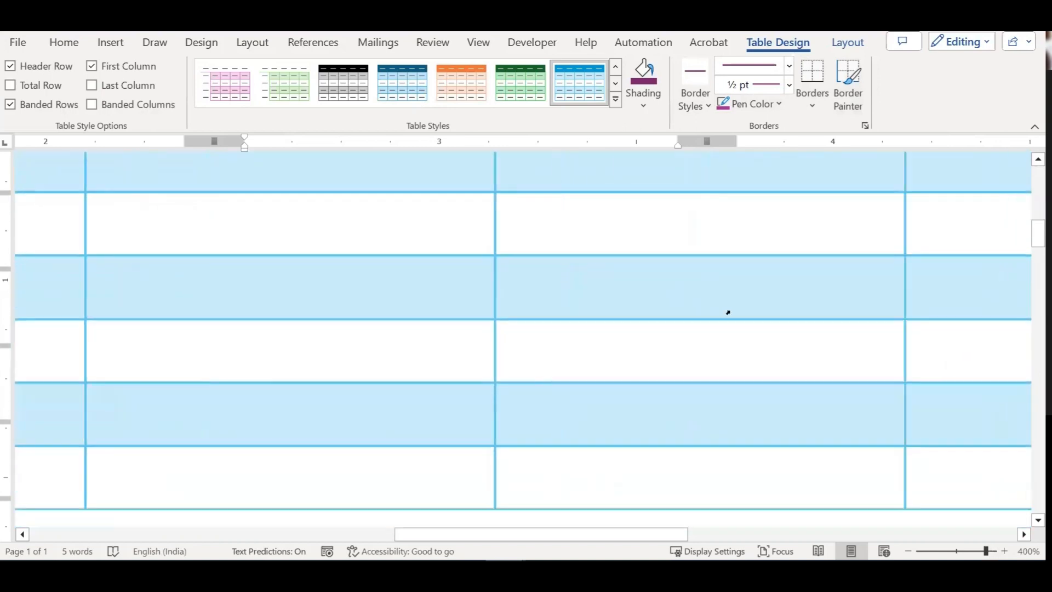
pyautogui.keyDown('ctrl'); pyautogui.scroll(-13, 728, 312); pyautogui.keyUp('ctrl')
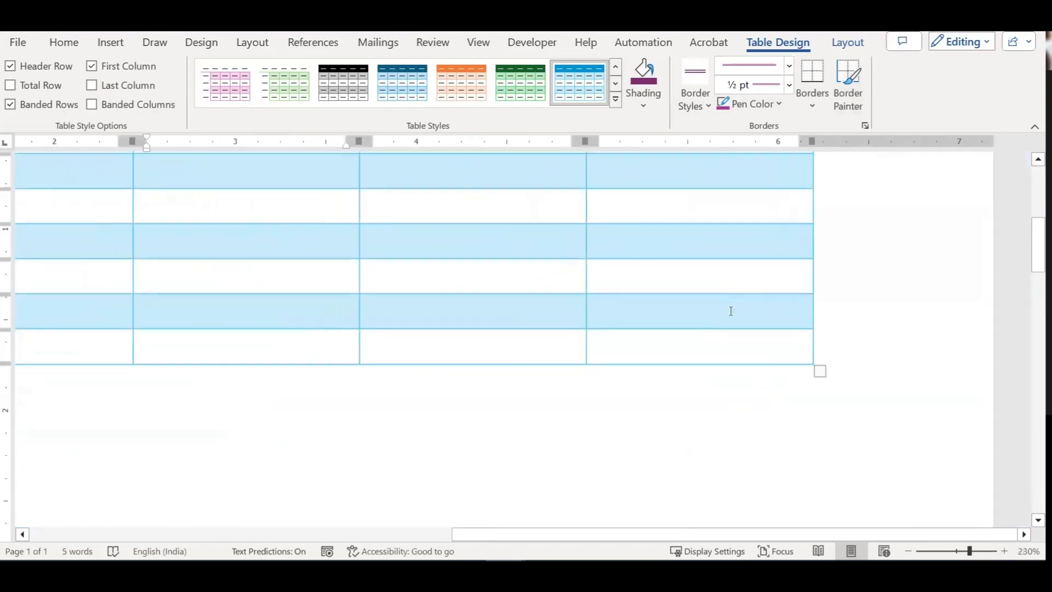
pyautogui.scroll(3, 731, 312)
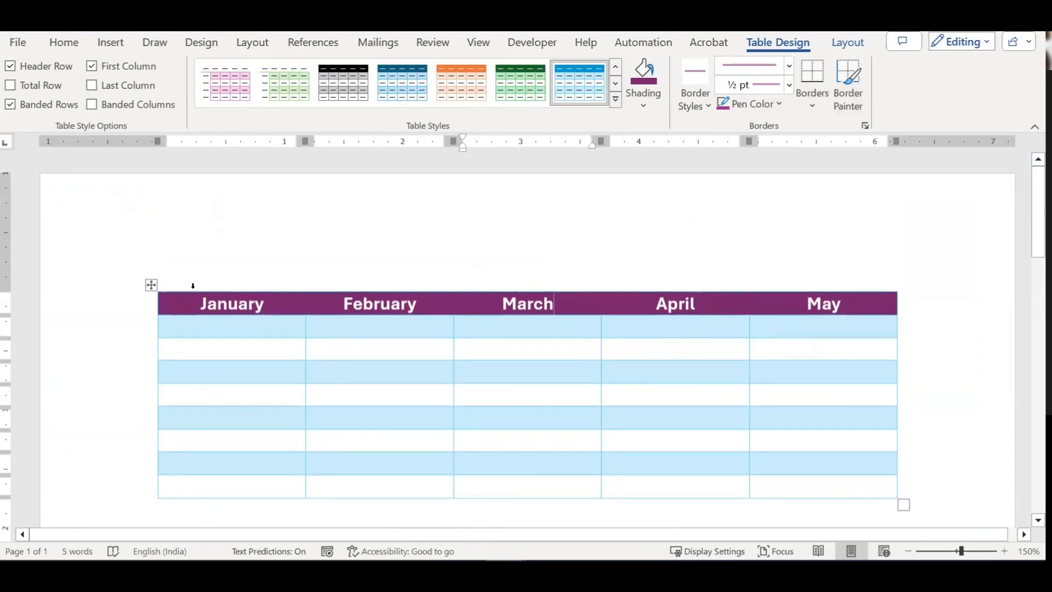
pyautogui.click(151, 286)
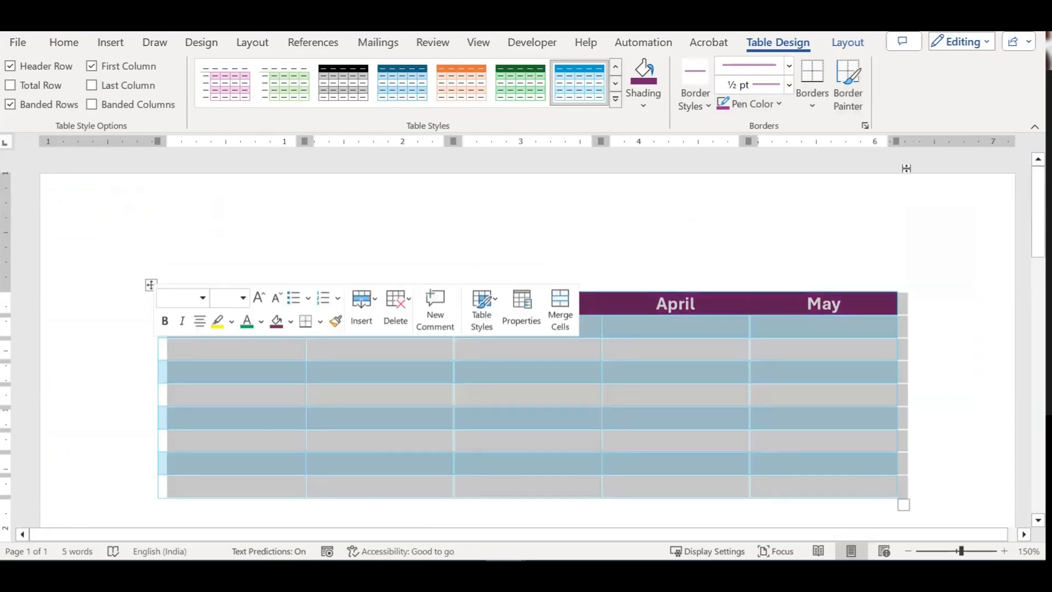
pyautogui.click(811, 105)
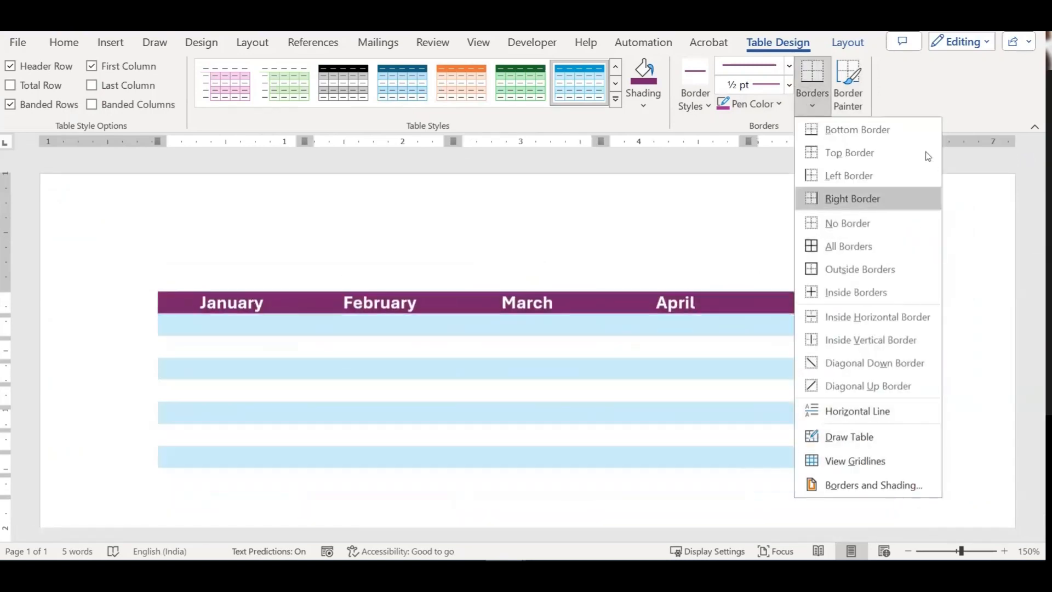
pyautogui.click(876, 217)
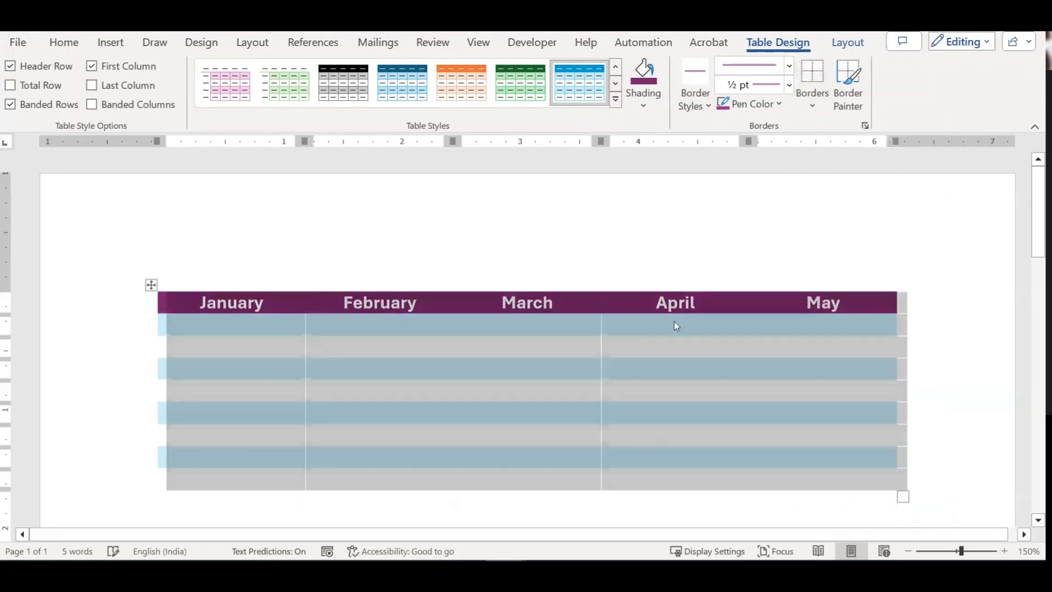
# Step: Select the first data row's cells from January to May, then cancel that selection
pyautogui.click(646, 329)
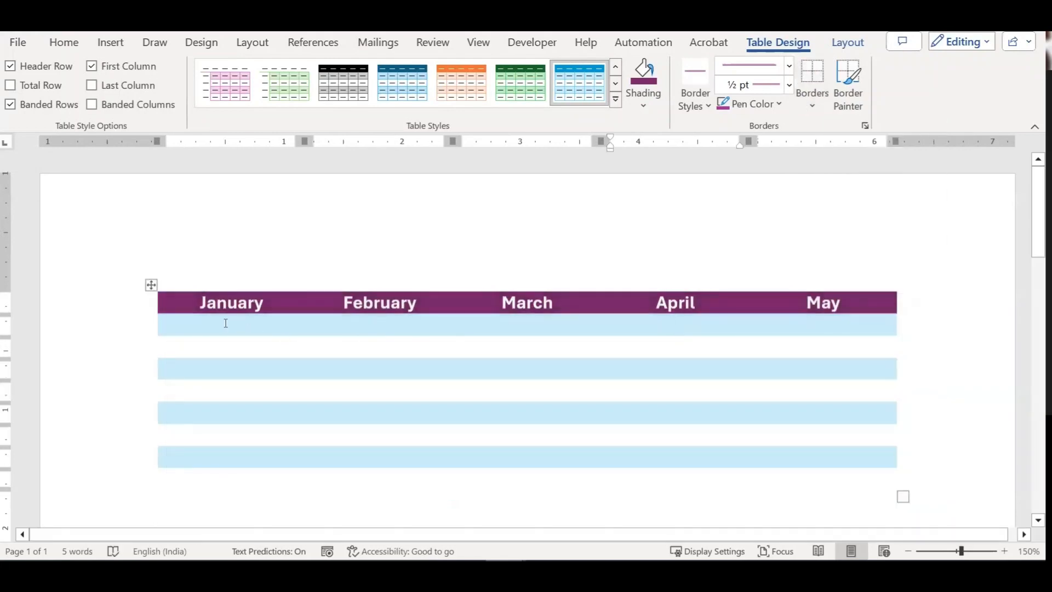
pyautogui.moveTo(227, 324); pyautogui.dragTo(633, 319)
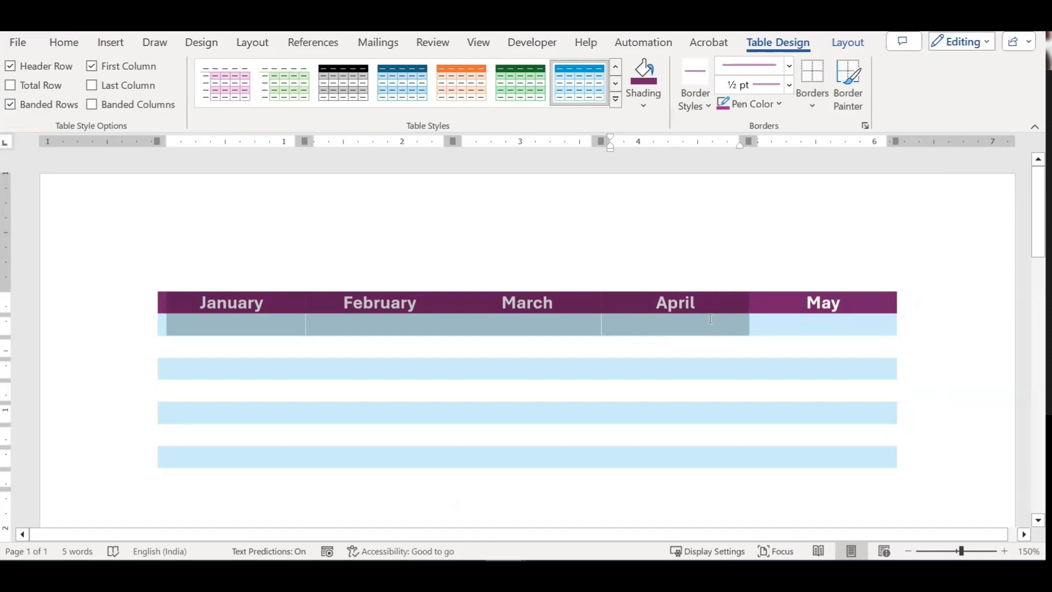
pyautogui.moveTo(710, 318); pyautogui.dragTo(769, 318)
pyautogui.press('Left')
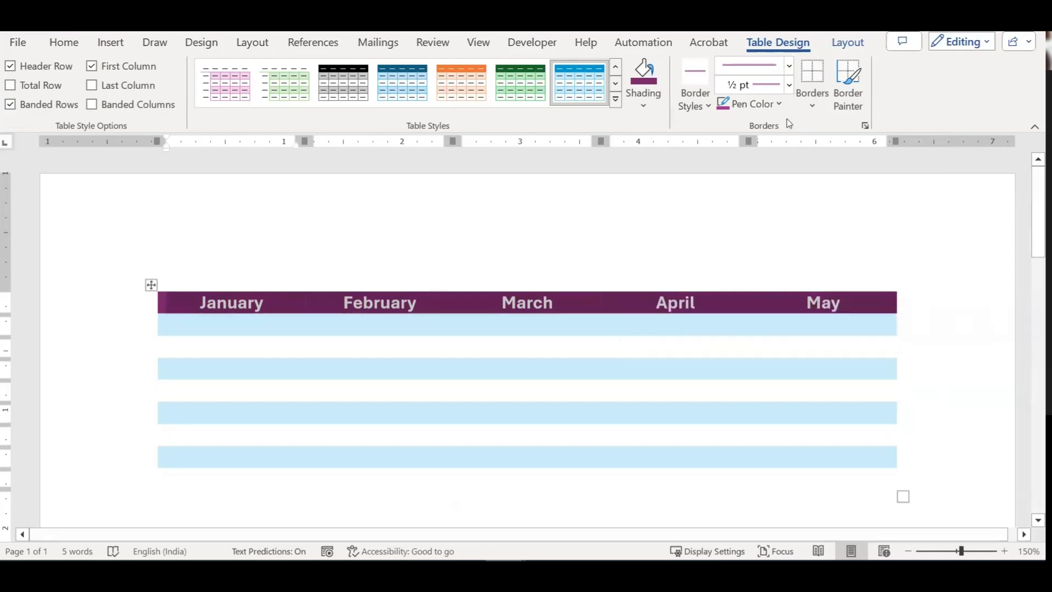
pyautogui.click(816, 102)
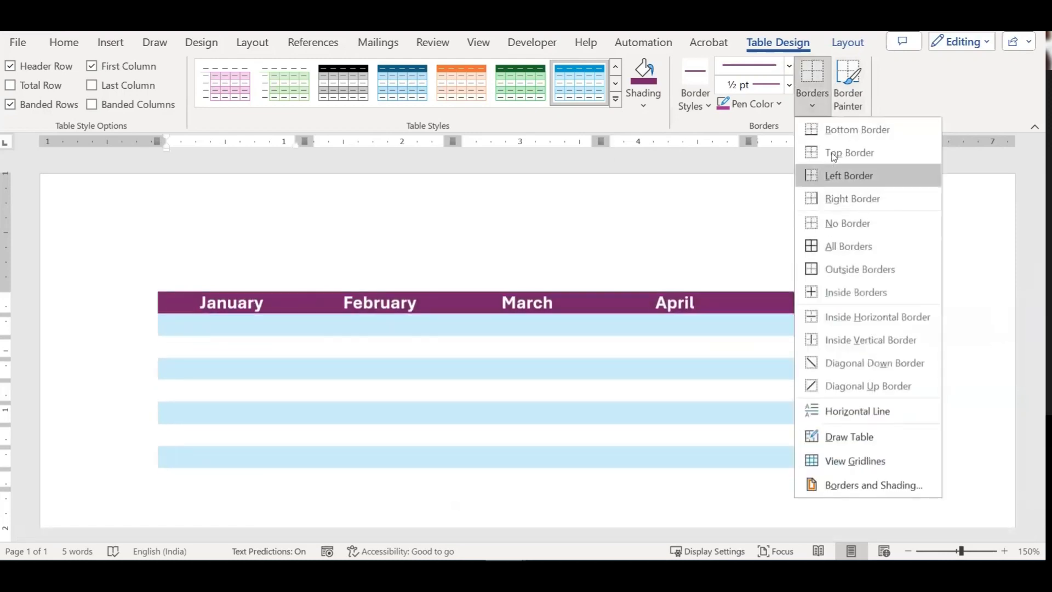
# Step: Add a border under the header row and an automatic-black bottom border under the second row's March cell
pyautogui.click(836, 130)
pyautogui.click(597, 364)
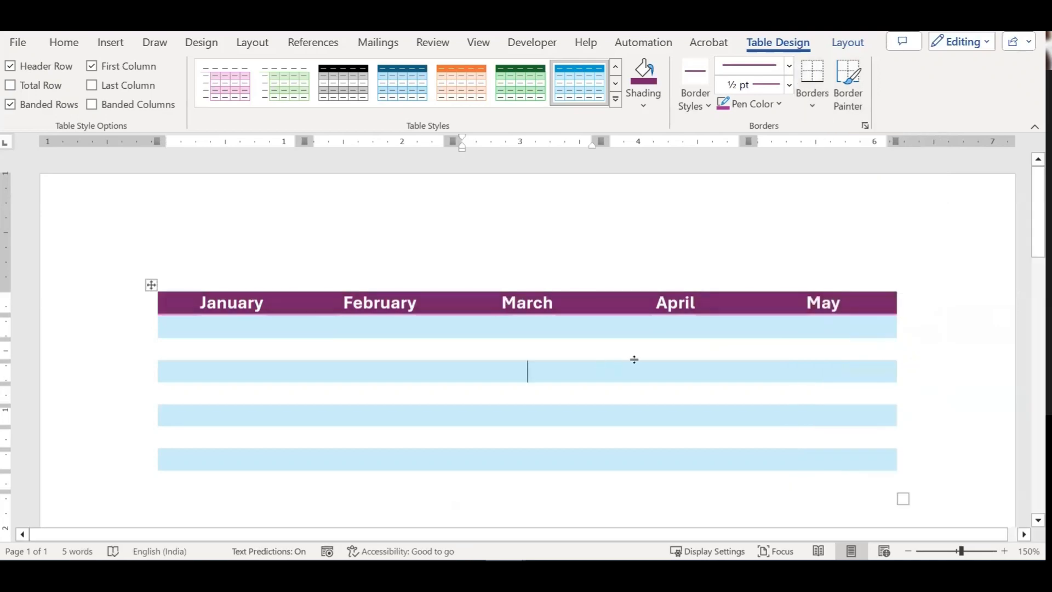
pyautogui.click(772, 105)
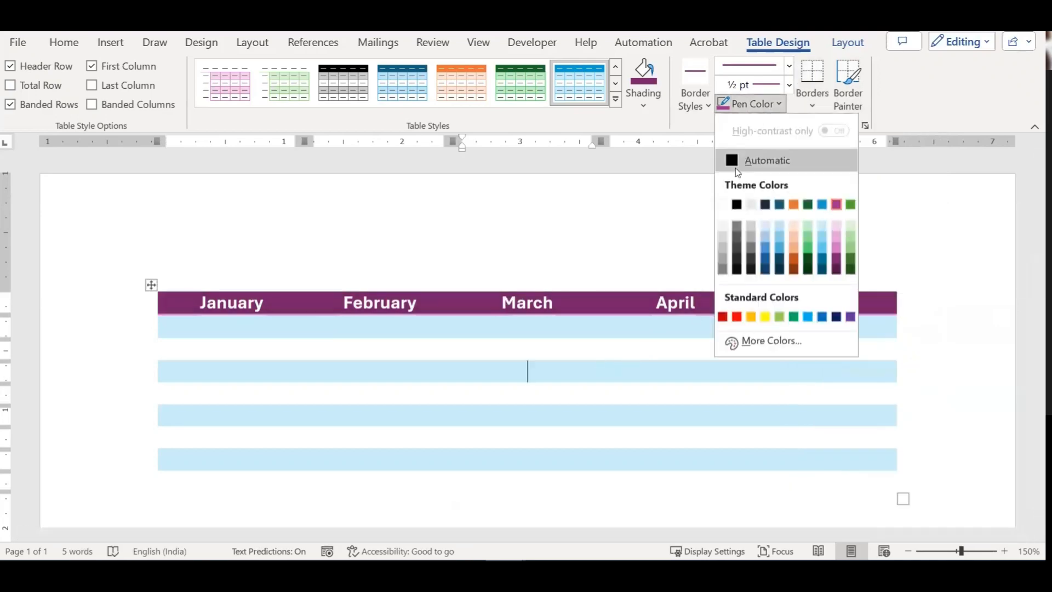
pyautogui.click(735, 168)
pyautogui.click(812, 76)
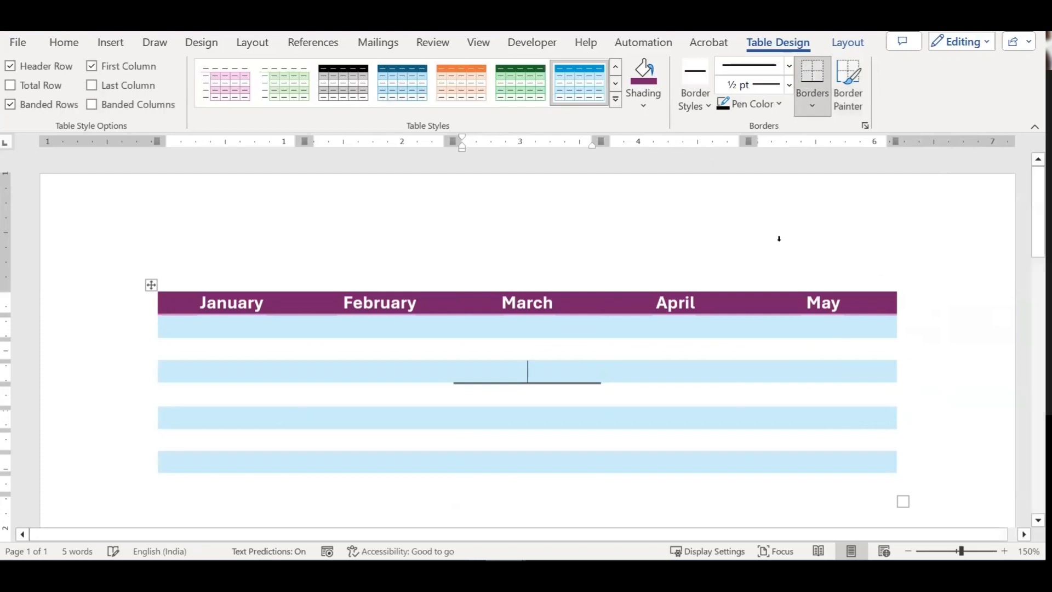
# Step: Add a bottom border under the first body row's January cell, then select that whole row
pyautogui.moveTo(241, 303); pyautogui.dragTo(761, 295)
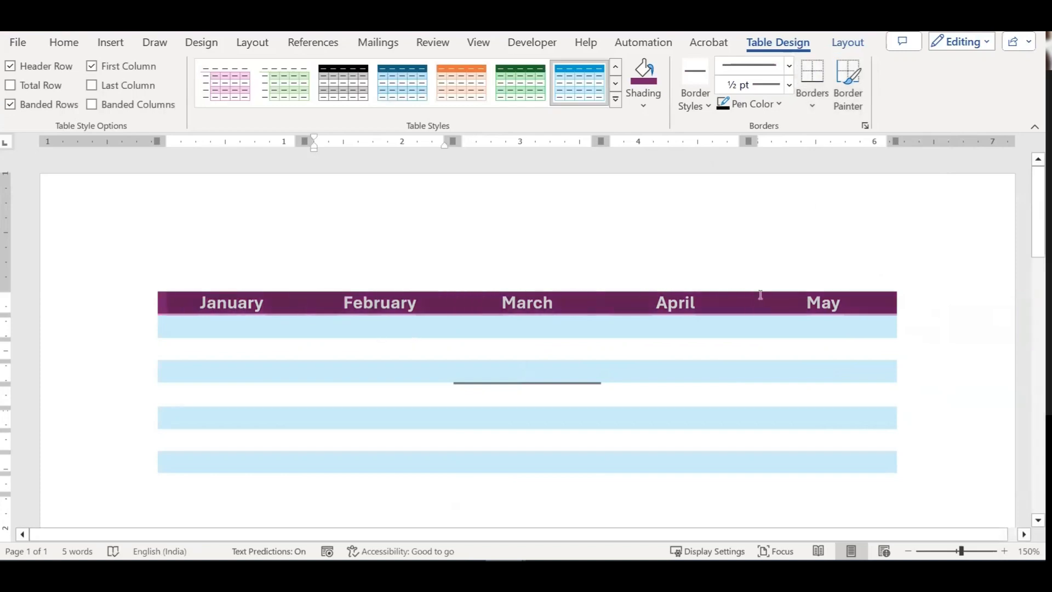
pyautogui.click(813, 77)
pyautogui.click(812, 105)
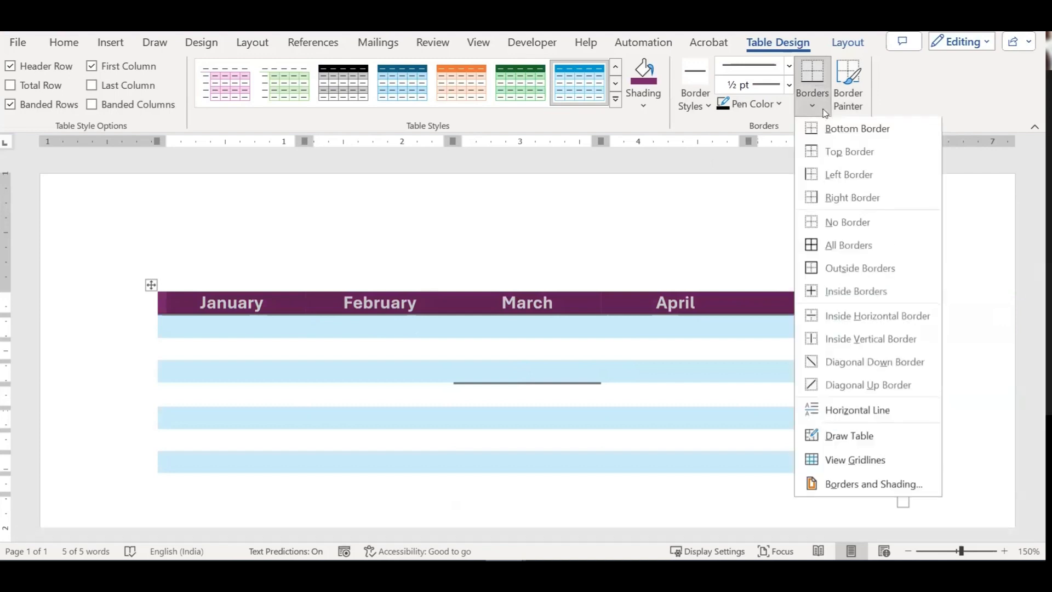
pyautogui.click(648, 377)
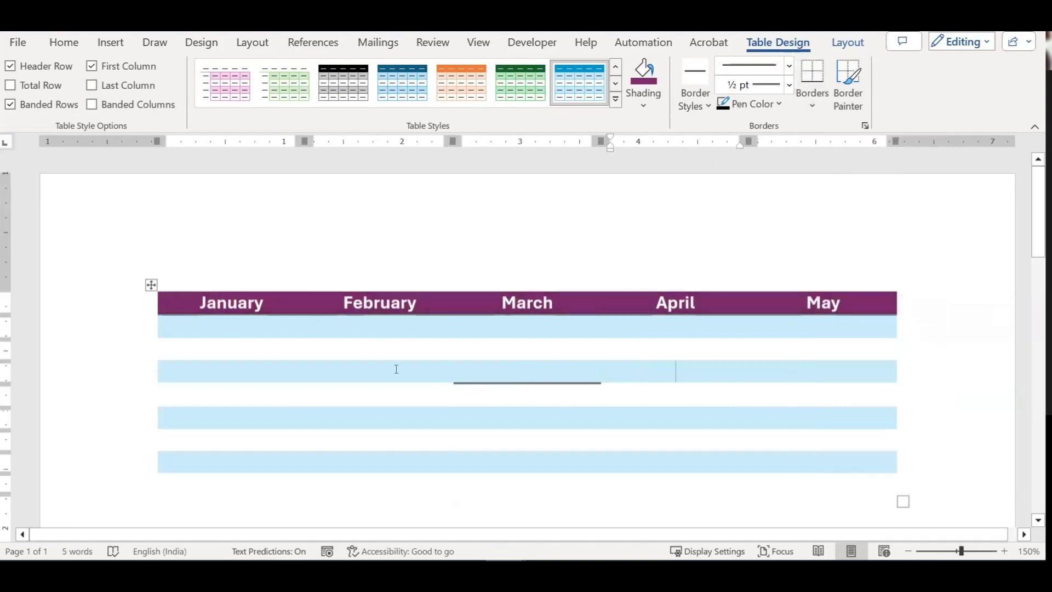
pyautogui.click(299, 335)
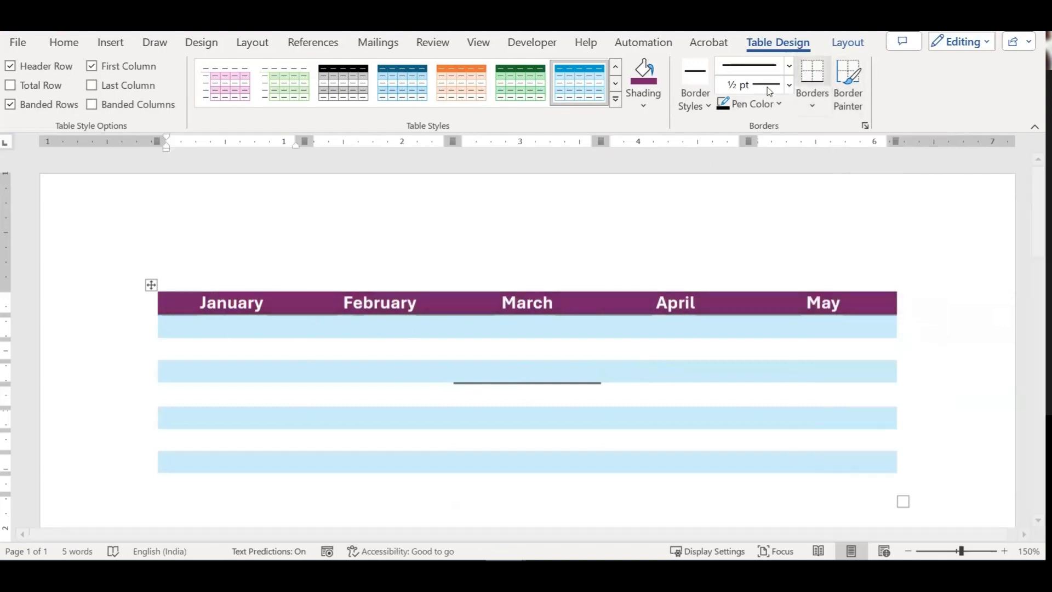
pyautogui.click(821, 66)
pyautogui.moveTo(276, 330); pyautogui.dragTo(501, 334)
pyautogui.moveTo(609, 335); pyautogui.dragTo(800, 331)
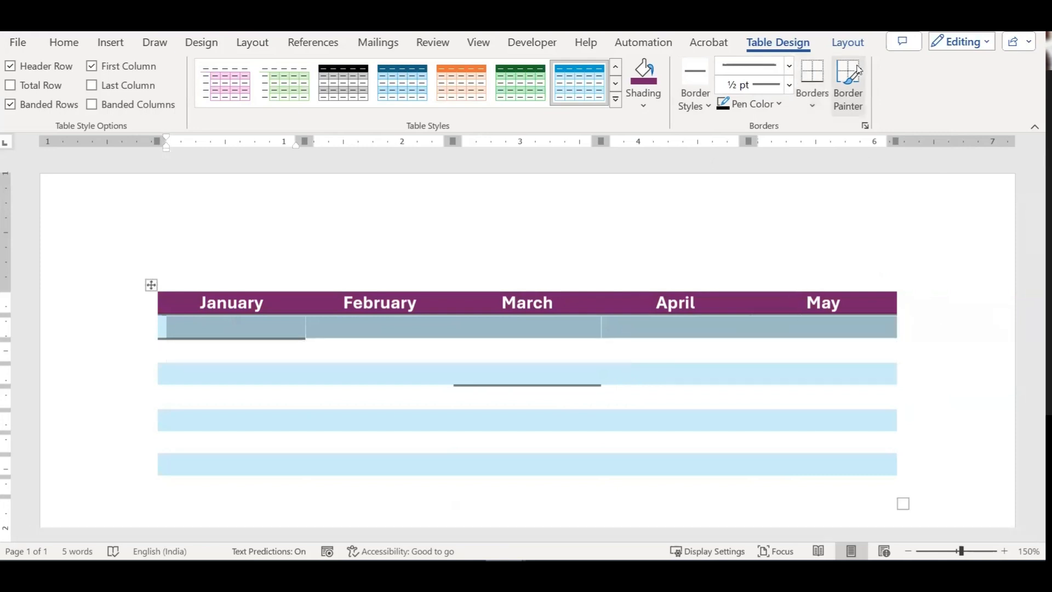
# Step: Add bottom borders under the whole first body row, the last row, and row two's January–April cells
pyautogui.click(812, 67)
pyautogui.click(724, 359)
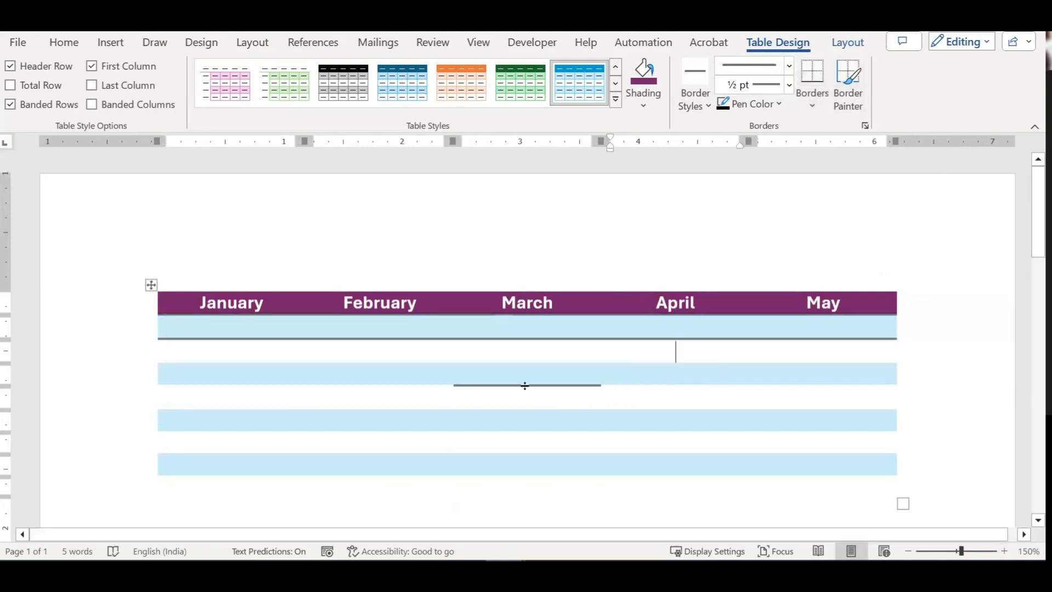
pyautogui.moveTo(218, 355); pyautogui.dragTo(691, 436)
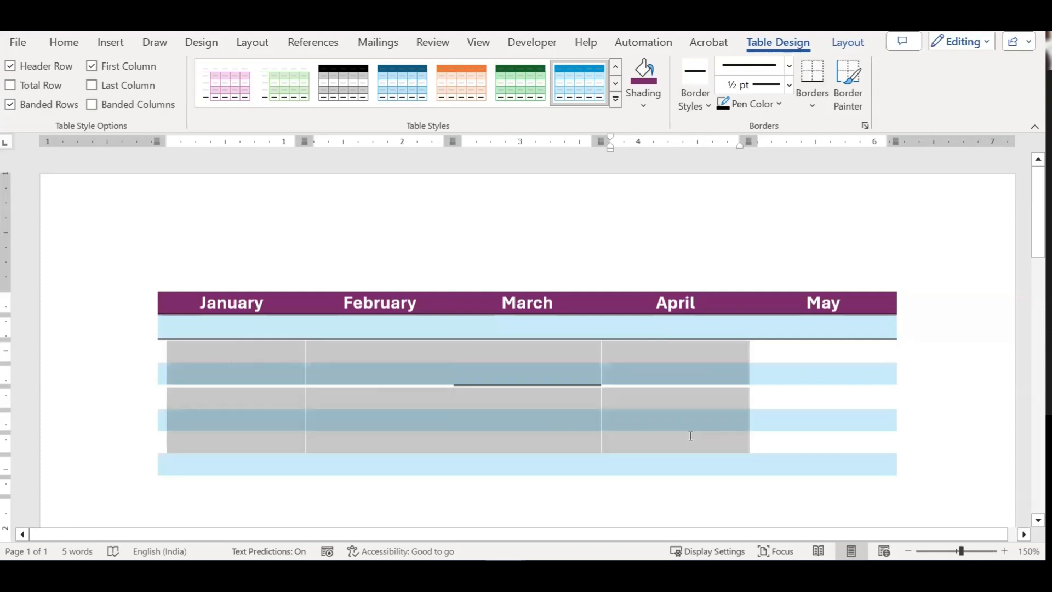
pyautogui.moveTo(748, 458); pyautogui.dragTo(785, 467)
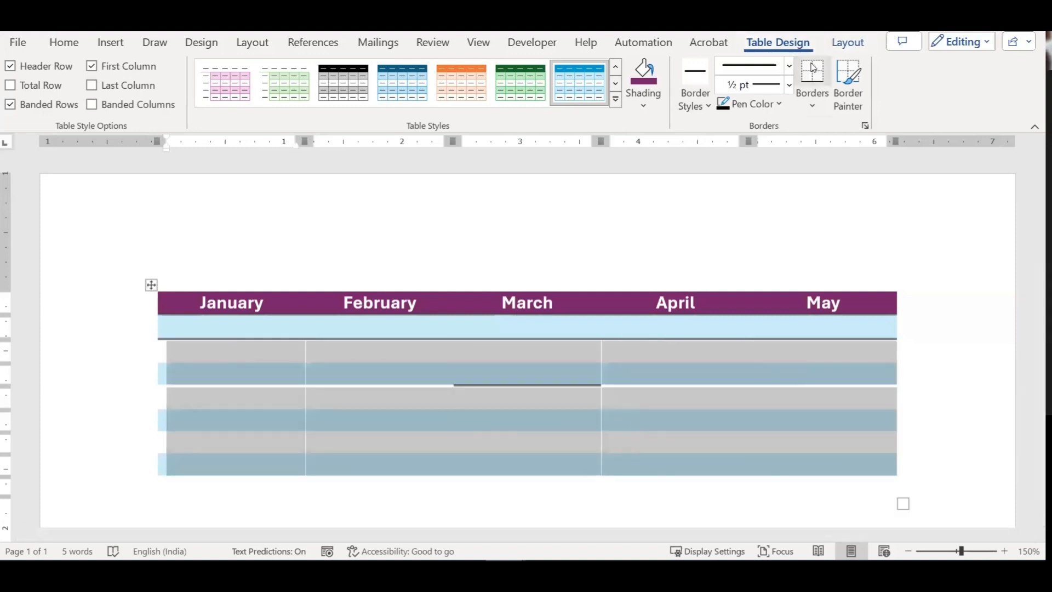
pyautogui.click(811, 83)
pyautogui.click(676, 370)
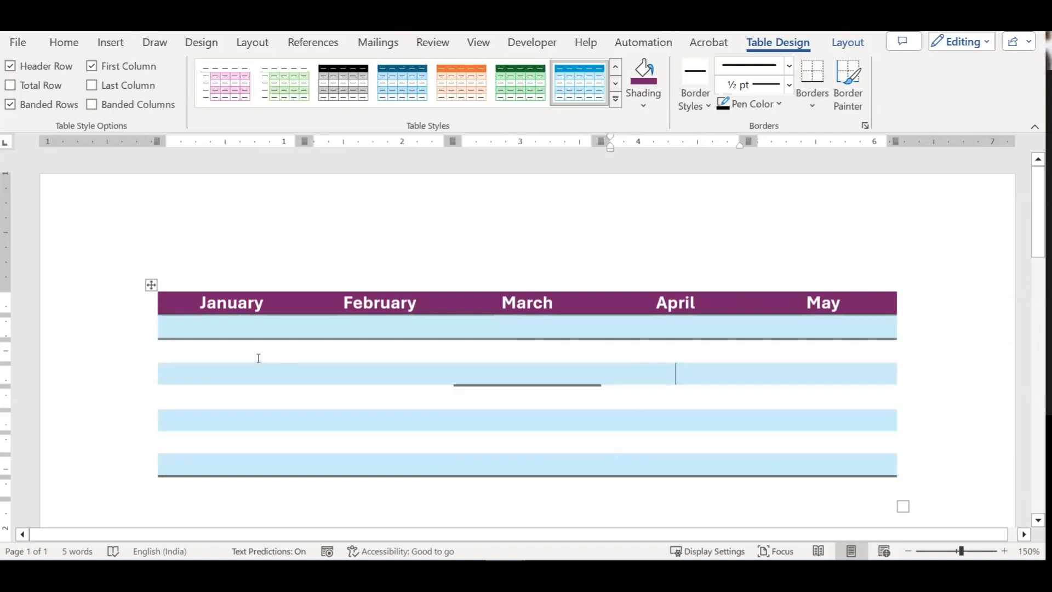
pyautogui.moveTo(256, 352); pyautogui.dragTo(345, 383)
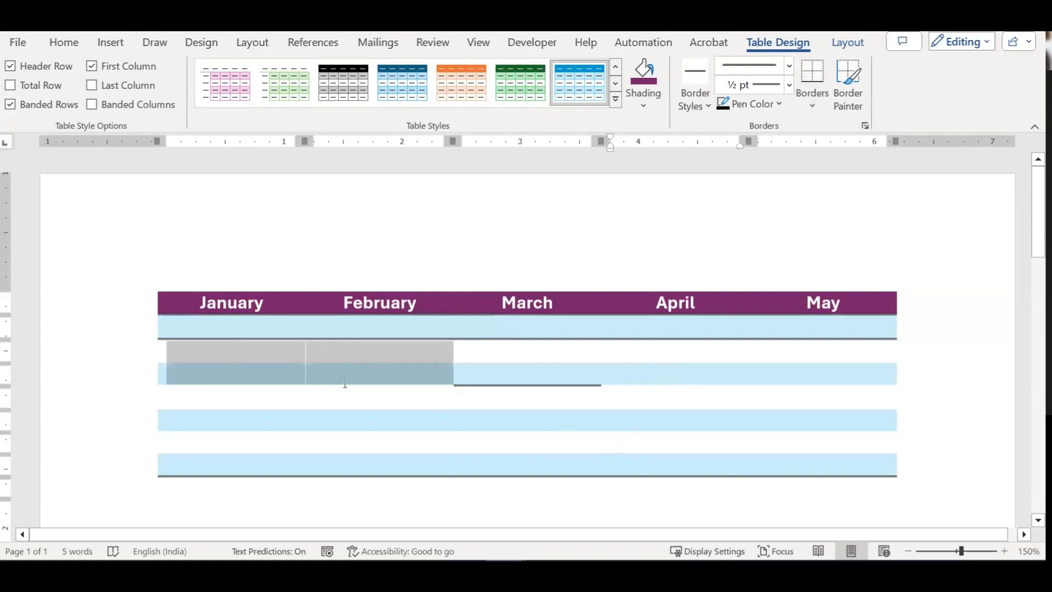
pyautogui.moveTo(422, 383); pyautogui.dragTo(701, 355)
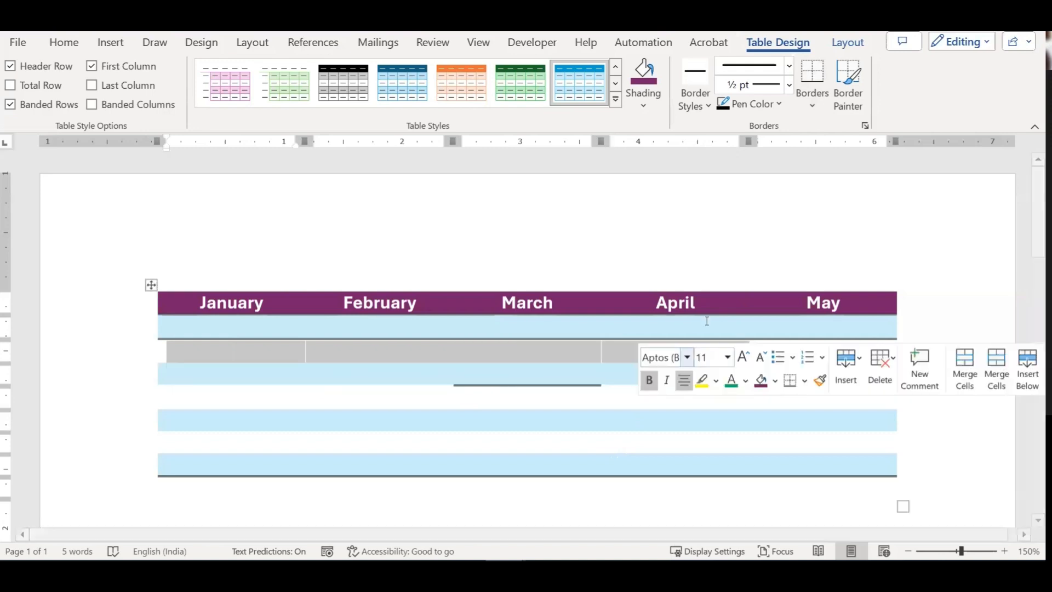
pyautogui.click(812, 76)
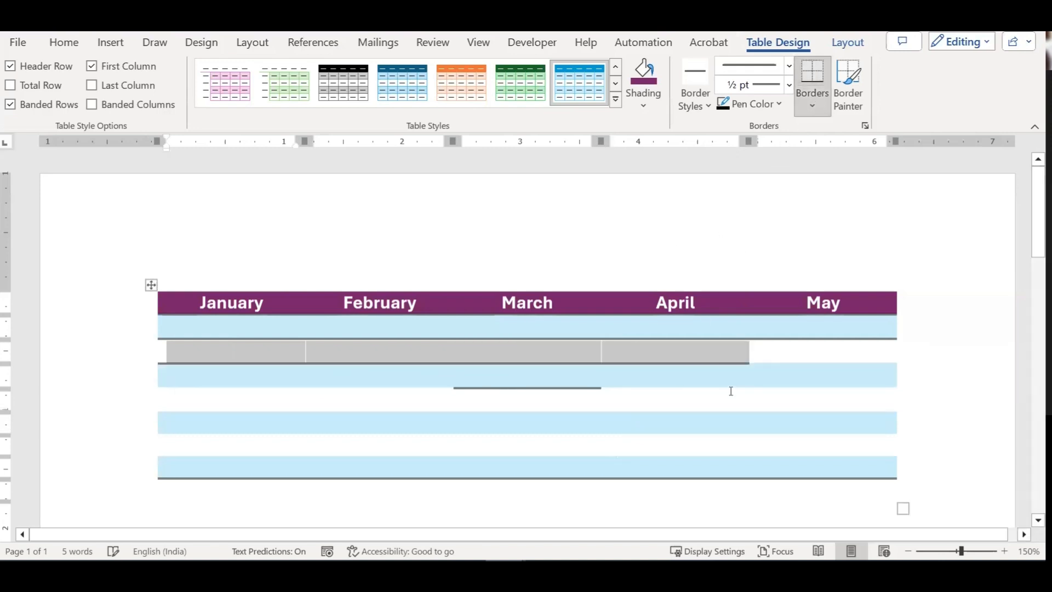
pyautogui.click(823, 348)
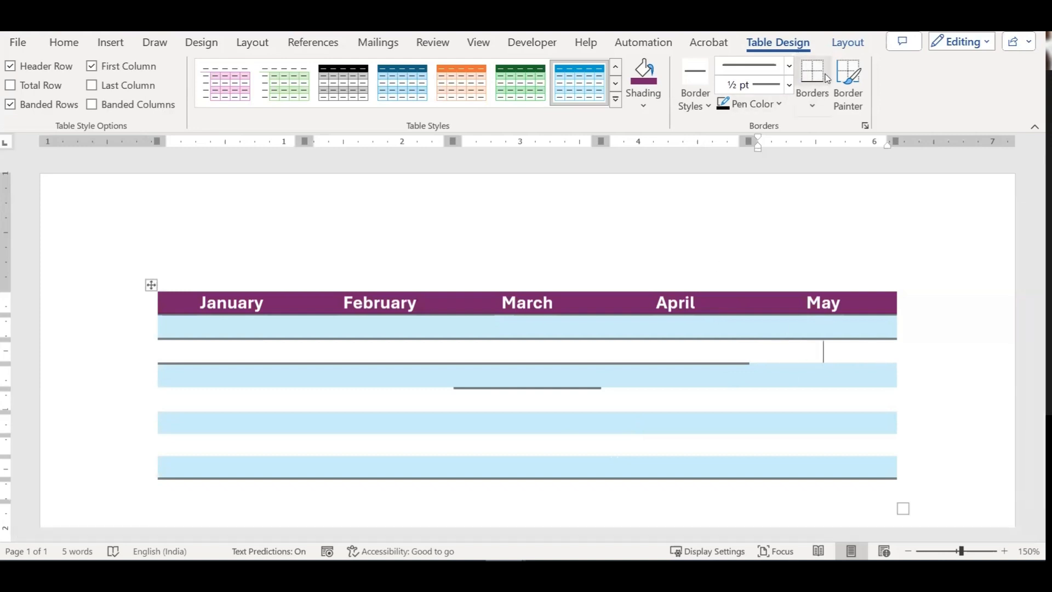
# Step: Paint a bottom border under the May cell with Border Painter, then select the whole third body row
pyautogui.click(848, 85)
pyautogui.click(771, 387)
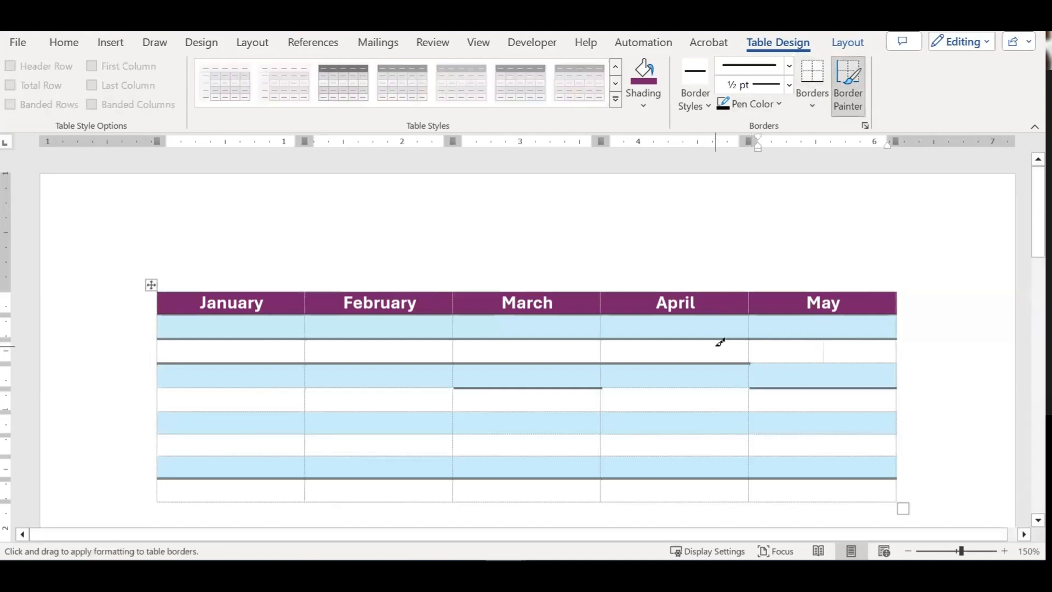
pyautogui.press('Escape')
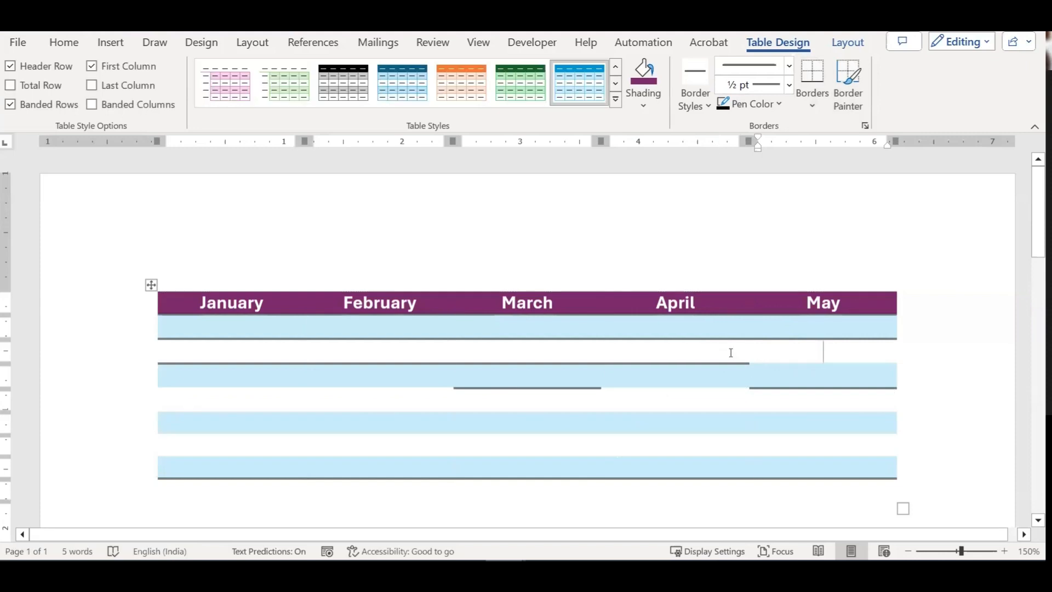
pyautogui.click(724, 103)
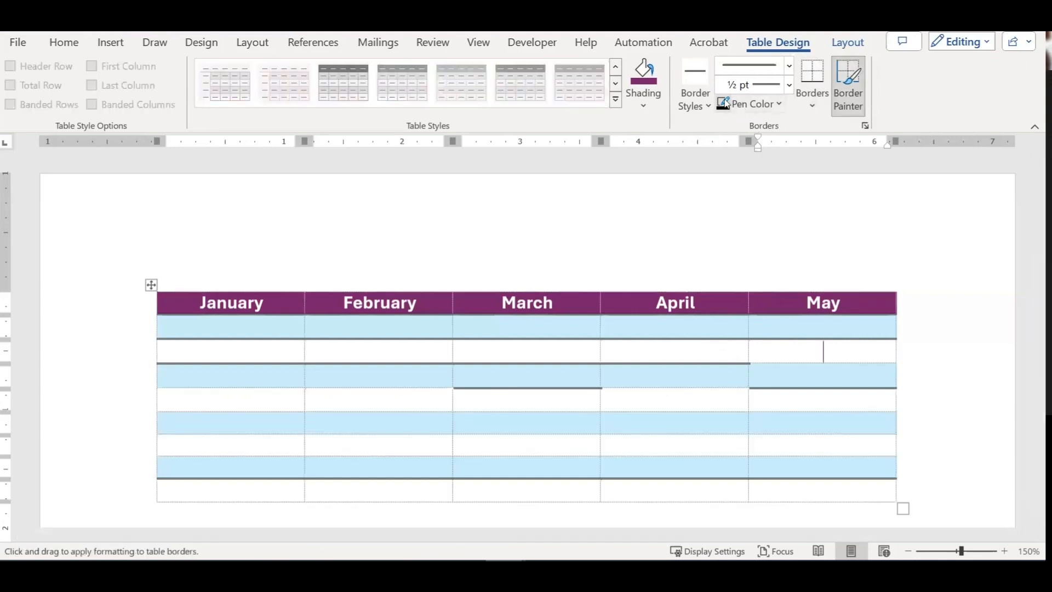
pyautogui.click(813, 98)
pyautogui.click(827, 132)
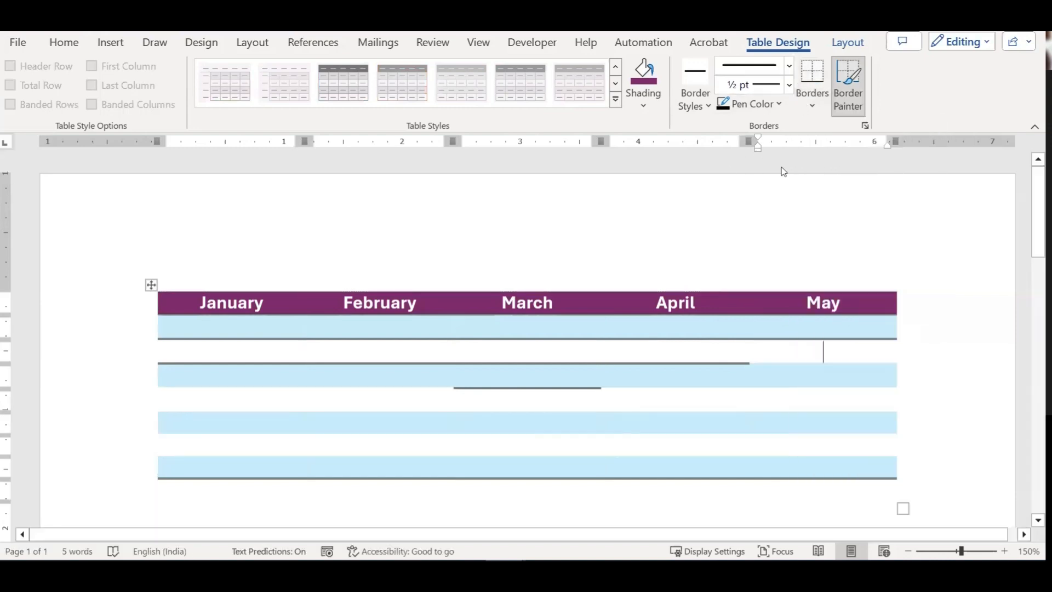
pyautogui.click(457, 377)
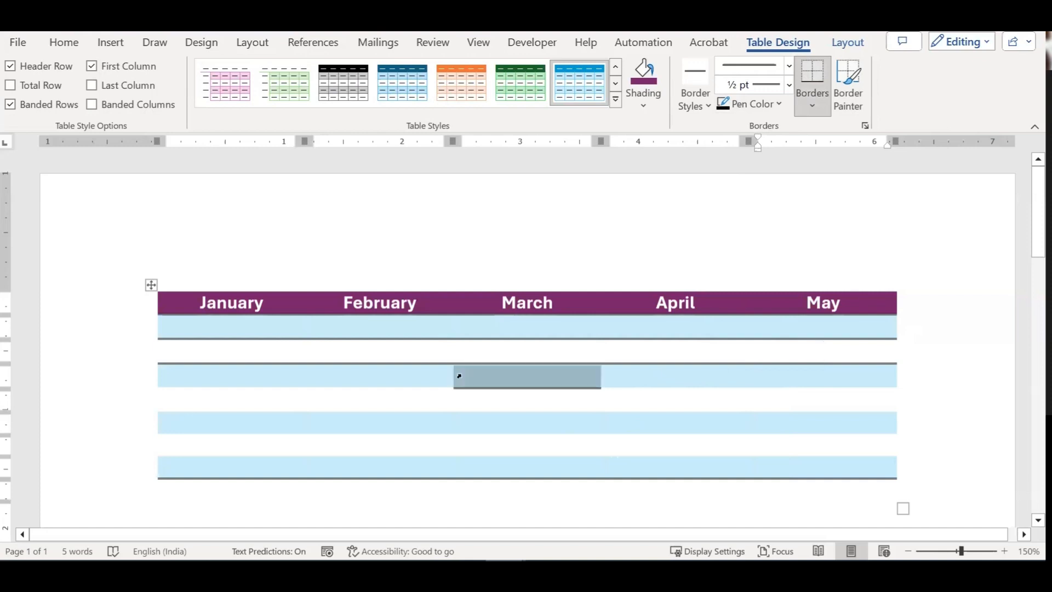
pyautogui.moveTo(245, 373); pyautogui.dragTo(792, 377)
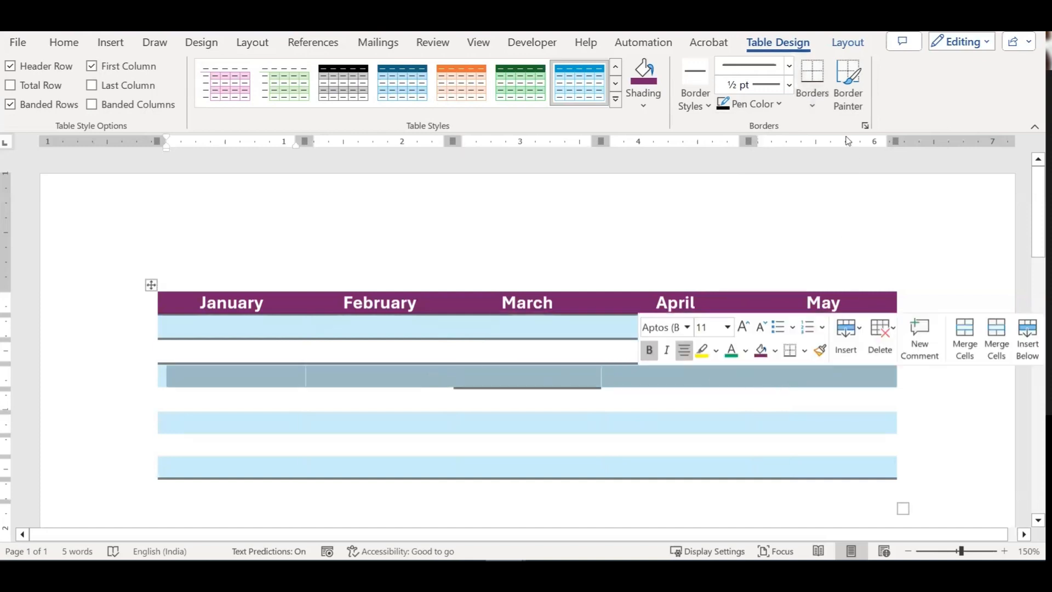
# Step: Add a full-width bottom border under the third body row and save the document with Ctrl+S
pyautogui.click(813, 77)
pyautogui.click(681, 407)
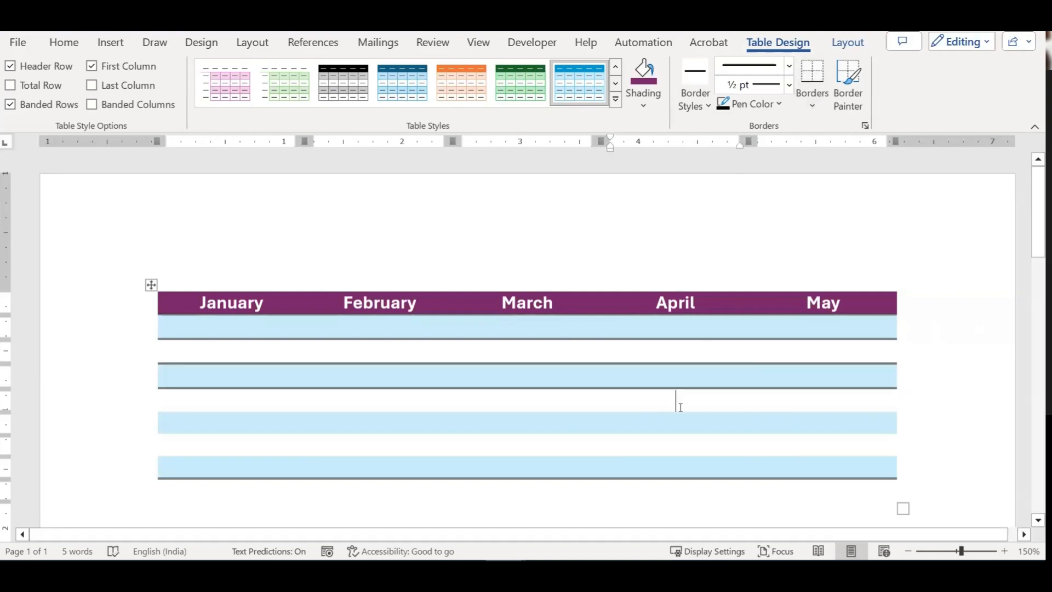
pyautogui.hotkey('ctrl', 's')
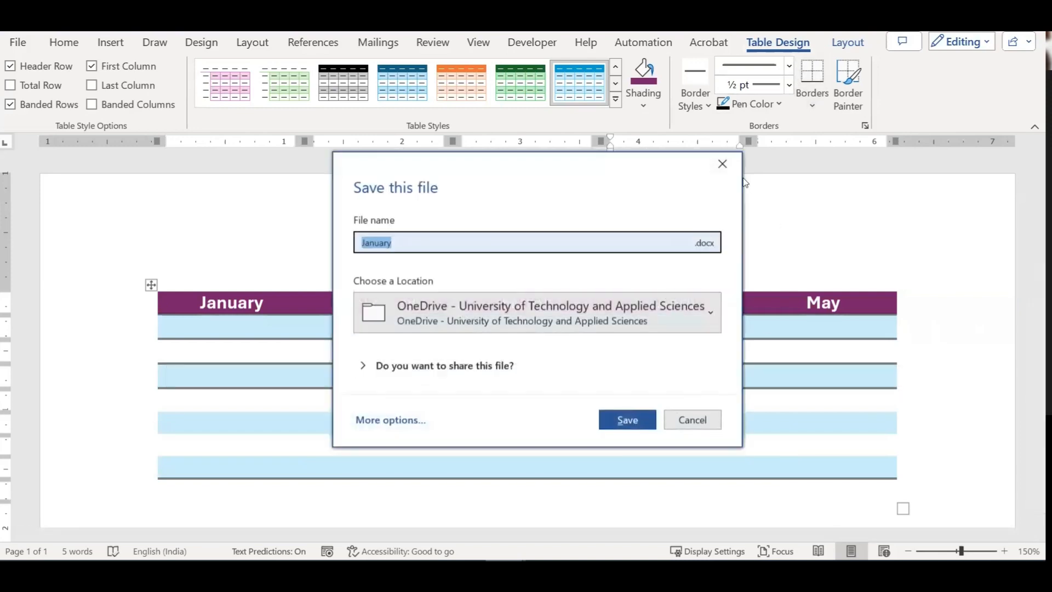
pyautogui.click(722, 164)
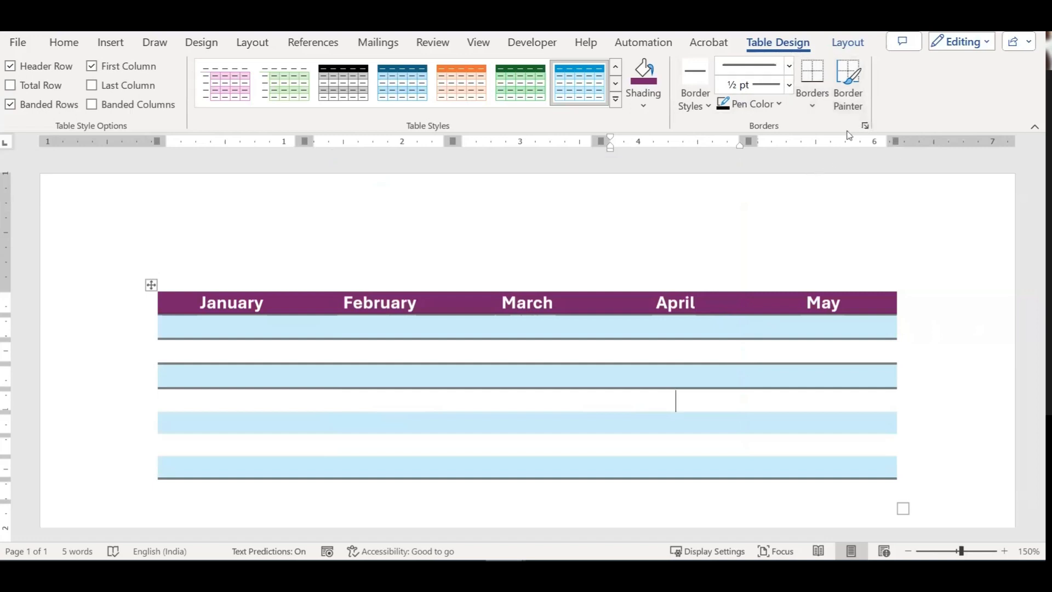
# Step: Paint the missing dark row rules, including the stretch under the February–April cells
pyautogui.click(848, 85)
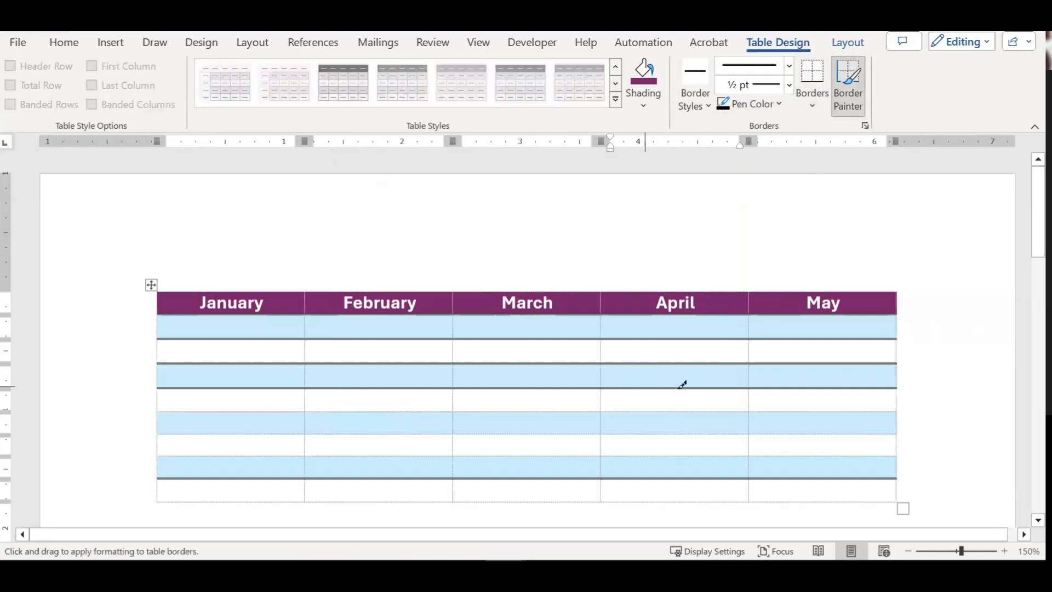
pyautogui.moveTo(745, 351)
pyautogui.mouseDown()
pyautogui.moveTo(763, 425)
pyautogui.moveTo(757, 446)
pyautogui.mouseUp()
pyautogui.moveTo(456, 359)
pyautogui.mouseDown()
pyautogui.moveTo(613, 369)
pyautogui.moveTo(598, 416)
pyautogui.moveTo(613, 354)
pyautogui.mouseUp()
pyautogui.click(774, 112)
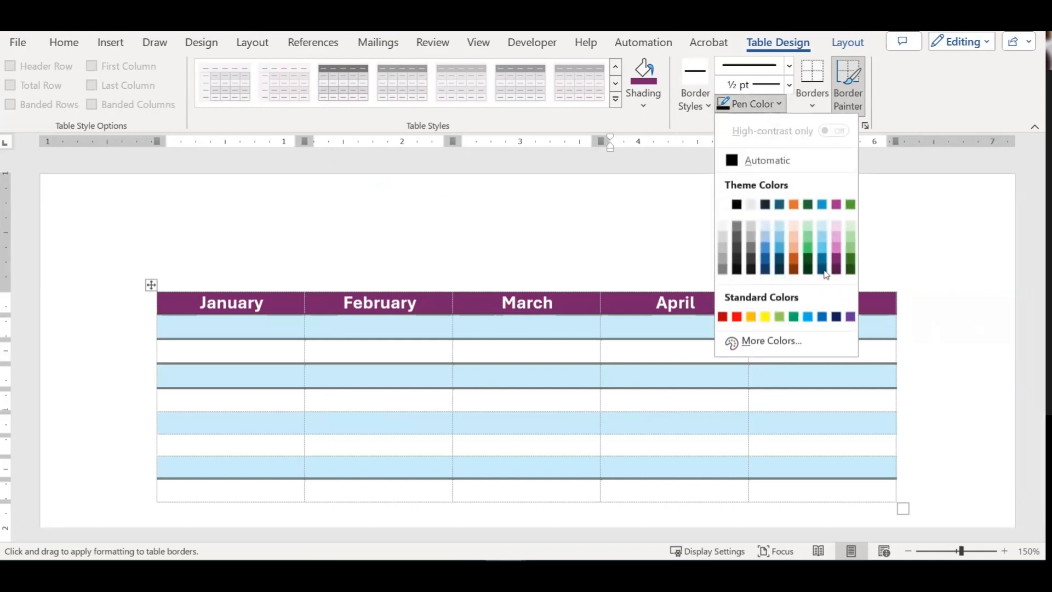
# Step: Switch the pen to green and paint borders boxing in the February–April cells of rows two and three
pyautogui.click(806, 250)
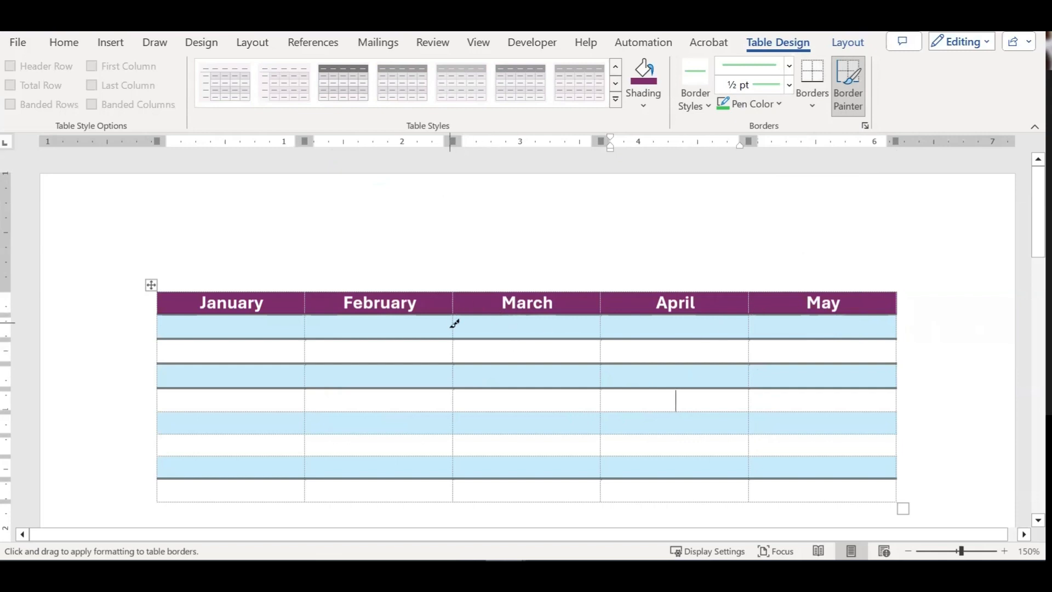
pyautogui.moveTo(454, 333); pyautogui.dragTo(706, 333)
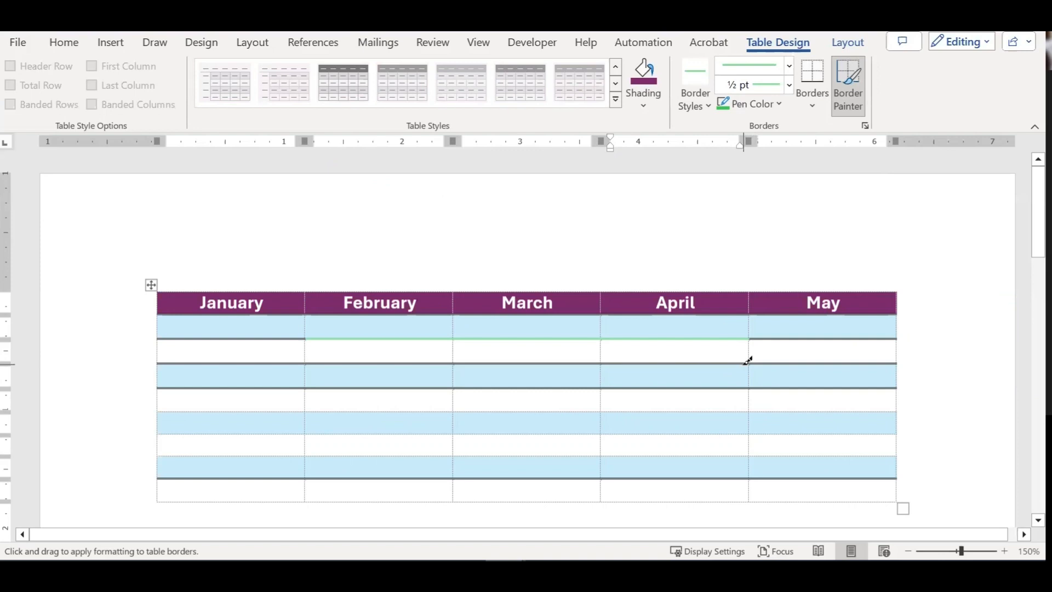
pyautogui.moveTo(752, 364)
pyautogui.mouseDown()
pyautogui.moveTo(754, 386)
pyautogui.moveTo(746, 383)
pyautogui.mouseUp()
pyautogui.moveTo(753, 346)
pyautogui.mouseDown()
pyautogui.moveTo(750, 386)
pyautogui.moveTo(395, 388)
pyautogui.mouseUp()
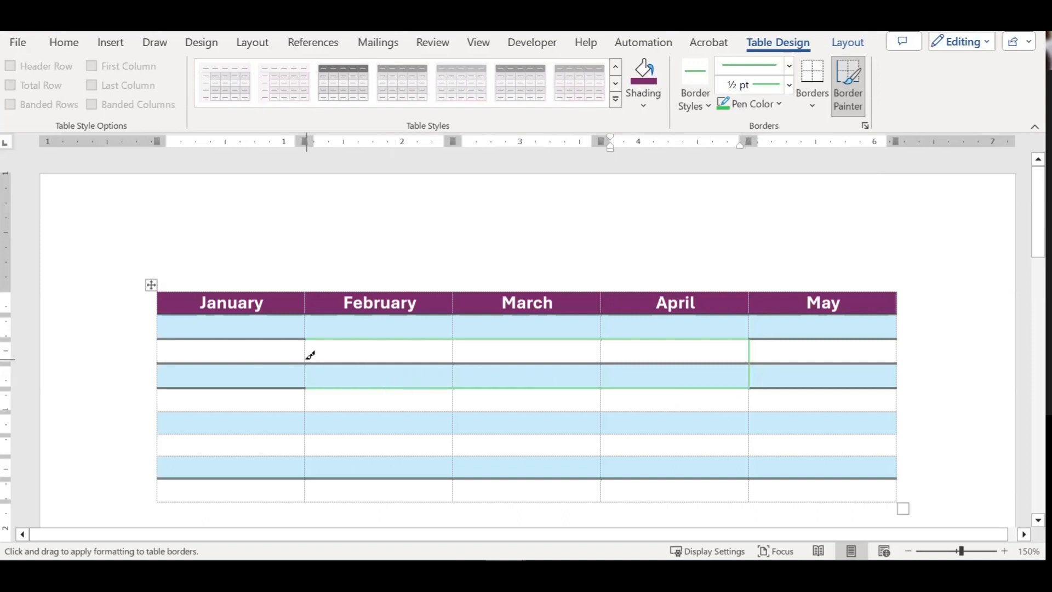
pyautogui.moveTo(301, 337); pyautogui.dragTo(306, 377)
pyautogui.moveTo(310, 337); pyautogui.dragTo(307, 386)
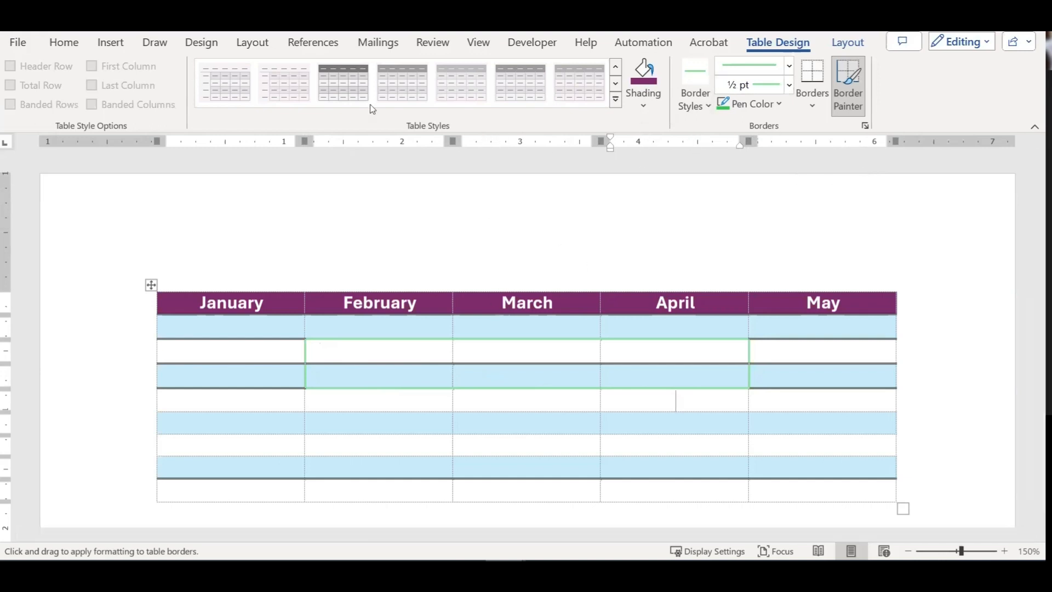
pyautogui.click(847, 43)
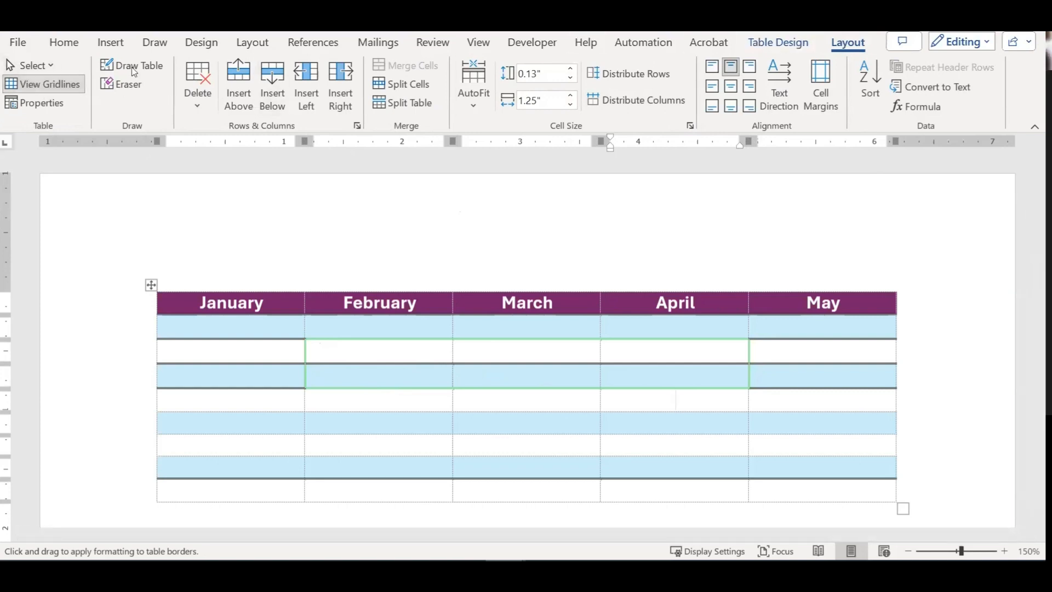
# Step: Select the entire month-header table with its move handle
pyautogui.click(32, 65)
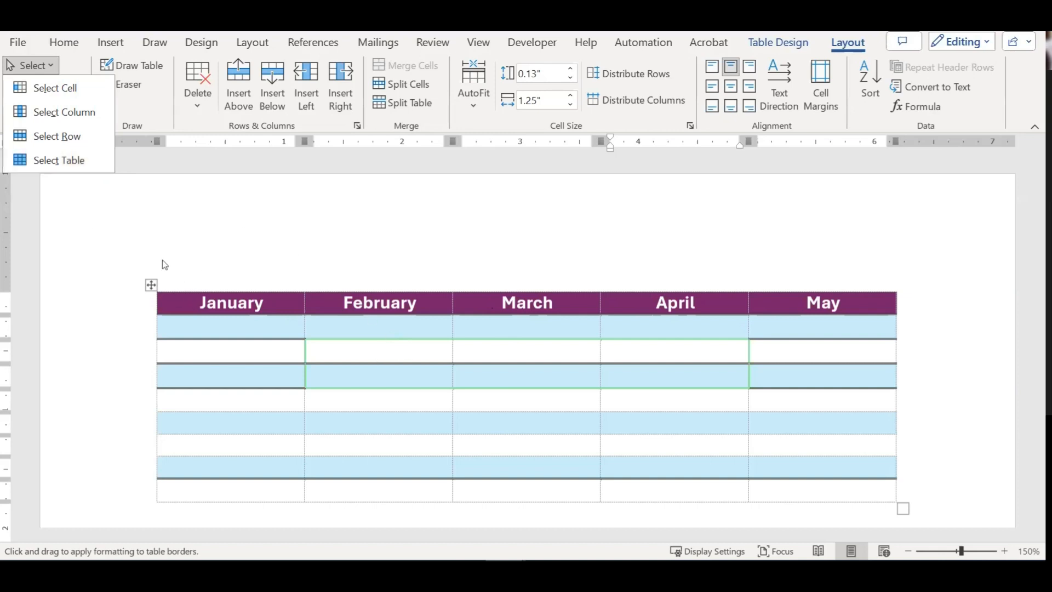
pyautogui.click(151, 285)
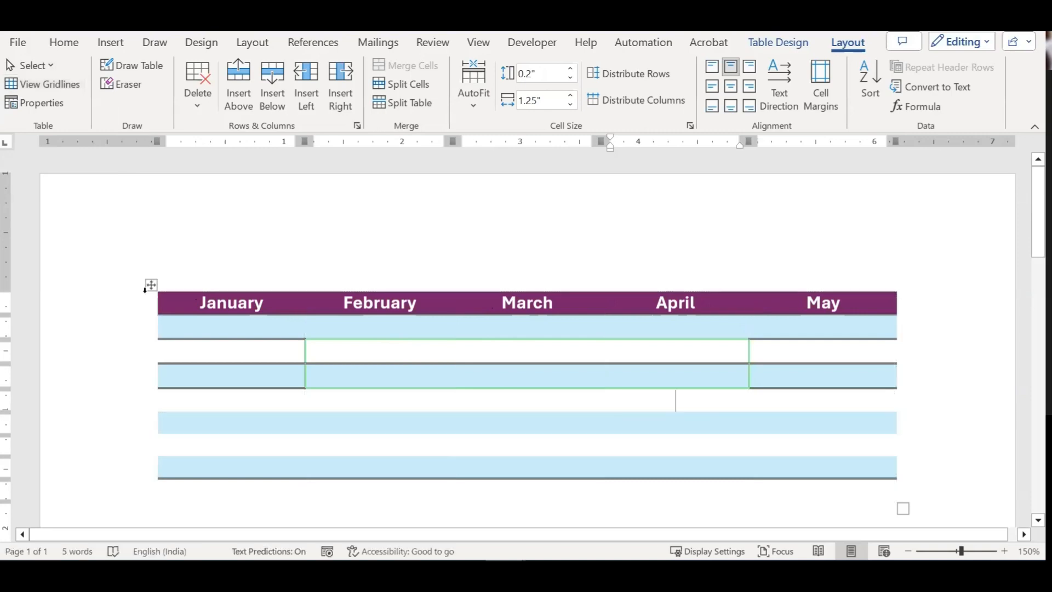
pyautogui.click(151, 285)
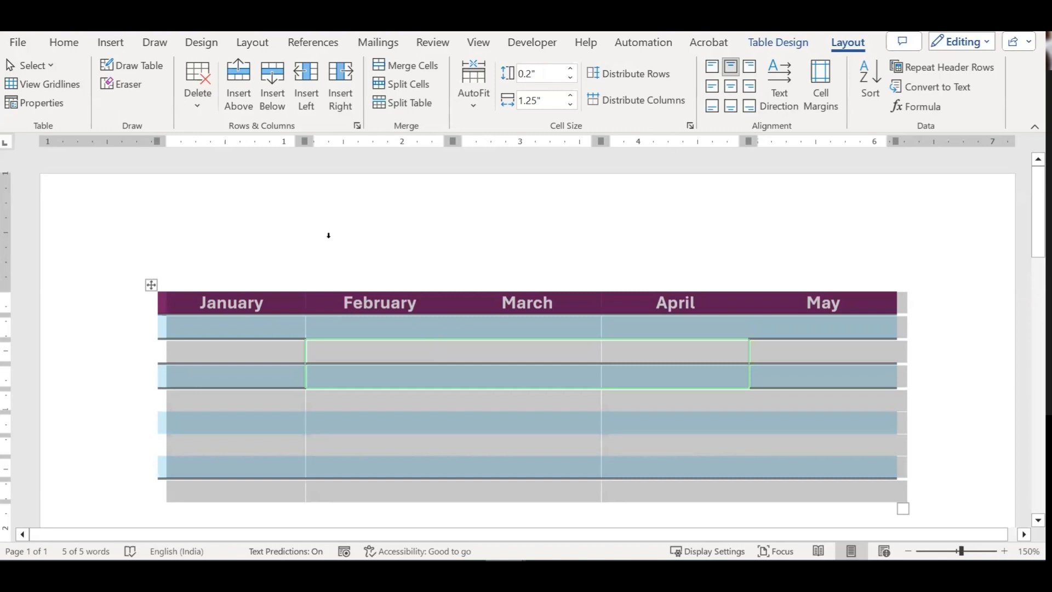
# Step: Place the insertion point in the empty space below the month-header table
pyautogui.click(110, 43)
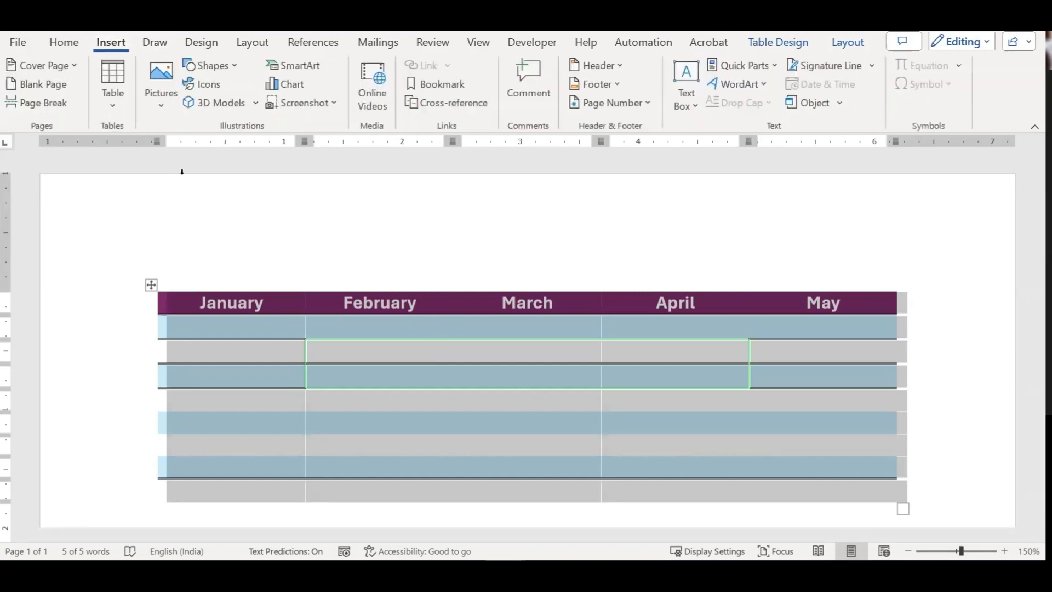
pyautogui.click(160, 96)
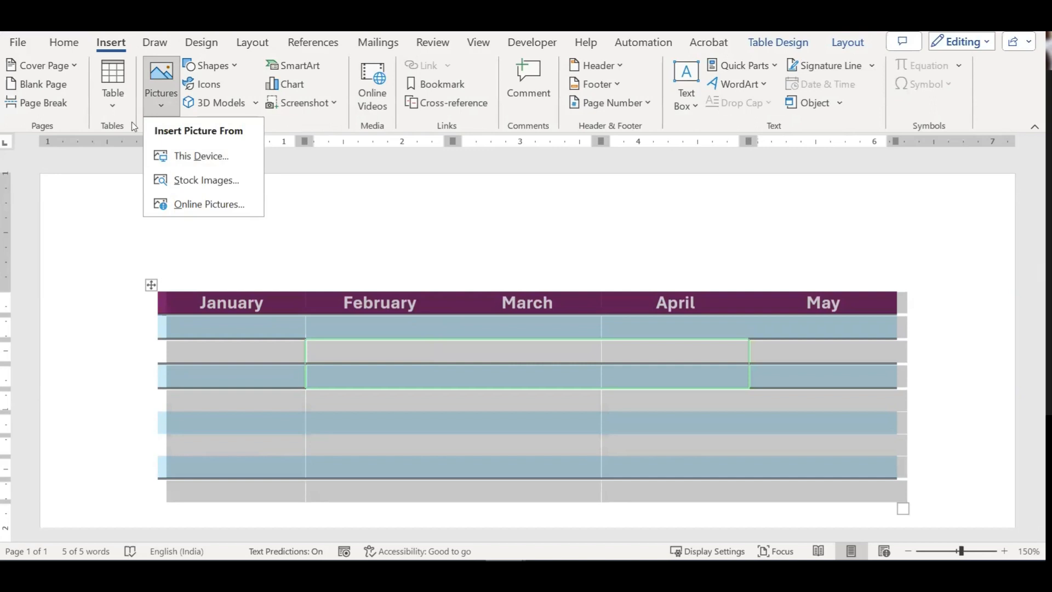
pyautogui.click(112, 93)
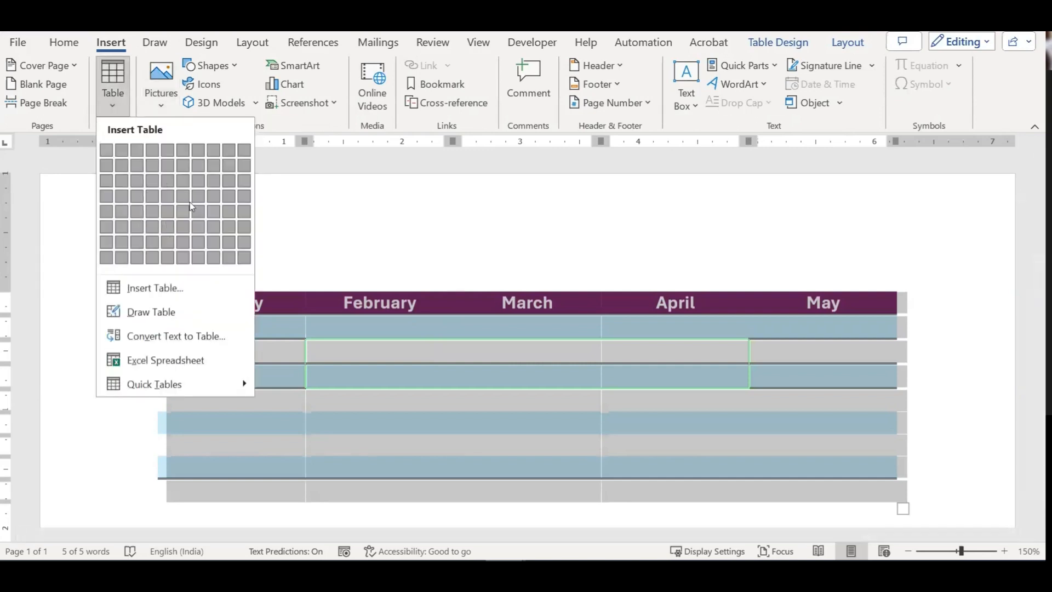
pyautogui.click(426, 284)
pyautogui.scroll(-5, 426, 285)
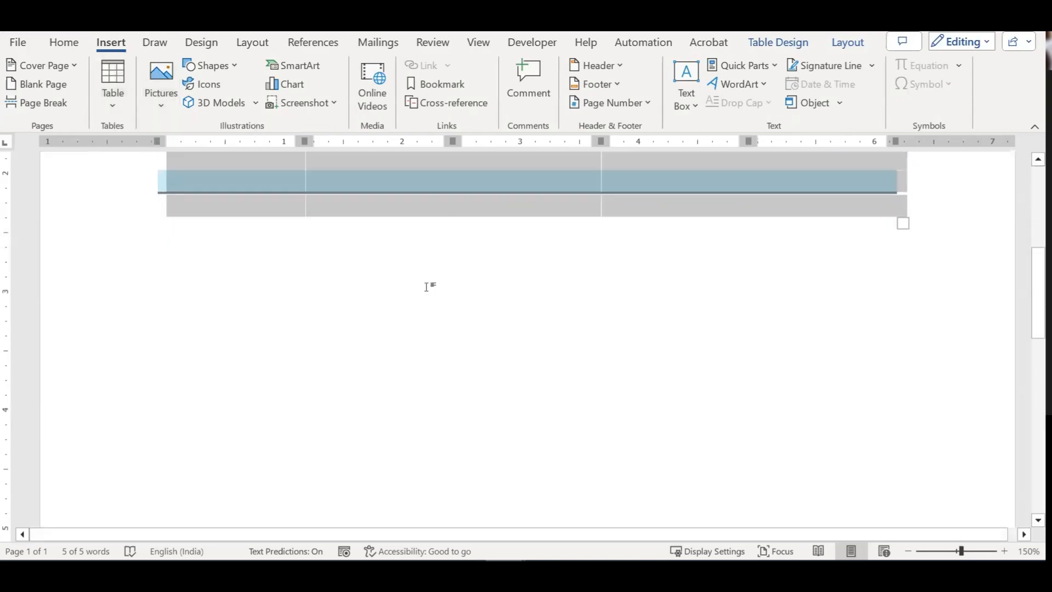
pyautogui.click(261, 274)
pyautogui.scroll(3, 358, 248)
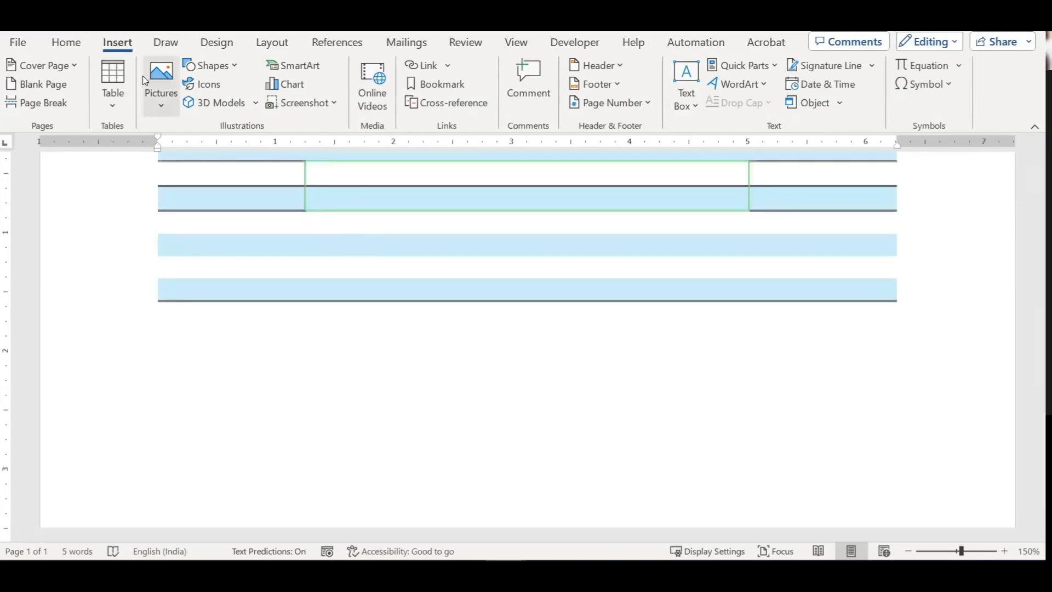
# Step: Insert a 6-by-4 table and move the cursor below it
pyautogui.click(113, 82)
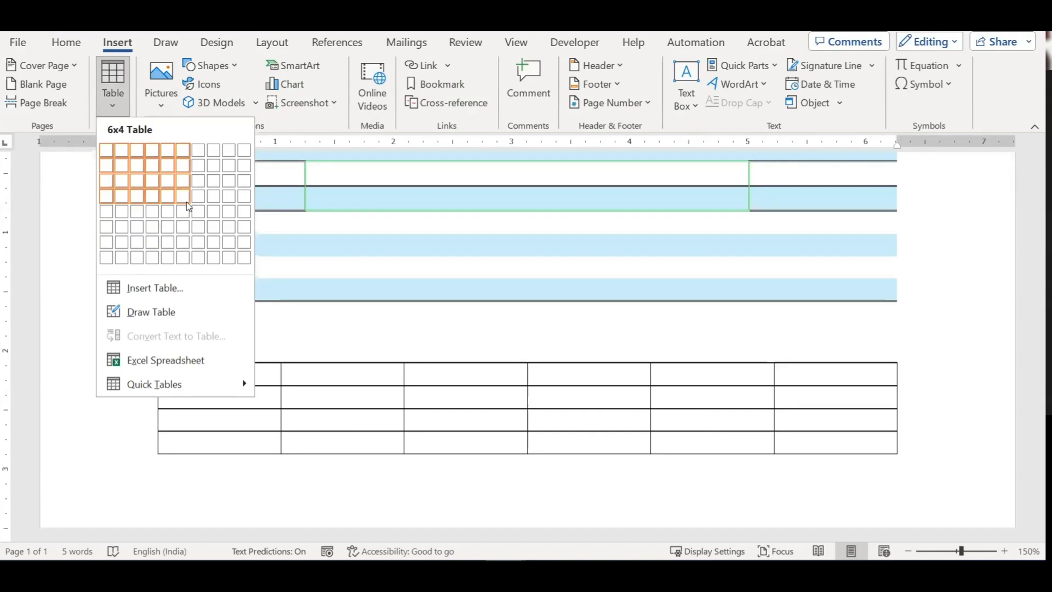
pyautogui.click(186, 196)
pyautogui.scroll(-3, 263, 413)
pyautogui.click(322, 394)
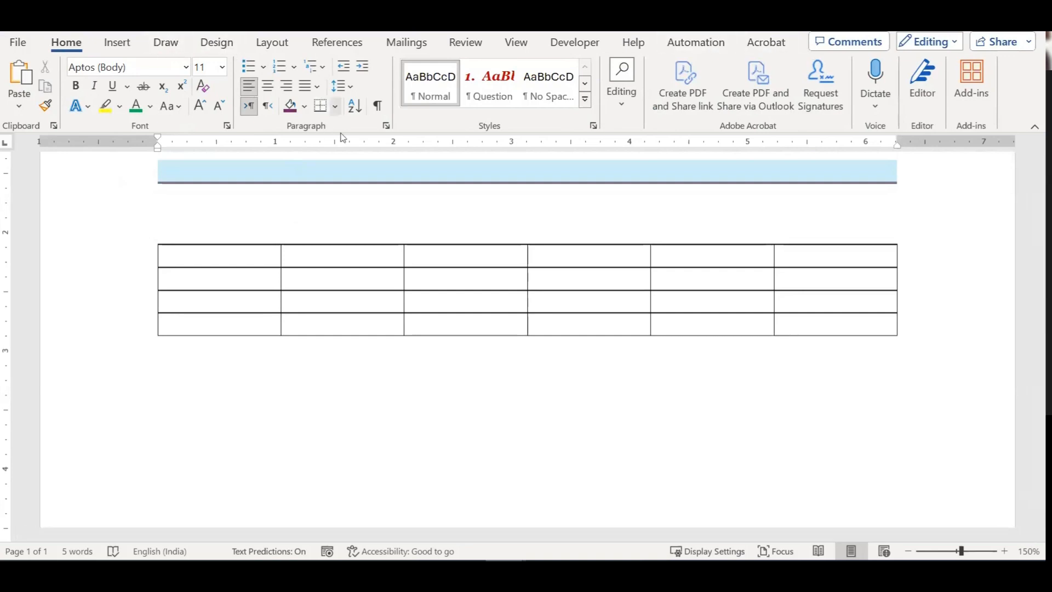
# Step: Use Draw Table to add vertical dividers inside cells of the third, sixth and fourth columns
pyautogui.click(188, 254)
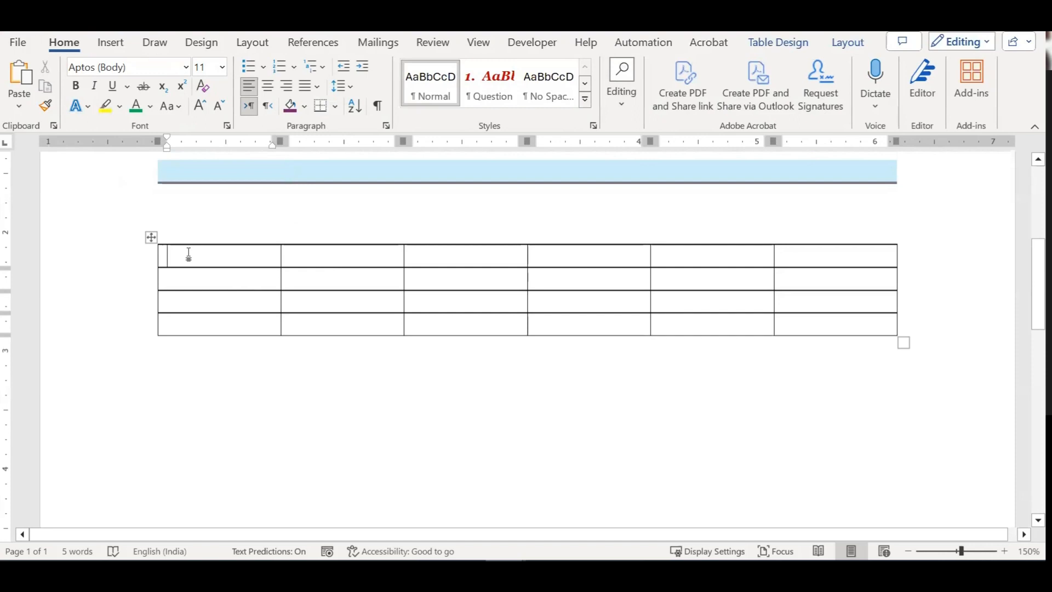
pyautogui.click(151, 237)
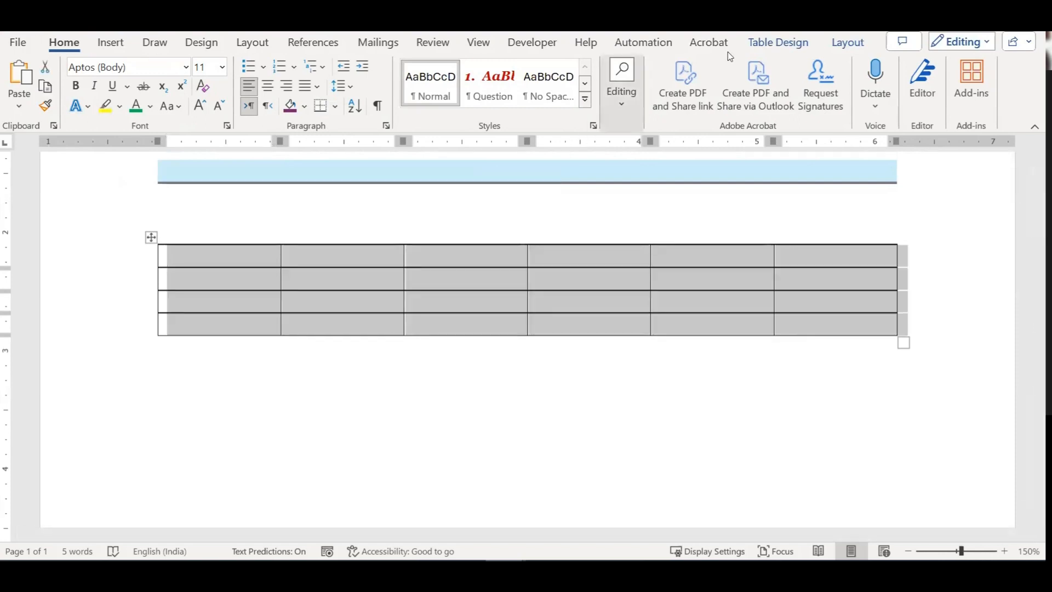
pyautogui.click(846, 43)
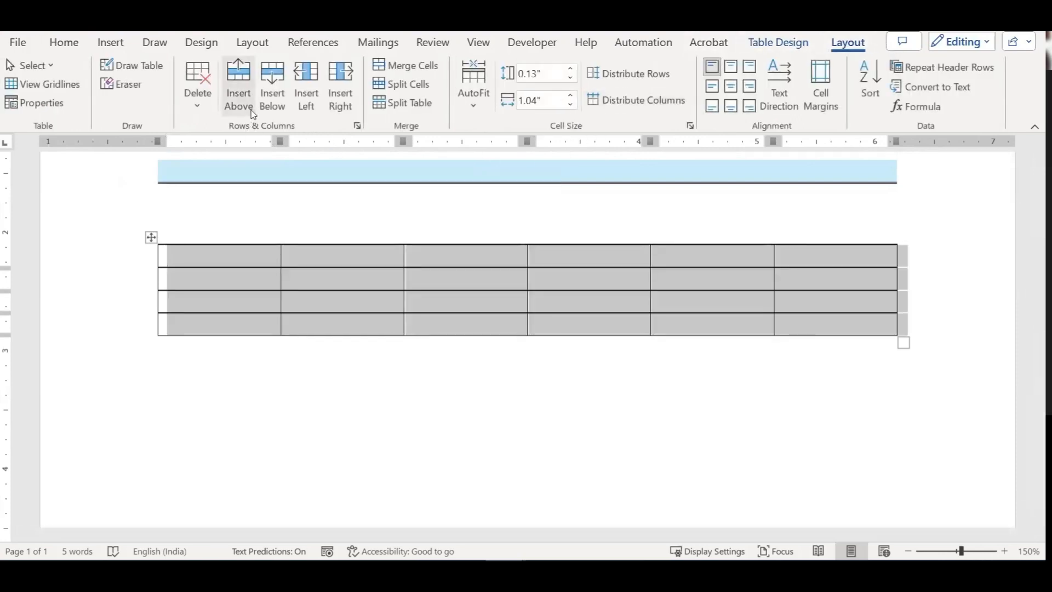
pyautogui.click(149, 72)
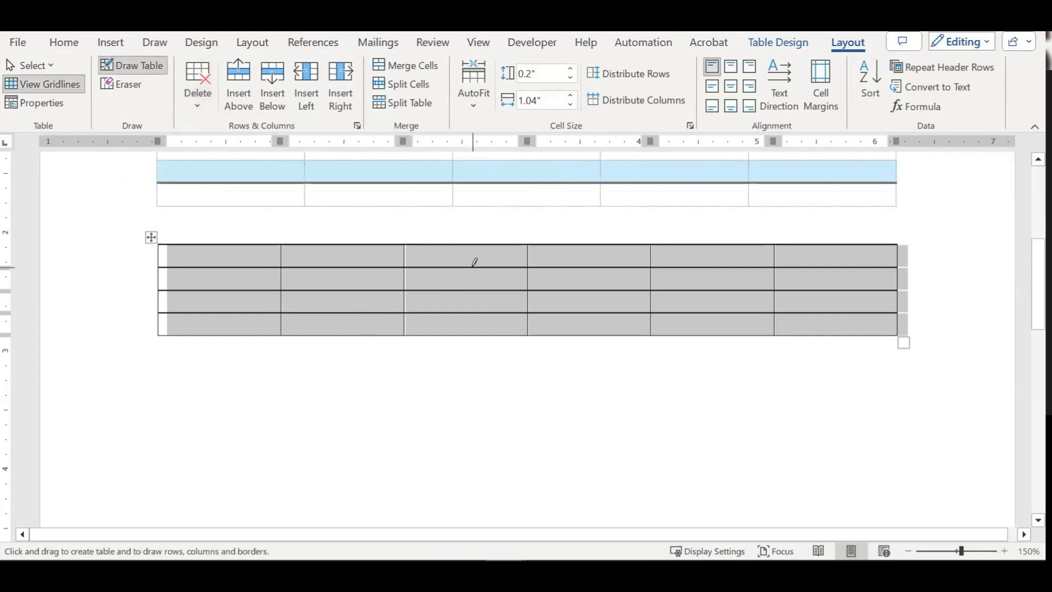
pyautogui.moveTo(474, 262); pyautogui.dragTo(474, 334)
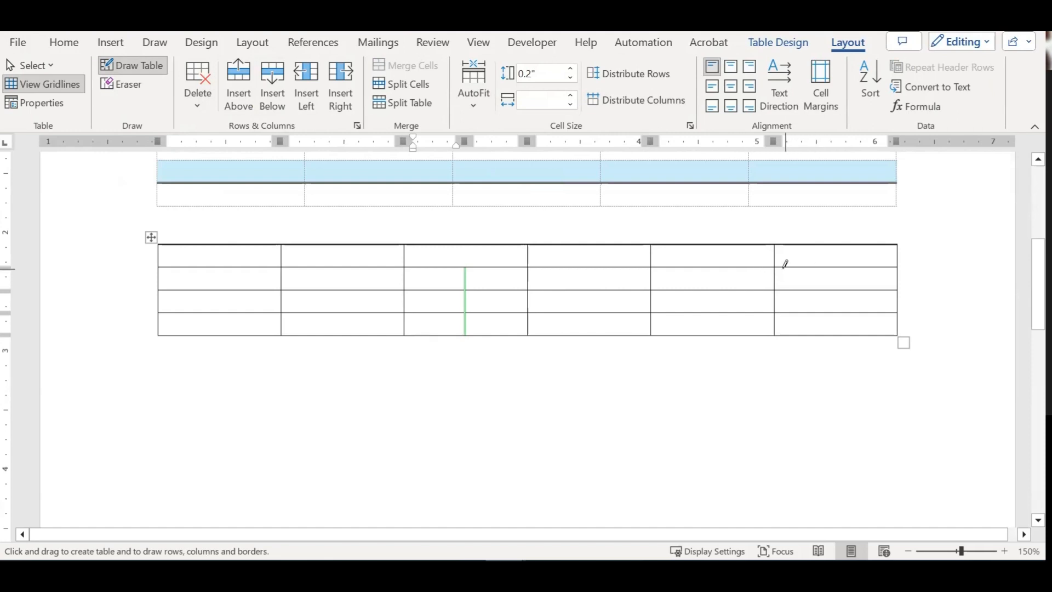
pyautogui.moveTo(819, 267); pyautogui.dragTo(817, 312)
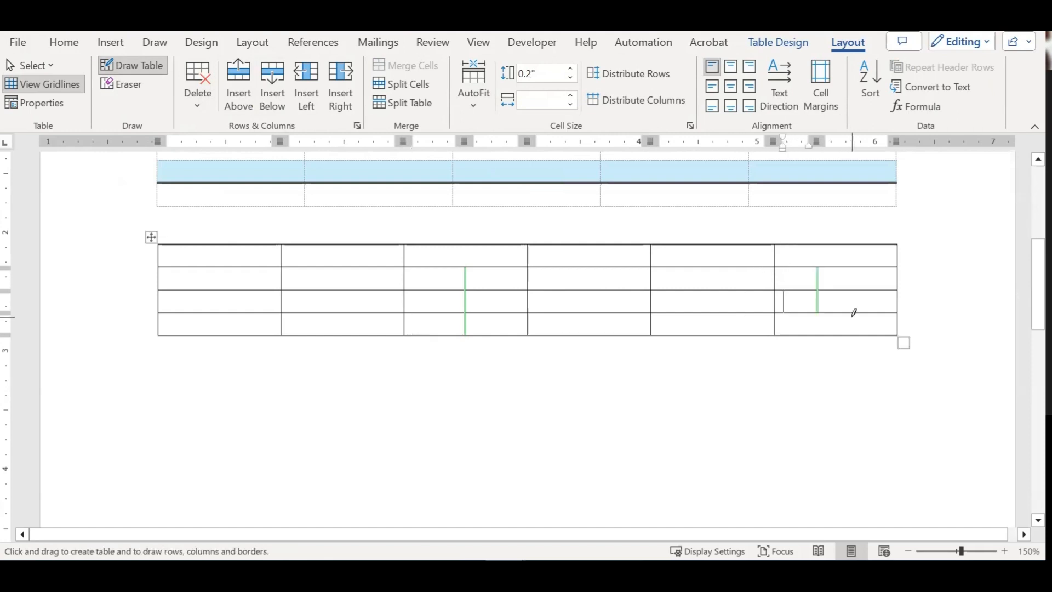
pyautogui.moveTo(587, 263); pyautogui.dragTo(587, 289)
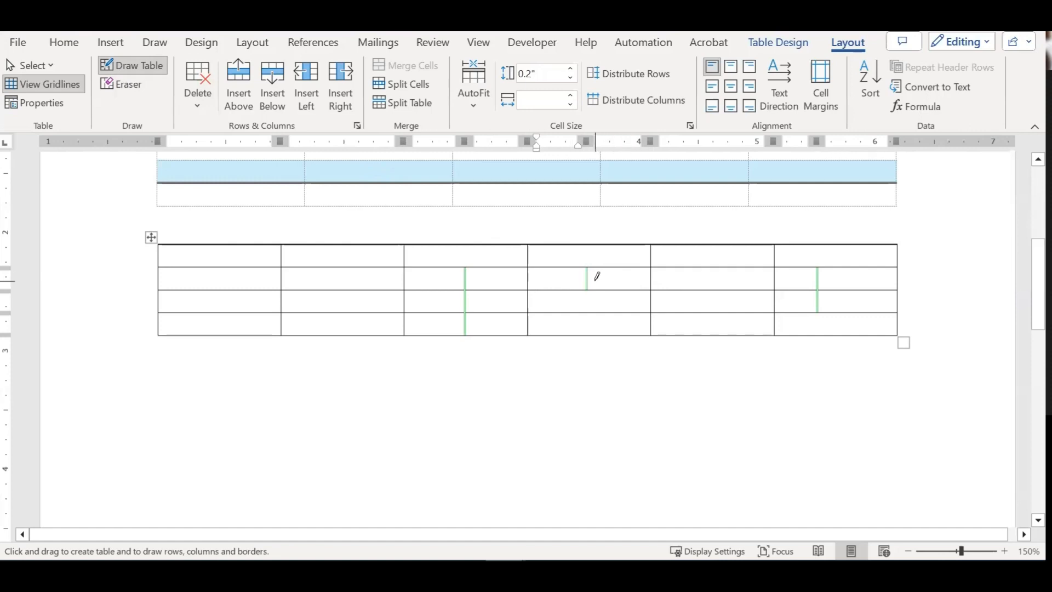
# Step: Erase the dividers in the fourth, third and sixth columns, undoing one over-erase
pyautogui.click(135, 85)
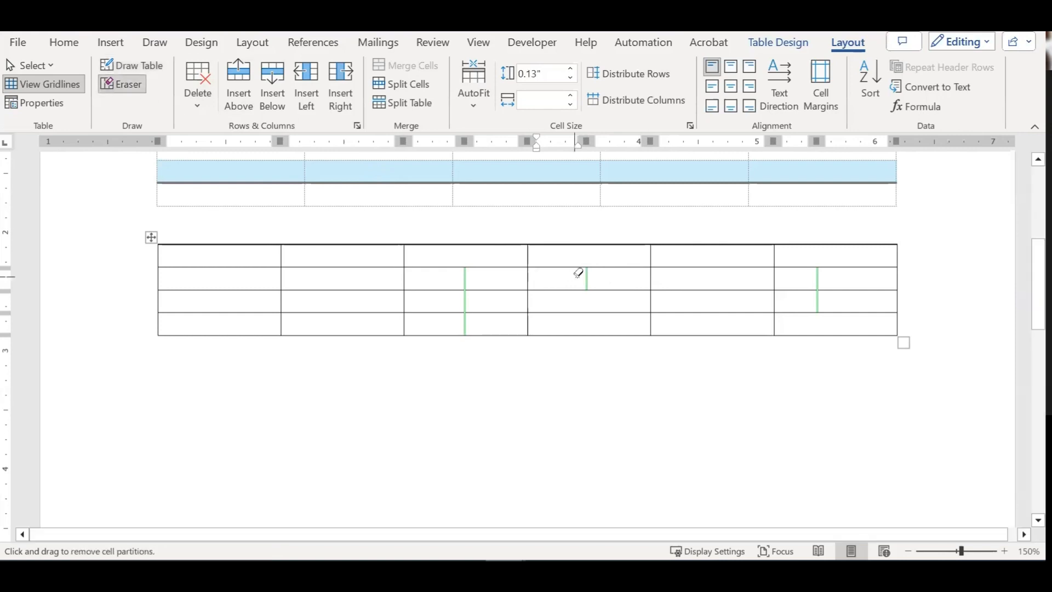
pyautogui.click(588, 275)
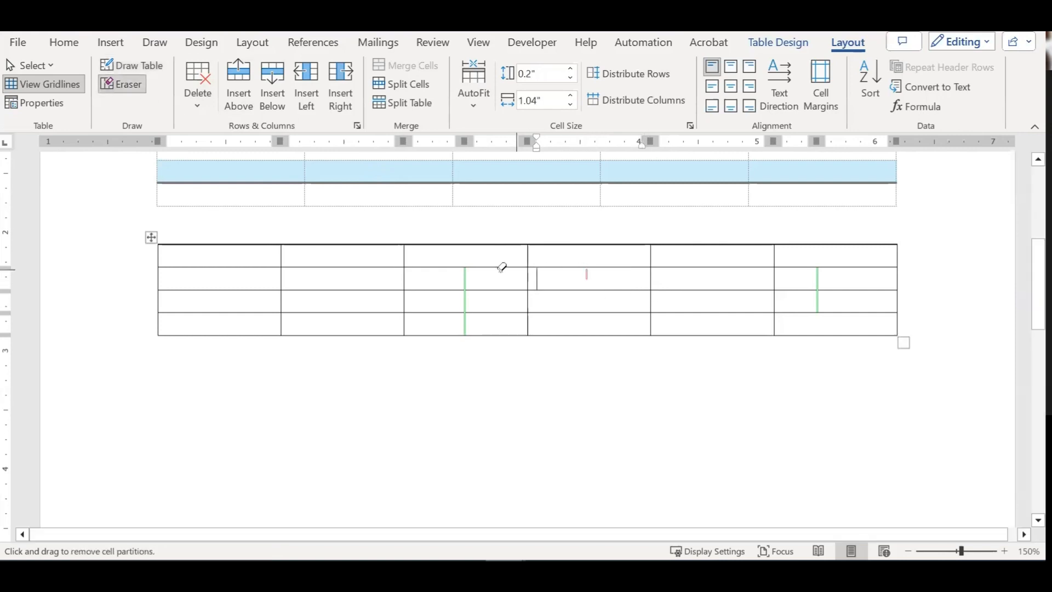
pyautogui.moveTo(472, 267)
pyautogui.mouseDown()
pyautogui.moveTo(468, 318)
pyautogui.moveTo(490, 333)
pyautogui.mouseUp()
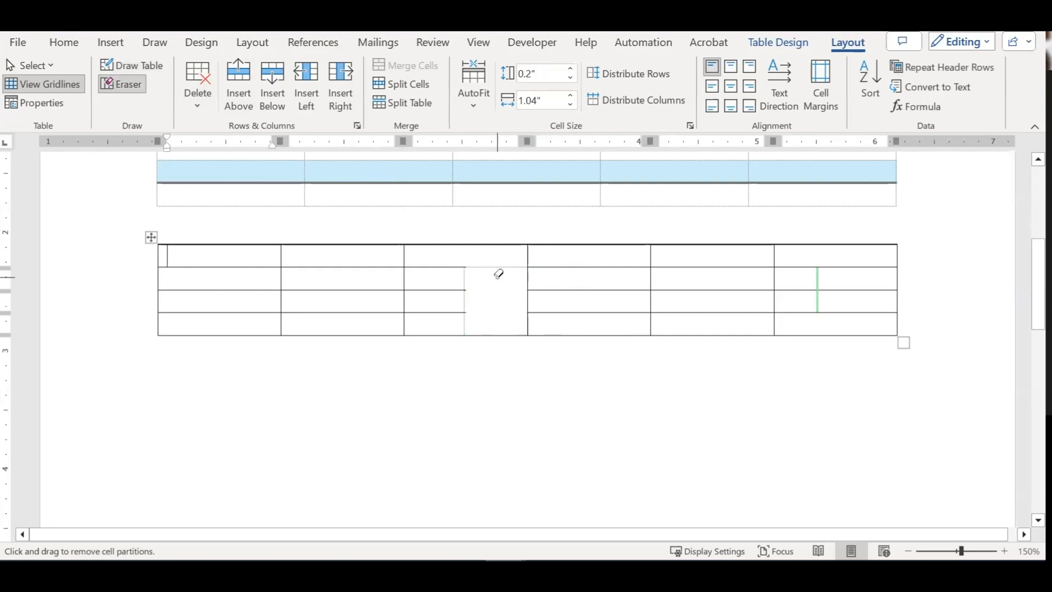
pyautogui.hotkey('ctrl', 'z')
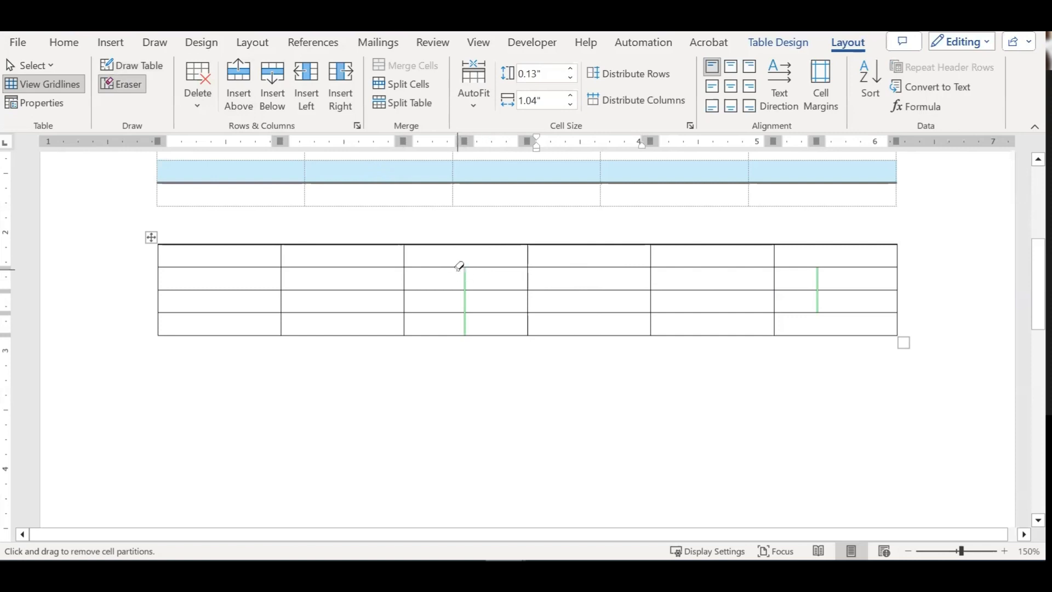
pyautogui.moveTo(465, 270); pyautogui.dragTo(467, 318)
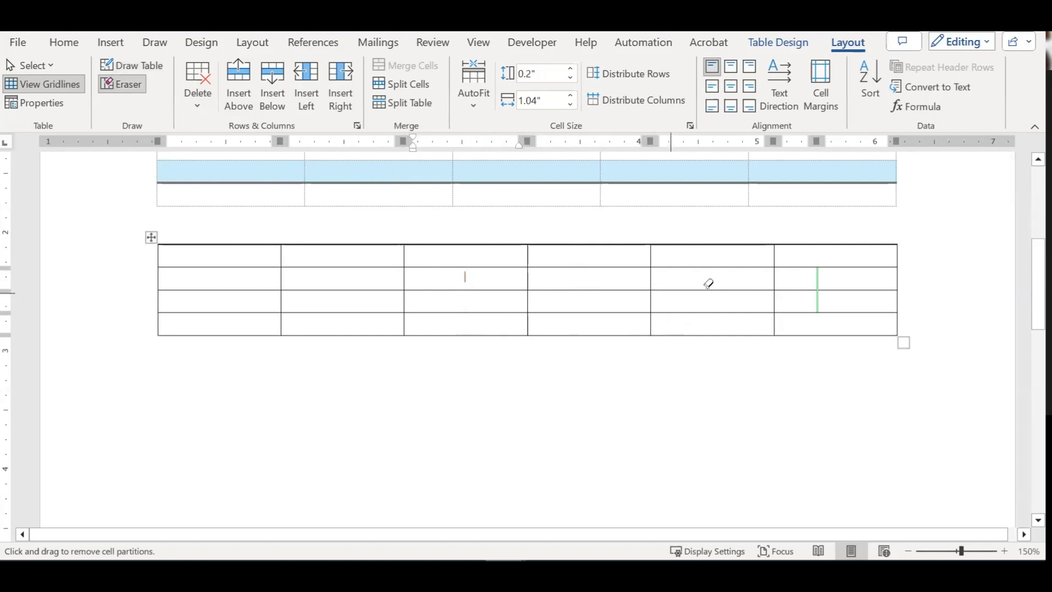
pyautogui.moveTo(817, 269); pyautogui.dragTo(818, 310)
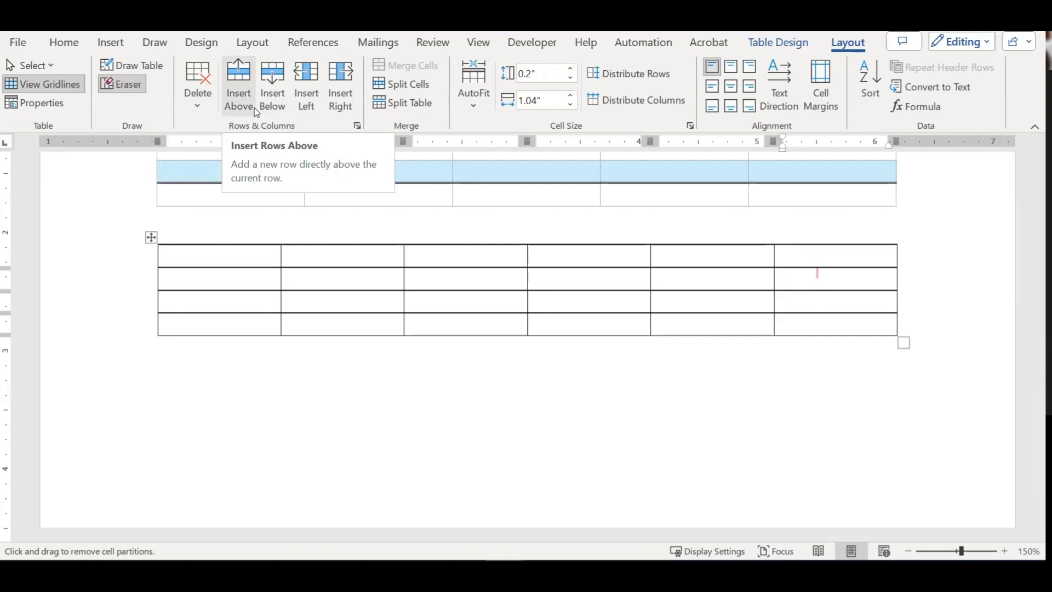
# Step: Add three rows below rows 2–4 and one more at the bottom, making eight rows
pyautogui.click(43, 84)
pyautogui.click(228, 272)
pyautogui.moveTo(302, 300); pyautogui.dragTo(781, 340)
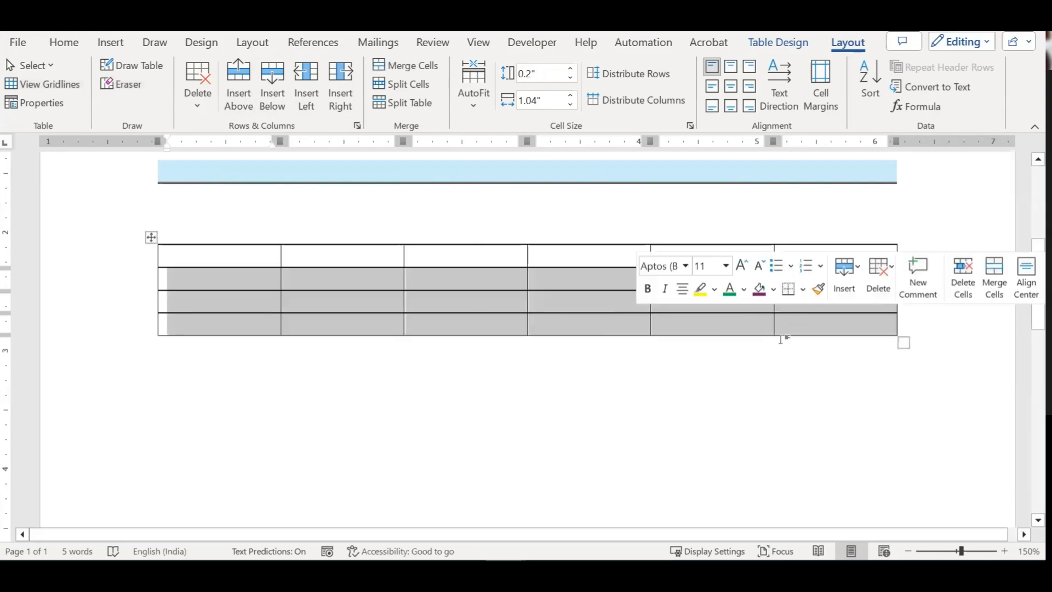
pyautogui.click(274, 110)
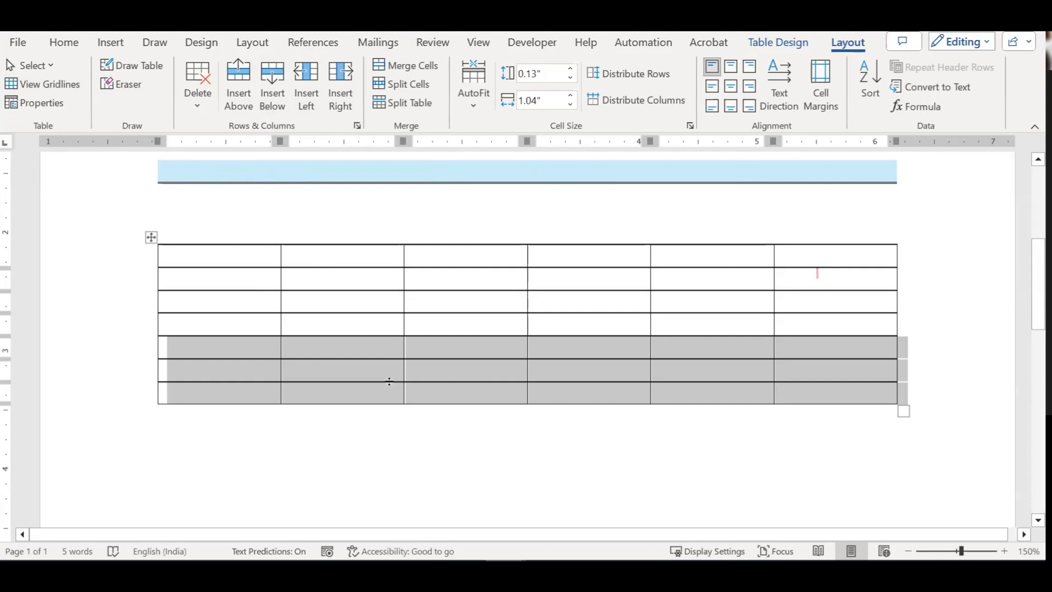
pyautogui.click(883, 401)
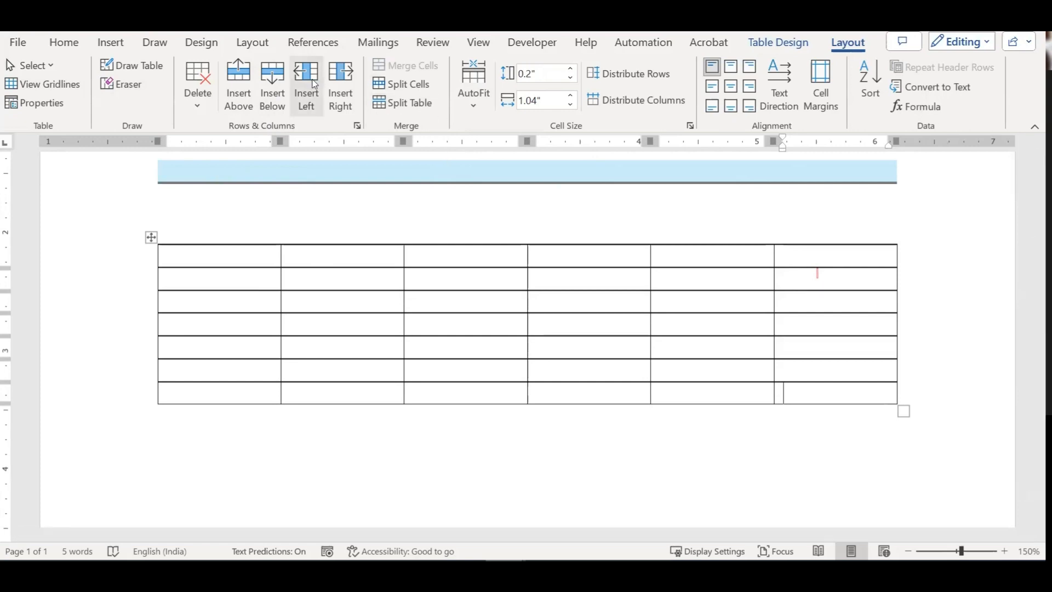
pyautogui.click(272, 88)
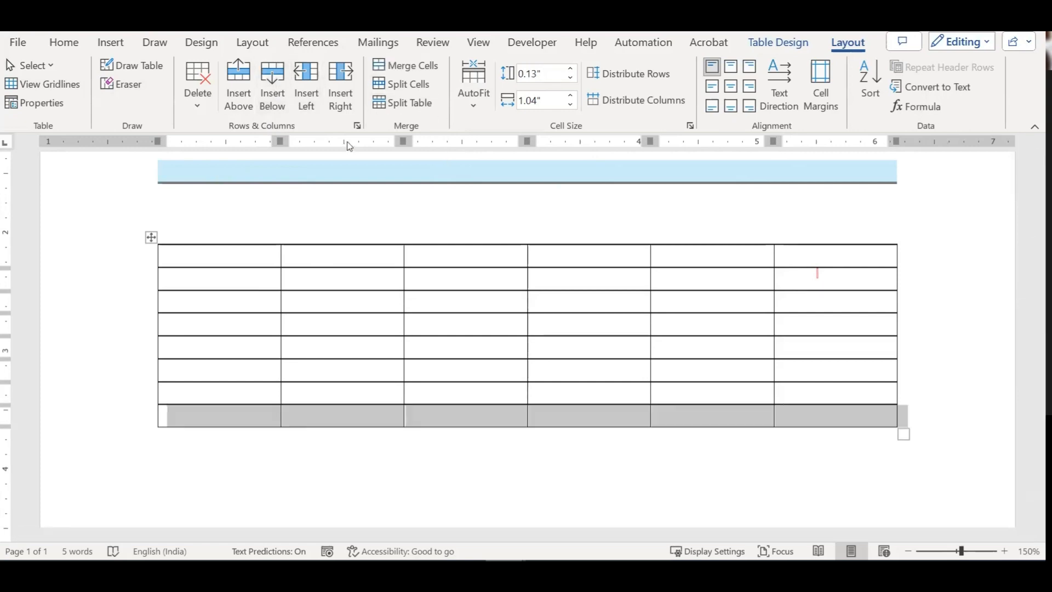
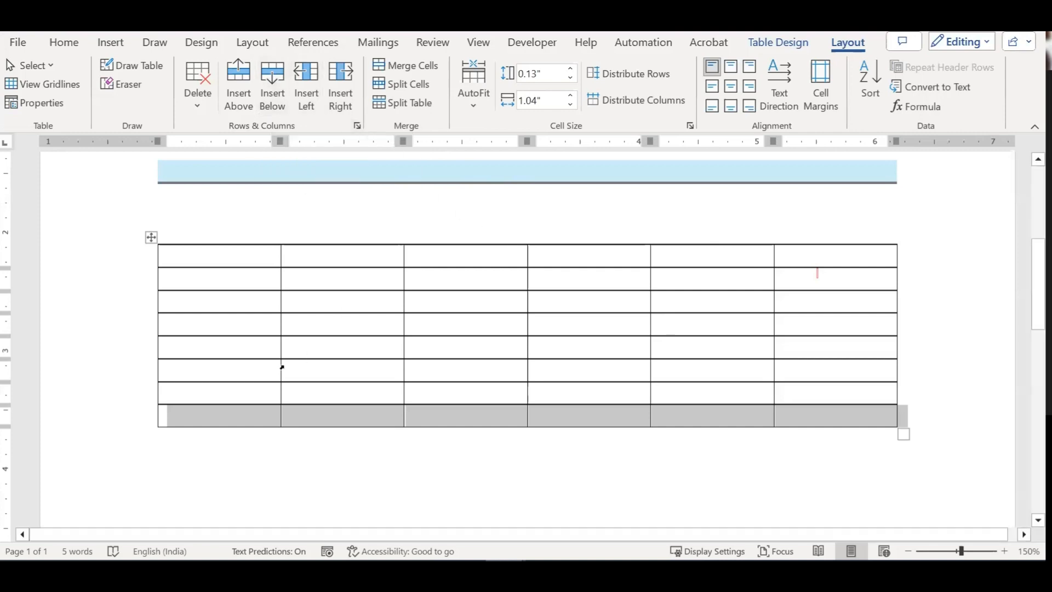
# Step: From the table's last cell, open the Insert Cells dialog and cancel it
pyautogui.click(794, 411)
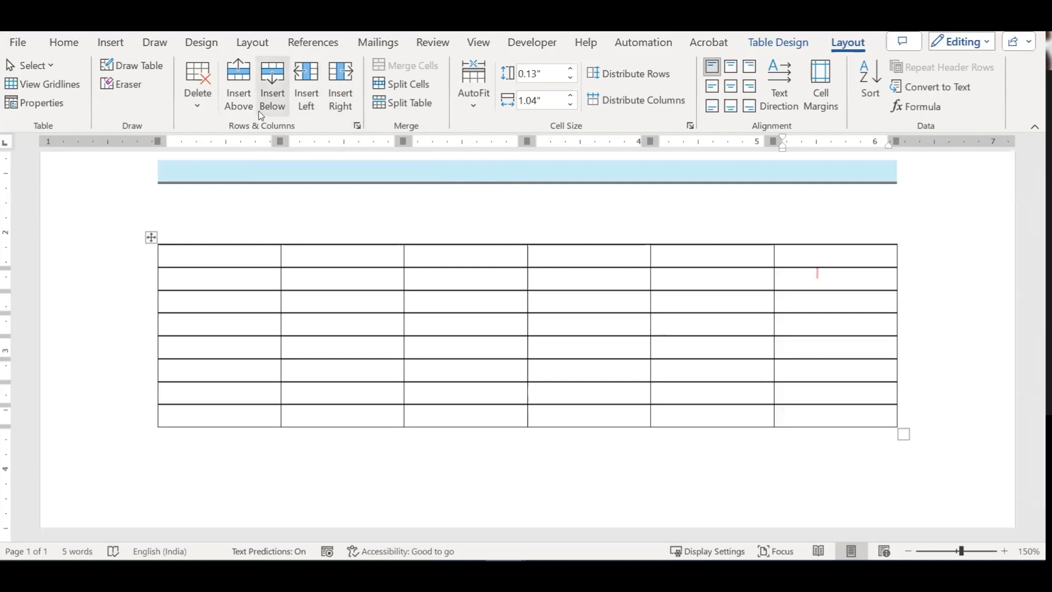
pyautogui.click(358, 126)
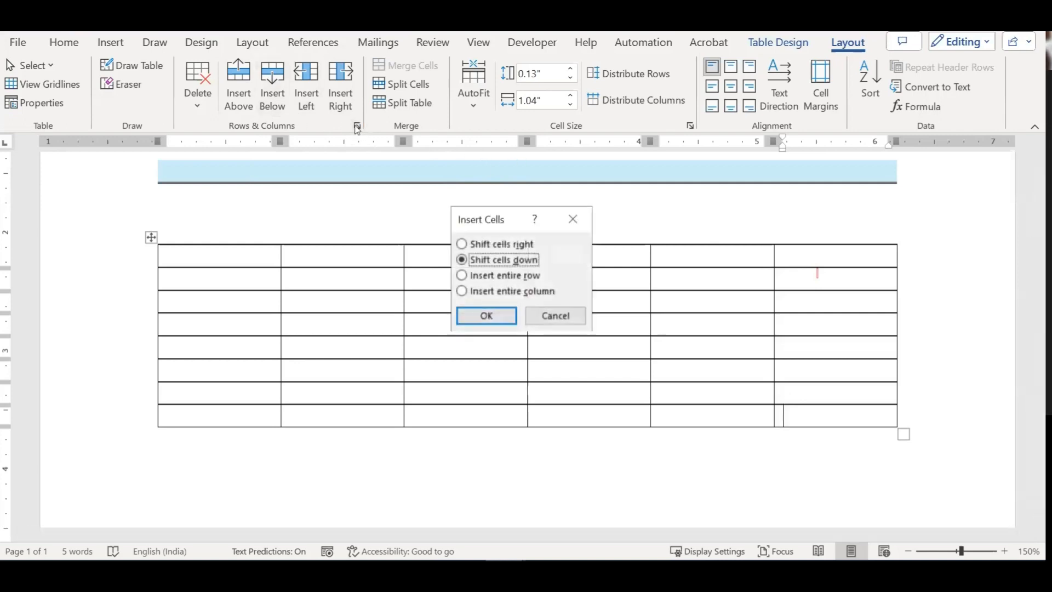
pyautogui.click(556, 316)
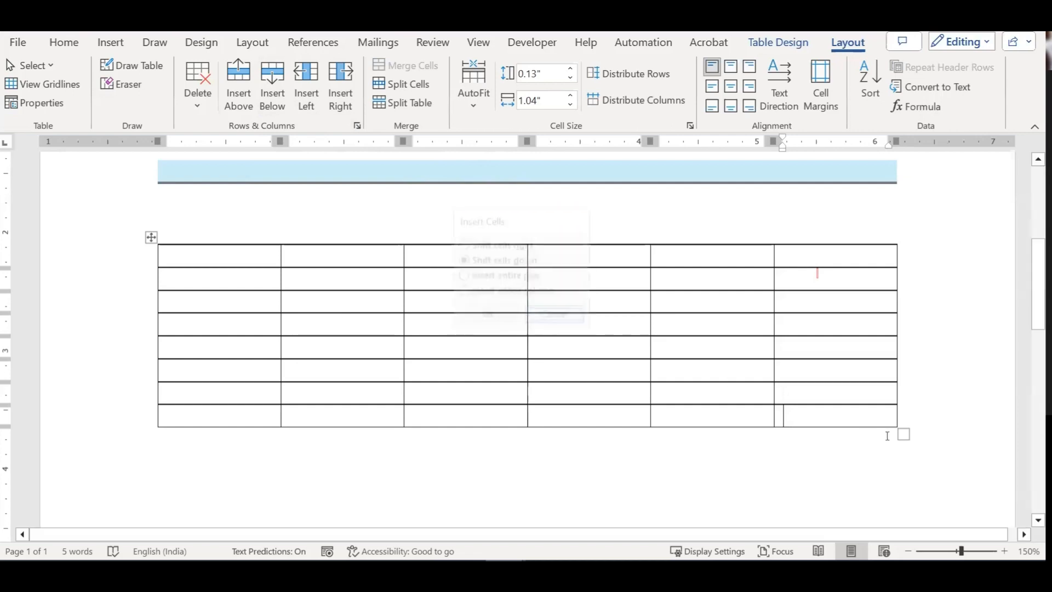
# Step: Add blank rows at the bottom of the six-column table with Tab, undoing one extra row
pyautogui.click(850, 418)
pyautogui.press('Tab')
pyautogui.press('Tab')
pyautogui.press('Tab')
pyautogui.press('Tab')
pyautogui.press('Tab')
pyautogui.press('Tab')
pyautogui.press('Tab')
pyautogui.press('Tab')
pyautogui.press('Tab')
pyautogui.press('Tab')
pyautogui.press('Tab')
pyautogui.press('Tab')
pyautogui.press('Tab')
pyautogui.press('Tab')
pyautogui.press('Tab')
pyautogui.press('Tab')
pyautogui.press('Tab')
pyautogui.press('Tab')
pyautogui.press('Tab')
pyautogui.press('Tab')
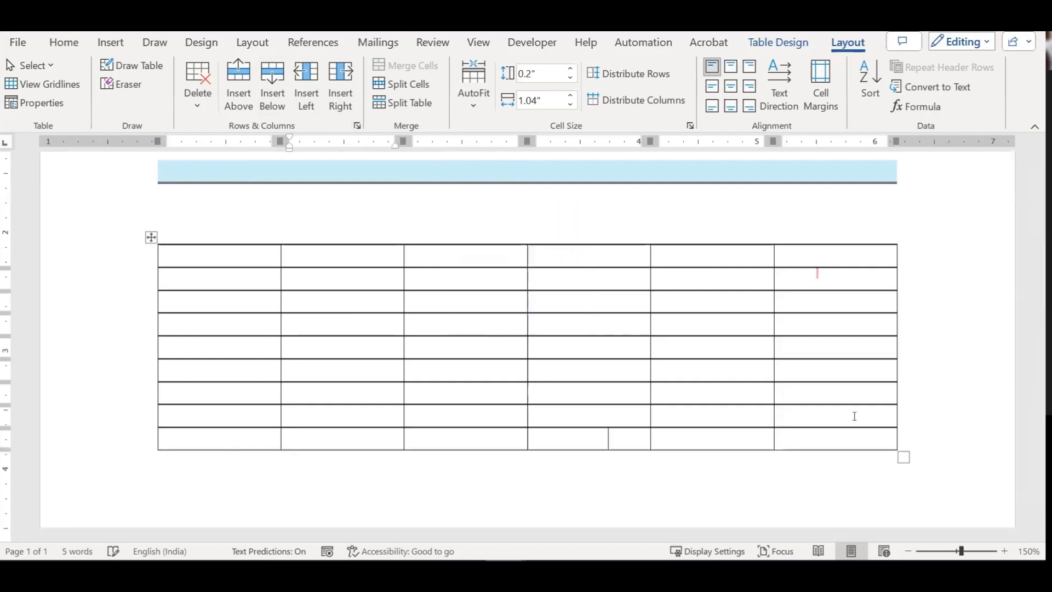
pyautogui.scroll(-5, 854, 416)
pyautogui.press('Tab')
pyautogui.press('Tab')
pyautogui.press('Tab')
pyautogui.press('Tab')
pyautogui.press('Tab')
pyautogui.press('Tab')
pyautogui.press('Tab')
pyautogui.press('Tab')
pyautogui.press('Tab')
pyautogui.press('Tab')
pyautogui.press('Tab')
pyautogui.press('Tab')
pyautogui.press('Tab')
pyautogui.press('Tab')
pyautogui.press('Tab')
pyautogui.press('Tab')
pyautogui.press('Tab')
pyautogui.press('Tab')
pyautogui.press('Tab')
pyautogui.press('Tab')
pyautogui.press('Tab')
pyautogui.hotkey('ctrl', 'z')
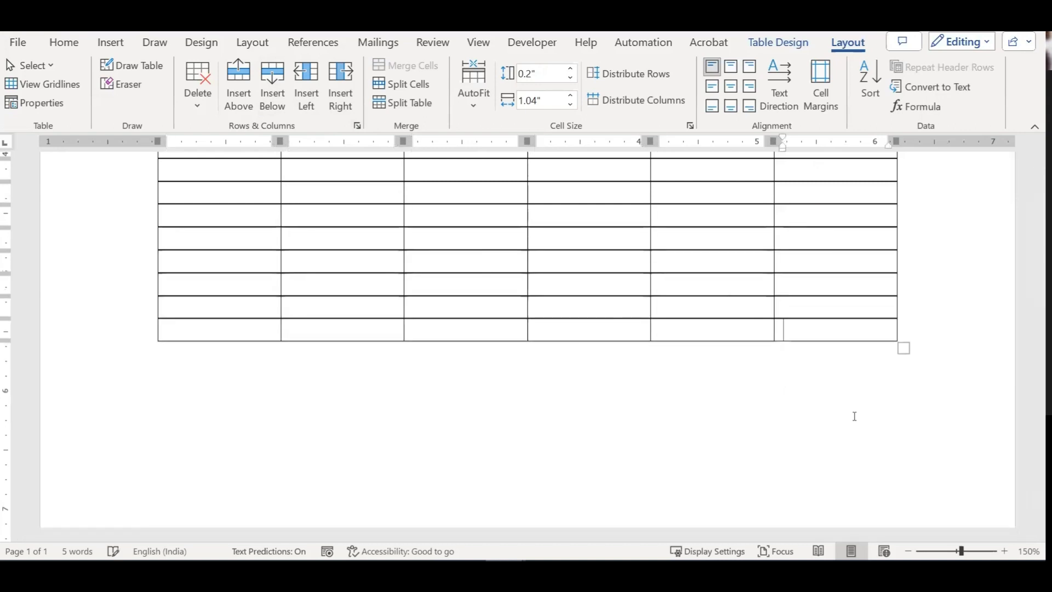
pyautogui.scroll(5, 852, 415)
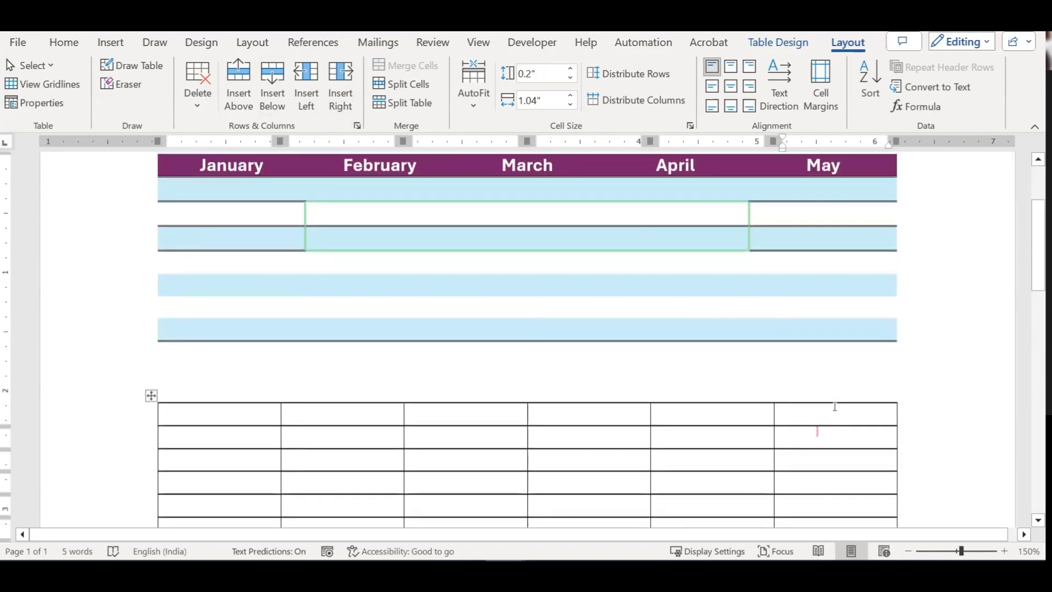
pyautogui.scroll(-3, 822, 422)
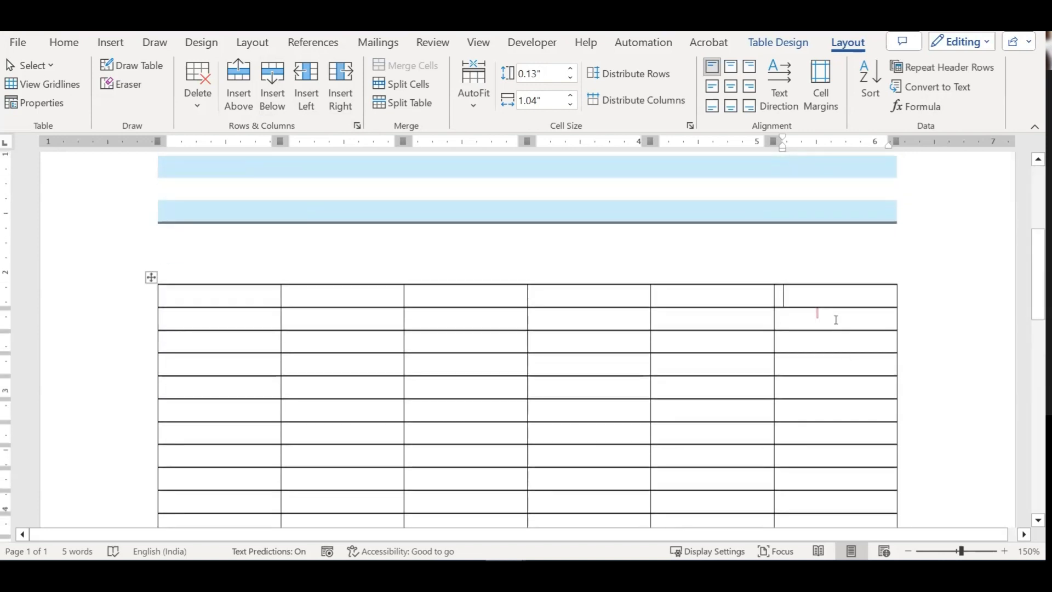
# Step: Insert three columns left of the last three, making the table nine columns wide
pyautogui.moveTo(808, 293); pyautogui.dragTo(628, 508)
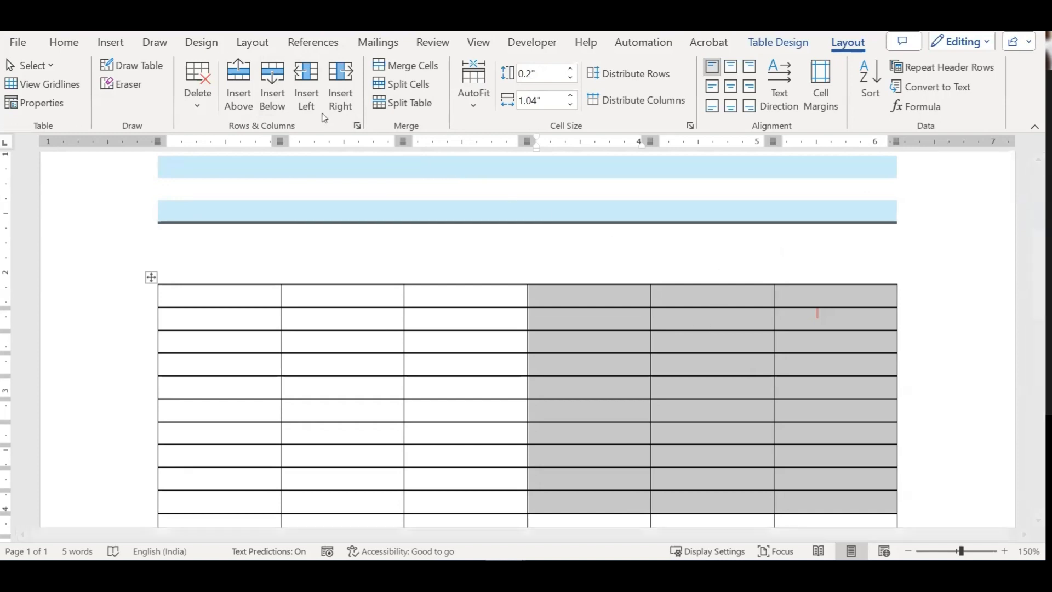
pyautogui.click(301, 91)
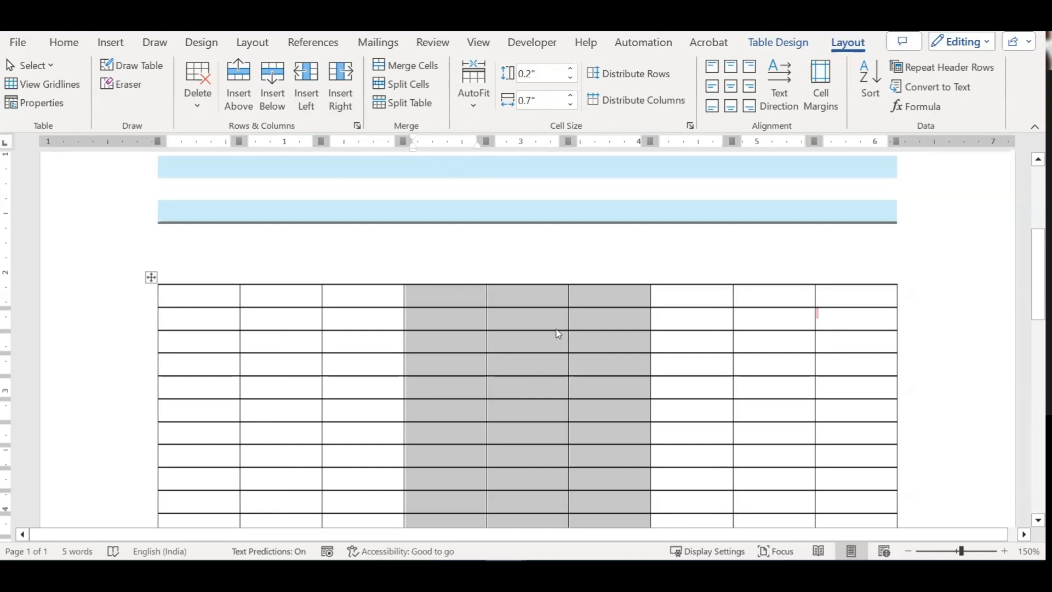
pyautogui.click(528, 341)
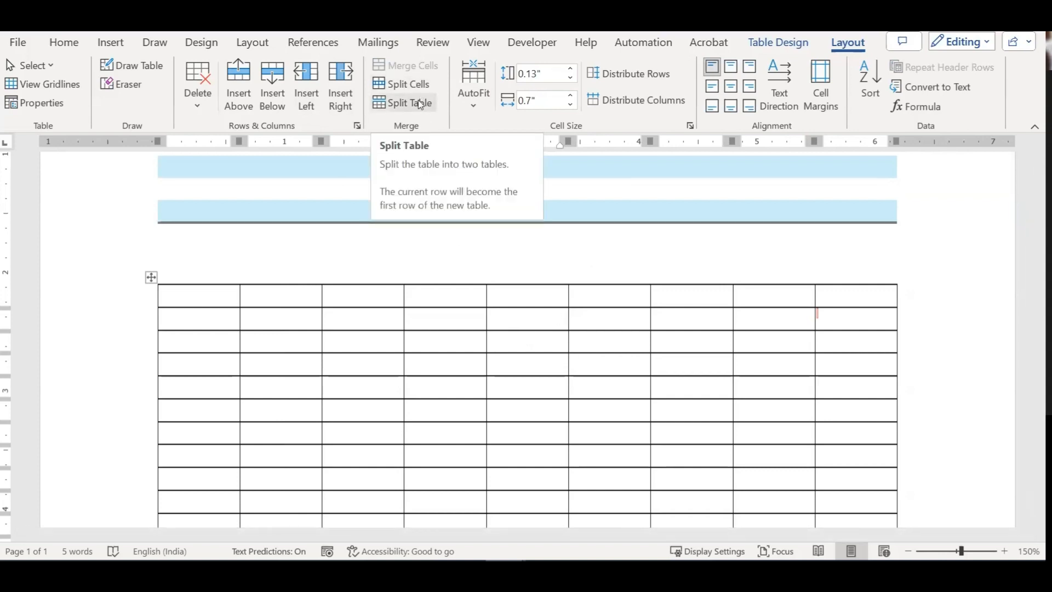
# Step: Split a column-5 cell into two columns, then merge the halves back into one cell
pyautogui.click(518, 312)
pyautogui.click(408, 84)
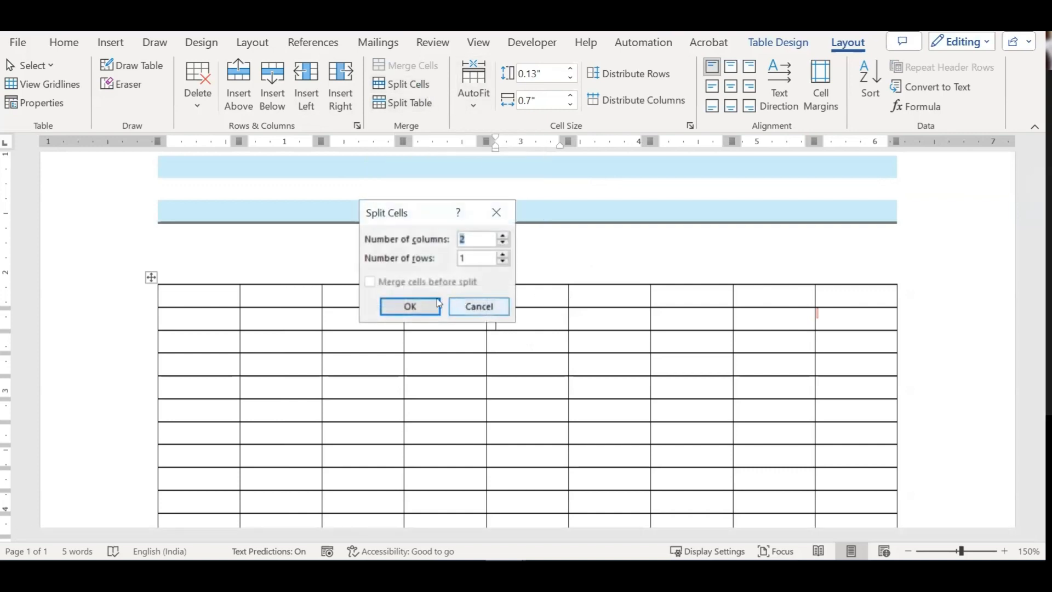
pyautogui.click(422, 304)
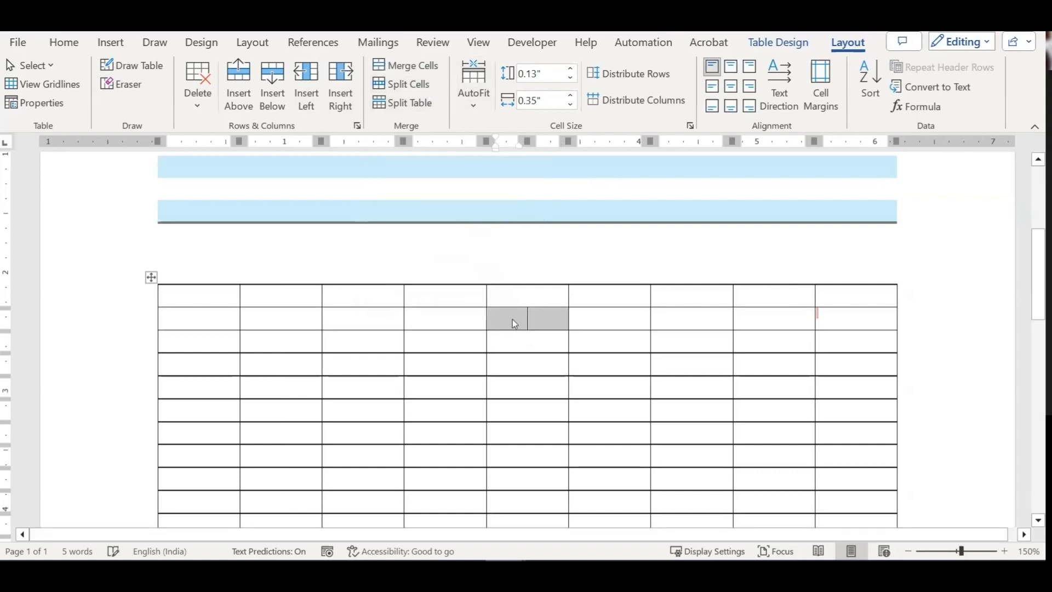
pyautogui.click(542, 321)
pyautogui.moveTo(529, 319); pyautogui.dragTo(512, 315)
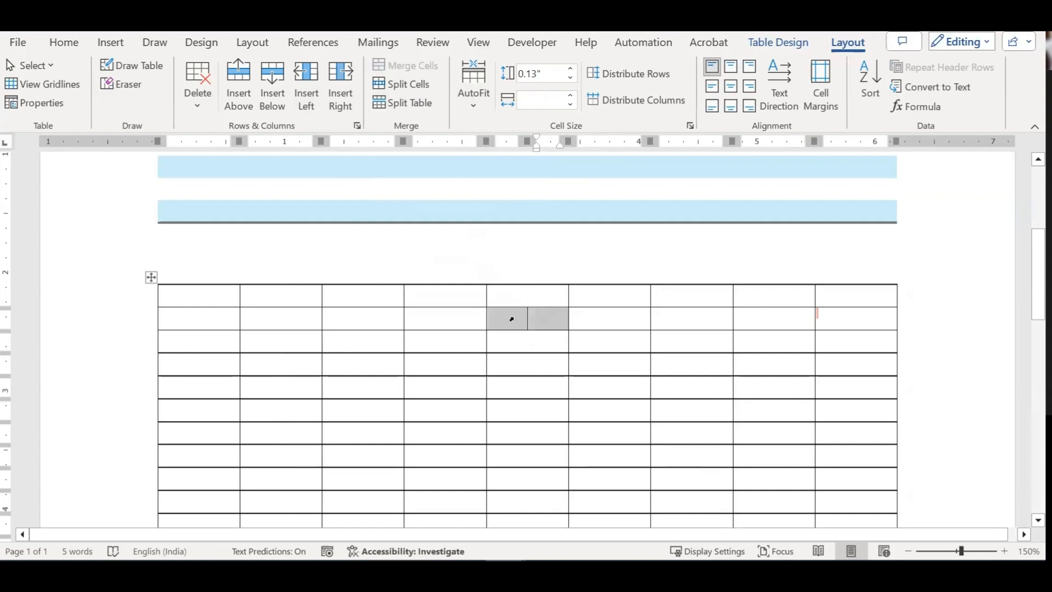
pyautogui.click(407, 65)
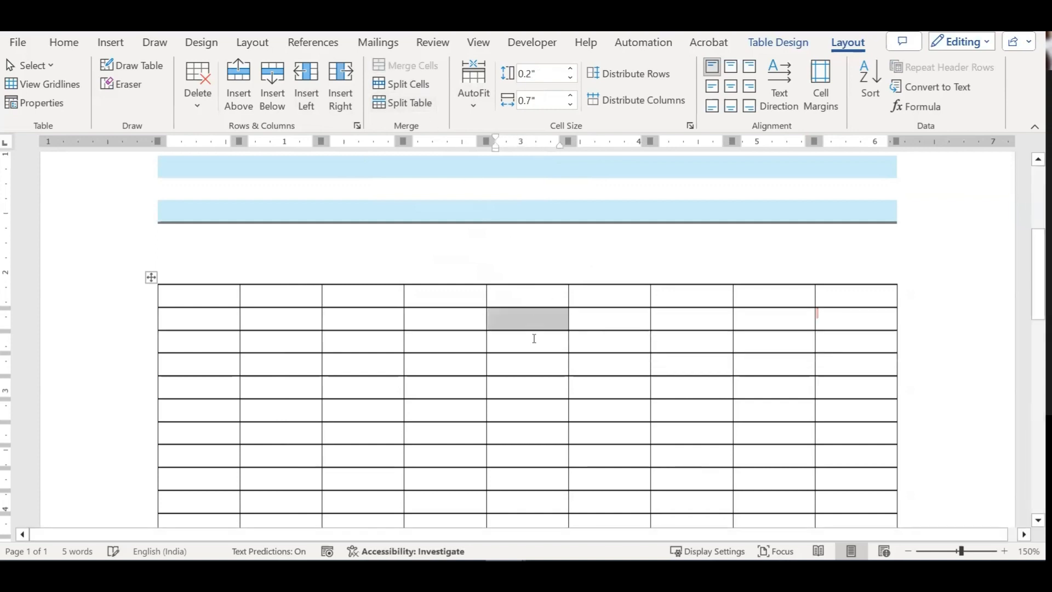
pyautogui.click(538, 340)
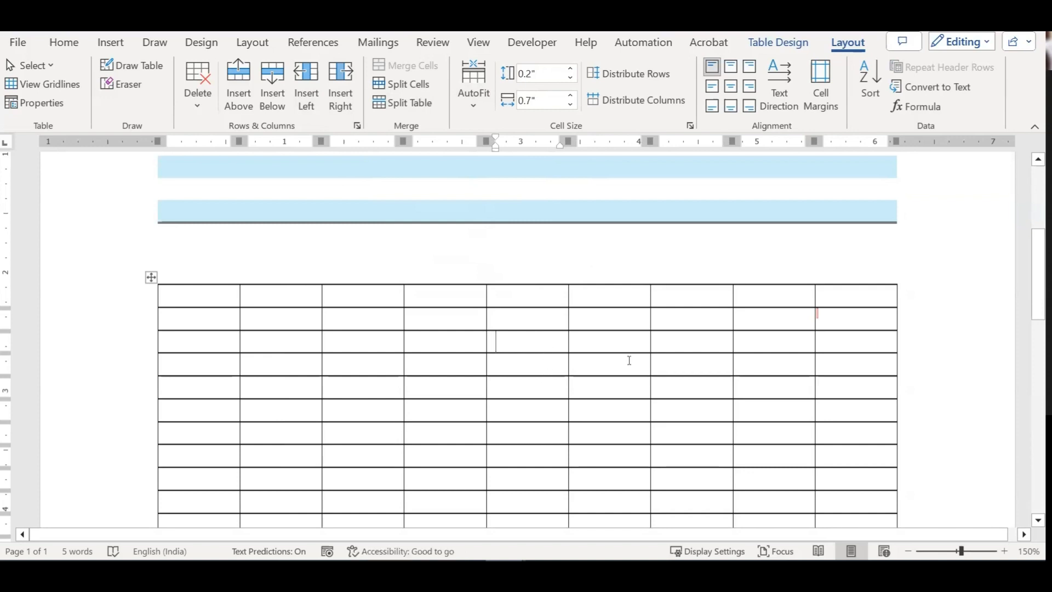
pyautogui.scroll(-6, 628, 360)
pyautogui.scroll(-3, 629, 360)
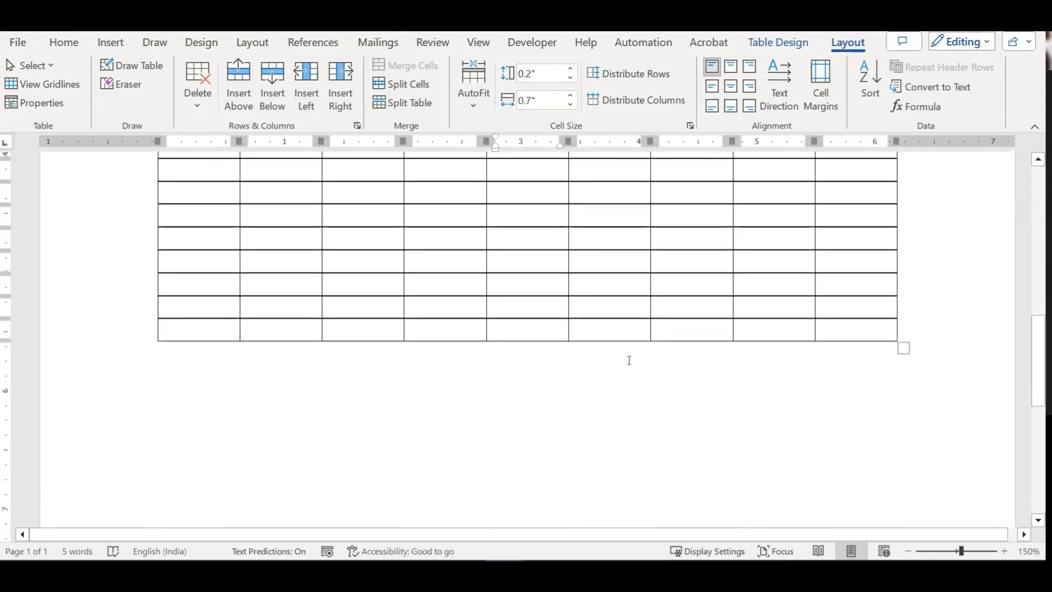
pyautogui.keyDown('ctrl'); pyautogui.scroll(-7, 629, 360); pyautogui.keyUp('ctrl')
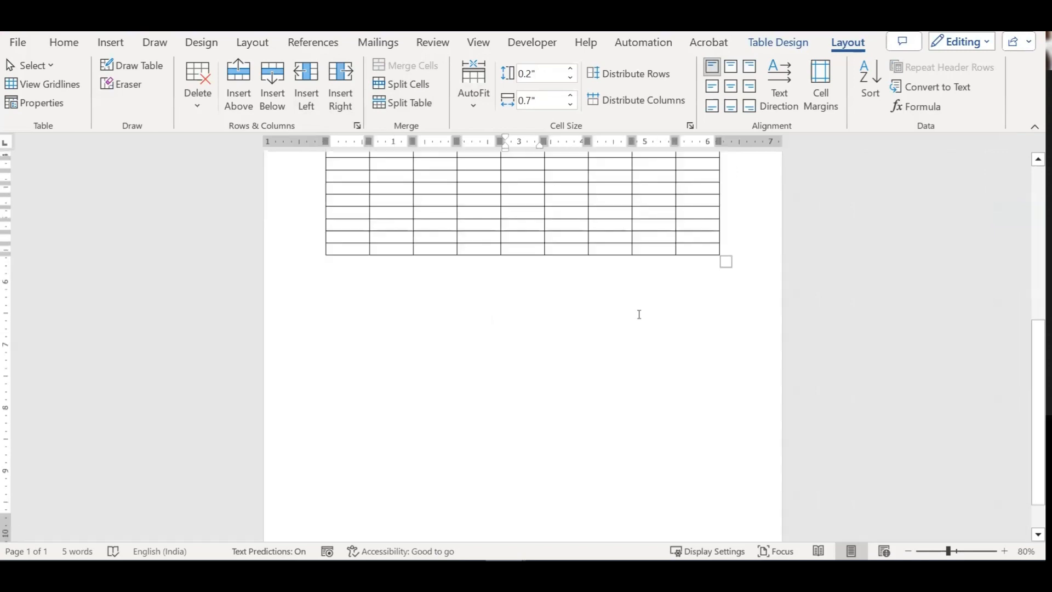
# Step: Add empty rows with Tab until the nine-column table extends onto page 2
pyautogui.scroll(4, 740, 251)
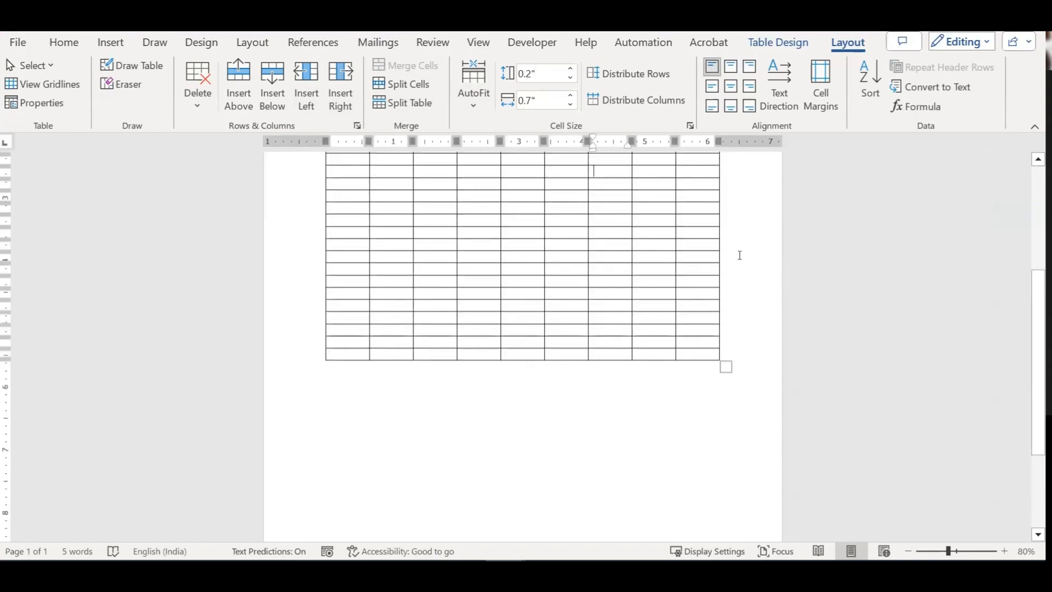
pyautogui.press('Tab')
pyautogui.press('Tab')
pyautogui.press('Tab')
pyautogui.press('Tab')
pyautogui.press('Tab')
pyautogui.press('Tab')
pyautogui.press('Tab')
pyautogui.press('Tab')
pyautogui.press('Tab')
pyautogui.press('Tab')
pyautogui.press('Tab')
pyautogui.press('Tab')
pyautogui.press('Tab')
pyautogui.press('Tab')
pyautogui.press('Tab')
pyautogui.press('Tab')
pyautogui.press('Tab')
pyautogui.press('Tab')
pyautogui.press('Tab')
pyautogui.press('Tab')
pyautogui.press('Tab')
pyautogui.press('Tab')
pyautogui.press('Tab')
pyautogui.press('Tab')
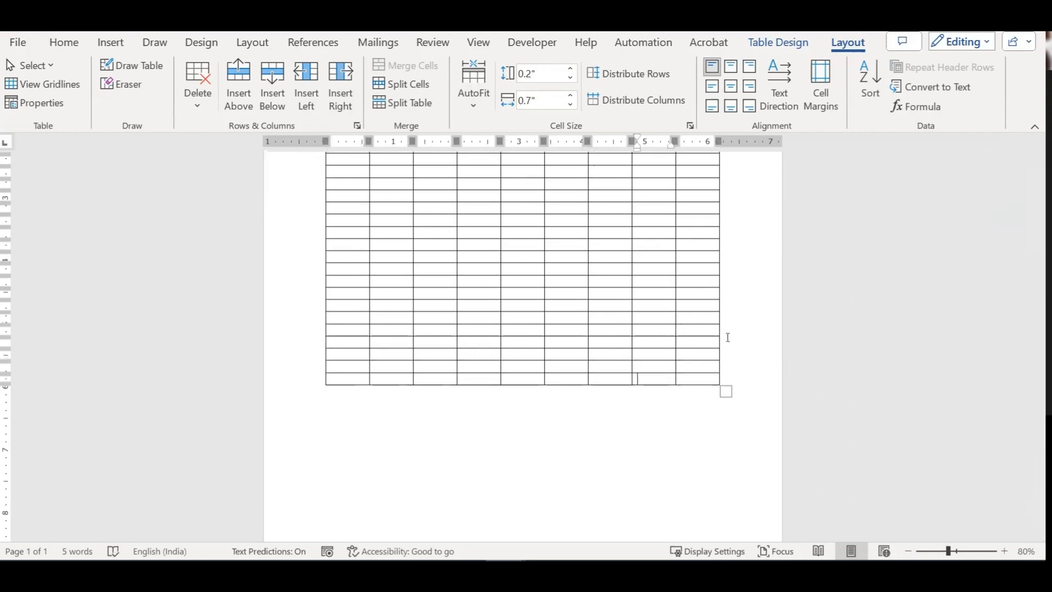
pyautogui.press('Tab')
pyautogui.press('Tab')
pyautogui.press('Tab')
pyautogui.press('Tab')
pyautogui.press('Tab')
pyautogui.press('Tab')
pyautogui.press('Tab')
pyautogui.press('Tab')
pyautogui.press('Tab')
pyautogui.press('Tab')
pyautogui.press('Tab')
pyautogui.press('Tab')
pyautogui.press('Tab')
pyautogui.press('Tab')
pyautogui.press('Tab')
pyautogui.press('Tab')
pyautogui.press('Tab')
pyautogui.press('Tab')
pyautogui.press('Tab')
pyautogui.press('Tab')
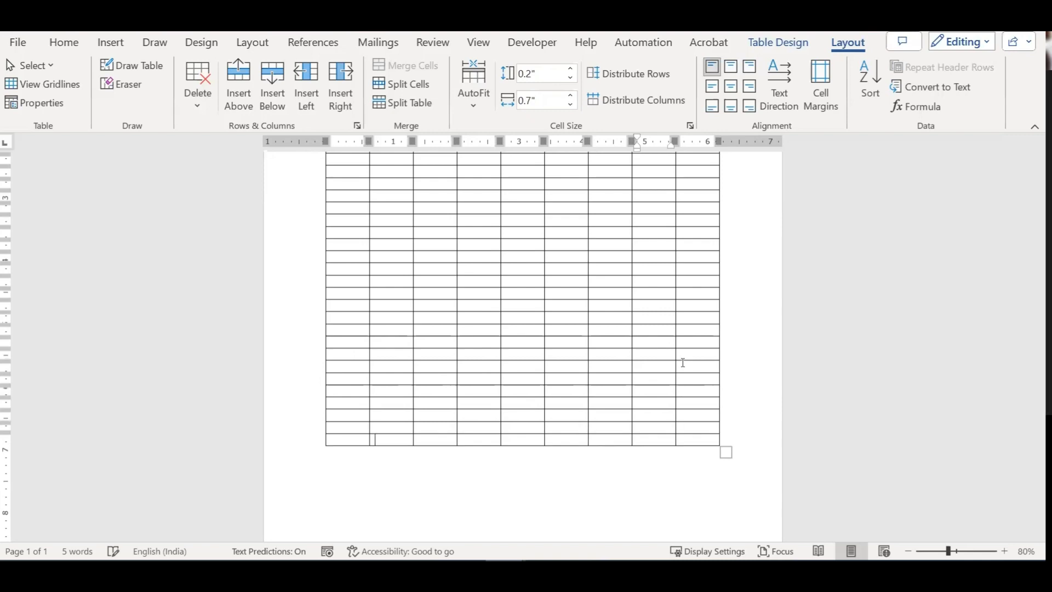
pyautogui.press('Tab')
pyautogui.press('Tab')
pyautogui.press('Tab')
pyautogui.press('Tab')
pyautogui.press('Tab')
pyautogui.press('Tab')
pyautogui.press('Tab')
pyautogui.press('Tab')
pyautogui.press('Tab')
pyautogui.press('Tab')
pyautogui.press('Tab')
pyautogui.press('Tab')
pyautogui.press('Tab')
pyautogui.press('Tab')
pyautogui.press('Tab')
pyautogui.press('Tab')
pyautogui.press('Tab')
pyautogui.press('Tab')
pyautogui.press('Tab')
pyautogui.press('Tab')
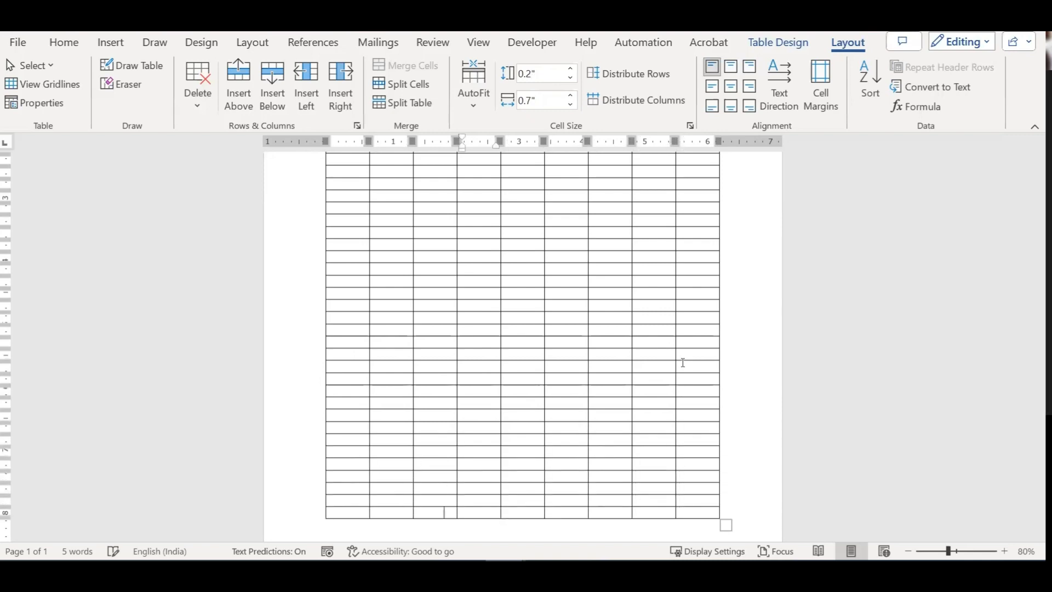
pyautogui.scroll(-3, 677, 373)
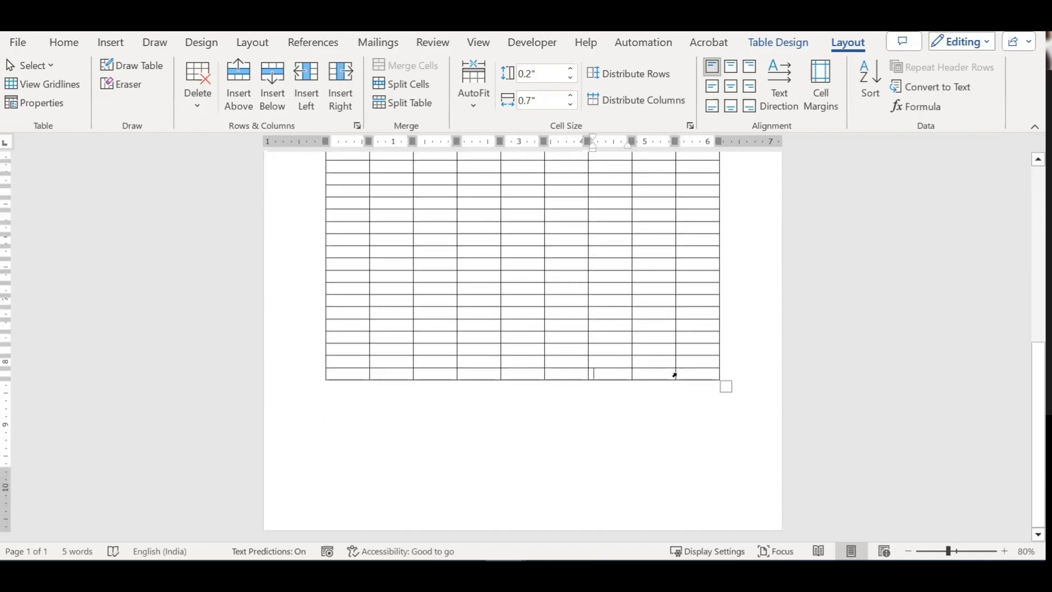
pyautogui.press('Tab')
pyautogui.press('Tab')
pyautogui.press('Tab')
pyautogui.press('Tab')
pyautogui.press('Tab')
pyautogui.press('Tab')
pyautogui.press('Tab')
pyautogui.press('Tab')
pyautogui.press('Tab')
pyautogui.press('Tab')
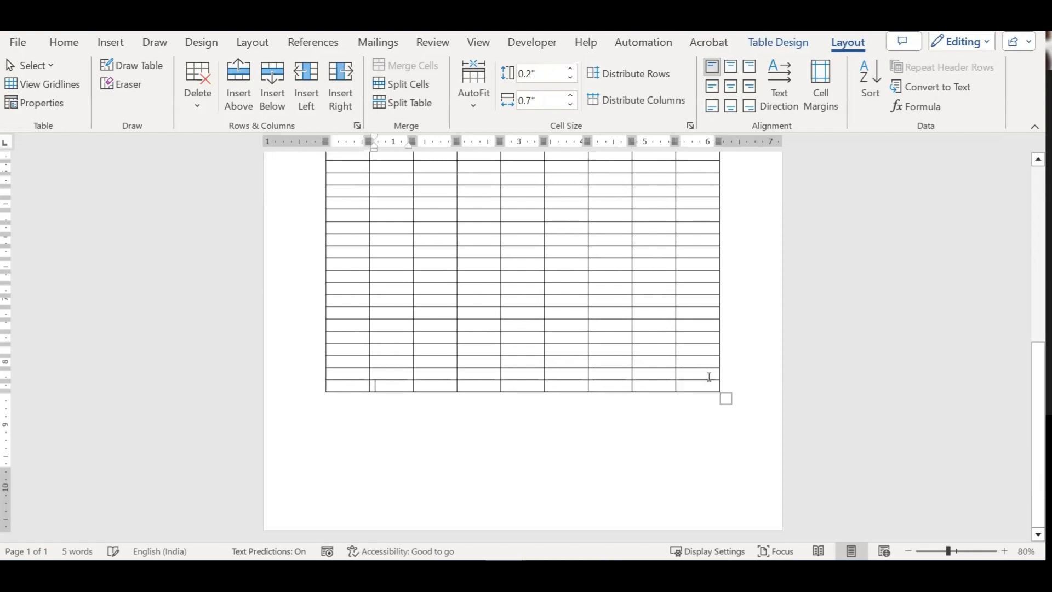
pyautogui.press('Tab')
pyautogui.press('Tab')
pyautogui.press('Tab')
pyautogui.press('Tab')
pyautogui.press('Tab')
pyautogui.press('Tab')
pyautogui.press('Tab')
pyautogui.press('Tab')
pyautogui.press('Tab')
pyautogui.press('Tab')
pyautogui.press('Tab')
pyautogui.press('Tab')
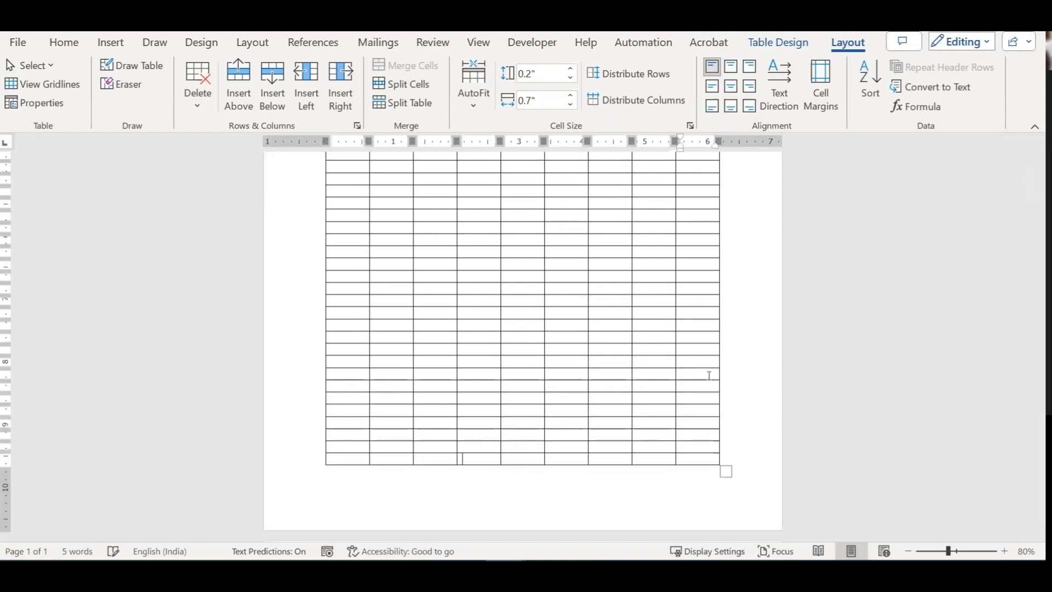
pyautogui.press('Tab')
pyautogui.press('Tab')
pyautogui.press('Tab')
pyautogui.press('Tab')
pyautogui.press('Tab')
pyautogui.press('Tab')
pyautogui.press('Tab')
pyautogui.press('Tab')
pyautogui.press('Tab')
pyautogui.press('Tab')
pyautogui.press('Tab')
pyautogui.press('Tab')
pyautogui.press('Tab')
pyautogui.press('Tab')
pyautogui.press('Tab')
pyautogui.press('Tab')
pyautogui.press('Tab')
pyautogui.press('Tab')
pyautogui.press('Tab')
pyautogui.press('Tab')
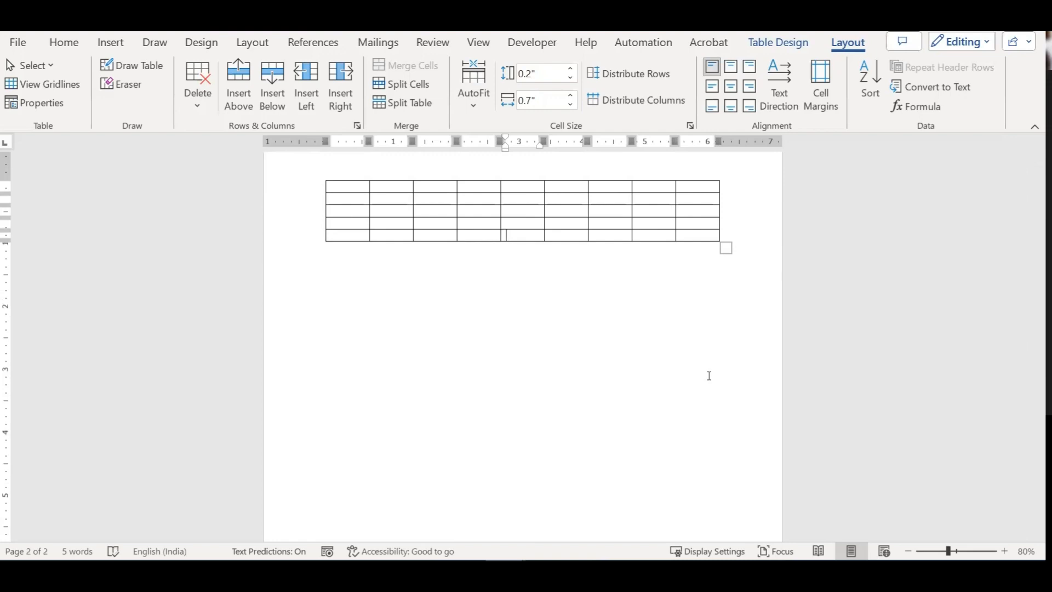
# Step: Split the table into two at a row near the end of page 1
pyautogui.scroll(5, 709, 376)
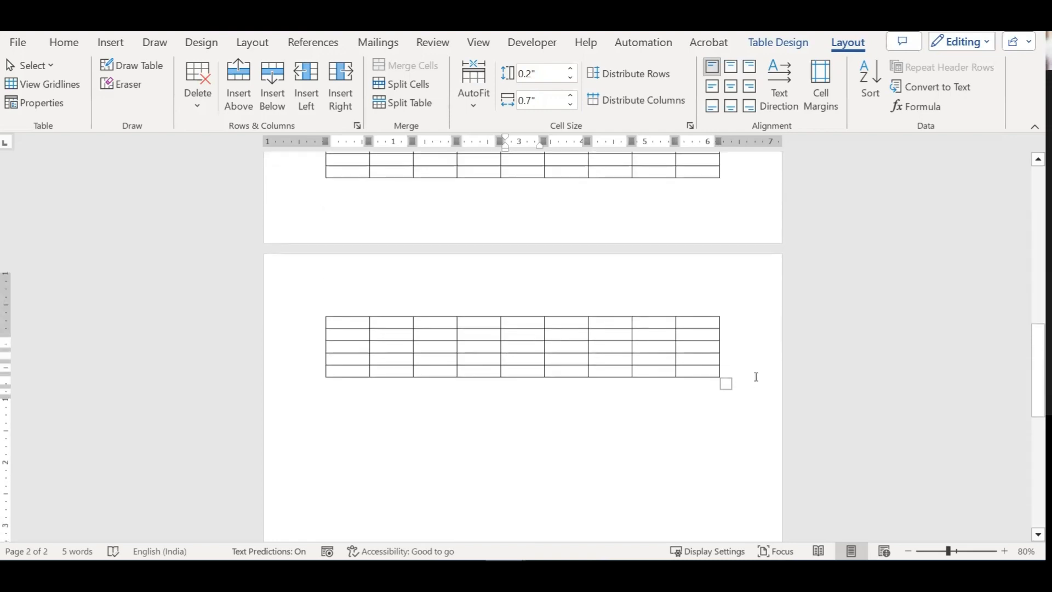
pyautogui.scroll(1, 756, 377)
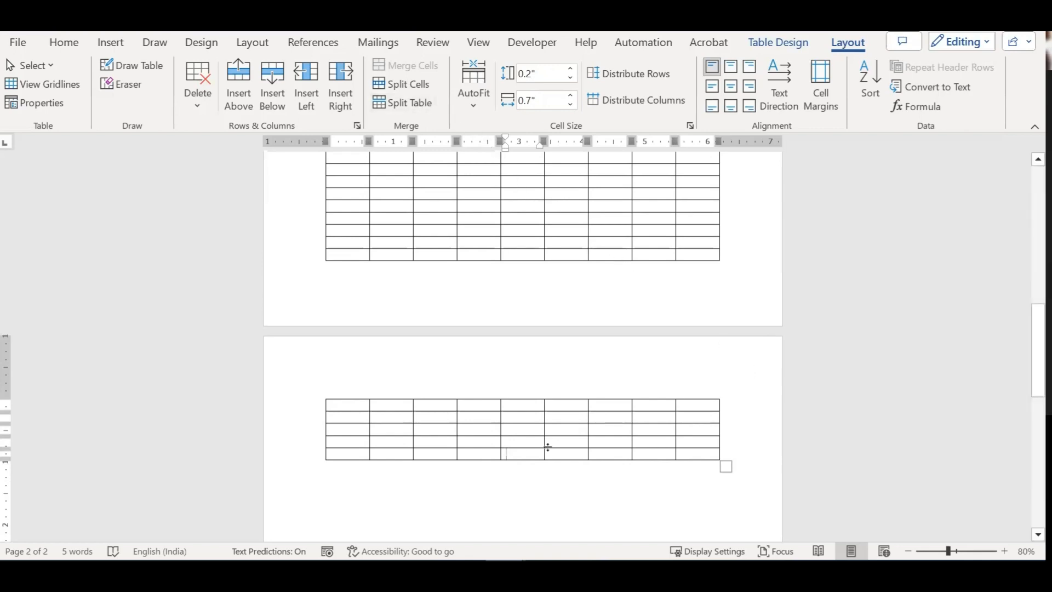
pyautogui.click(347, 242)
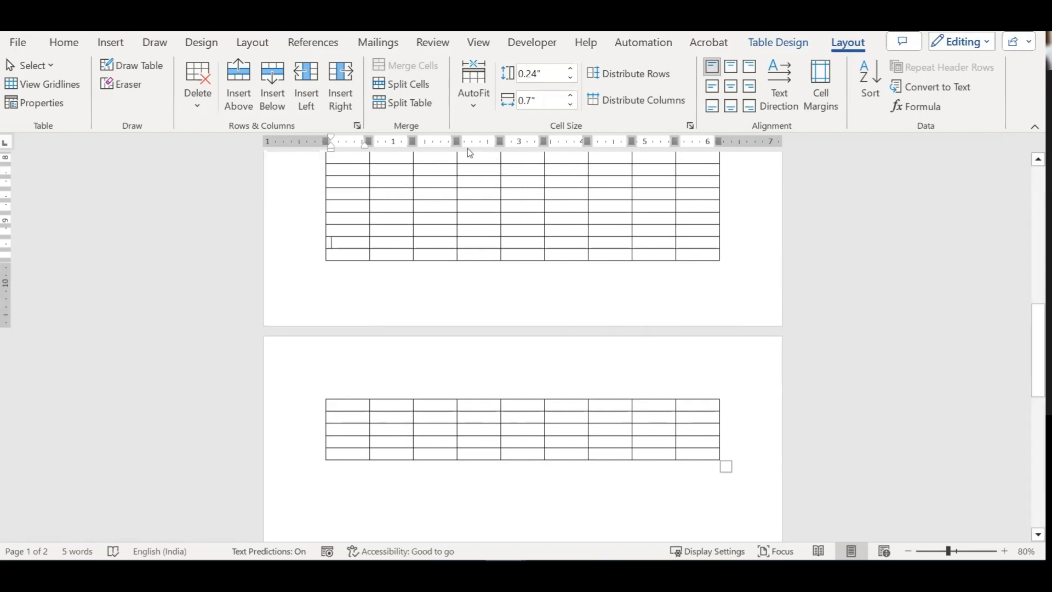
pyautogui.click(409, 103)
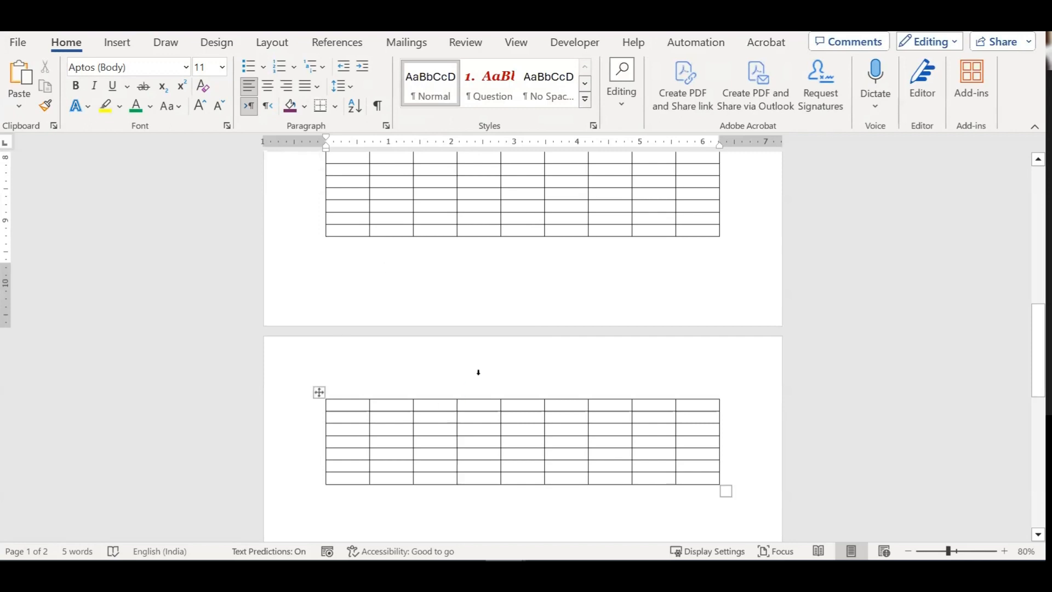
# Step: Split the grid table at a middle row into two separate tables
pyautogui.scroll(5, 482, 378)
pyautogui.scroll(1, 456, 356)
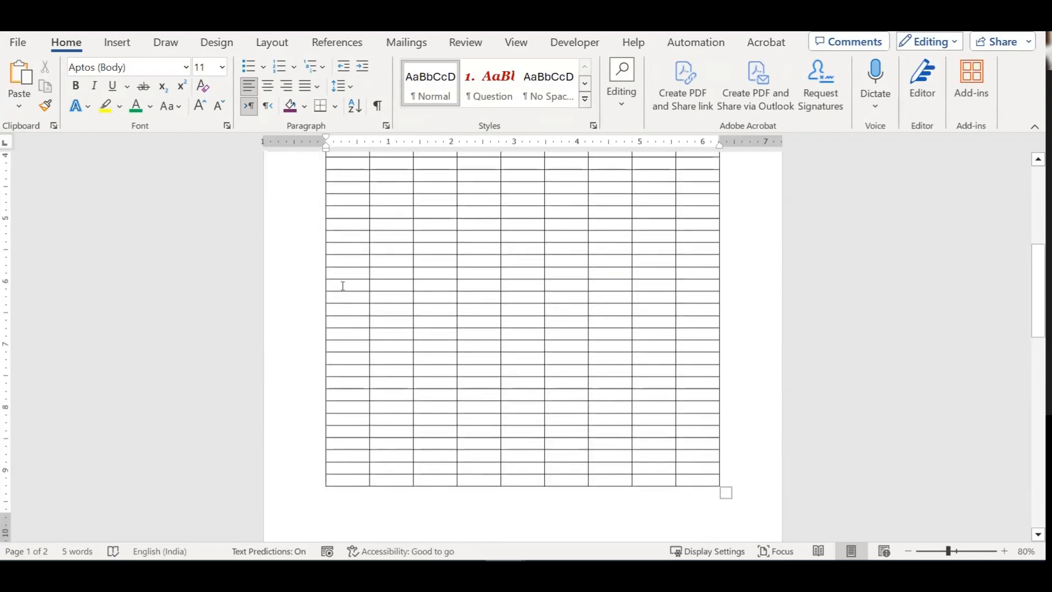
pyautogui.click(343, 284)
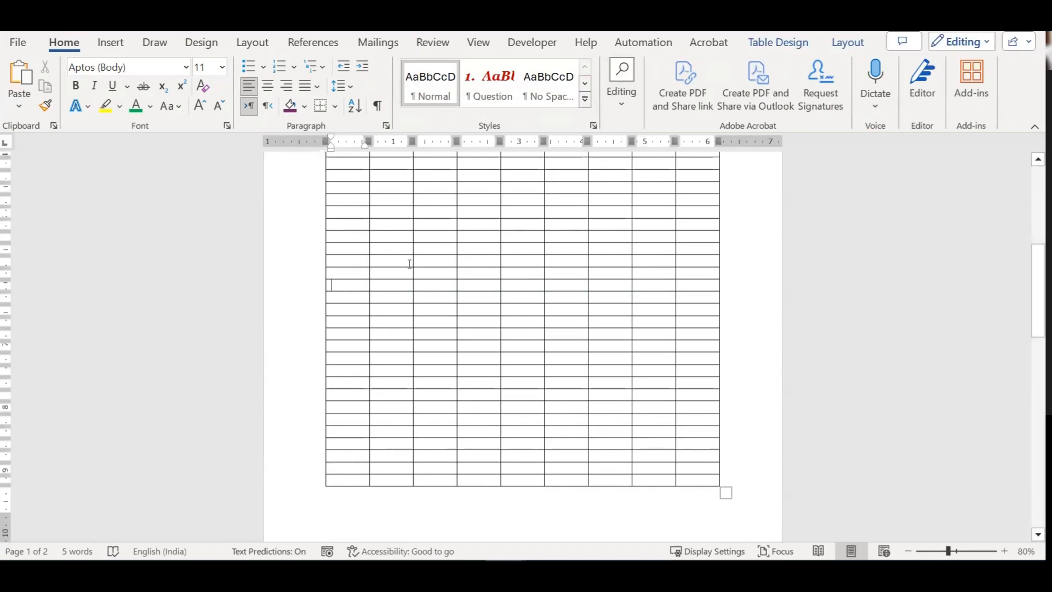
pyautogui.click(848, 42)
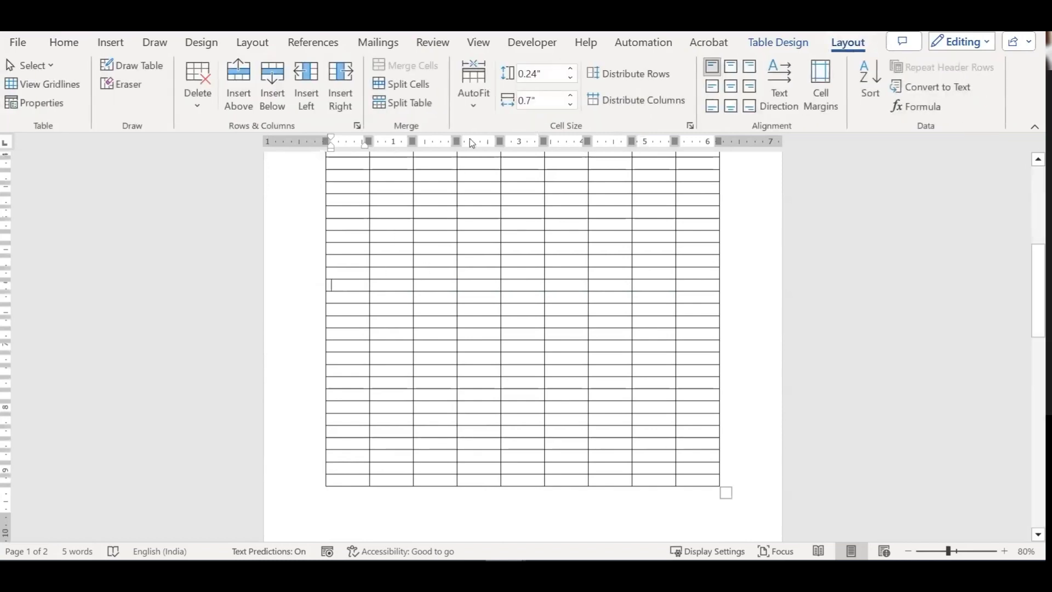
pyautogui.click(416, 101)
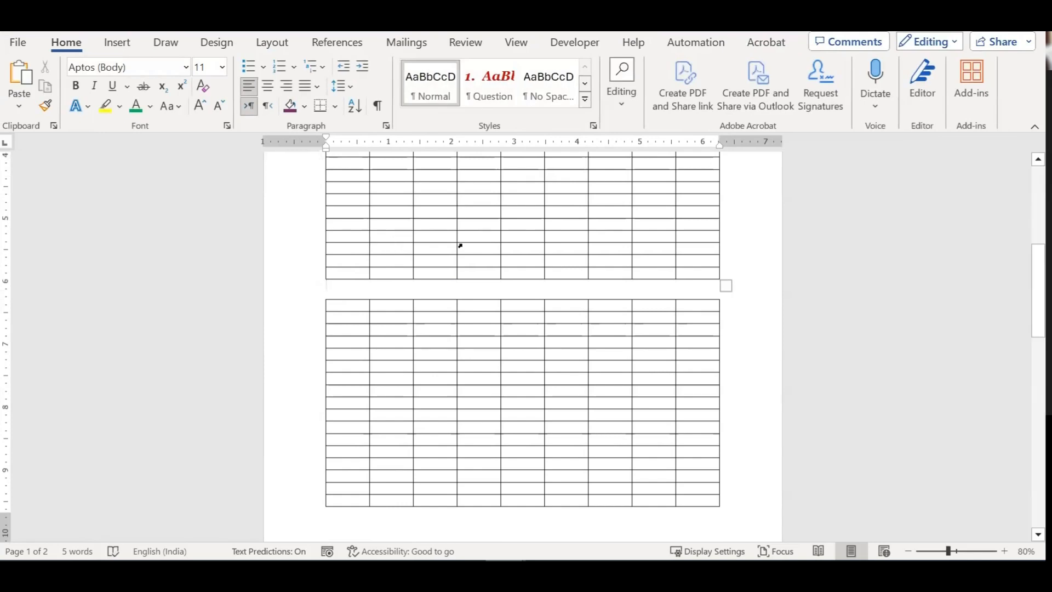
# Step: Select the upper table, show its Layout options, then return to its first cell
pyautogui.scroll(3, 463, 243)
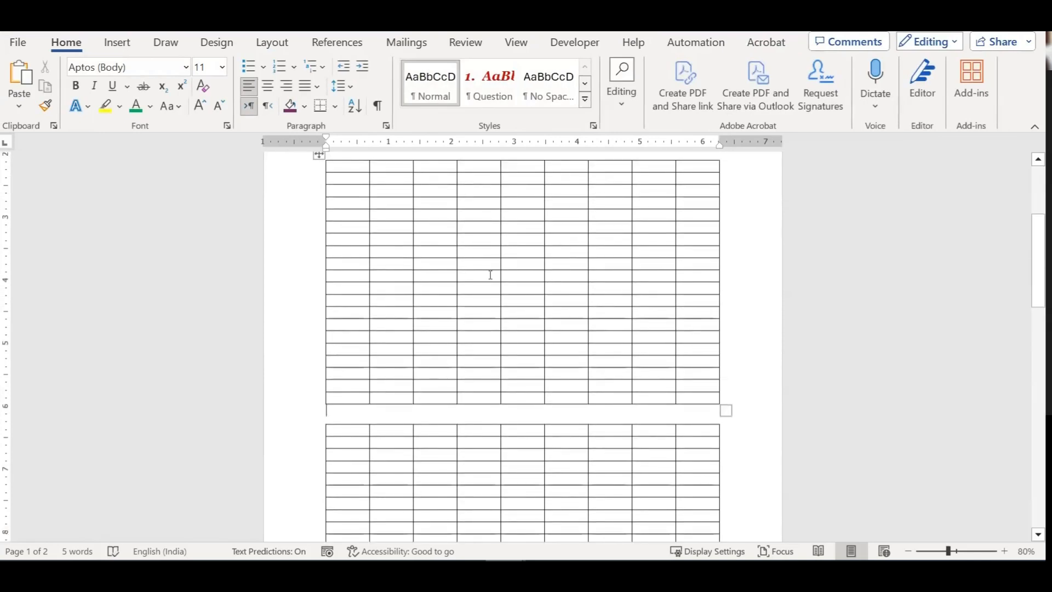
pyautogui.scroll(1, 665, 348)
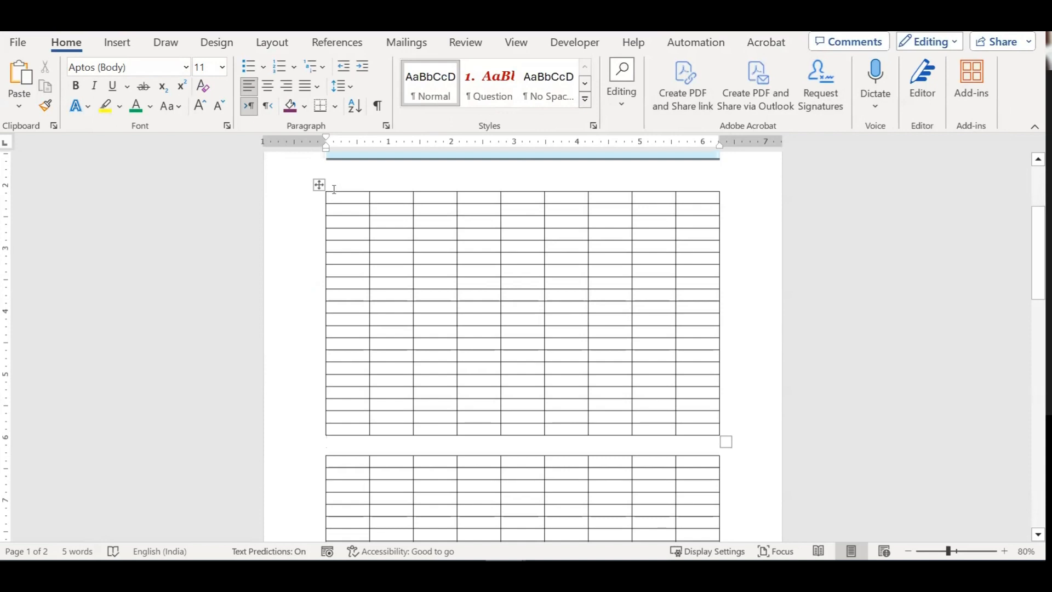
pyautogui.click(319, 185)
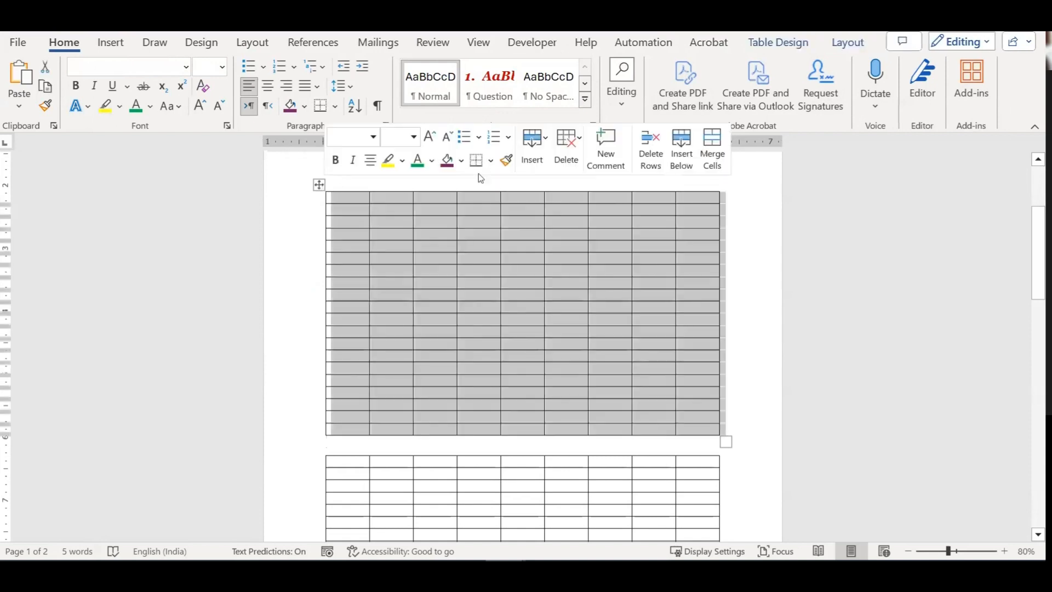
pyautogui.click(846, 44)
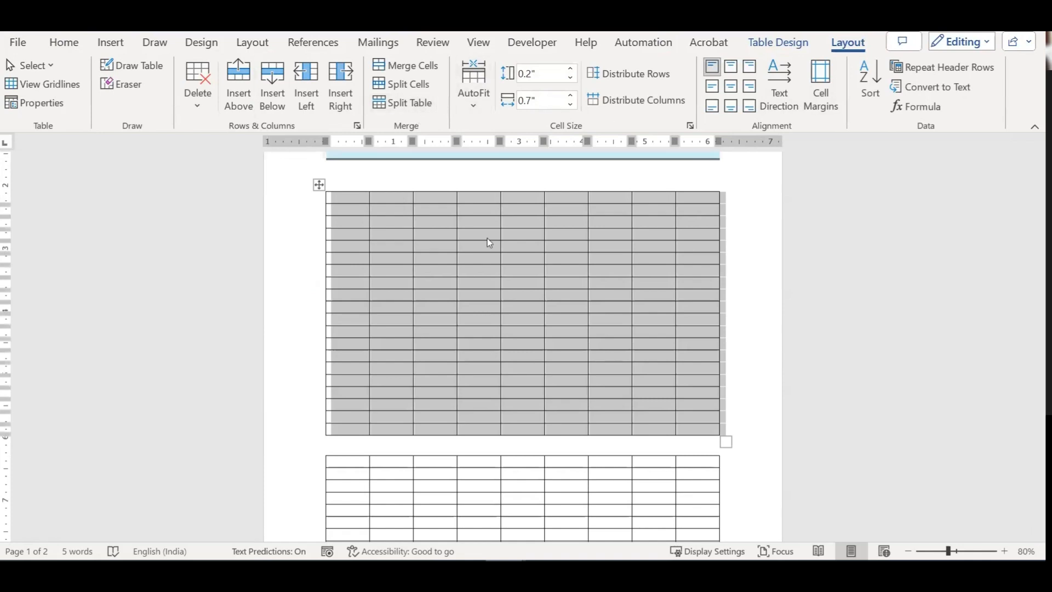
pyautogui.click(366, 201)
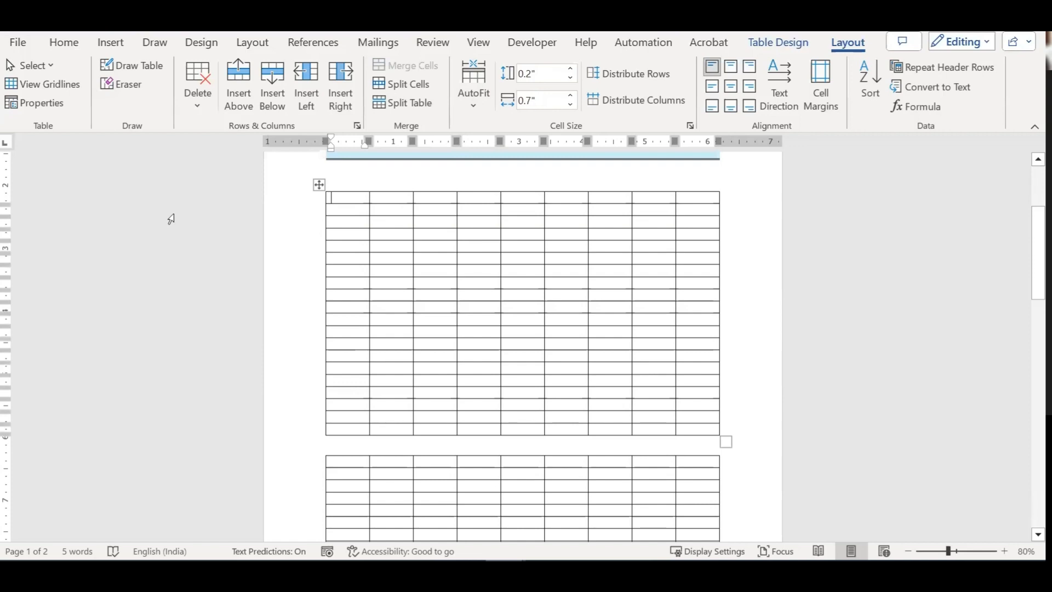
# Step: Type 1 in the first header cell and centre it
pyautogui.hotkey('ctrl', 'w')
pyautogui.press('Escape')
pyautogui.write('1')
pyautogui.press('Tab')
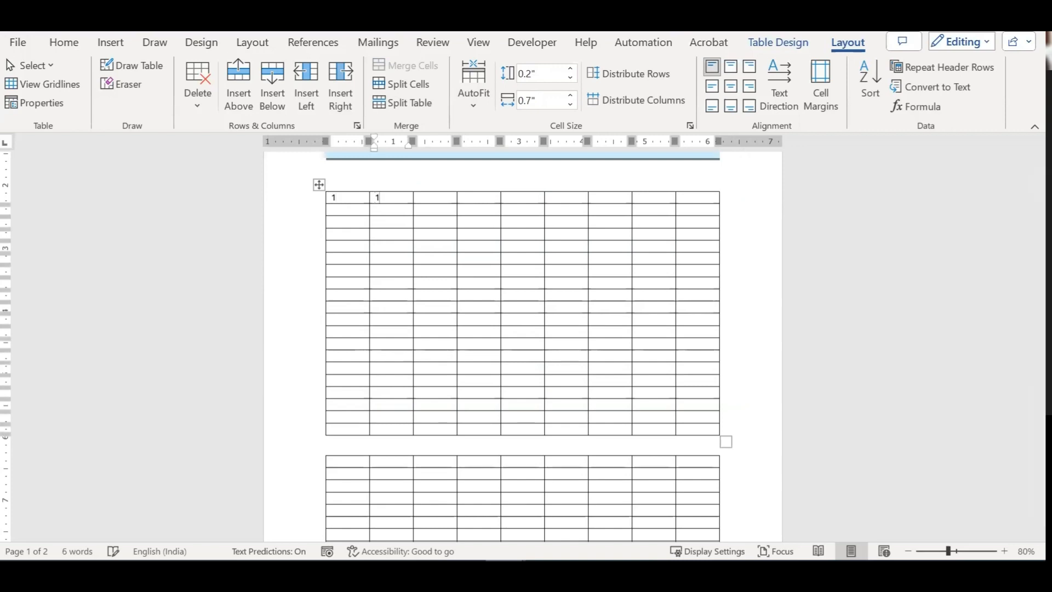
pyautogui.hotkey('shift', 'Tab')
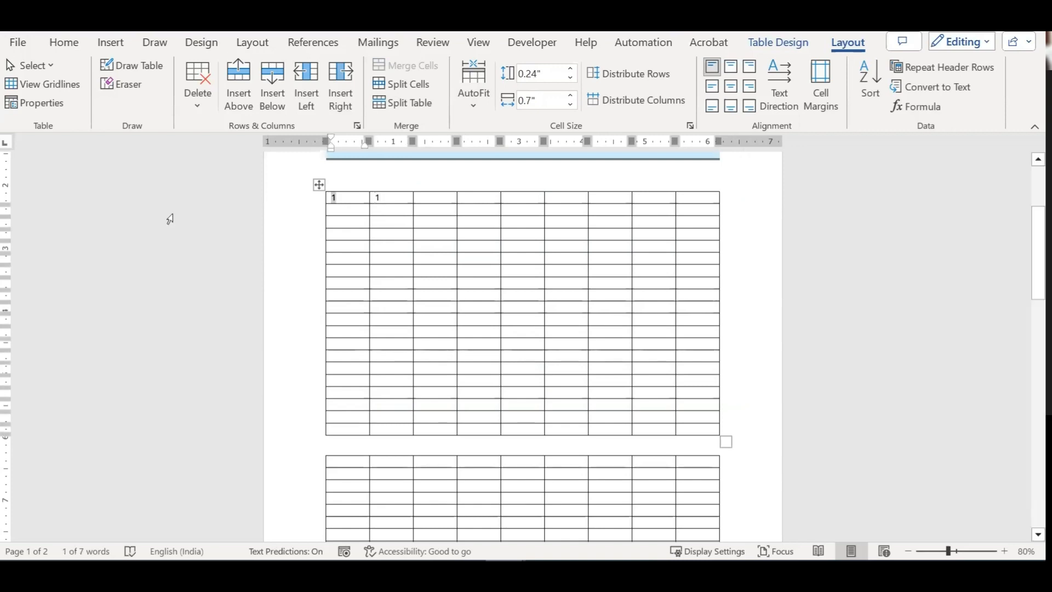
pyautogui.hotkey('ctrl', 'e')
pyautogui.press('Tab')
# Step: Fill the remaining first-row cells with 2 through 9, then select the table
pyautogui.write('2')
pyautogui.press('Tab')
pyautogui.write('3')
pyautogui.press('Tab')
pyautogui.write('4')
pyautogui.press('Tab')
pyautogui.write('5')
pyautogui.press('Tab')
pyautogui.write('6')
pyautogui.press('Tab')
pyautogui.write('7')
pyautogui.press('Tab')
pyautogui.write('8\t9')
pyautogui.press('Tab')
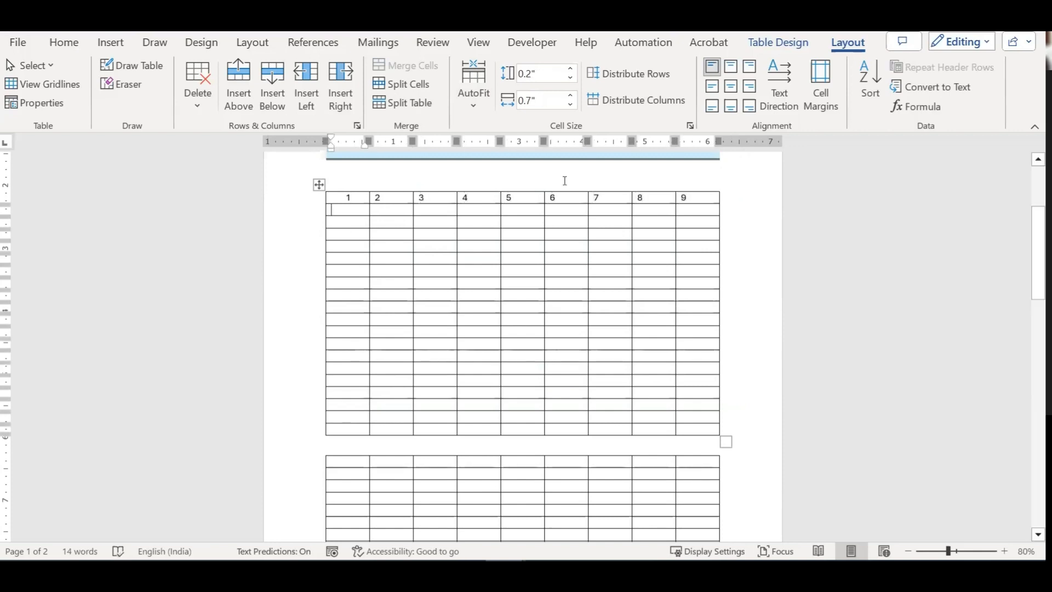
pyautogui.click(318, 184)
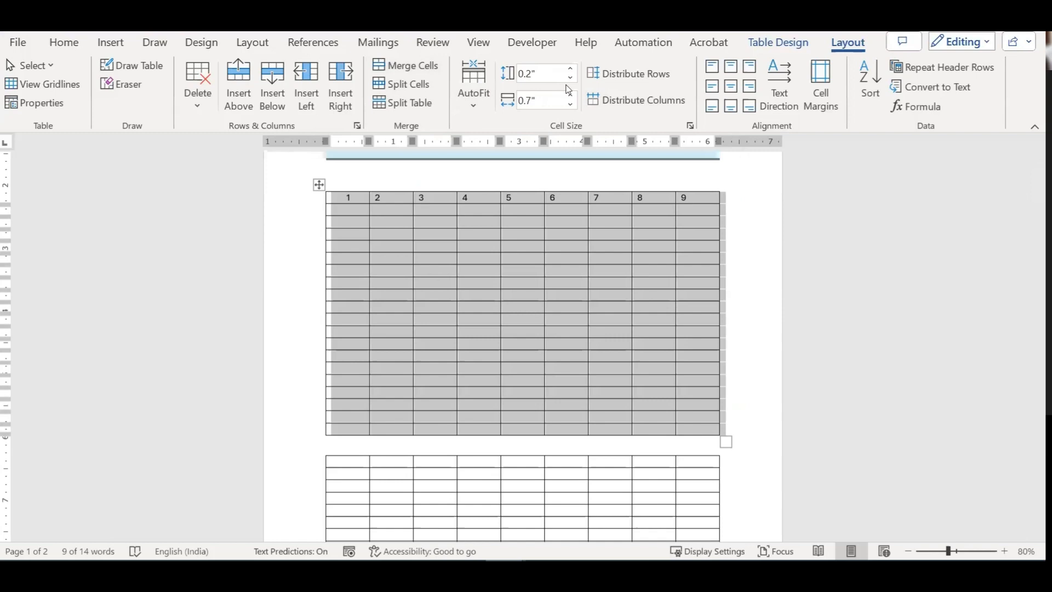
# Step: AutoFit the upper table to its contents, then back to the window width
pyautogui.click(466, 106)
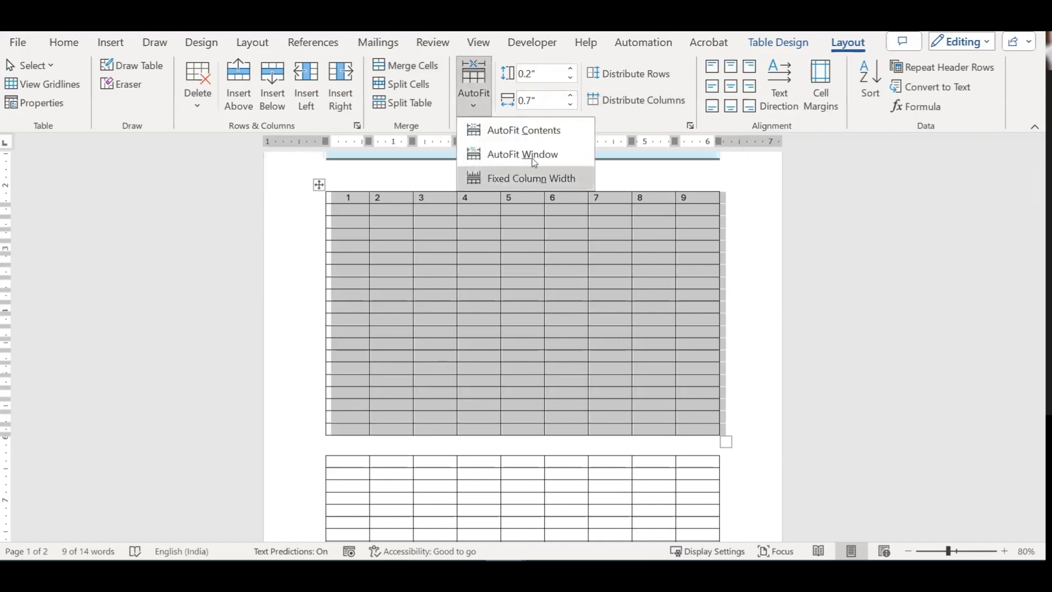
pyautogui.click(525, 132)
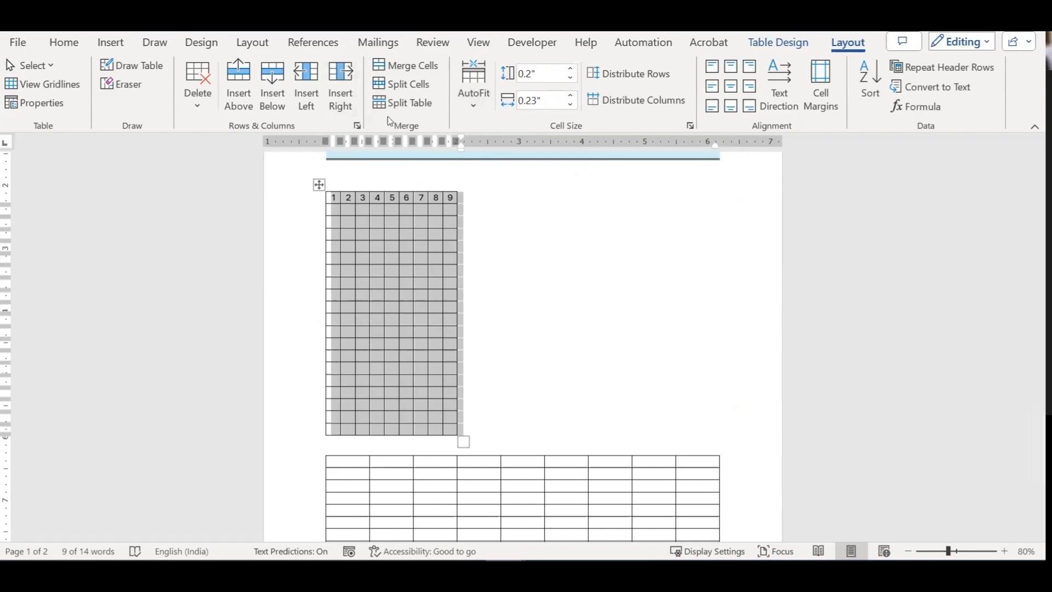
pyautogui.click(475, 98)
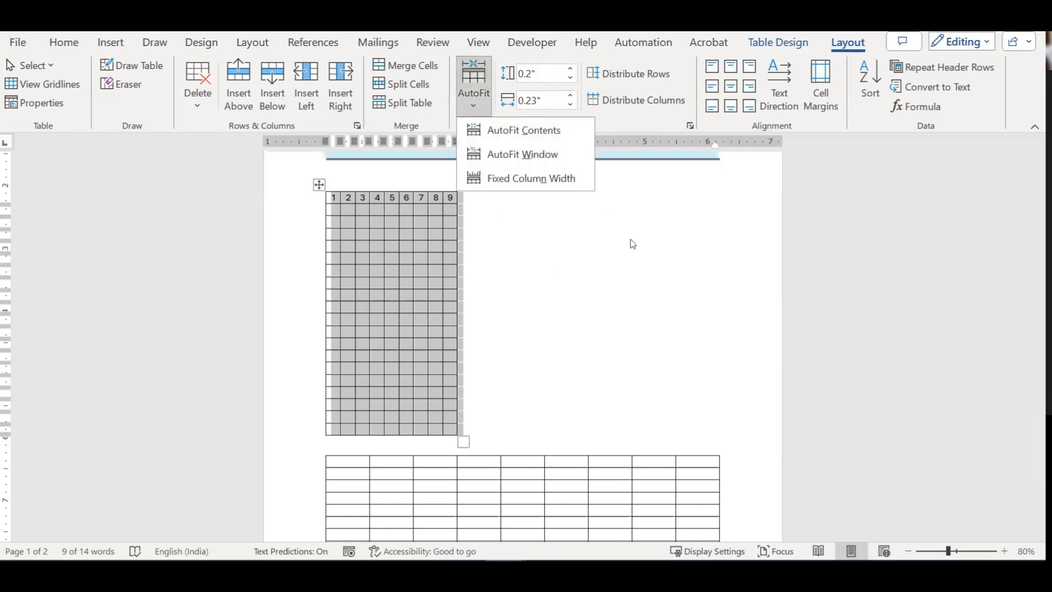
pyautogui.click(524, 154)
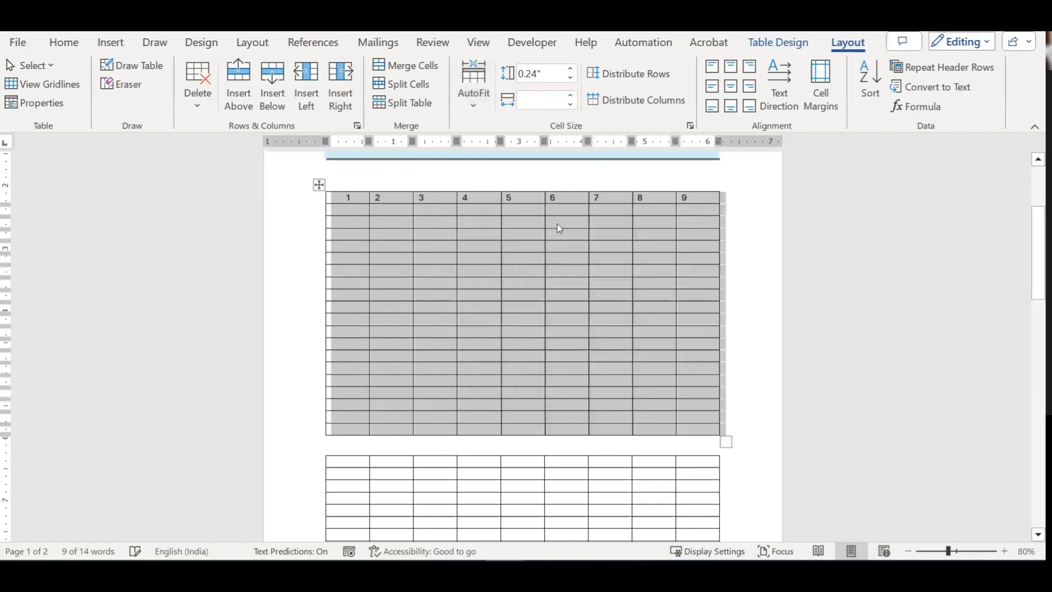
# Step: Set the upper table to Fixed Column Width and place the caret in column 5
pyautogui.click(462, 100)
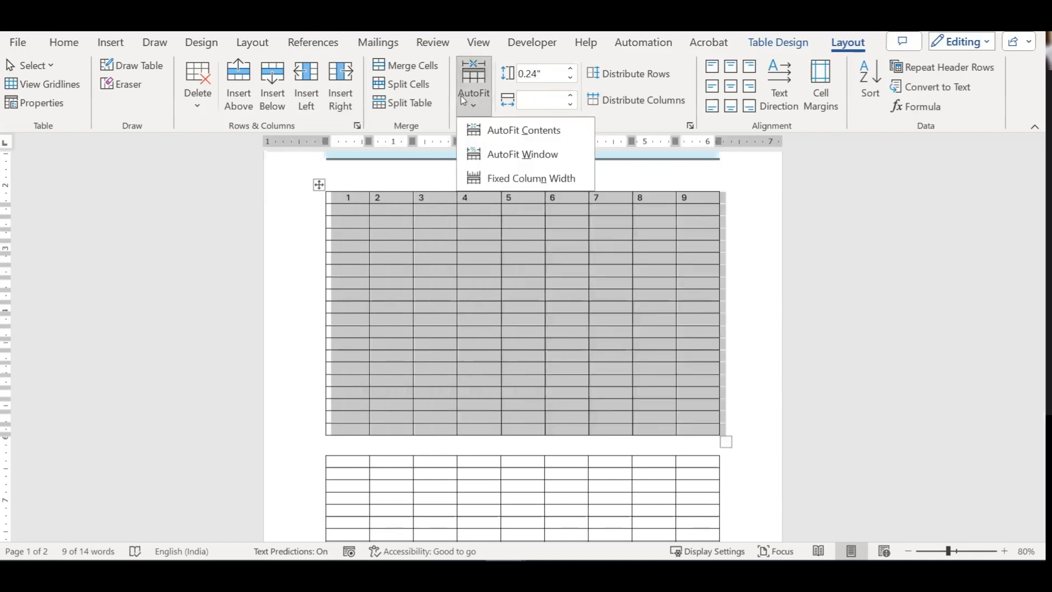
pyautogui.click(564, 179)
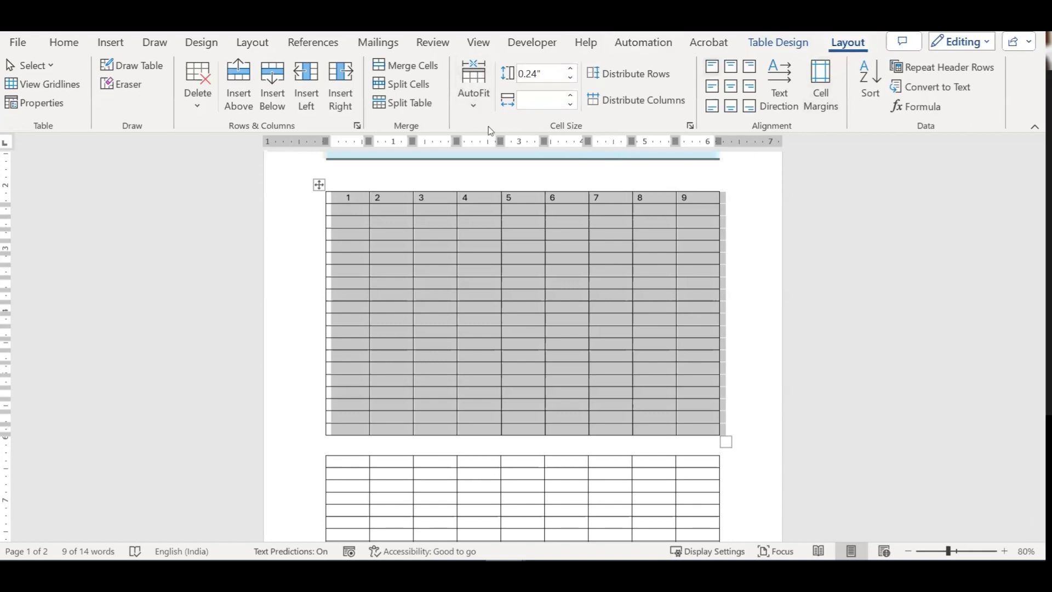
pyautogui.click(478, 107)
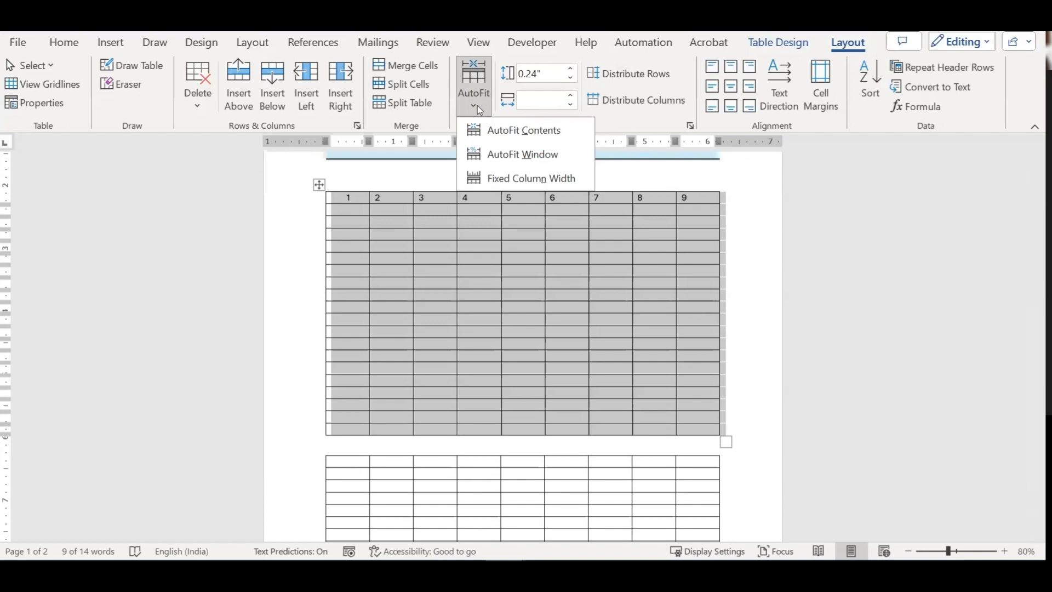
pyautogui.click(535, 179)
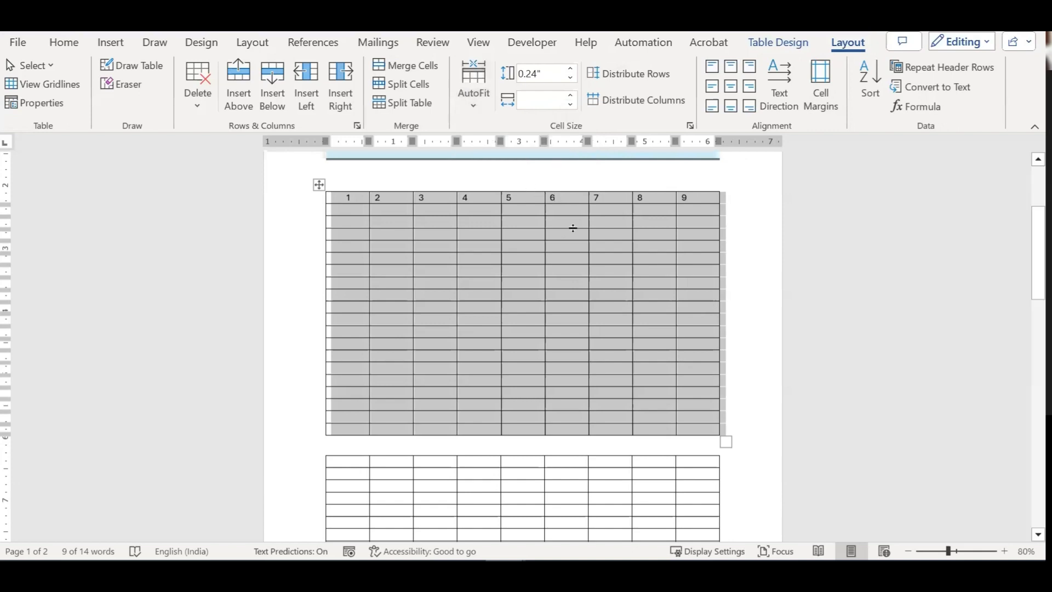
pyautogui.click(514, 208)
pyautogui.moveTo(500, 187)
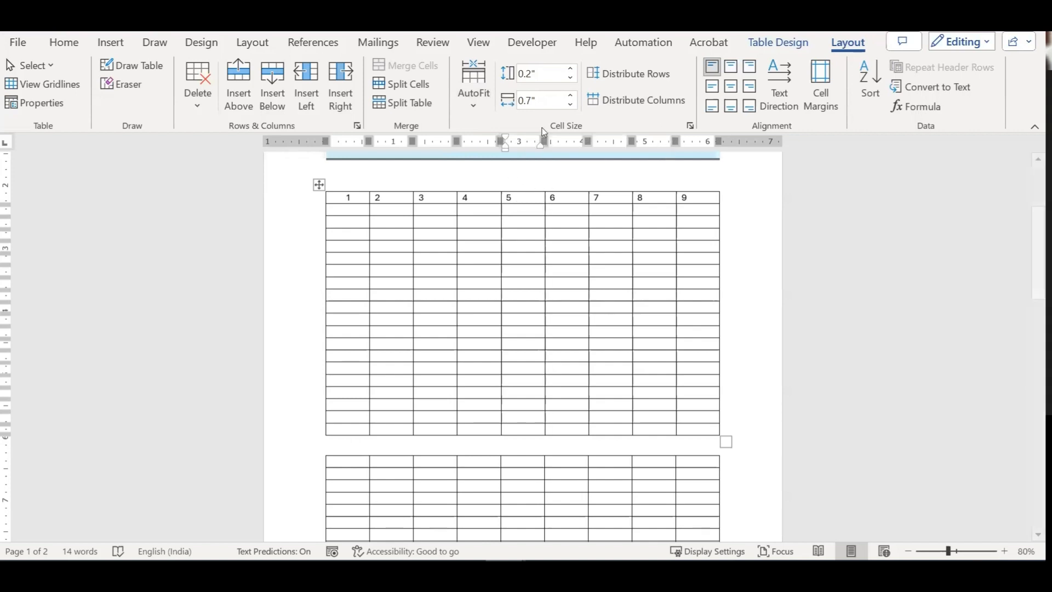
# Step: Narrow column 5, then widen it back to 0.7 inches
pyautogui.click(570, 104)
pyautogui.click(570, 104)
pyautogui.click(570, 104)
pyautogui.click(570, 104)
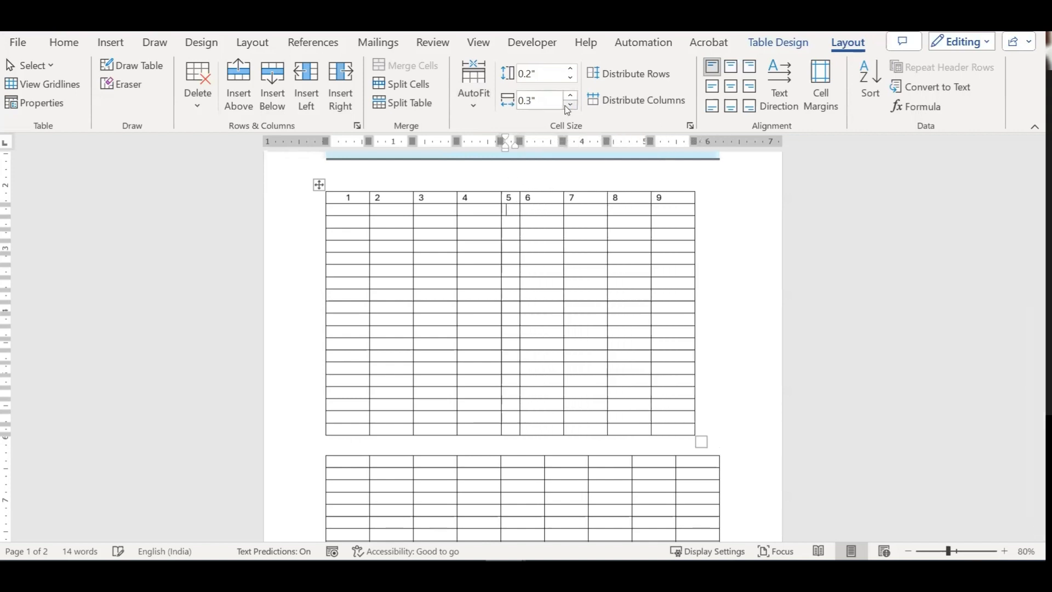
pyautogui.click(570, 95)
pyautogui.click(570, 95)
pyautogui.click(571, 95)
pyautogui.click(570, 95)
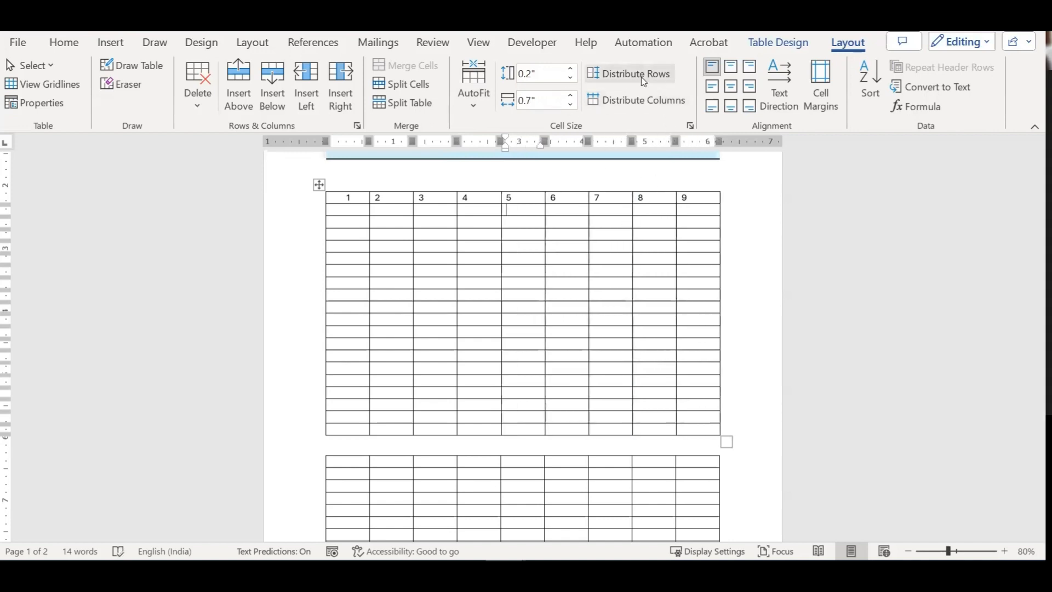
# Step: Drag several rows taller, then distribute all rows to equal height
pyautogui.moveTo(526, 264); pyautogui.dragTo(526, 295)
pyautogui.moveTo(519, 332); pyautogui.dragTo(519, 355)
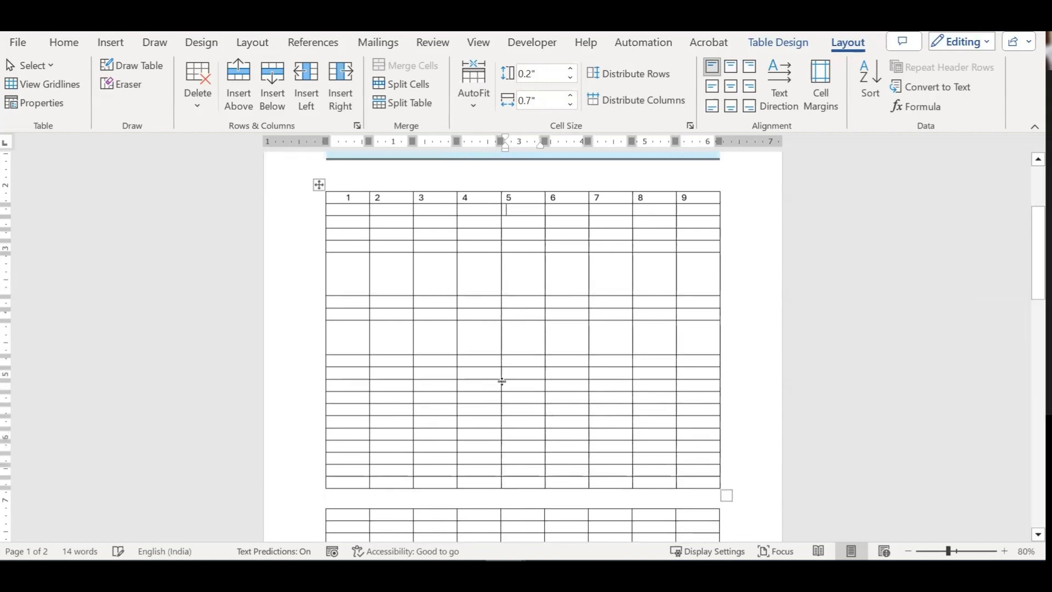
pyautogui.moveTo(515, 379); pyautogui.dragTo(521, 432)
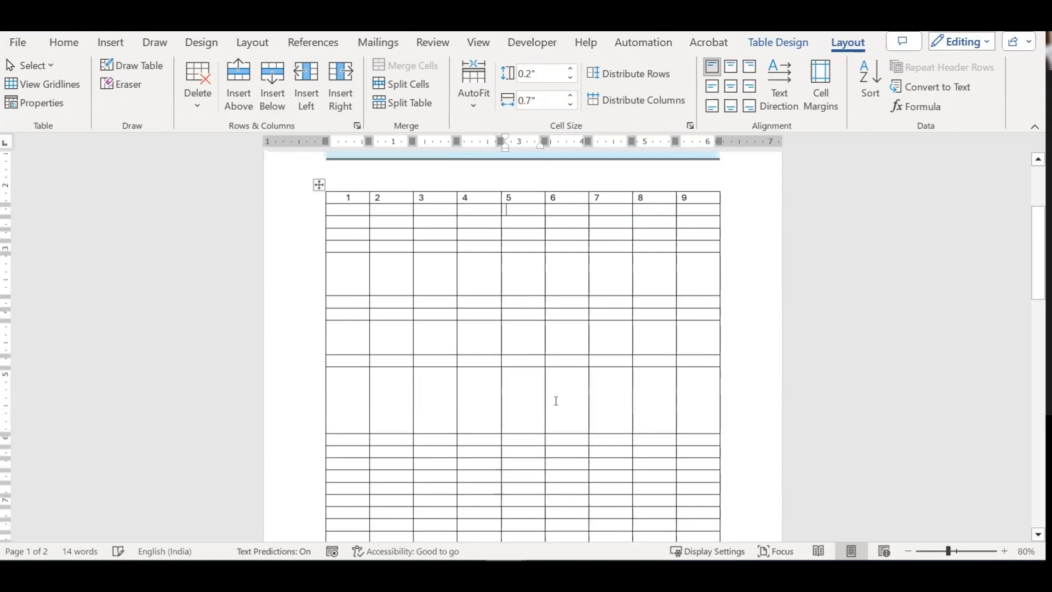
pyautogui.click(319, 187)
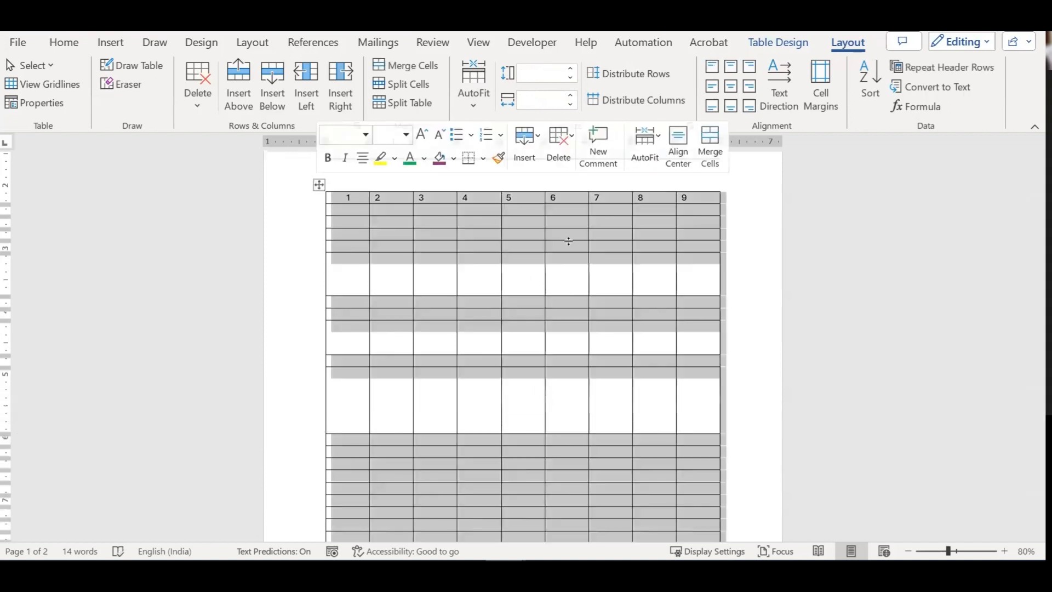
pyautogui.click(616, 74)
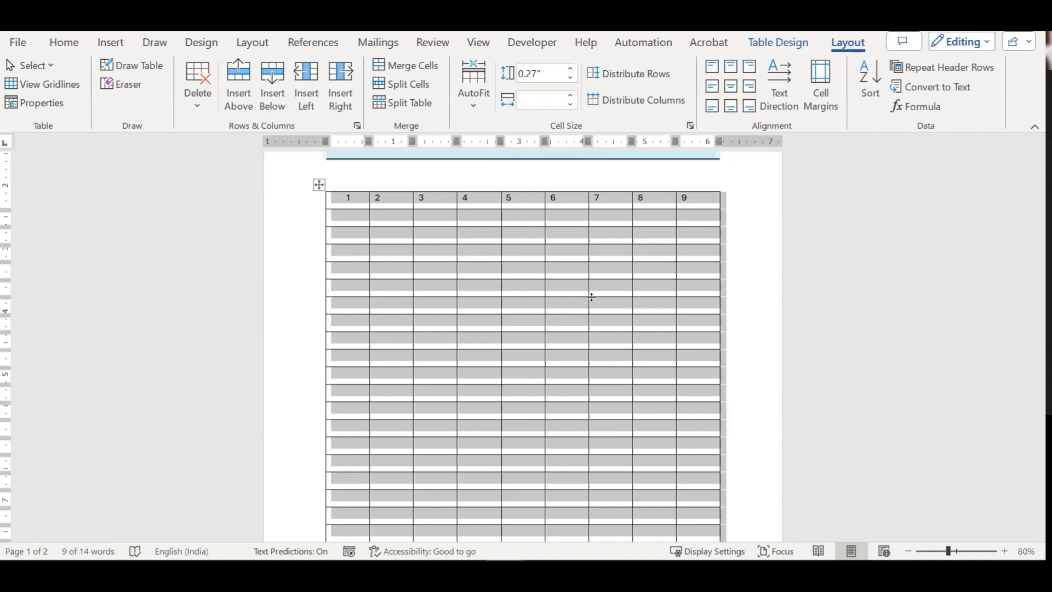
# Step: Drag the column 5/6 and 7/8 borders, then distribute all nine columns evenly
pyautogui.click(541, 289)
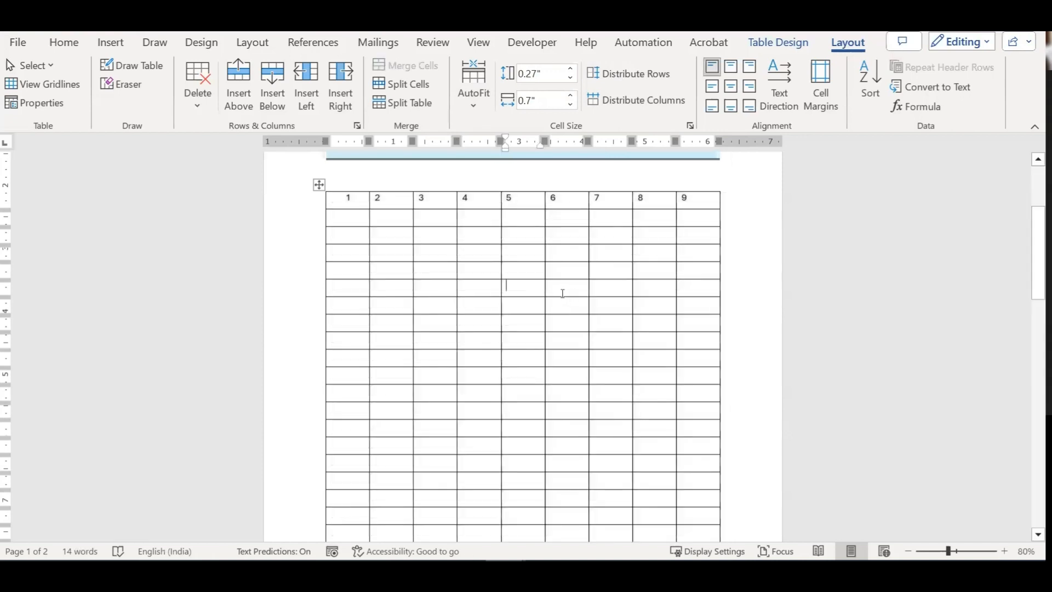
pyautogui.moveTo(542, 292); pyautogui.dragTo(514, 295)
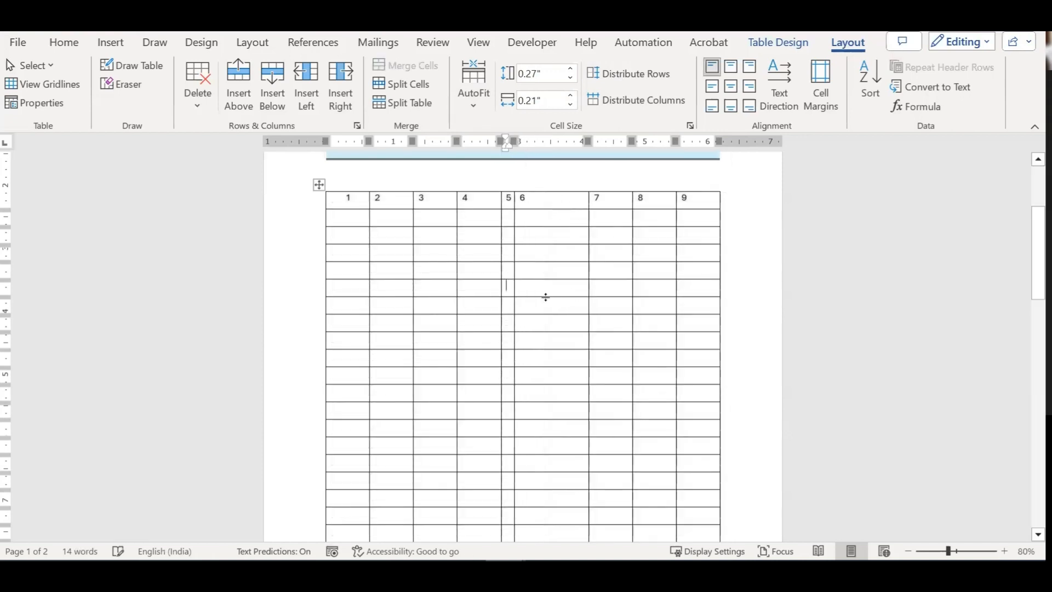
pyautogui.click(633, 290)
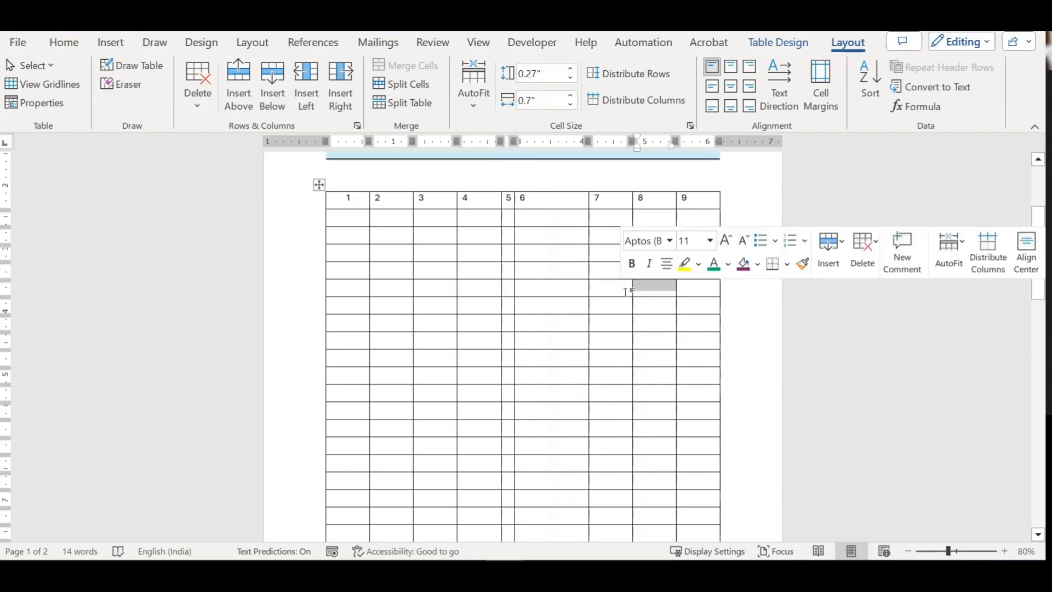
pyautogui.click(626, 292)
pyautogui.moveTo(632, 290); pyautogui.dragTo(600, 299)
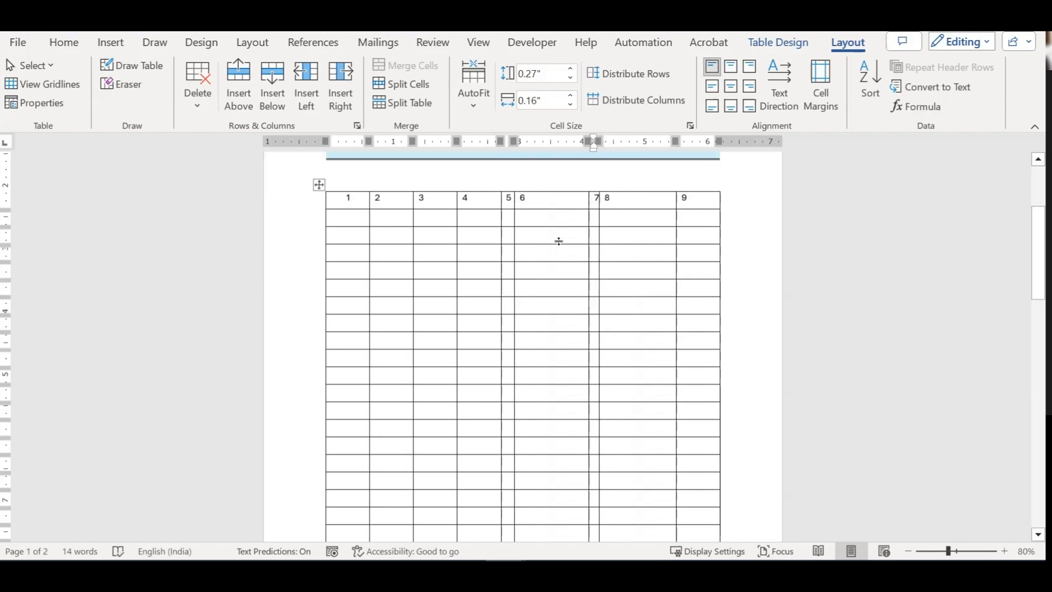
pyautogui.click(318, 184)
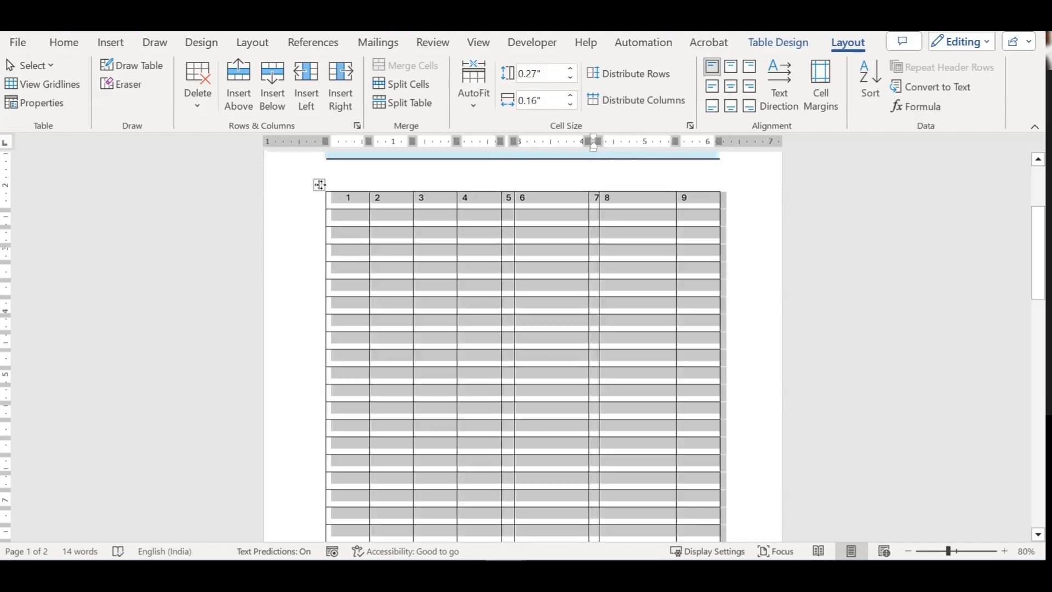
pyautogui.click(629, 102)
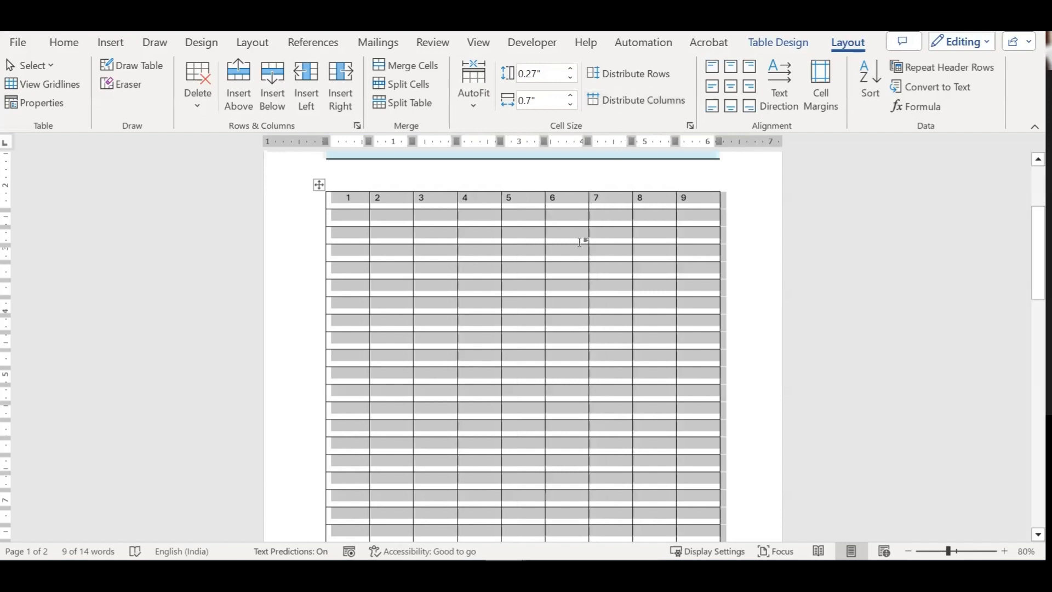
# Step: Centre header cell 5, rotate its text vertical, and replace 5 with 'January'
pyautogui.click(529, 201)
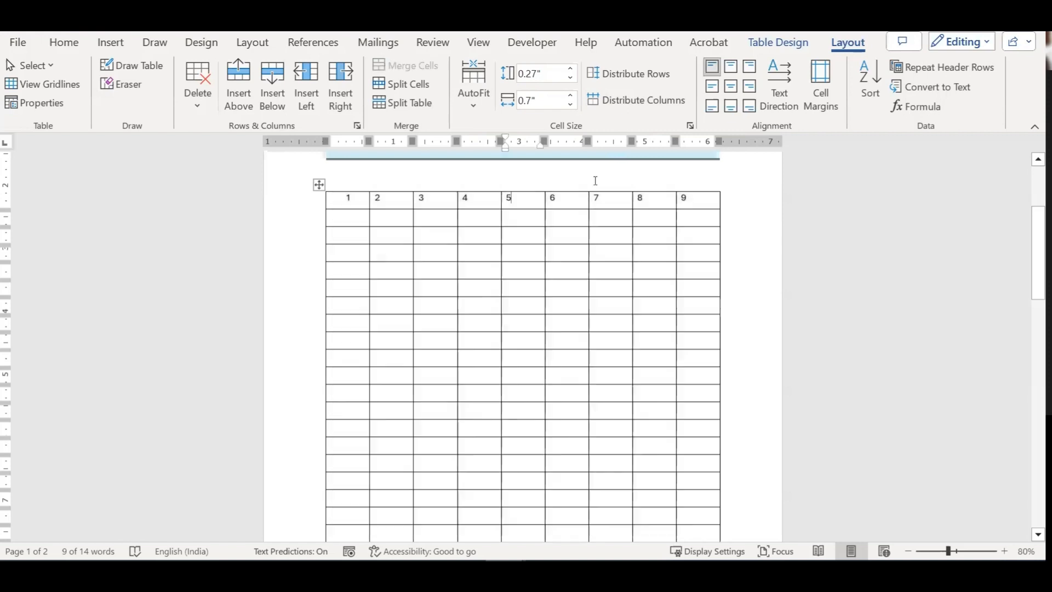
pyautogui.click(730, 86)
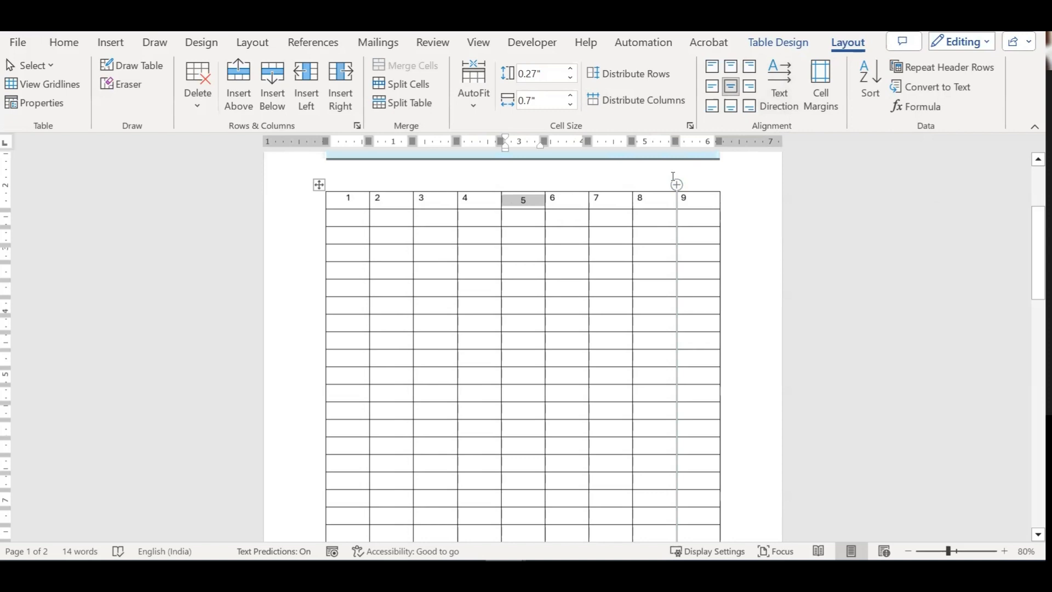
pyautogui.click(783, 79)
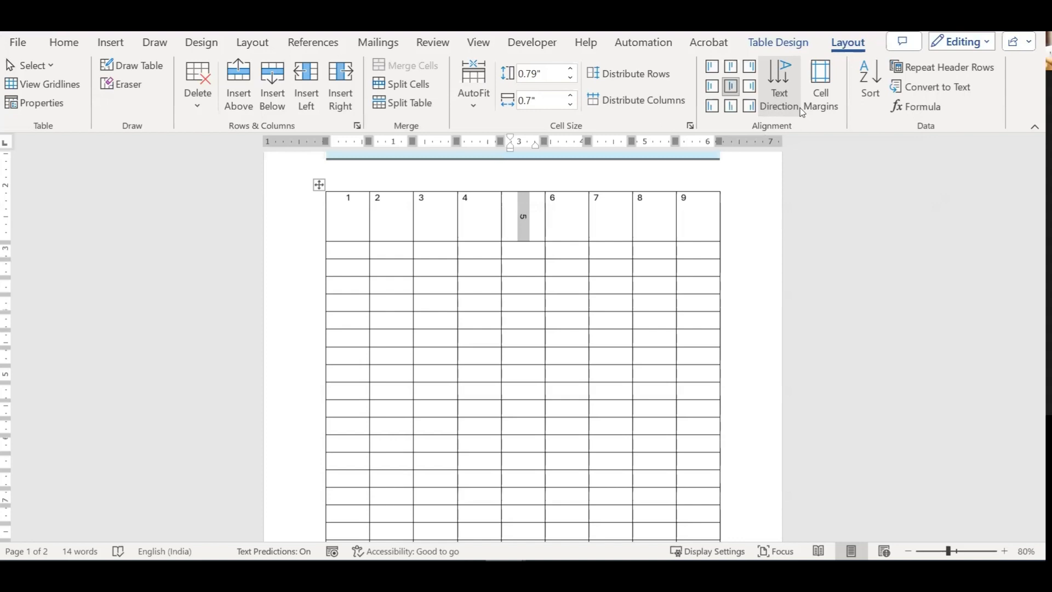
pyautogui.press('BackSpace')
pyautogui.write('January')
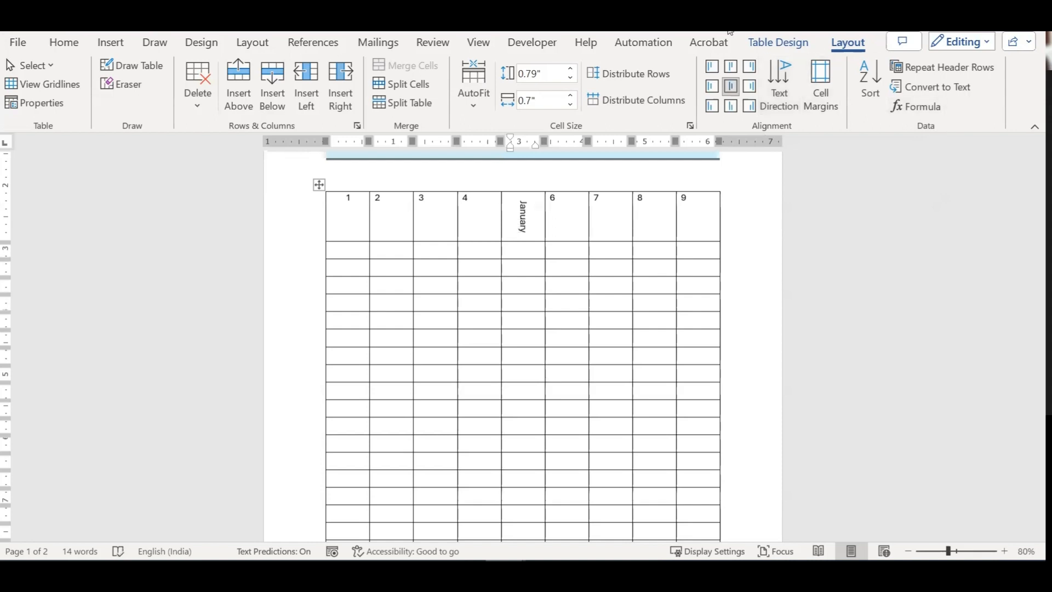
# Step: Open the Cell Margins options and close them without changes
pyautogui.click(824, 88)
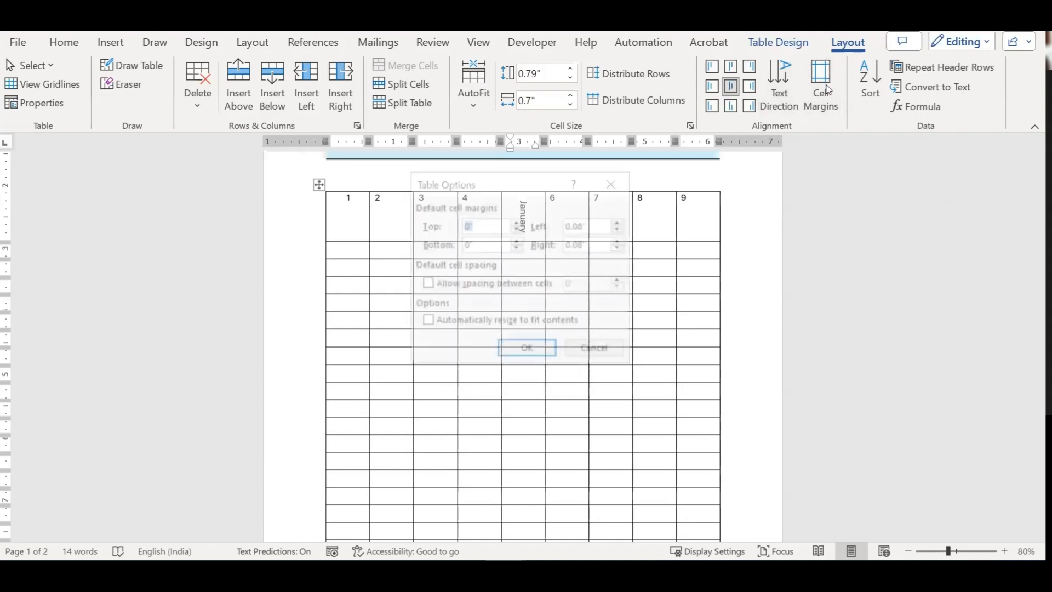
pyautogui.moveTo(486, 174); pyautogui.dragTo(747, 228)
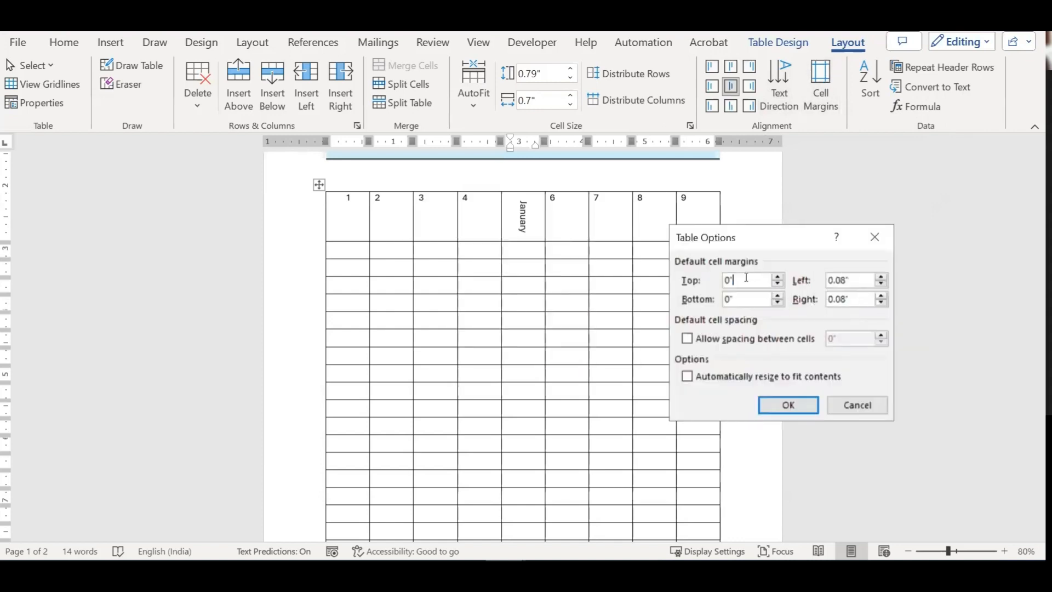
pyautogui.press('Tab')
pyautogui.click(857, 404)
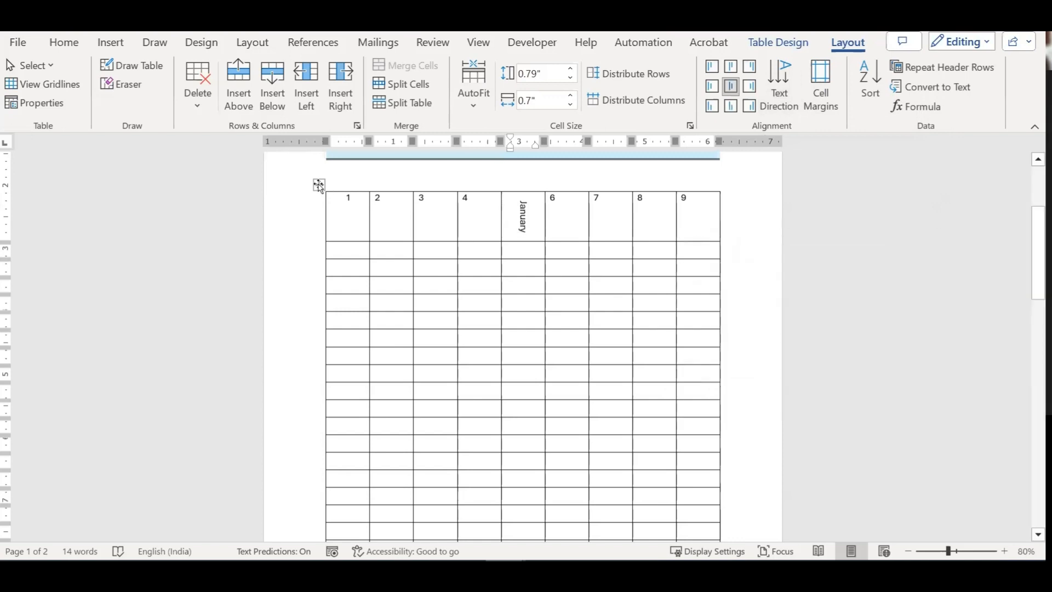
# Step: Give the whole table 0.05" top and bottom margins, 0.01" cell spacing and automatic resizing
pyautogui.click(319, 184)
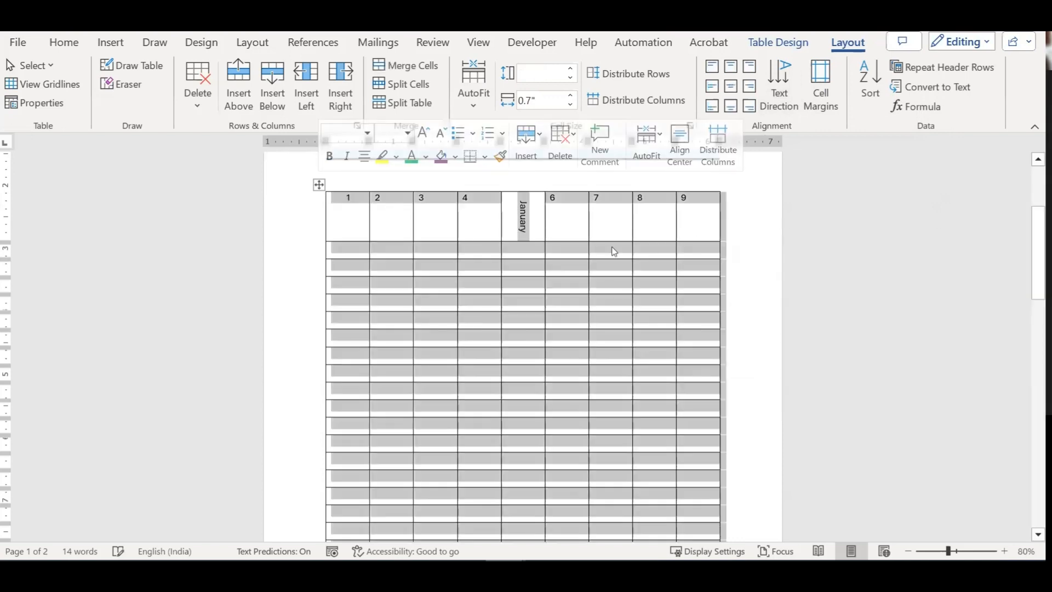
pyautogui.click(820, 85)
pyautogui.click(778, 278)
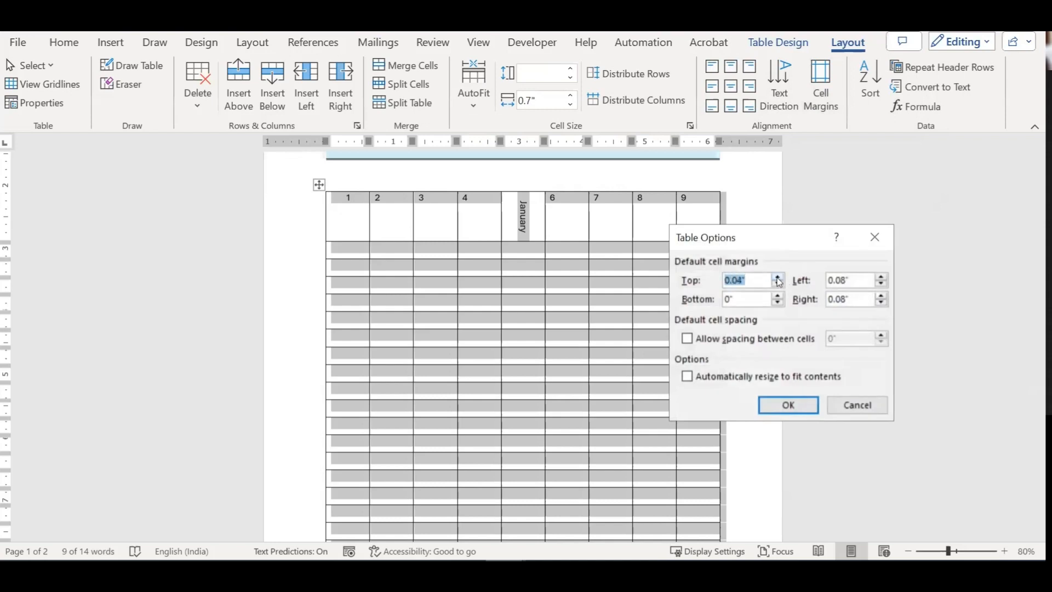
pyautogui.click(778, 279)
pyautogui.click(779, 295)
pyautogui.click(778, 295)
pyautogui.click(779, 296)
pyautogui.click(778, 296)
pyautogui.click(779, 296)
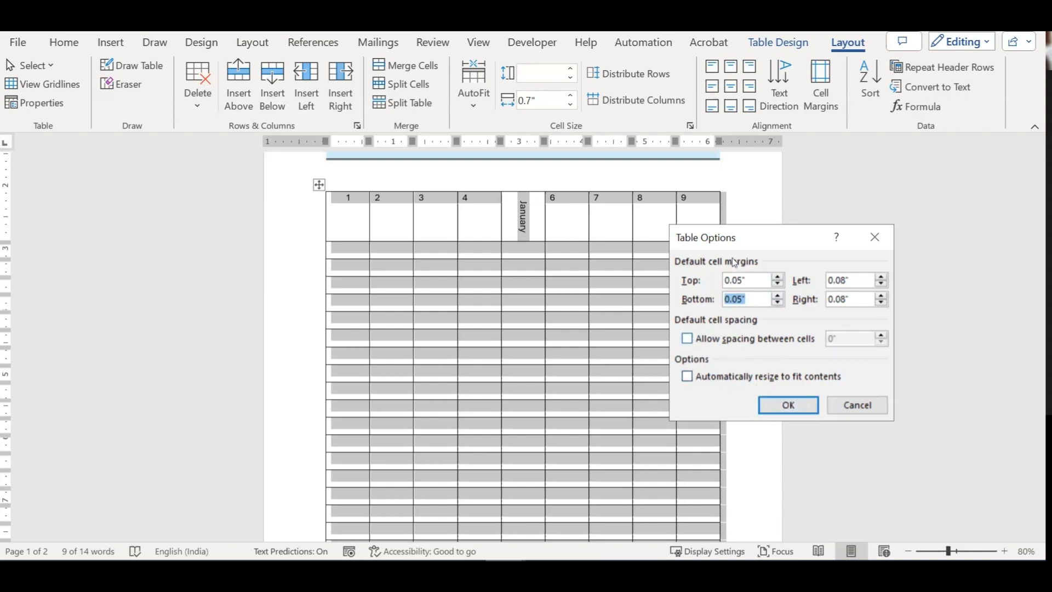
pyautogui.moveTo(738, 234); pyautogui.dragTo(777, 229)
pyautogui.click(726, 336)
pyautogui.click(745, 370)
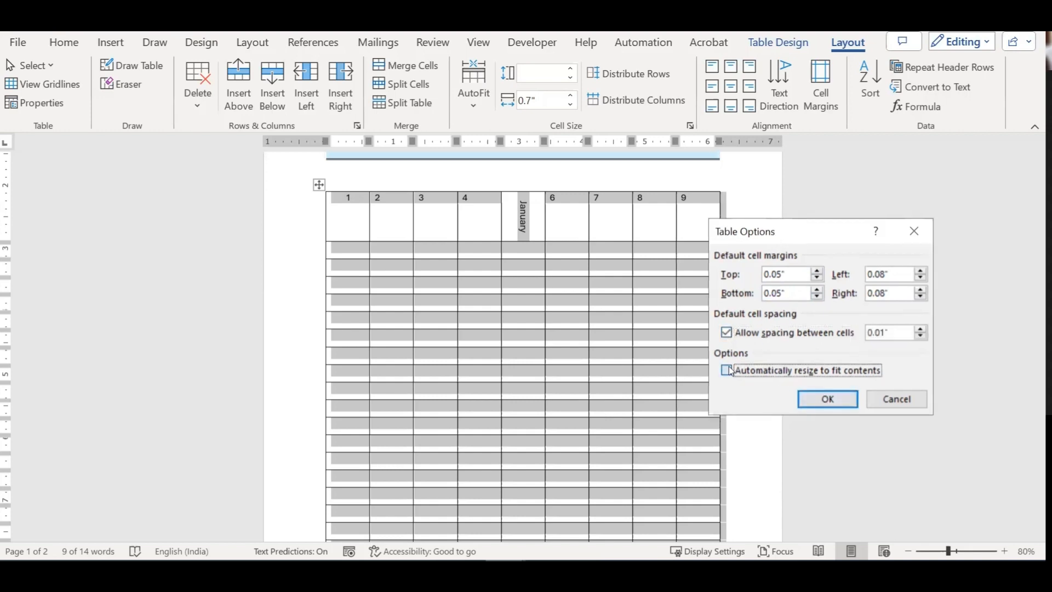
pyautogui.click(827, 399)
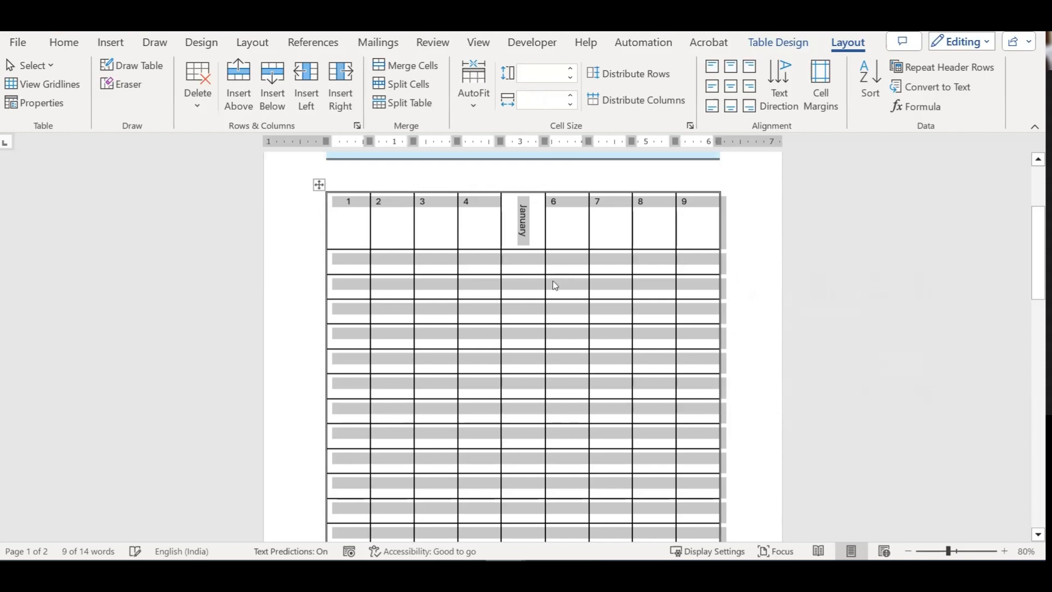
pyautogui.click(577, 294)
pyautogui.keyDown('ctrl'); pyautogui.scroll(16, 436, 267); pyautogui.keyUp('ctrl')
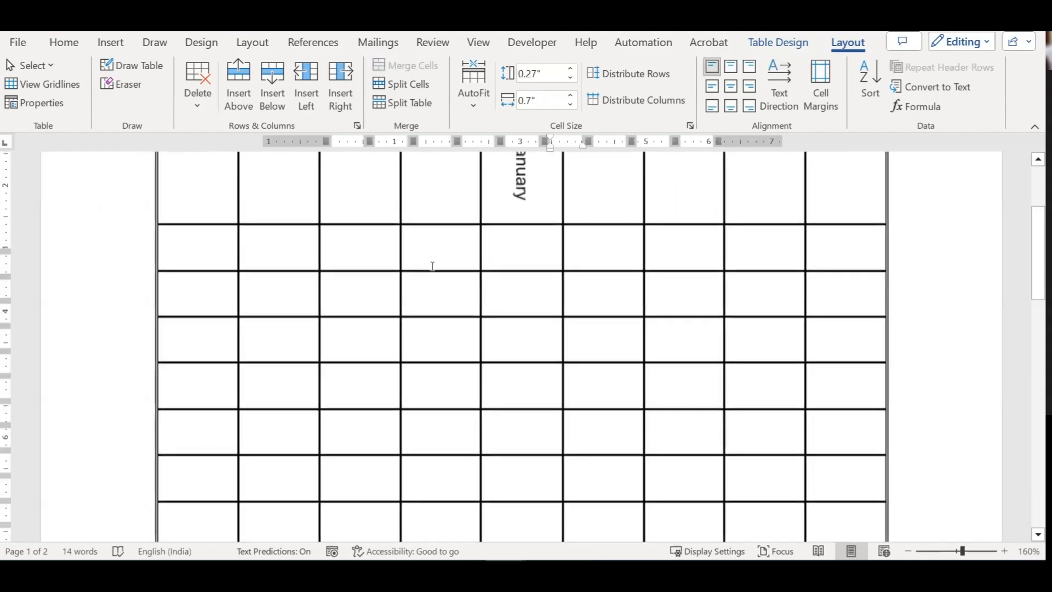
pyautogui.keyDown('ctrl'); pyautogui.scroll(18, 432, 266); pyautogui.keyUp('ctrl')
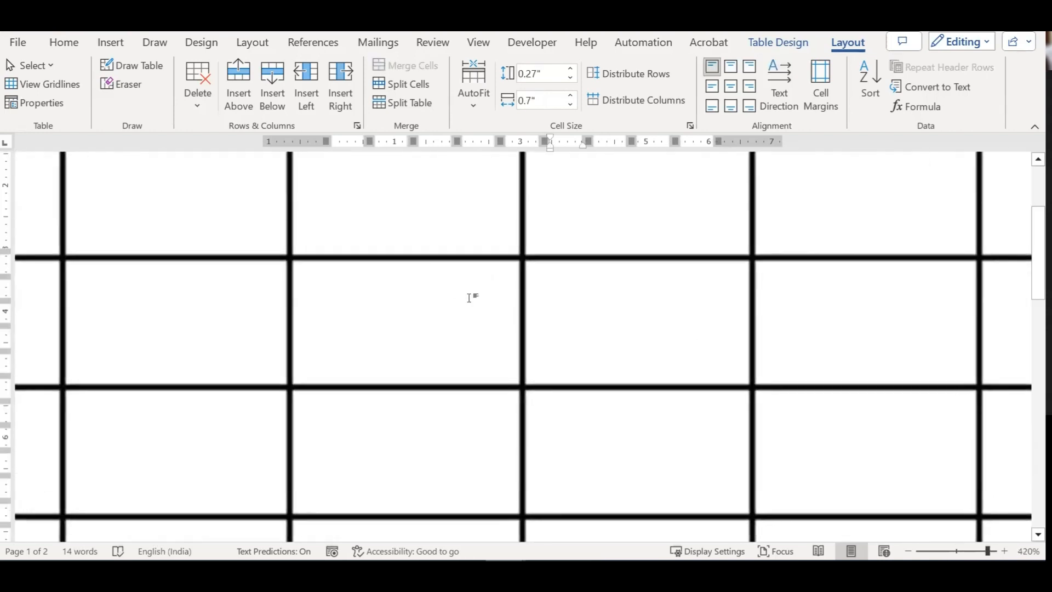
pyautogui.keyDown('ctrl'); pyautogui.scroll(8, 570, 294); pyautogui.keyUp('ctrl')
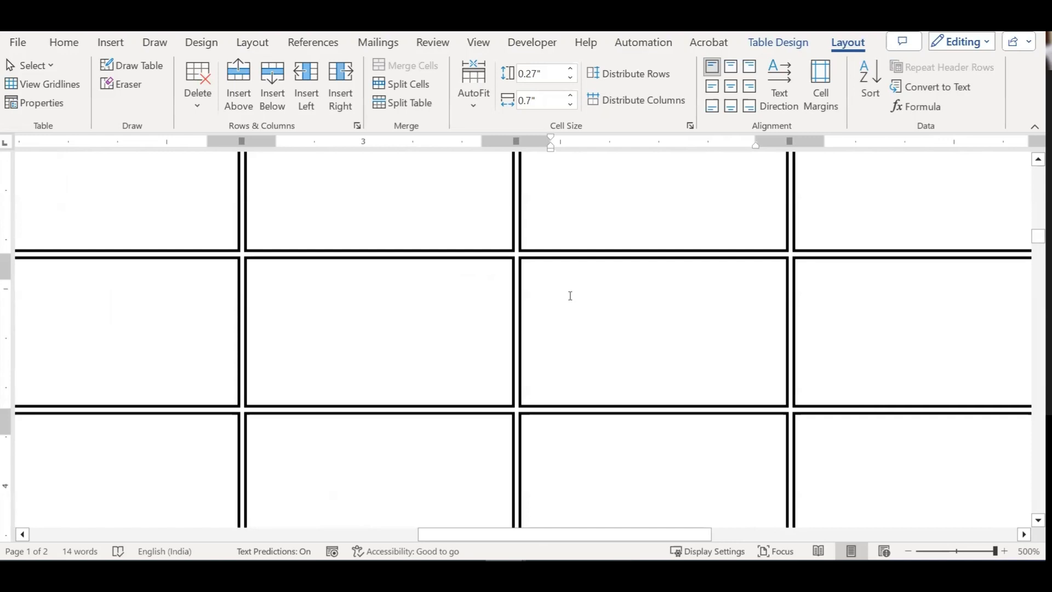
pyautogui.keyDown('ctrl'); pyautogui.scroll(-19, 570, 295); pyautogui.keyUp('ctrl')
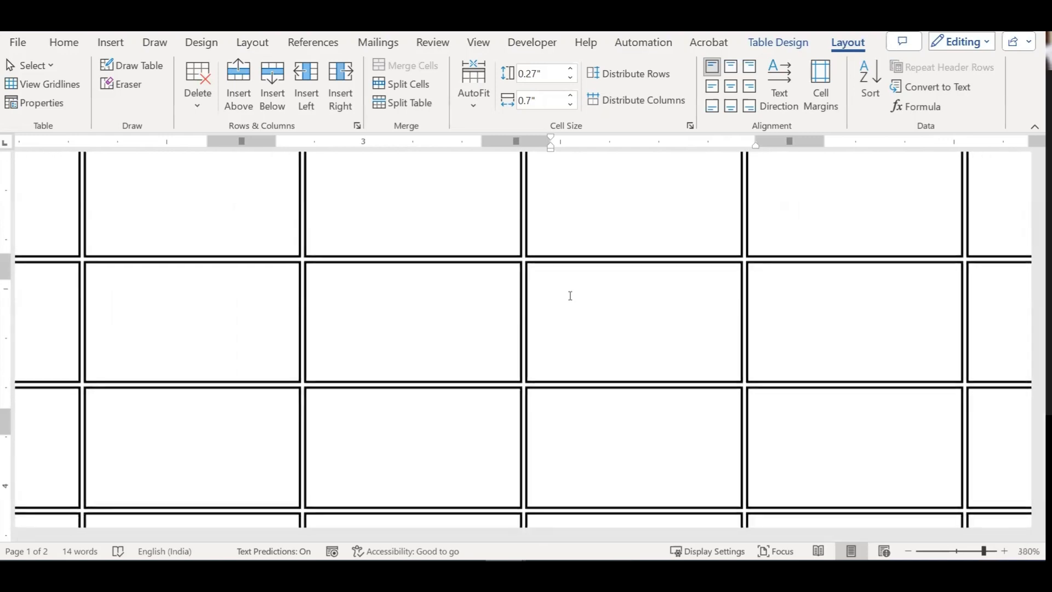
pyautogui.keyDown('ctrl'); pyautogui.scroll(-14, 570, 295); pyautogui.keyUp('ctrl')
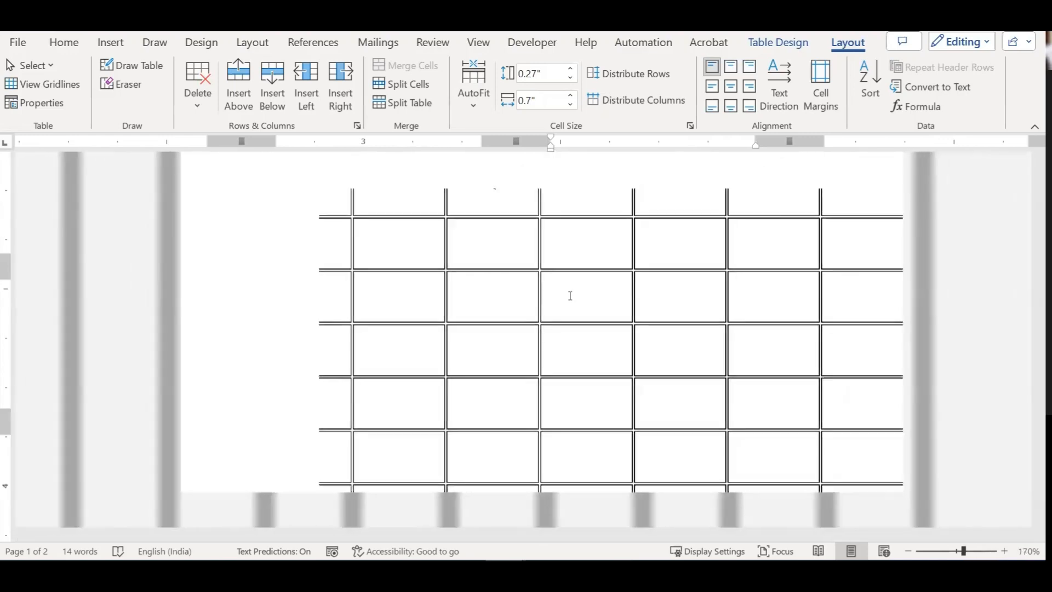
pyautogui.scroll(4, 570, 295)
pyautogui.scroll(-5, 570, 295)
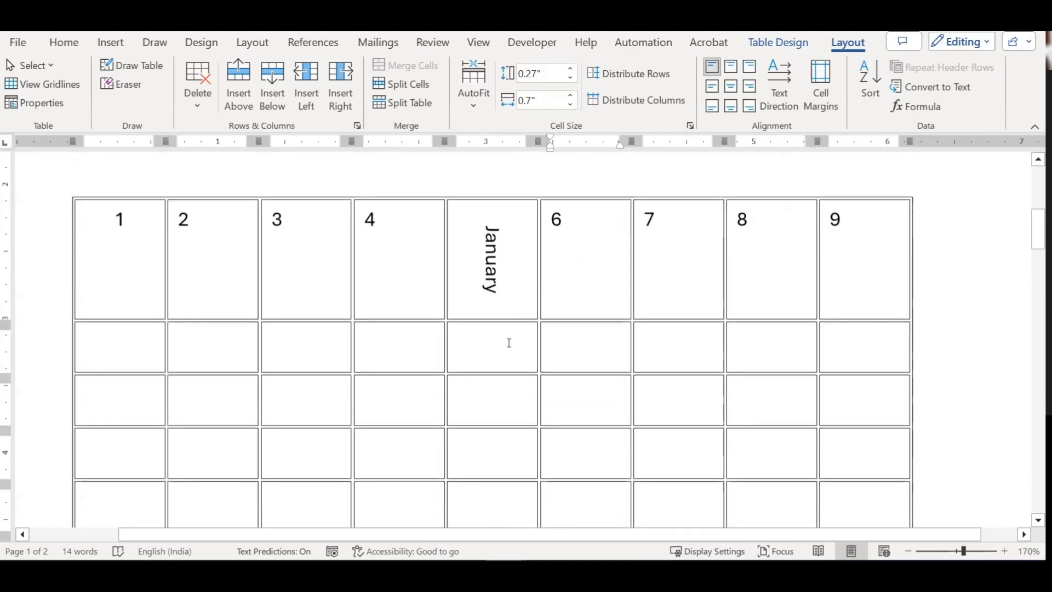
pyautogui.click(212, 228)
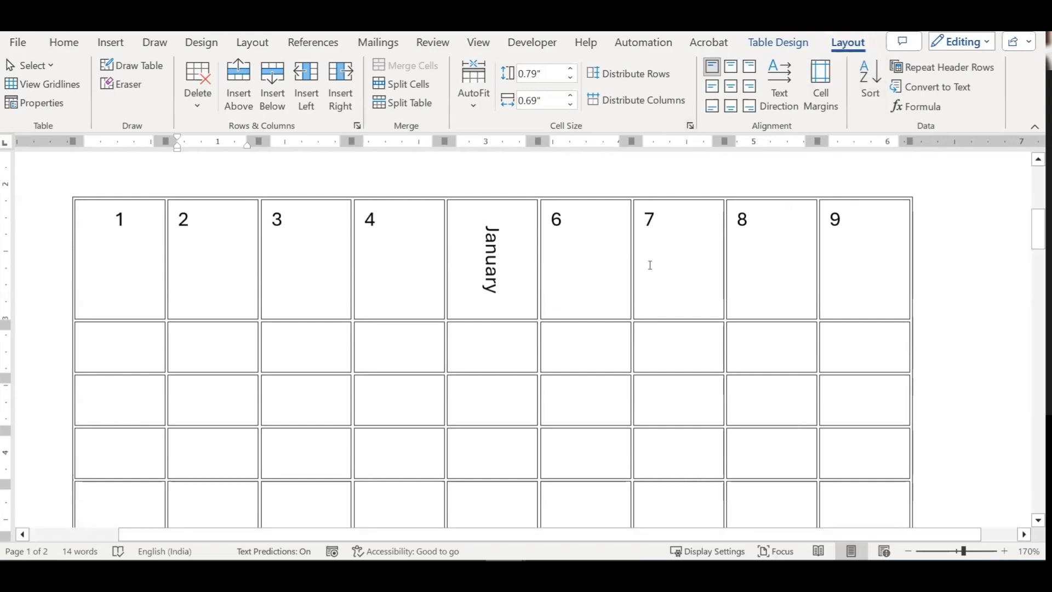
pyautogui.scroll(-5, 606, 261)
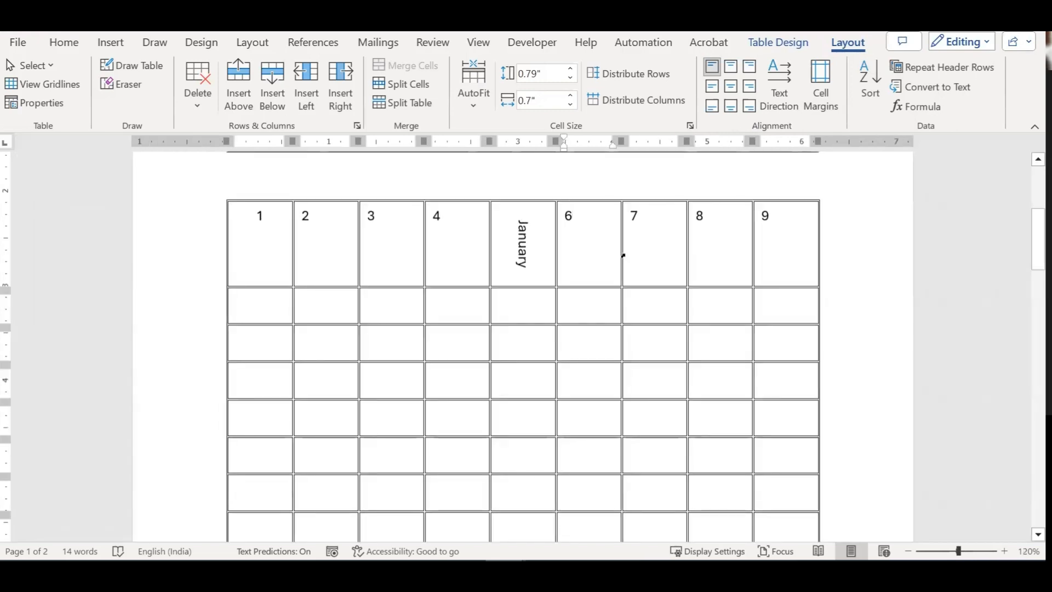
pyautogui.click(372, 220)
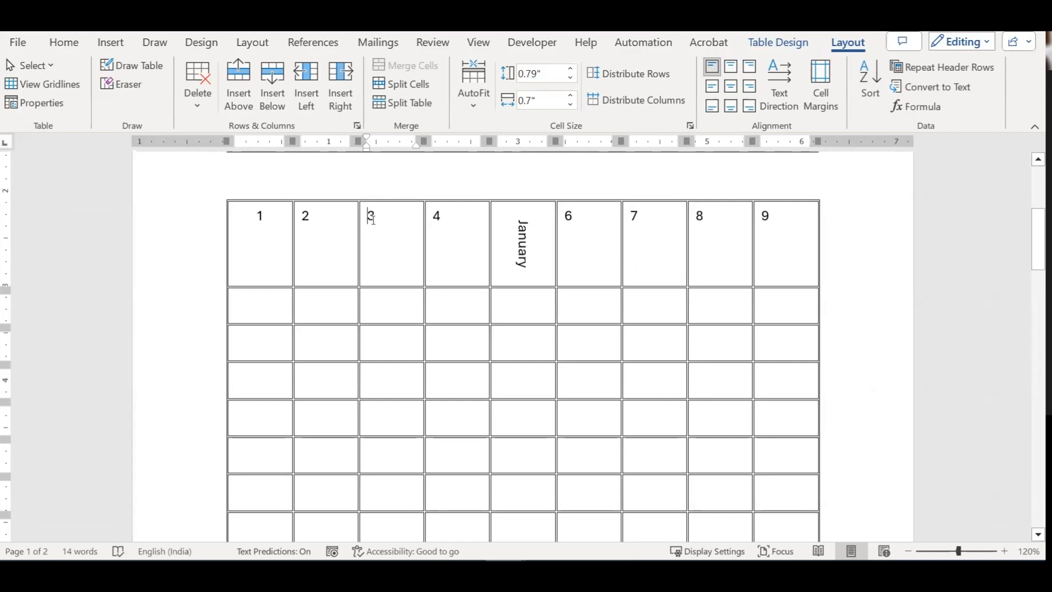
pyautogui.click(261, 216)
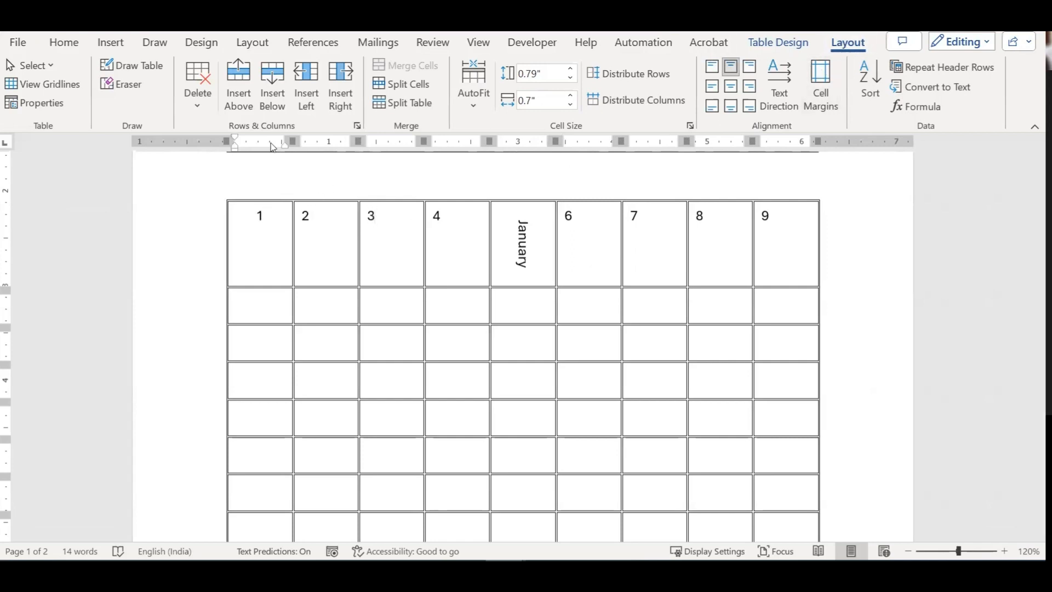
pyautogui.click(50, 66)
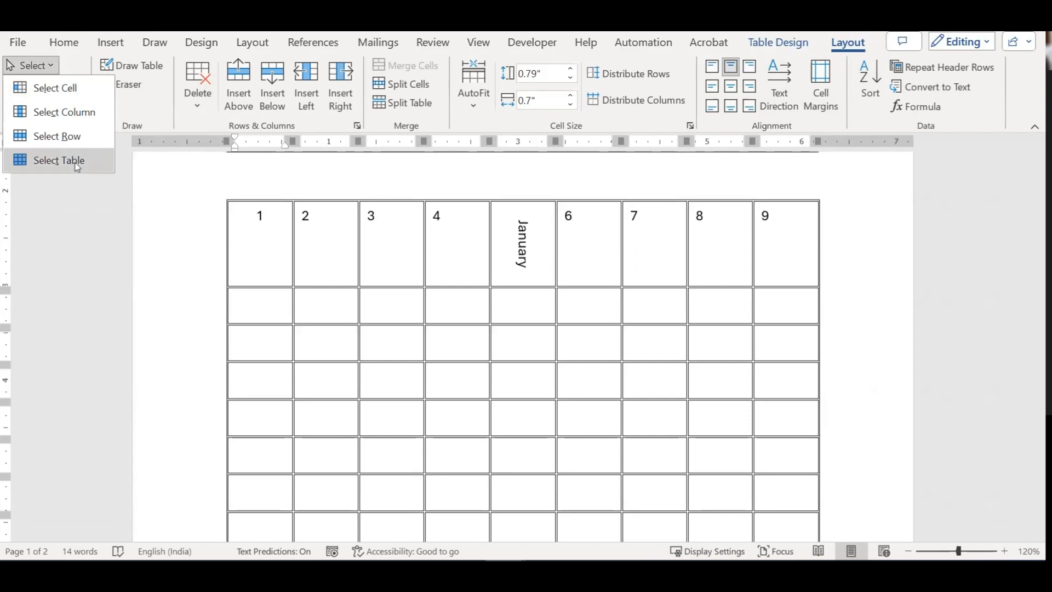
pyautogui.click(78, 166)
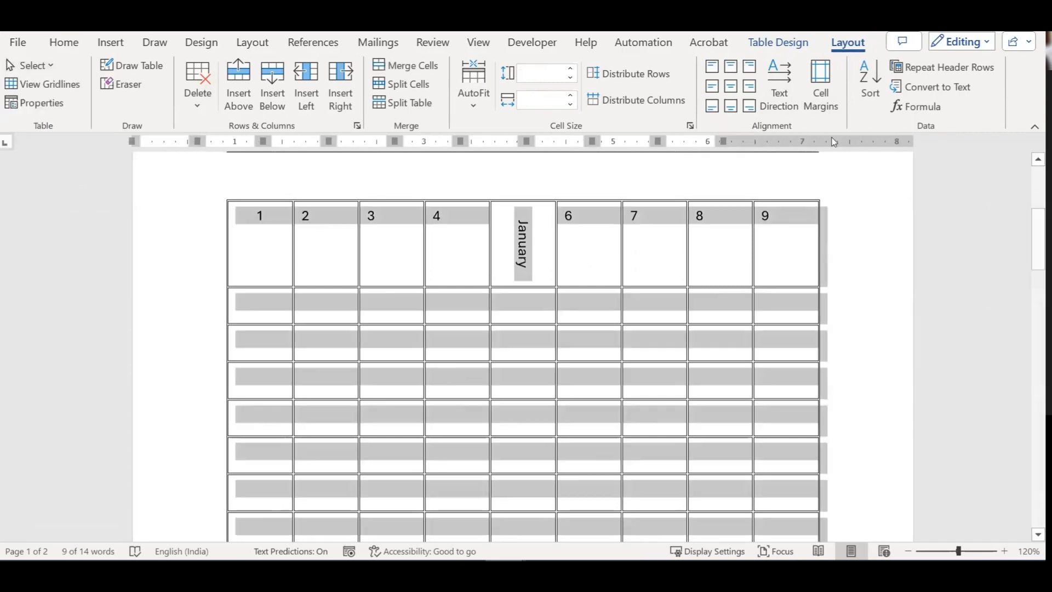
pyautogui.click(820, 82)
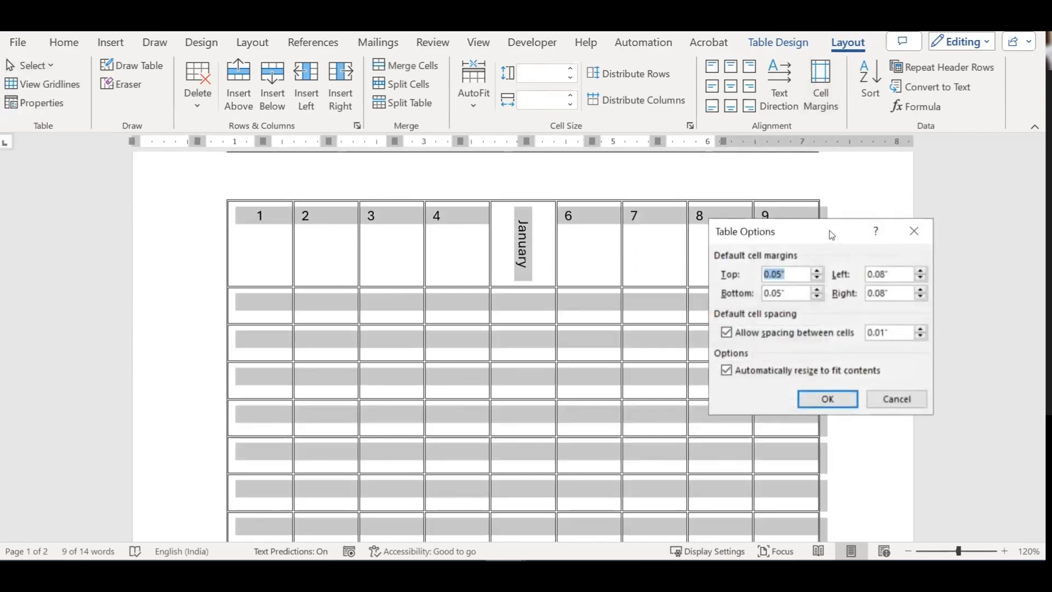
pyautogui.moveTo(832, 234); pyautogui.dragTo(932, 197)
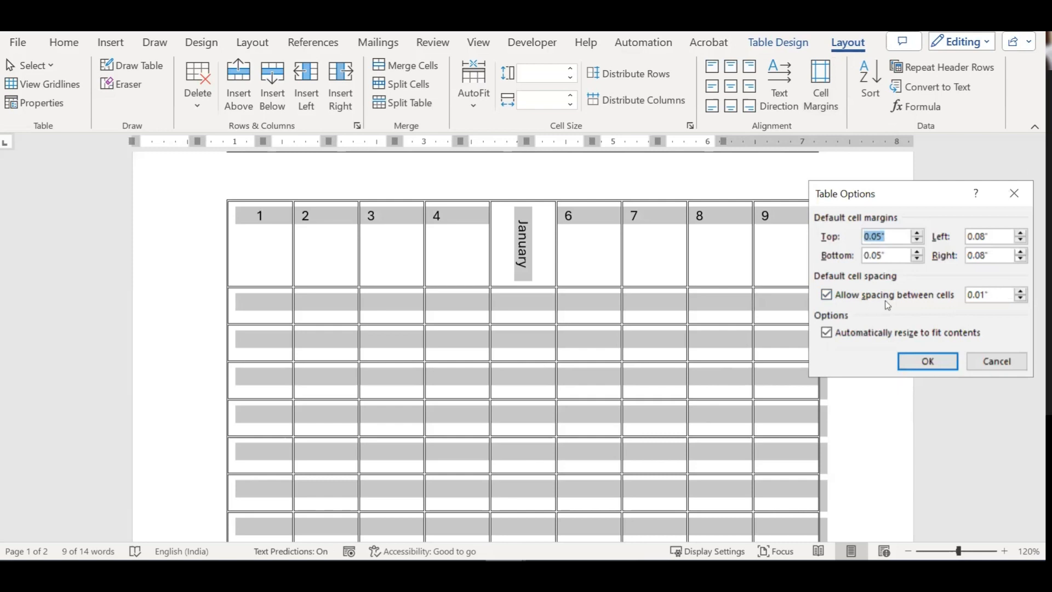
pyautogui.click(1021, 292)
pyautogui.click(1021, 292)
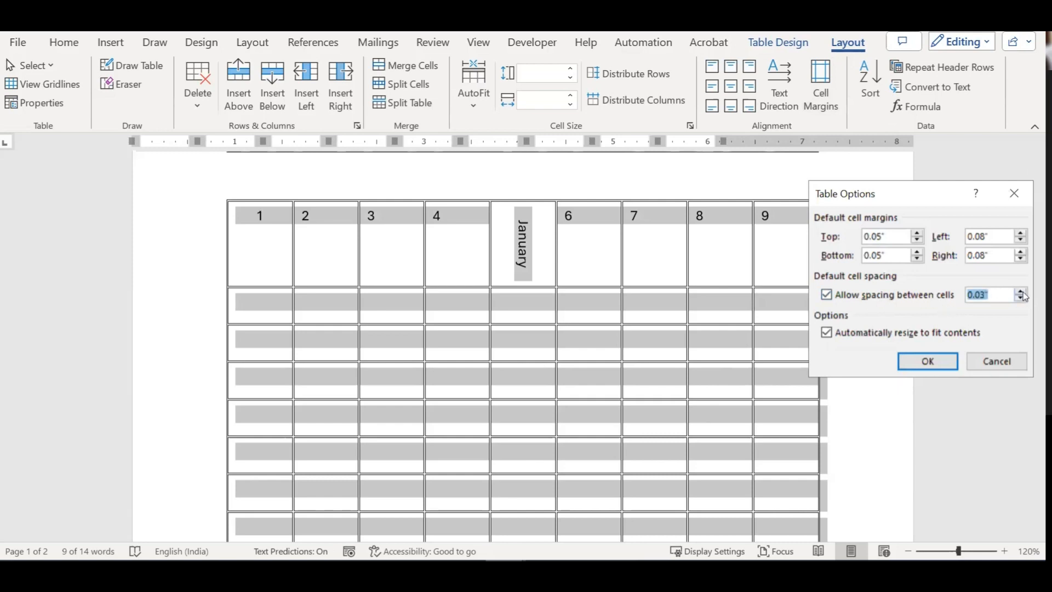
pyautogui.click(929, 361)
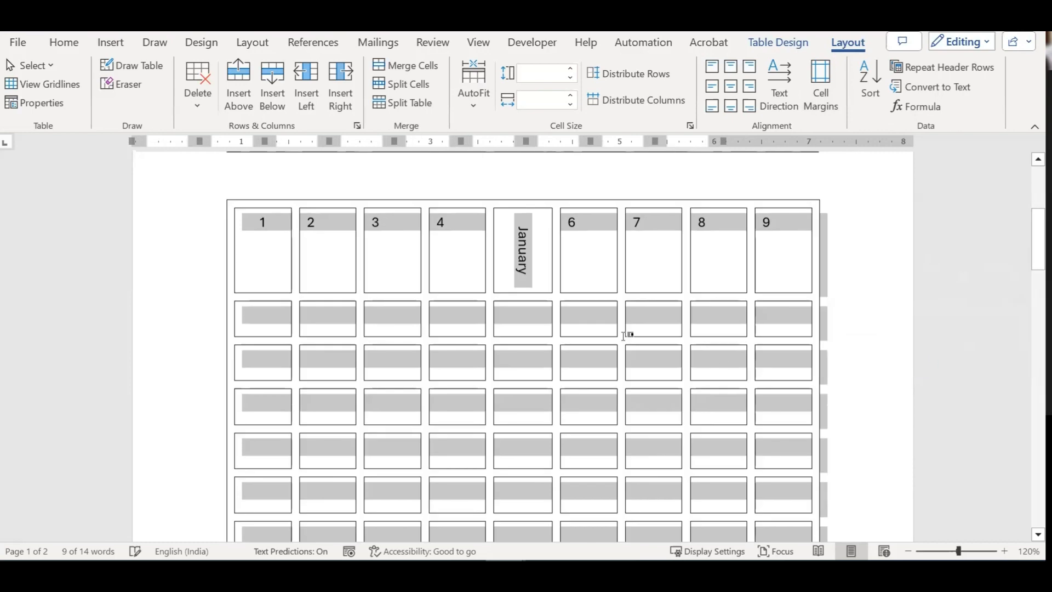
pyautogui.click(583, 252)
pyautogui.scroll(-1, 369, 213)
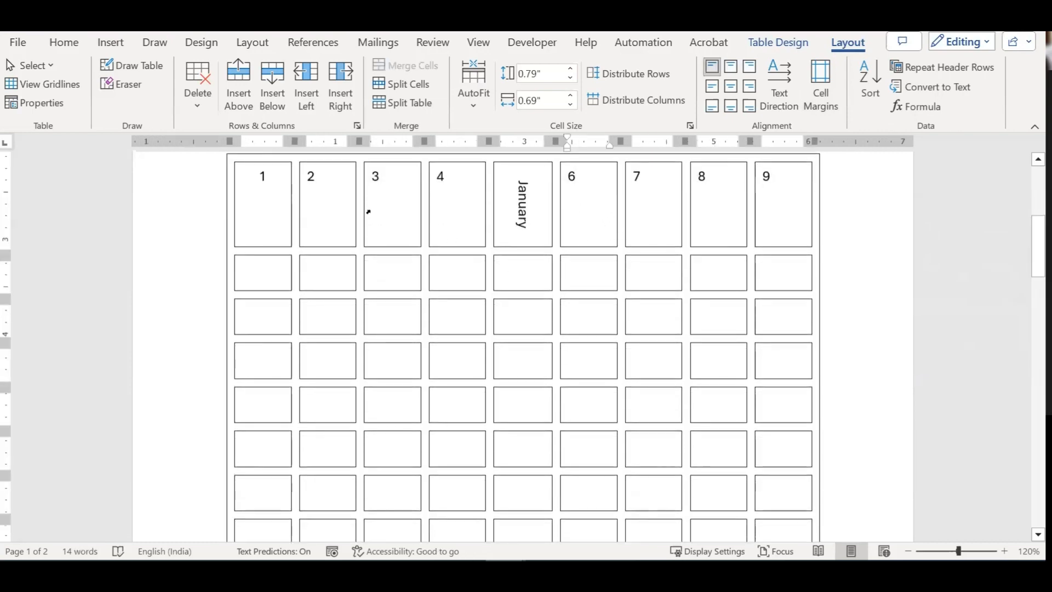
pyautogui.scroll(2, 377, 211)
pyautogui.click(329, 270)
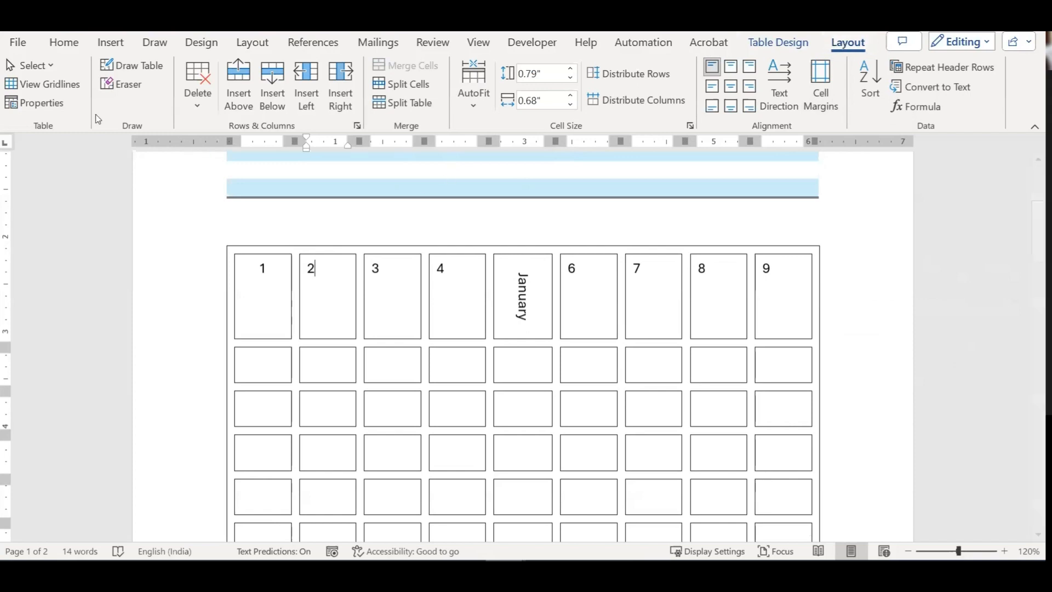
pyautogui.click(30, 65)
pyautogui.click(81, 163)
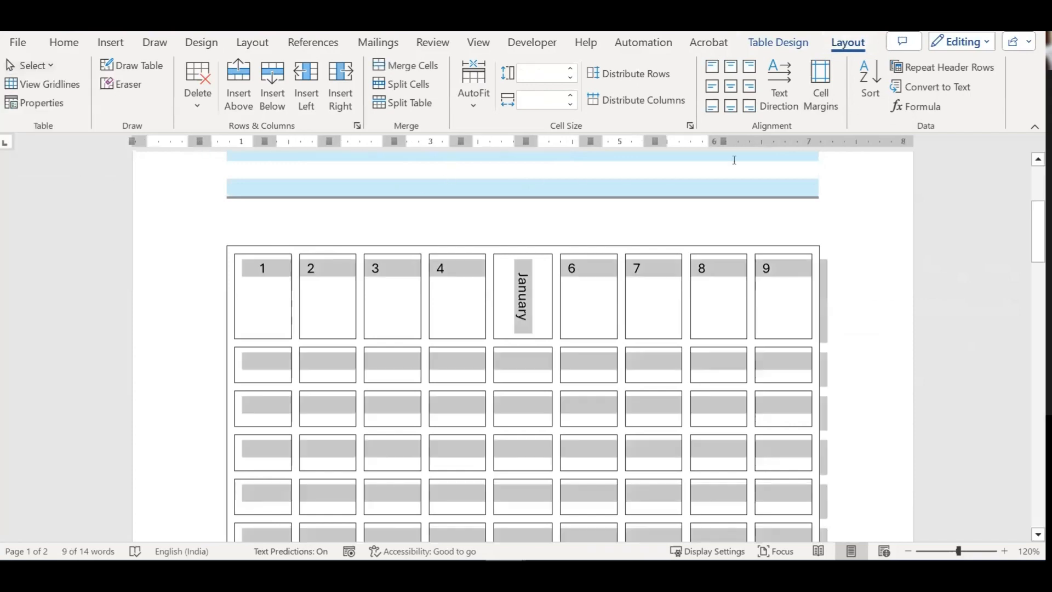
pyautogui.click(821, 82)
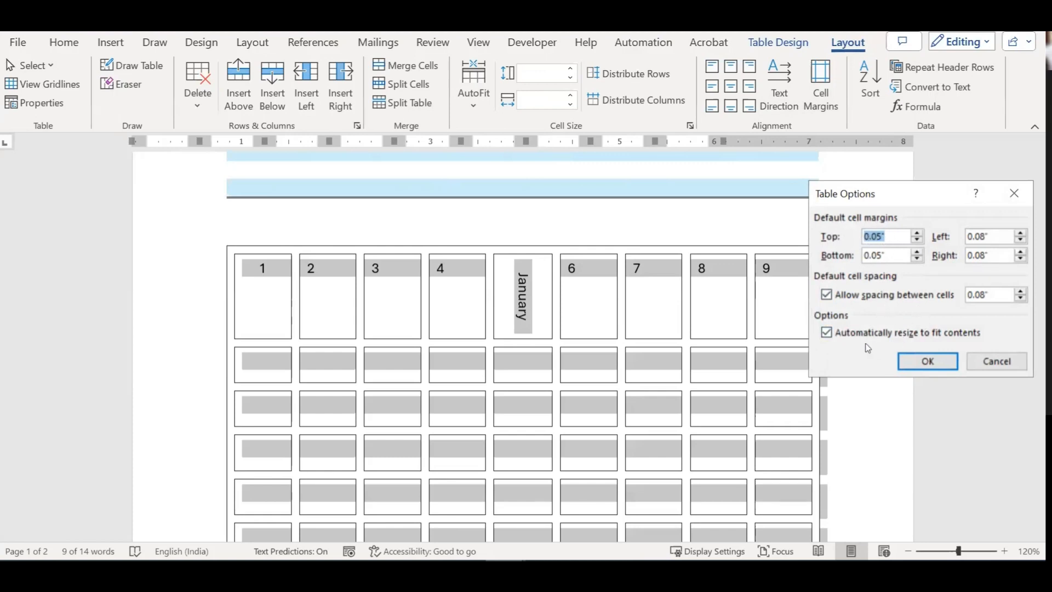
pyautogui.click(927, 361)
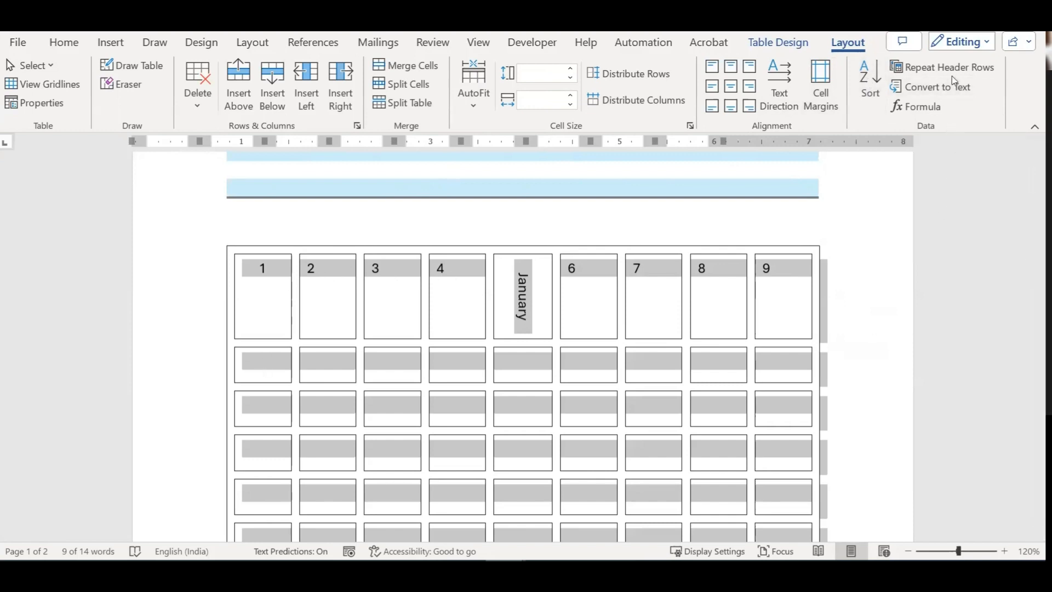
# Step: Toggle Repeat Header Rows on the grid table and scroll the pages to check the result
pyautogui.scroll(-5, 641, 340)
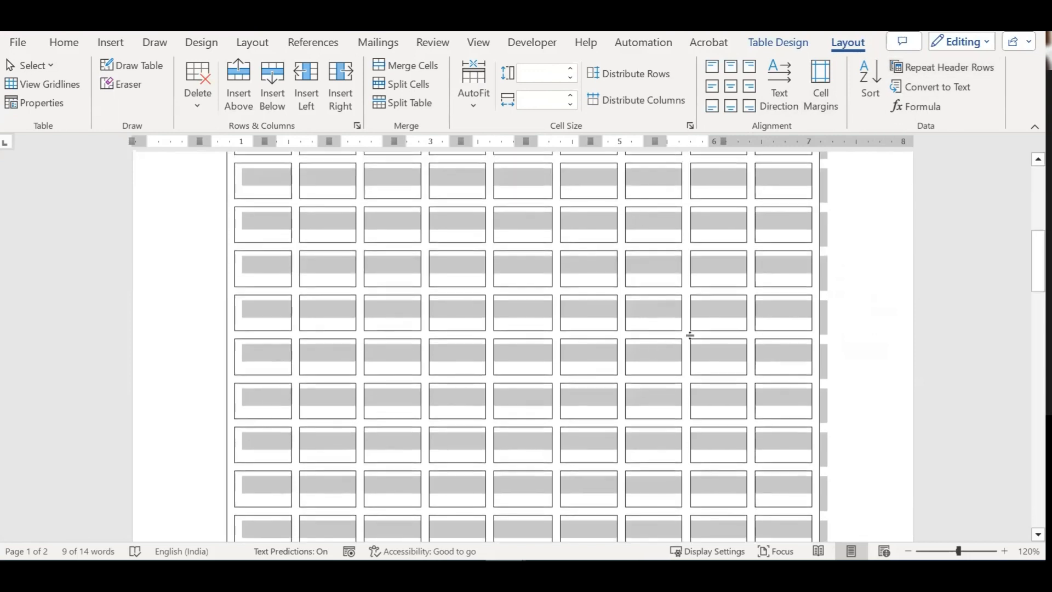
pyautogui.scroll(5, 640, 306)
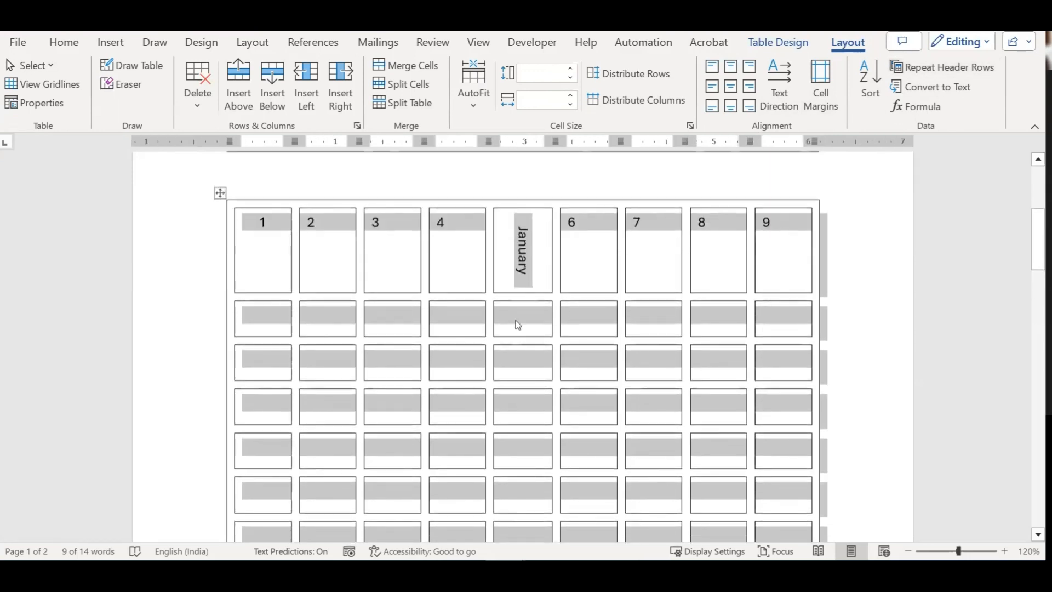
pyautogui.scroll(-3, 491, 300)
pyautogui.scroll(1, 491, 298)
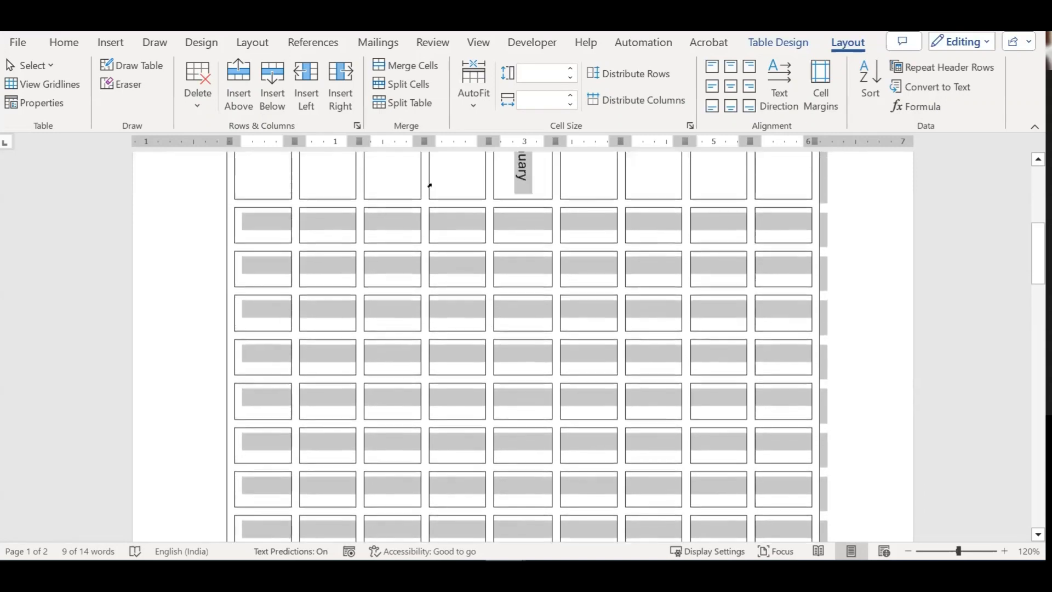
pyautogui.scroll(2, 429, 186)
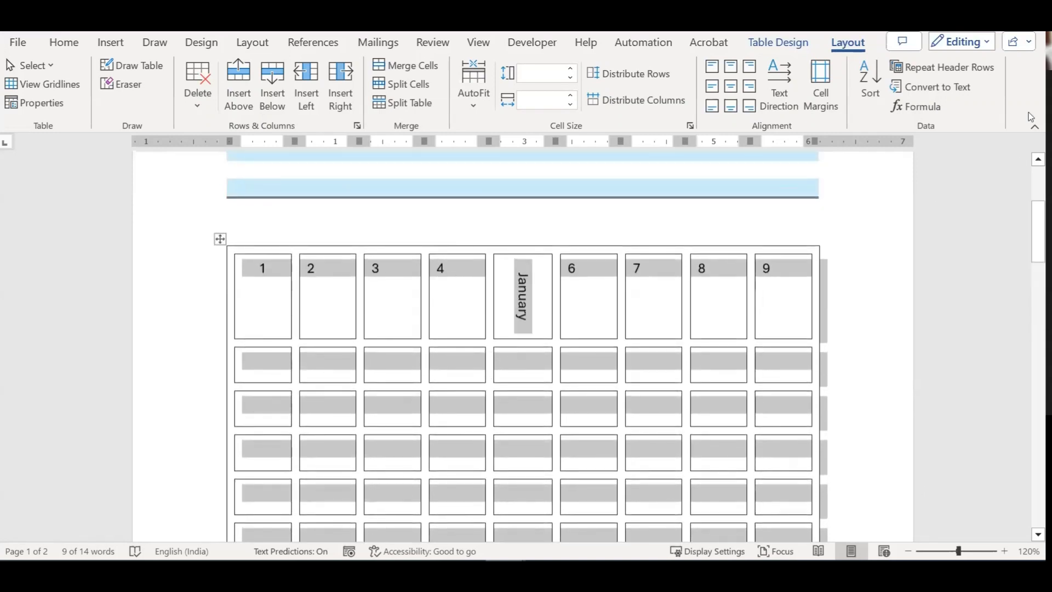
pyautogui.click(941, 67)
pyautogui.scroll(1, 739, 290)
pyautogui.scroll(1, 740, 291)
pyautogui.scroll(-5, 739, 291)
pyautogui.scroll(-10, 740, 292)
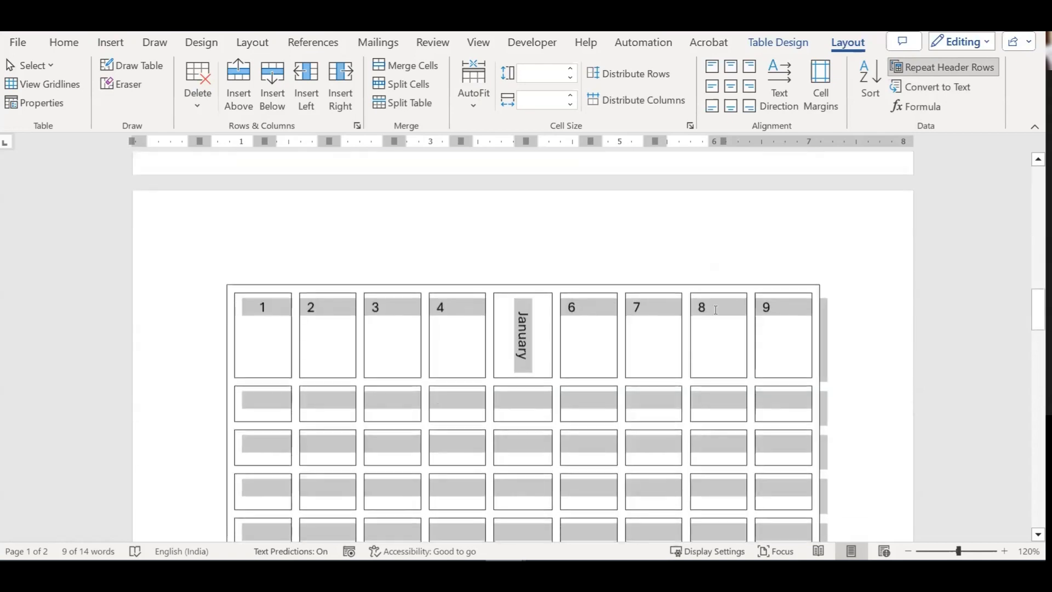
pyautogui.scroll(-6, 654, 315)
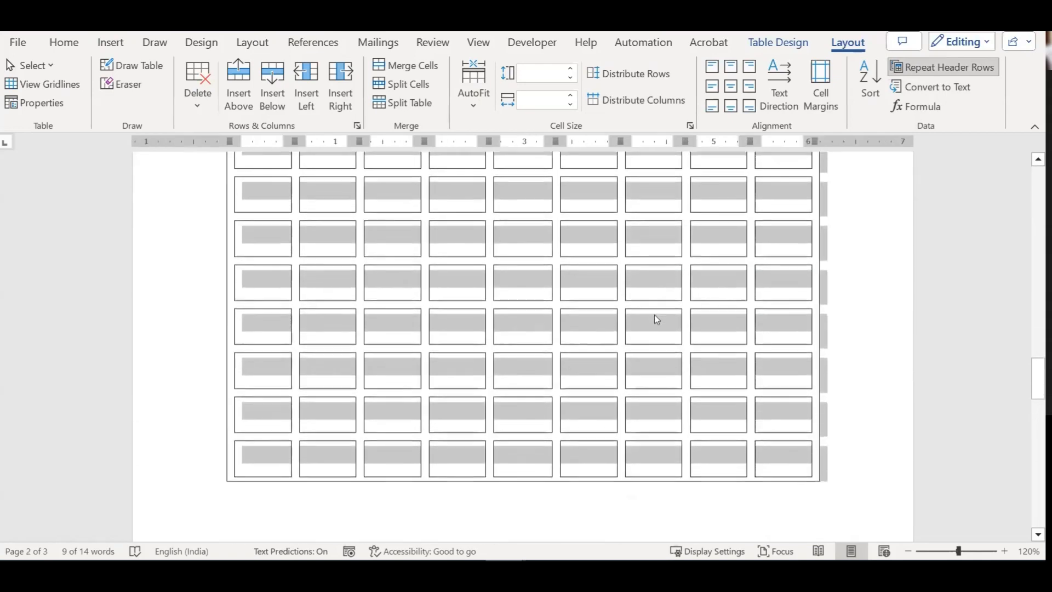
pyautogui.scroll(10, 655, 316)
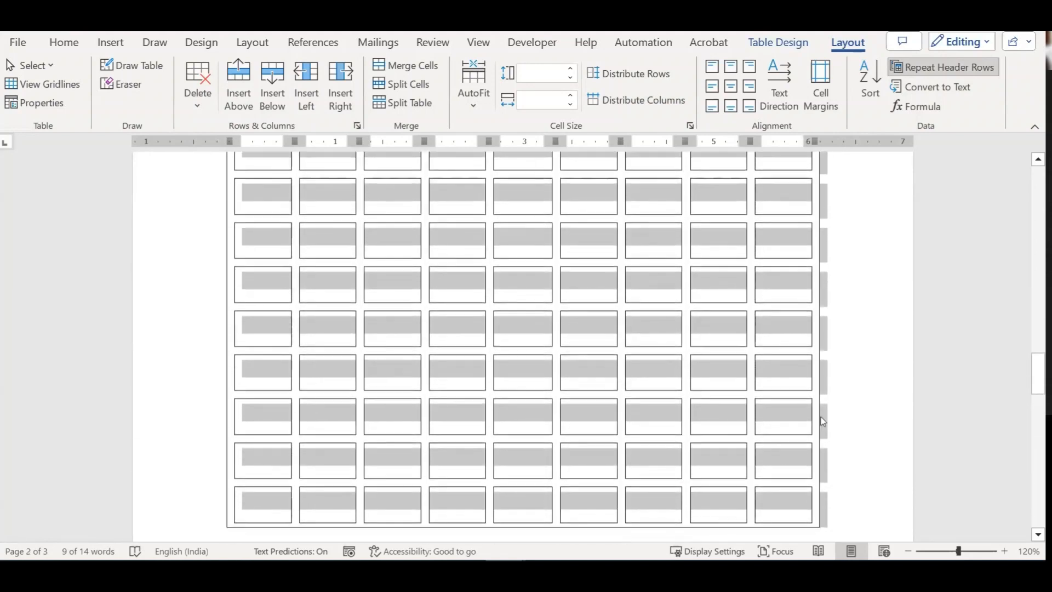
# Step: Place the cursor in the table and Tab along the bottom row's cells
pyautogui.click(790, 409)
pyautogui.scroll(-5, 893, 409)
pyautogui.press('Tab')
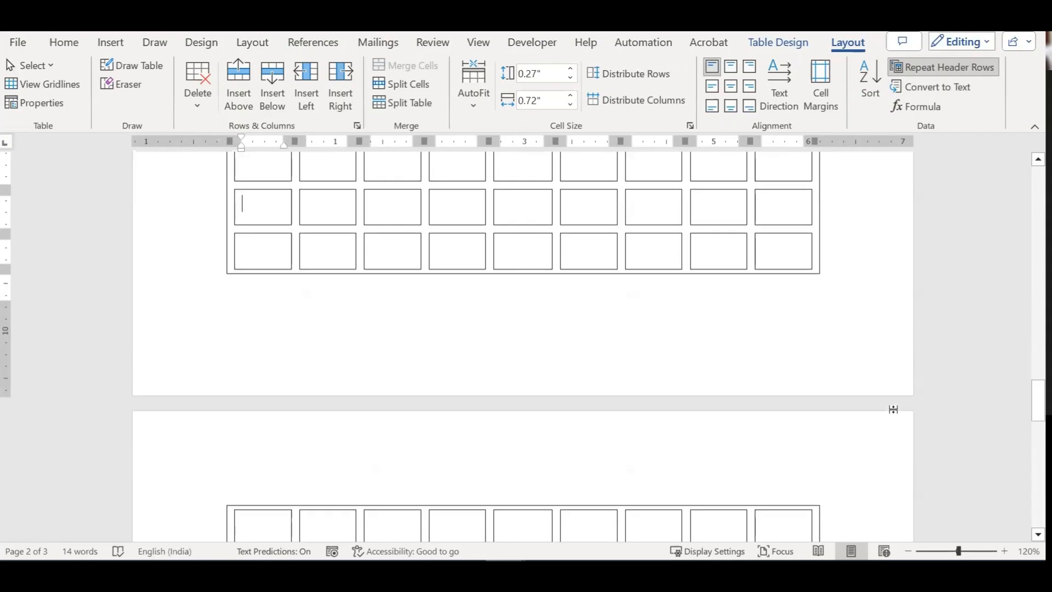
pyautogui.press('Tab')
pyautogui.press('Tab')
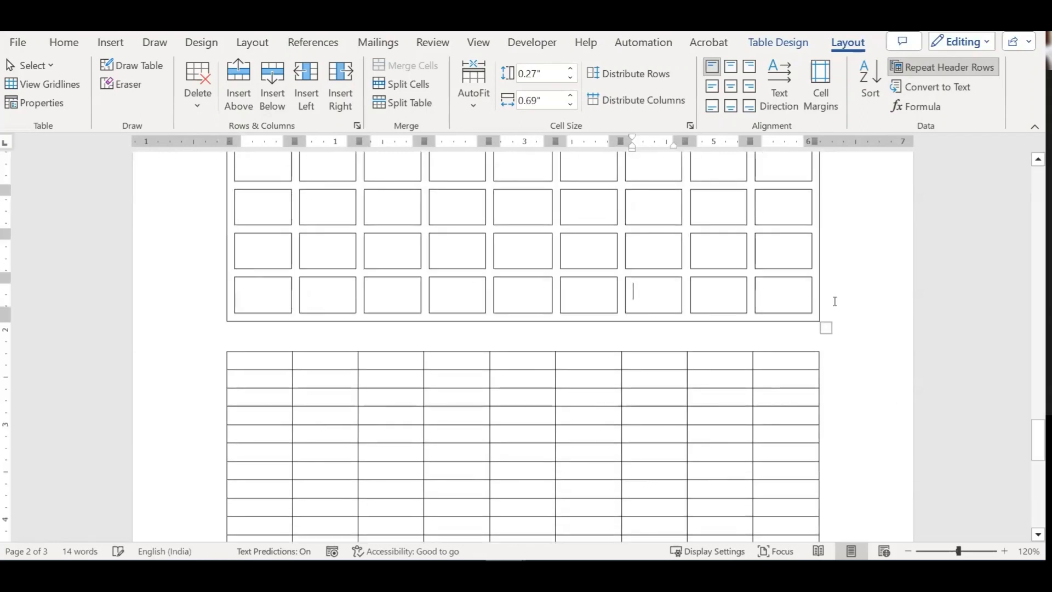
pyautogui.scroll(10, 833, 304)
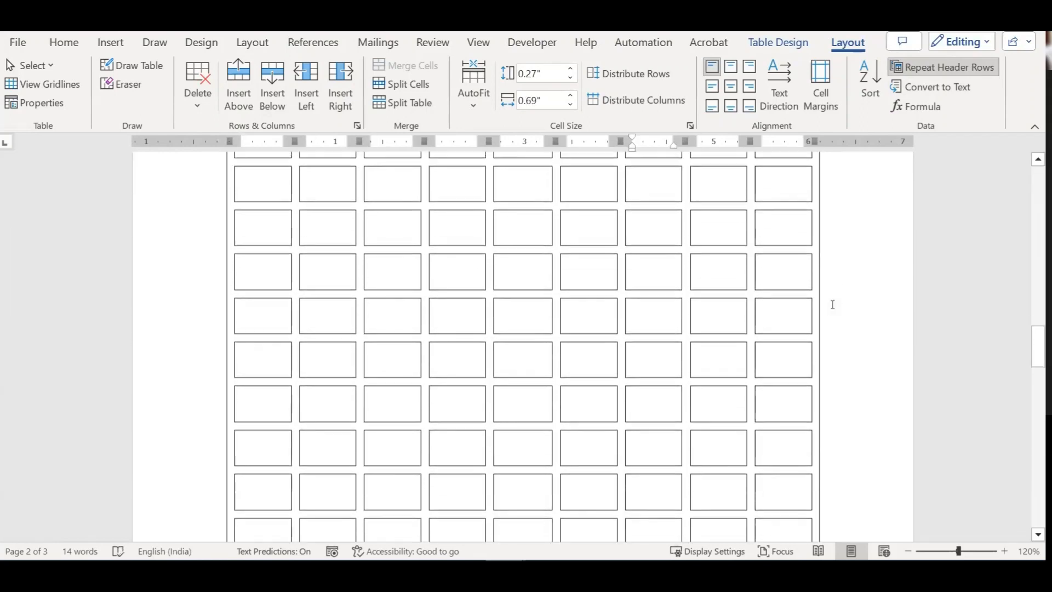
pyautogui.scroll(8, 351, 352)
pyautogui.scroll(-4, 307, 408)
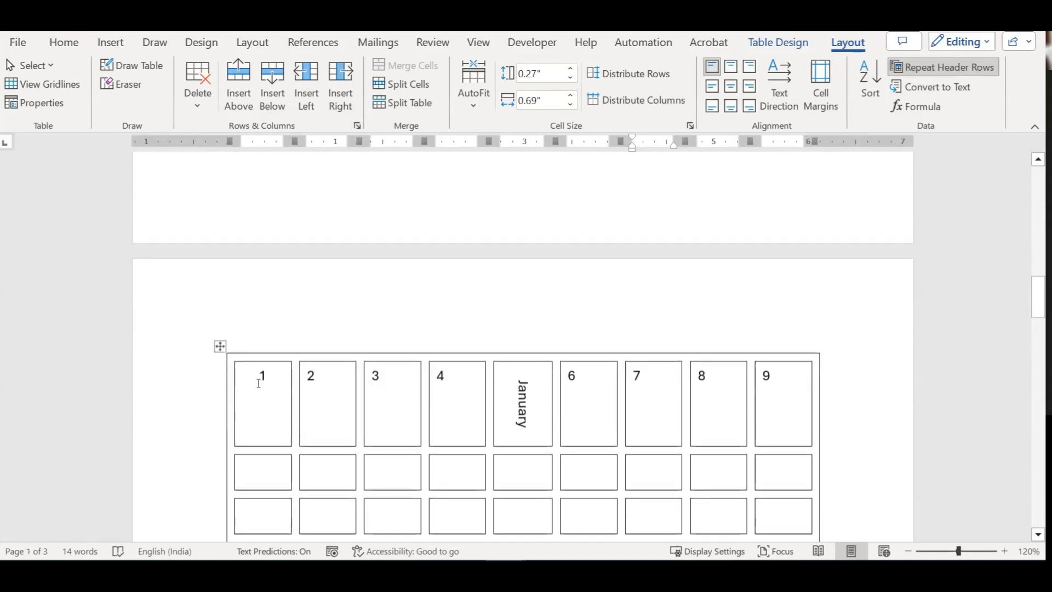
# Step: Set the numbered first row with January as a repeating header and verify it on page 2
pyautogui.moveTo(580, 393); pyautogui.dragTo(765, 392)
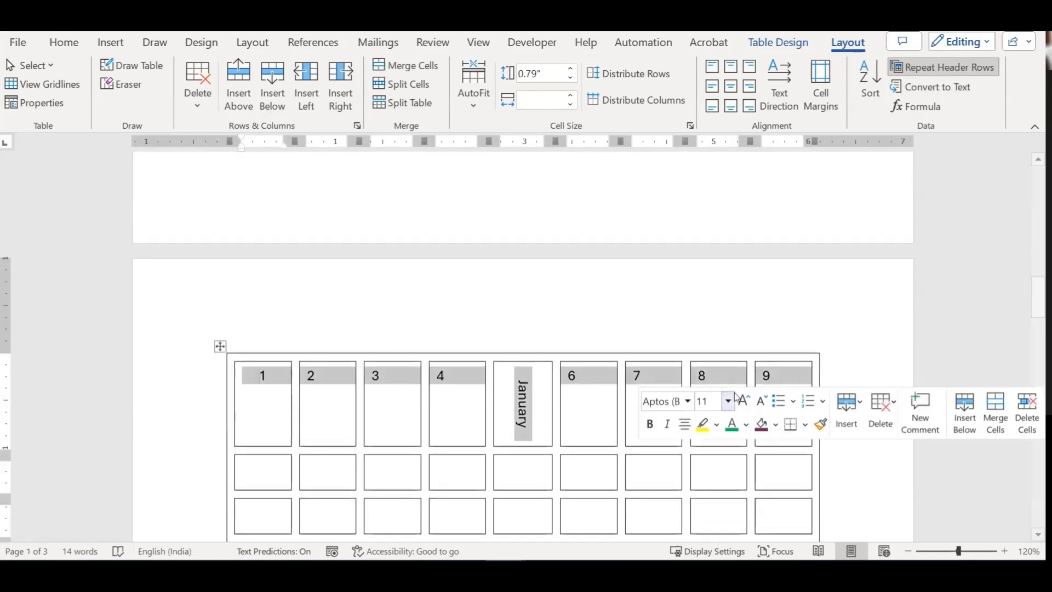
pyautogui.click(925, 69)
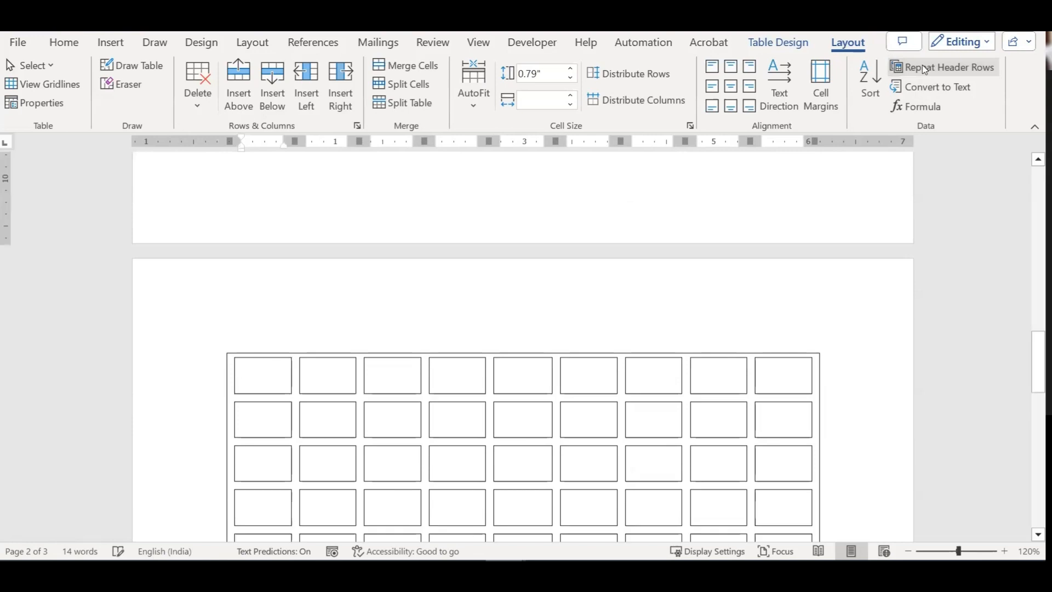
pyautogui.scroll(-10, 641, 369)
pyautogui.scroll(5, 643, 369)
pyautogui.scroll(8, 643, 369)
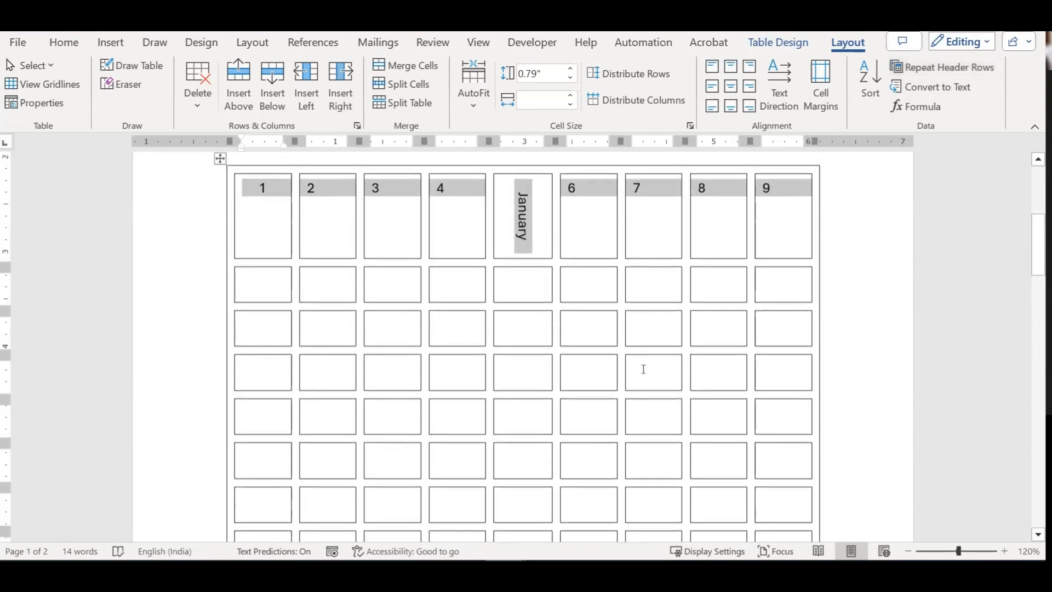
pyautogui.scroll(-10, 580, 410)
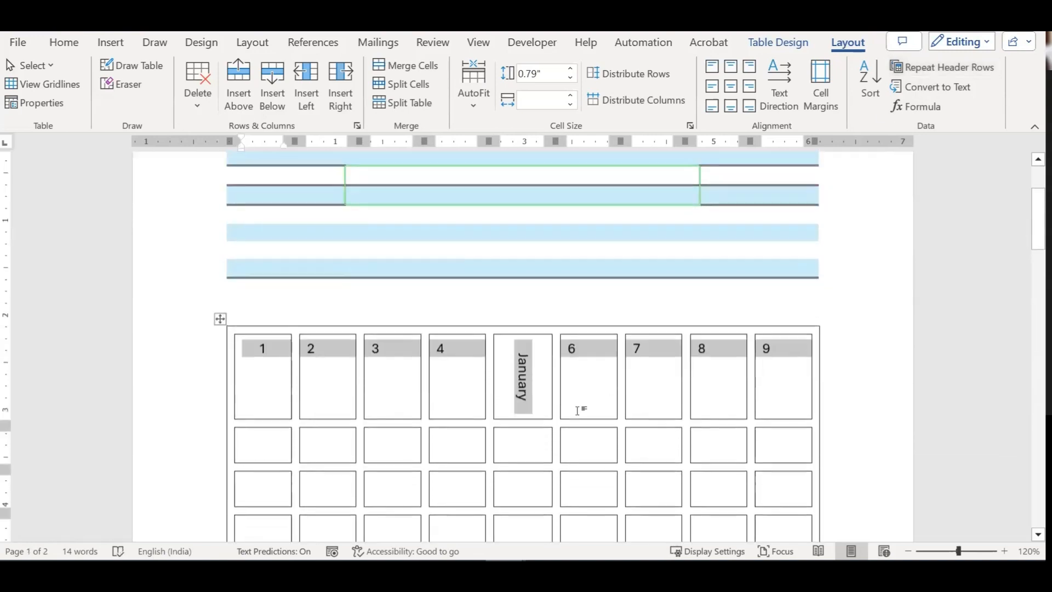
pyautogui.scroll(-4, 565, 396)
pyautogui.scroll(4, 567, 395)
pyautogui.scroll(-4, 568, 393)
pyautogui.scroll(4, 569, 391)
pyautogui.scroll(5, 603, 356)
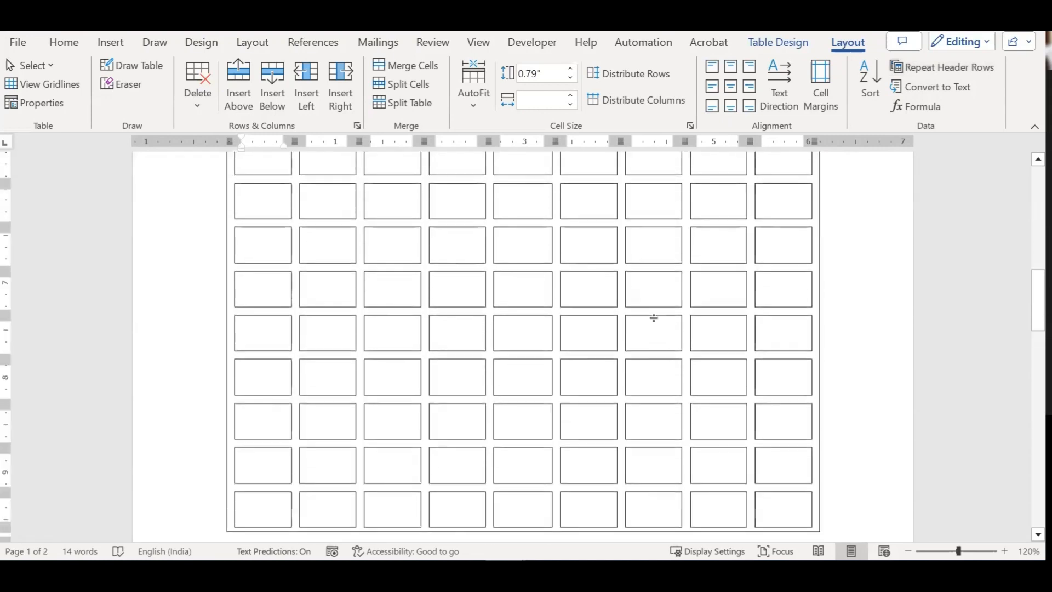
pyautogui.click(969, 76)
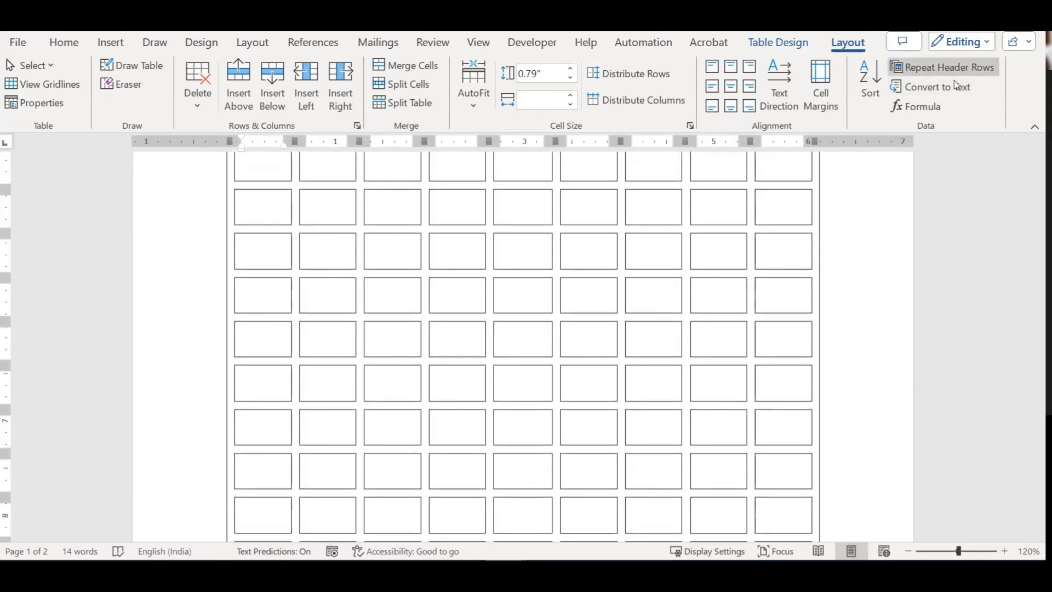
pyautogui.scroll(5, 728, 306)
pyautogui.scroll(-12, 726, 313)
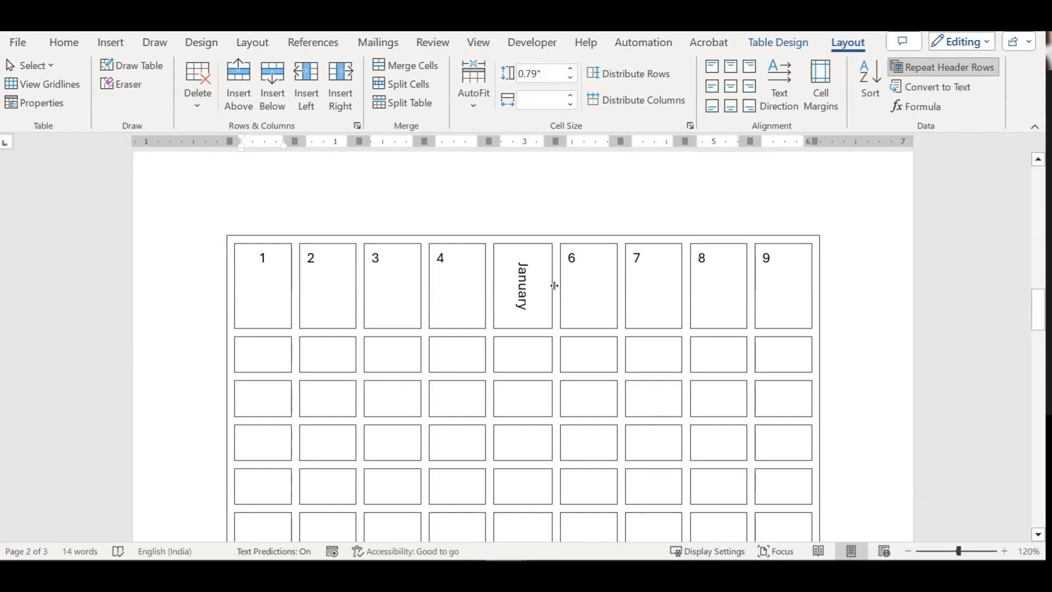
pyautogui.scroll(-12, 608, 367)
pyautogui.scroll(4, 712, 329)
# Step: Append about five new rows from the table's last cell so the grid reaches page 3
pyautogui.scroll(1, 779, 306)
pyautogui.click(779, 246)
pyautogui.press('Tab')
pyautogui.press('Tab')
pyautogui.press('Tab')
pyautogui.press('Tab')
pyautogui.press('Tab')
pyautogui.press('Tab')
pyautogui.press('Tab')
pyautogui.press('Tab')
pyautogui.press('Tab')
pyautogui.press('Tab')
pyautogui.press('Tab')
pyautogui.press('Tab')
pyautogui.press('Tab')
pyautogui.press('Tab')
pyautogui.press('Tab')
pyautogui.press('Tab')
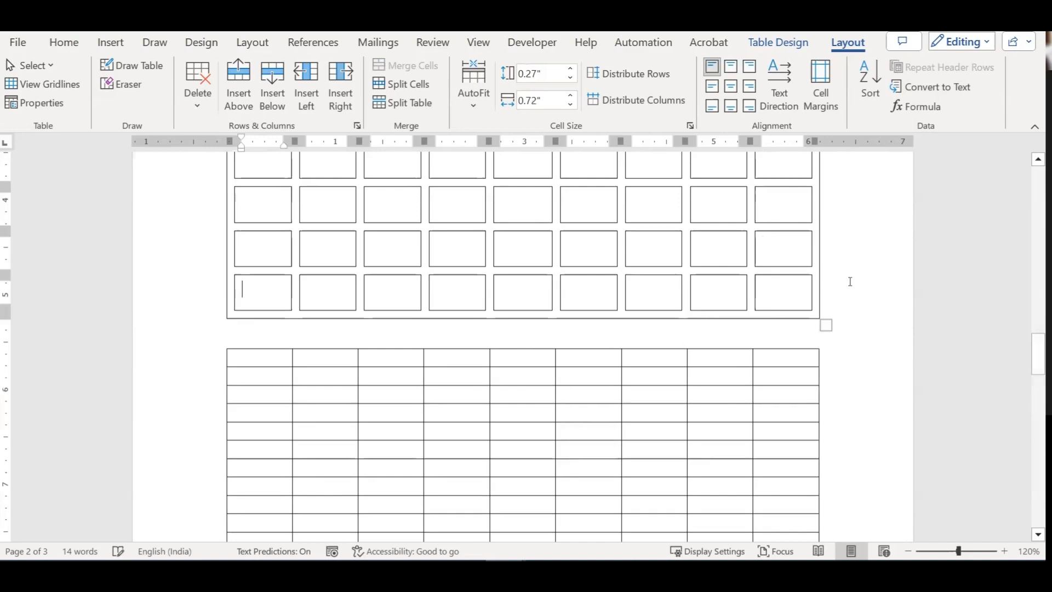
pyautogui.press('Tab')
pyautogui.press('Tab')
pyautogui.press('Tab')
pyautogui.press('Tab')
pyautogui.press('Tab')
pyautogui.press('Tab')
pyautogui.press('Tab')
pyautogui.press('Tab')
pyautogui.press('Tab')
pyautogui.press('Tab')
pyautogui.press('Tab')
pyautogui.press('Tab')
pyautogui.press('Tab')
pyautogui.press('Tab')
pyautogui.press('Tab')
pyautogui.press('Tab')
pyautogui.press('Tab')
pyautogui.press('Tab')
pyautogui.press('Tab')
pyautogui.press('Tab')
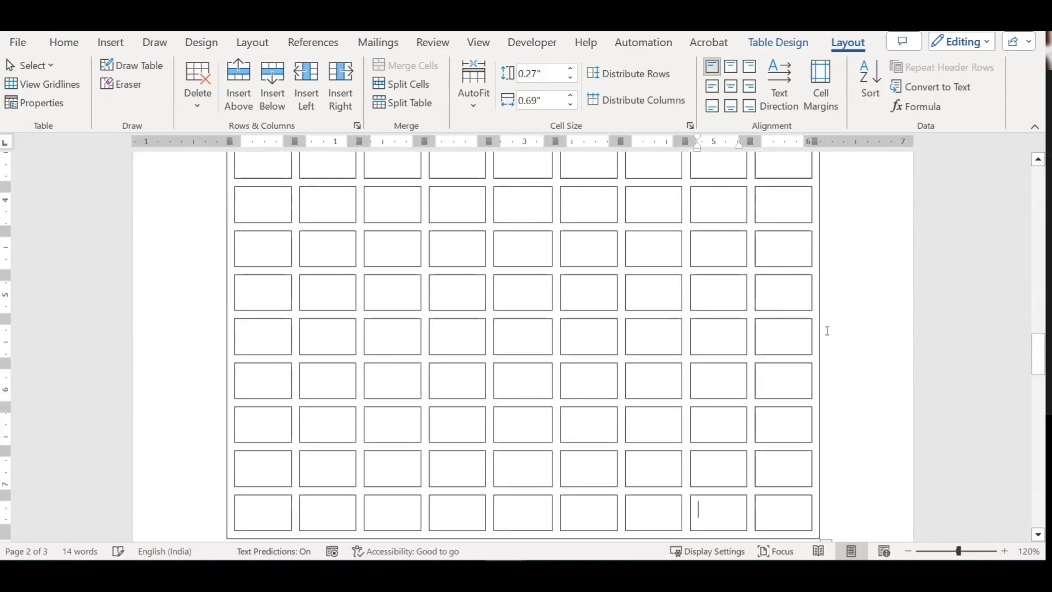
pyautogui.press('Tab')
pyautogui.press('Tab')
pyautogui.press('Tab')
pyautogui.press('Tab')
pyautogui.press('Tab')
pyautogui.press('Tab')
pyautogui.press('Tab')
pyautogui.press('Tab')
pyautogui.press('Tab')
pyautogui.press('Tab')
pyautogui.press('Tab')
pyautogui.press('Tab')
pyautogui.press('Tab')
pyautogui.press('Tab')
pyautogui.press('Tab')
pyautogui.press('Tab')
pyautogui.press('Tab')
pyautogui.press('Tab')
pyautogui.press('Tab')
pyautogui.press('Tab')
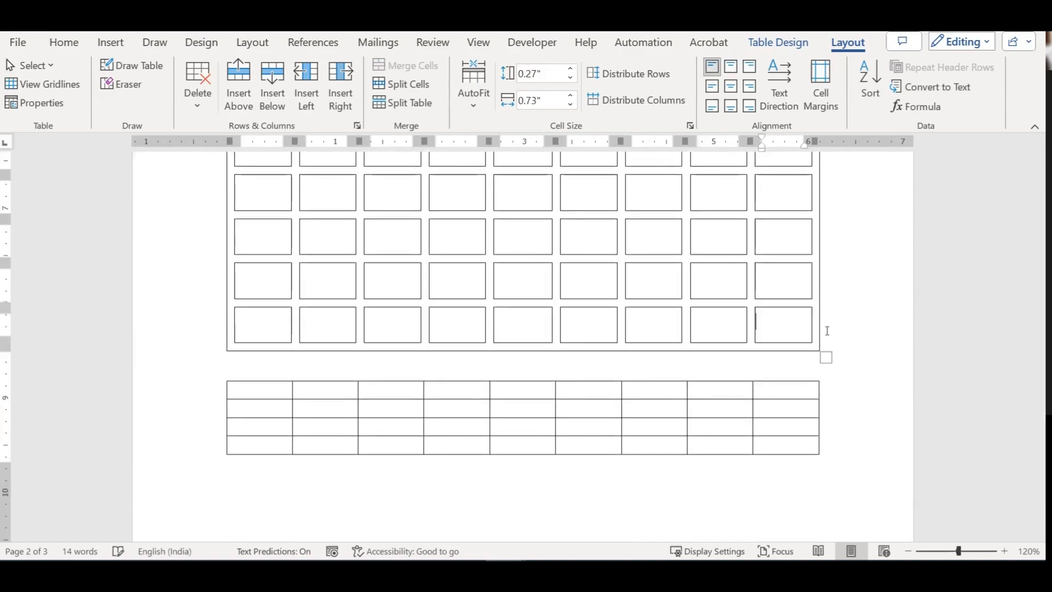
pyautogui.press('Tab')
pyautogui.press('Tab')
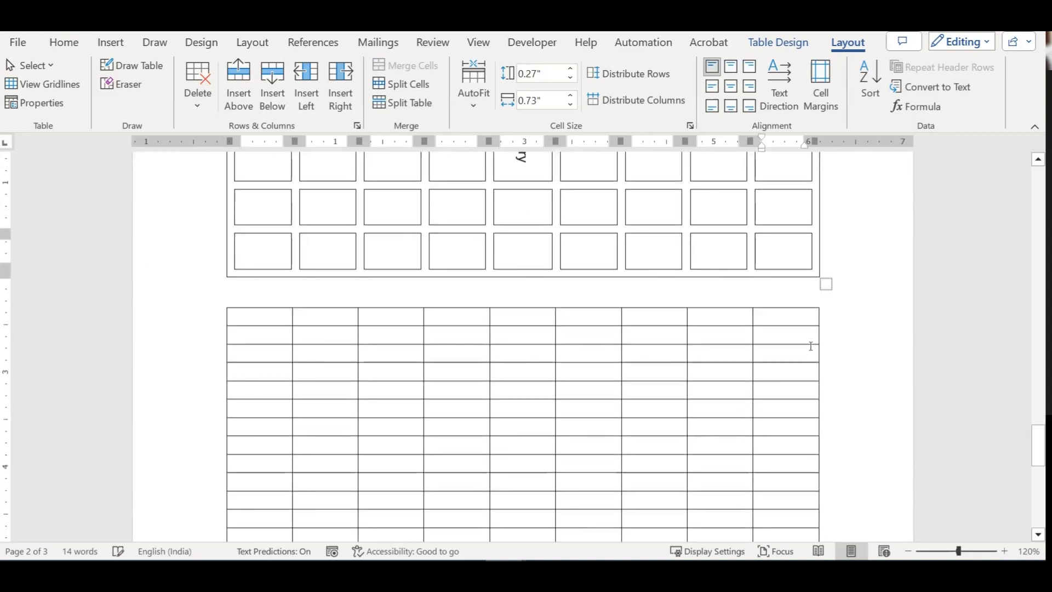
pyautogui.press('Tab')
pyautogui.press('Tab')
pyautogui.press('Tab')
pyautogui.press('Tab')
pyautogui.press('Tab')
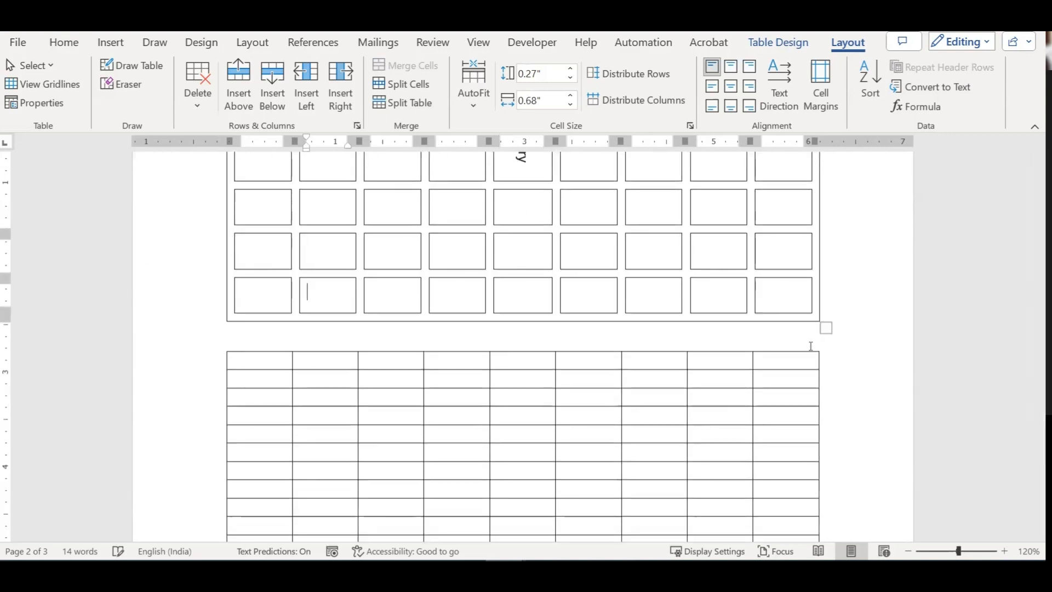
pyautogui.scroll(5, 810, 346)
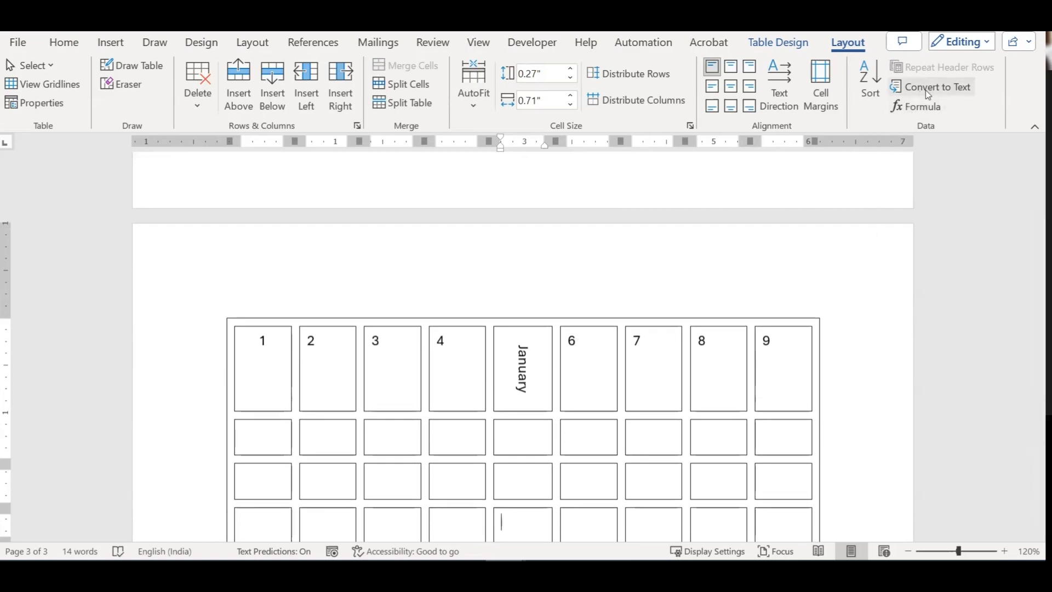
# Step: Convert all nine cells of the table's second row to tab-separated text
pyautogui.click(593, 430)
pyautogui.moveTo(259, 366); pyautogui.dragTo(455, 373)
pyautogui.click(413, 360)
pyautogui.moveTo(309, 347); pyautogui.dragTo(765, 362)
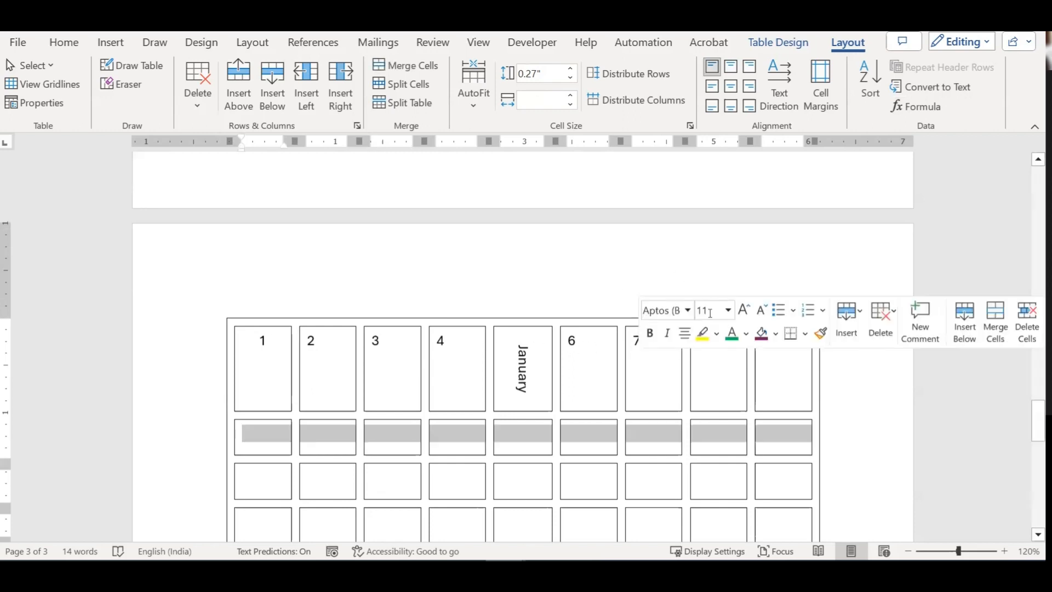
pyautogui.click(935, 89)
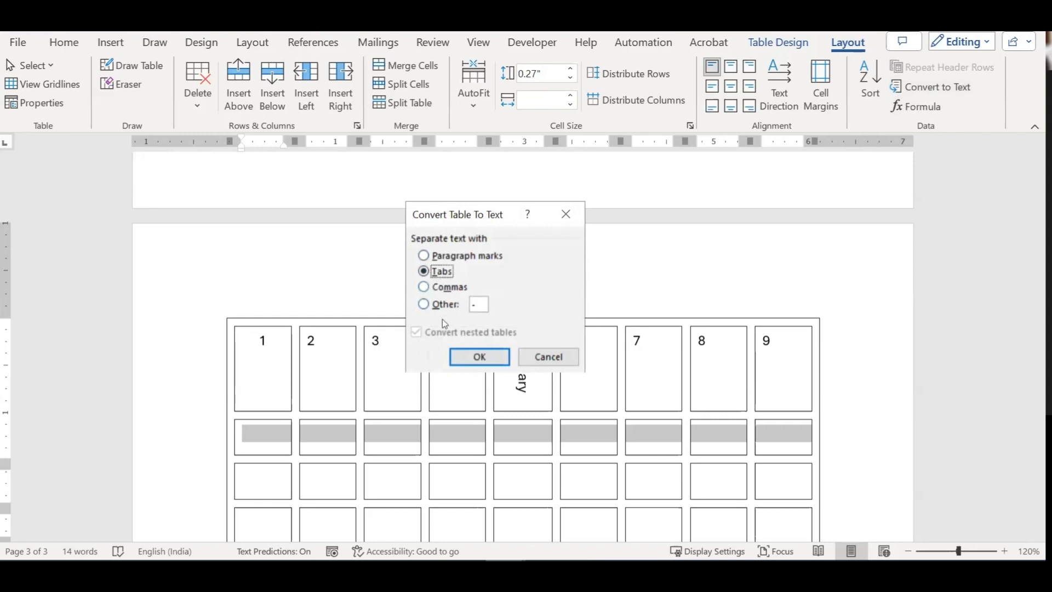
pyautogui.click(480, 357)
pyautogui.scroll(3, 618, 322)
pyautogui.scroll(3, 619, 322)
pyautogui.scroll(-5, 619, 322)
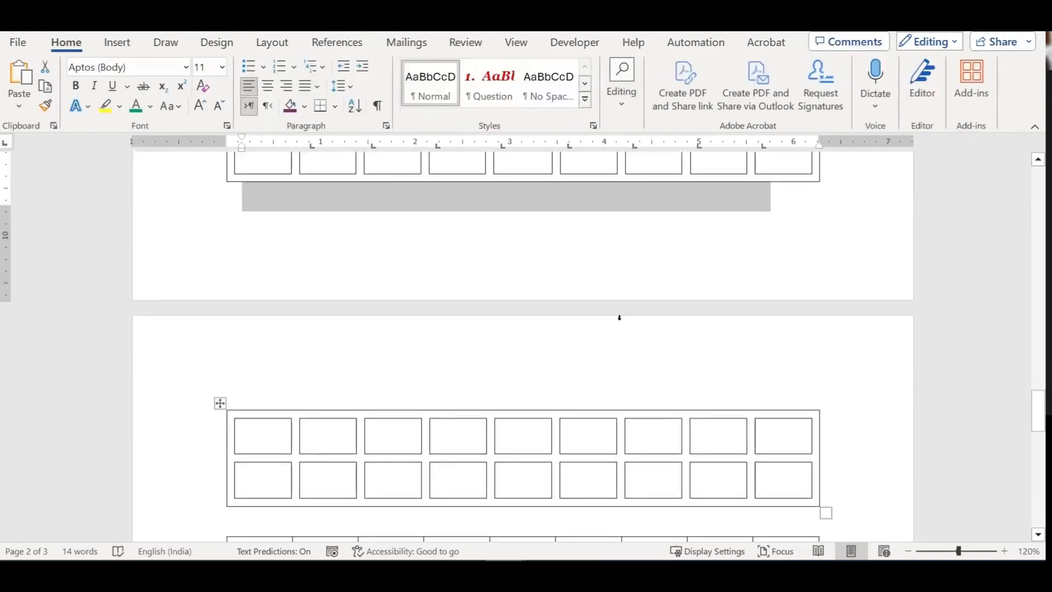
pyautogui.scroll(-6, 619, 317)
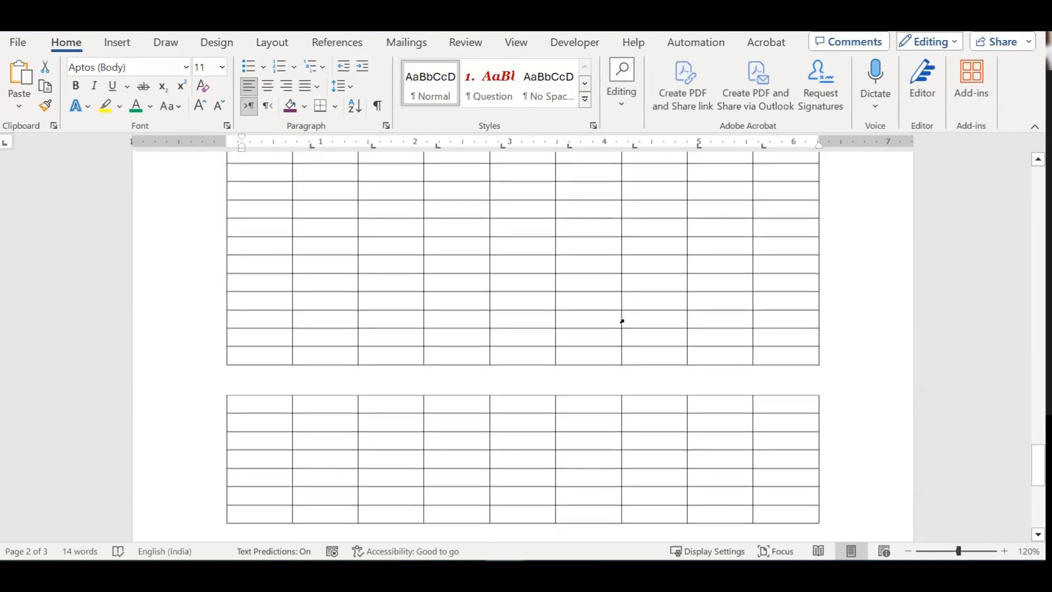
pyautogui.scroll(-3, 617, 322)
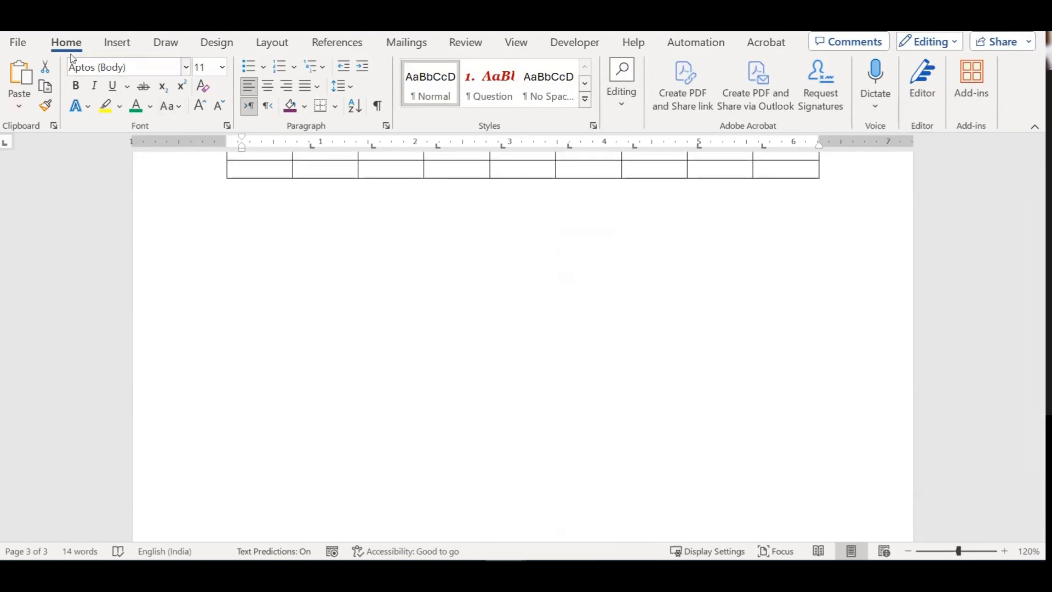
# Step: Paste a new 9x7 table, enter January, February and March down its first column, and select it
pyautogui.hotkey('ctrl', 'v')
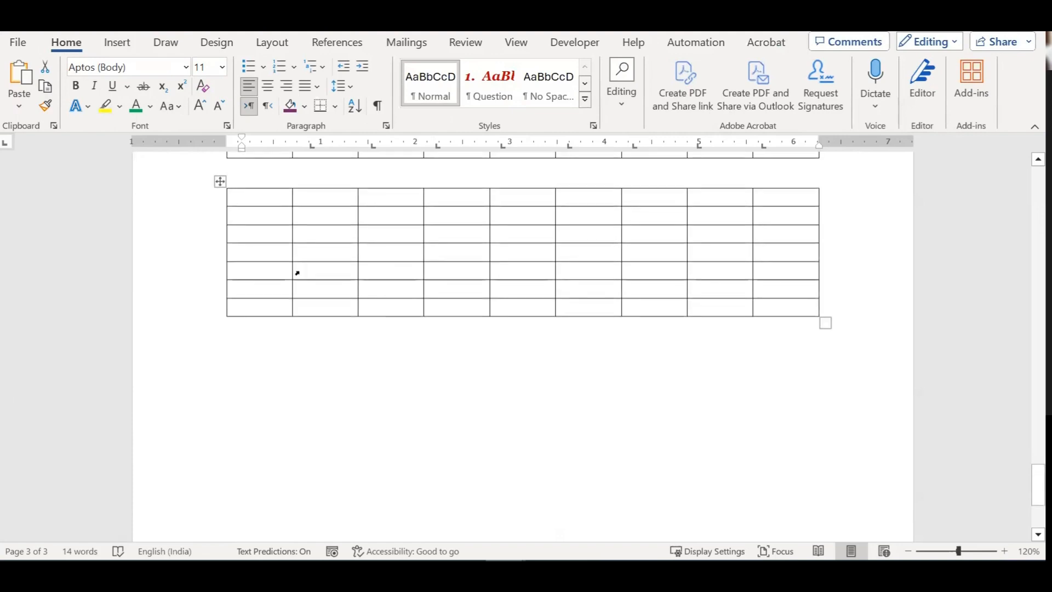
pyautogui.click(255, 199)
pyautogui.write('January')
pyautogui.press('Return')
pyautogui.press('BackSpace')
pyautogui.press('BackSpace')
pyautogui.press('BackSpace')
pyautogui.write('y ')
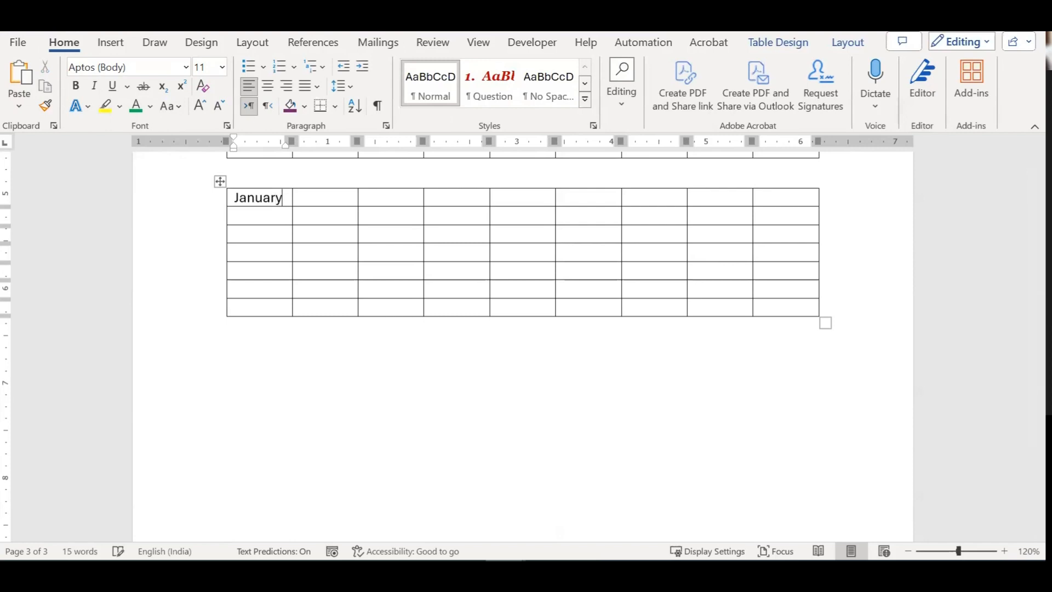
pyautogui.write('February ')
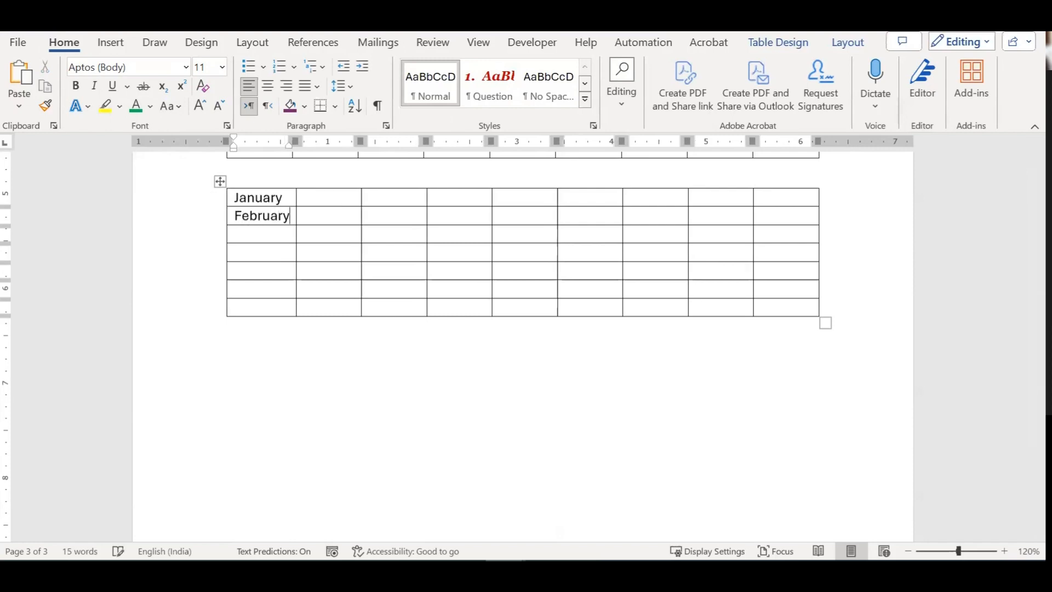
pyautogui.write('March')
pyautogui.press('BackSpace')
pyautogui.click(220, 181)
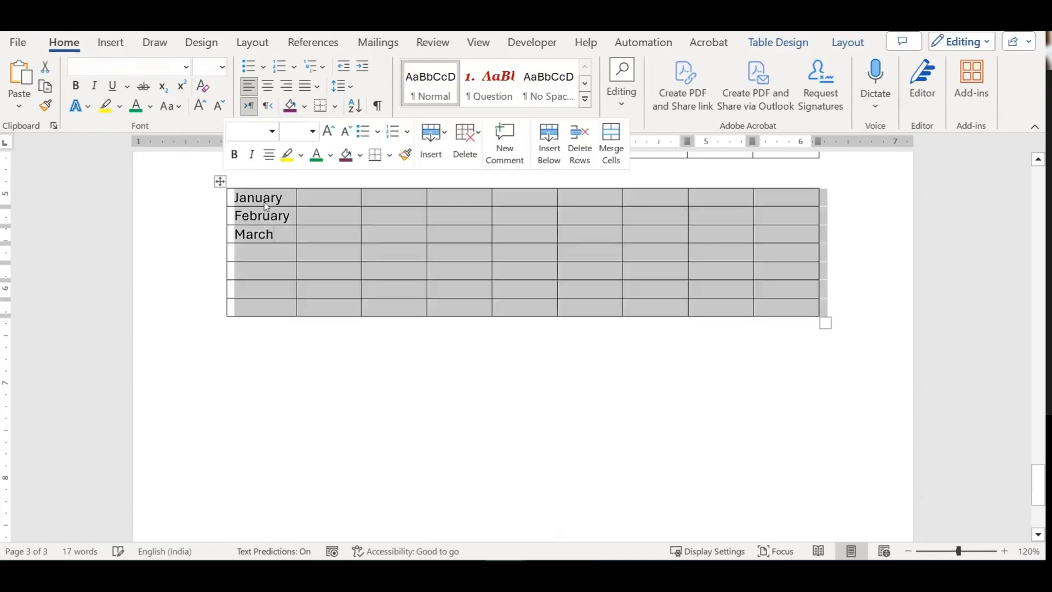
pyautogui.click(848, 43)
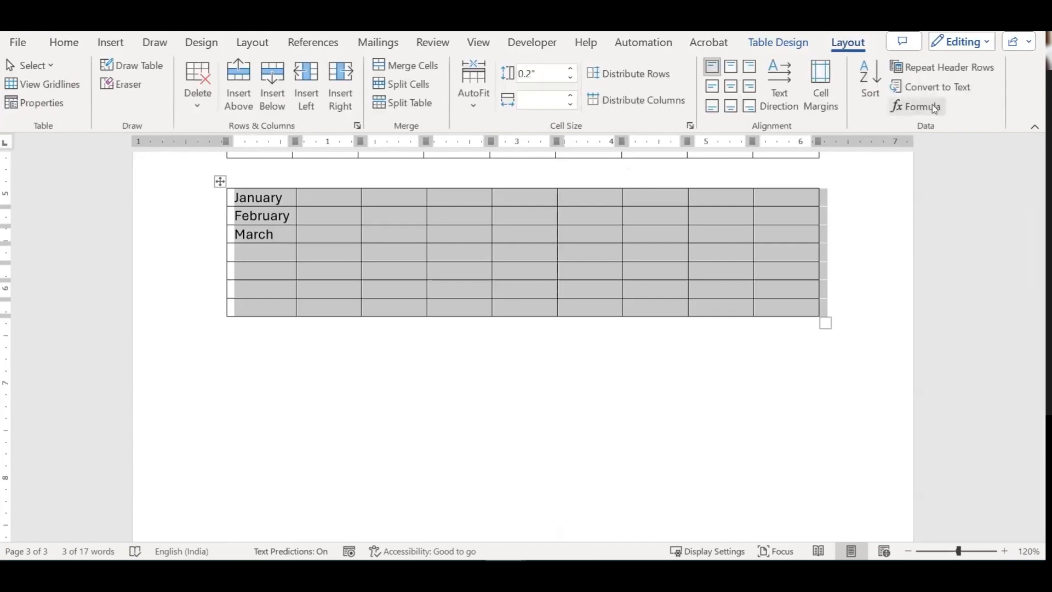
pyautogui.click(930, 87)
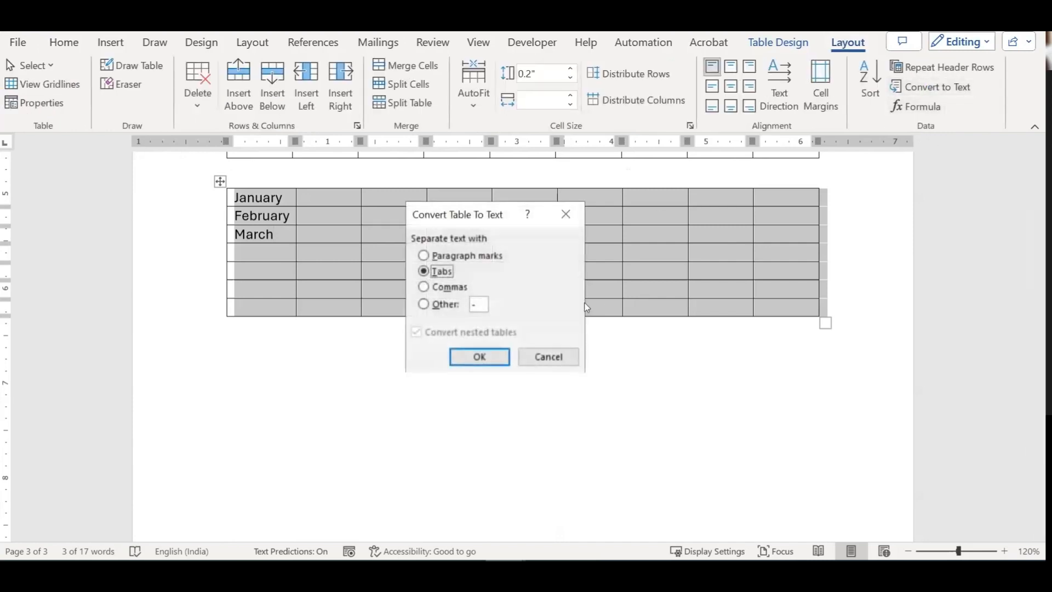
pyautogui.click(476, 355)
pyautogui.click(308, 271)
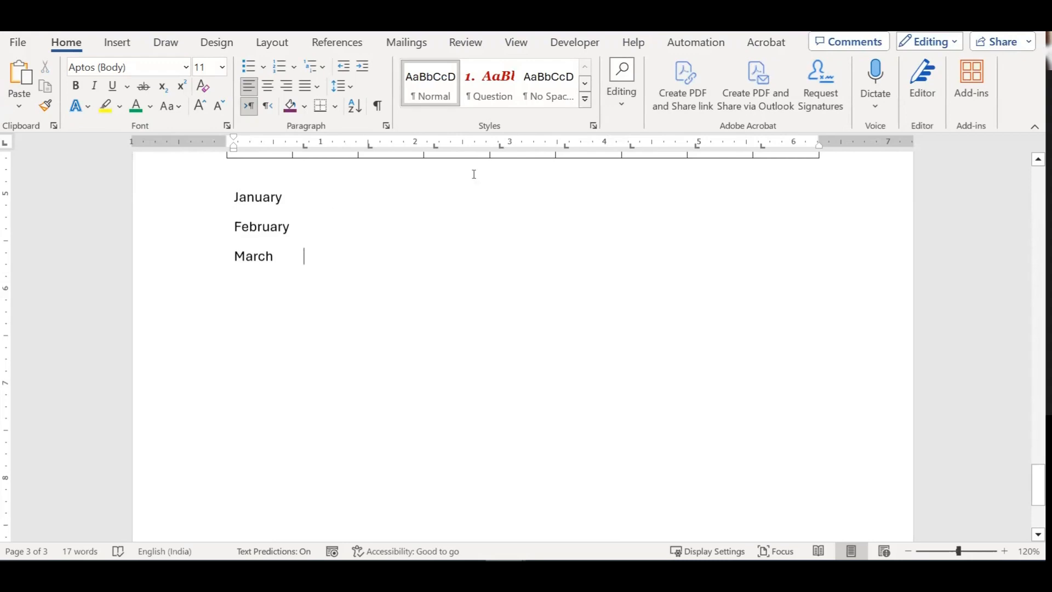
pyautogui.moveTo(239, 200); pyautogui.dragTo(303, 268)
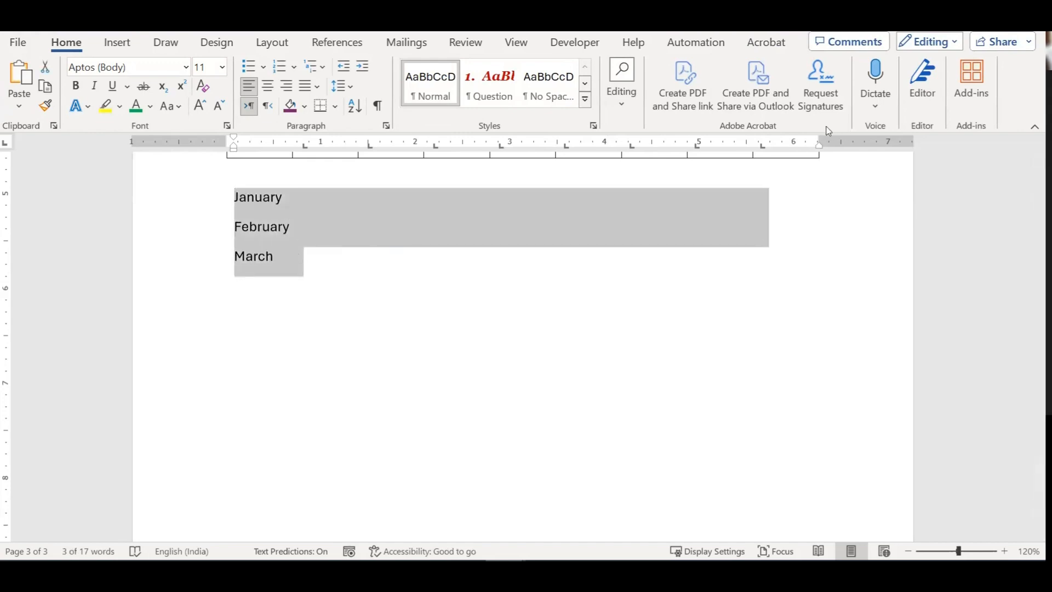
pyautogui.hotkey('ctrl', 'z')
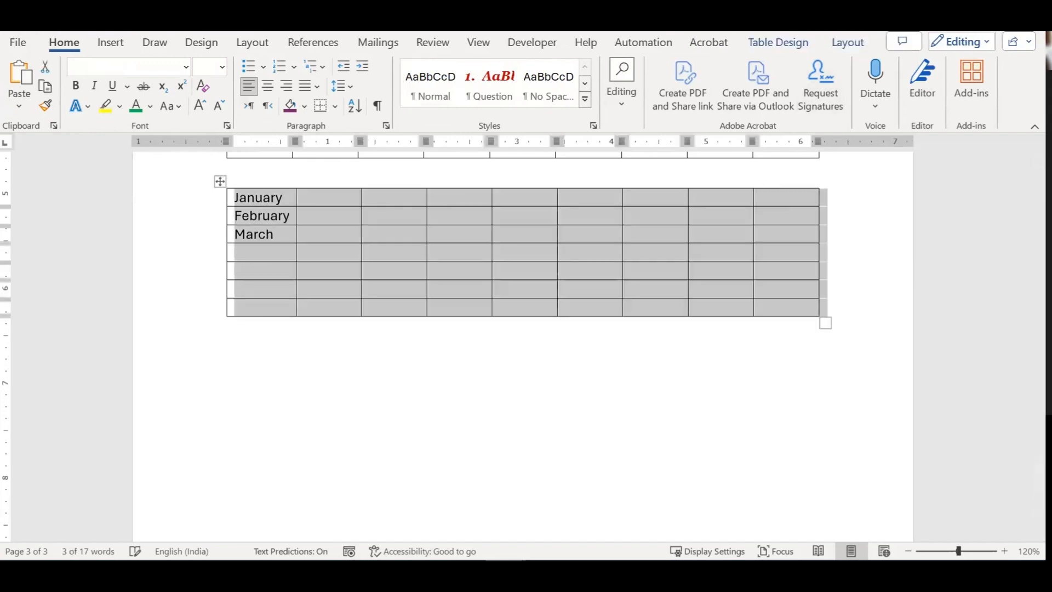
pyautogui.click(842, 44)
pyautogui.click(938, 87)
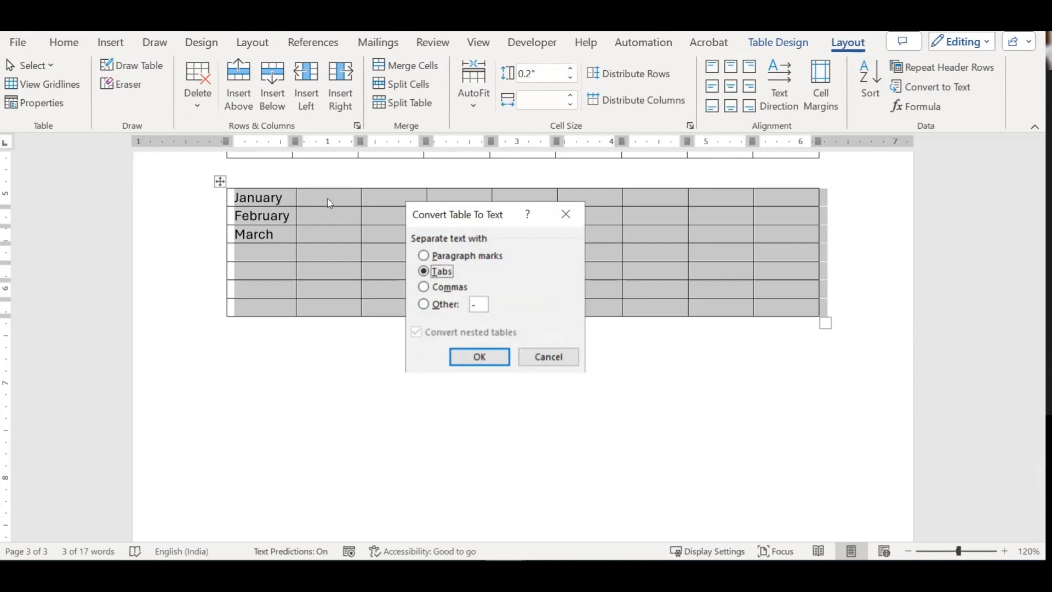
pyautogui.click(484, 302)
pyautogui.write('=')
pyautogui.click(472, 357)
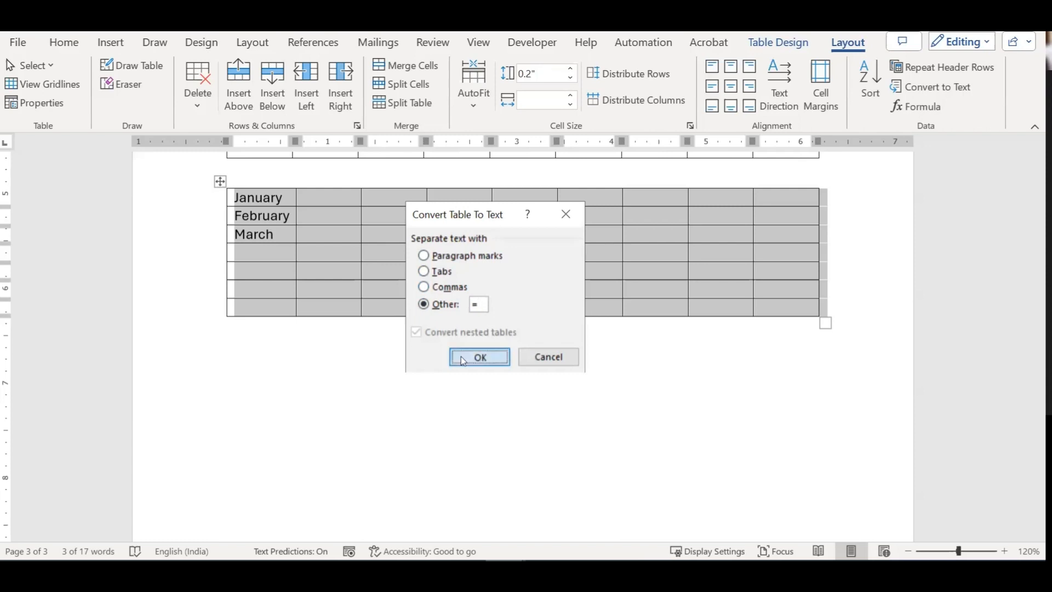
pyautogui.click(364, 325)
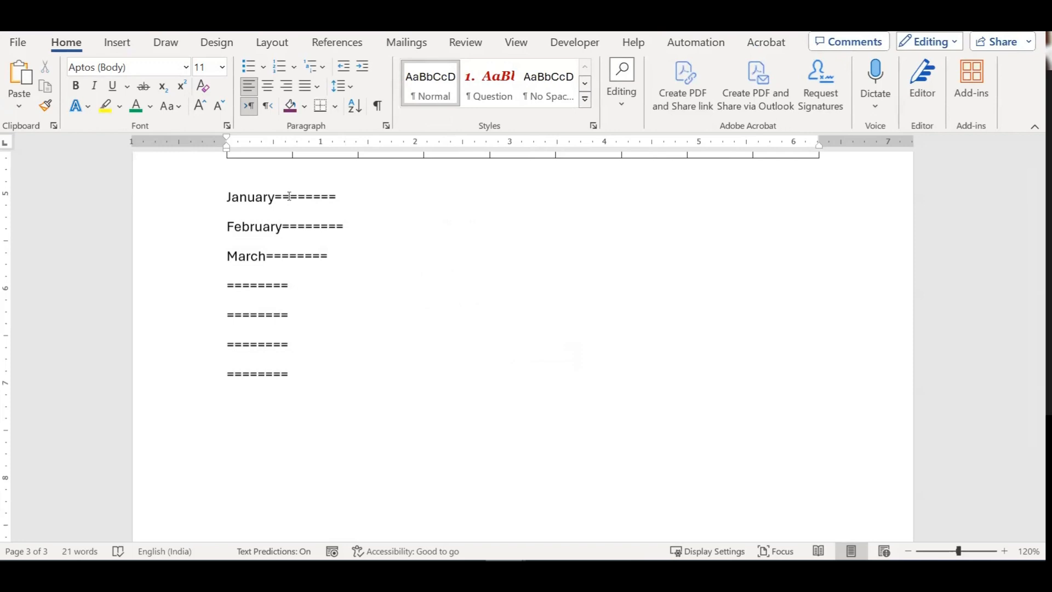
pyautogui.moveTo(226, 196); pyautogui.dragTo(361, 373)
pyautogui.hotkey('ctrl', 'z')
pyautogui.hotkey('ctrl', 'z')
pyautogui.hotkey('ctrl', 'z')
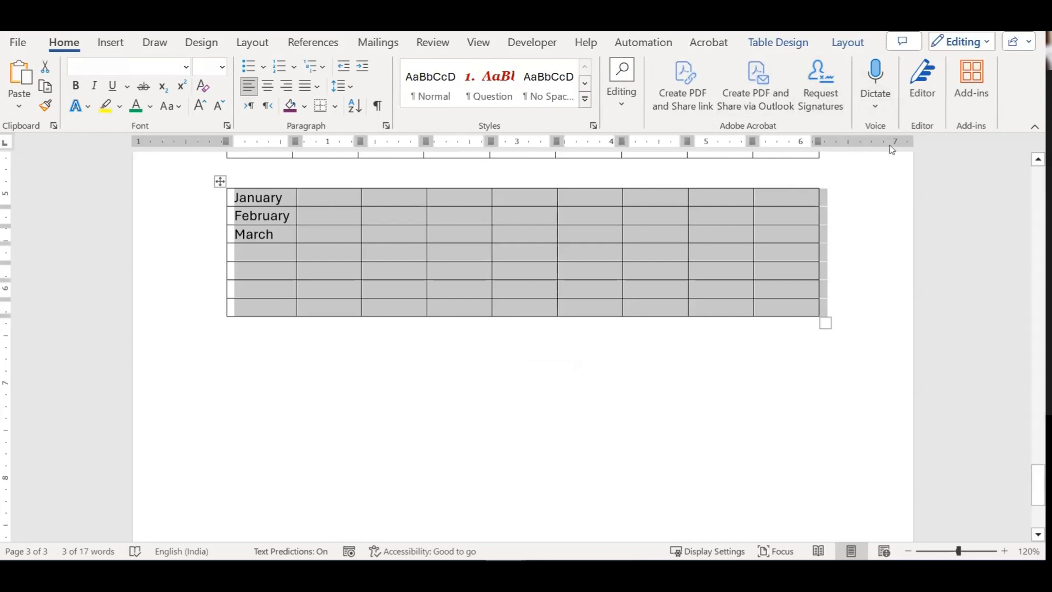
# Step: Open the table Formula dialog, move it off the table, and cancel it
pyautogui.click(847, 44)
pyautogui.click(915, 106)
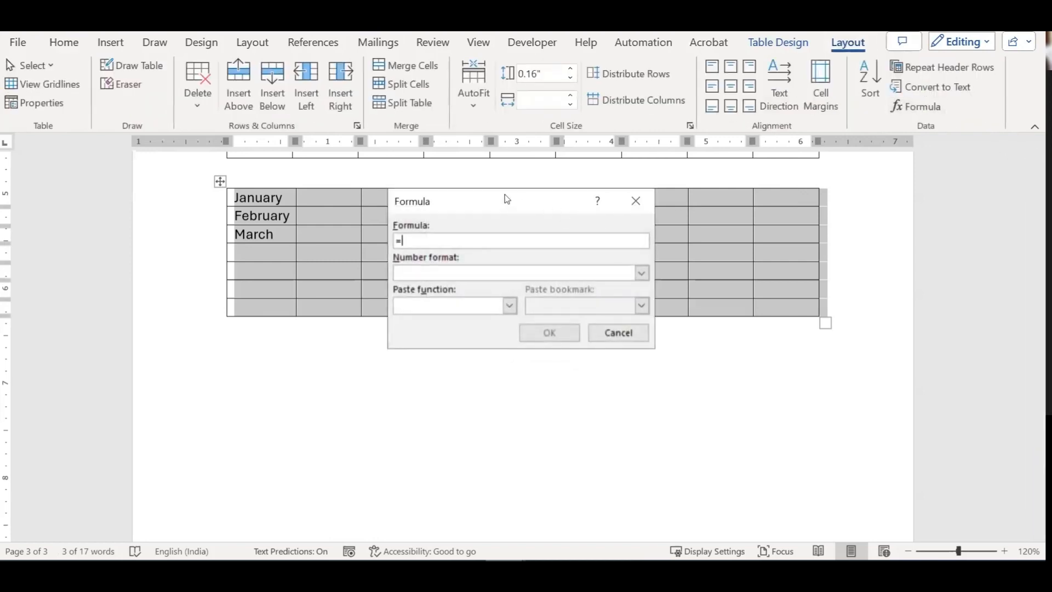
pyautogui.moveTo(672, 204); pyautogui.dragTo(803, 219)
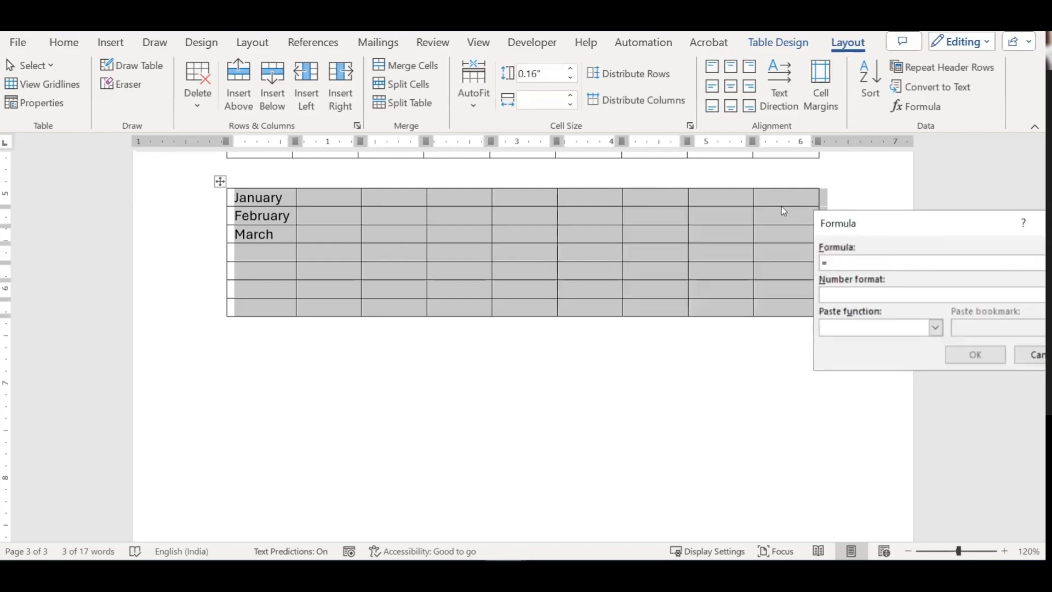
pyautogui.click(1031, 354)
# Step: Enter 100, 50, 60, 70, 60, 8 and 10 down the last column and add two empty rows
pyautogui.click(770, 225)
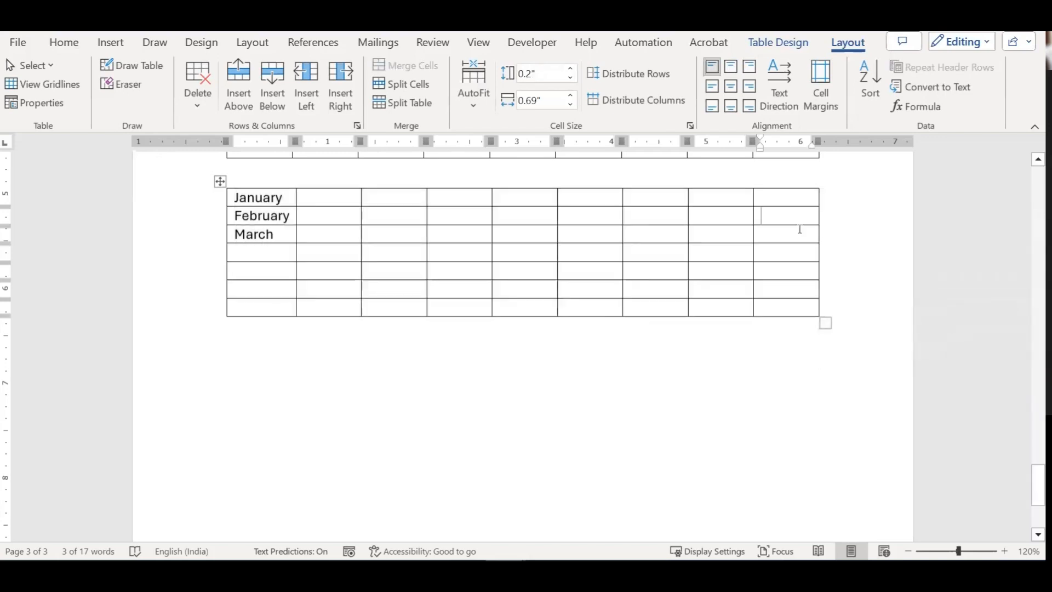
pyautogui.click(761, 197)
pyautogui.write('100')
pyautogui.click(761, 215)
pyautogui.write('50')
pyautogui.click(761, 234)
pyautogui.write('60')
pyautogui.click(761, 252)
pyautogui.write('70')
pyautogui.click(761, 270)
pyautogui.write('60')
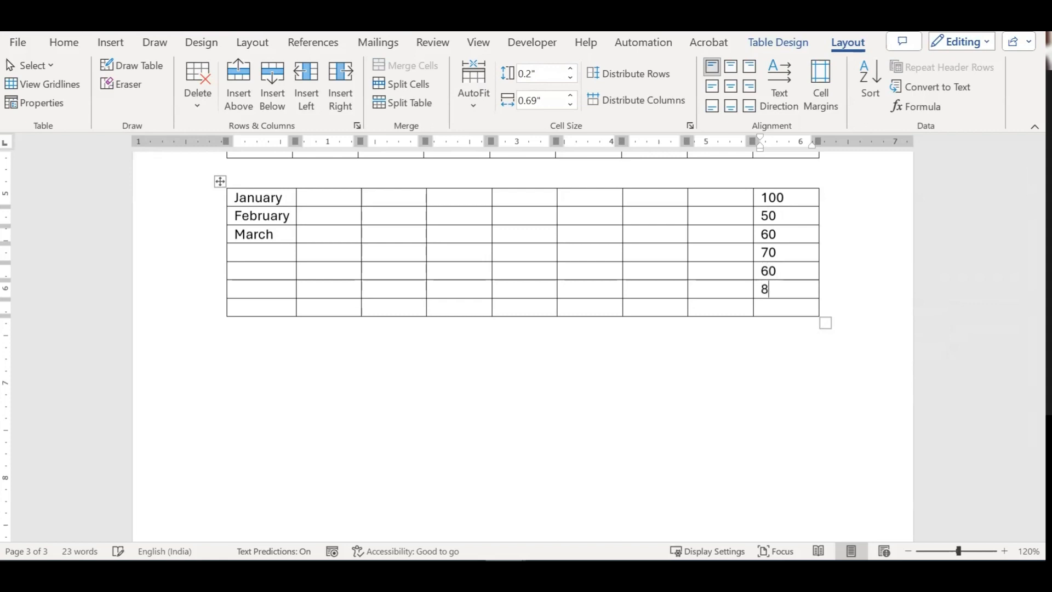
pyautogui.write('10')
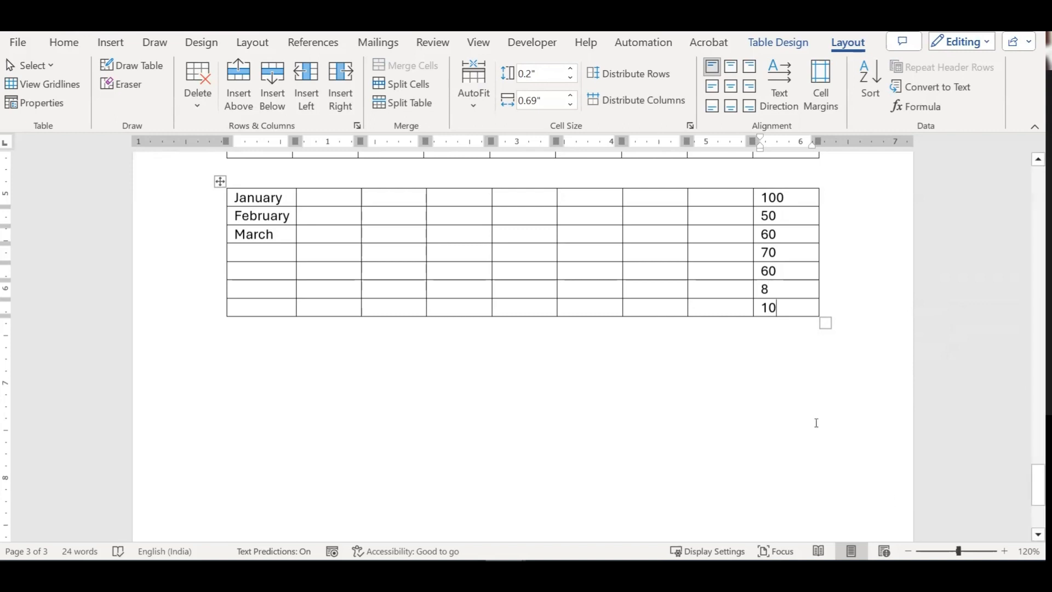
pyautogui.press('Tab')
pyautogui.press('Tab')
pyautogui.press('Tab')
pyautogui.press('Tab')
pyautogui.press('Tab')
pyautogui.press('Tab')
pyautogui.press('Tab')
pyautogui.press('Tab')
pyautogui.press('Tab')
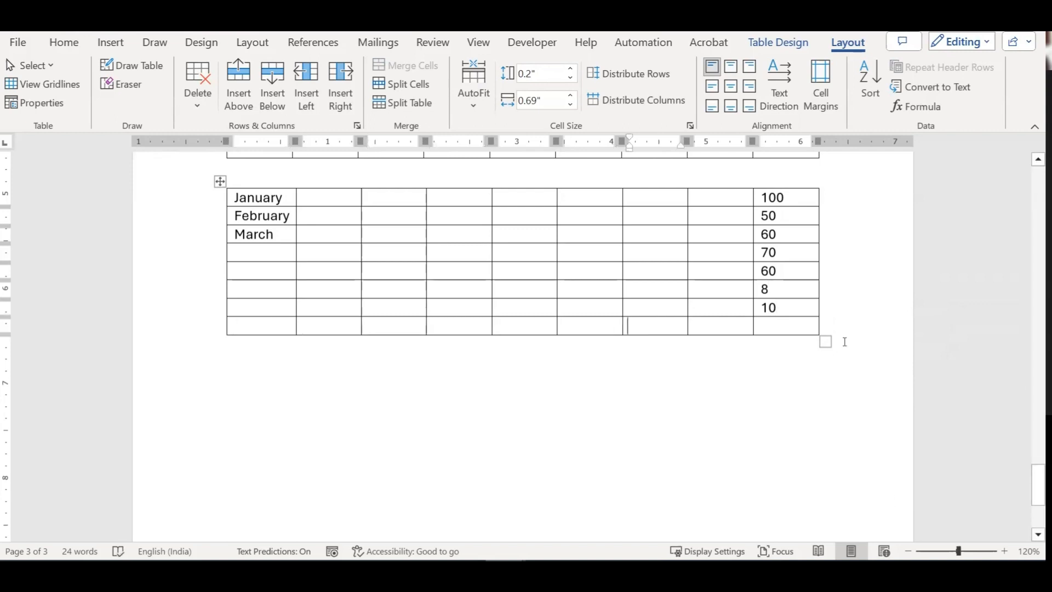
pyautogui.press('Tab')
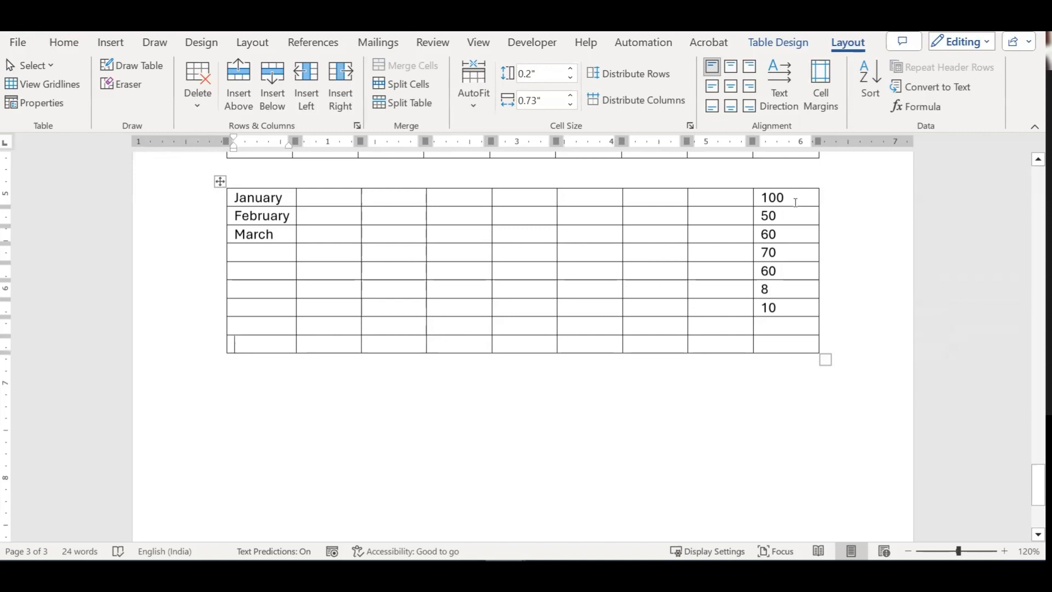
# Step: Select the last column's numbers and set up a formula with the #,##0 number format
pyautogui.moveTo(794, 201); pyautogui.dragTo(771, 310)
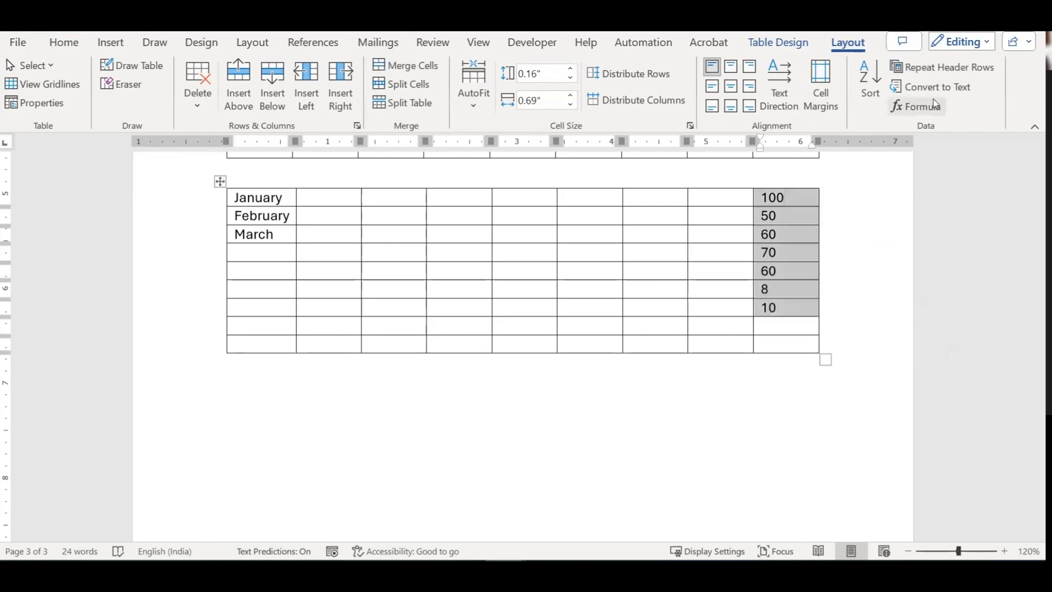
pyautogui.keyDown('shift'); pyautogui.click(809, 332); pyautogui.keyUp('shift')
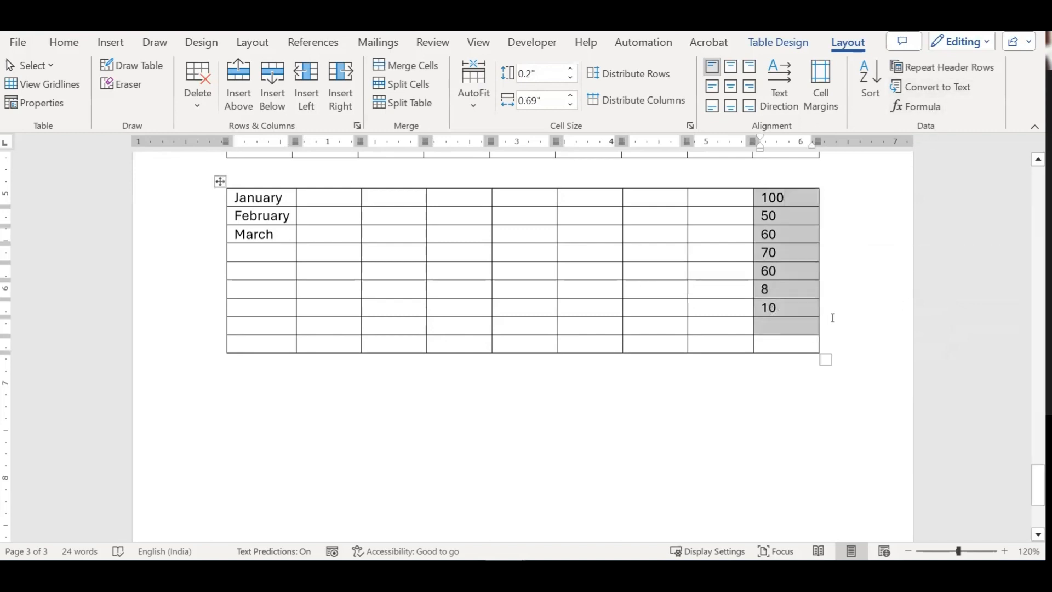
pyautogui.click(932, 116)
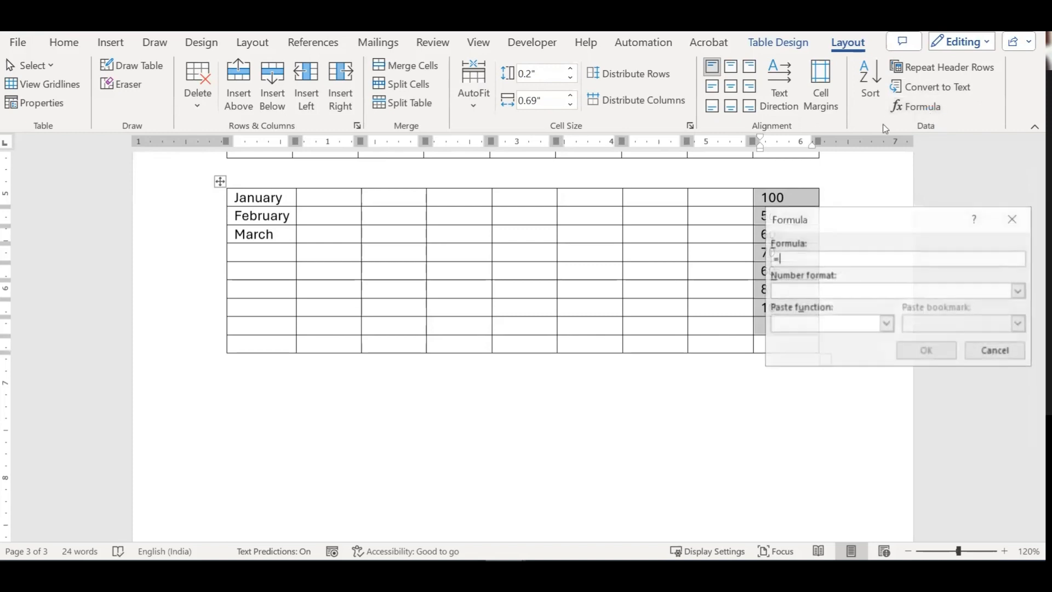
pyautogui.moveTo(921, 220); pyautogui.dragTo(376, 202)
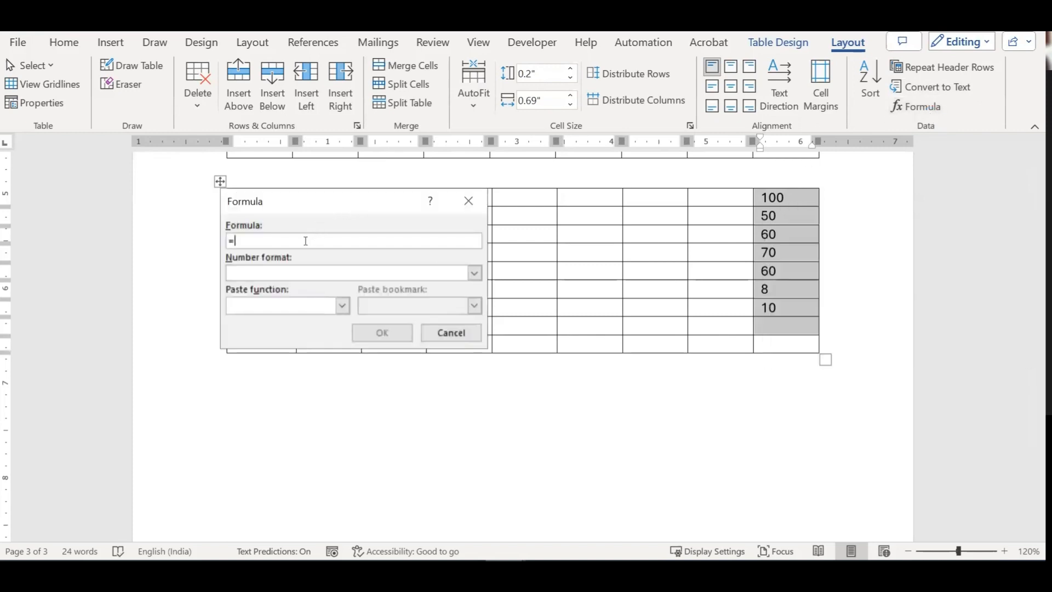
pyautogui.click(475, 273)
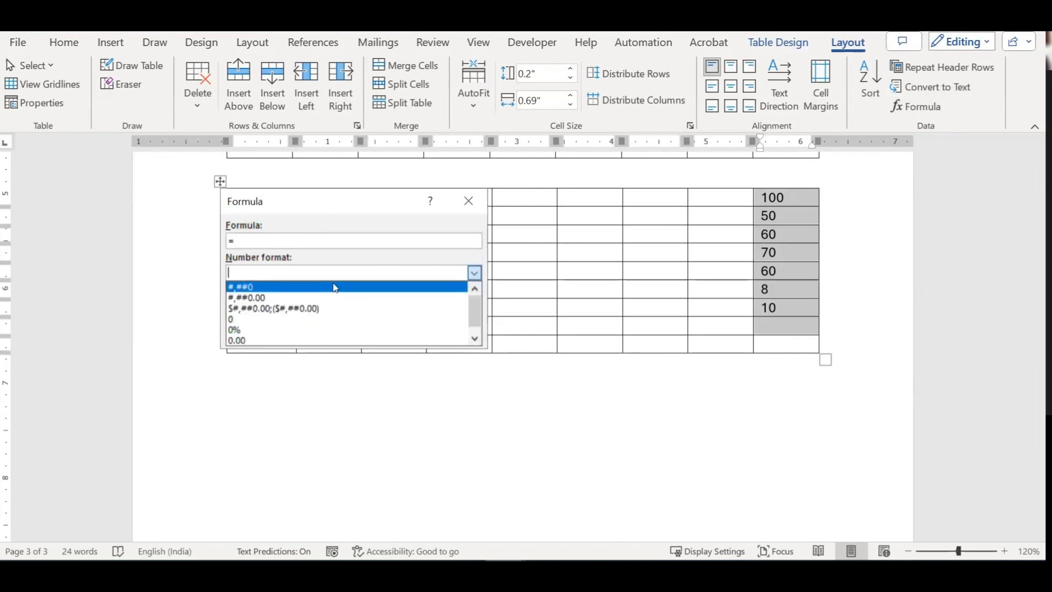
pyautogui.click(336, 287)
pyautogui.click(342, 307)
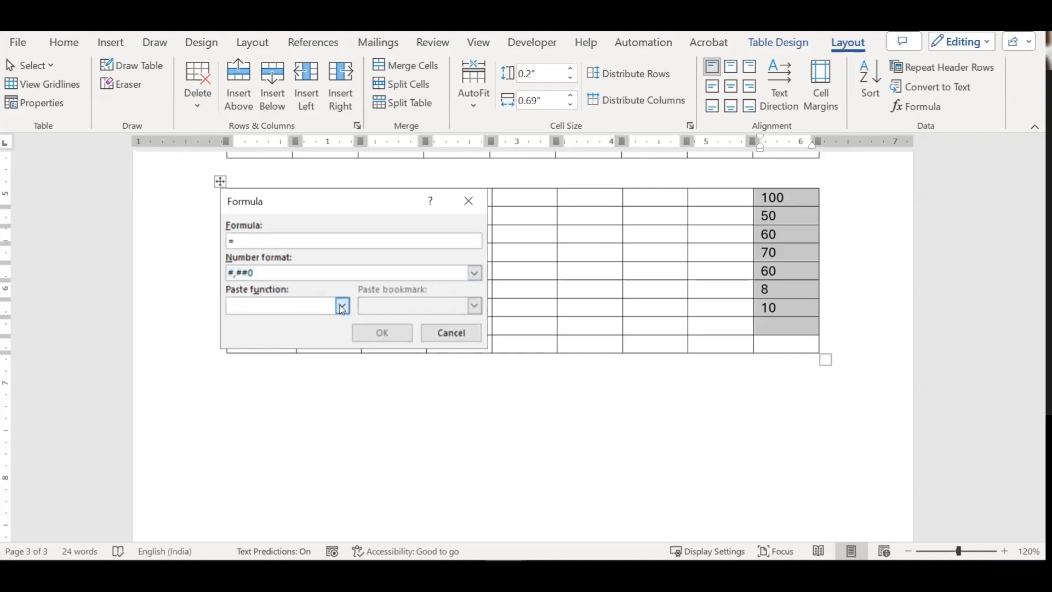
pyautogui.click(342, 307)
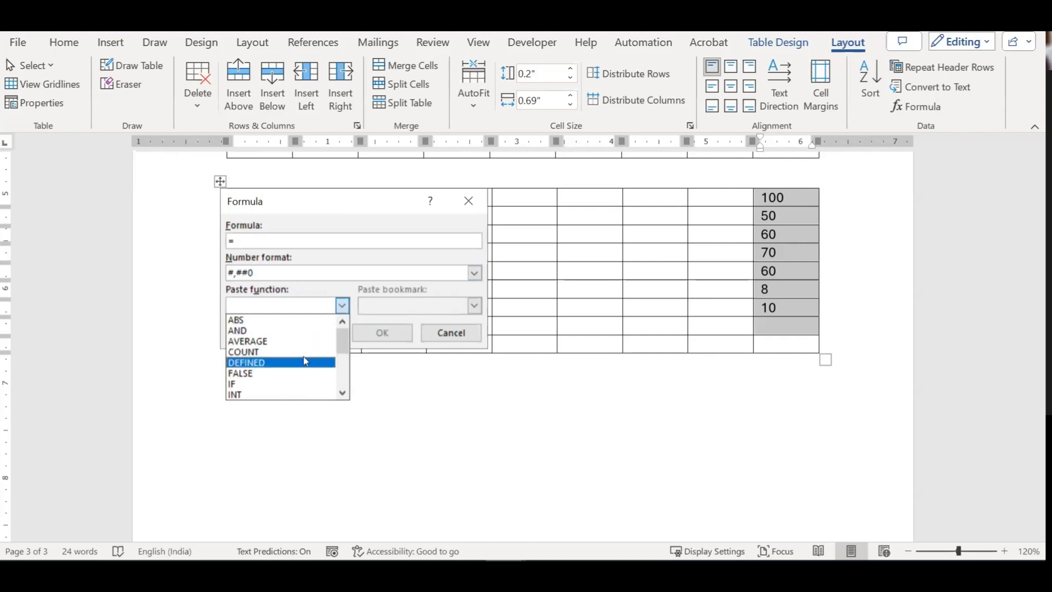
# Step: Insert an AVERAGE formula in the top cell, then undo its syntax-error result to restore 100
pyautogui.click(342, 393)
pyautogui.click(343, 392)
pyautogui.click(342, 393)
pyautogui.click(342, 393)
pyautogui.click(343, 393)
pyautogui.click(343, 393)
pyautogui.click(343, 392)
pyautogui.click(343, 393)
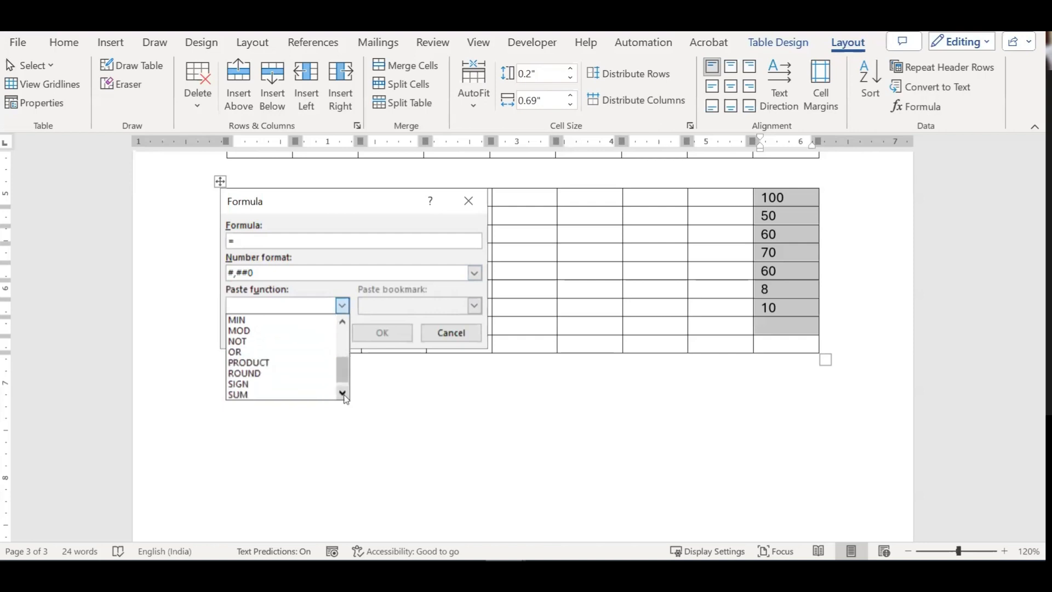
pyautogui.moveTo(345, 379); pyautogui.dragTo(349, 340)
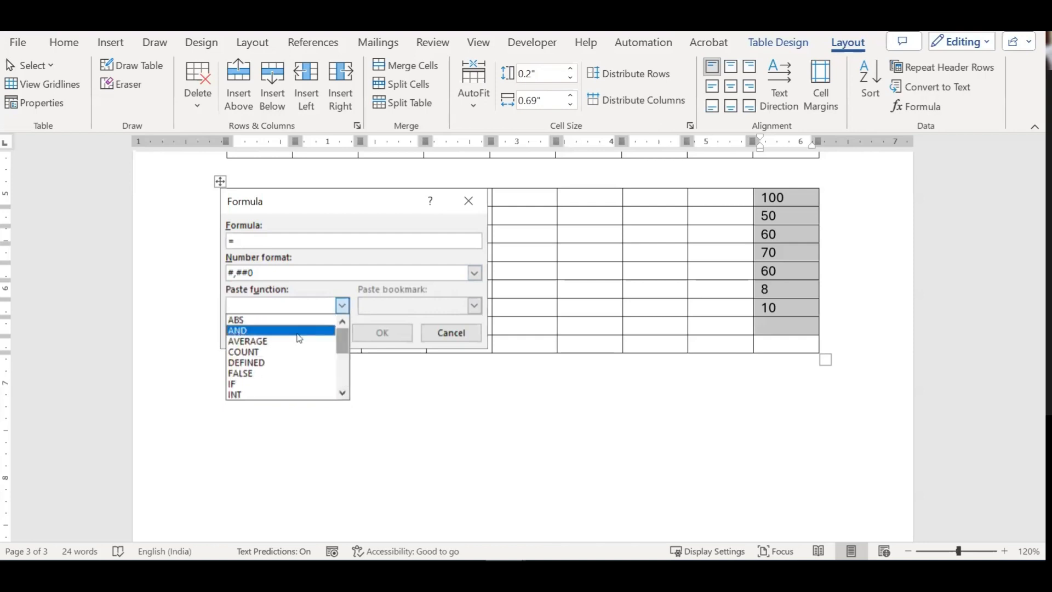
pyautogui.click(280, 341)
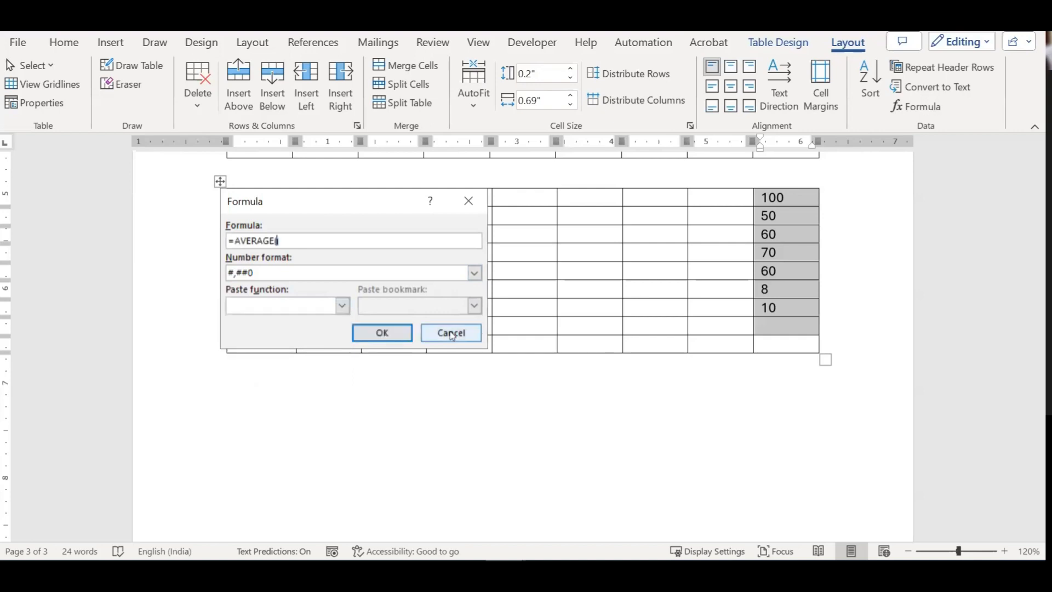
pyautogui.click(391, 332)
pyautogui.scroll(2, 794, 308)
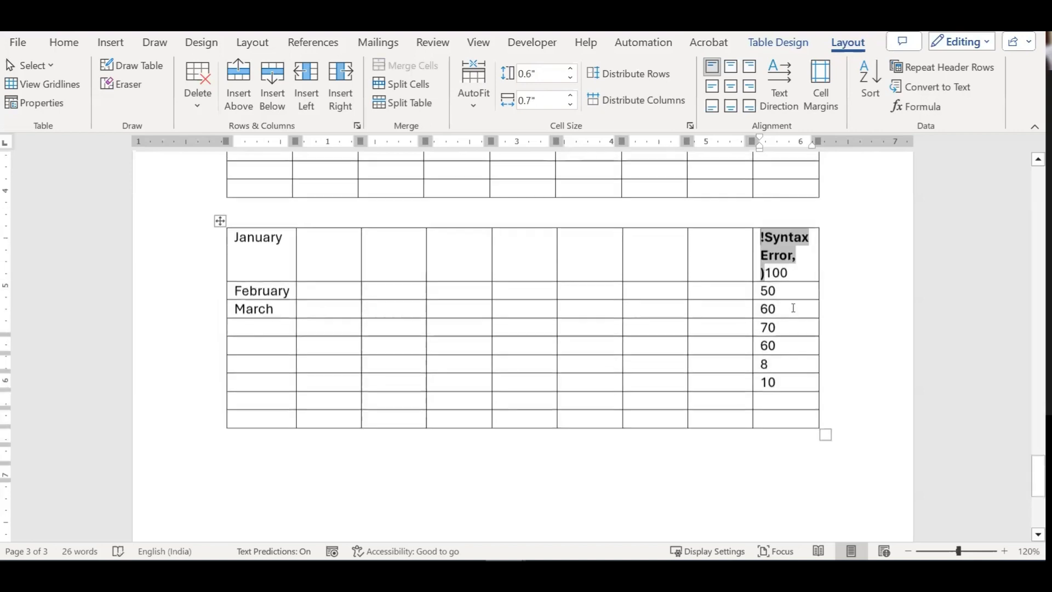
pyautogui.hotkey('ctrl', 'z')
pyautogui.click(780, 294)
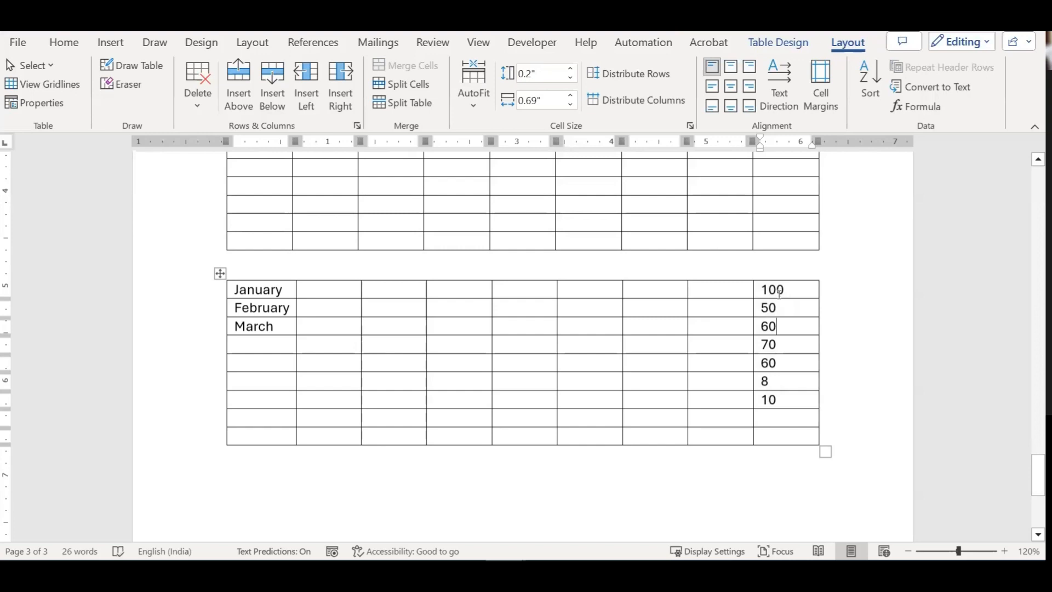
pyautogui.click(770, 411)
pyautogui.click(918, 106)
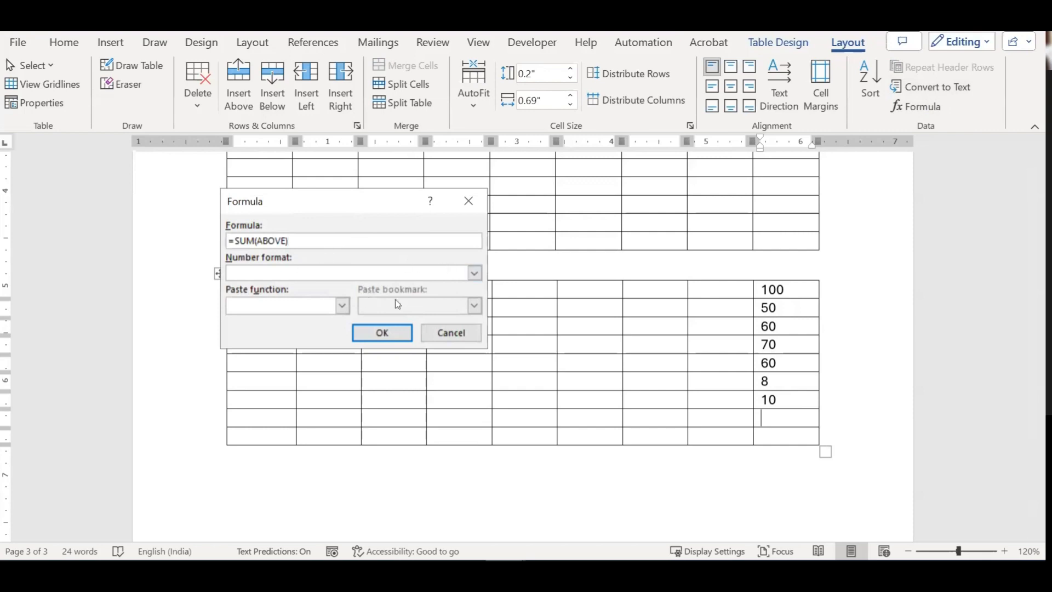
pyautogui.click(473, 273)
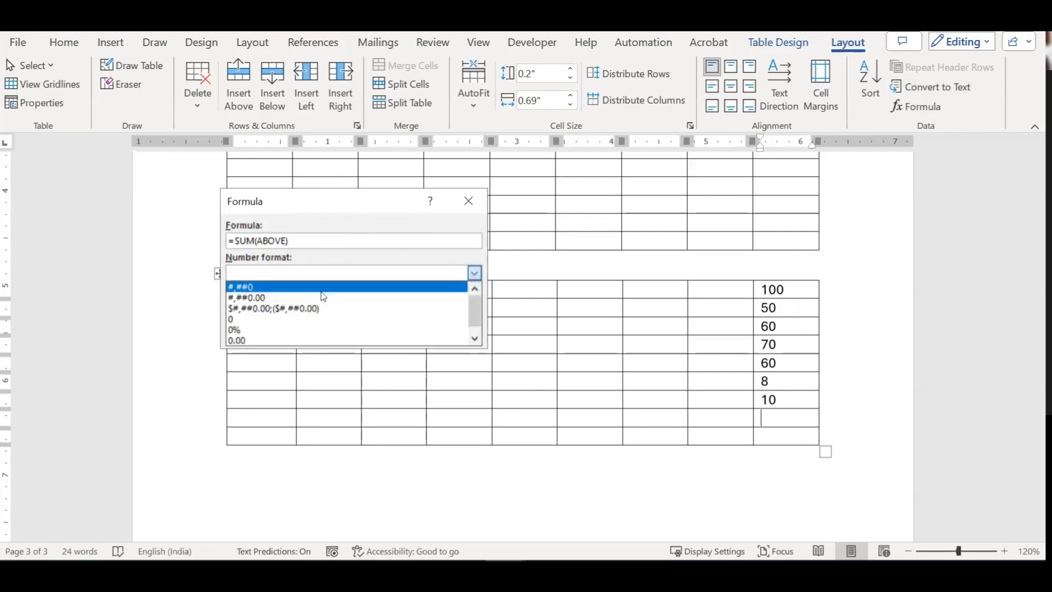
pyautogui.click(323, 293)
pyautogui.click(342, 305)
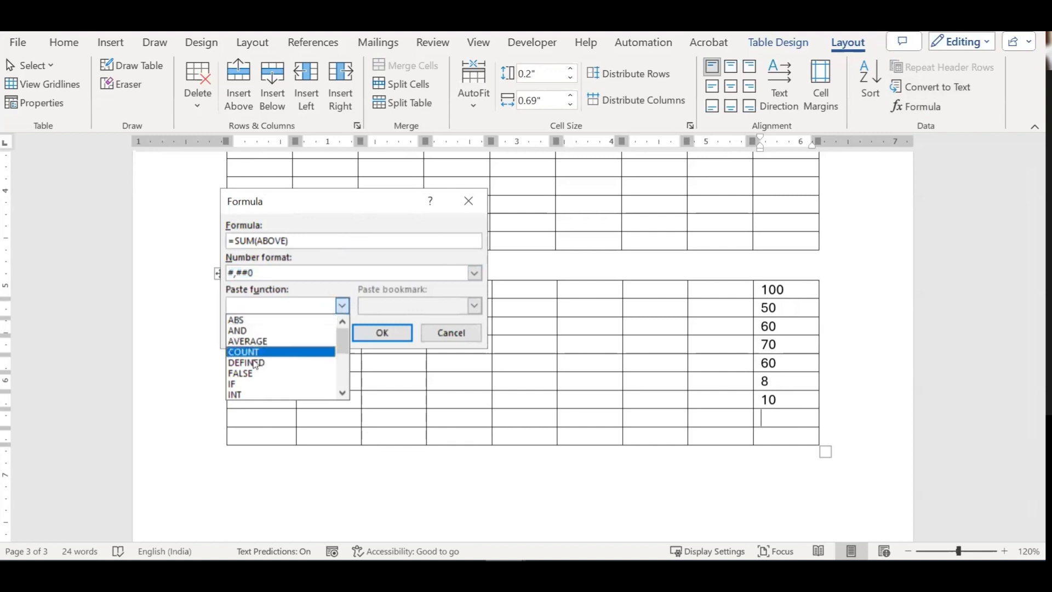
pyautogui.click(262, 321)
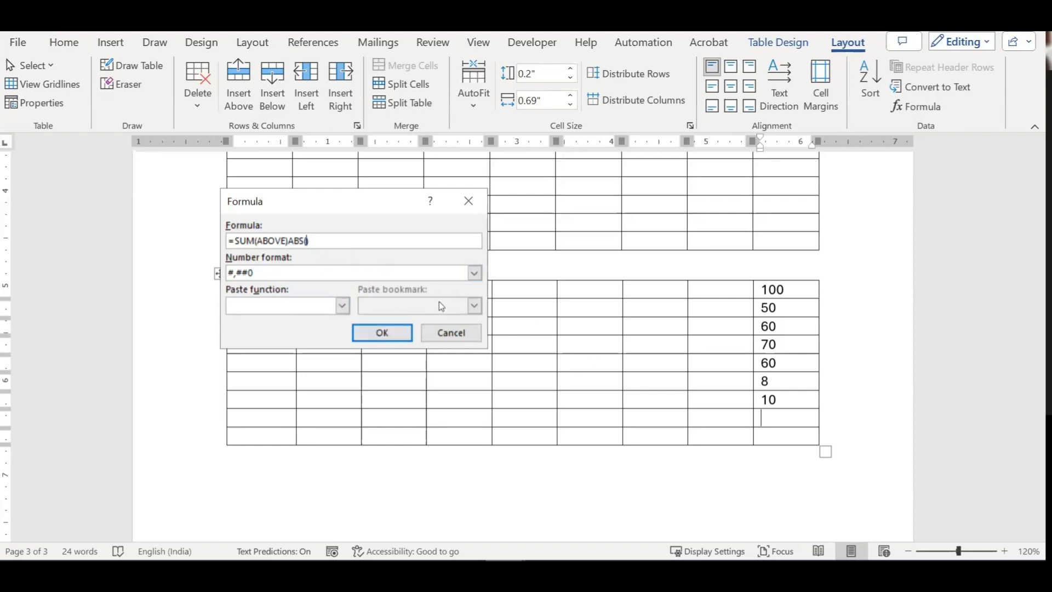
pyautogui.press('BackSpace')
pyautogui.press('BackSpace')
pyautogui.press('BackSpace')
pyautogui.click(399, 332)
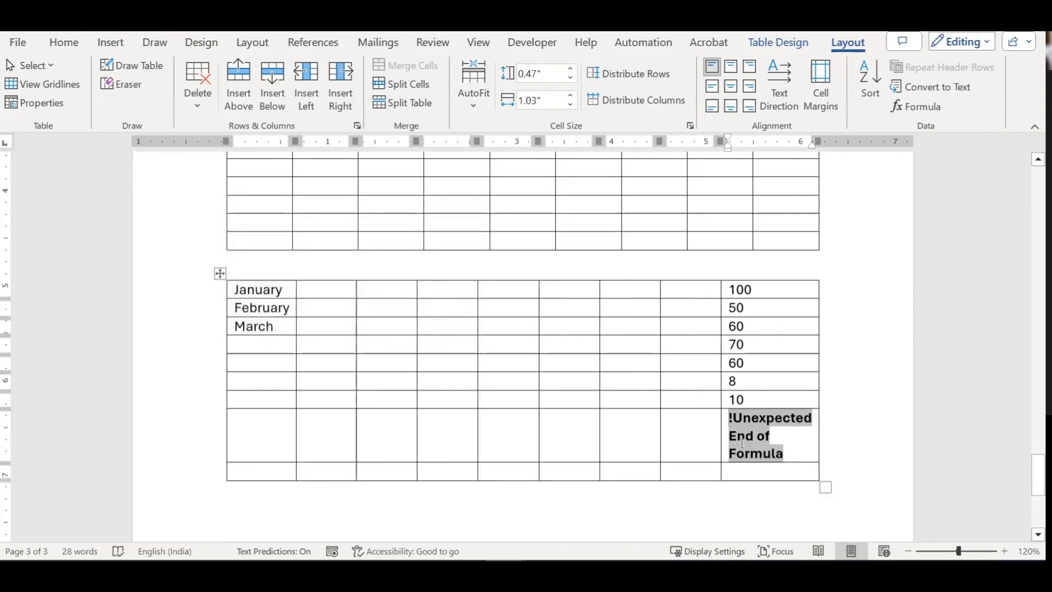
pyautogui.click(710, 427)
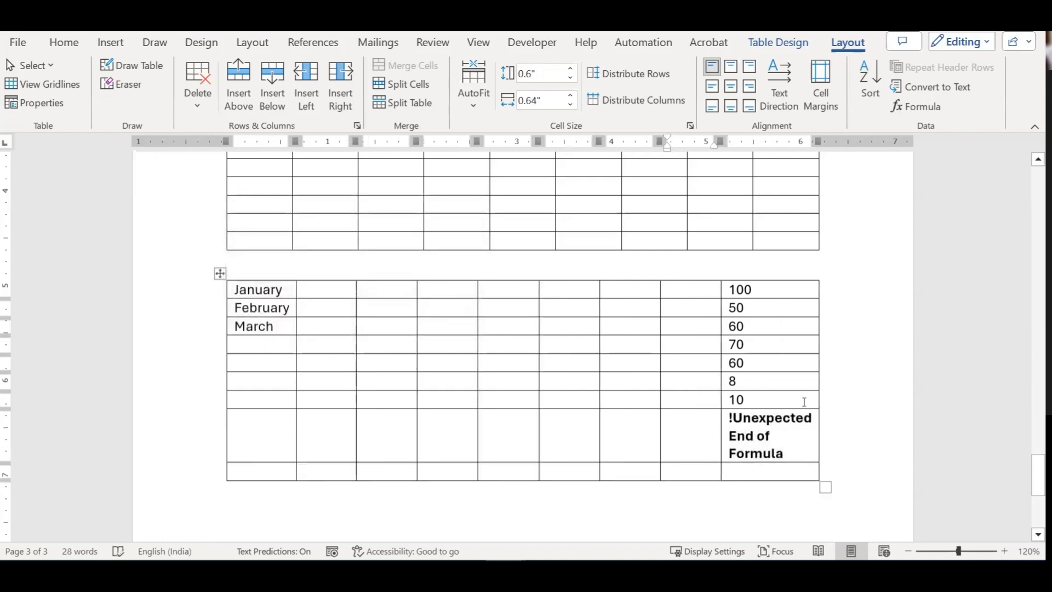
pyautogui.hotkey('ctrl', 'z')
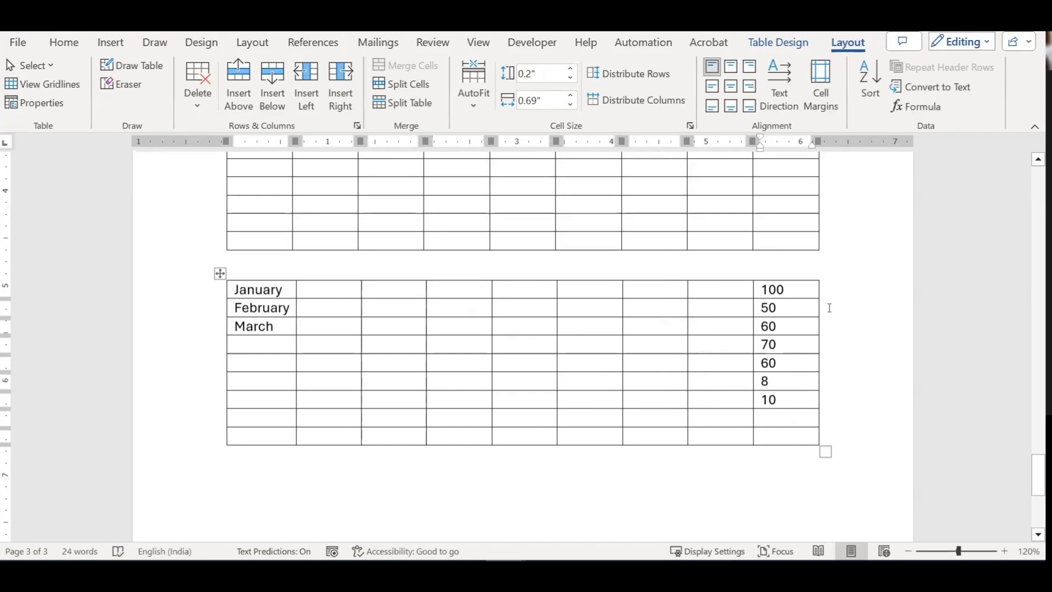
pyautogui.click(920, 106)
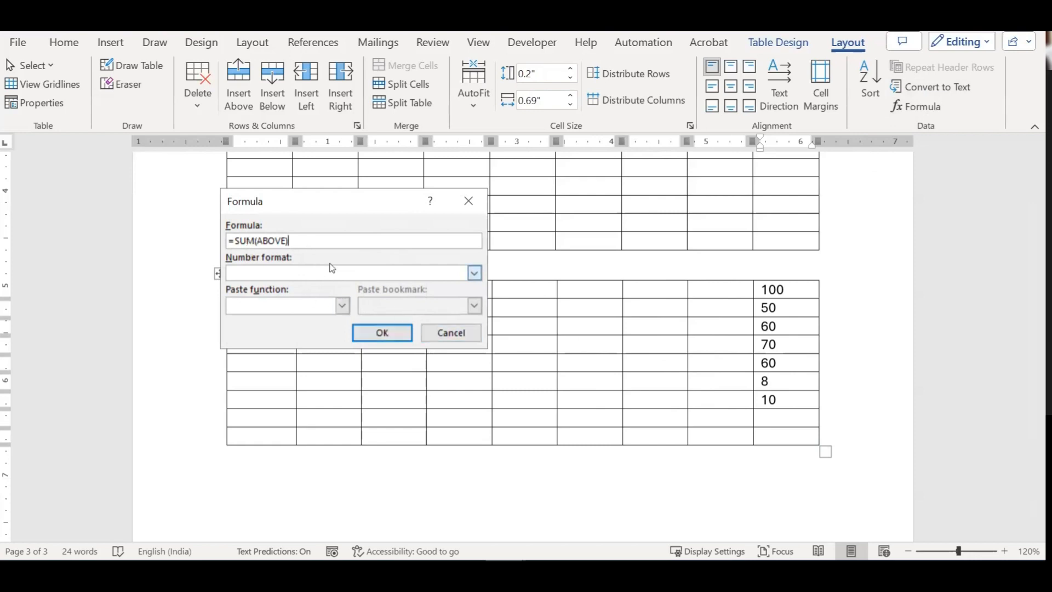
pyautogui.click(398, 336)
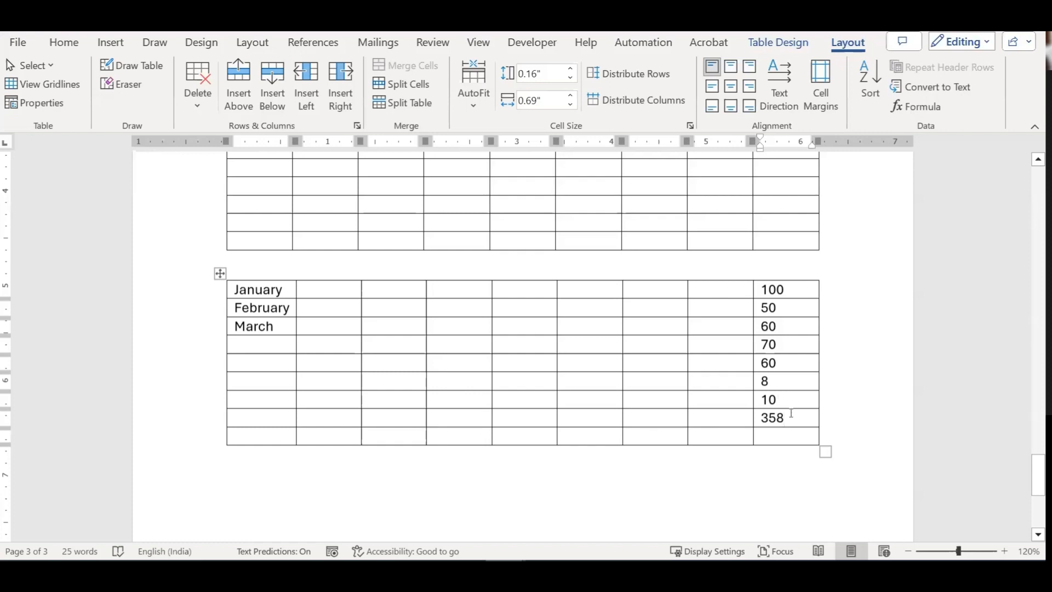
pyautogui.click(797, 442)
pyautogui.doubleClick(795, 414)
pyautogui.press('BackSpace')
pyautogui.click(916, 106)
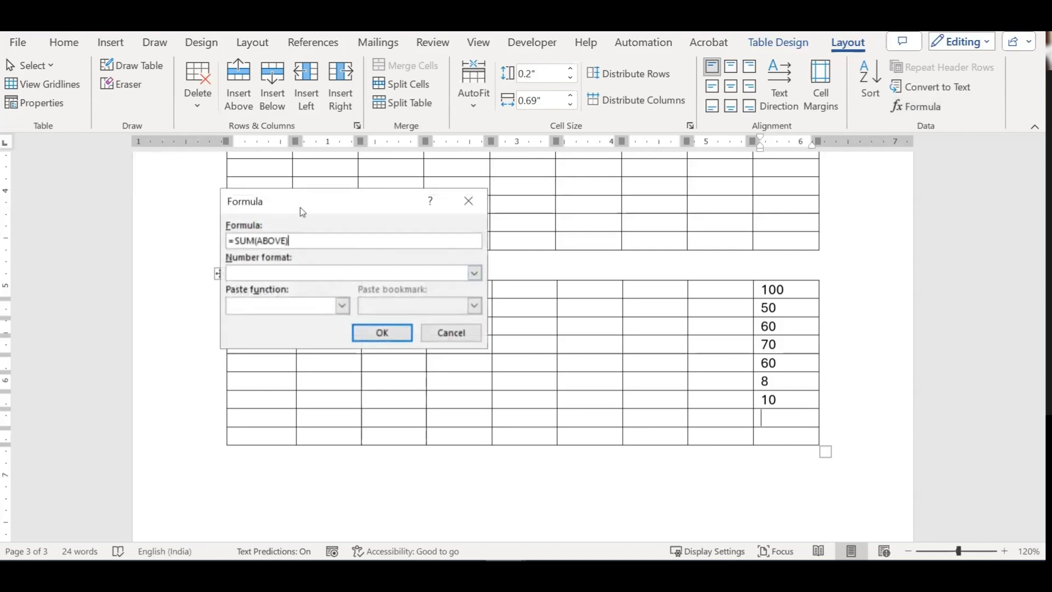
pyautogui.moveTo(303, 213); pyautogui.dragTo(348, 264)
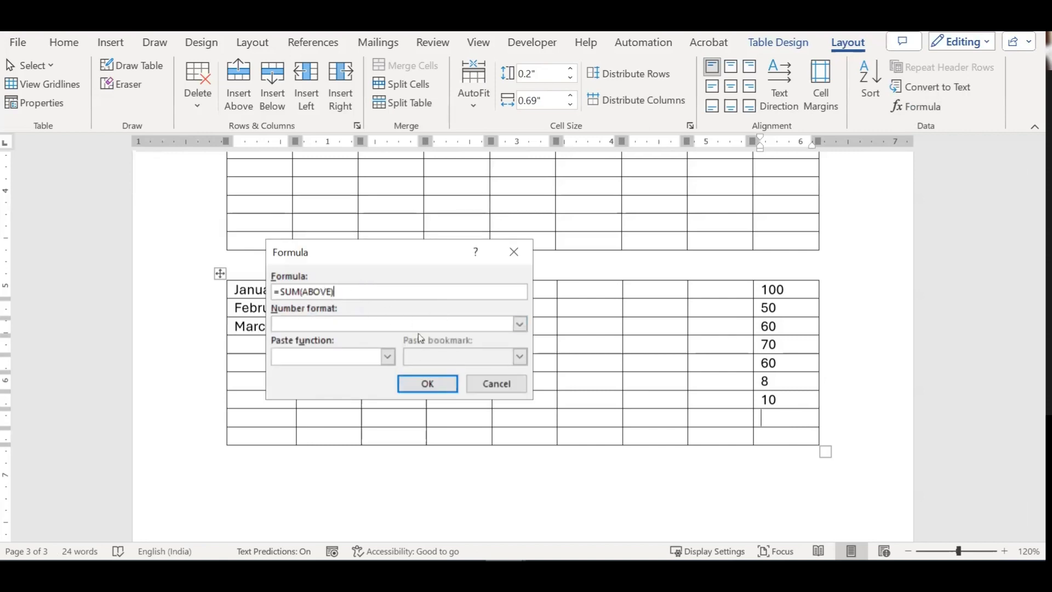
pyautogui.click(496, 384)
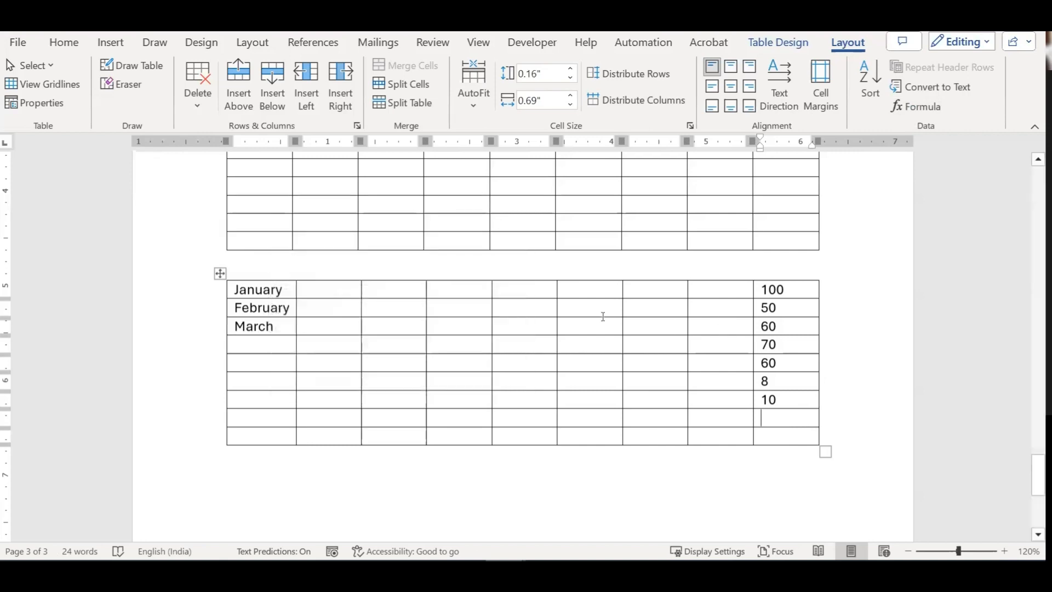
pyautogui.scroll(-2, 737, 379)
pyautogui.scroll(3, 734, 378)
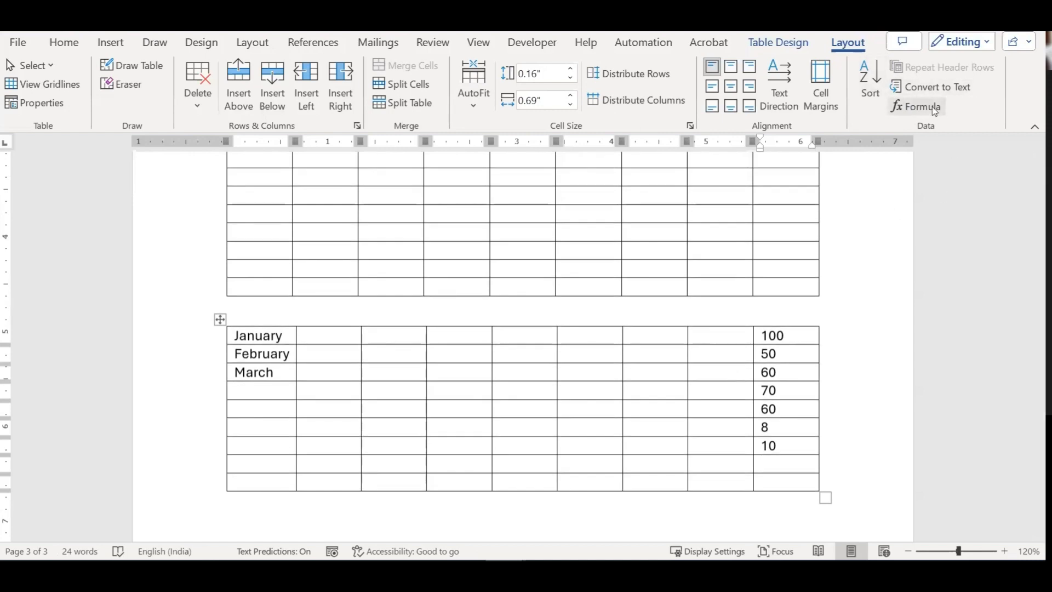
pyautogui.click(756, 42)
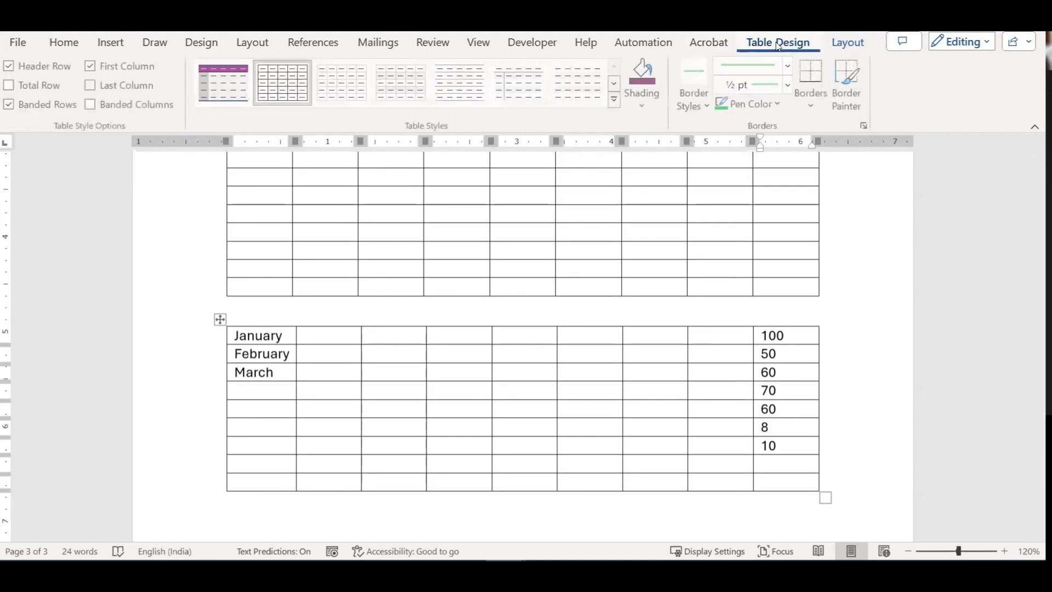
pyautogui.click(847, 42)
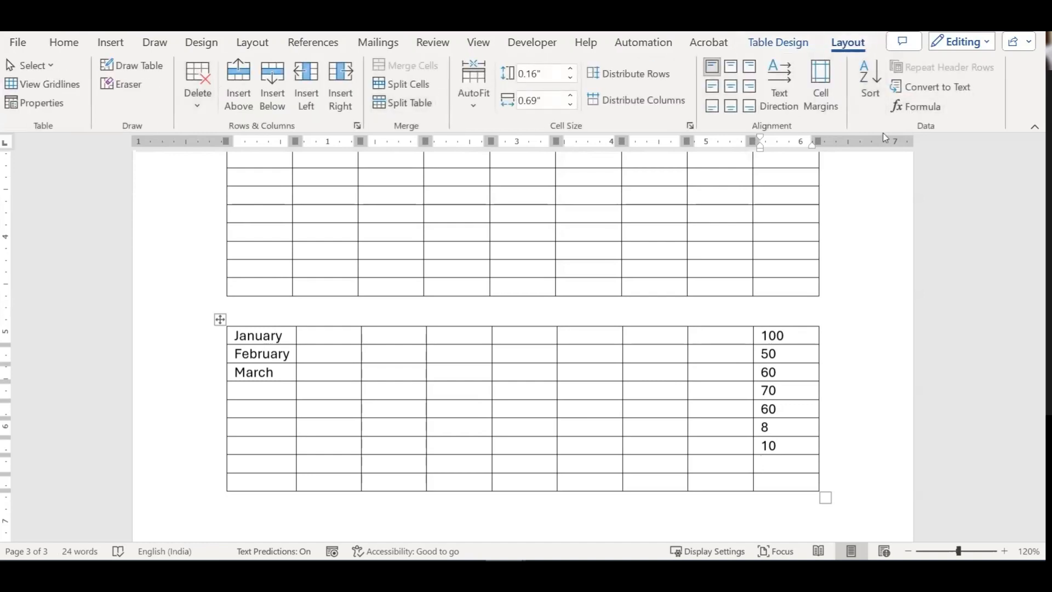
# Step: Type 'January, February, March, April' on the empty line below the month table
pyautogui.scroll(-3, 676, 242)
pyautogui.scroll(1, 646, 202)
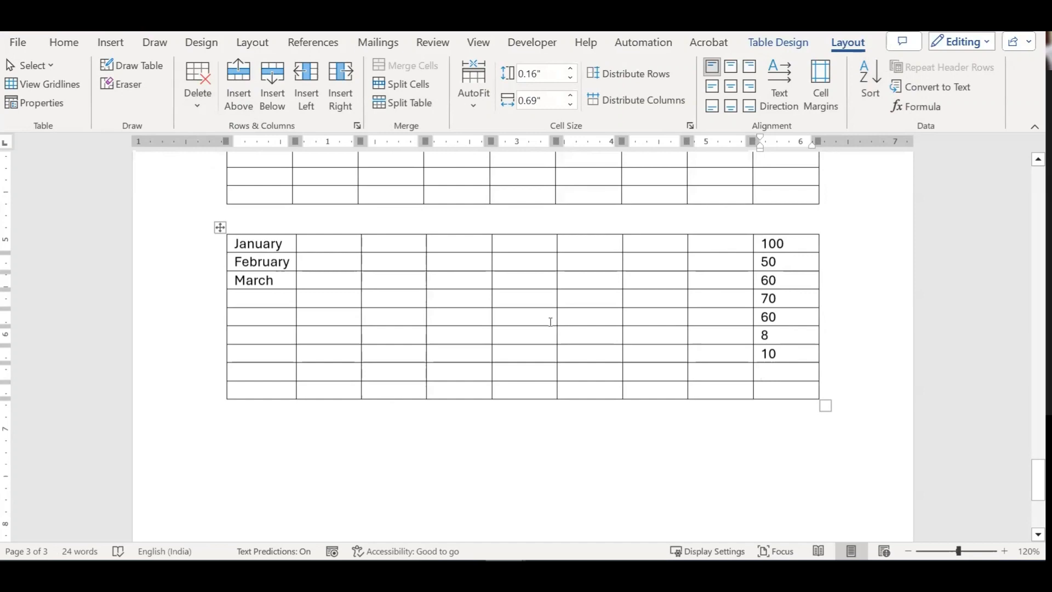
pyautogui.scroll(-4, 547, 320)
pyautogui.click(307, 366)
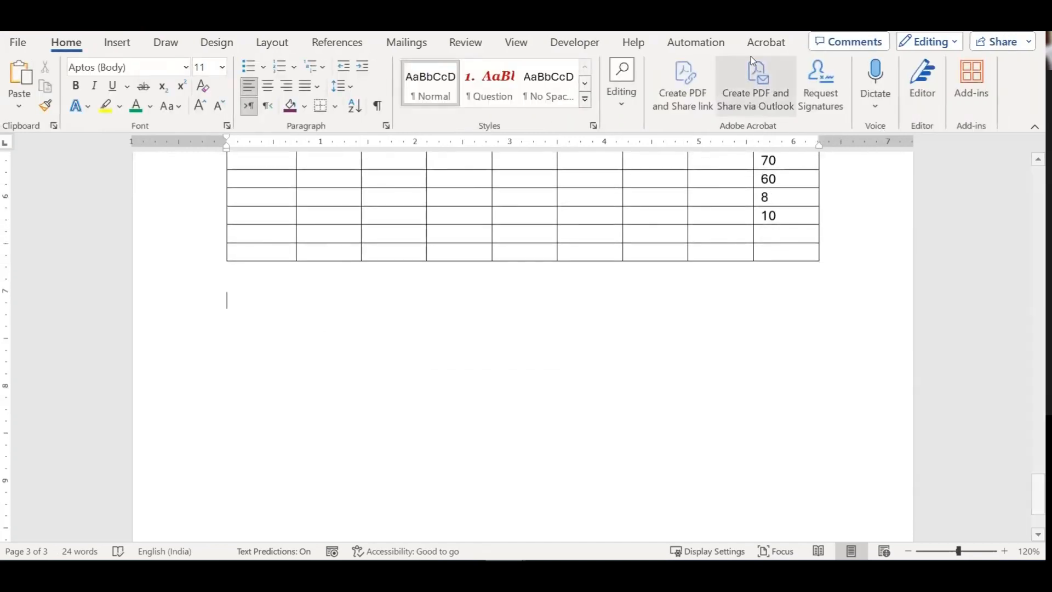
pyautogui.scroll(3, 299, 215)
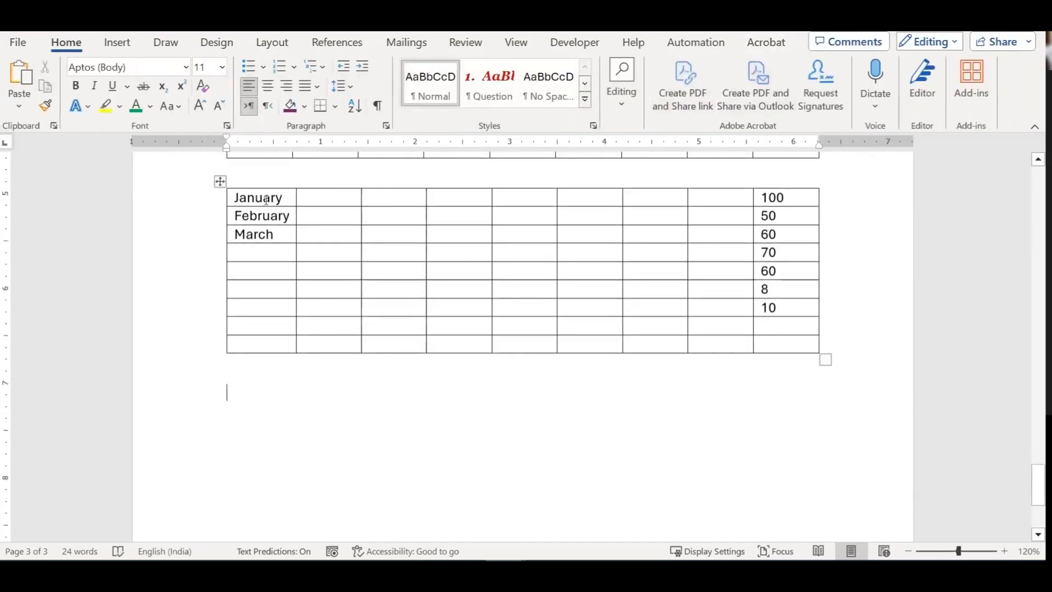
pyautogui.click(265, 200)
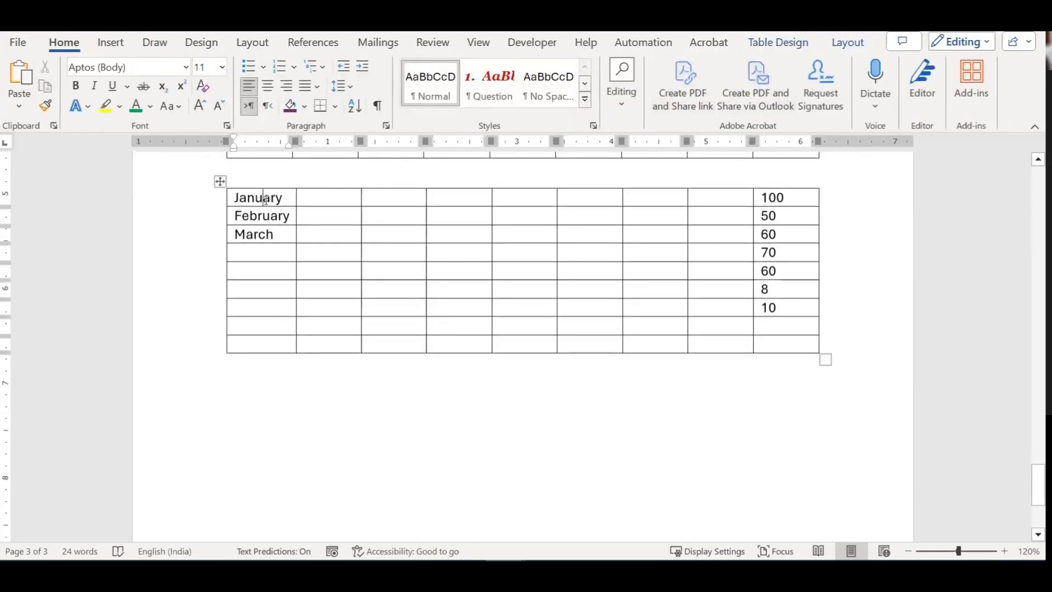
pyautogui.click(307, 404)
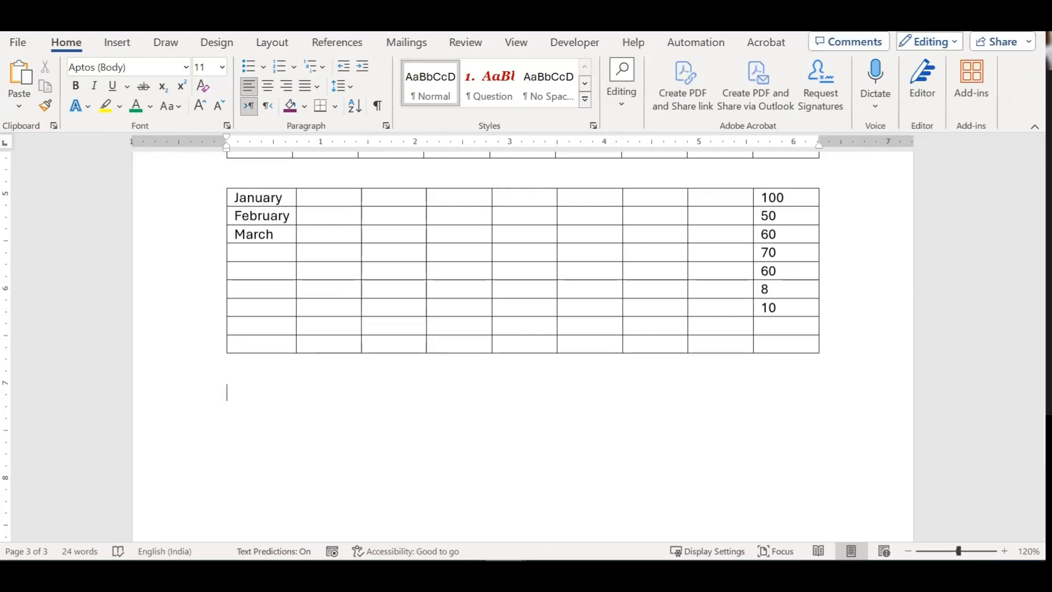
pyautogui.write('Janujary')
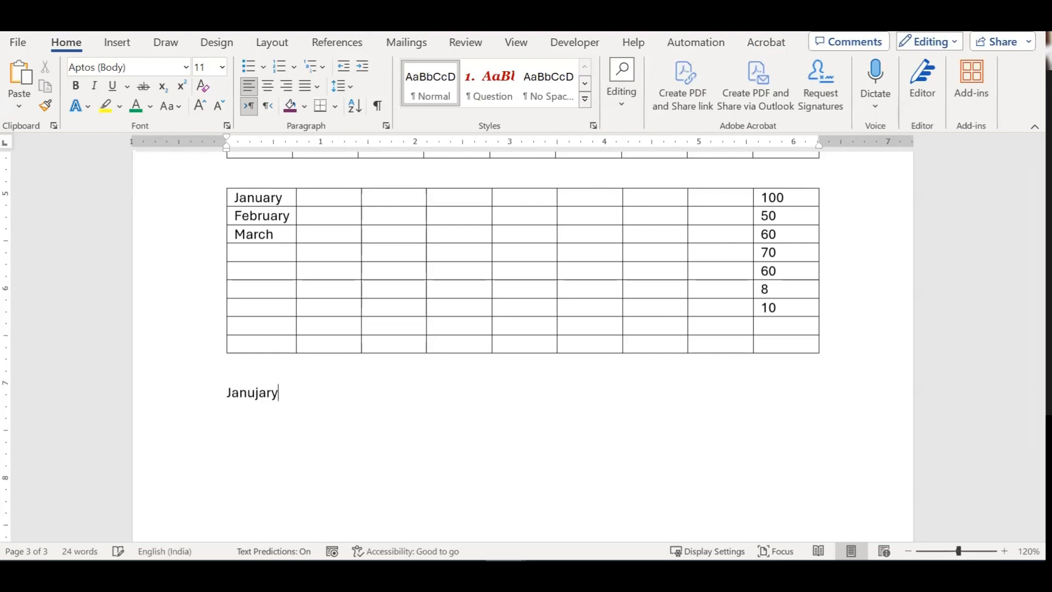
pyautogui.write('ary, February, Mardch')
pyautogui.press('BackSpace')
pyautogui.press('BackSpace')
pyautogui.press('BackSpace')
pyautogui.write('ch, April')
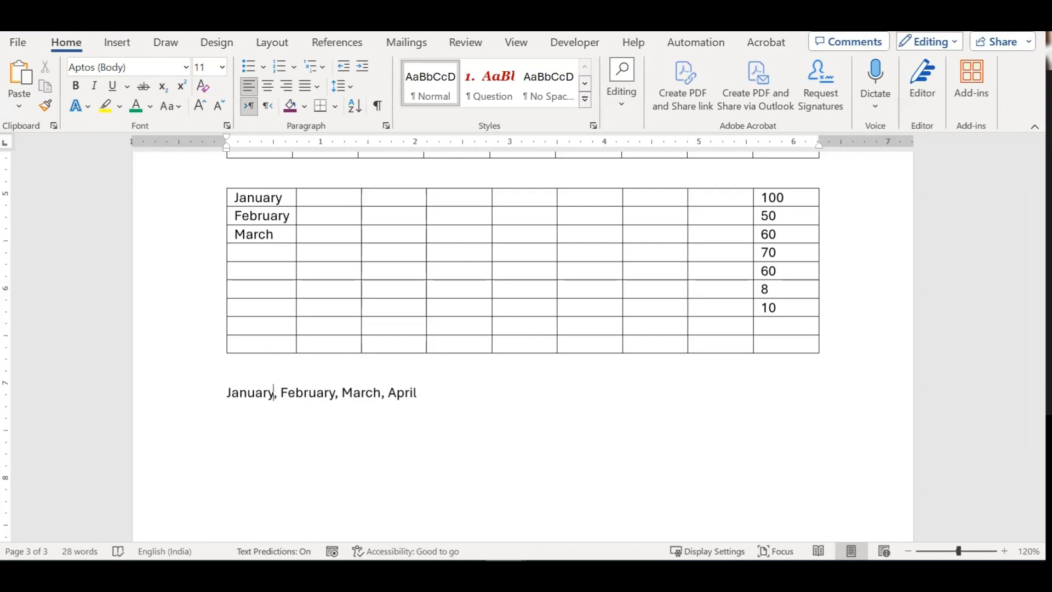
# Step: Select the entire month line
pyautogui.moveTo(272, 394); pyautogui.dragTo(278, 393)
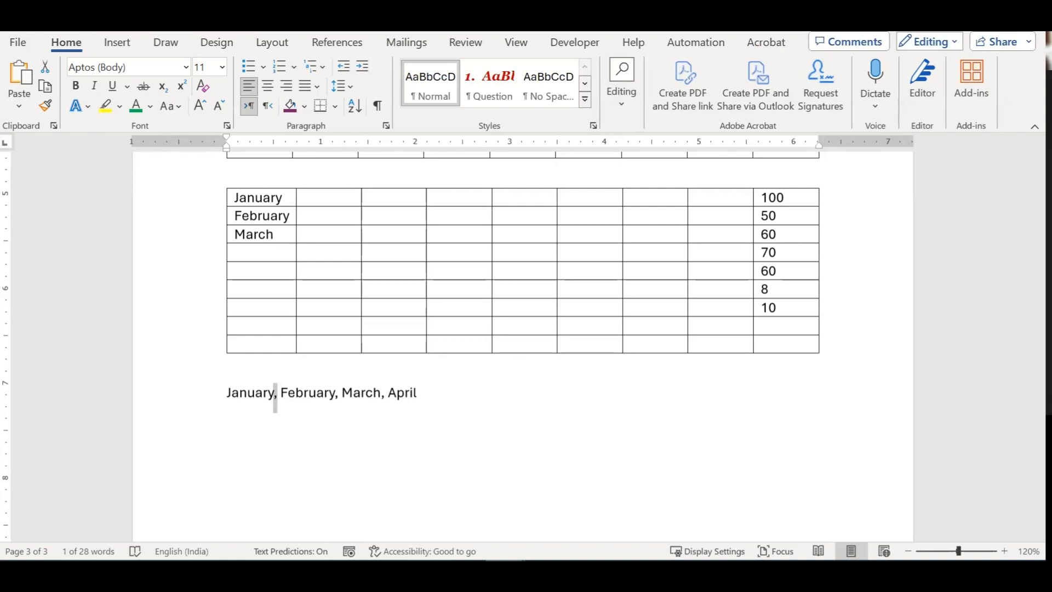
pyautogui.press('Home')
pyautogui.hotkey('shift', 'End')
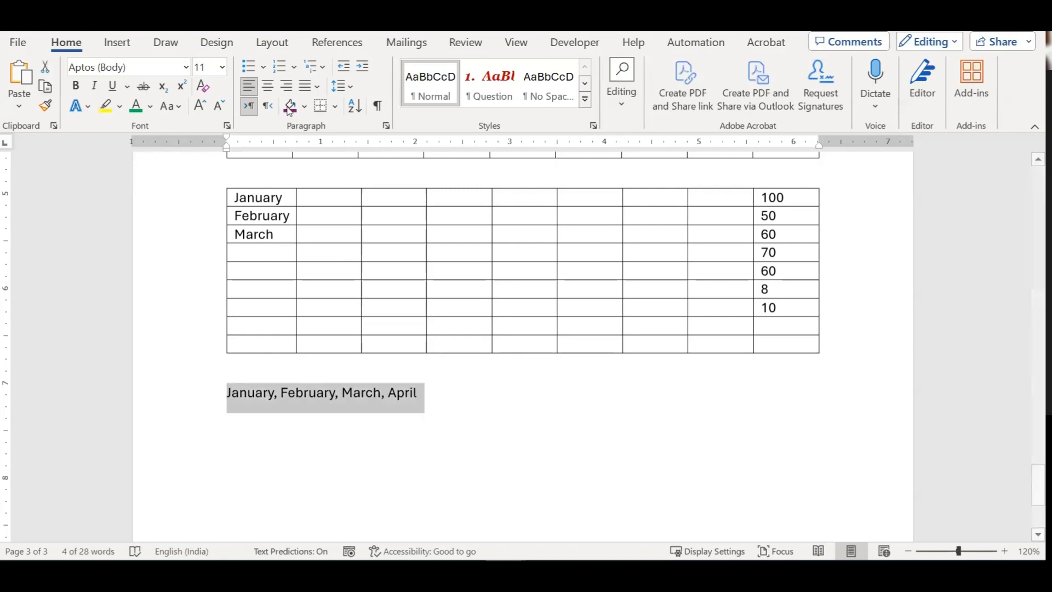
pyautogui.click(127, 47)
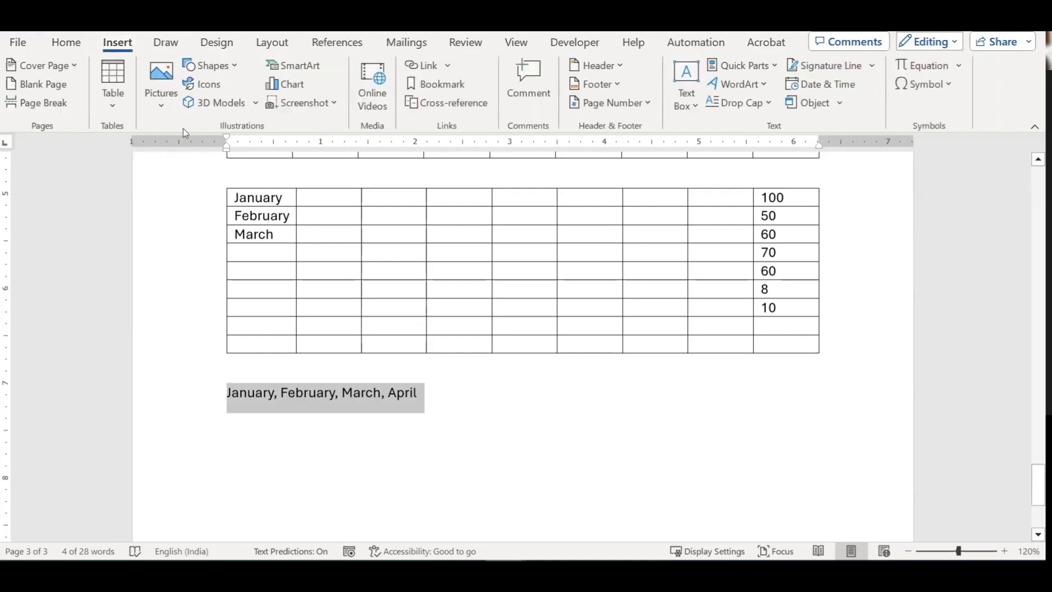
pyautogui.click(113, 88)
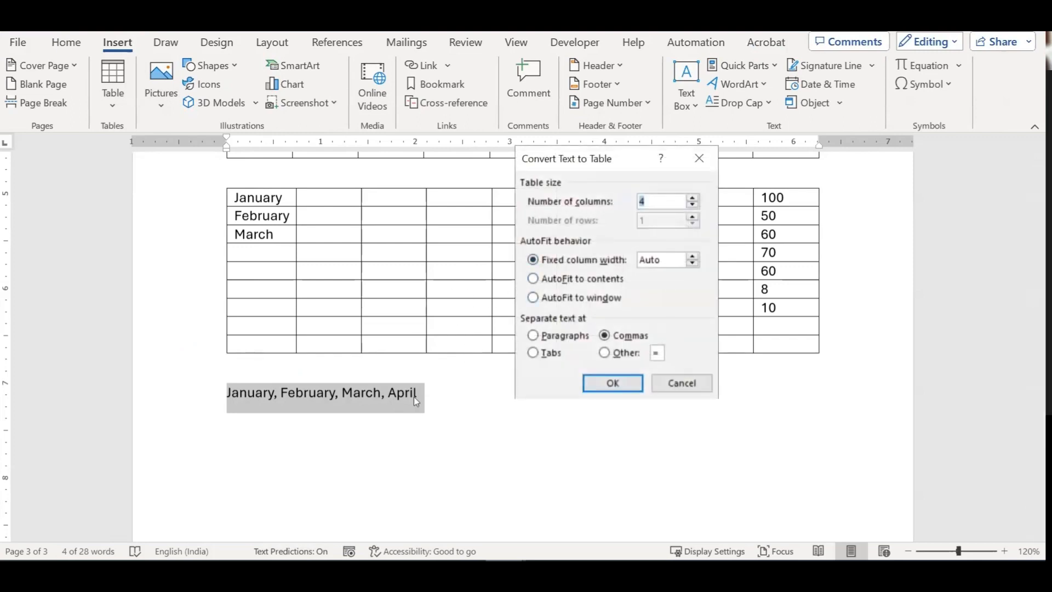
pyautogui.click(607, 353)
pyautogui.write(',')
pyautogui.doubleClick(658, 199)
pyautogui.click(613, 383)
pyautogui.click(477, 447)
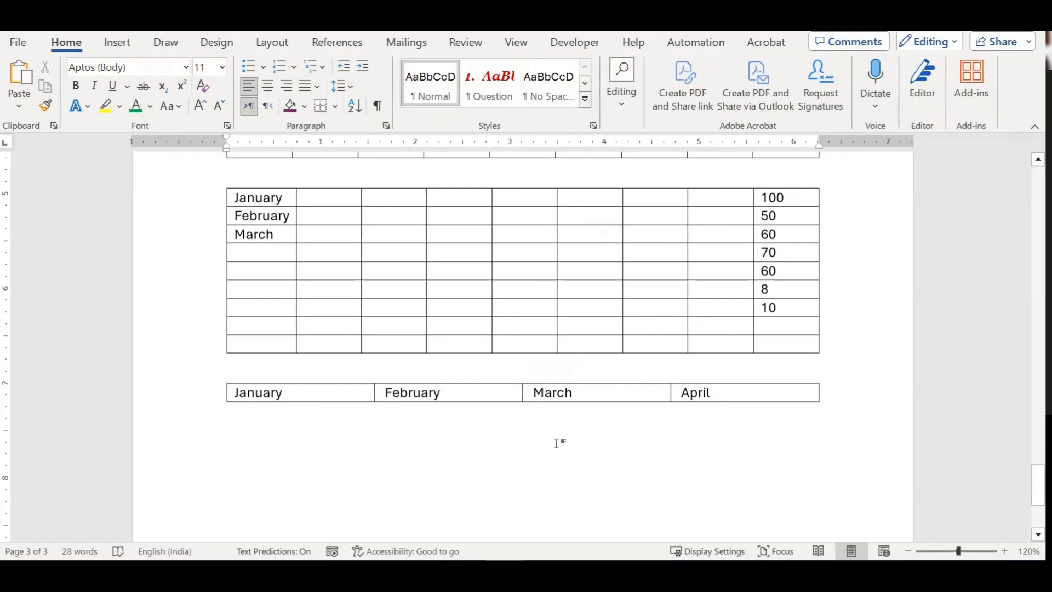
pyautogui.hotkey('ctrl', 'z')
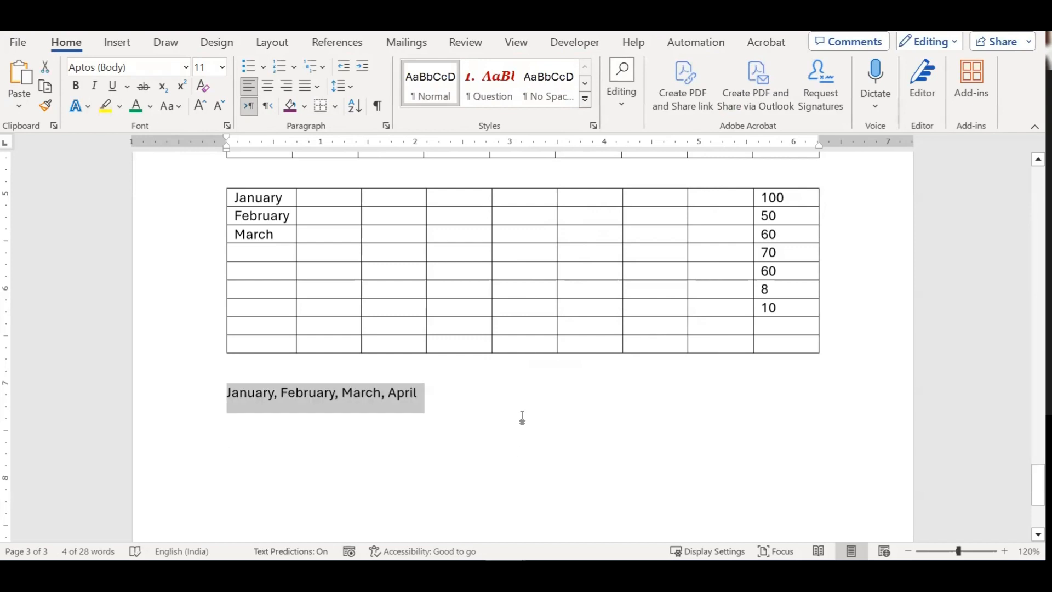
pyautogui.click(508, 406)
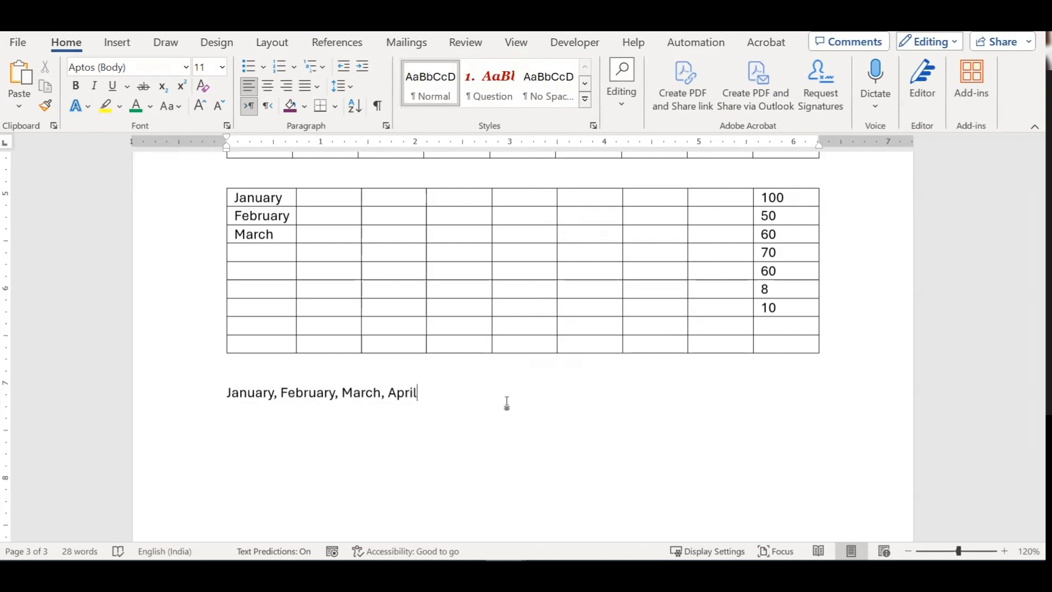
pyautogui.moveTo(477, 392); pyautogui.dragTo(241, 392)
pyautogui.click(118, 42)
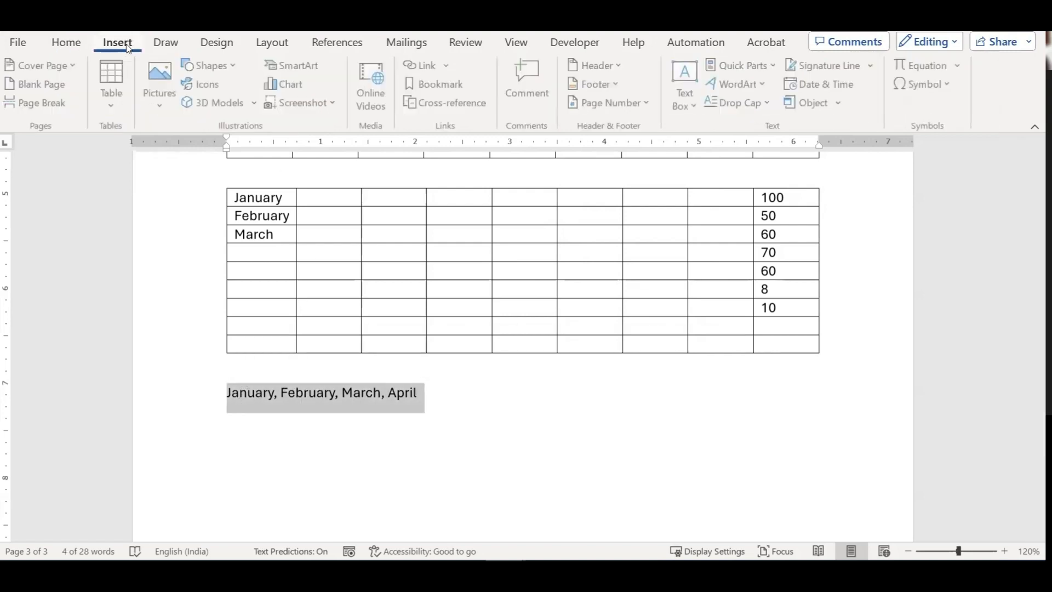
pyautogui.click(117, 101)
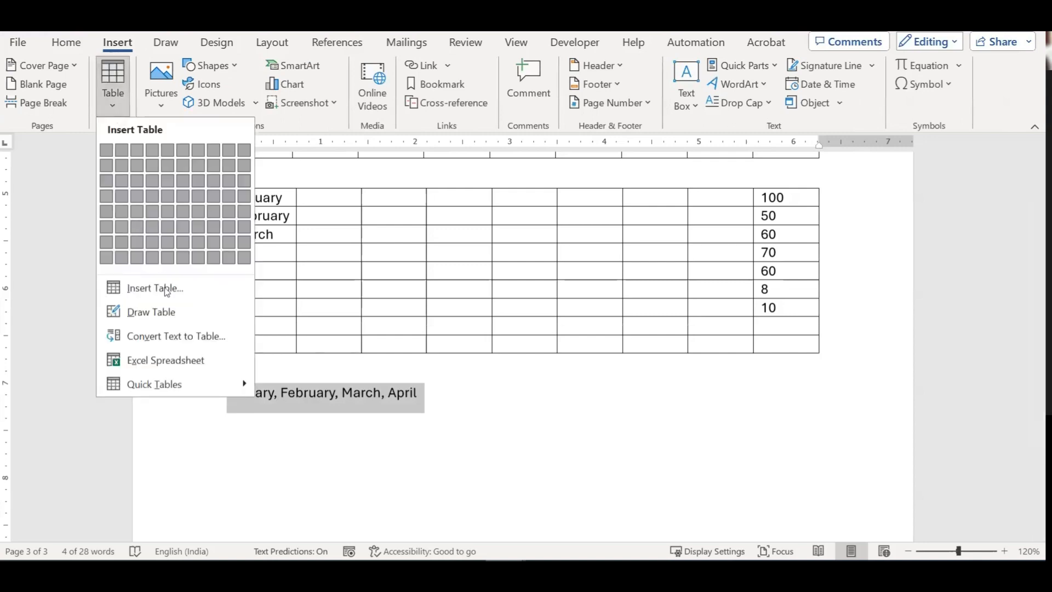
pyautogui.click(183, 337)
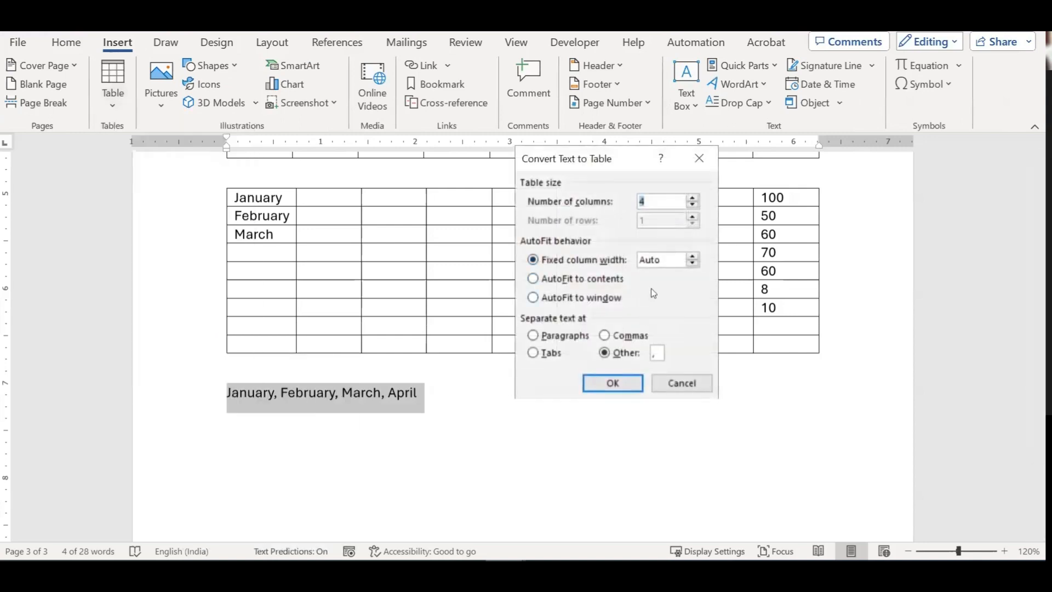
pyautogui.click(656, 352)
pyautogui.click(623, 340)
pyautogui.click(677, 378)
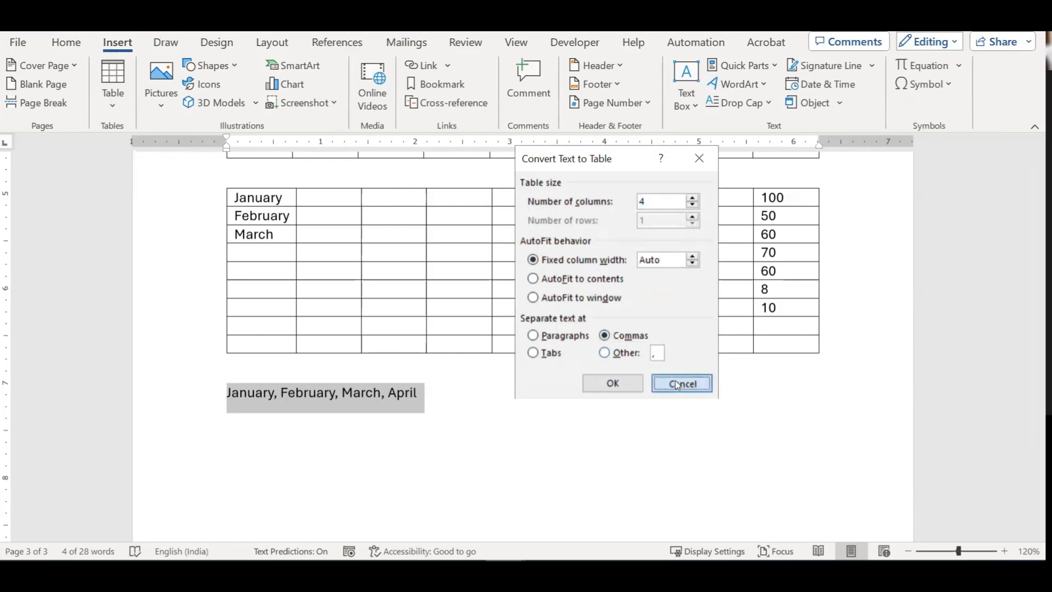
pyautogui.click(288, 392)
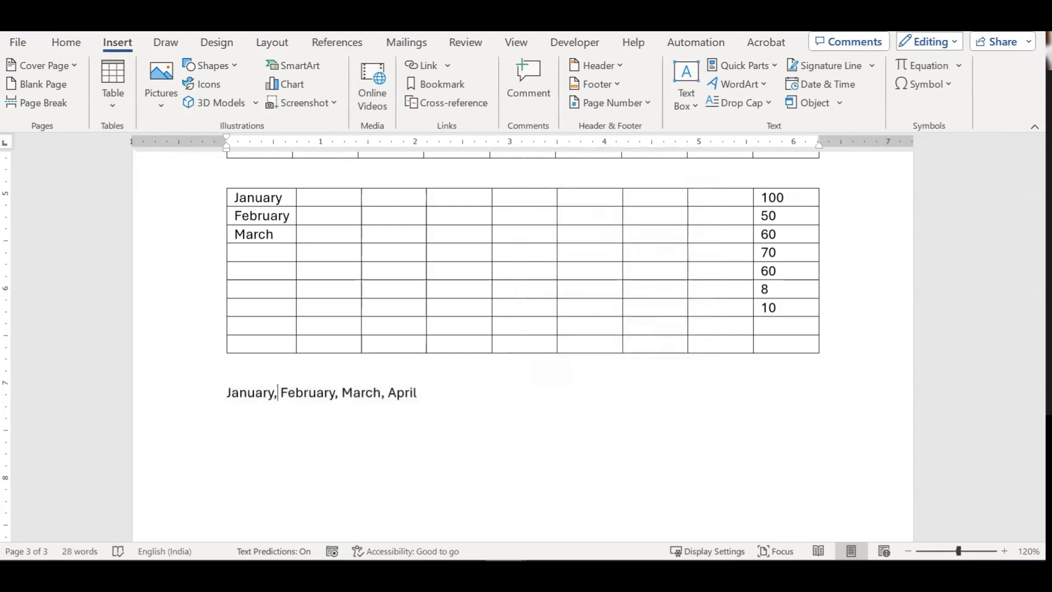
# Step: Replace the comma-and-space separators between the months with hyphens
pyautogui.press('BackSpace')
pyautogui.write('-')
pyautogui.press('Delete')
pyautogui.press('Right')
pyautogui.press('Right')
pyautogui.press('Right')
pyautogui.press('Right')
pyautogui.press('Right')
pyautogui.press('Right')
pyautogui.press('Right')
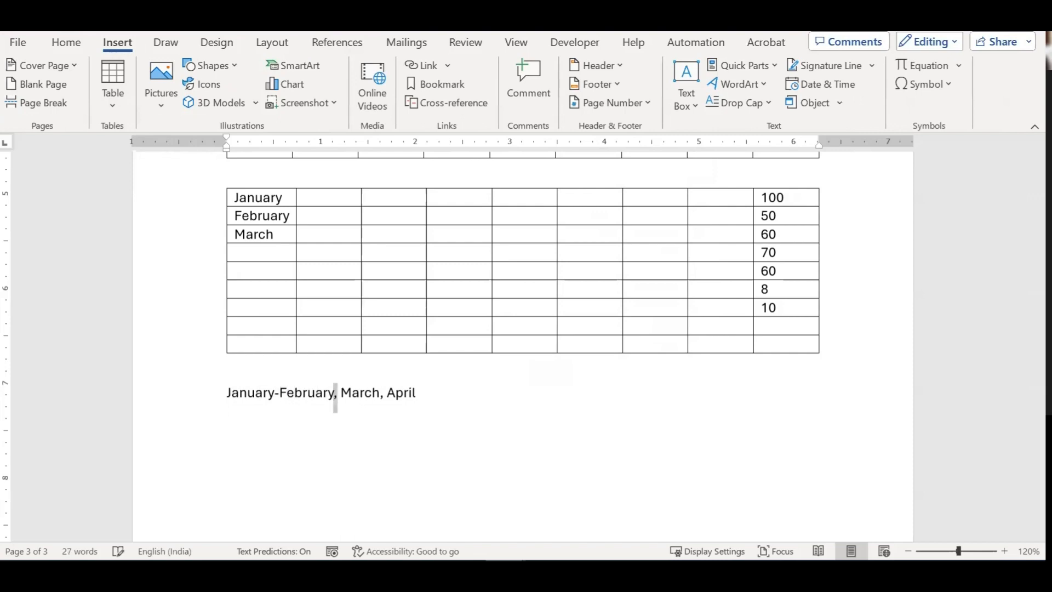
pyautogui.press('Delete')
pyautogui.write('-')
pyautogui.press('Delete')
pyautogui.press('Right')
pyautogui.press('Right')
pyautogui.press('Right')
pyautogui.press('Right')
pyautogui.press('Right')
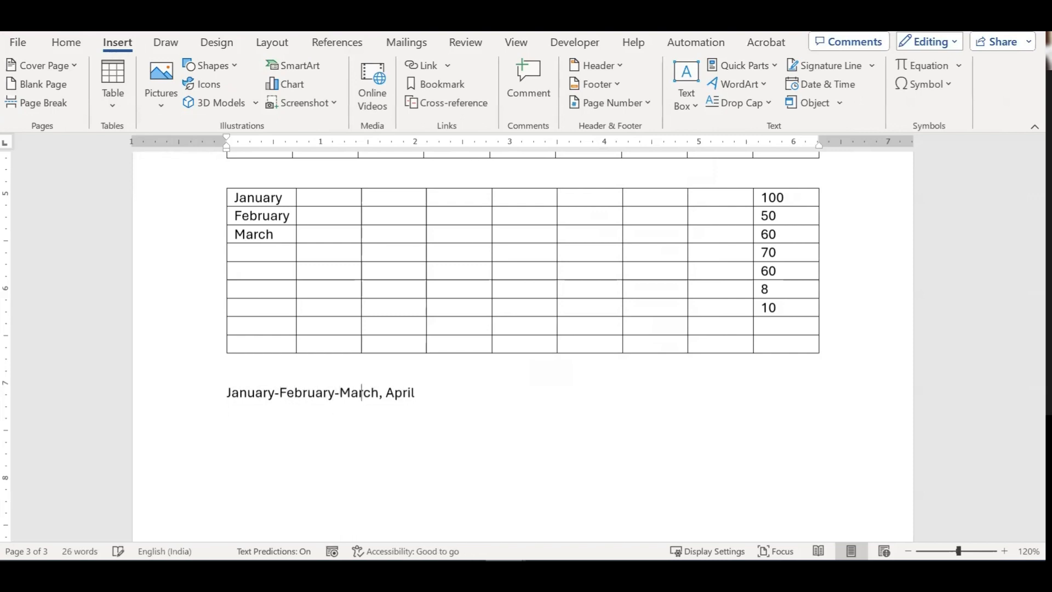
pyautogui.hotkey('shift', 'Right')
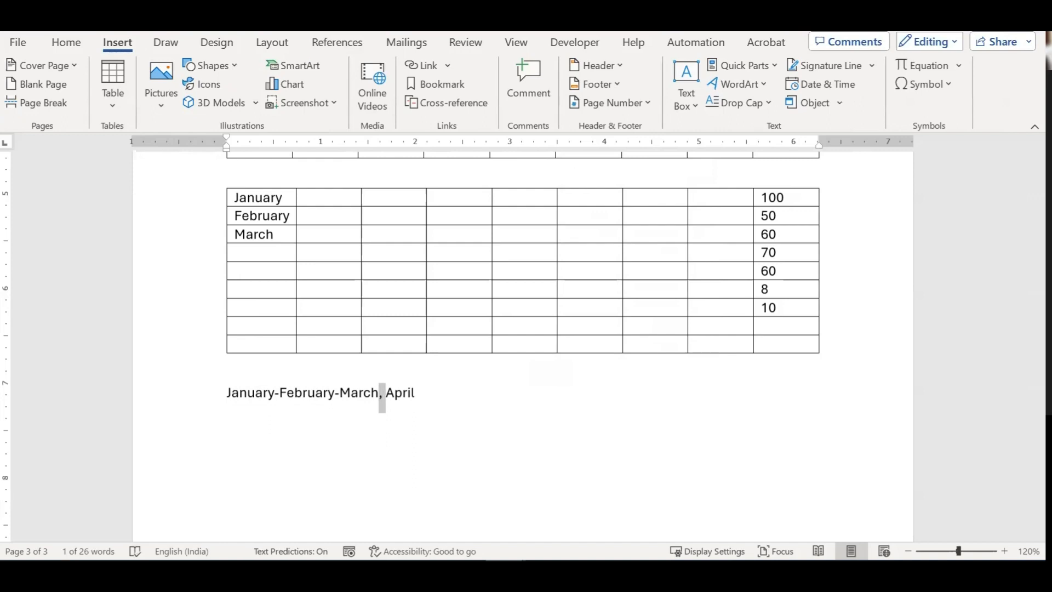
pyautogui.write('-')
# Step: Turn each hyphen into a tilde to read January~February~March~April, then select the line
pyautogui.press('Home')
pyautogui.press('Right')
pyautogui.press('Right')
pyautogui.press('Right')
pyautogui.press('Right')
pyautogui.press('Right')
pyautogui.press('Right')
pyautogui.press('Right')
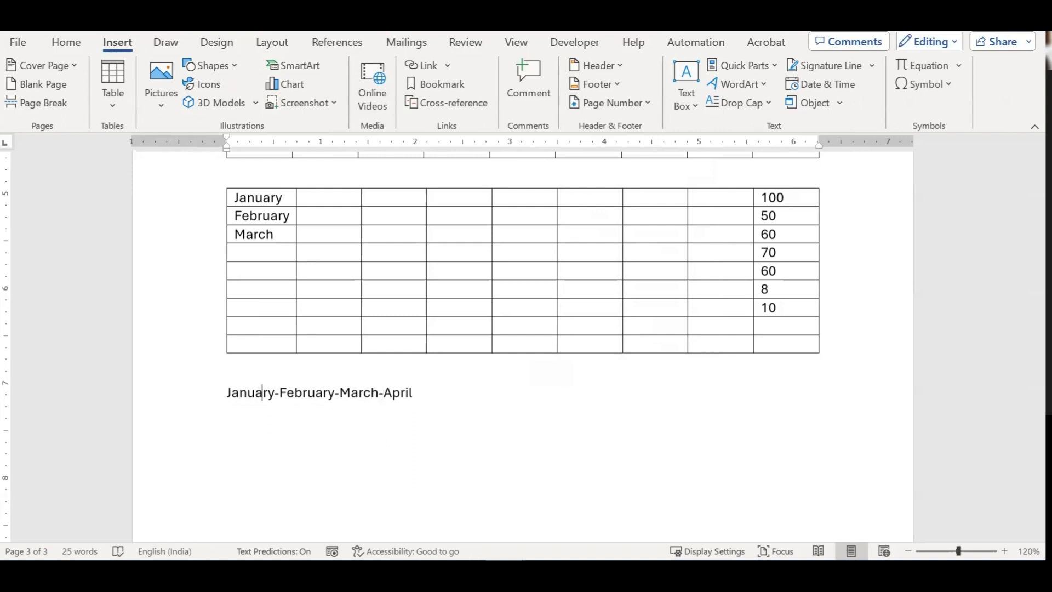
pyautogui.hotkey('shift', 'Right')
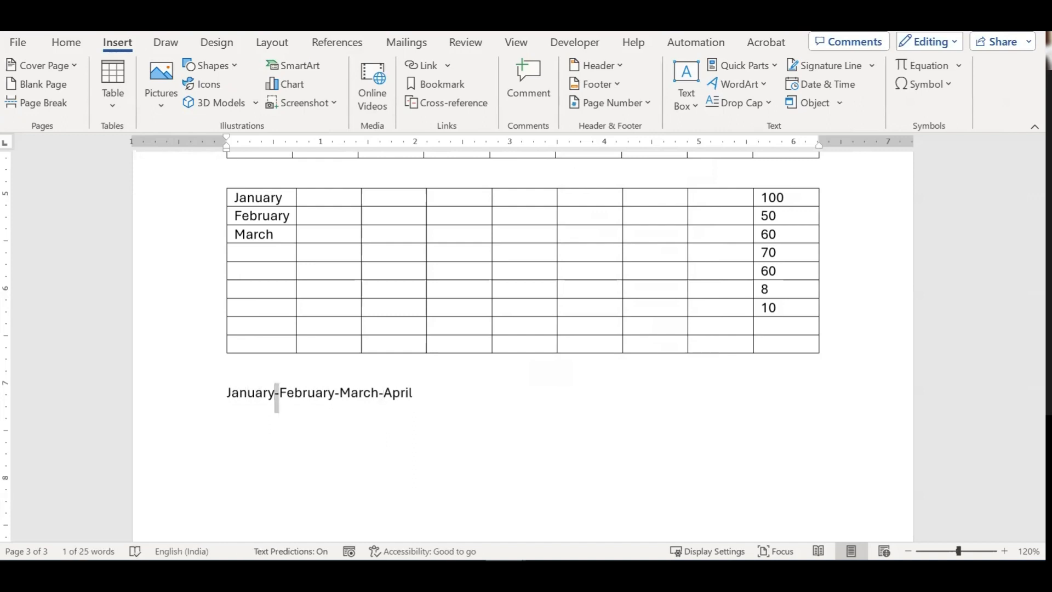
pyautogui.press('BackSpace')
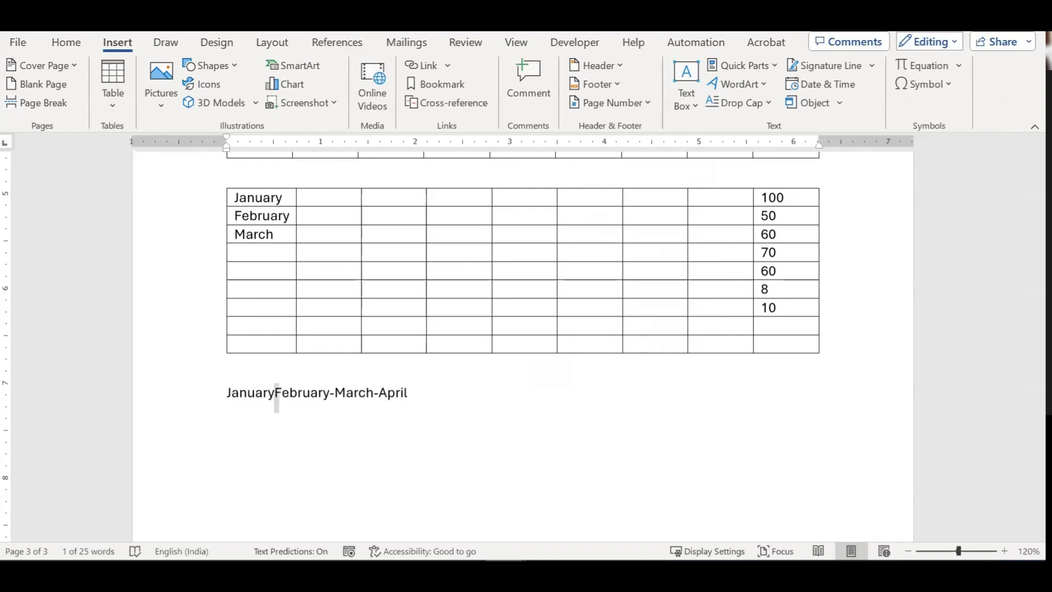
pyautogui.write('~')
pyautogui.press('Right')
pyautogui.press('Right')
pyautogui.press('Right')
pyautogui.press('Right')
pyautogui.press('Right')
pyautogui.hotkey('shift', 'Right')
pyautogui.press('BackSpace')
pyautogui.write('~')
pyautogui.press('Right')
pyautogui.press('Right')
pyautogui.press('Right')
pyautogui.press('Right')
pyautogui.press('Right')
pyautogui.hotkey('shift', 'Right')
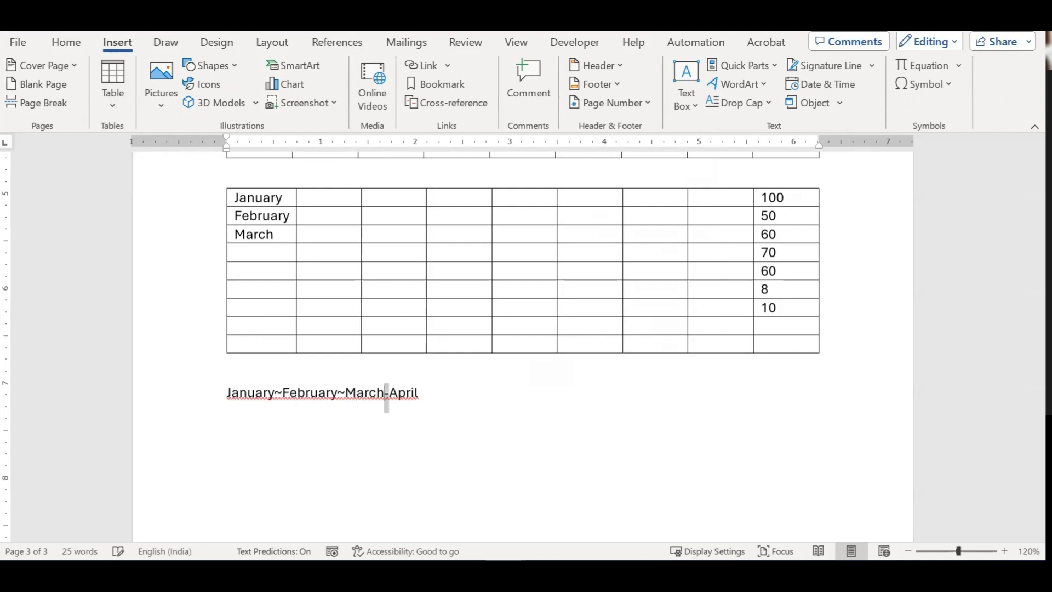
pyautogui.press('BackSpace')
pyautogui.write('~')
pyautogui.press('Left')
pyautogui.press('Left')
pyautogui.press('Left')
pyautogui.press('Left')
pyautogui.press('Left')
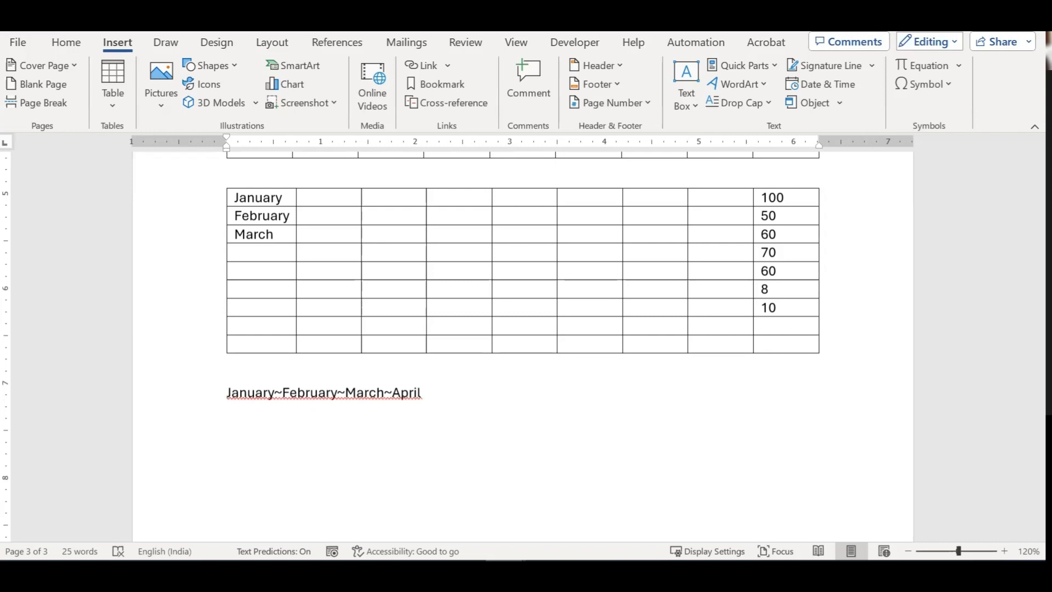
pyautogui.hotkey('shift', 'Down')
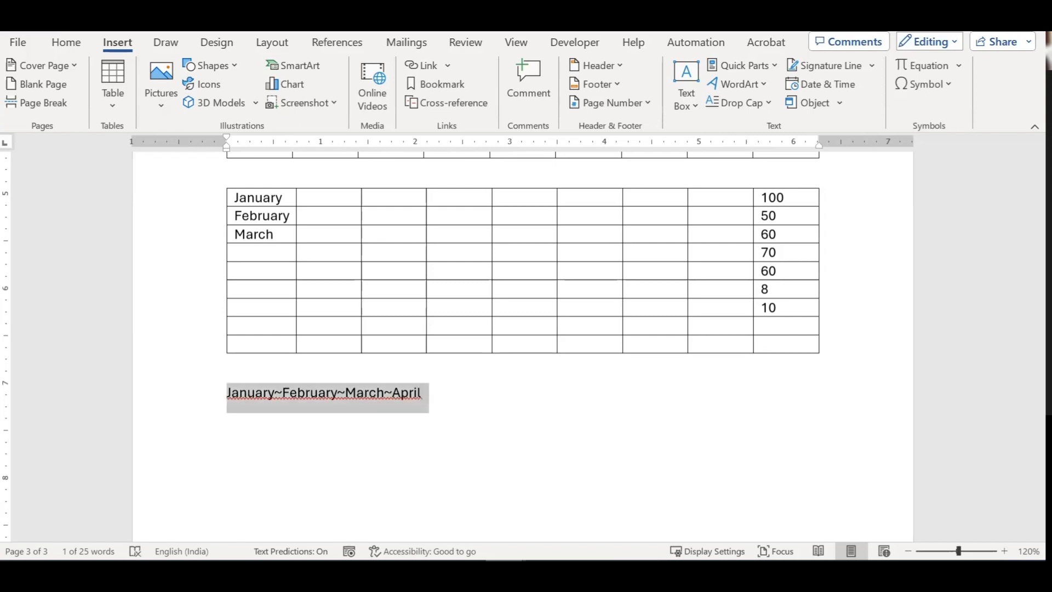
# Step: Convert the month line to a table, separating at '~' to get four columns: January to April
pyautogui.click(113, 100)
pyautogui.click(169, 336)
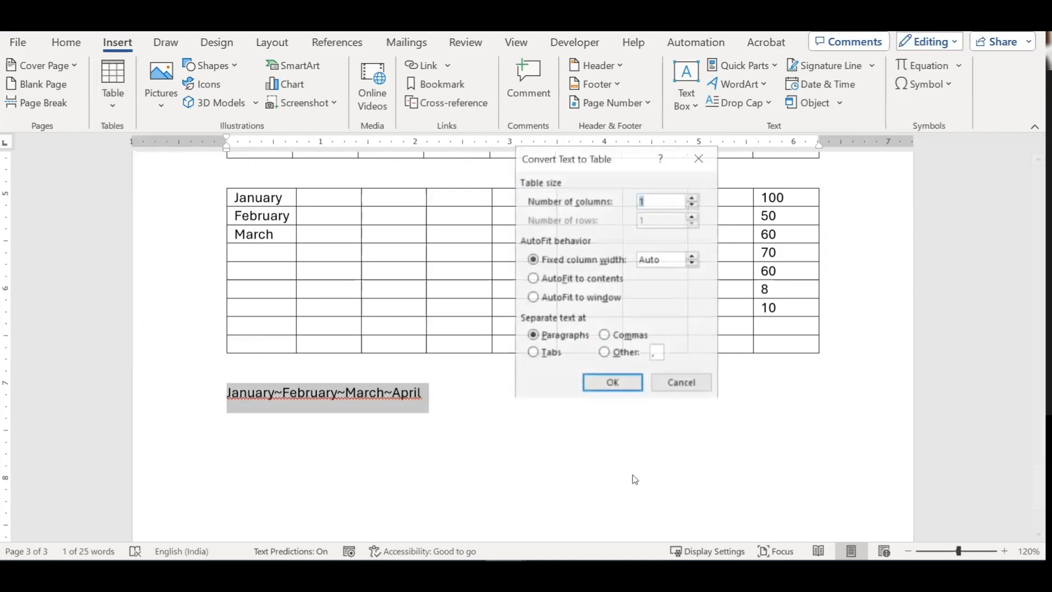
pyautogui.click(658, 352)
pyautogui.press('BackSpace')
pyautogui.write('~')
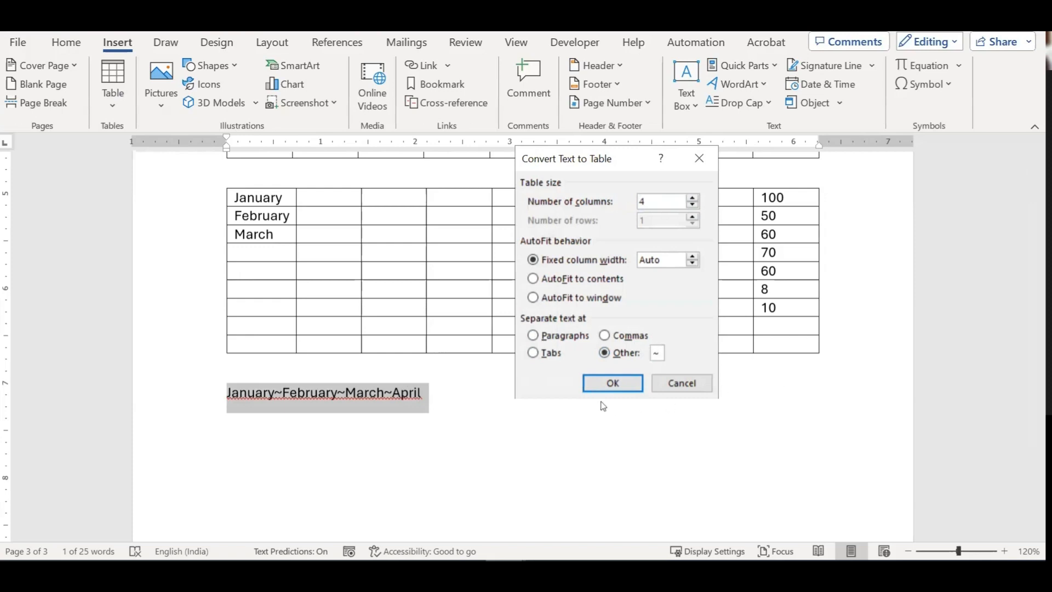
pyautogui.click(613, 383)
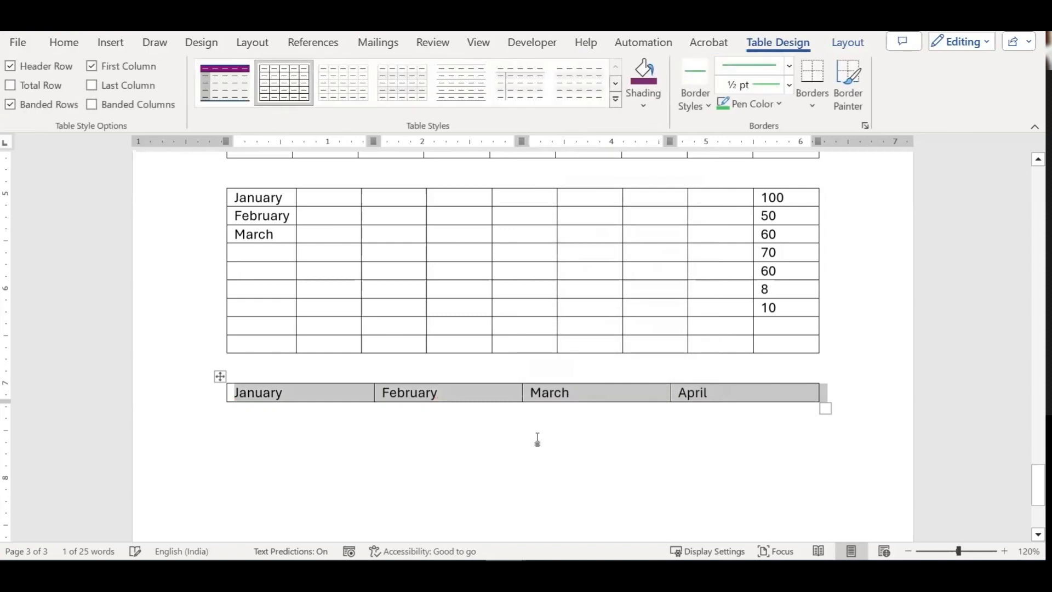
pyautogui.click(533, 438)
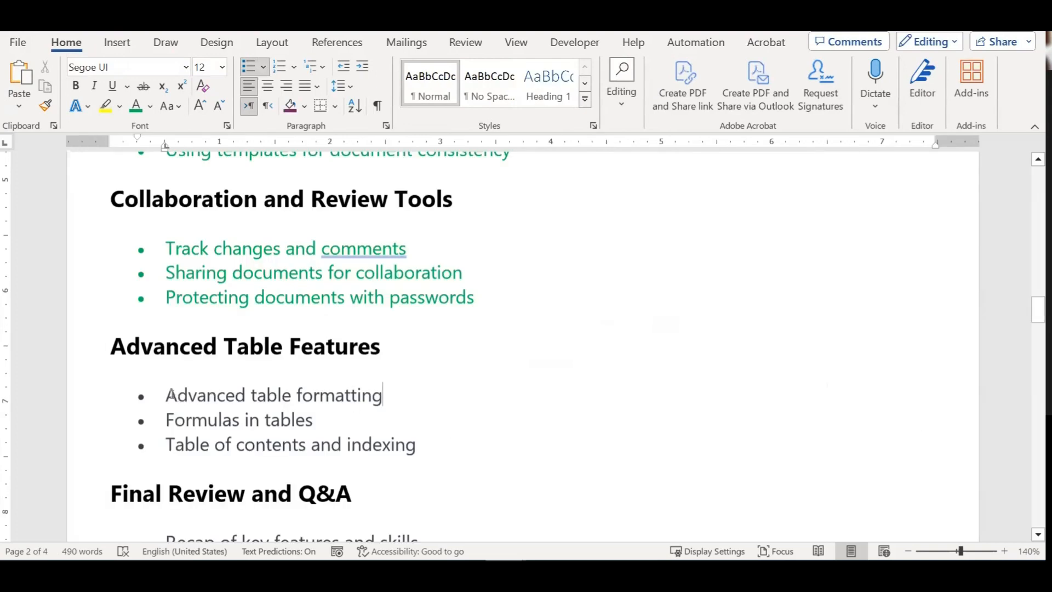
# Step: Colour the 'Advanced table formatting' and 'Formulas in tables' items green in the course outline
pyautogui.click(167, 394)
pyautogui.moveTo(195, 401); pyautogui.dragTo(293, 412)
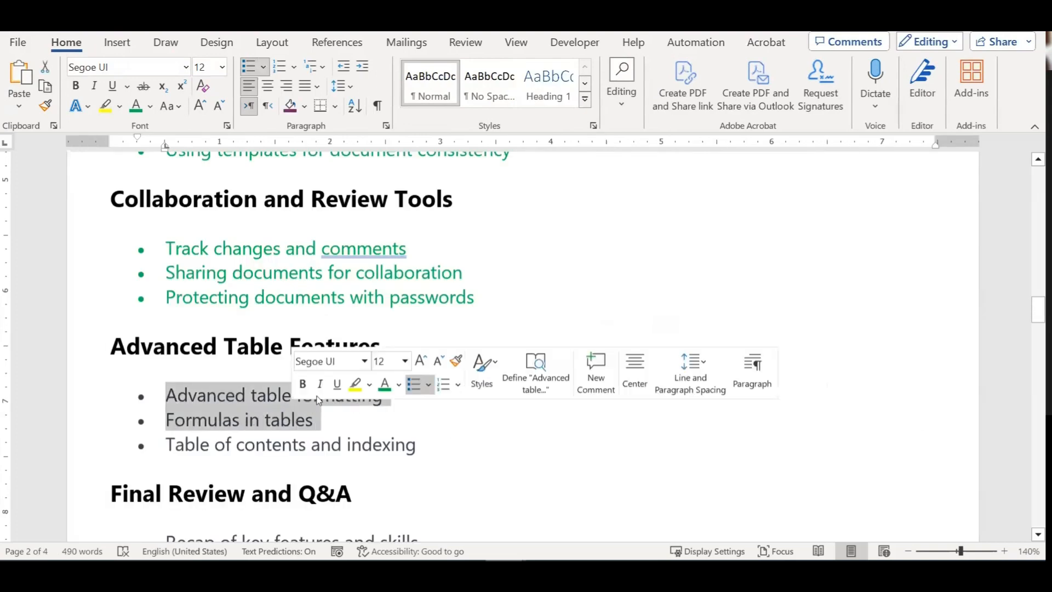
pyautogui.click(234, 418)
pyautogui.press('End')
pyautogui.moveTo(285, 415); pyautogui.dragTo(185, 396)
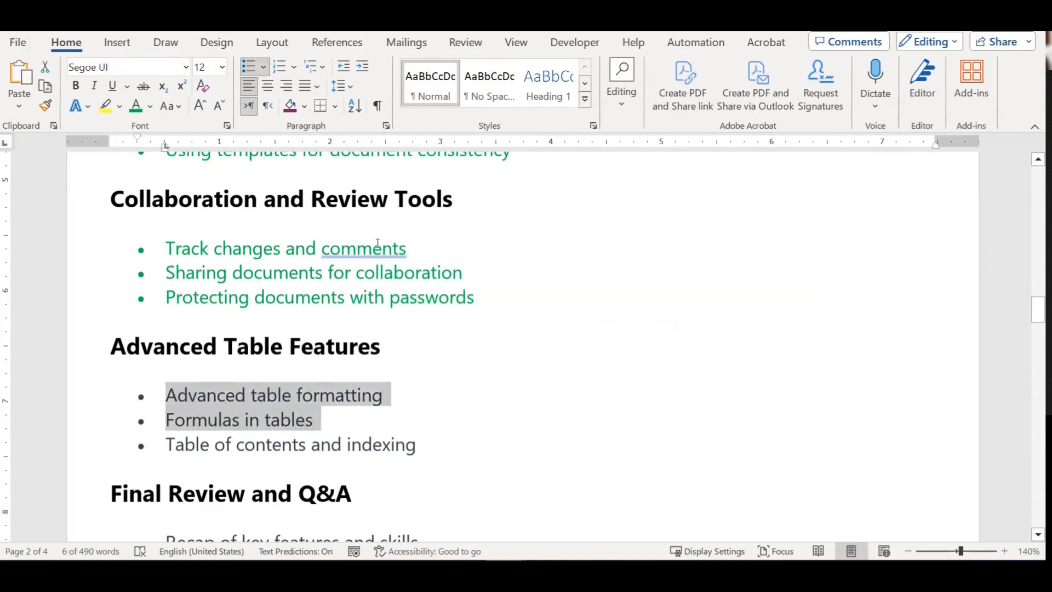
pyautogui.click(135, 106)
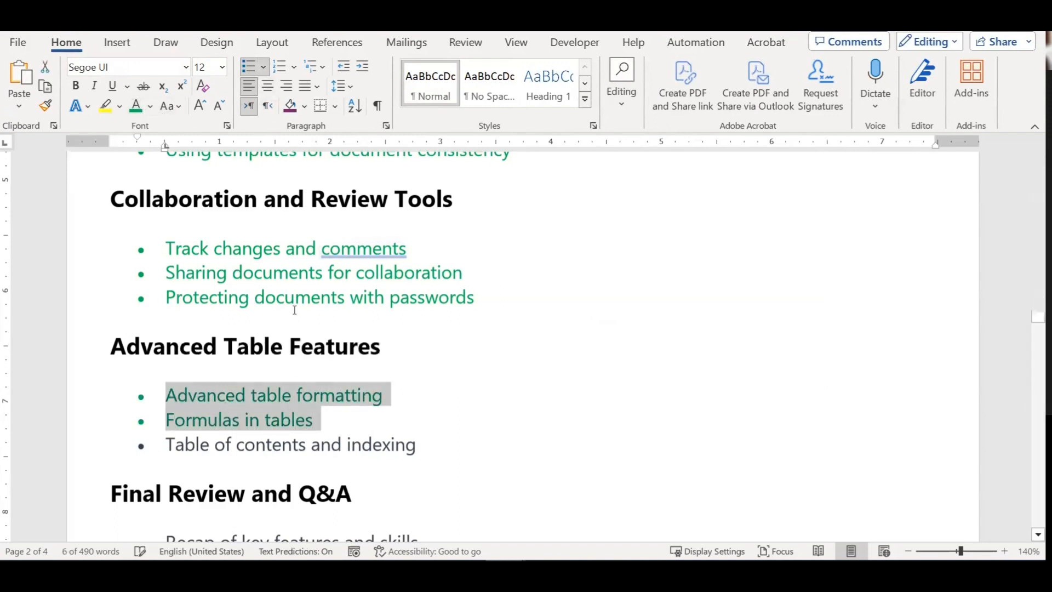
pyautogui.press('Right')
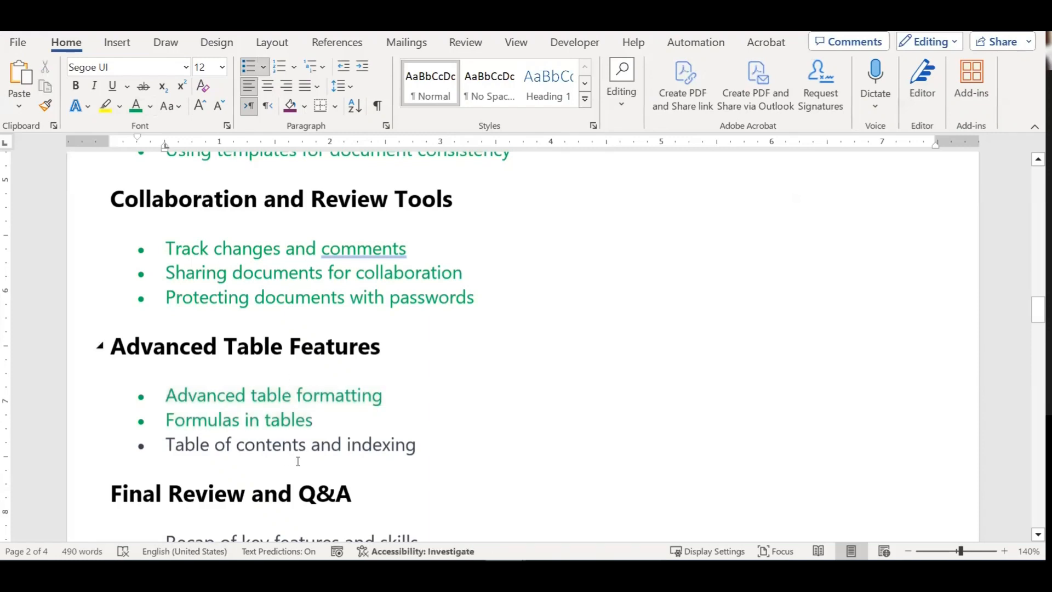
# Step: Colour the 'Table of contents and indexing' item green to match
pyautogui.click(256, 444)
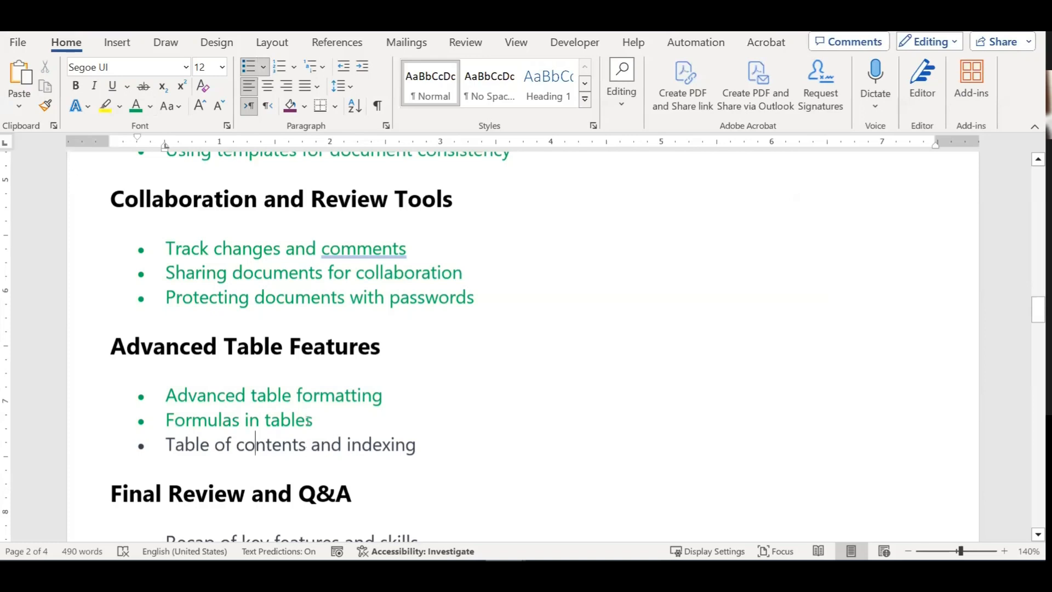
pyautogui.moveTo(425, 444); pyautogui.dragTo(187, 437)
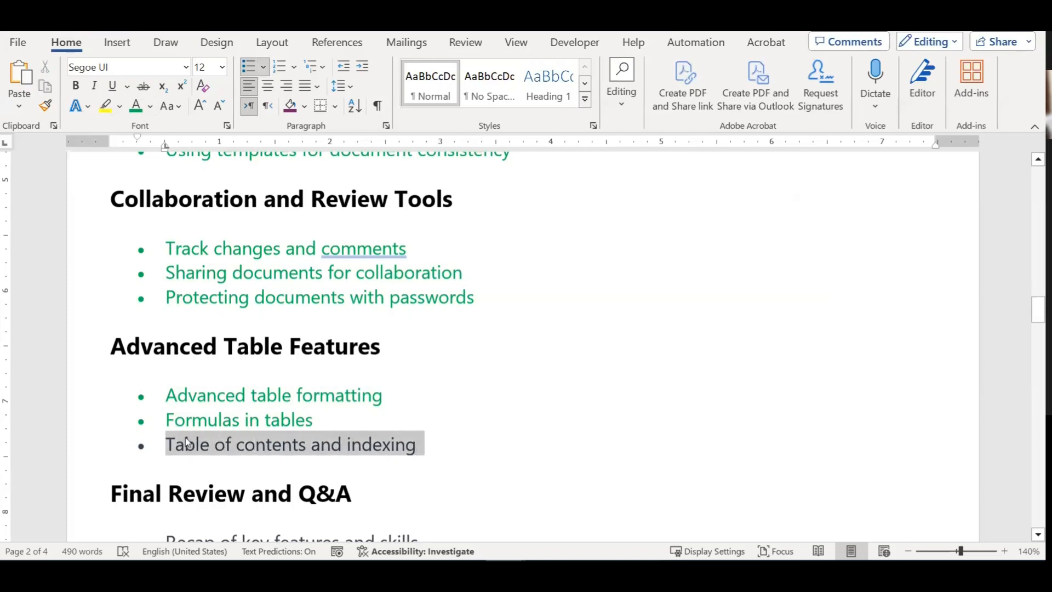
pyautogui.click(136, 106)
pyautogui.click(434, 442)
pyautogui.scroll(-2, 436, 443)
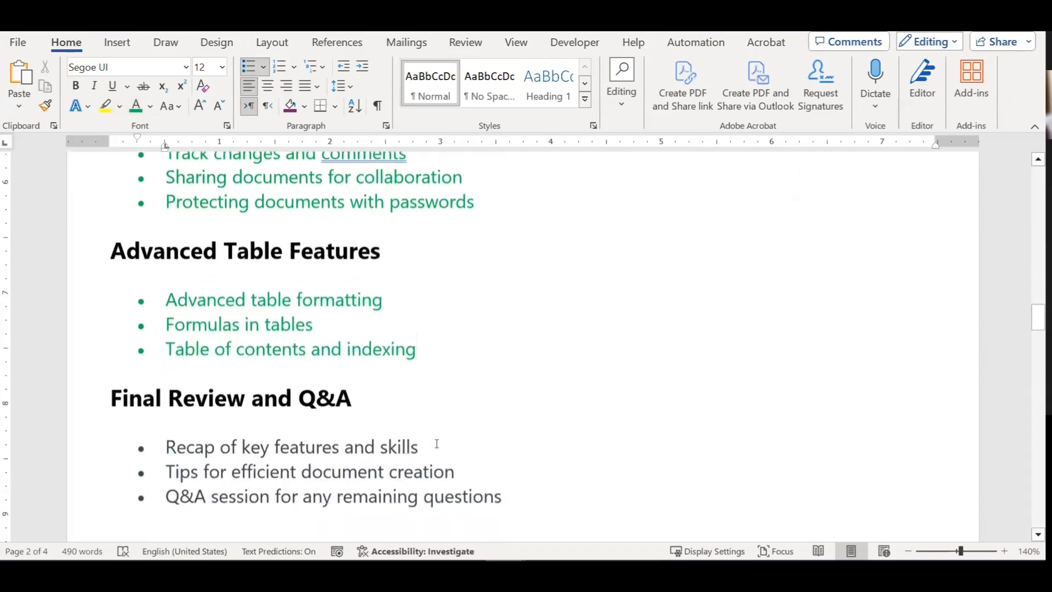
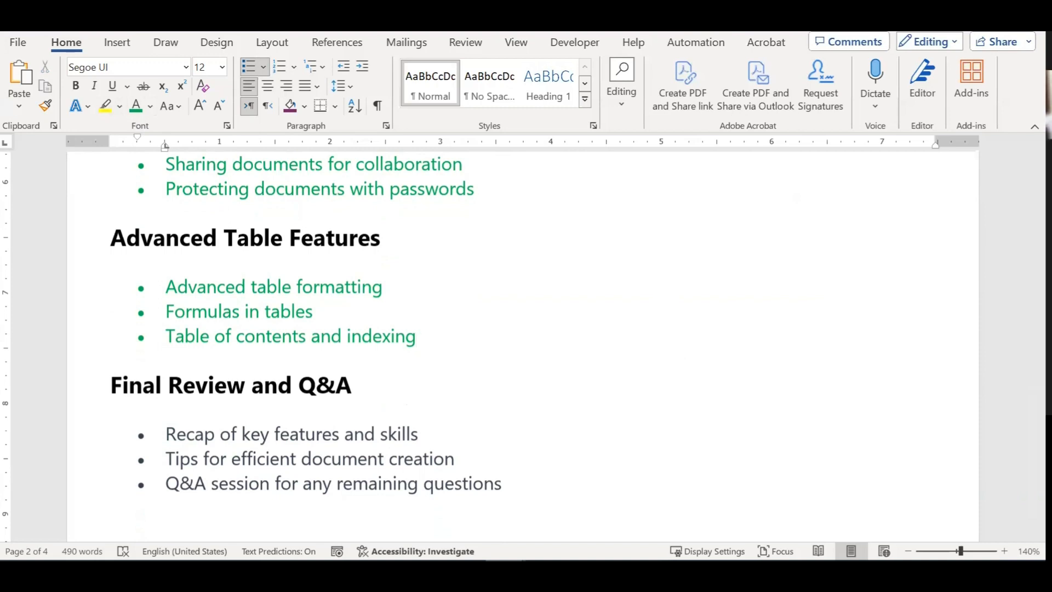
# Step: Close the course plan document, saving its changes
pyautogui.click(557, 468)
pyautogui.scroll(-3, 557, 444)
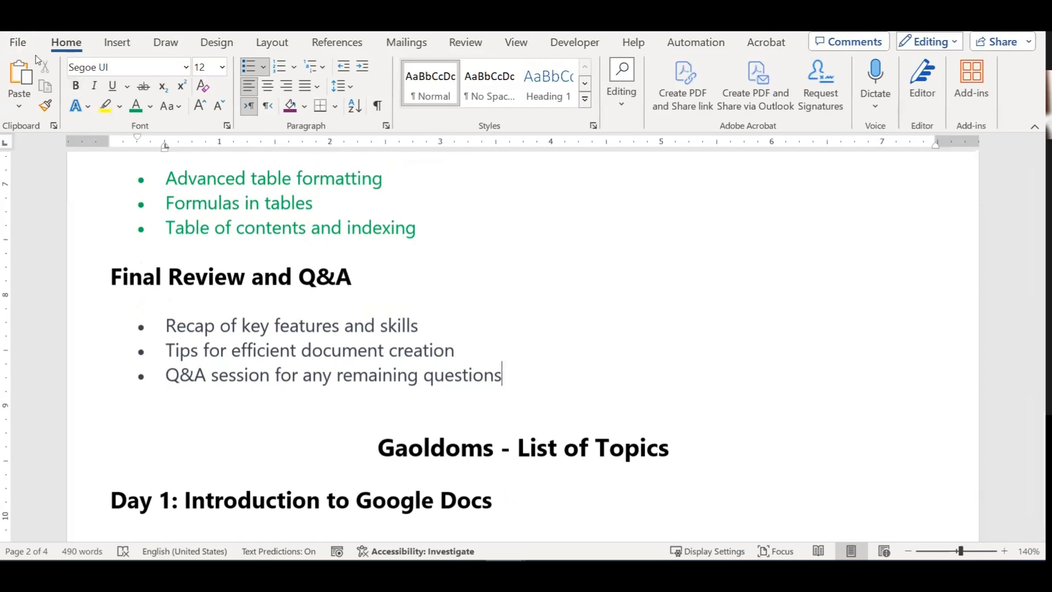
pyautogui.click(18, 43)
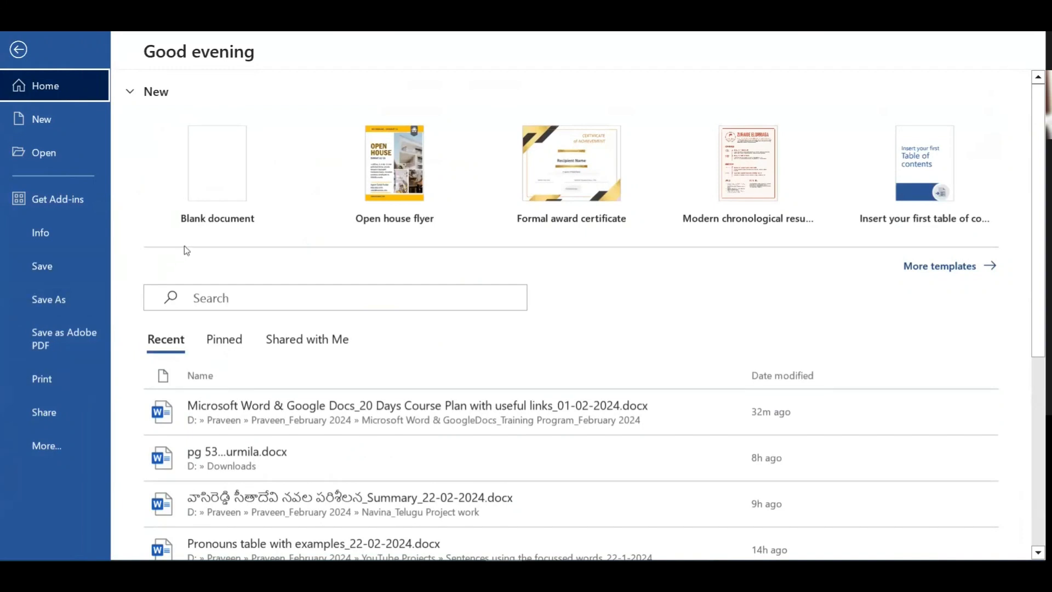
pyautogui.press('Escape')
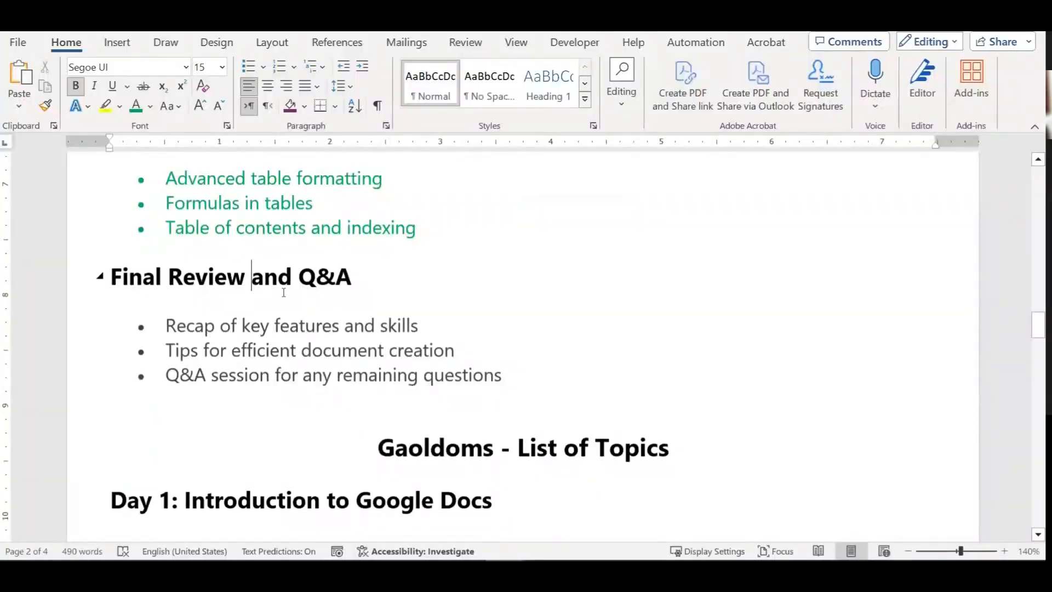
pyautogui.hotkey('ctrl', 'w')
pyautogui.click(556, 407)
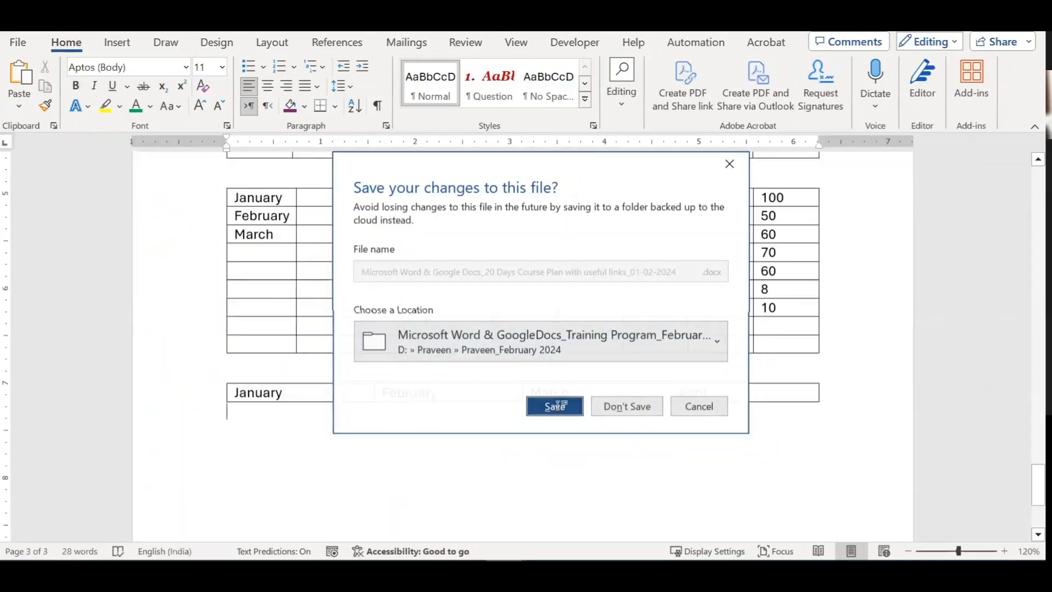
# Step: Reopen the course plan from Recent and unlock it with its open password
pyautogui.click(18, 42)
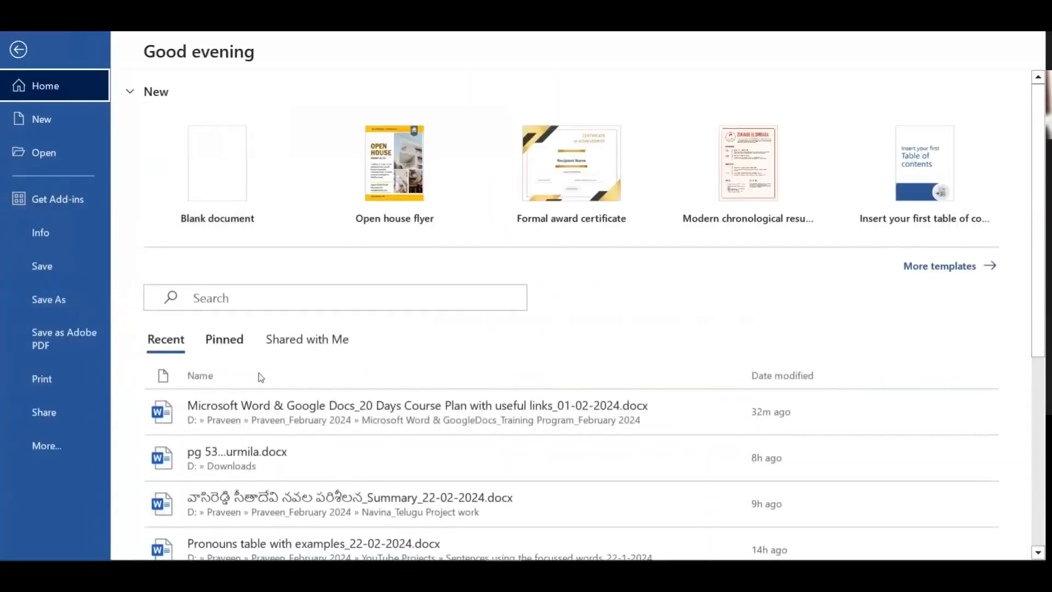
pyautogui.click(260, 412)
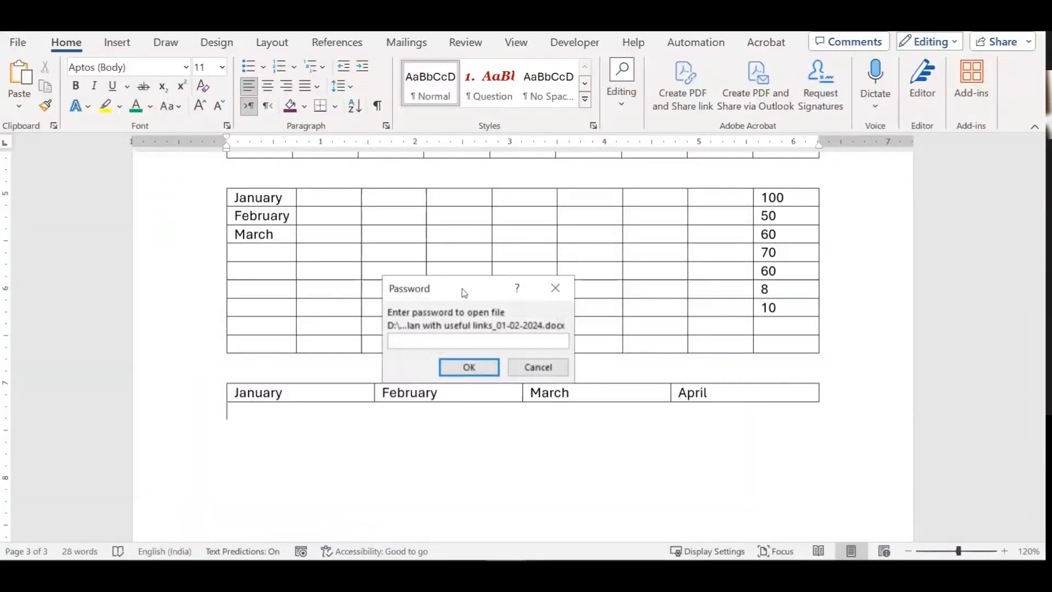
pyautogui.moveTo(426, 295); pyautogui.dragTo(124, 272)
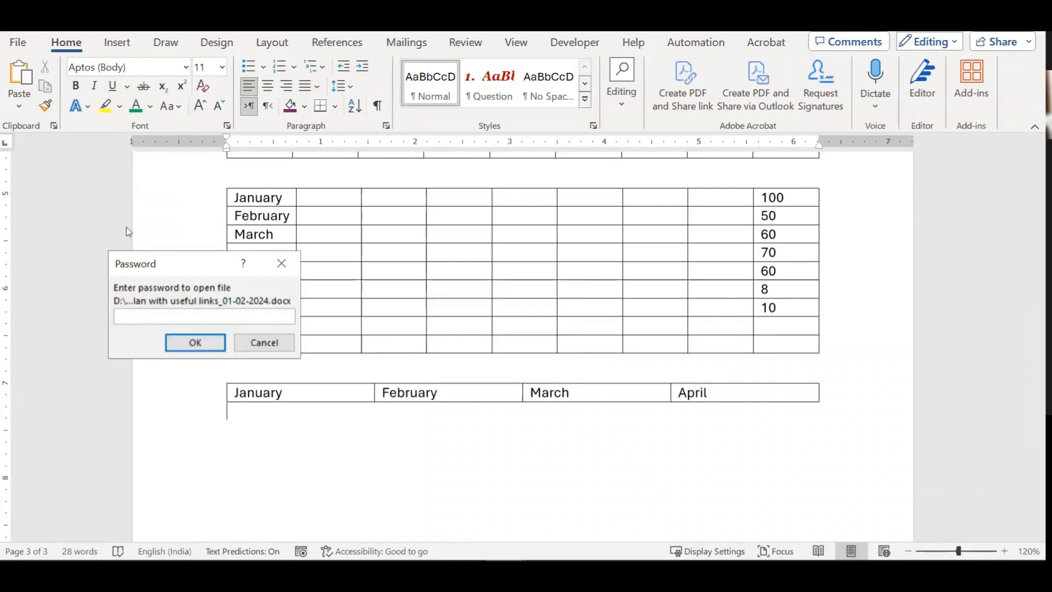
pyautogui.write('123456')
pyautogui.click(218, 347)
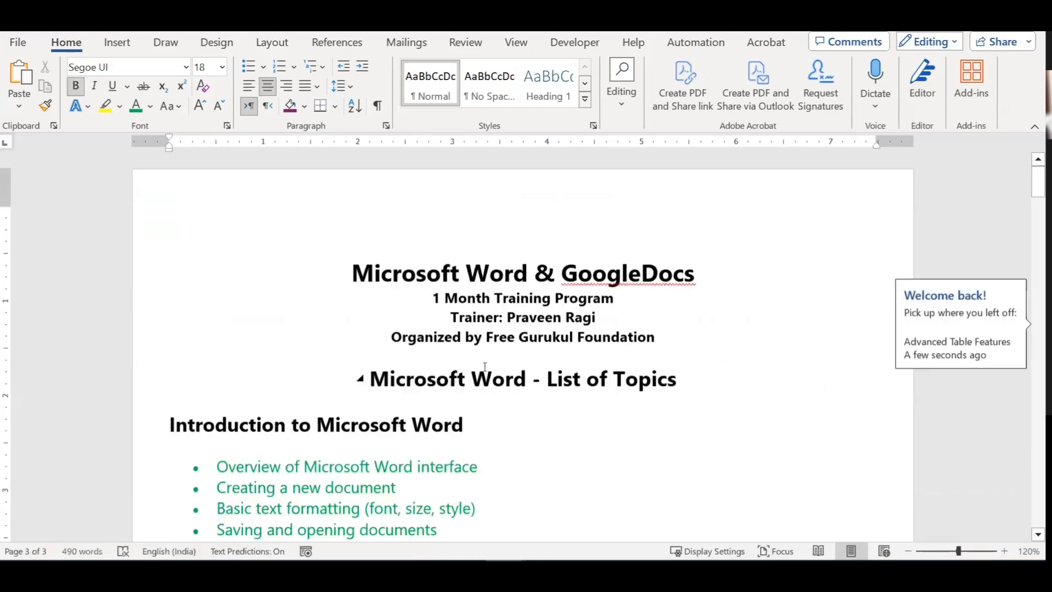
# Step: Clear the 'Password to open' in Save As General Options and save the course plan unprotected
pyautogui.click(18, 42)
pyautogui.click(70, 296)
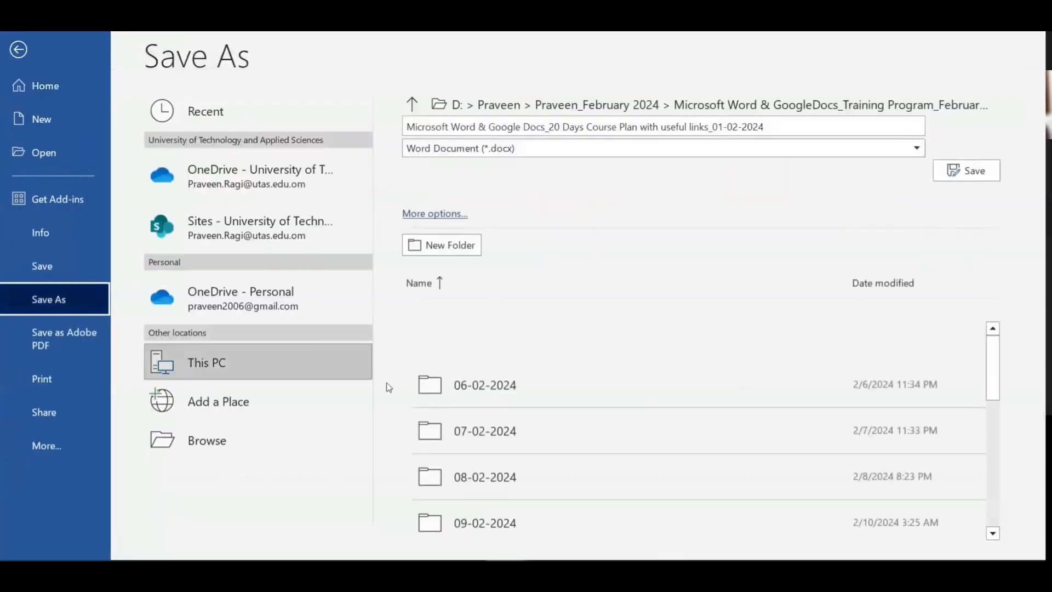
pyautogui.click(291, 370)
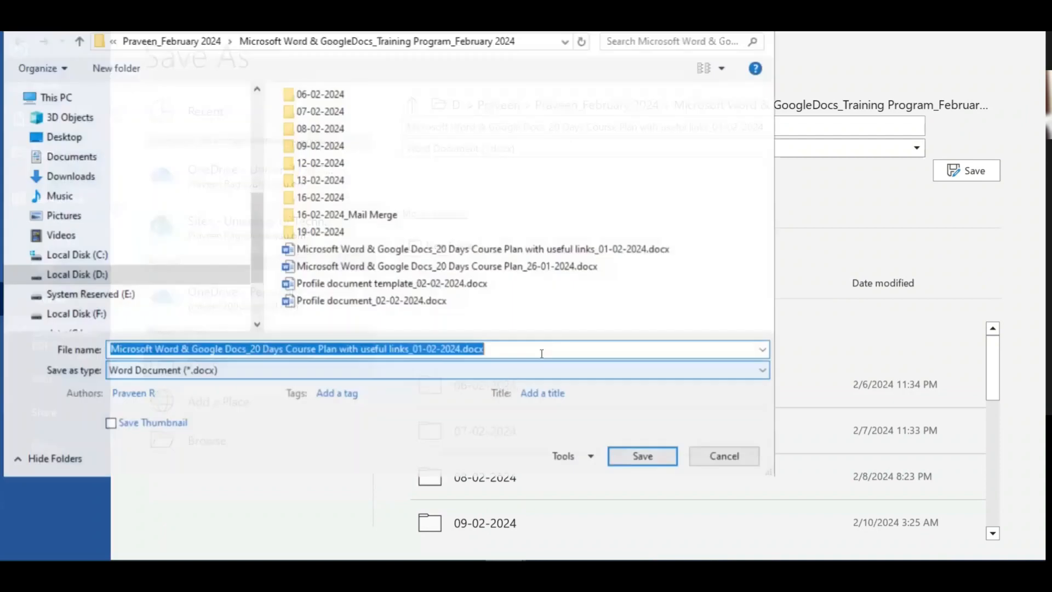
pyautogui.click(590, 458)
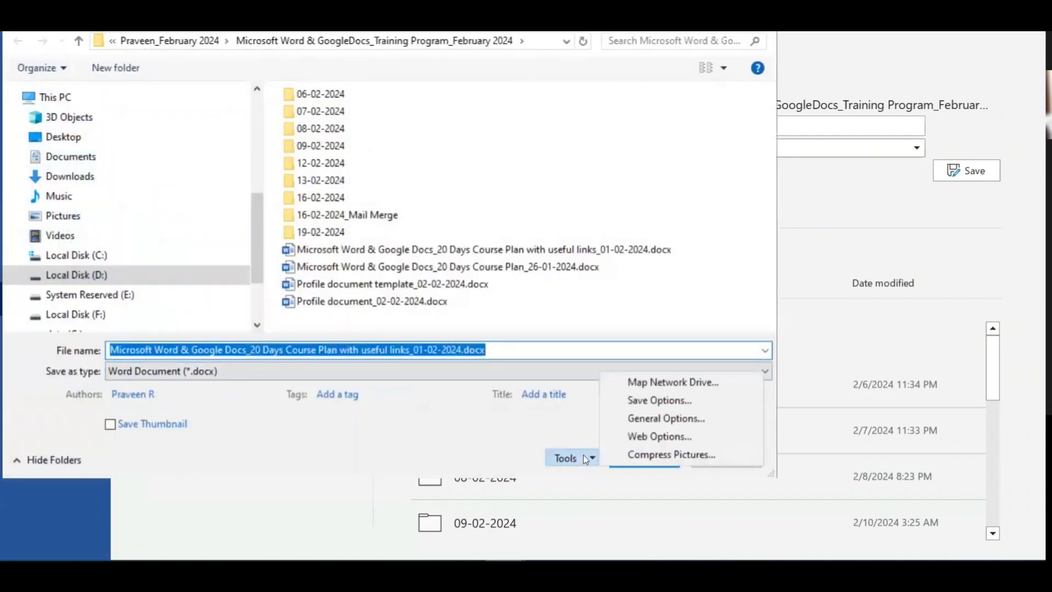
pyautogui.click(655, 421)
pyautogui.write('123456')
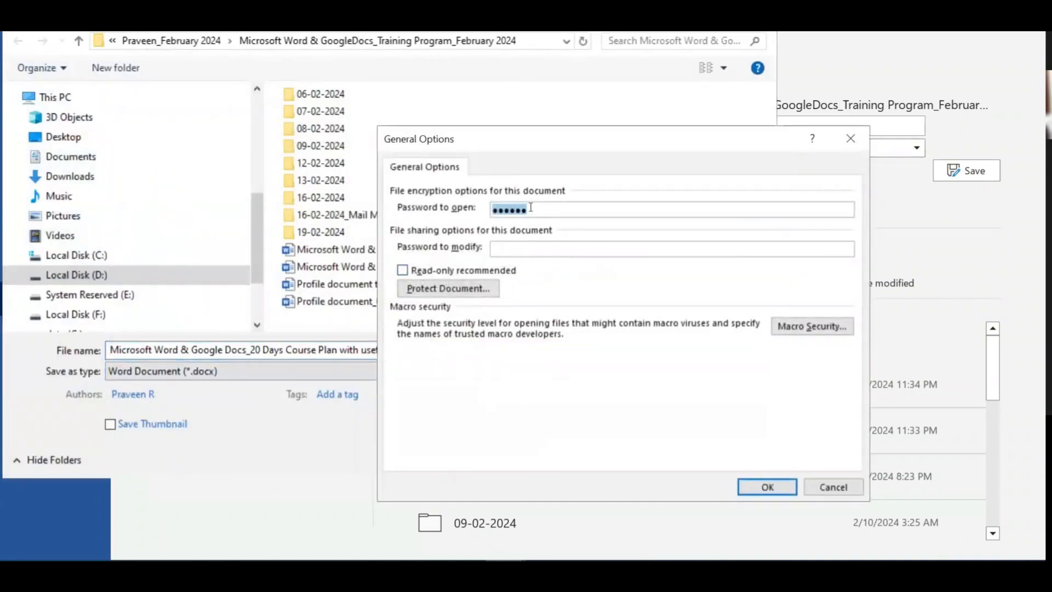
pyautogui.moveTo(554, 207); pyautogui.dragTo(431, 213)
pyautogui.press('BackSpace')
pyautogui.click(767, 486)
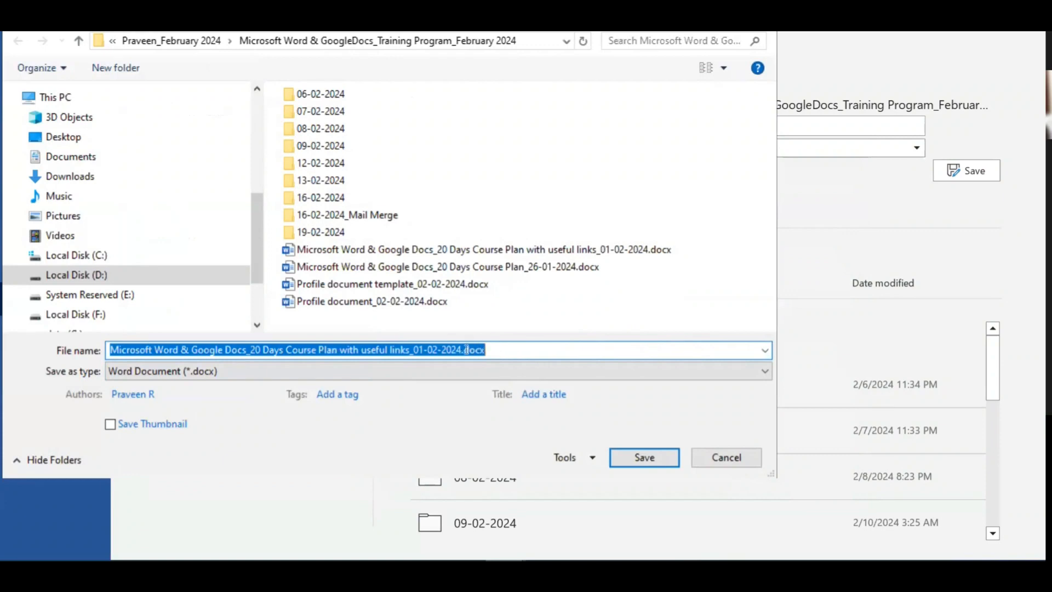
pyautogui.click(515, 351)
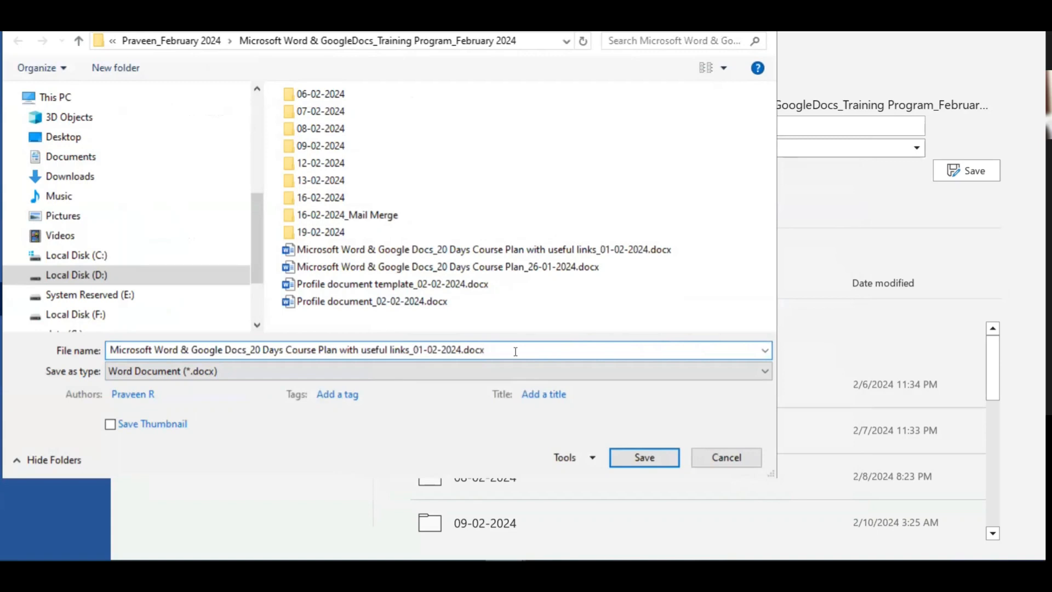
pyautogui.click(632, 457)
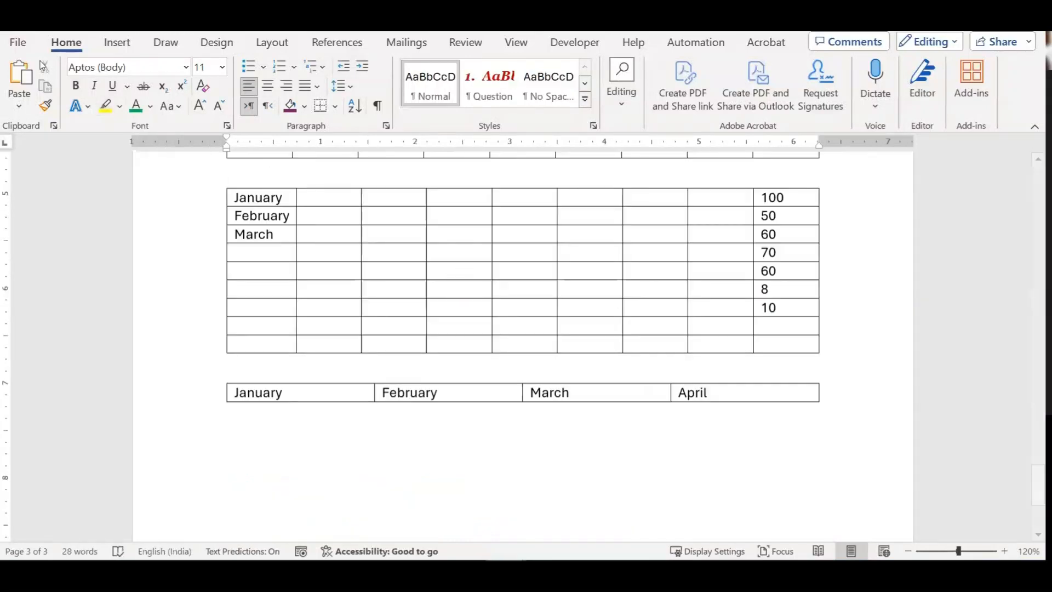
# Step: Reopen the course plan from Recent to confirm no password prompt appears
pyautogui.click(18, 42)
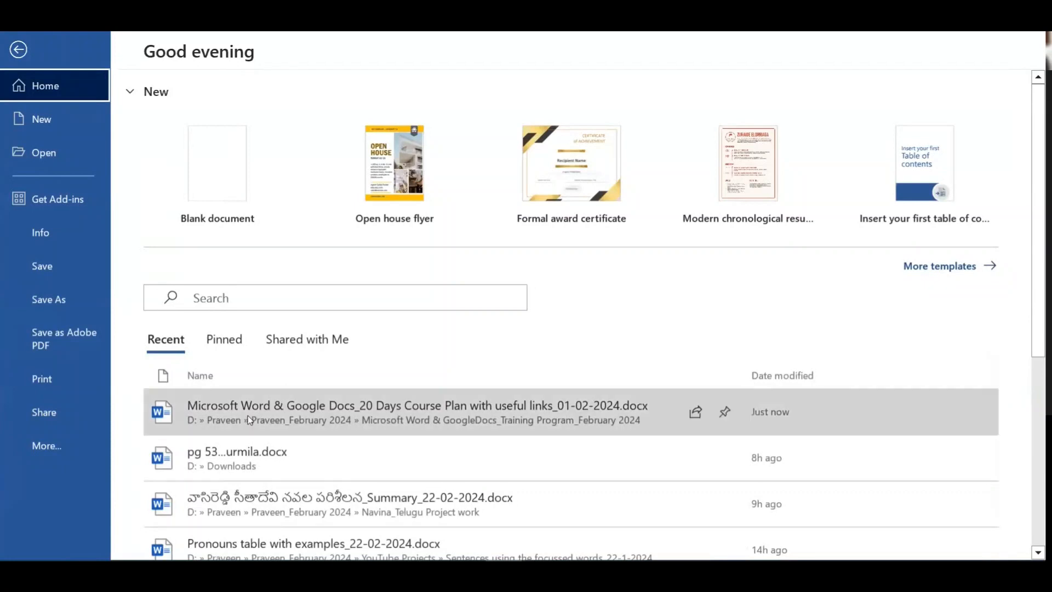
pyautogui.click(248, 415)
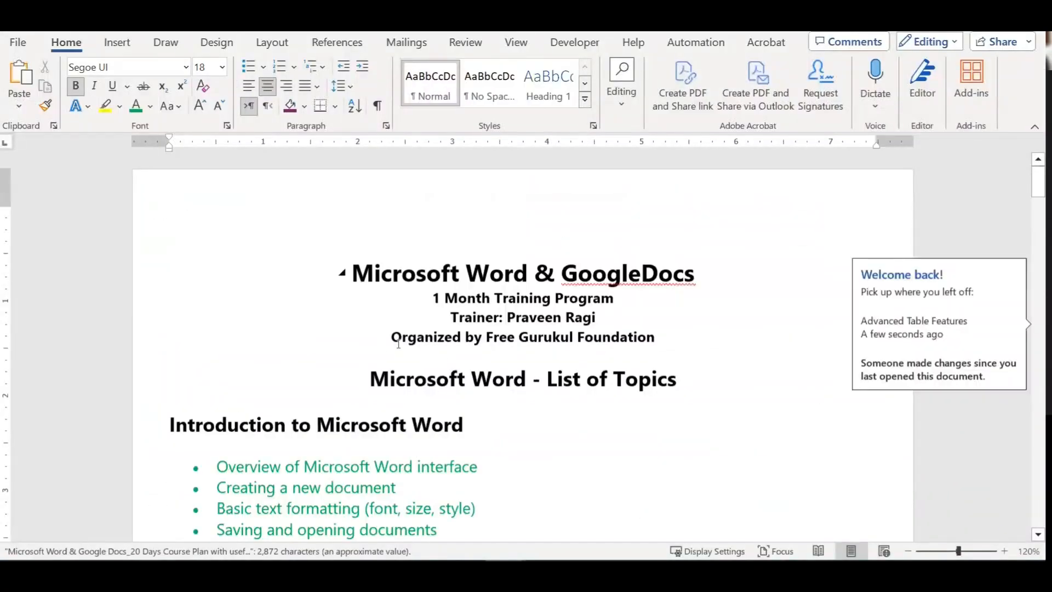
pyautogui.click(719, 382)
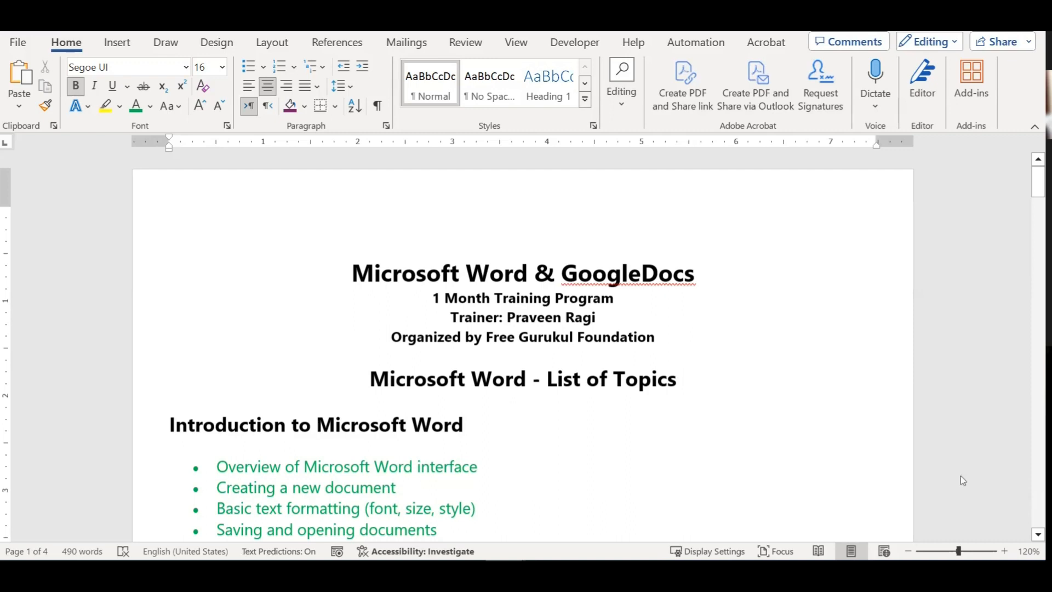
pyautogui.click(492, 466)
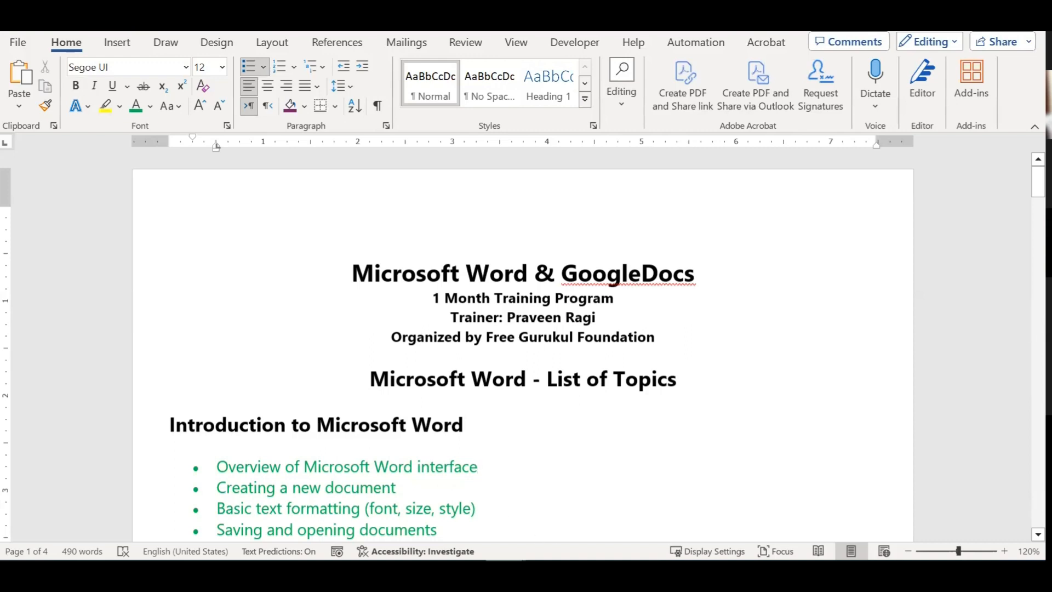
# Step: In the tables document, add six rows below the month/value table's last row
pyautogui.click(792, 510)
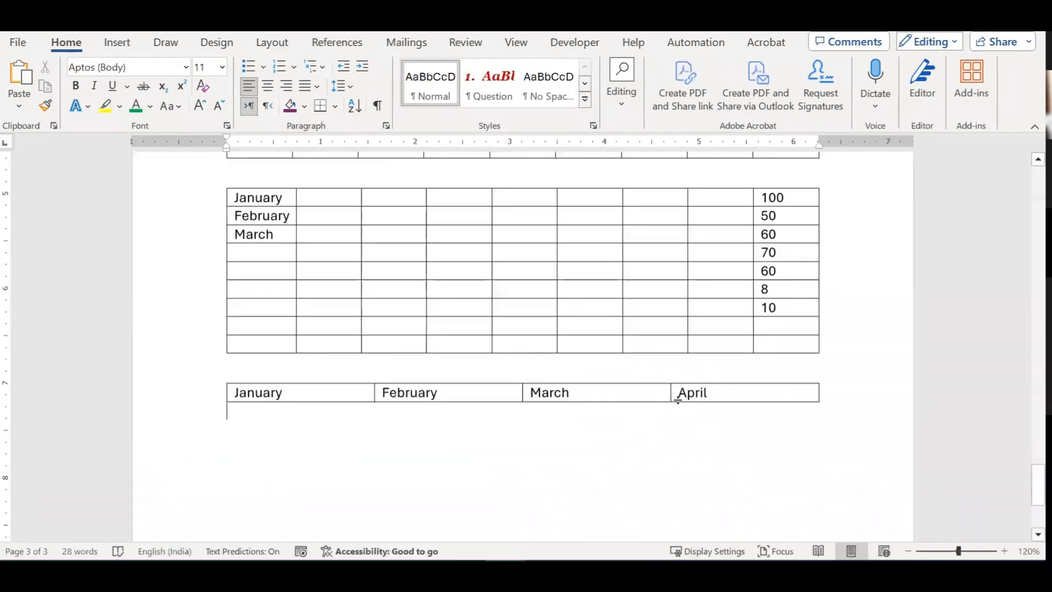
pyautogui.click(777, 344)
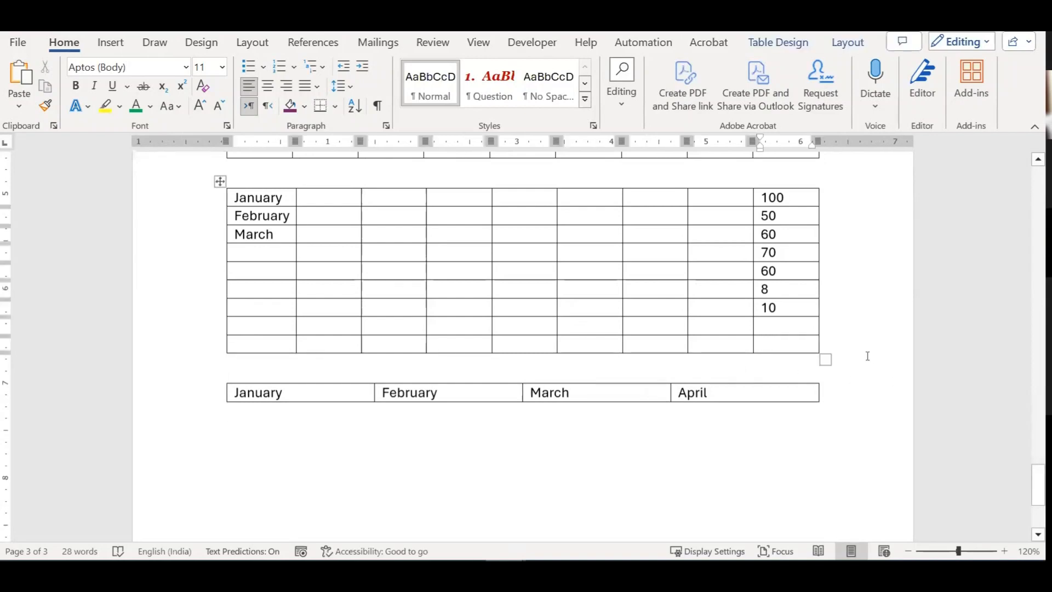
pyautogui.press('Tab')
pyautogui.press('Tab')
pyautogui.press('Tab')
pyautogui.press('Tab')
pyautogui.press('Tab')
pyautogui.press('Tab')
pyautogui.press('Tab')
pyautogui.press('Tab')
pyautogui.press('Tab')
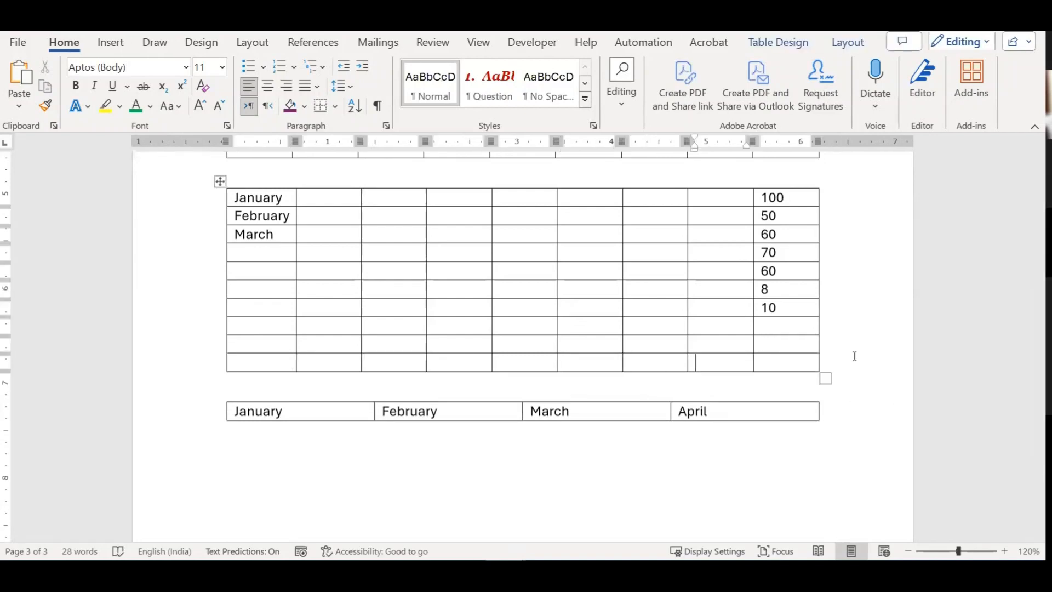
pyautogui.press('Tab')
pyautogui.press('Tab')
pyautogui.press('Tab')
pyautogui.press('Tab')
pyautogui.press('Tab')
pyautogui.press('Tab')
pyautogui.press('Tab')
pyautogui.press('Tab')
pyautogui.press('Tab')
pyautogui.press('Tab')
pyautogui.press('Tab')
pyautogui.press('Tab')
pyautogui.press('Tab')
pyautogui.press('Tab')
pyautogui.press('Tab')
pyautogui.press('Tab')
pyautogui.press('Tab')
pyautogui.press('Tab')
pyautogui.press('Tab')
pyautogui.press('Tab')
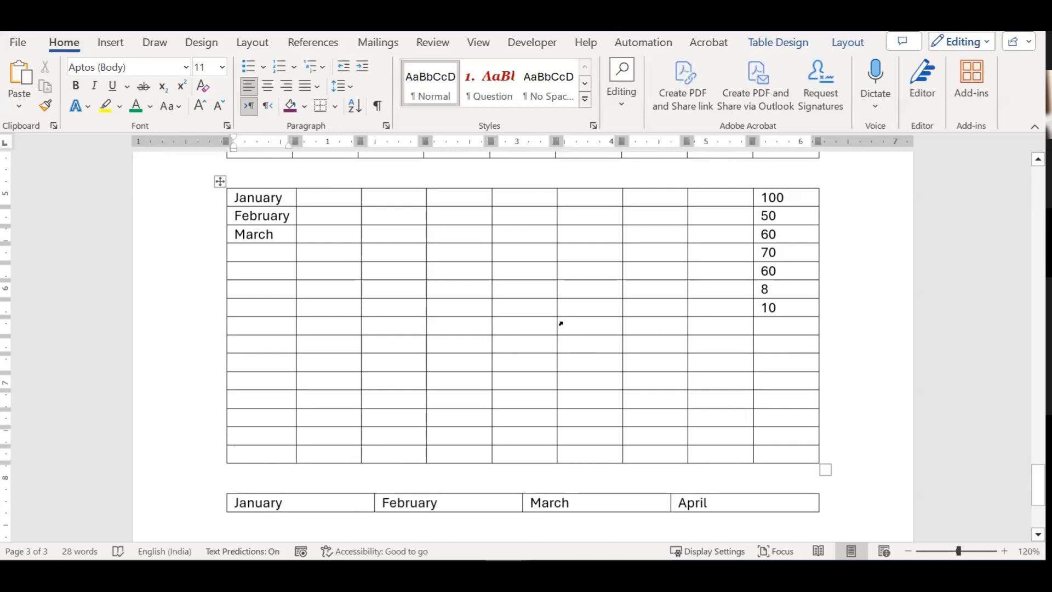
# Step: Tidy the blank lines between the two tables and select the whole month/value table
pyautogui.scroll(3, 570, 318)
pyautogui.click(271, 264)
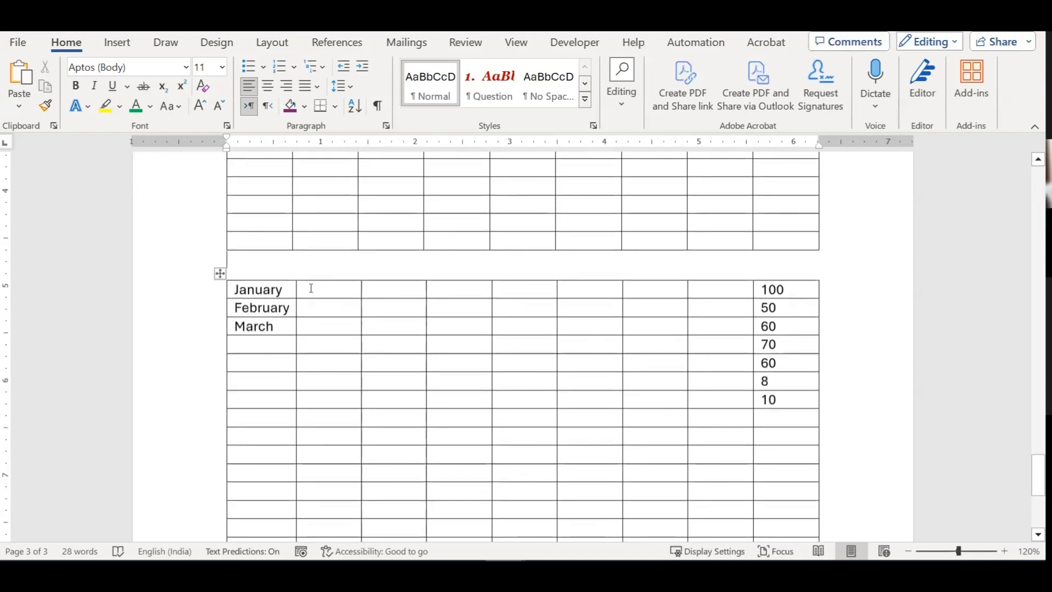
pyautogui.press('Return')
pyautogui.press('Return')
pyautogui.press('Return')
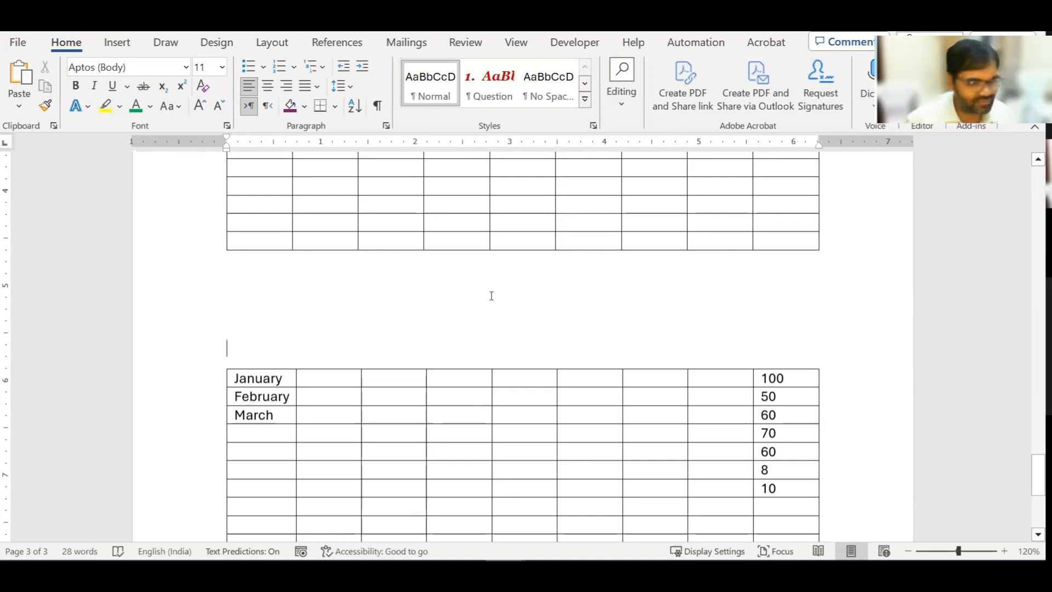
pyautogui.press('BackSpace')
pyautogui.press('BackSpace')
pyautogui.press('BackSpace')
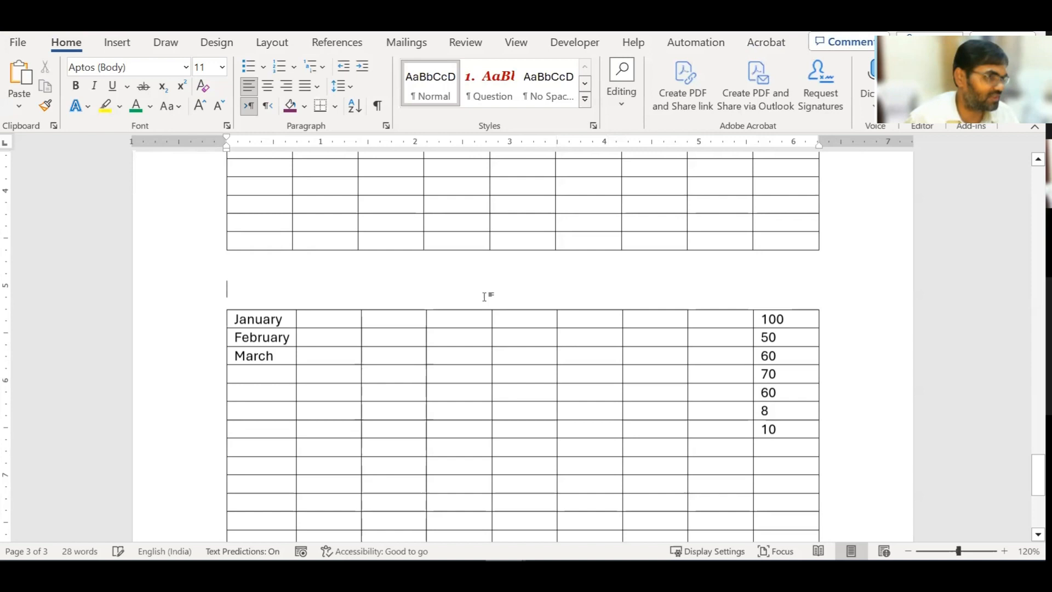
pyautogui.click(315, 307)
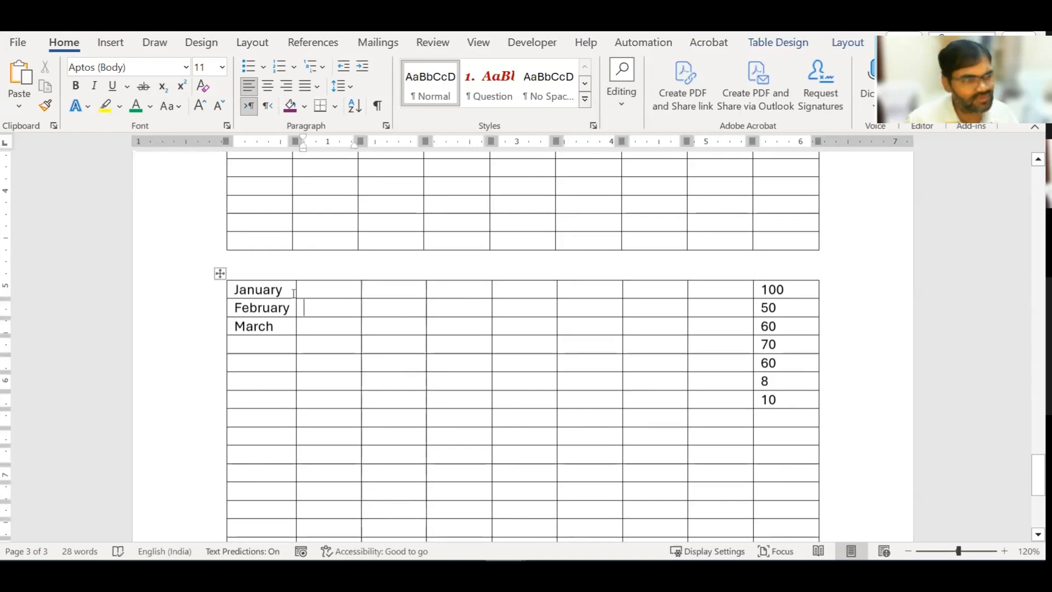
pyautogui.click(219, 273)
pyautogui.scroll(-3, 435, 335)
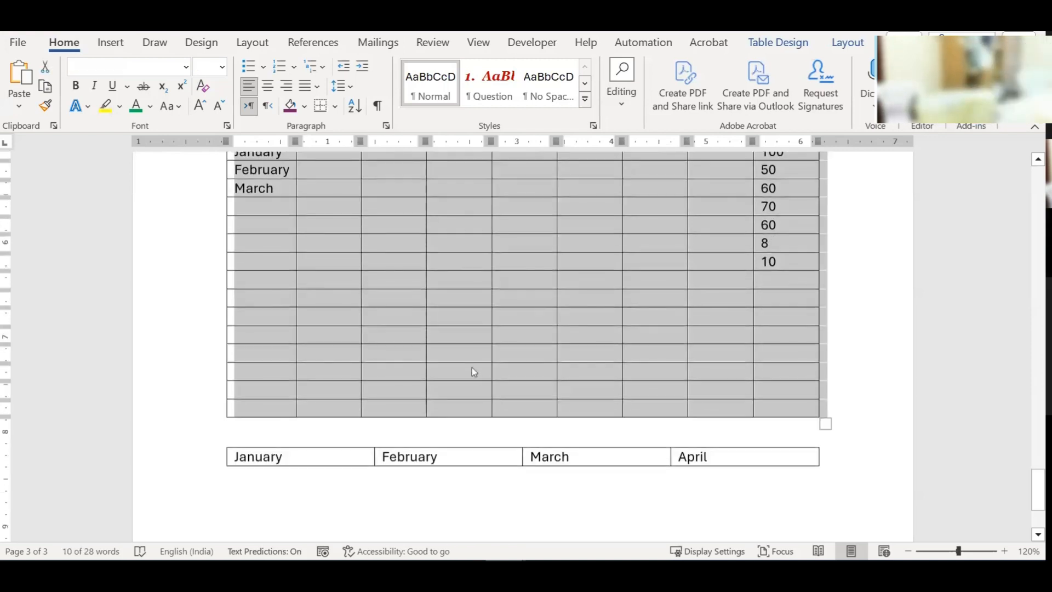
pyautogui.rightClick(456, 352)
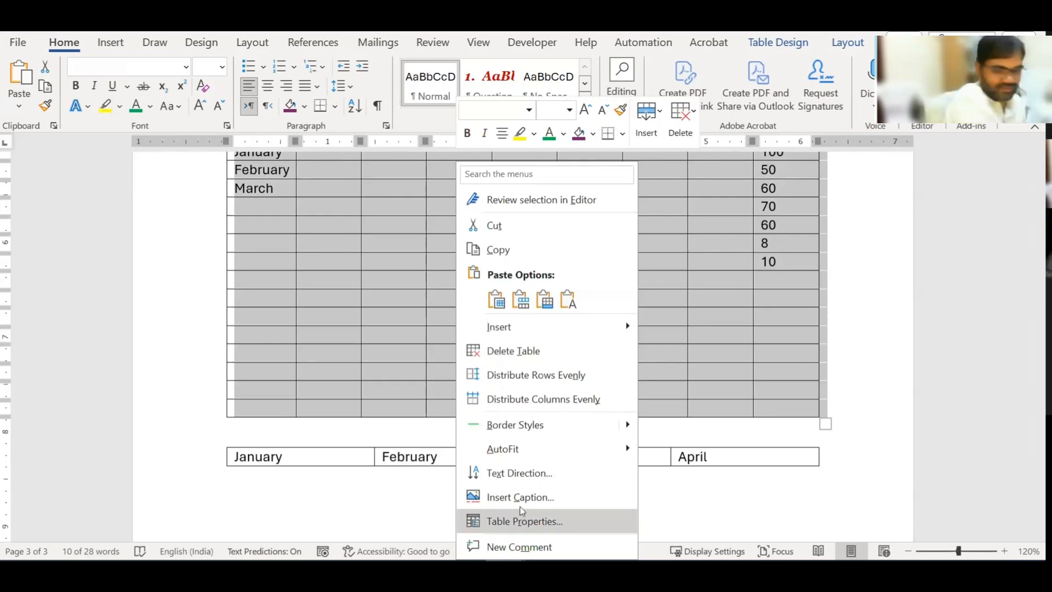
pyautogui.click(522, 521)
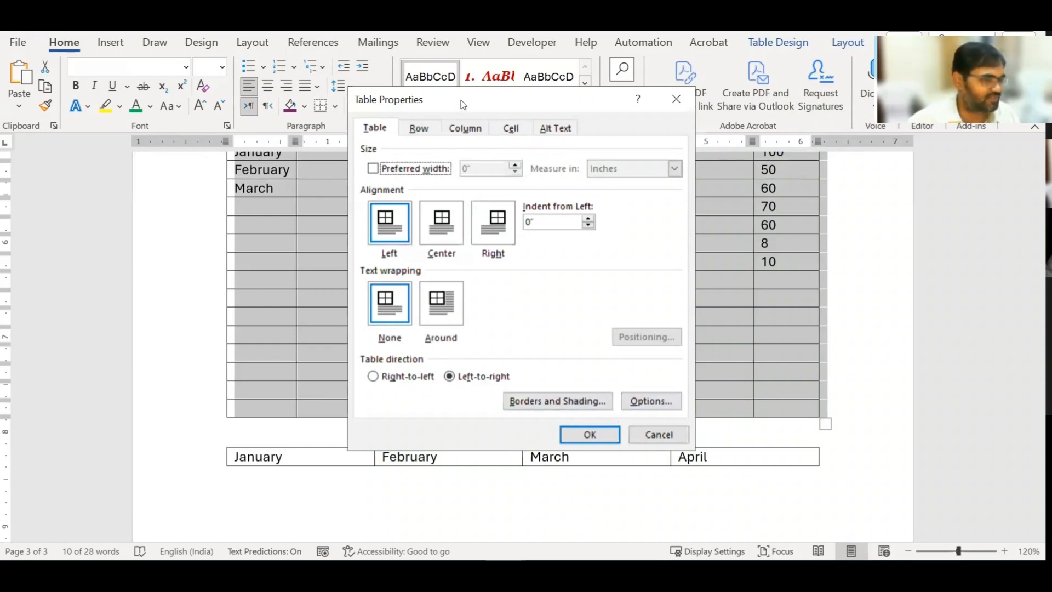
pyautogui.moveTo(472, 110); pyautogui.dragTo(533, 98)
pyautogui.click(708, 390)
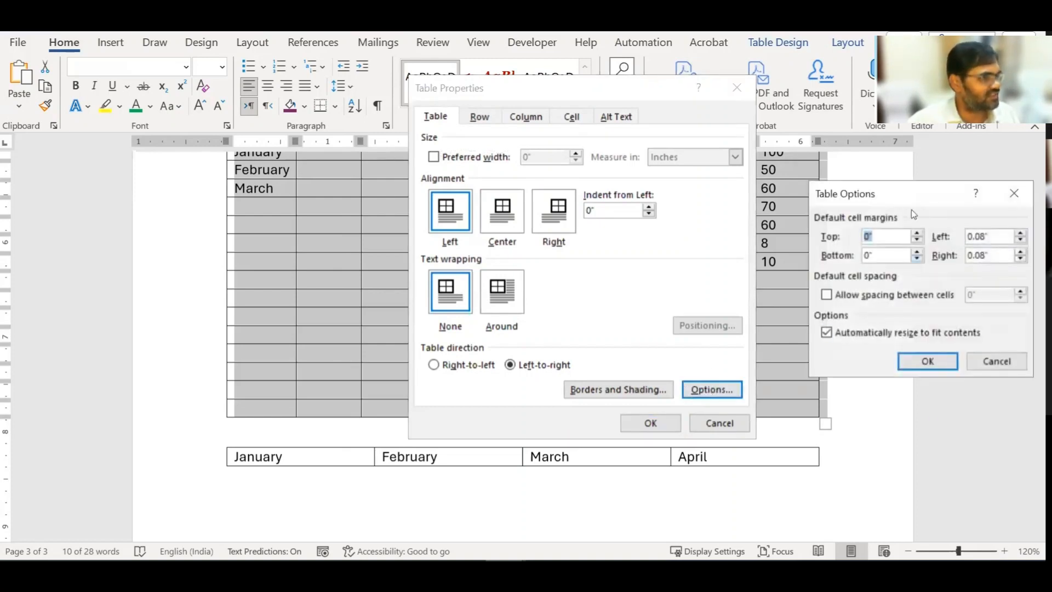
pyautogui.moveTo(896, 202); pyautogui.dragTo(553, 165)
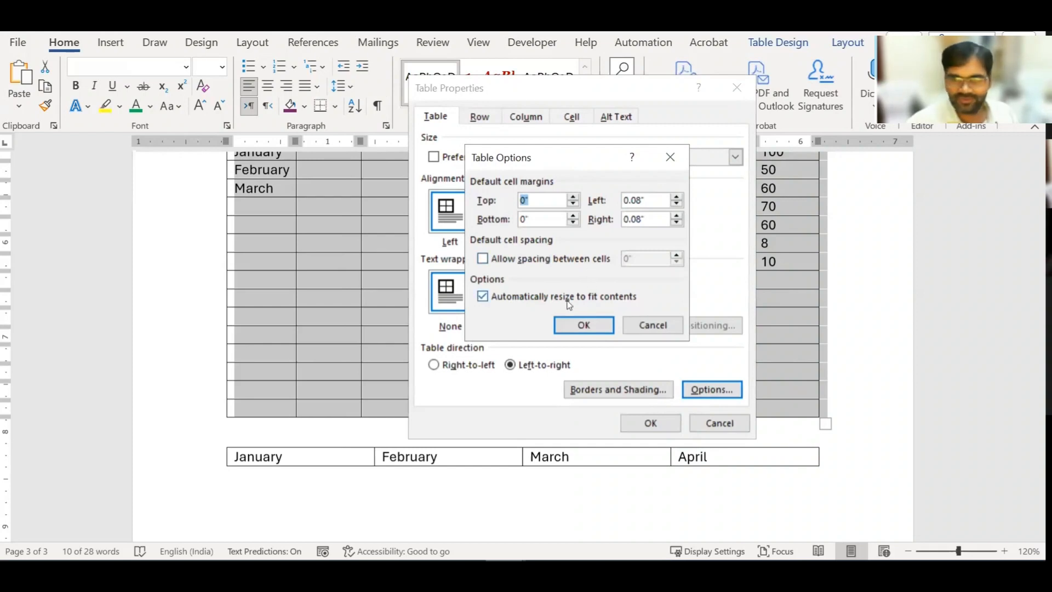
pyautogui.click(651, 321)
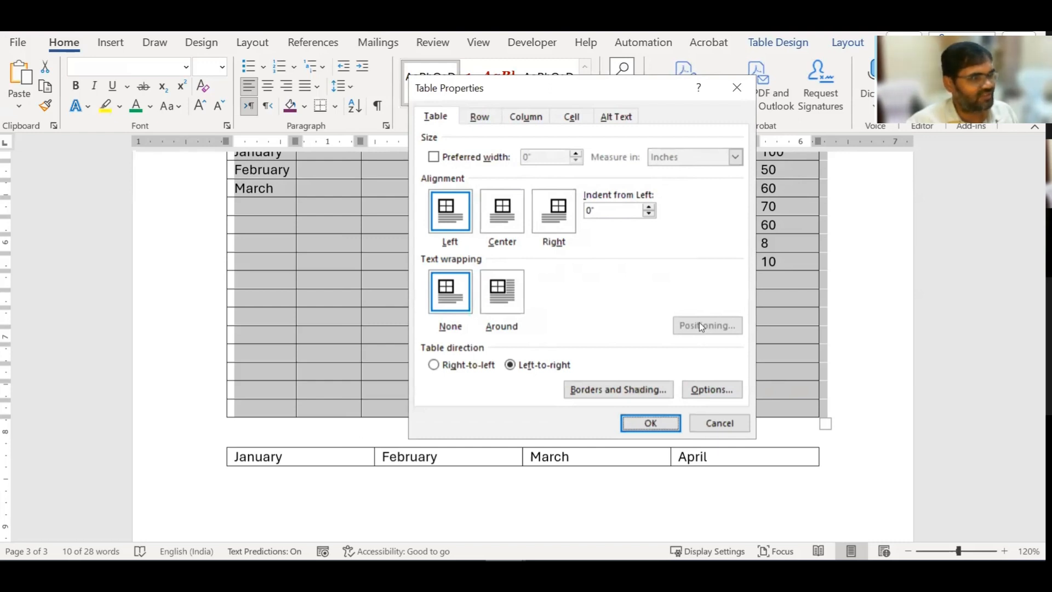
pyautogui.click(711, 389)
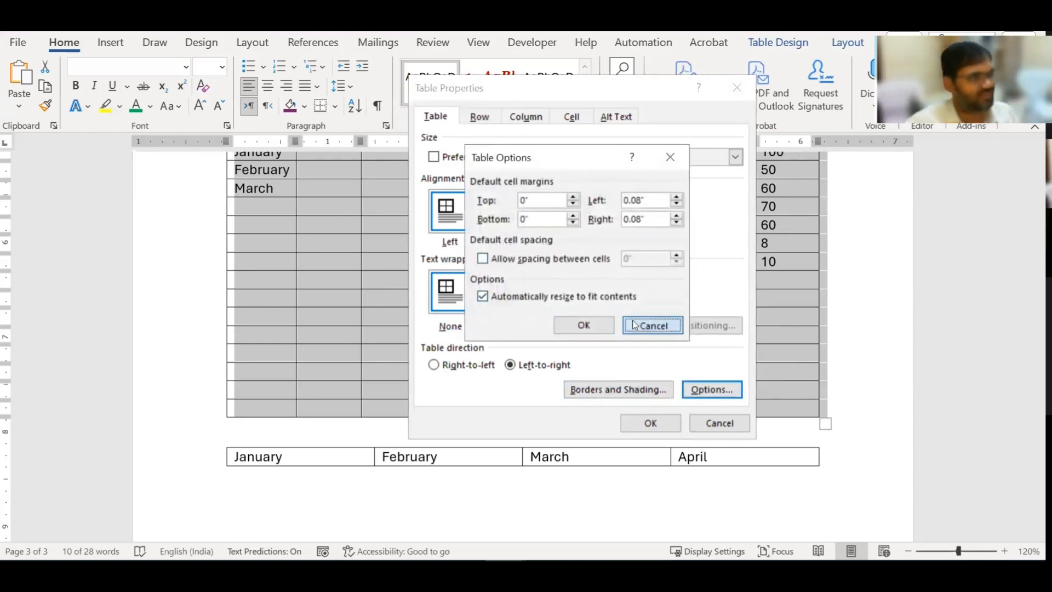
pyautogui.click(651, 325)
pyautogui.click(719, 422)
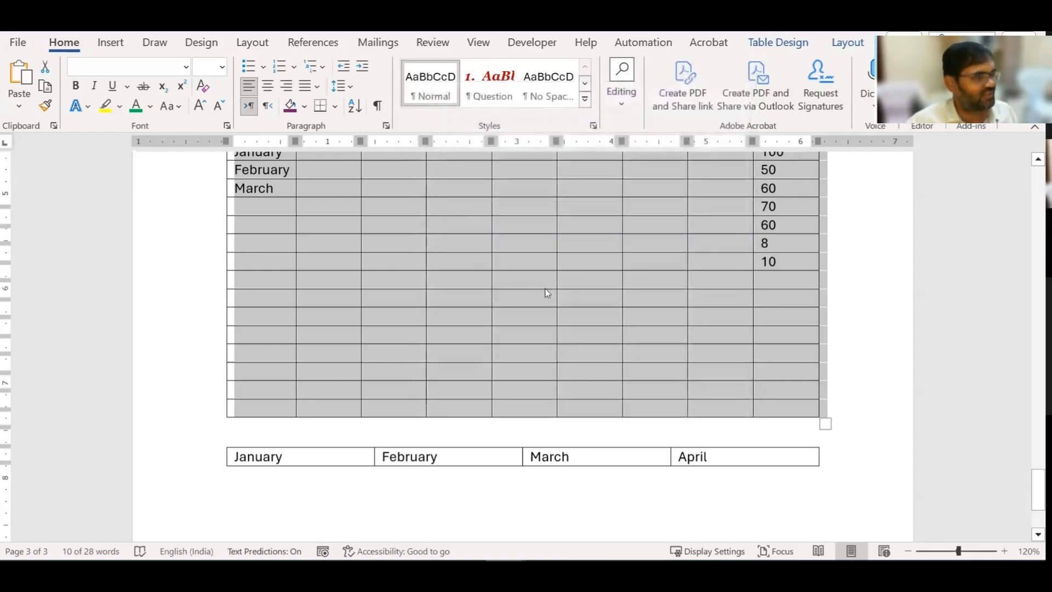
pyautogui.scroll(4, 475, 311)
# Step: Select the January–March month table and show its Table Design and Layout tools
pyautogui.click(492, 318)
pyautogui.click(463, 303)
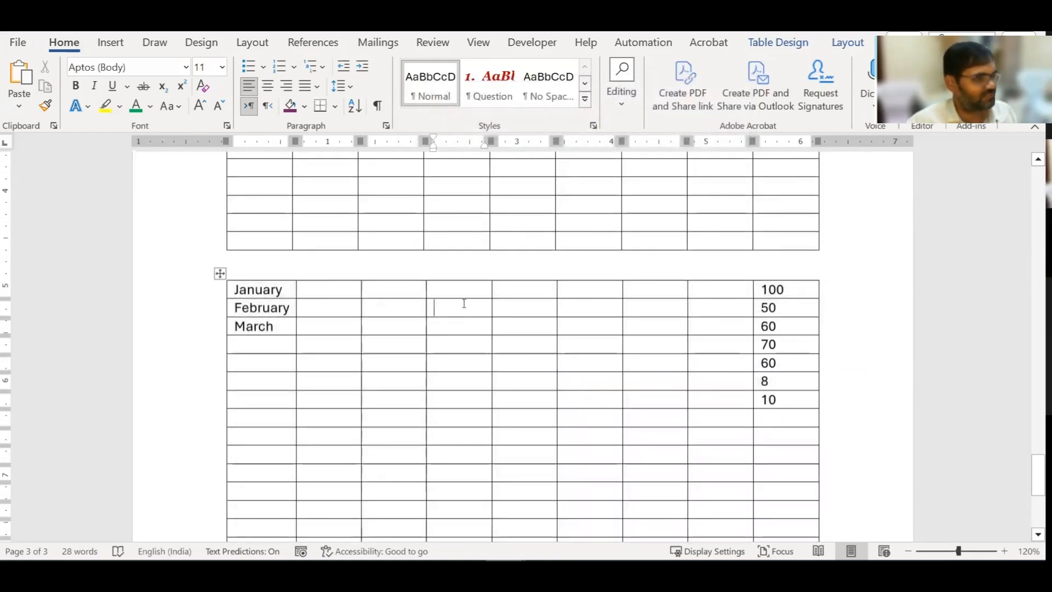
pyautogui.scroll(-3, 461, 318)
pyautogui.click(457, 327)
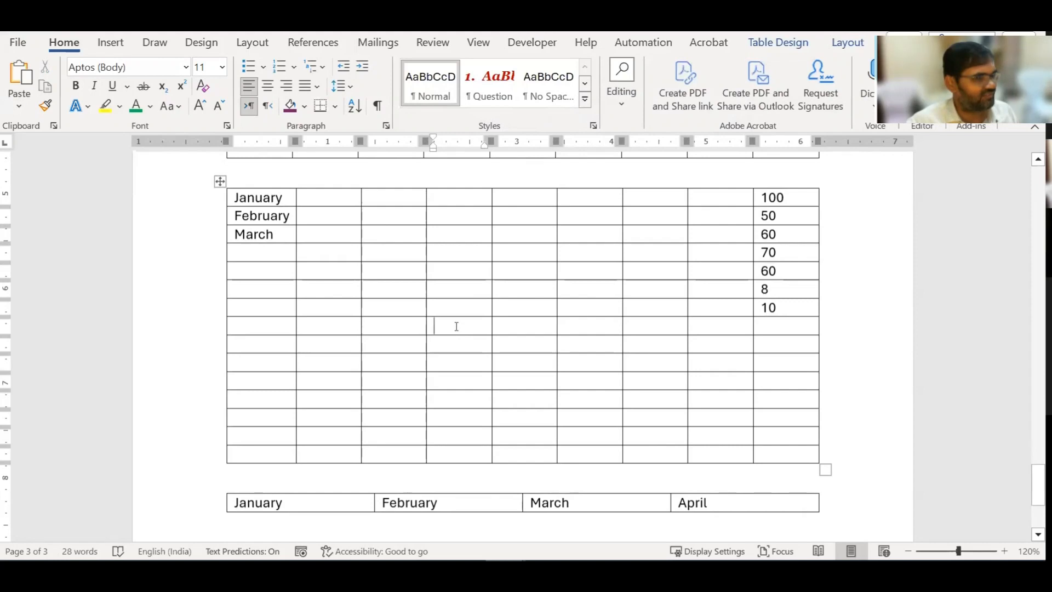
pyautogui.rightClick(456, 326)
pyautogui.click(534, 497)
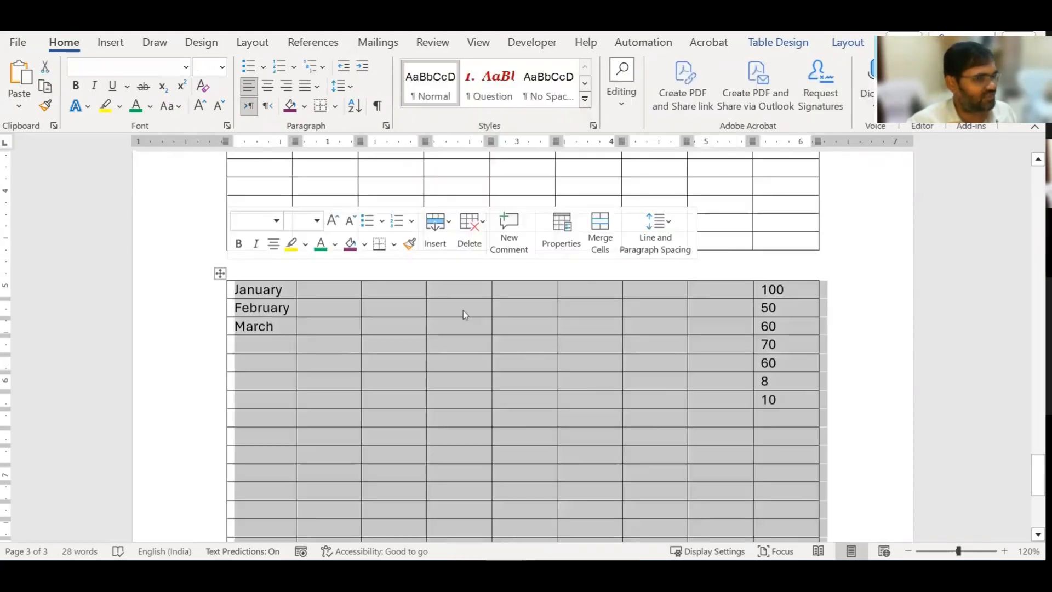
pyautogui.scroll(-3, 463, 313)
pyautogui.scroll(1, 462, 310)
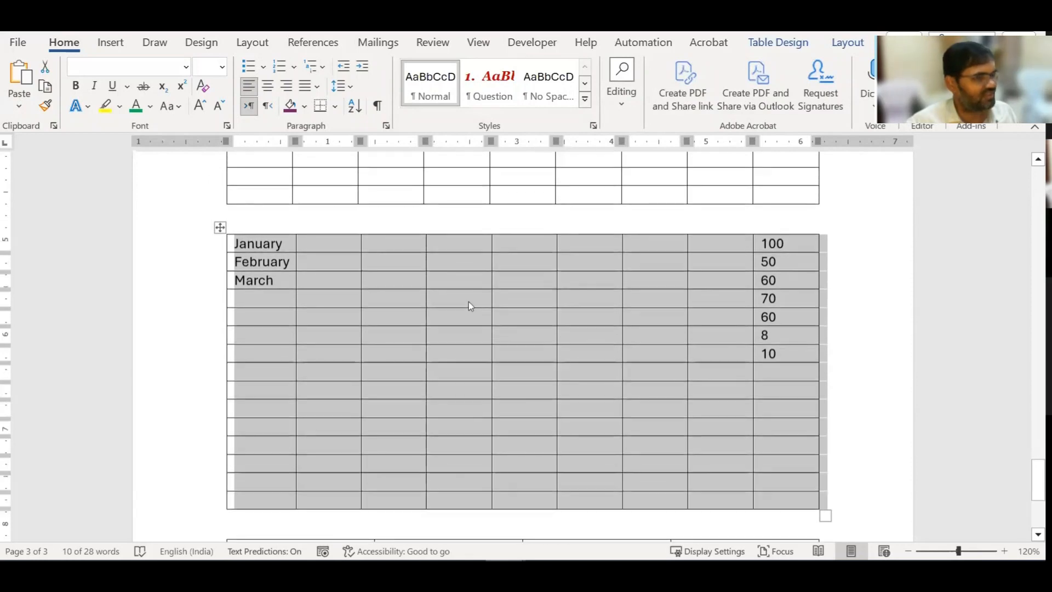
pyautogui.click(778, 42)
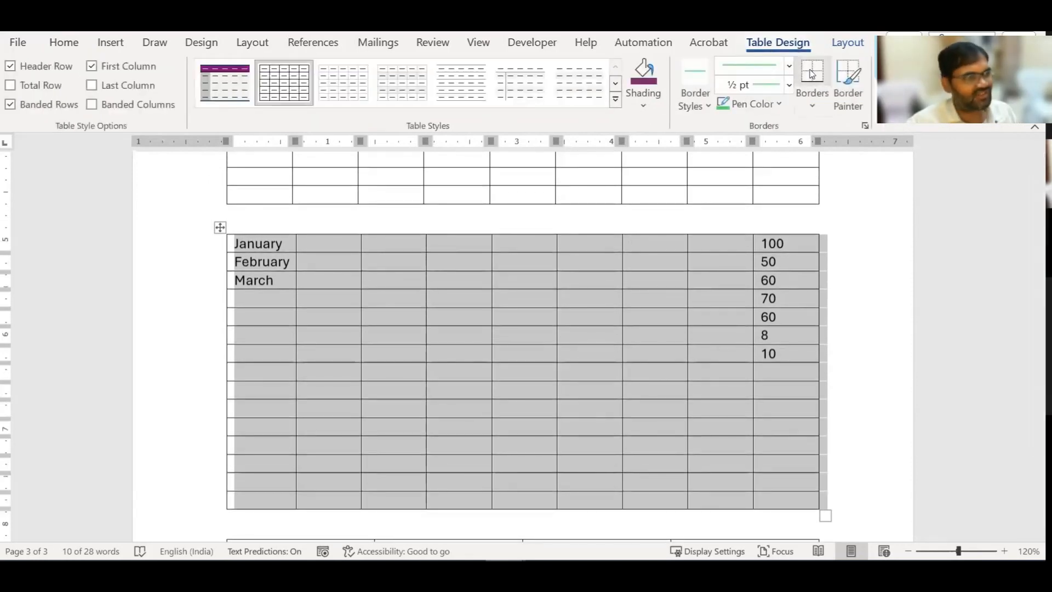
pyautogui.click(844, 43)
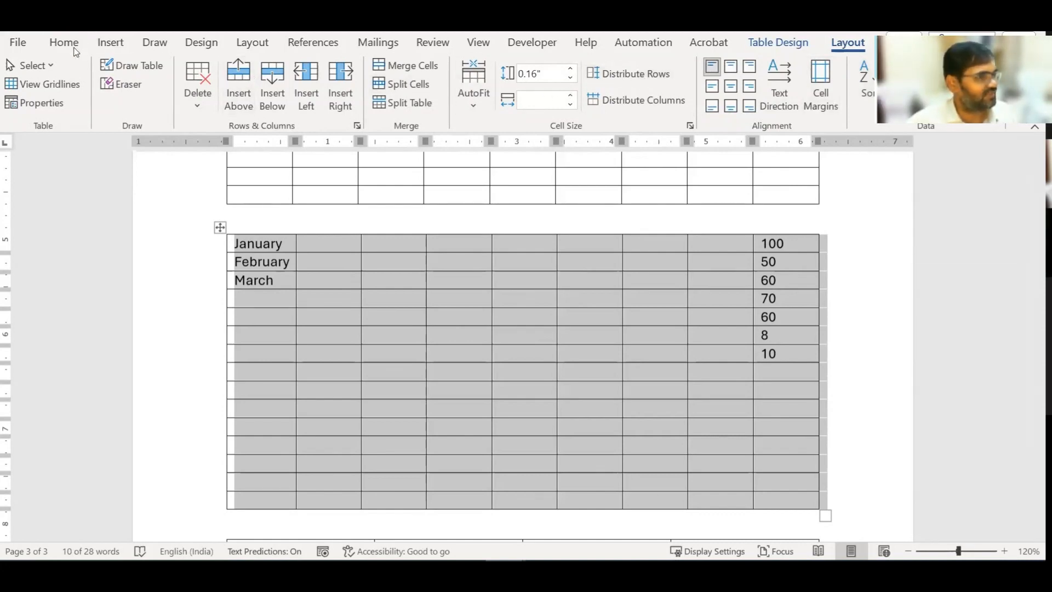
# Step: Set the month/value table's text wrapping to Around, with Allow overlap enabled in positioning
pyautogui.click(66, 44)
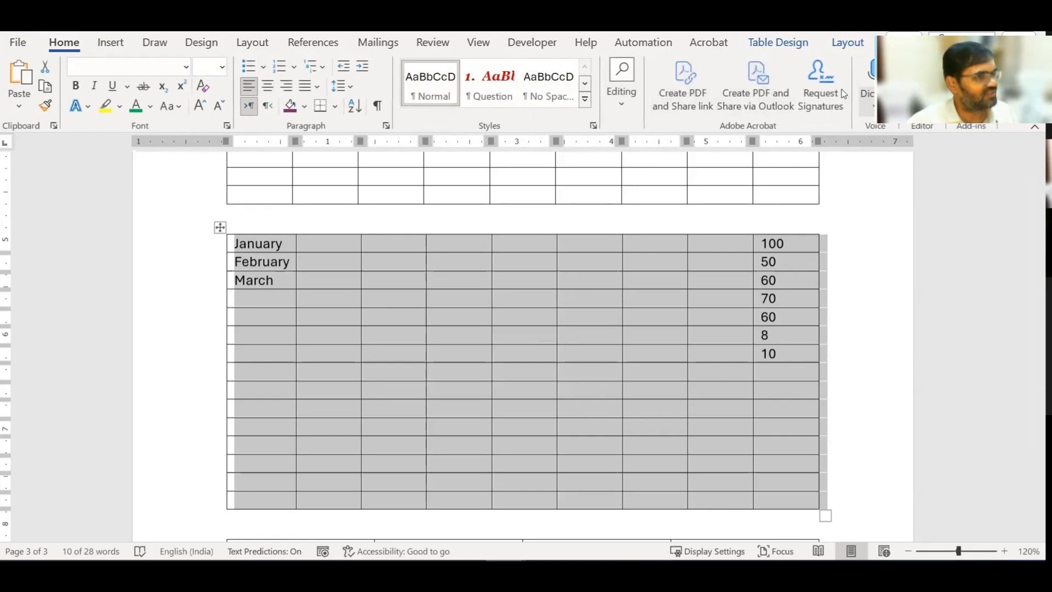
pyautogui.scroll(-3, 766, 304)
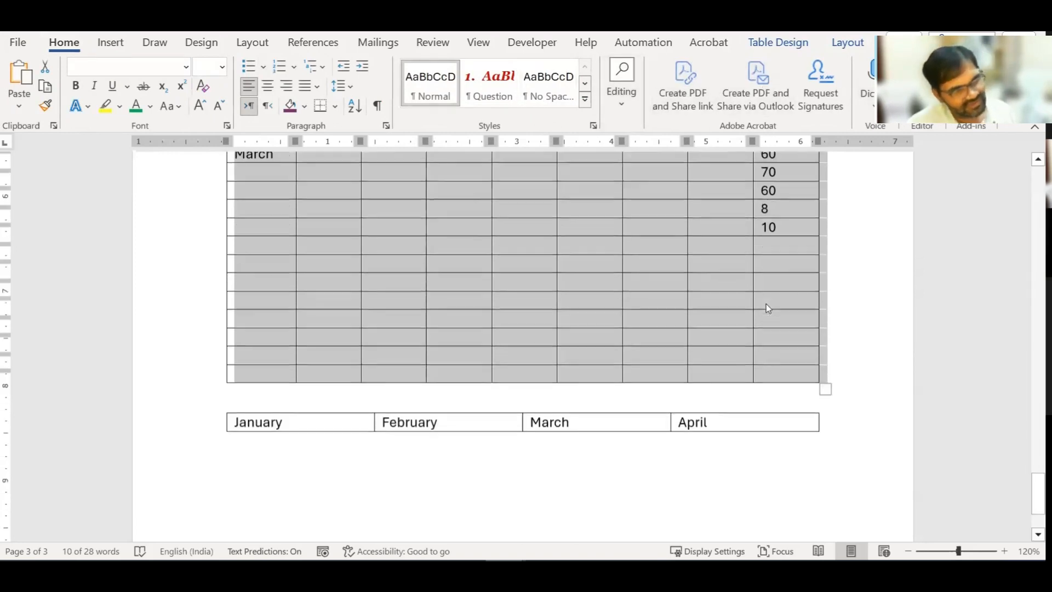
pyautogui.scroll(2, 766, 304)
pyautogui.rightClick(265, 220)
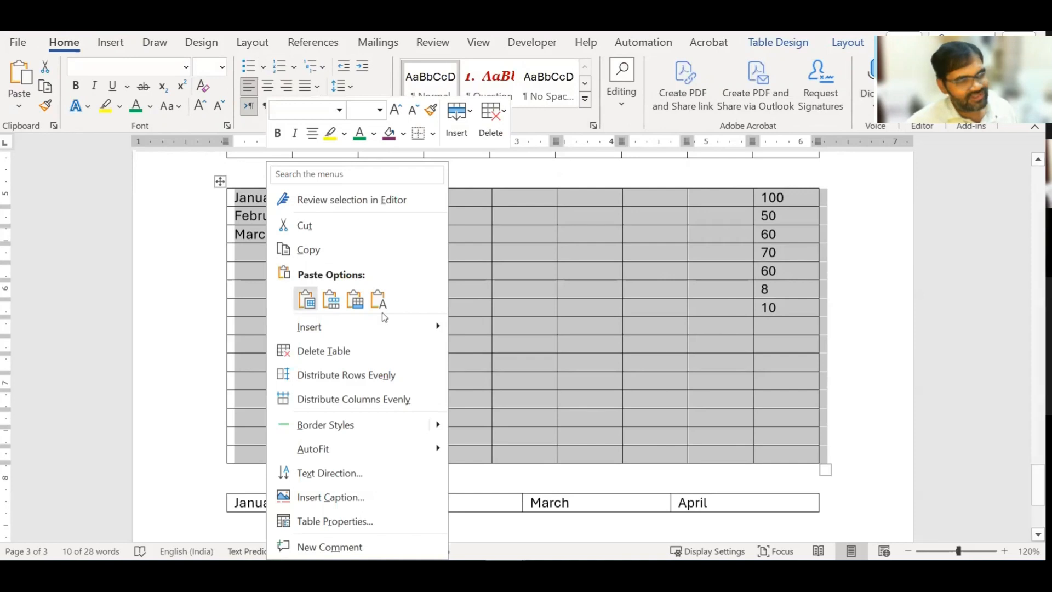
pyautogui.click(349, 522)
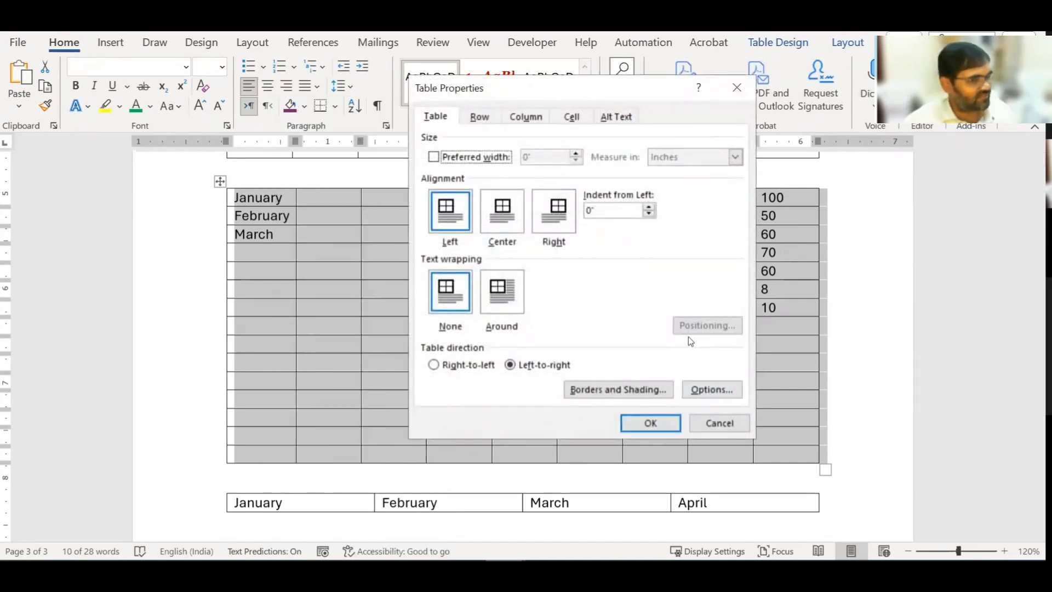
pyautogui.click(502, 292)
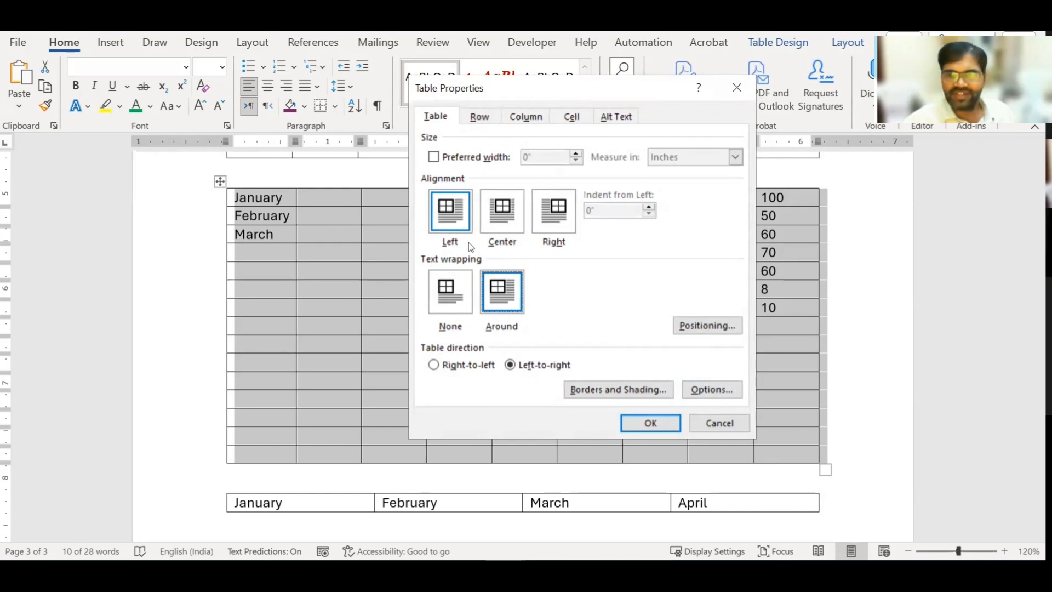
pyautogui.click(711, 328)
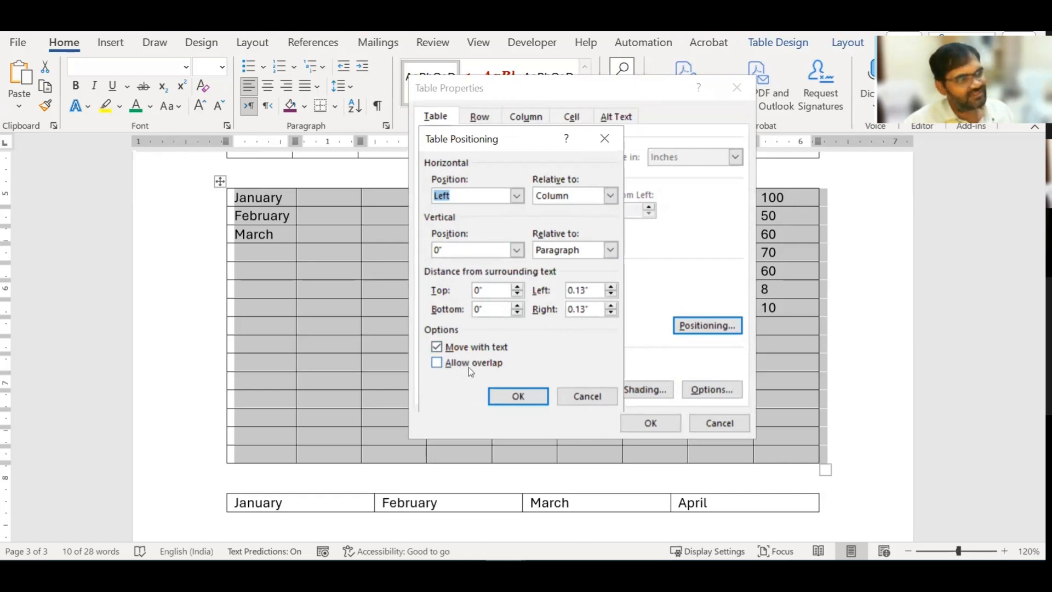
pyautogui.click(436, 363)
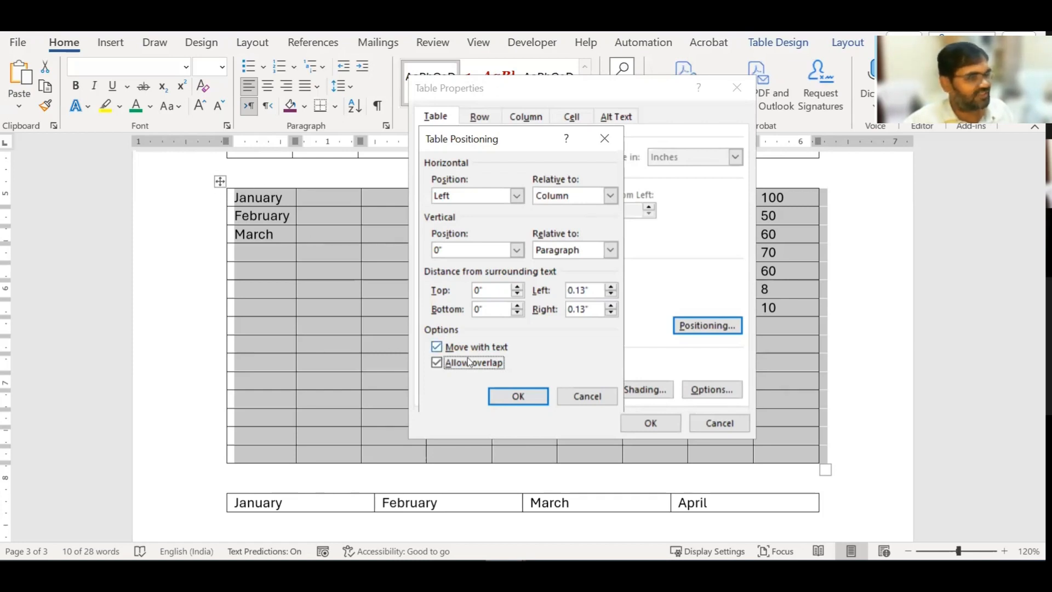
pyautogui.click(504, 394)
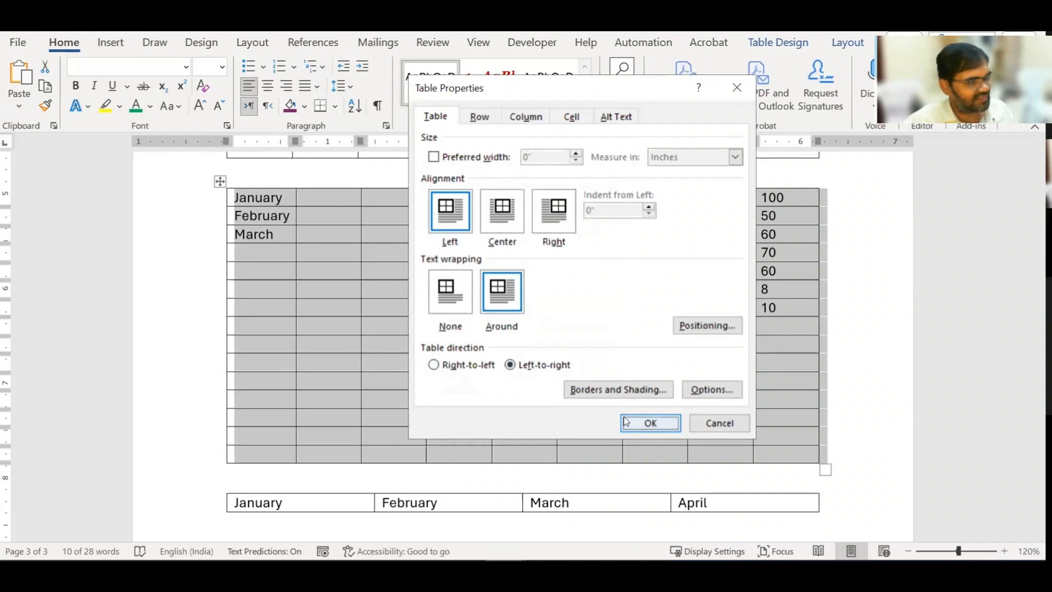
pyautogui.press('Return')
pyautogui.click(328, 219)
# Step: Drag the month table up, then undo the move to restore the original layout
pyautogui.scroll(3, 306, 235)
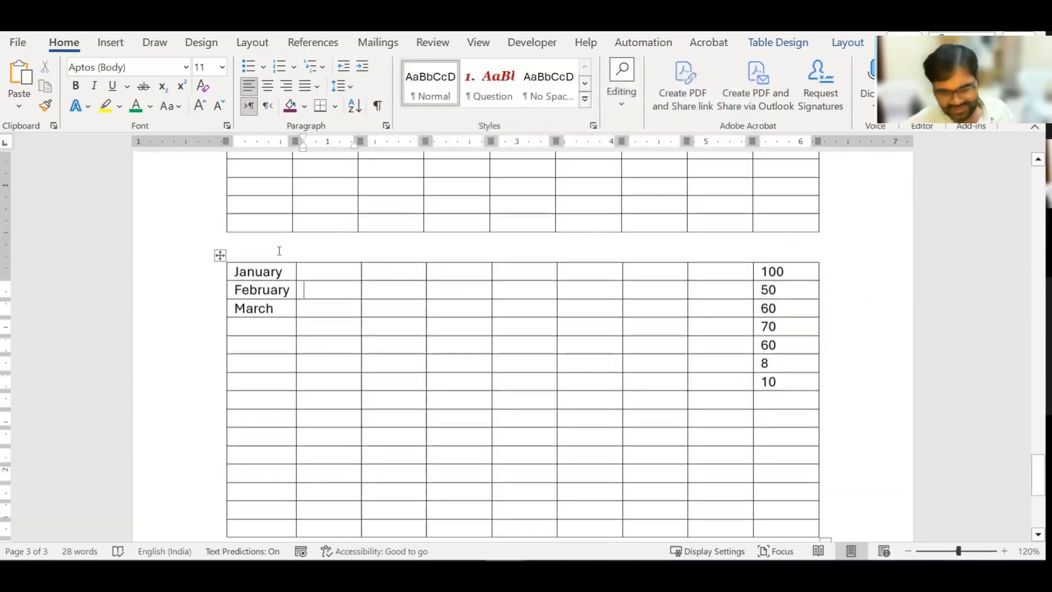
pyautogui.moveTo(220, 274); pyautogui.dragTo(305, 200)
pyautogui.scroll(10, 386, 328)
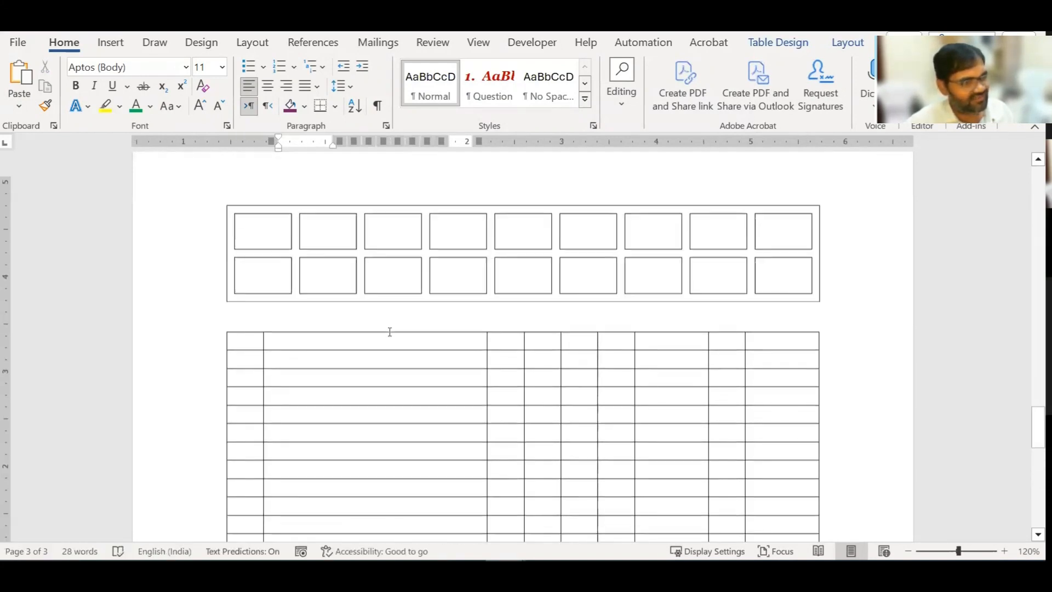
pyautogui.scroll(-4, 390, 332)
pyautogui.scroll(-8, 390, 332)
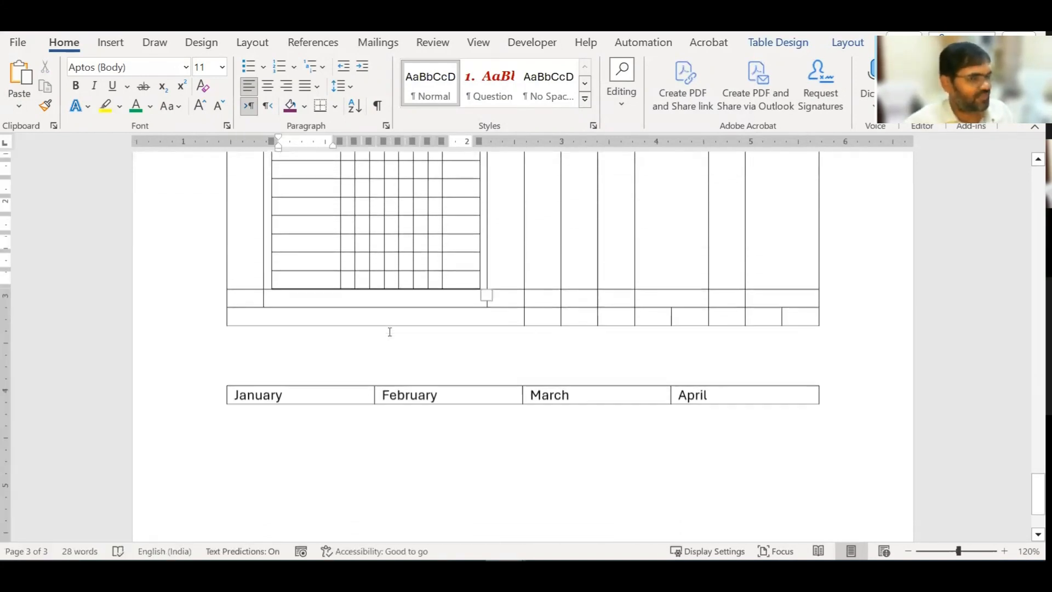
pyautogui.hotkey('ctrl', 'z')
pyautogui.hotkey('ctrl', 'z')
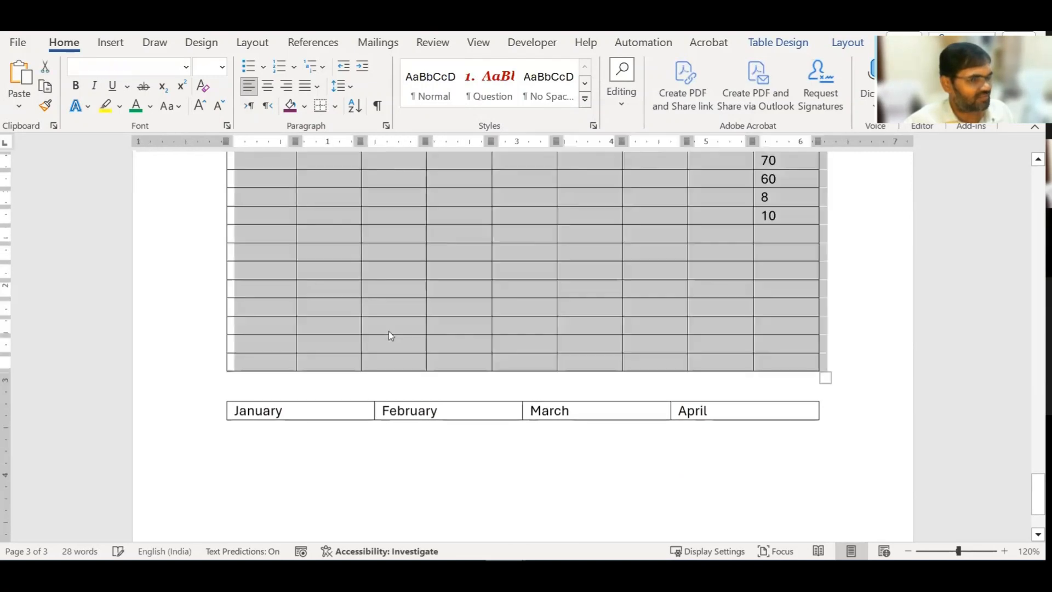
pyautogui.hotkey('ctrl', 'z')
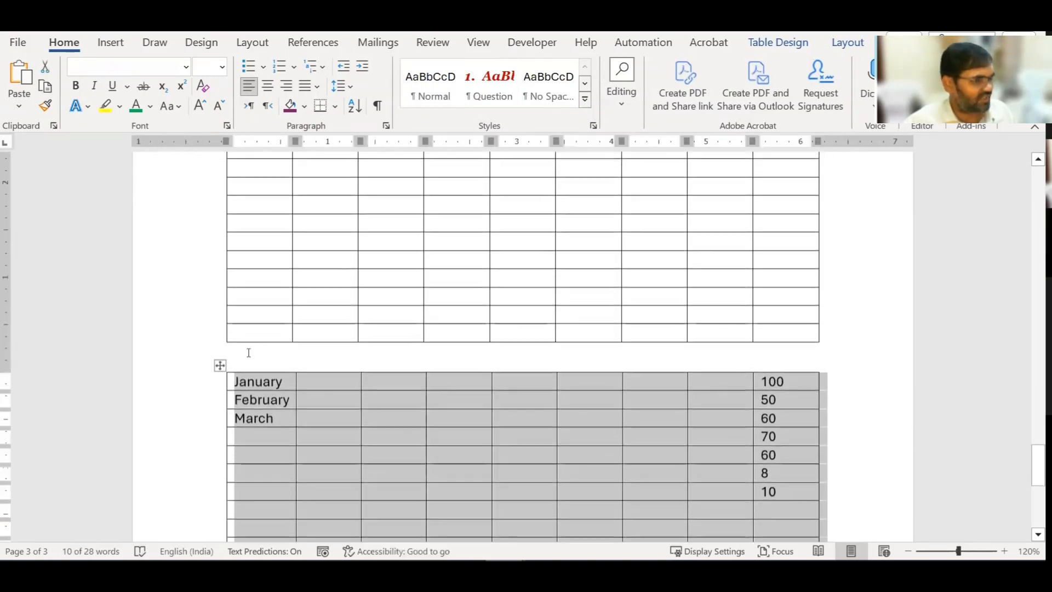
# Step: Reapply Around text wrapping to the month table through Table Properties and positioning
pyautogui.rightClick(260, 384)
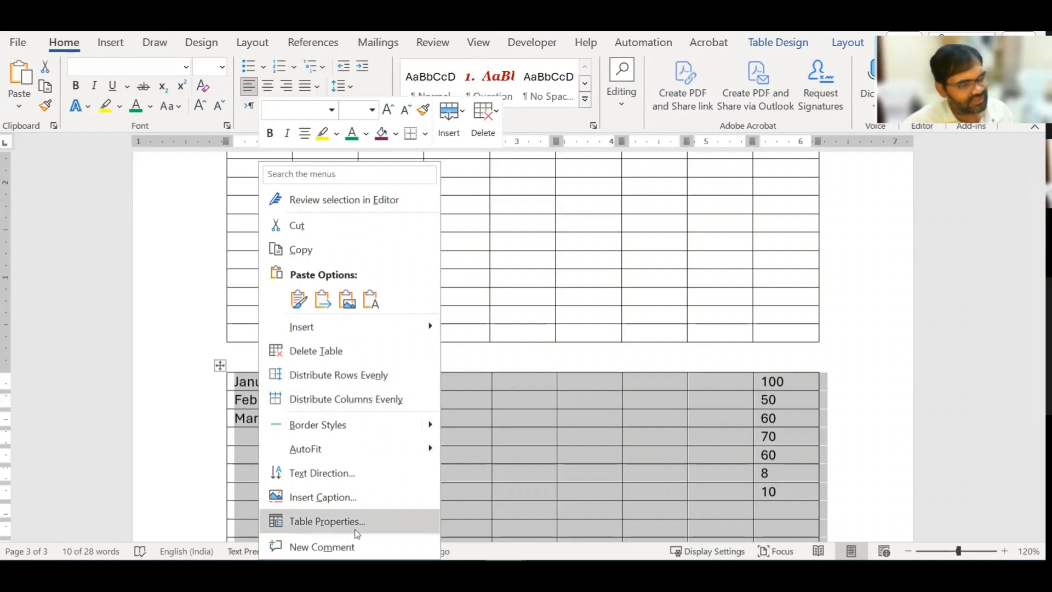
pyautogui.click(327, 522)
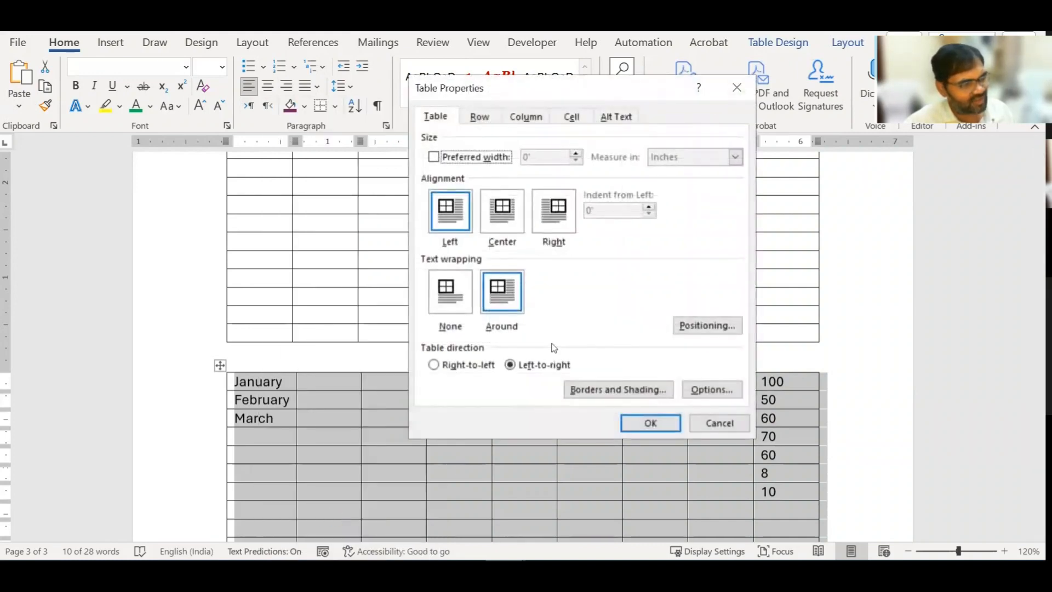
pyautogui.click(452, 292)
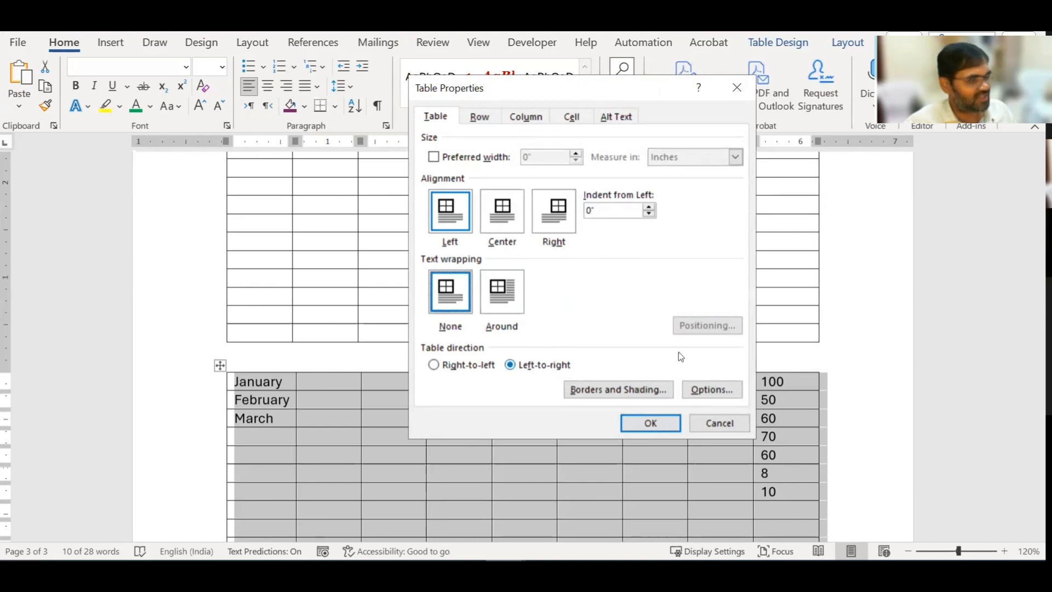
pyautogui.click(500, 287)
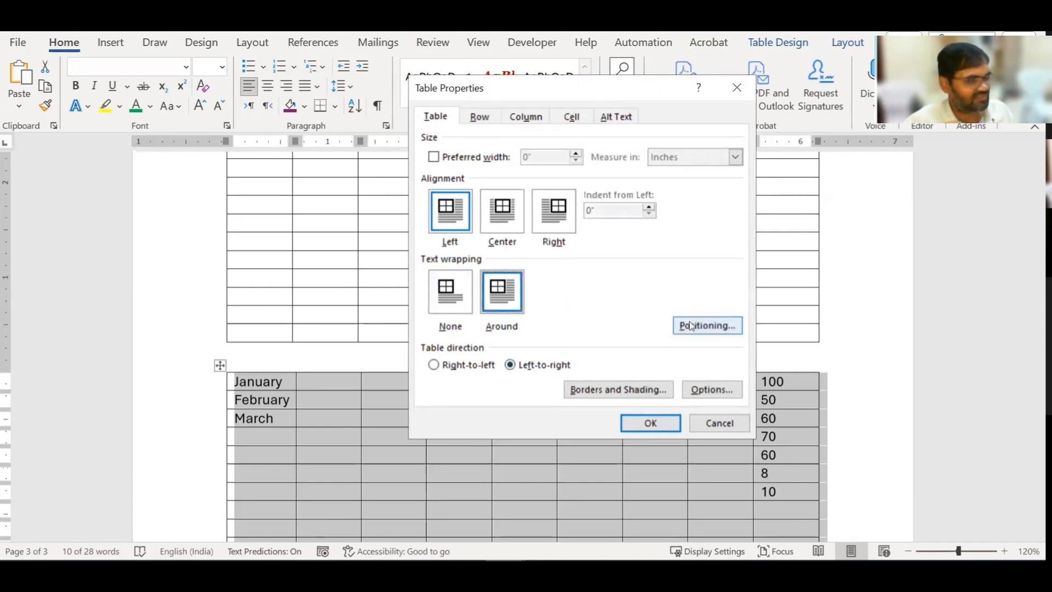
pyautogui.click(730, 325)
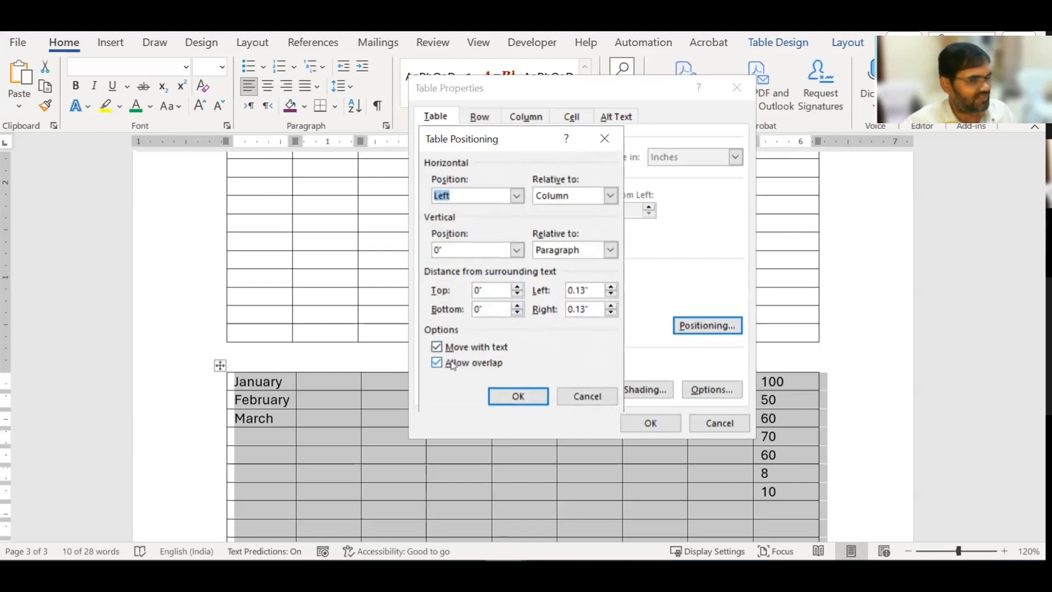
pyautogui.click(471, 363)
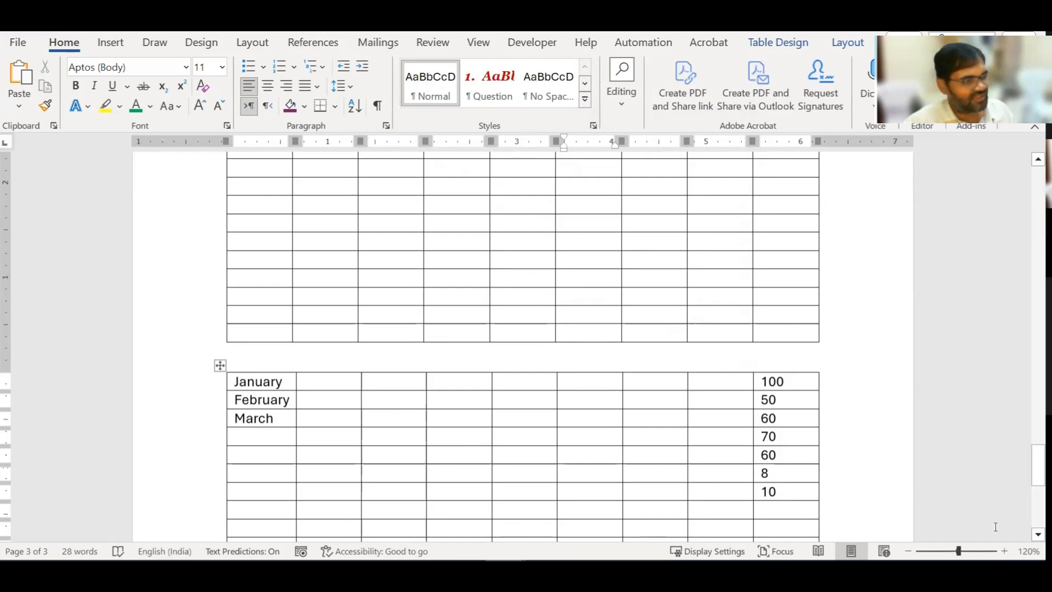
# Step: Scroll to the January–April table at the bottom of page 3
pyautogui.scroll(10, 384, 415)
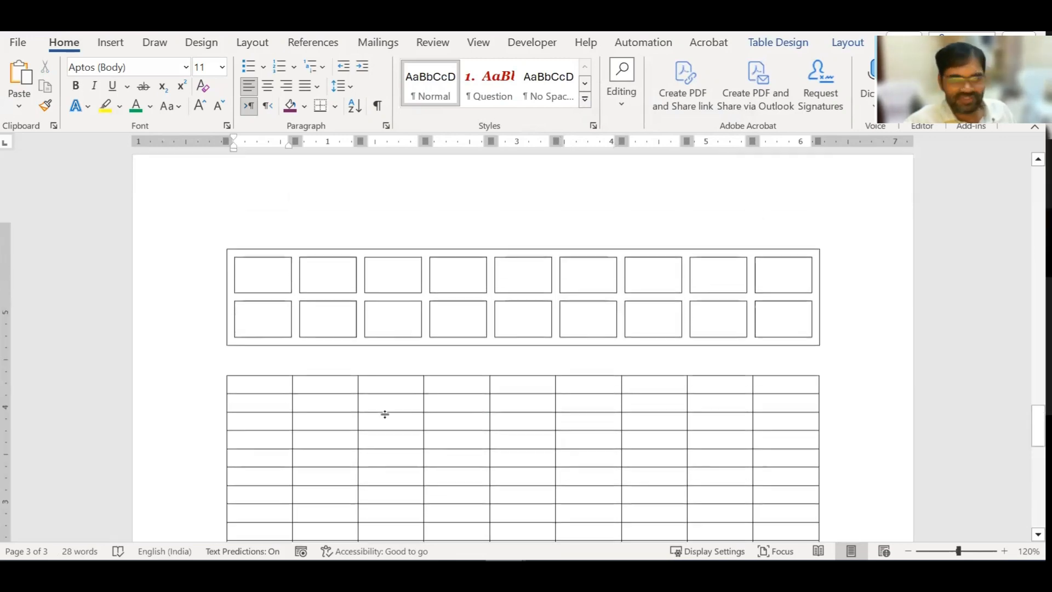
pyautogui.scroll(-10, 385, 415)
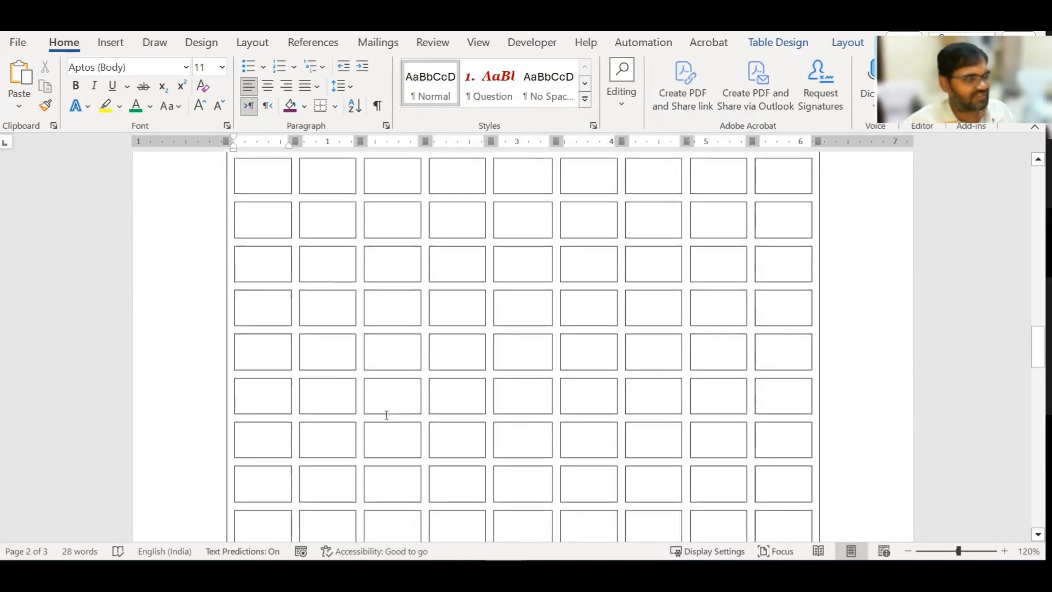
pyautogui.scroll(5, 386, 414)
pyautogui.scroll(-3, 315, 430)
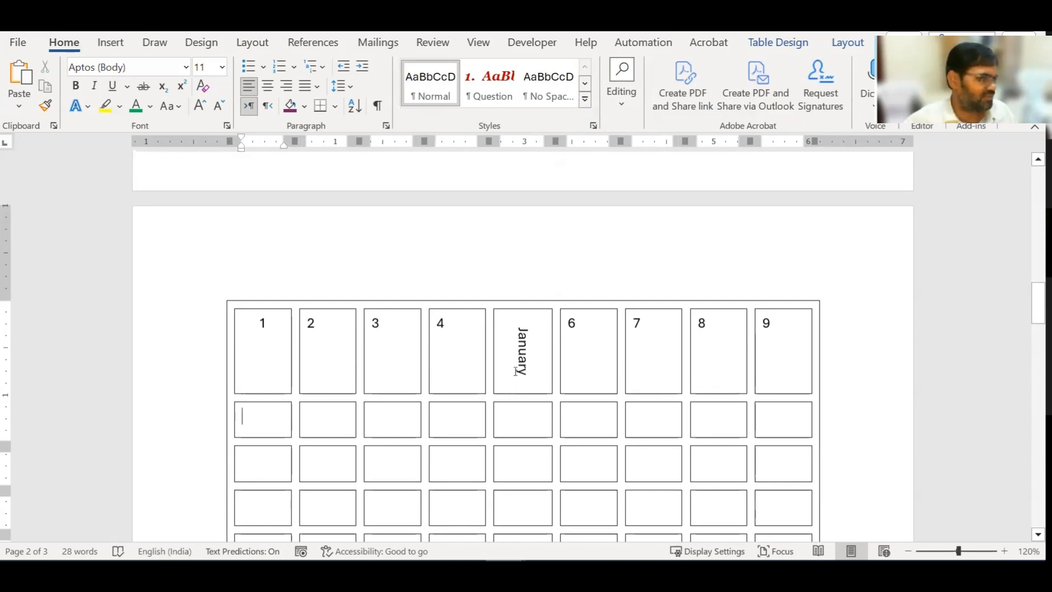
pyautogui.scroll(3, 429, 360)
pyautogui.scroll(-2, 428, 360)
pyautogui.scroll(3, 430, 361)
pyautogui.scroll(5, 430, 361)
pyautogui.scroll(1, 429, 362)
pyautogui.scroll(8, 430, 362)
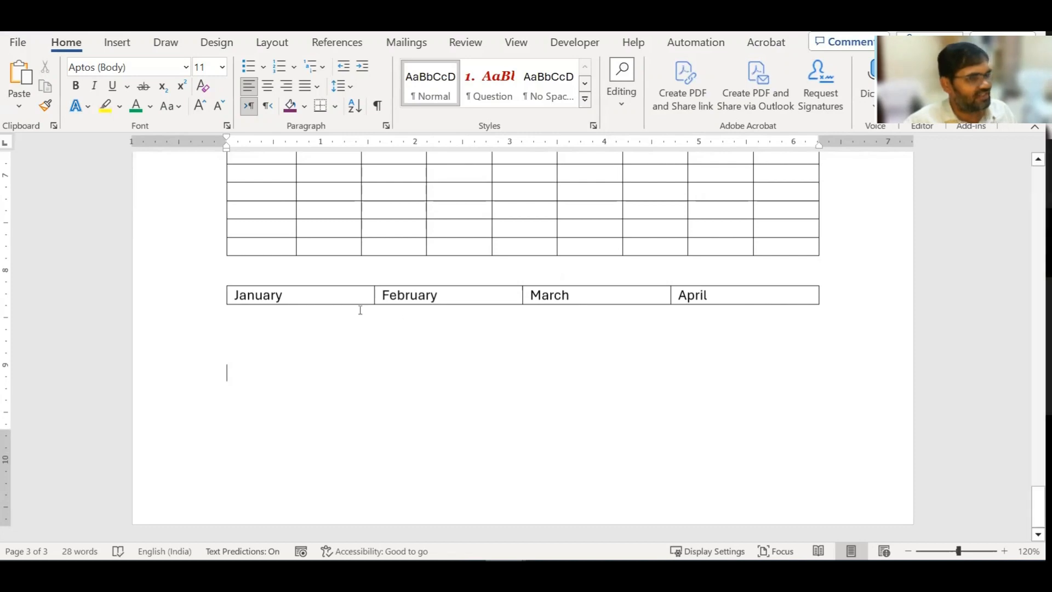
# Step: Shade the January–April header row purple and add empty rows beneath it
pyautogui.moveTo(297, 290); pyautogui.dragTo(717, 305)
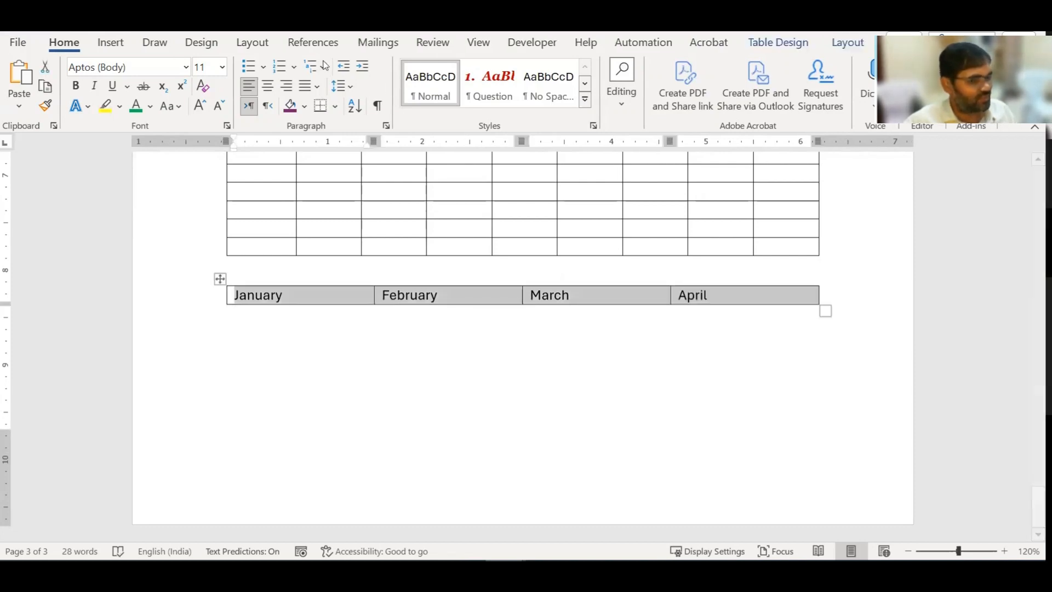
pyautogui.click(290, 106)
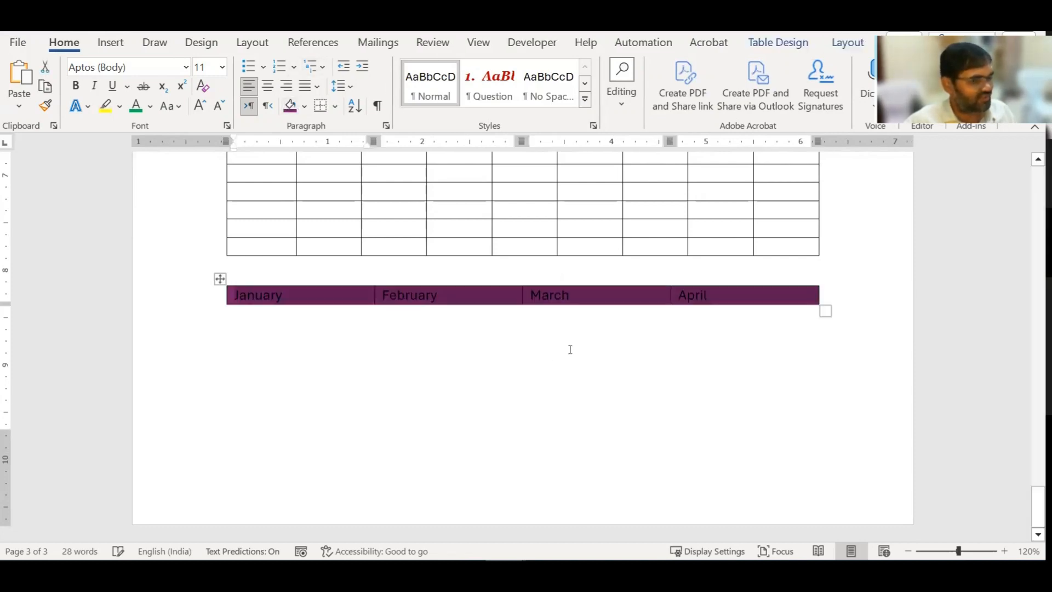
pyautogui.click(736, 297)
pyautogui.press('Tab')
pyautogui.press('Tab')
pyautogui.press('Tab')
pyautogui.press('Tab')
pyautogui.press('Tab')
pyautogui.press('Tab')
pyautogui.press('Tab')
pyautogui.press('Tab')
pyautogui.press('Tab')
pyautogui.press('Tab')
pyautogui.press('Tab')
pyautogui.press('Tab')
pyautogui.press('Tab')
pyautogui.press('Tab')
pyautogui.press('Tab')
pyautogui.press('Tab')
pyautogui.press('Tab')
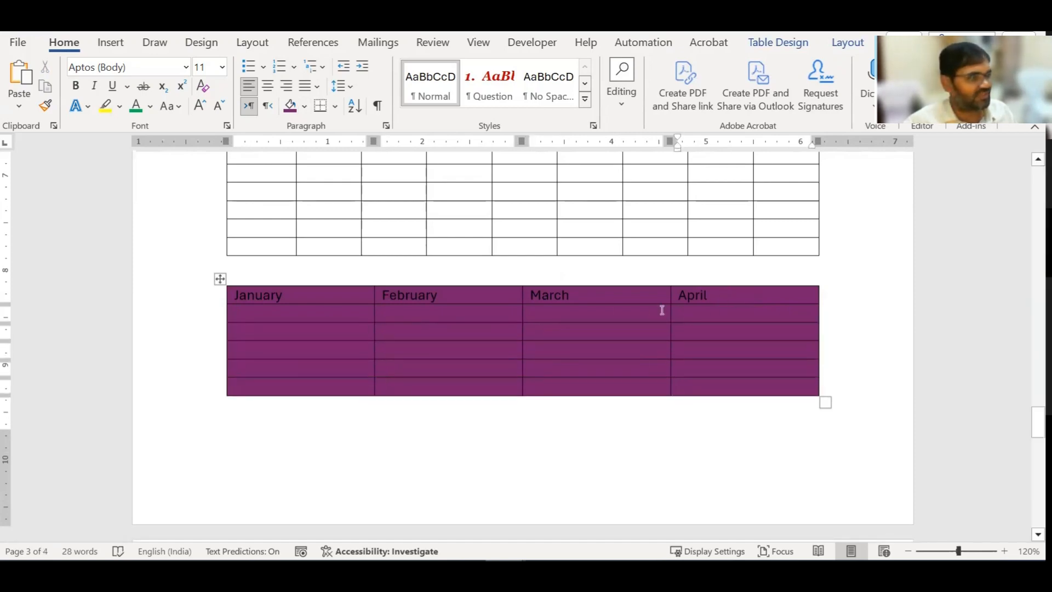
# Step: Apply the pink-header List Table style to the whole January–April table
pyautogui.click(221, 279)
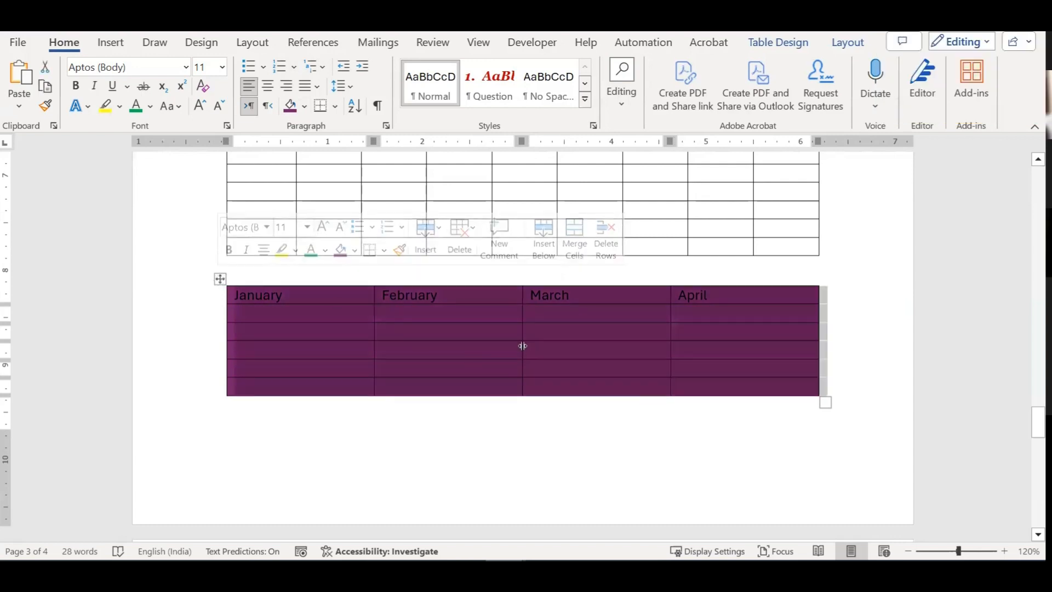
pyautogui.click(773, 44)
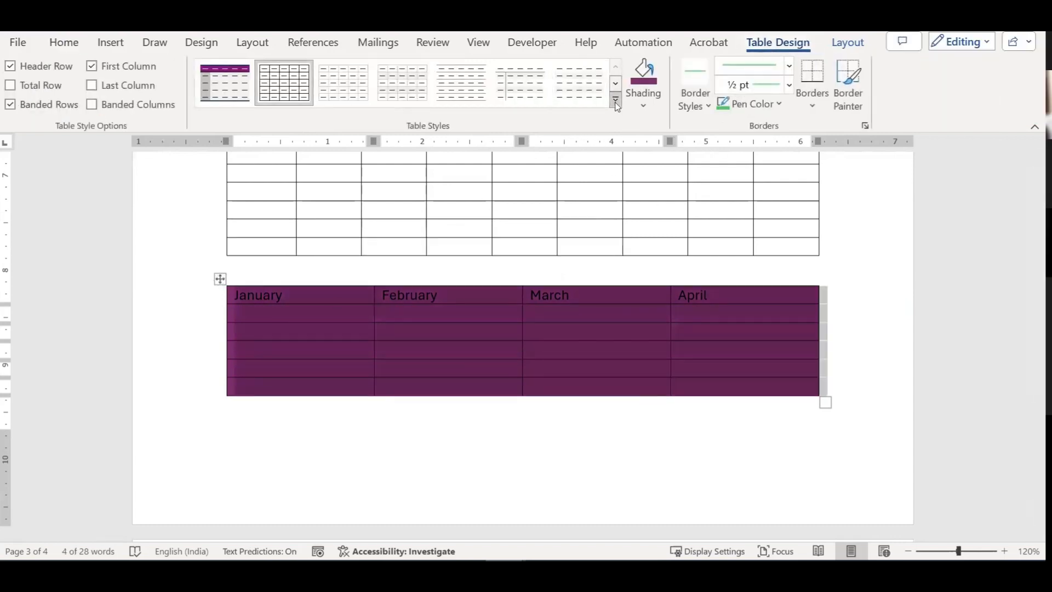
pyautogui.click(616, 101)
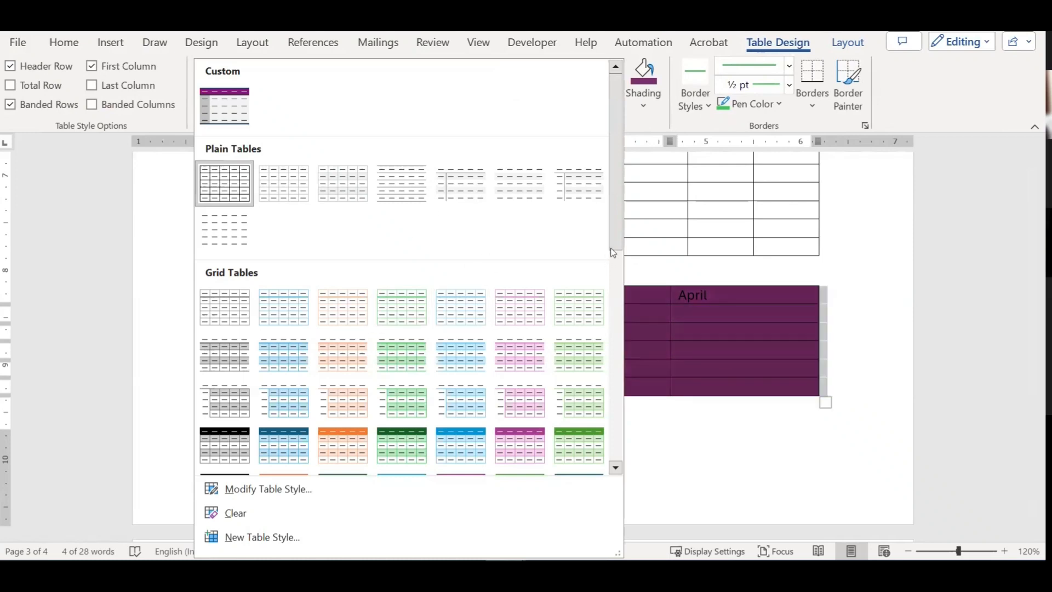
pyautogui.moveTo(613, 252); pyautogui.dragTo(615, 433)
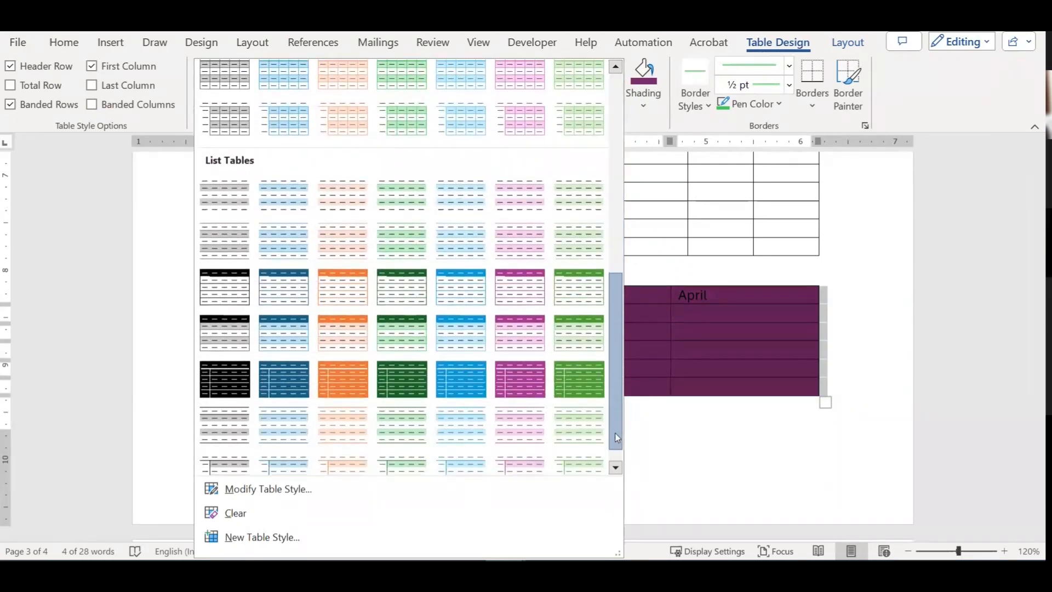
pyautogui.click(504, 283)
pyautogui.click(537, 431)
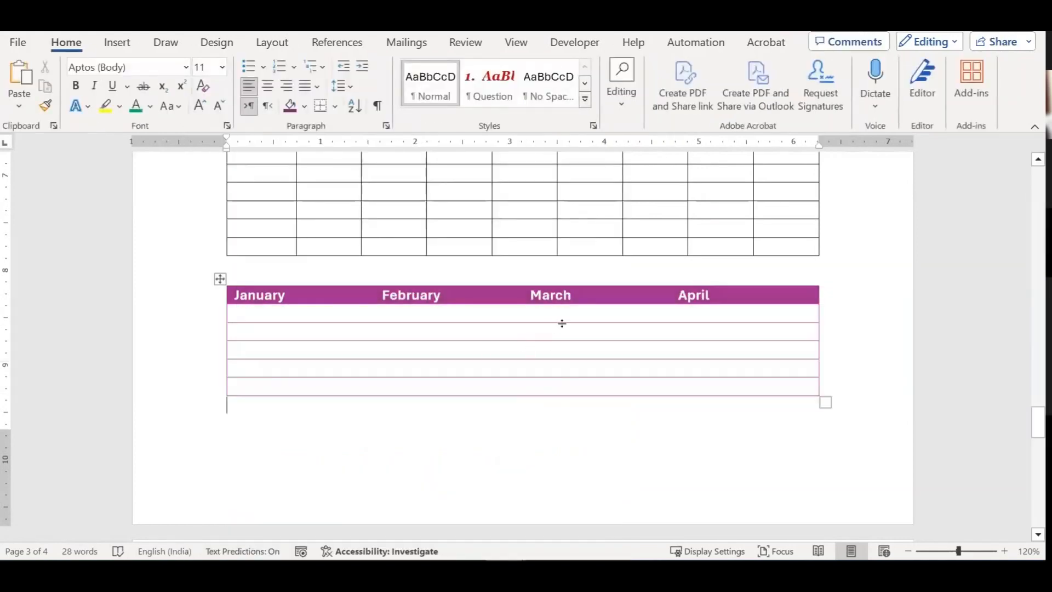
pyautogui.click(721, 294)
pyautogui.press('Tab')
pyautogui.press('Tab')
pyautogui.press('Tab')
pyautogui.press('Tab')
pyautogui.press('Tab')
pyautogui.press('Tab')
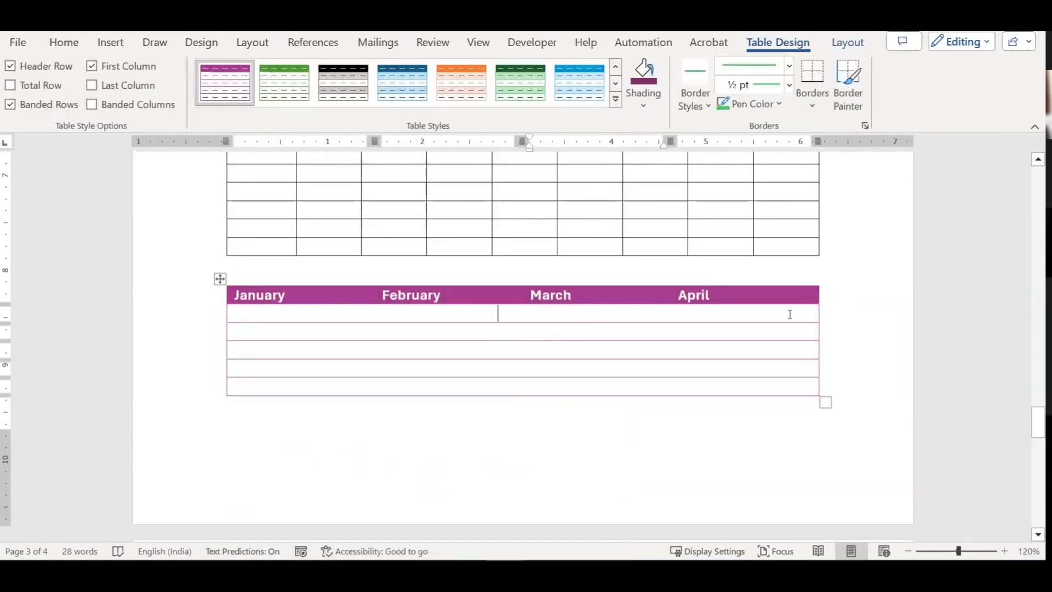
pyautogui.moveTo(601, 310); pyautogui.dragTo(601, 387)
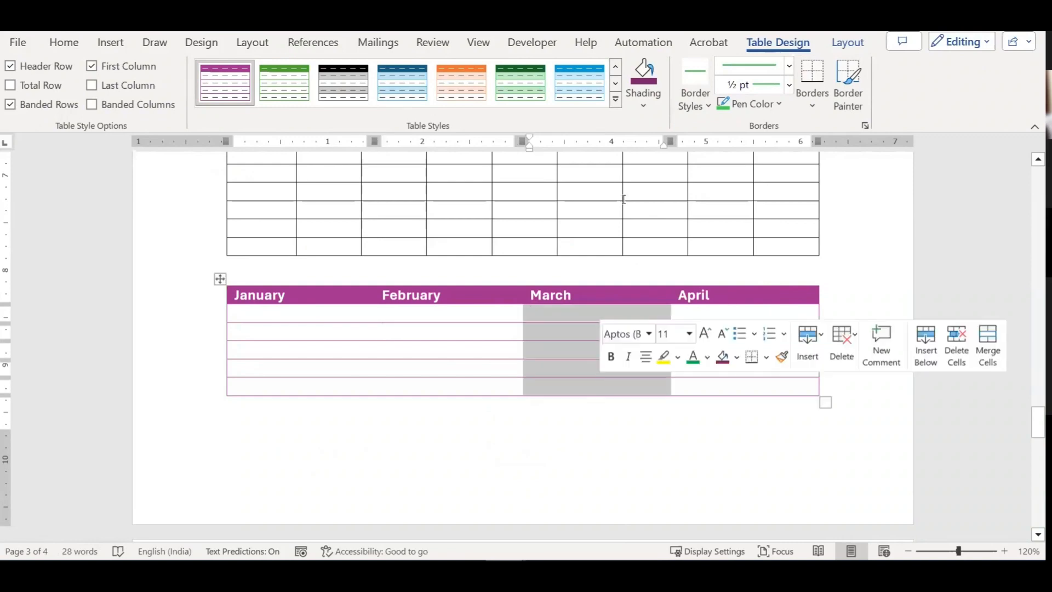
pyautogui.click(847, 42)
pyautogui.click(198, 90)
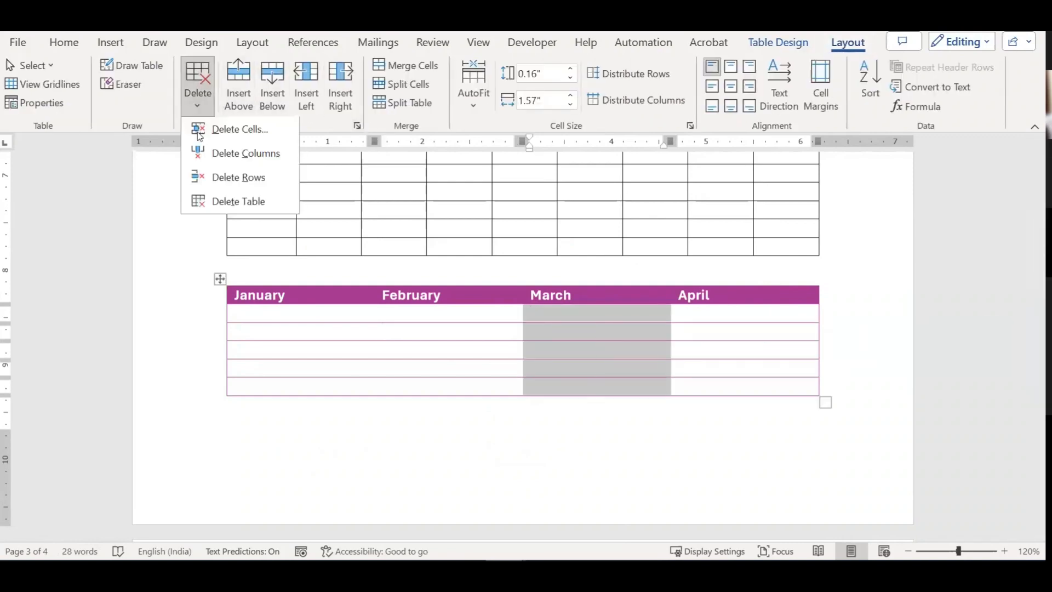
pyautogui.click(222, 177)
pyautogui.click(783, 297)
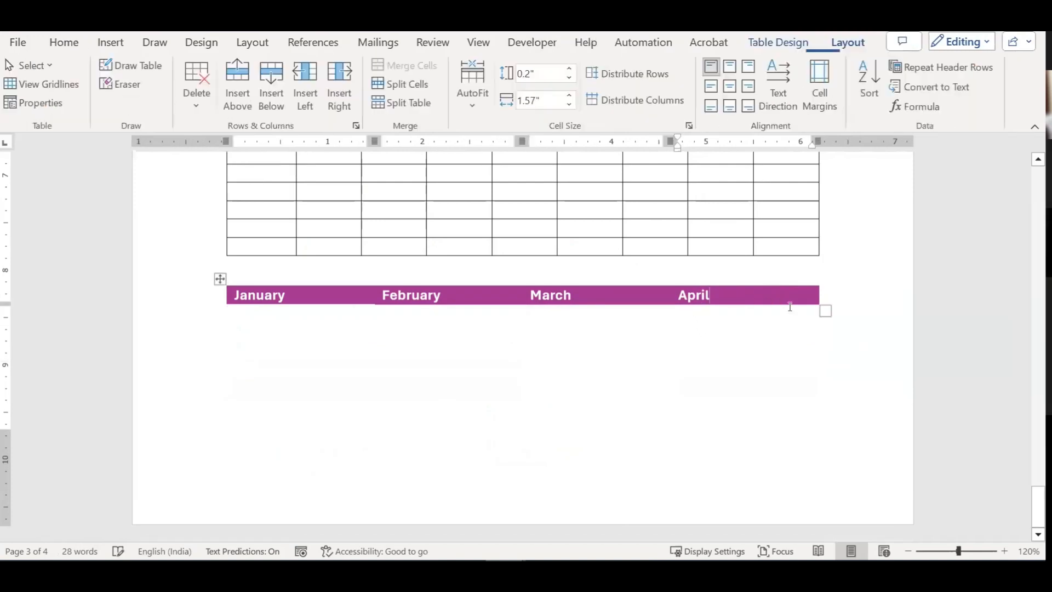
pyautogui.press('Tab')
pyautogui.press('Tab')
pyautogui.press('Tab')
pyautogui.press('Tab')
pyautogui.press('Tab')
pyautogui.press('Tab')
pyautogui.press('Tab')
pyautogui.press('Tab')
pyautogui.press('Tab')
pyautogui.press('Tab')
pyautogui.press('Tab')
pyautogui.press('Tab')
pyautogui.press('Tab')
pyautogui.press('Tab')
pyautogui.press('Tab')
pyautogui.press('Tab')
pyautogui.press('Tab')
pyautogui.press('Tab')
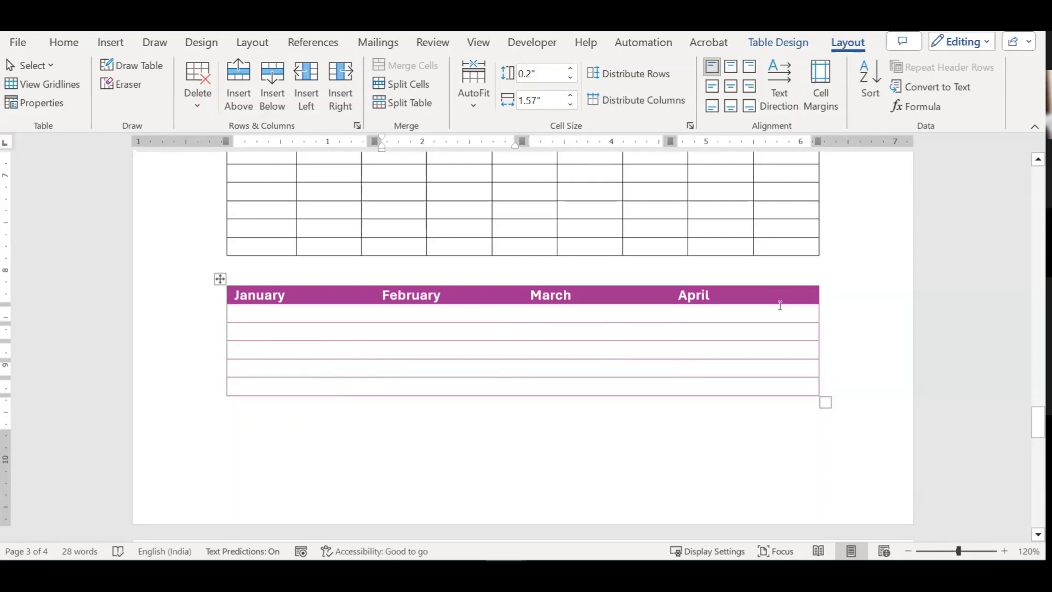
pyautogui.click(578, 297)
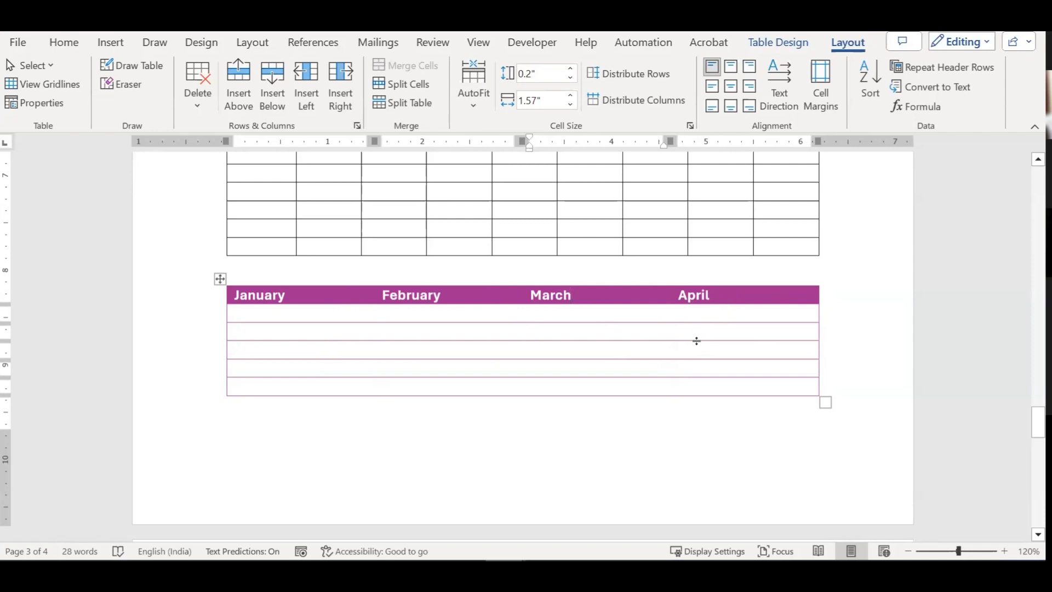
pyautogui.click(220, 279)
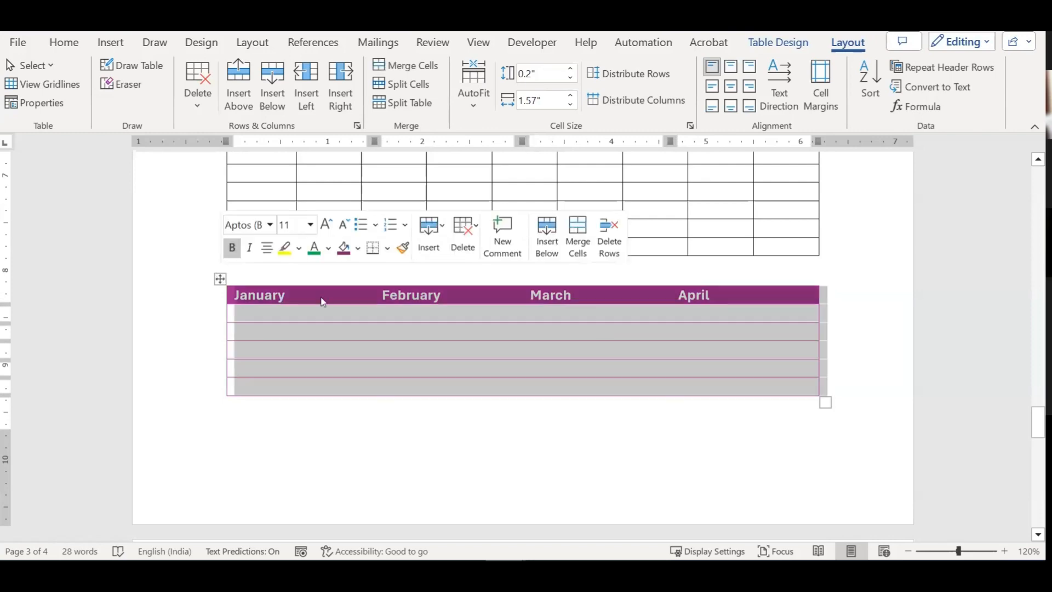
pyautogui.click(777, 42)
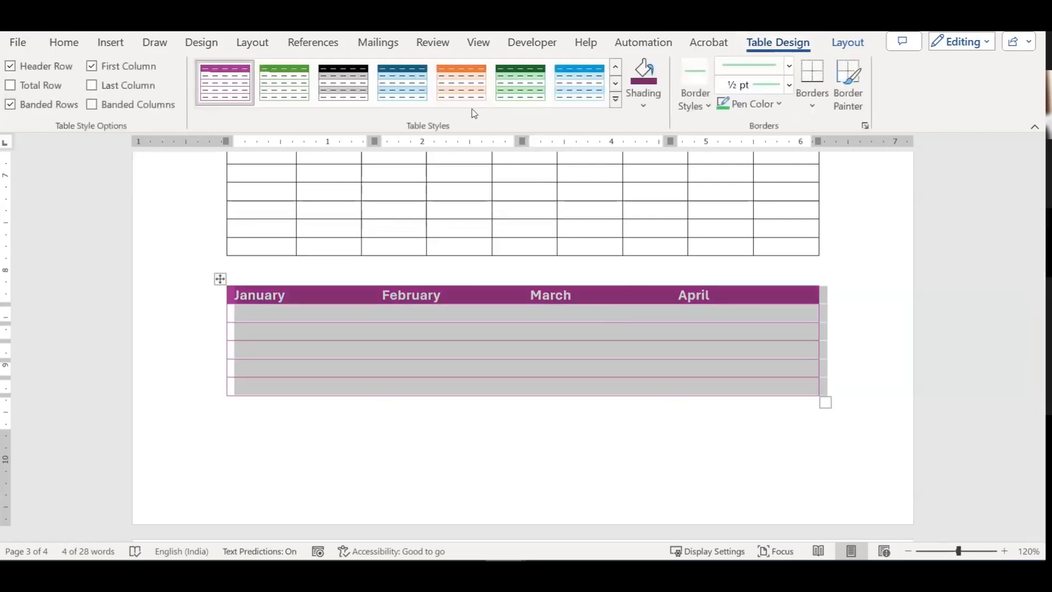
pyautogui.click(609, 105)
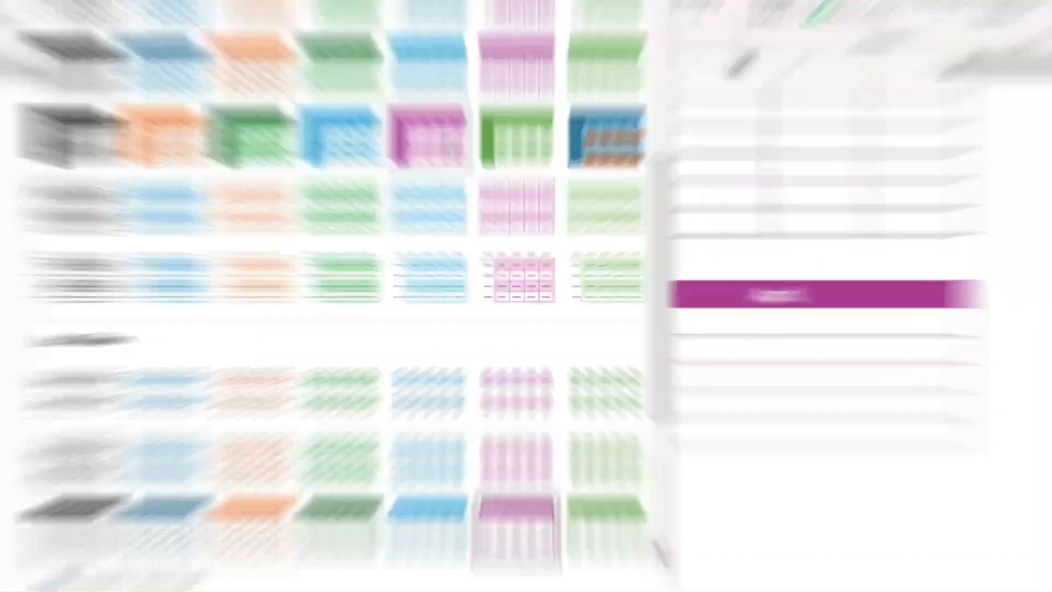